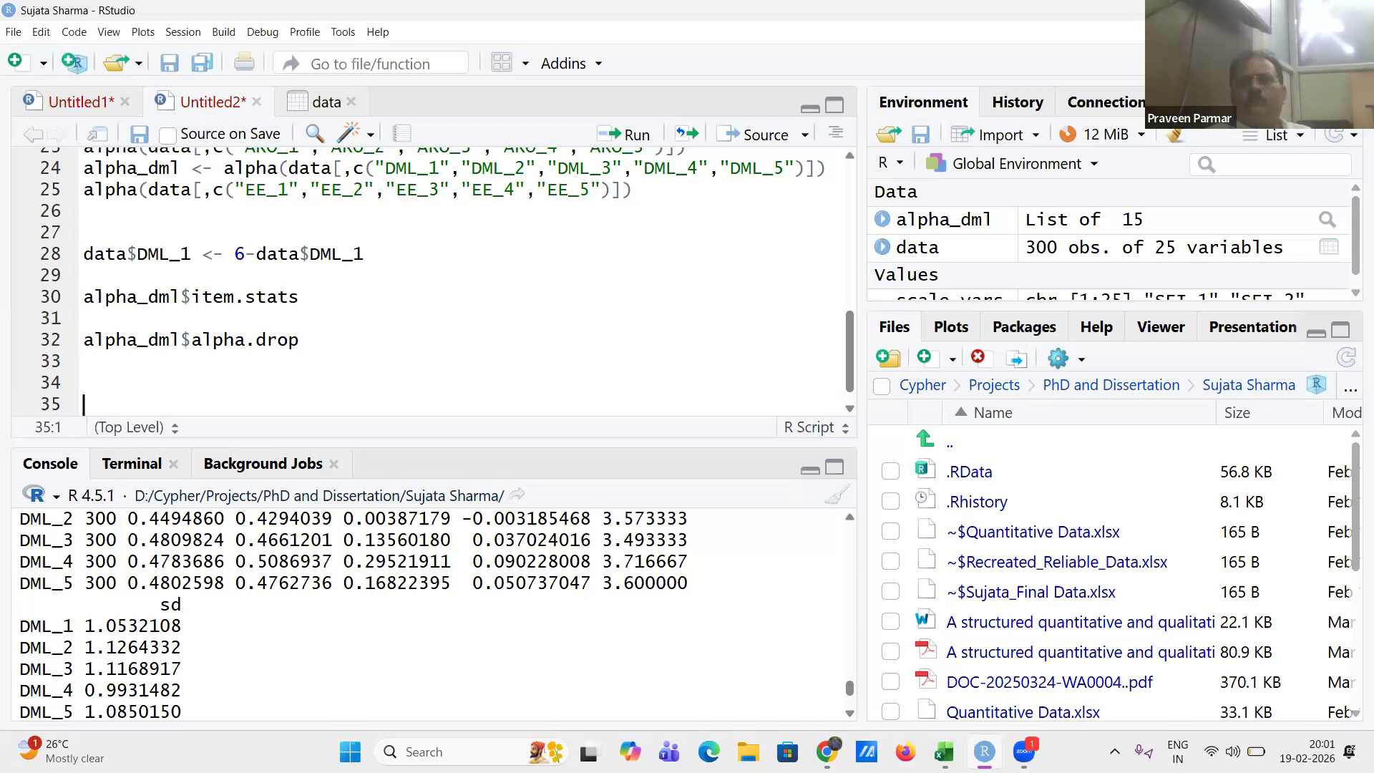
- Quit the R session in RStudio, saving the workspace image to .RData
key(ctrl+q)
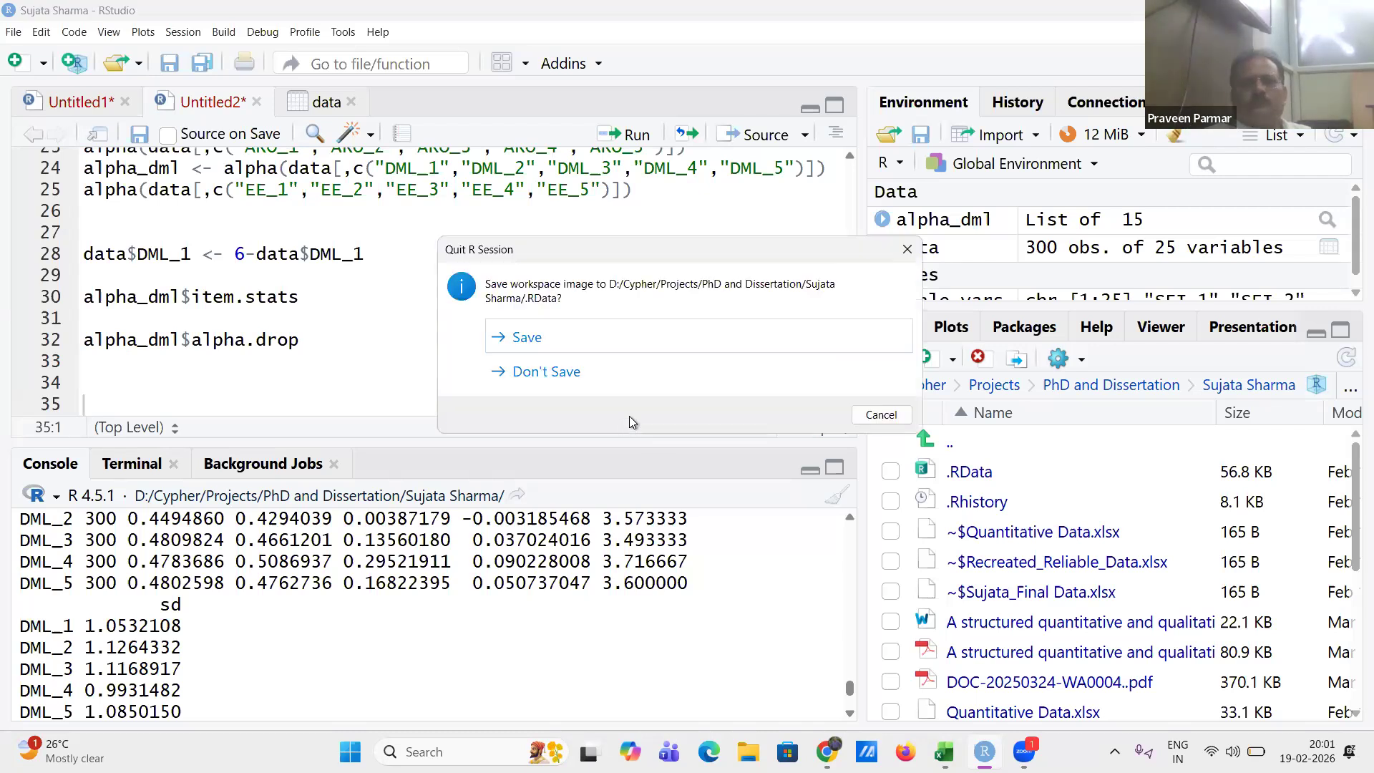
click(598, 336)
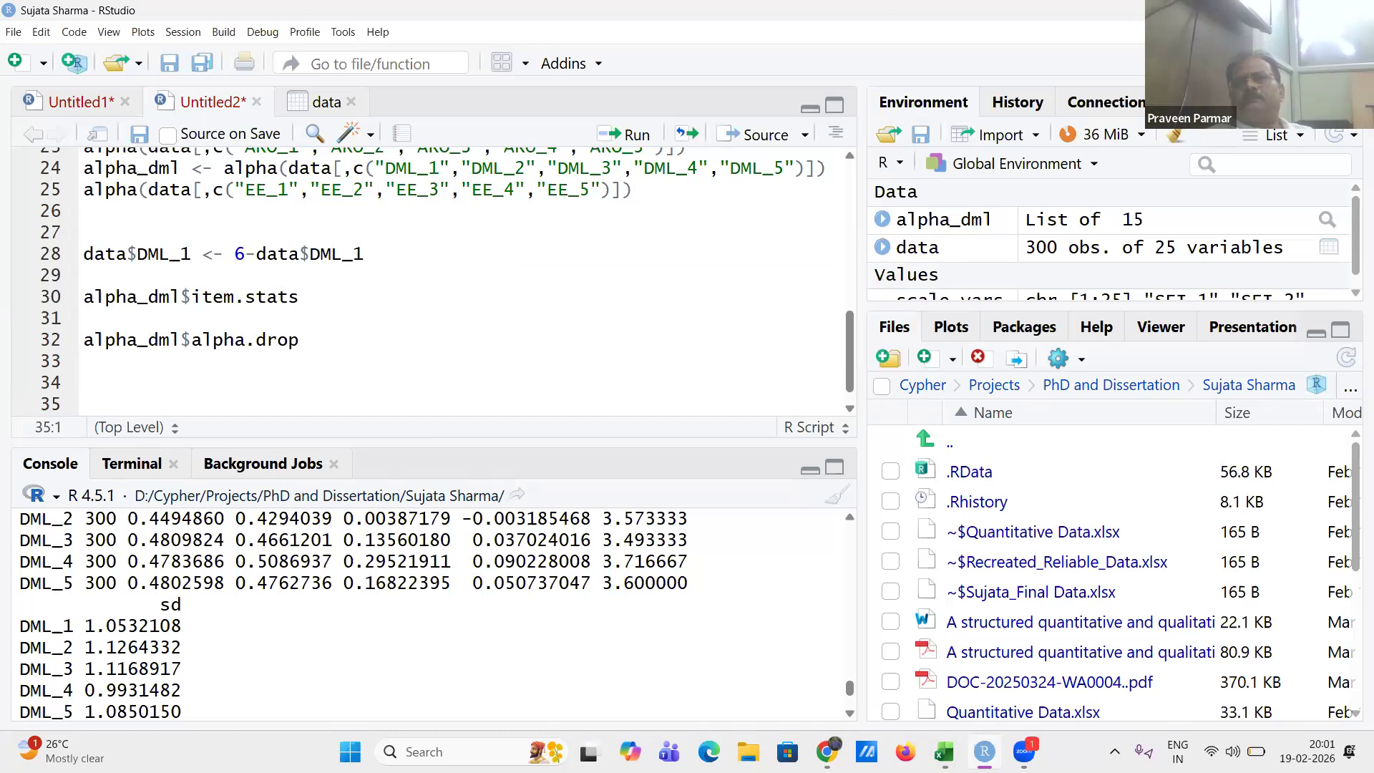
key(alt+Tab)
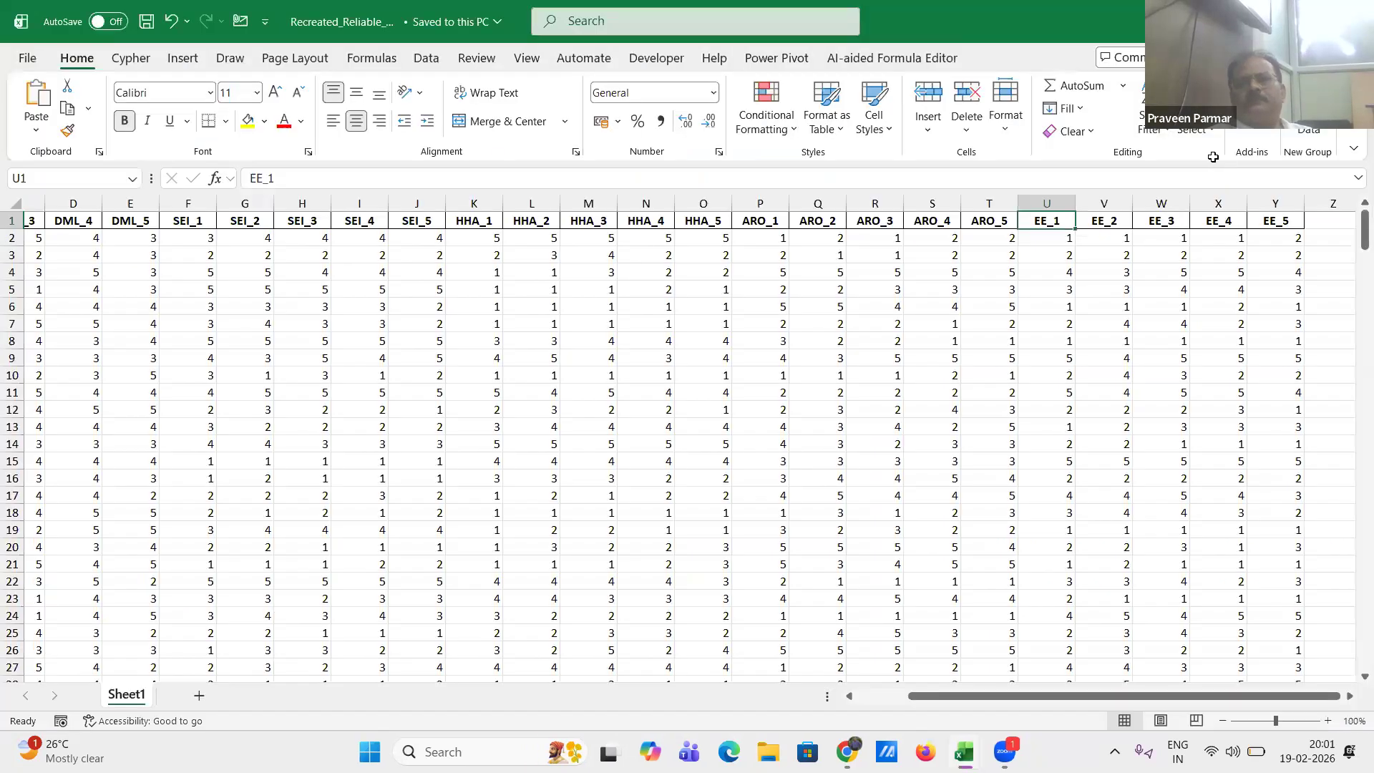
- Close the Recreated_Reliable_Data workbook and switch to the final data workbook
click(662, 407)
scroll(660, 406, left, 3)
scroll(661, 407, down, 1)
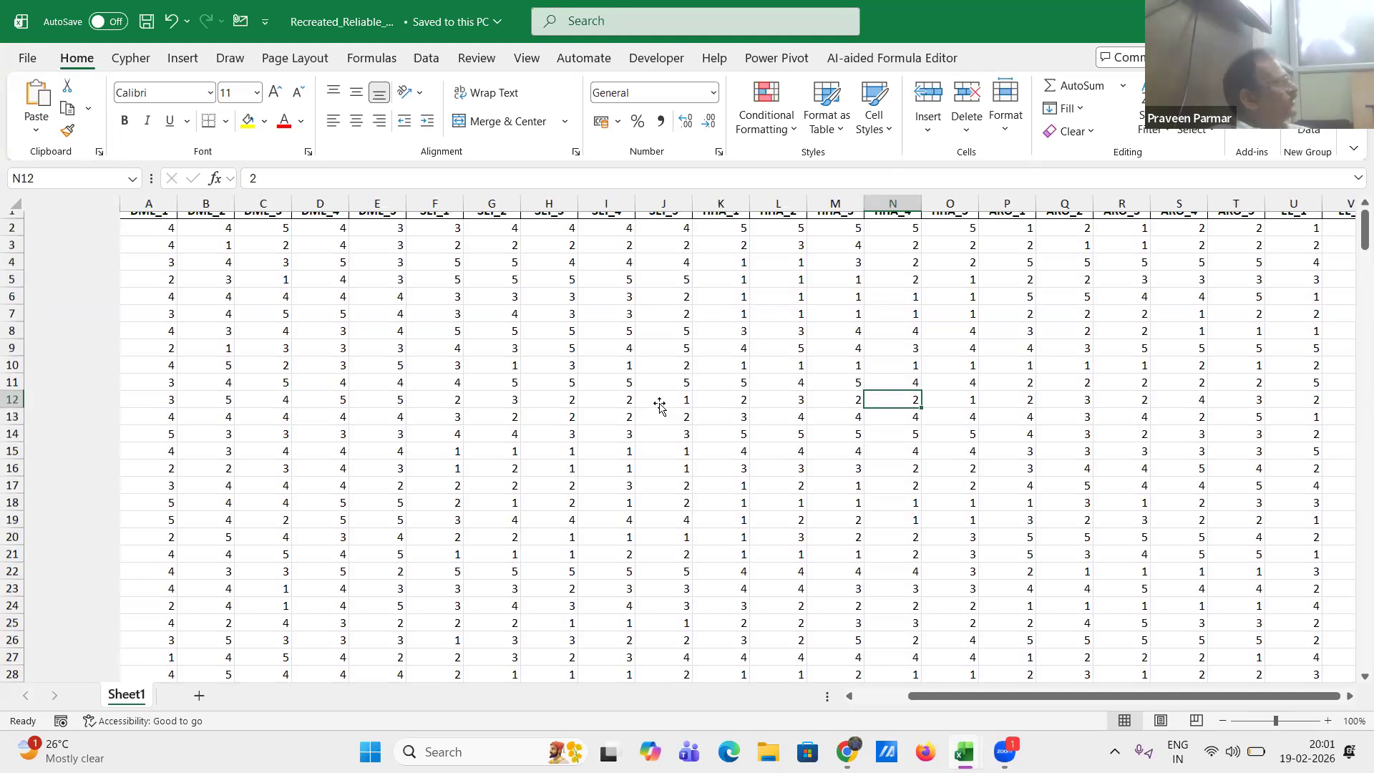
scroll(660, 405, right, 1)
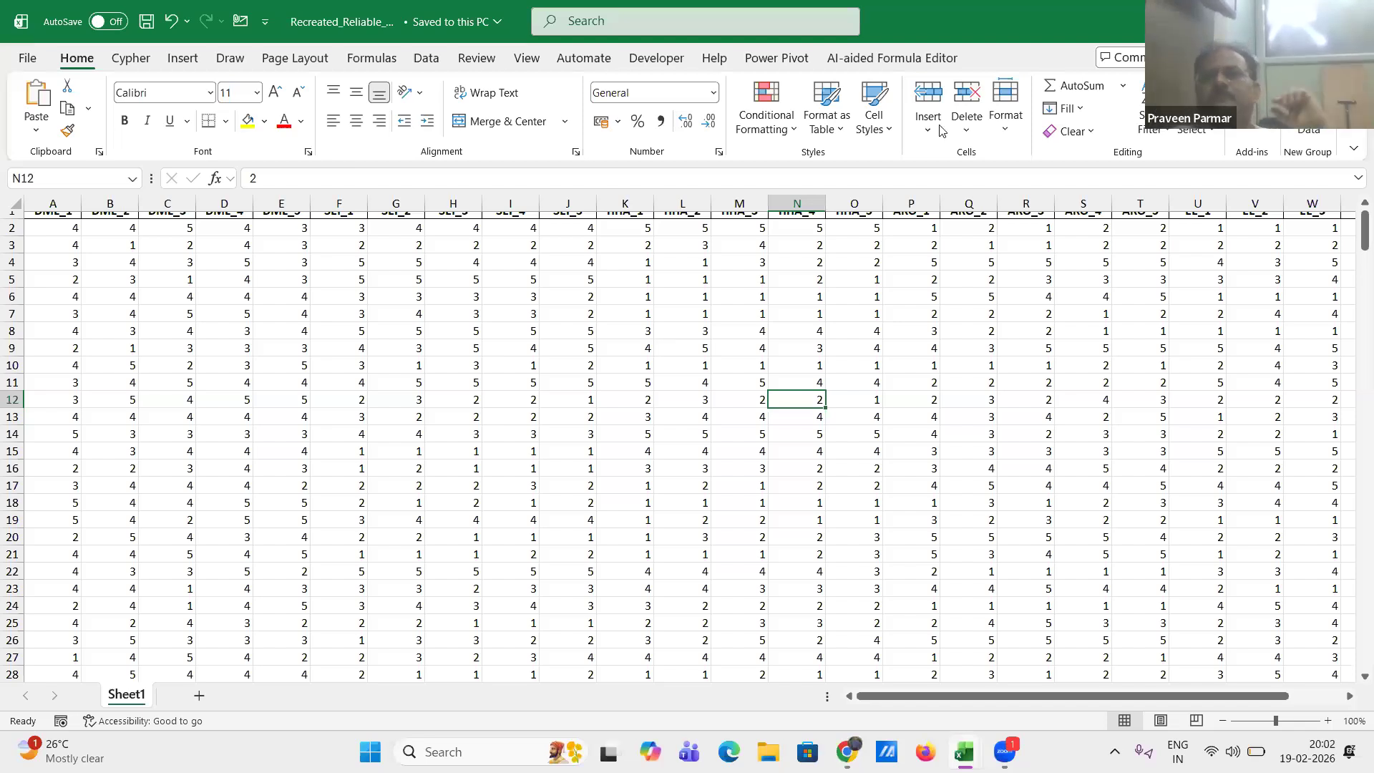
click(1354, 20)
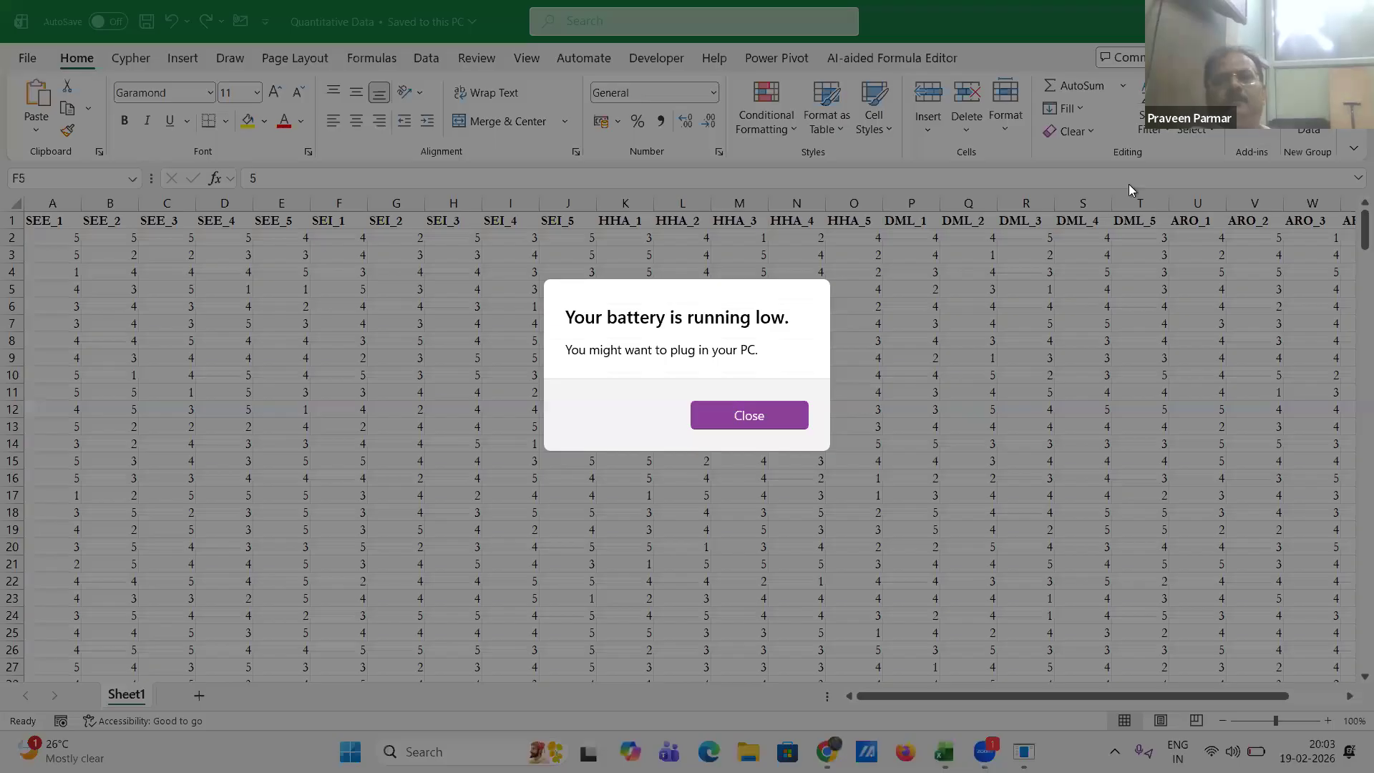
click(728, 419)
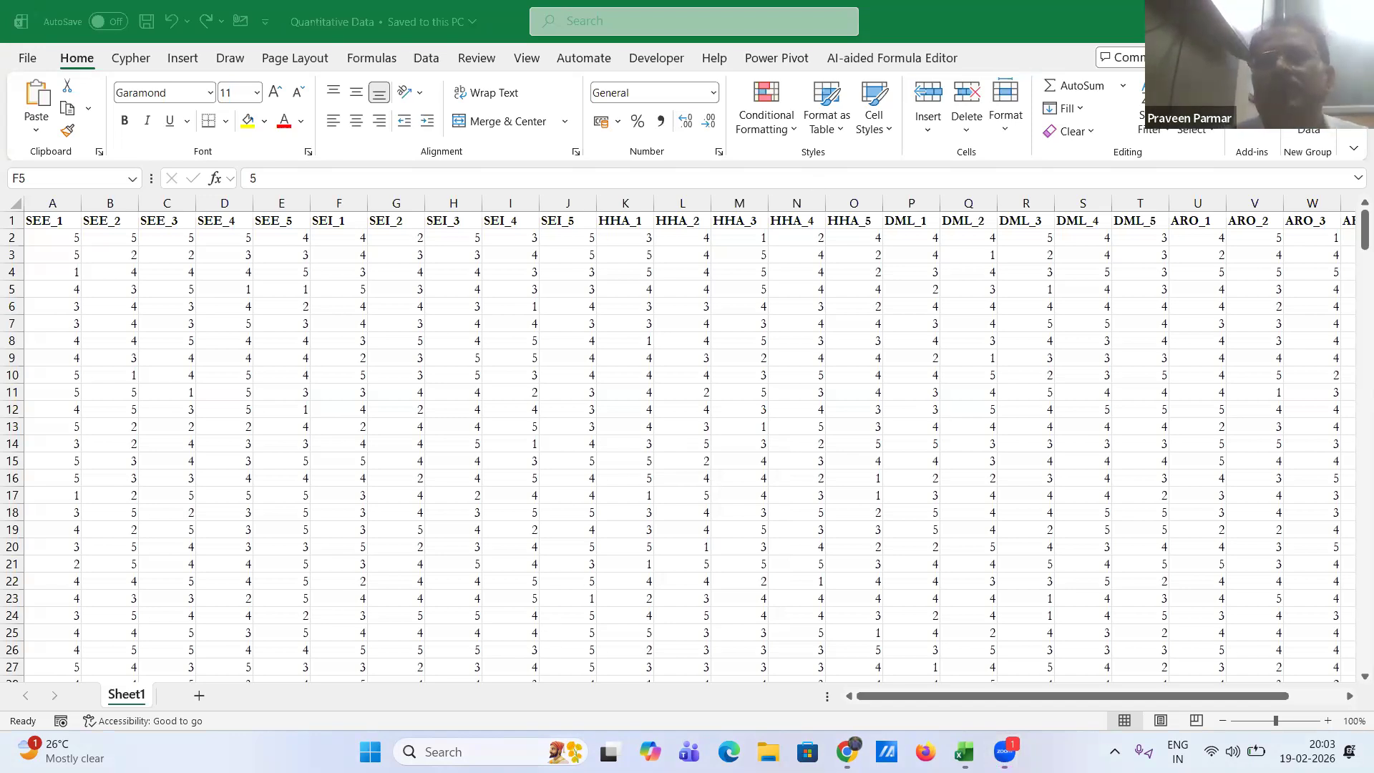
key(alt+Tab)
click(673, 336)
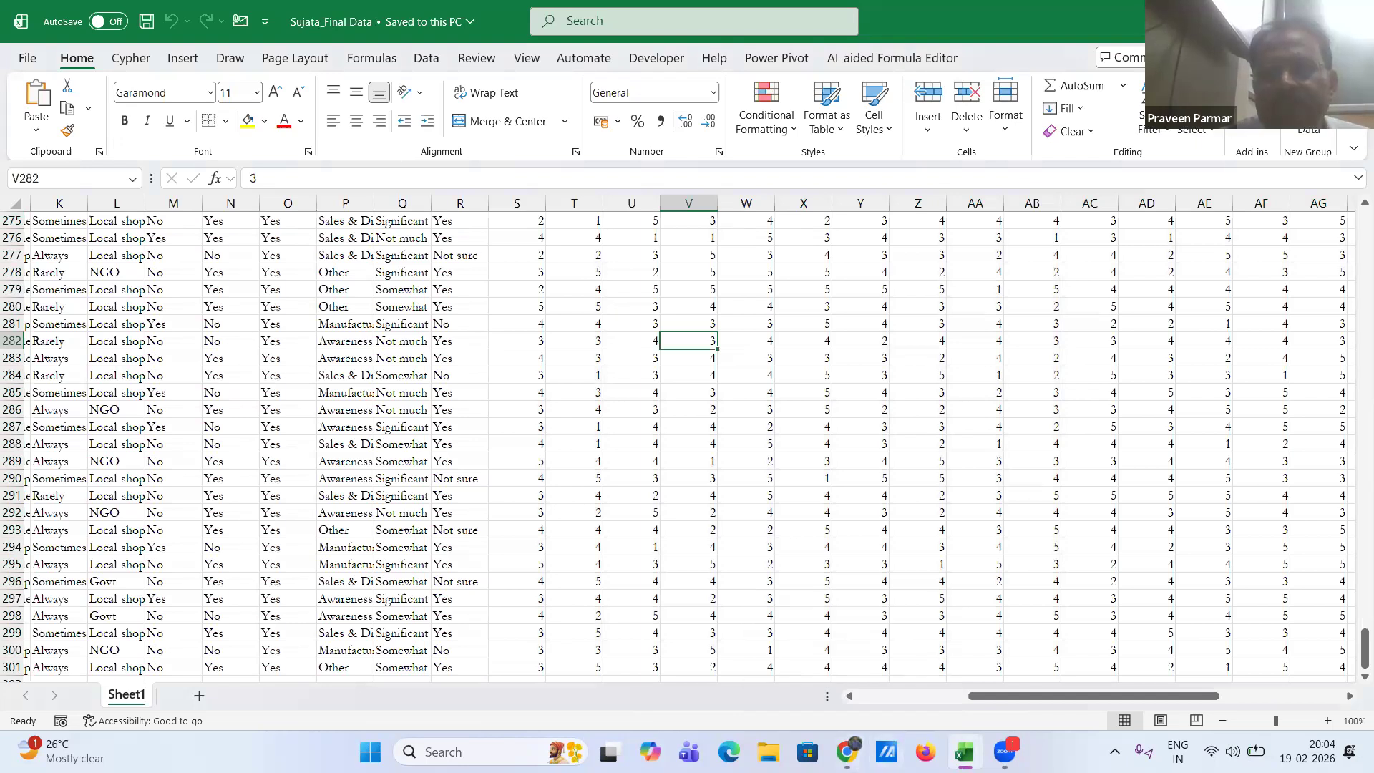
mouse_move(1005, 751)
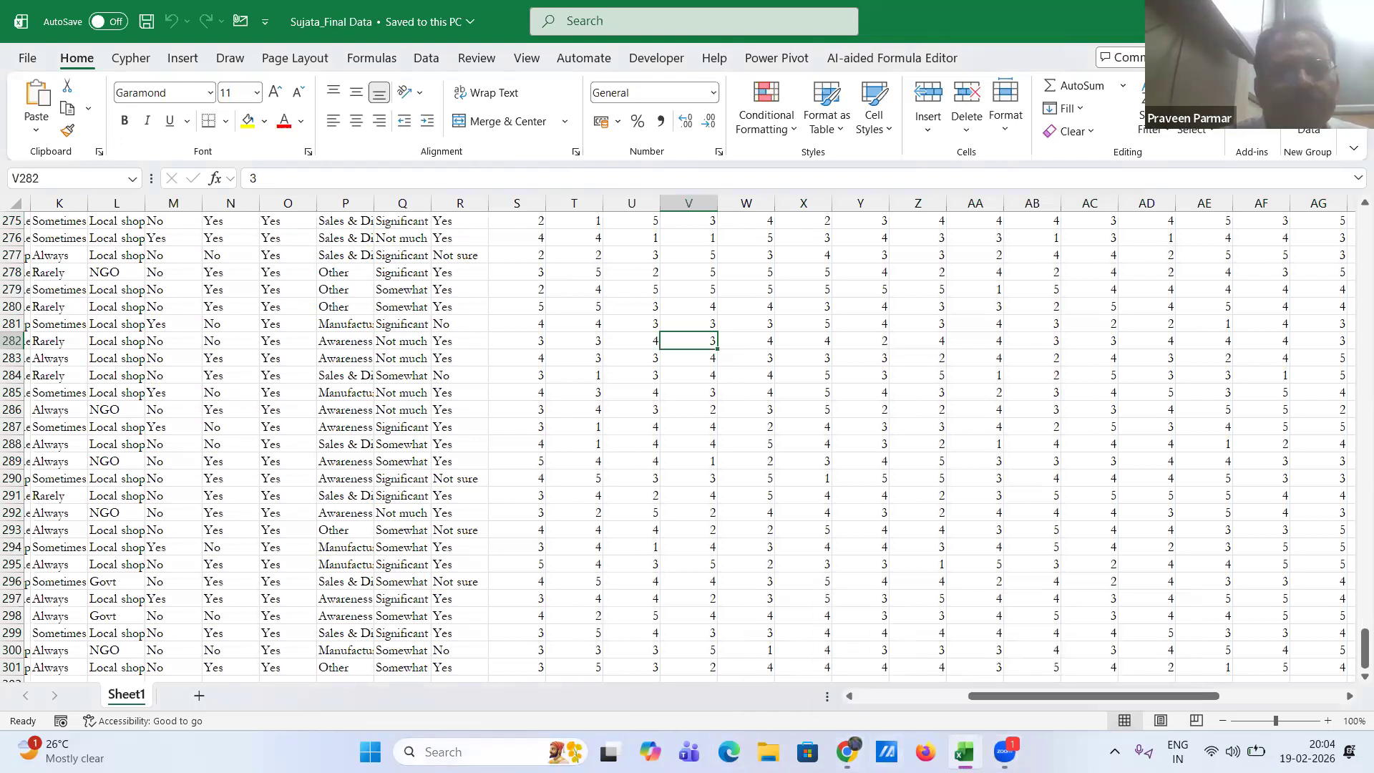
- Launch Power BI Desktop and open the recent report DA0825.pbix stored in the PowerBI DAX folder
click(443, 751)
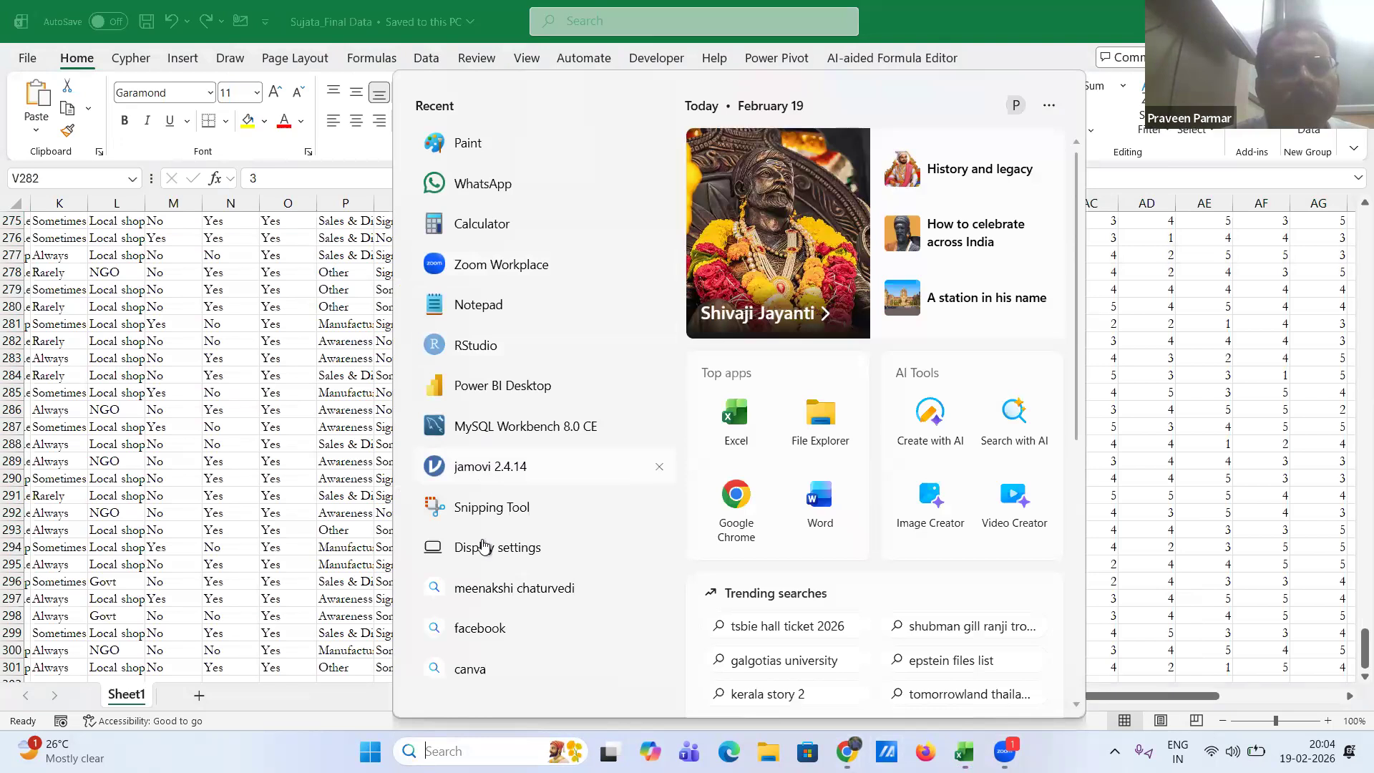
click(480, 390)
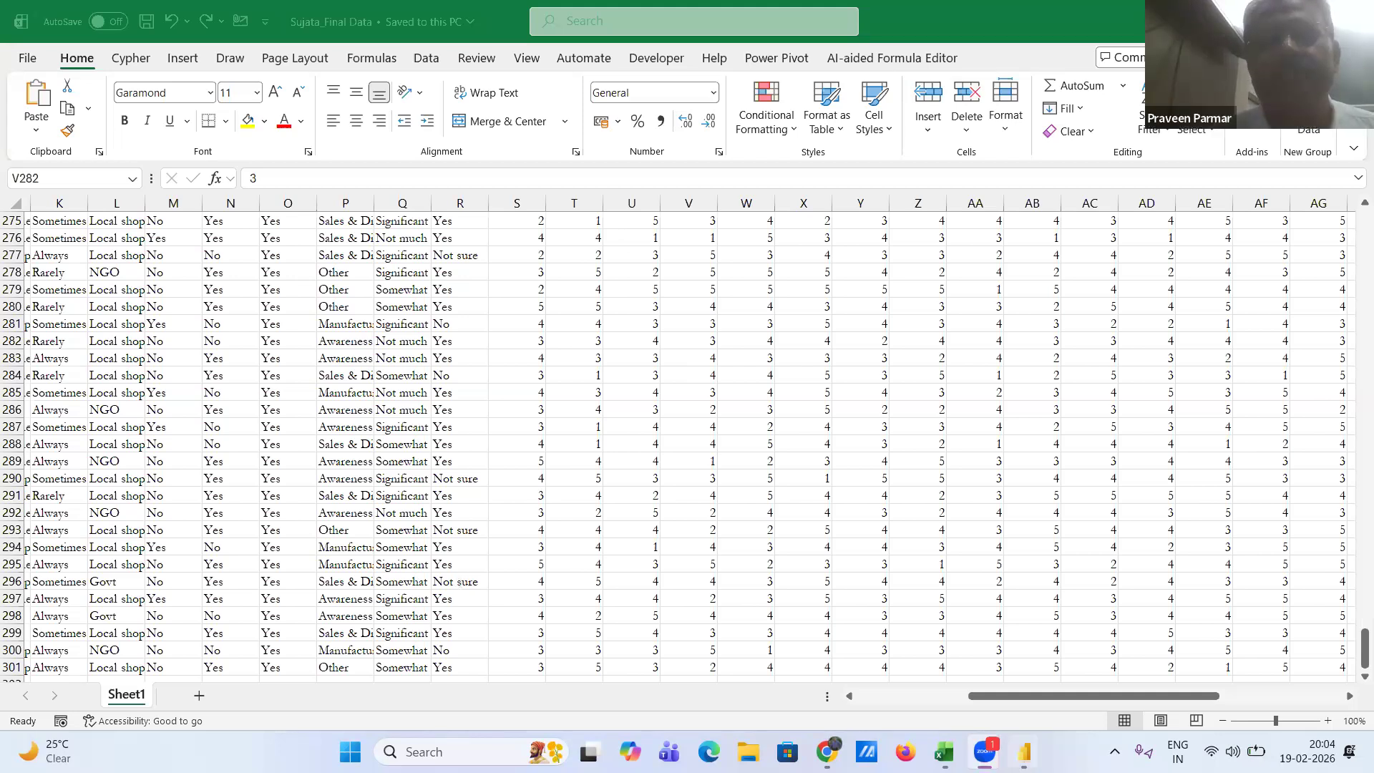
mouse_move(1024, 751)
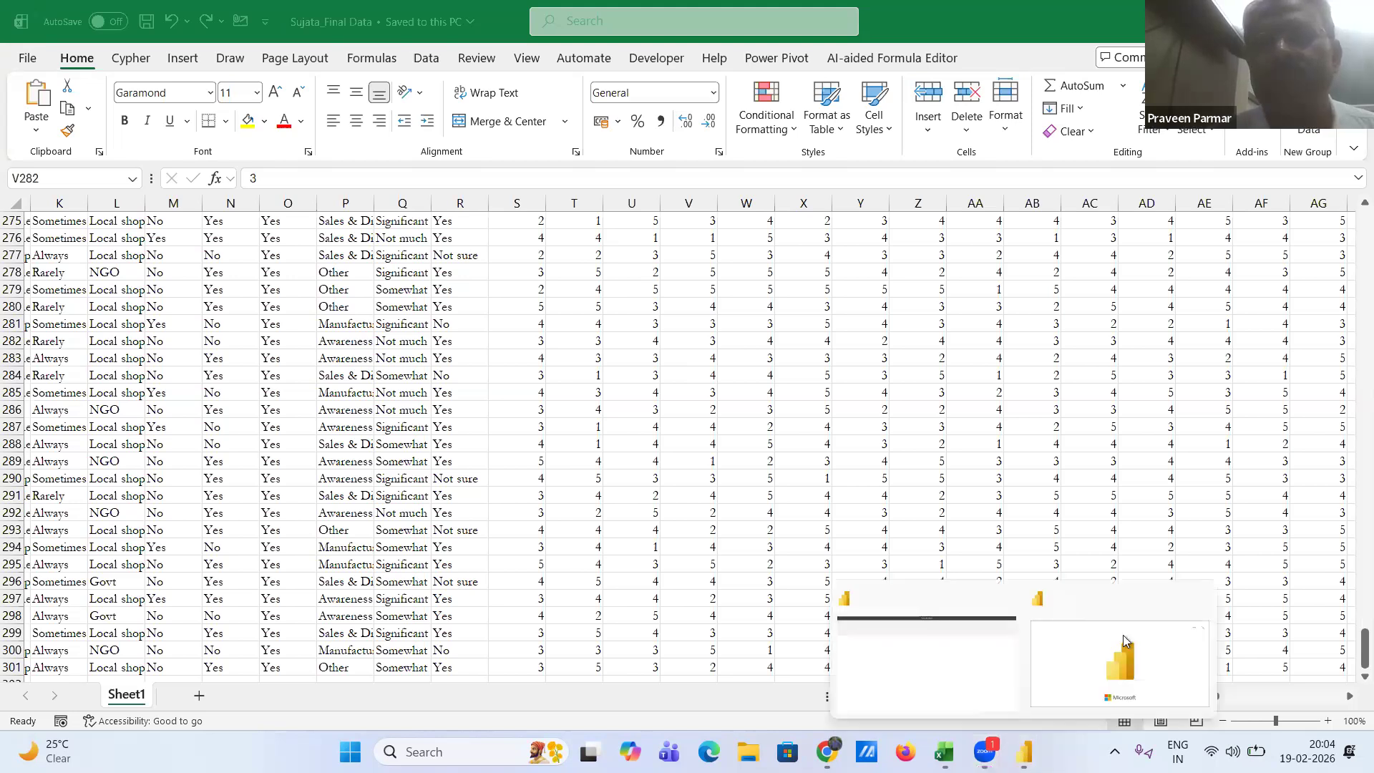
click(1123, 634)
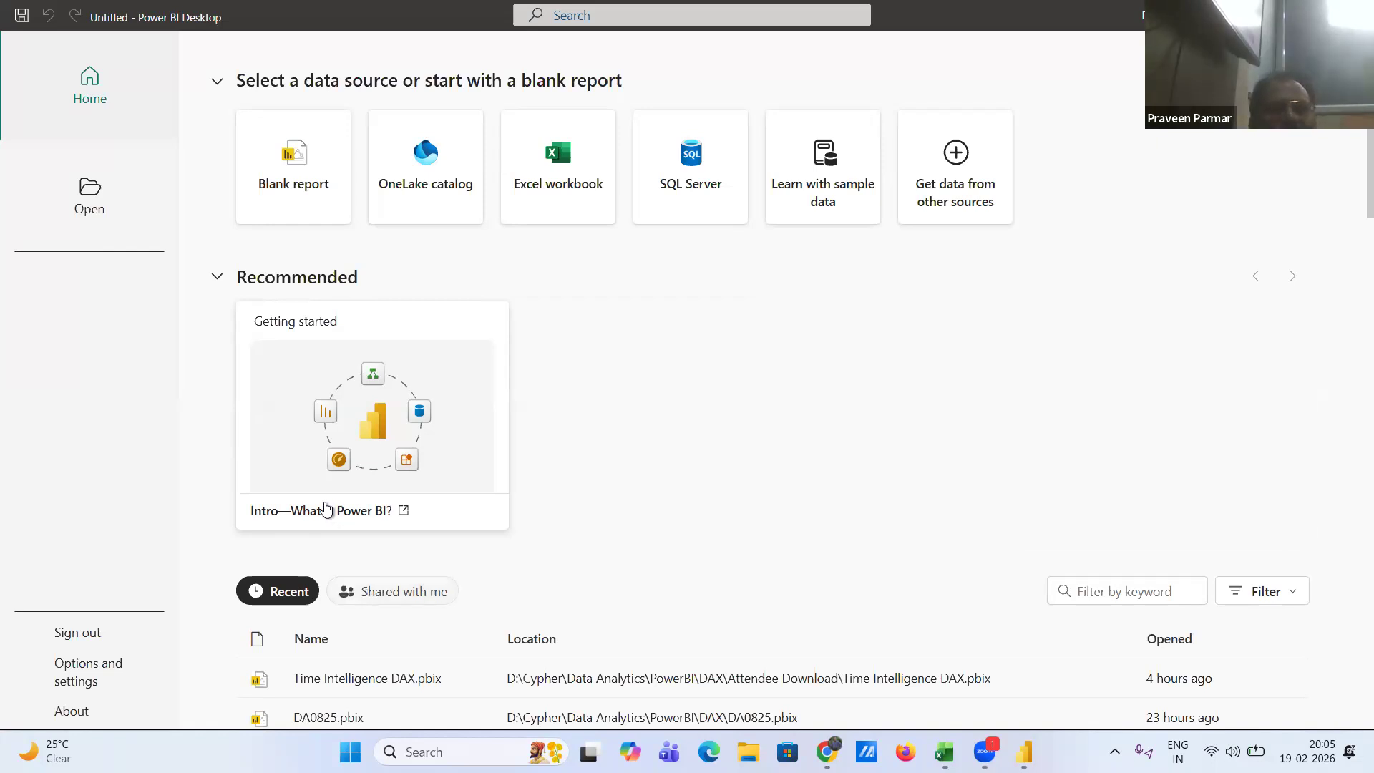
scroll(325, 508, down, 3)
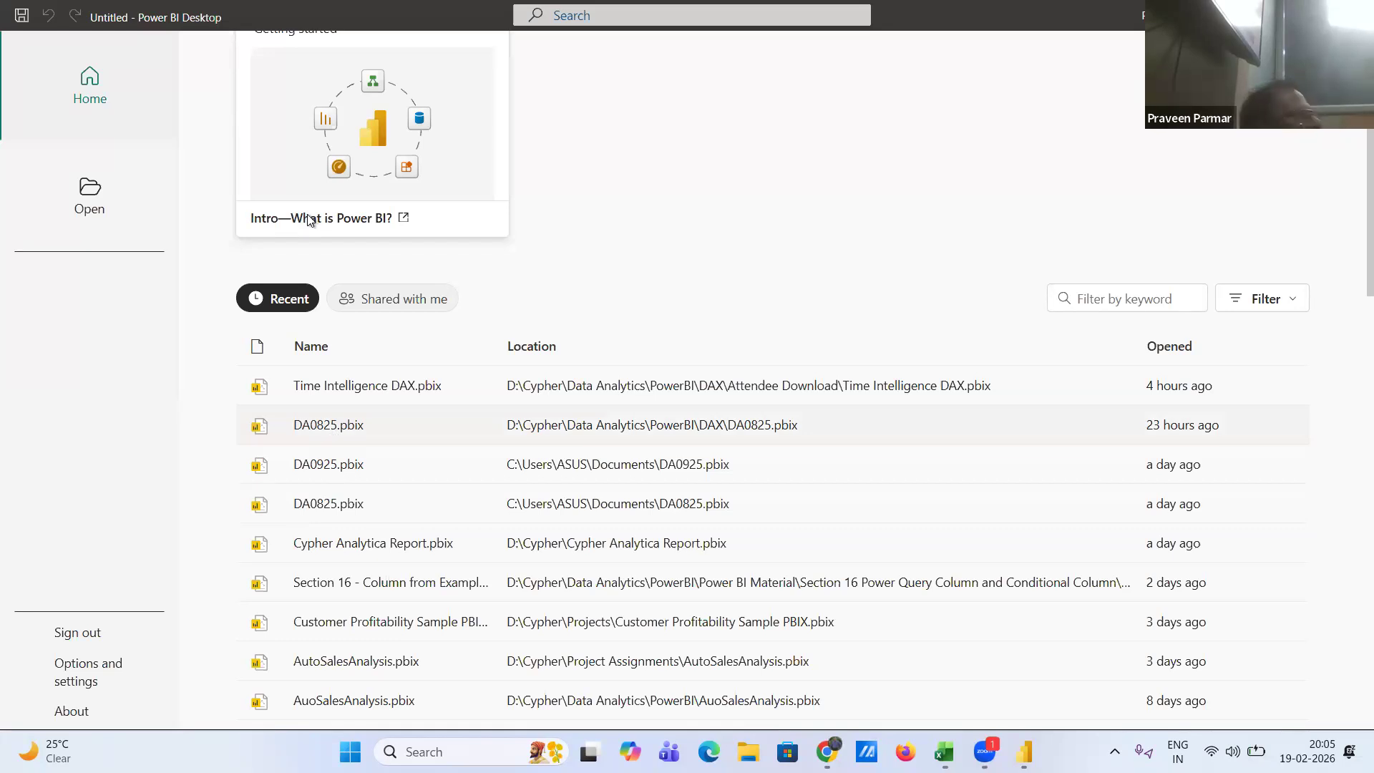
key(Escape)
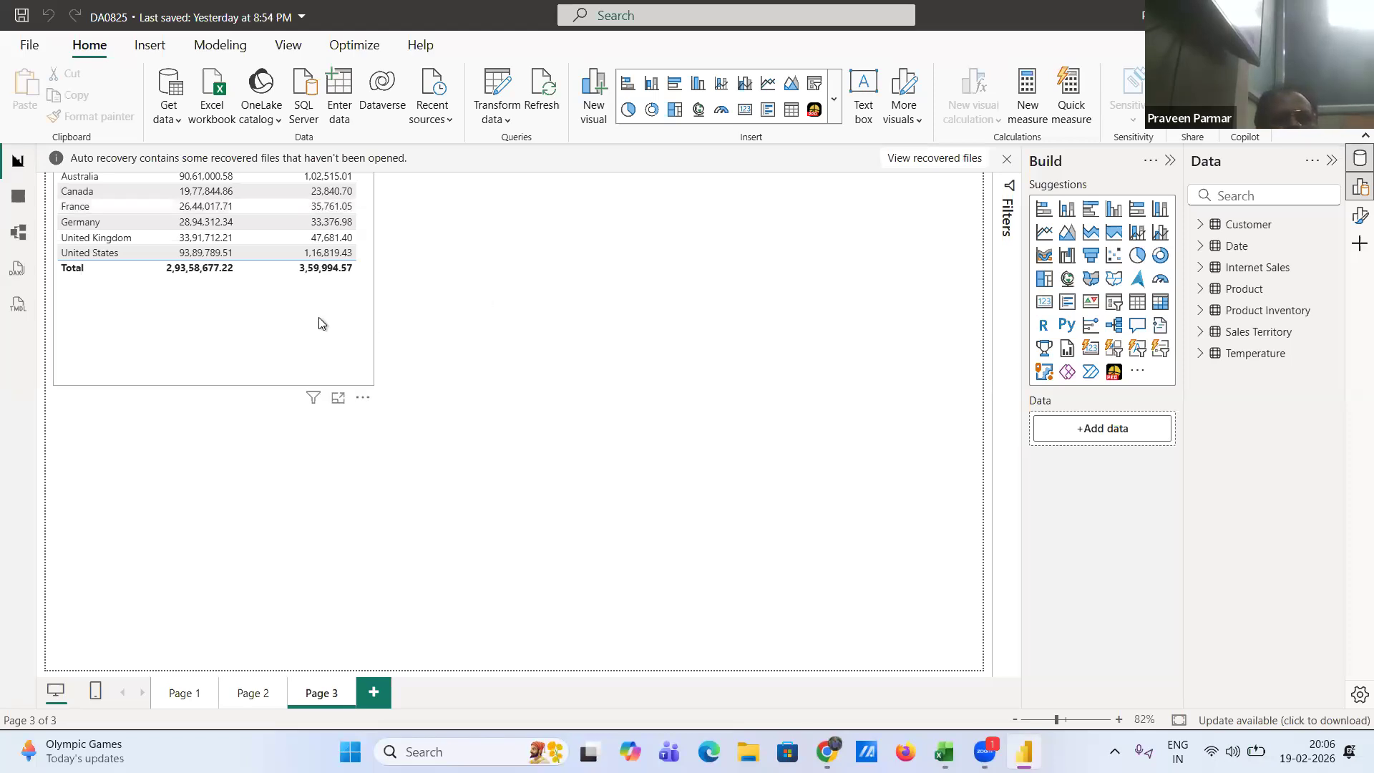
- Move the sales-by-country table visual further down Page 3 and expand the Internet Sales table's fields
click(368, 376)
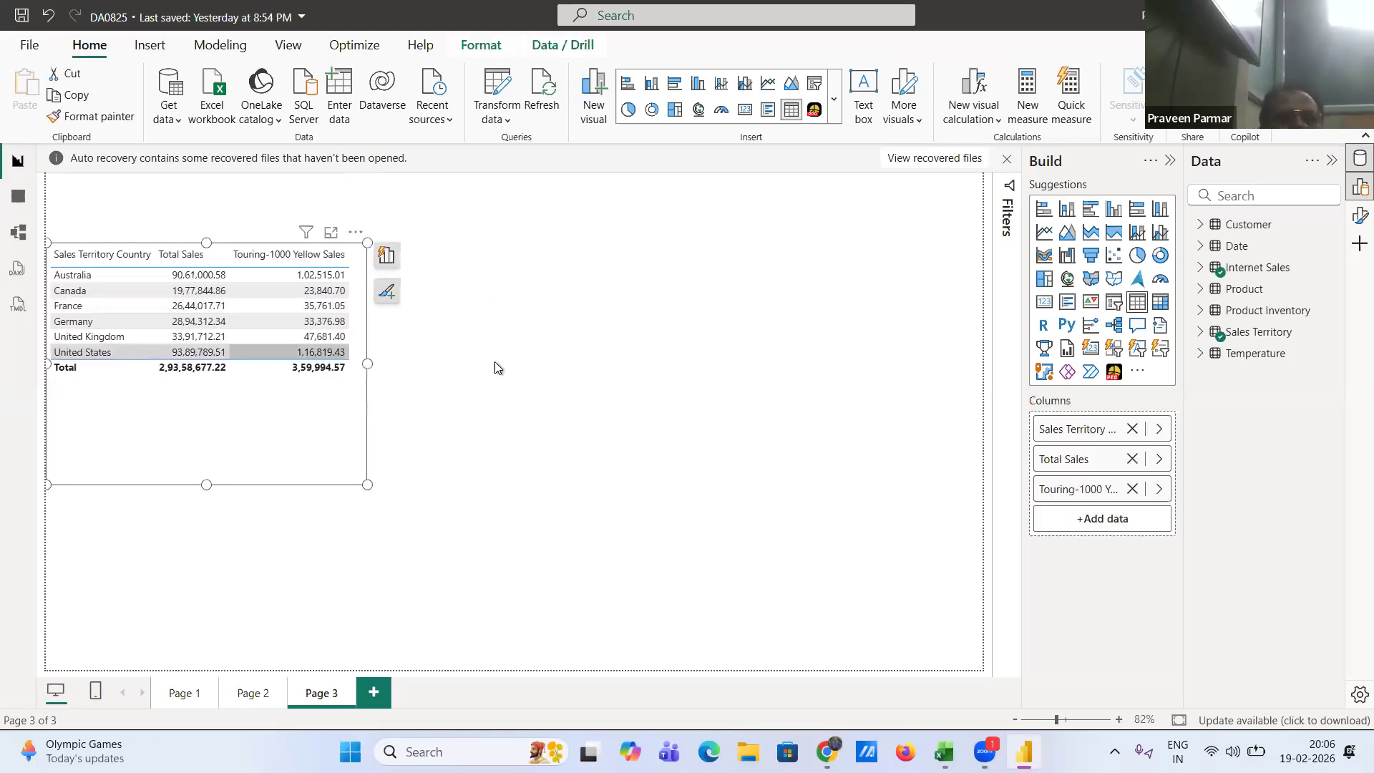
click(1200, 269)
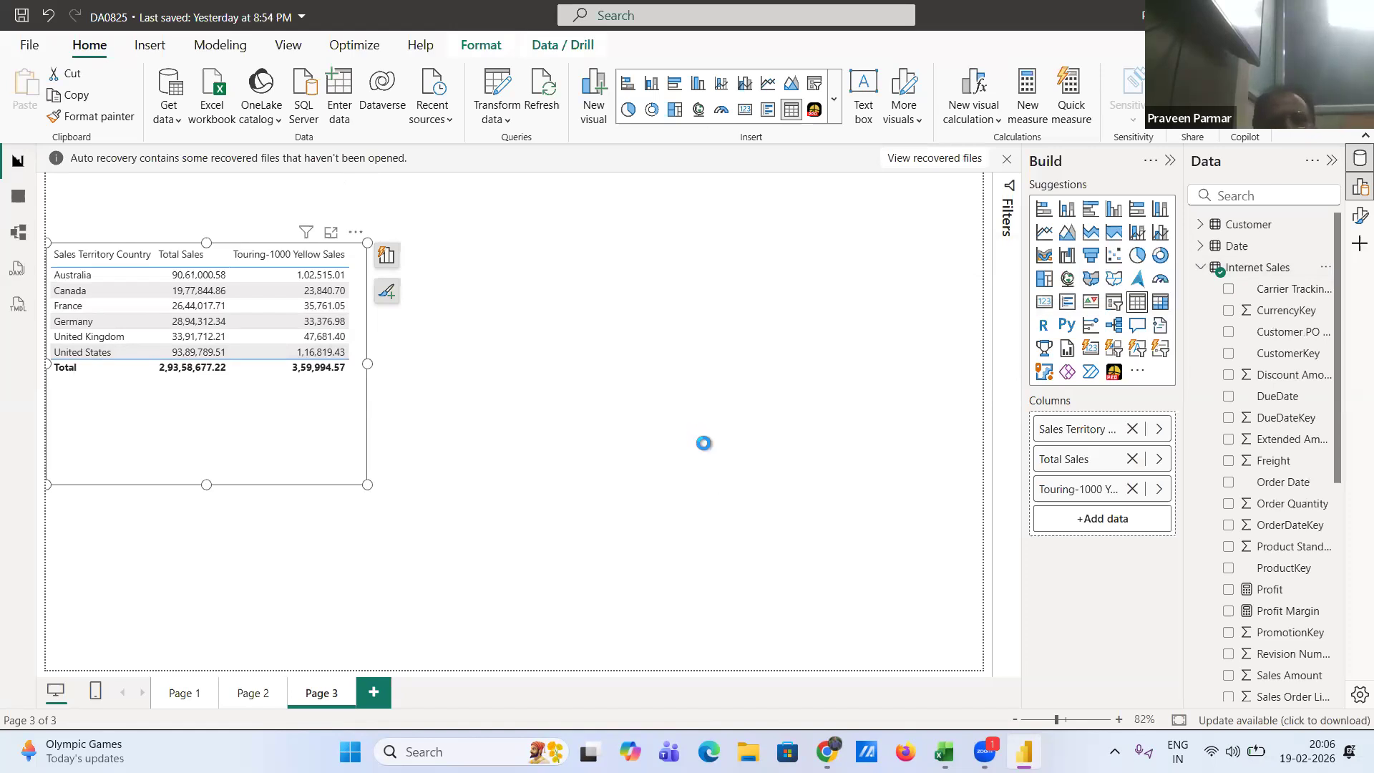
- Open the recent text file DAX Workshop Code Examples_v2 from File Explorer
key(super+e)
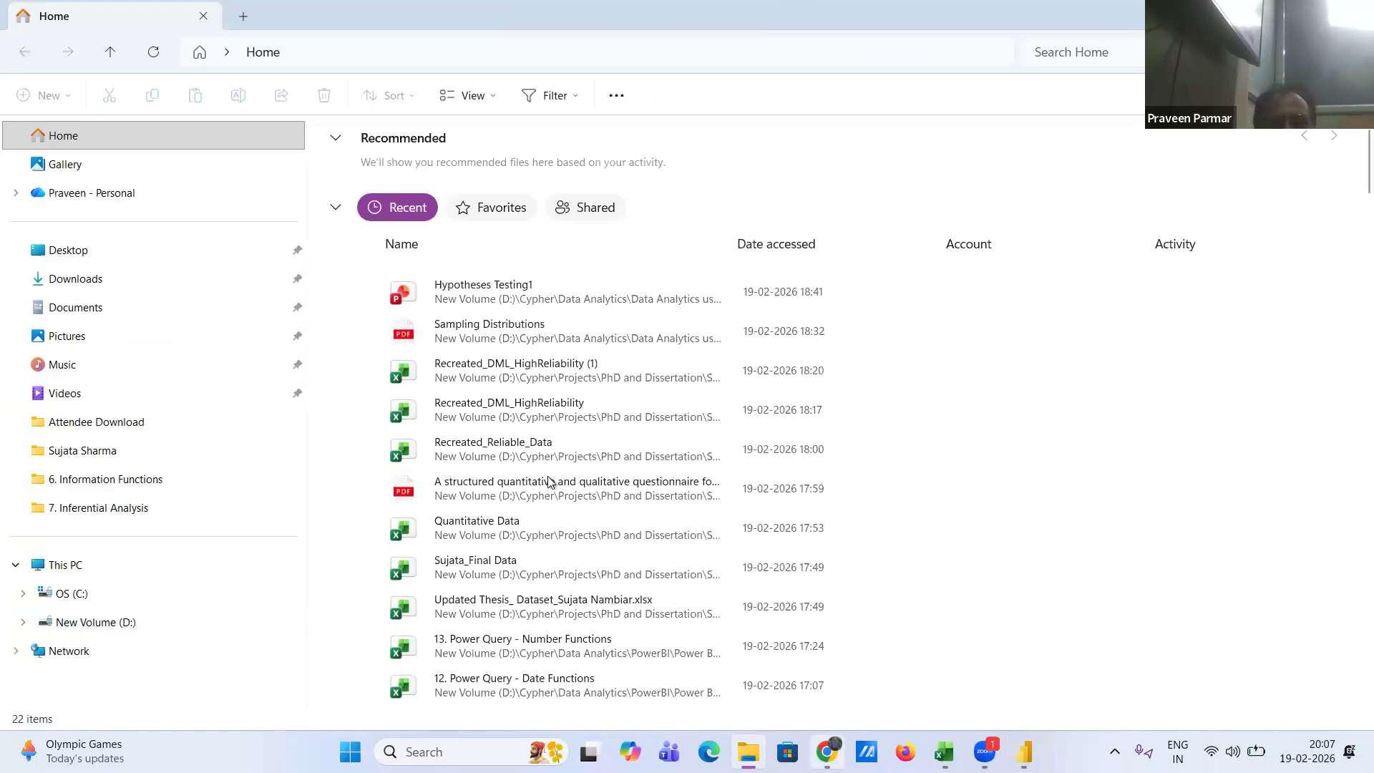
scroll(549, 482, down, 4)
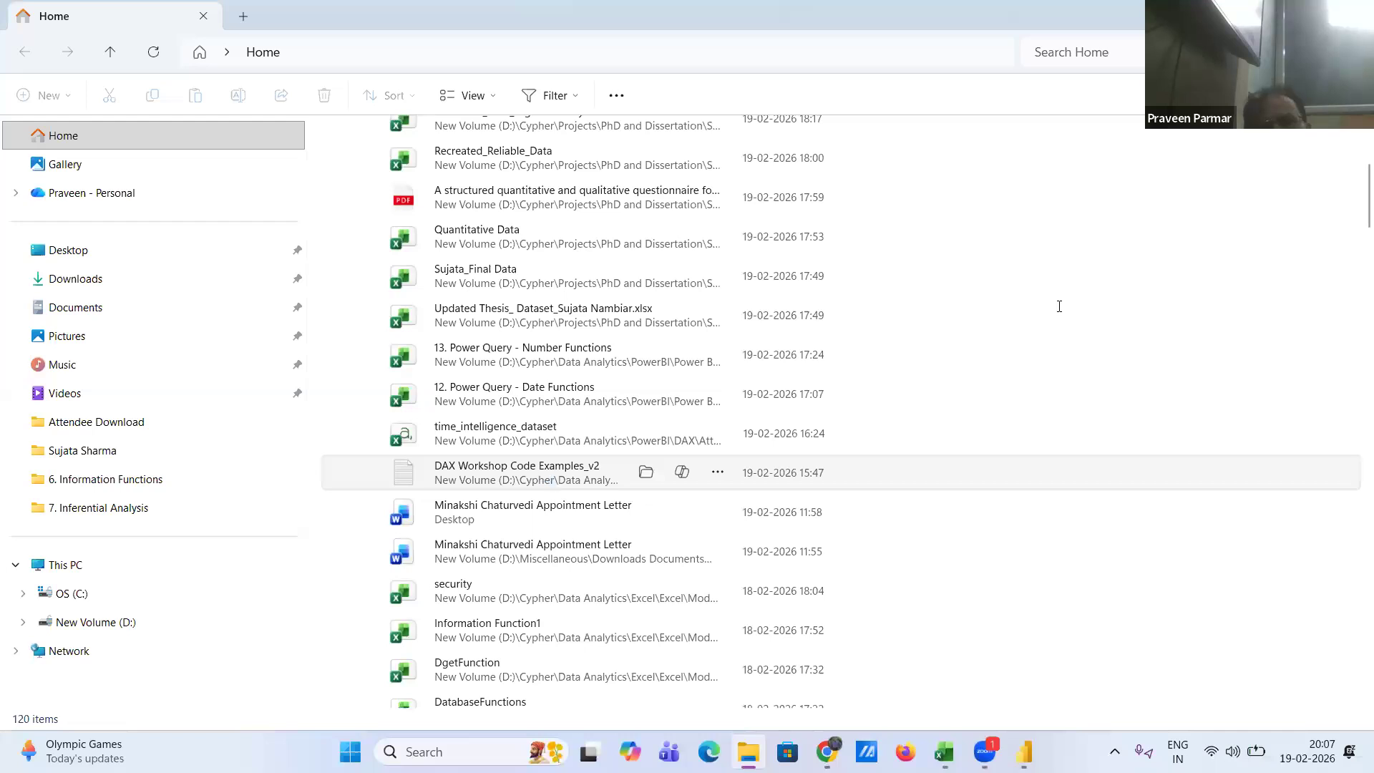
double_click(550, 482)
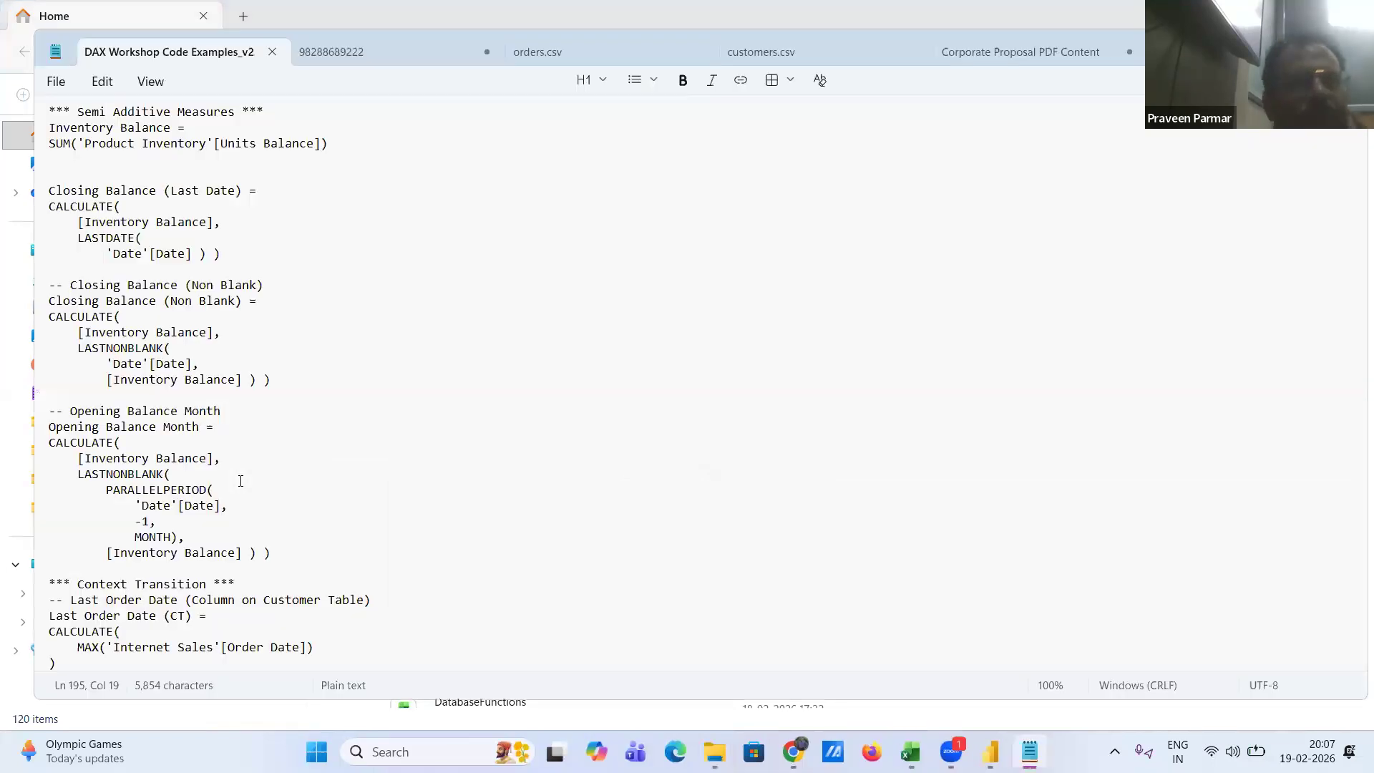
- Examine the CALCULATE examples in the DAX code file, from Total Sales (All Countries) through Total Sales (United States)
scroll(240, 481, up, 3)
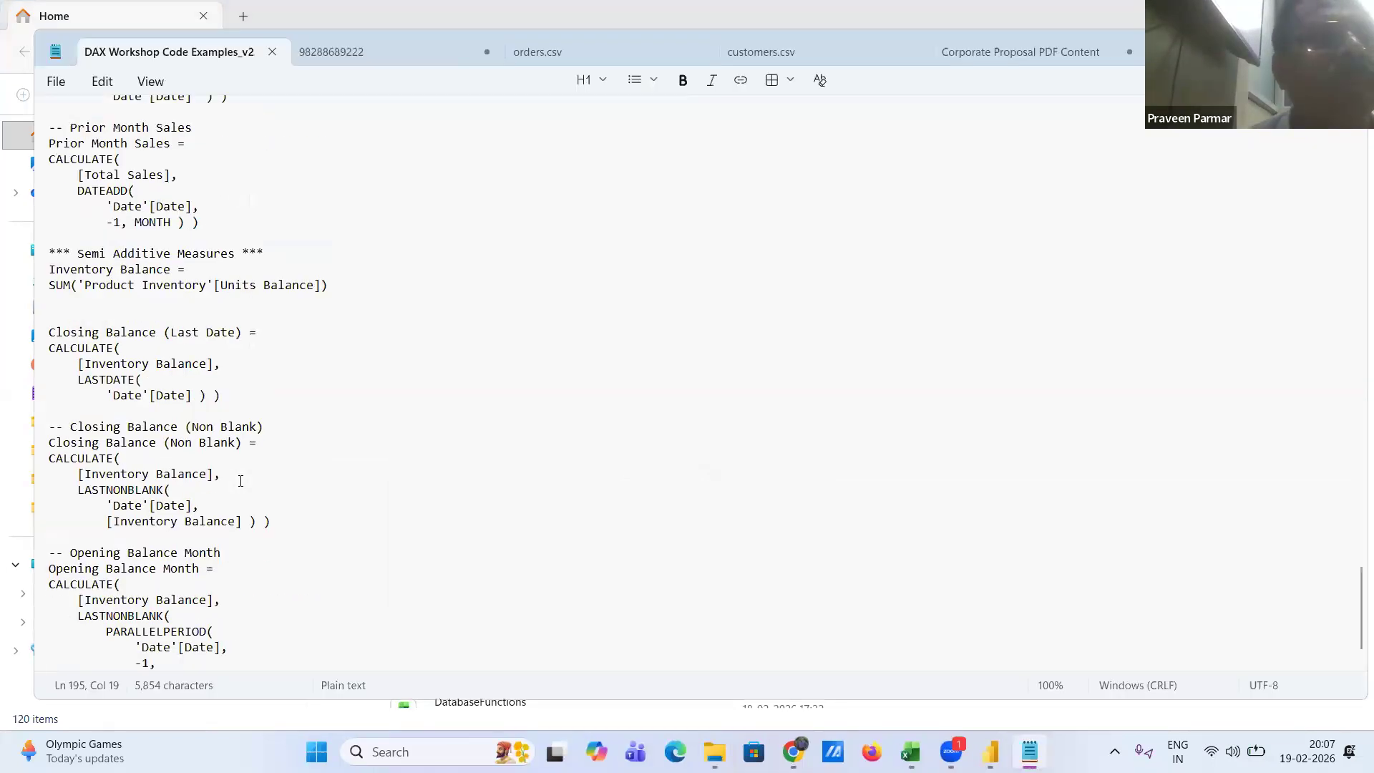
scroll(240, 481, down, 1)
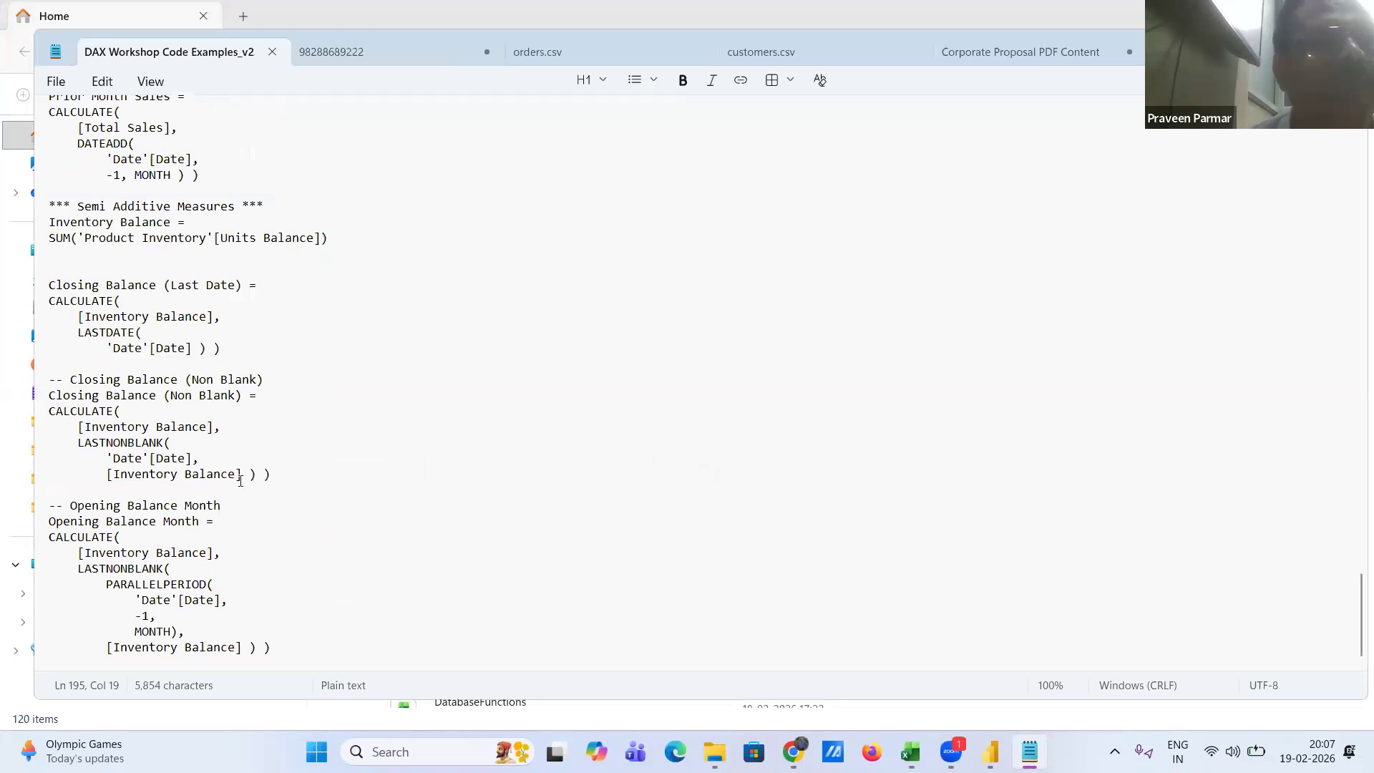
scroll(240, 481, up, 13)
scroll(278, 261, up, 10)
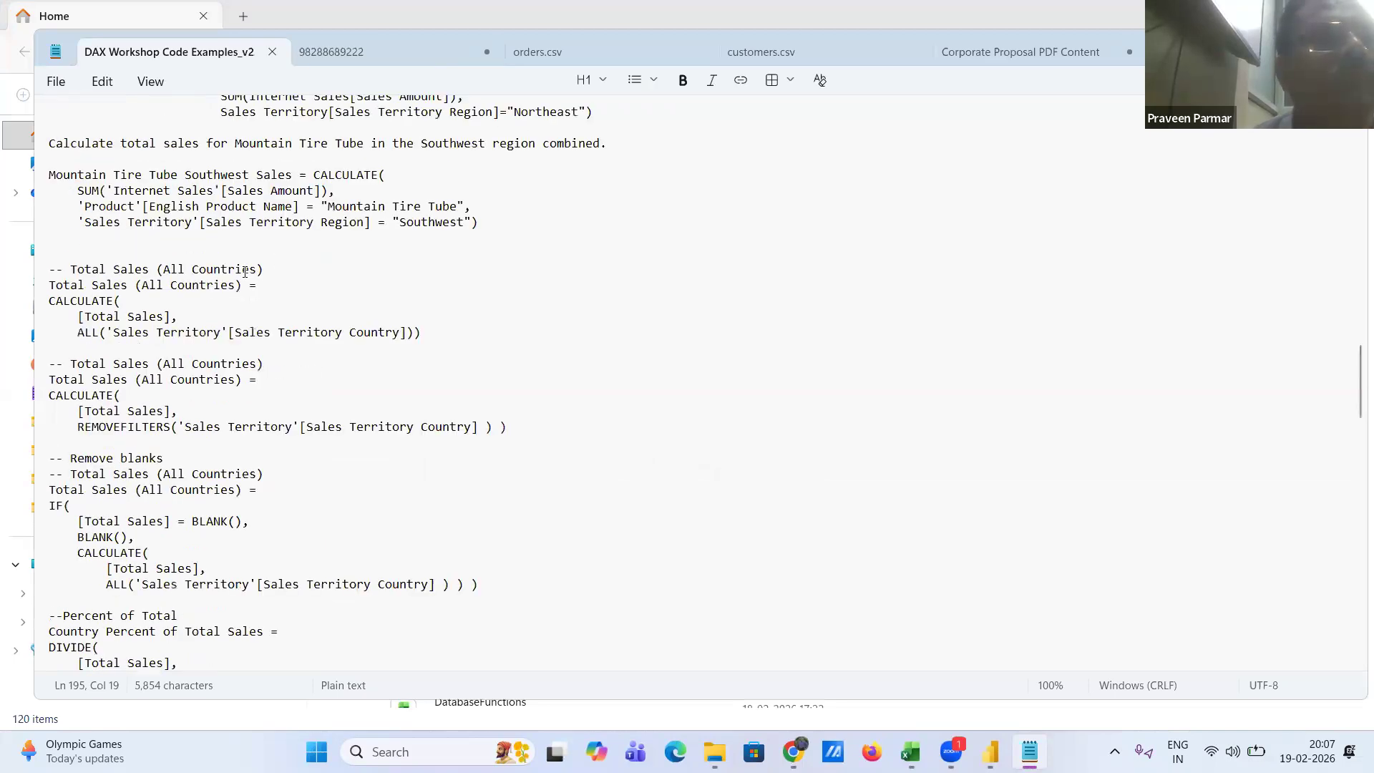
scroll(245, 272, up, 3)
scroll(245, 272, down, 2)
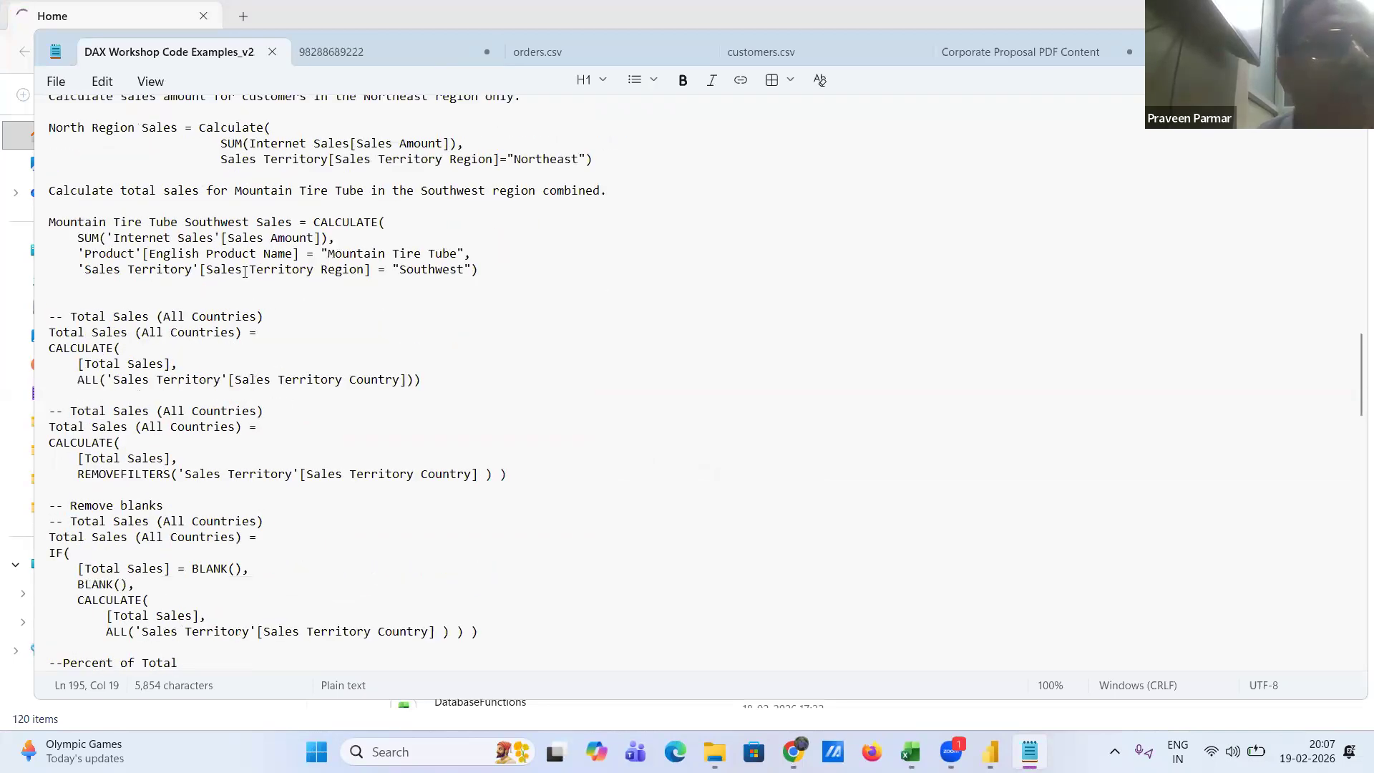
scroll(244, 272, down, 2)
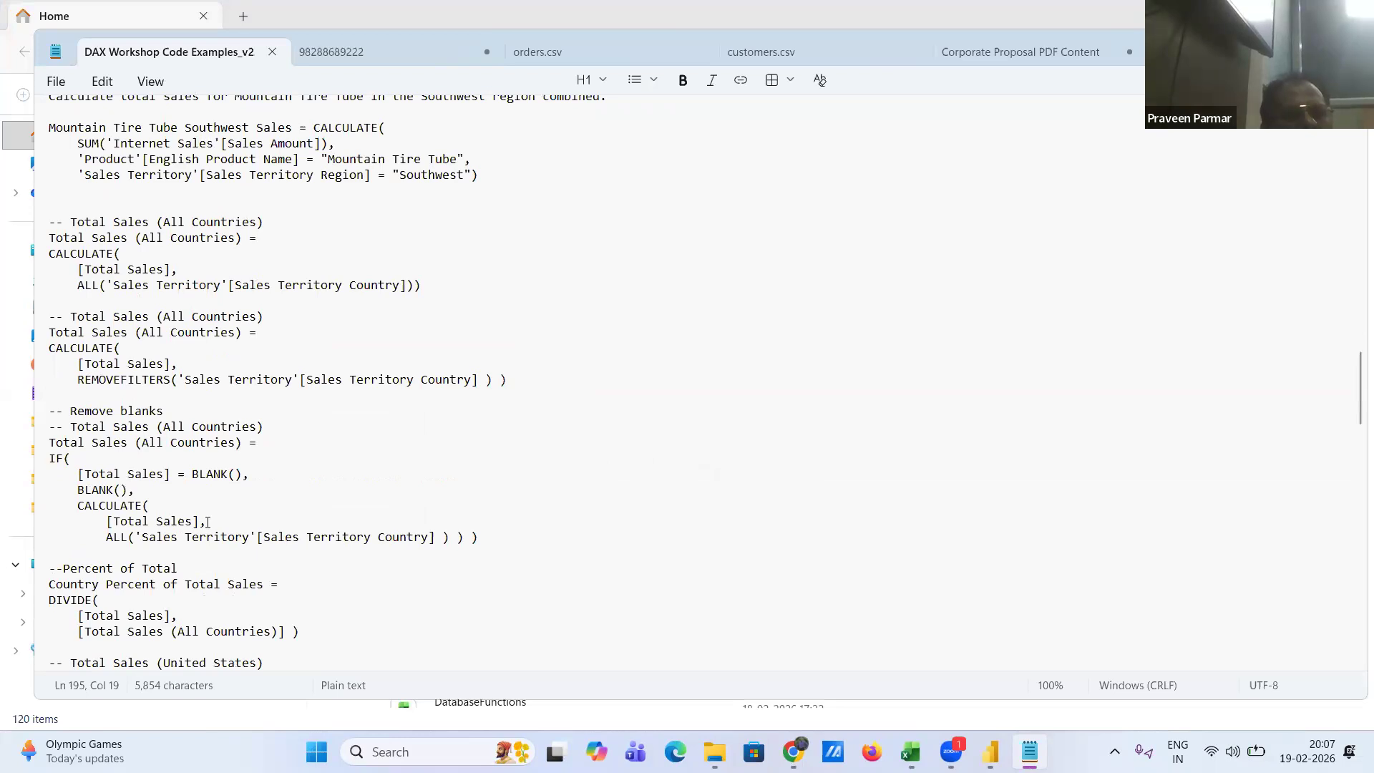
scroll(208, 522, down, 3)
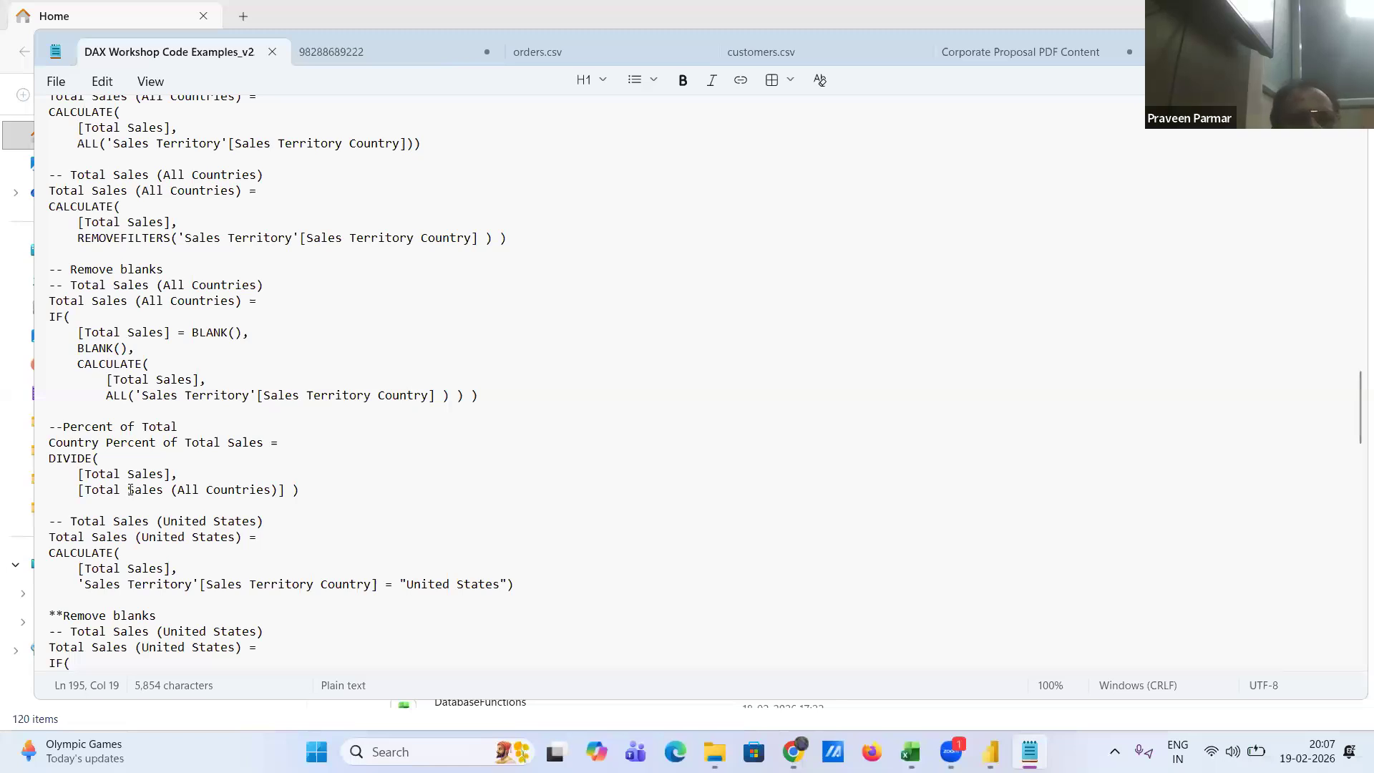
scroll(130, 490, down, 1)
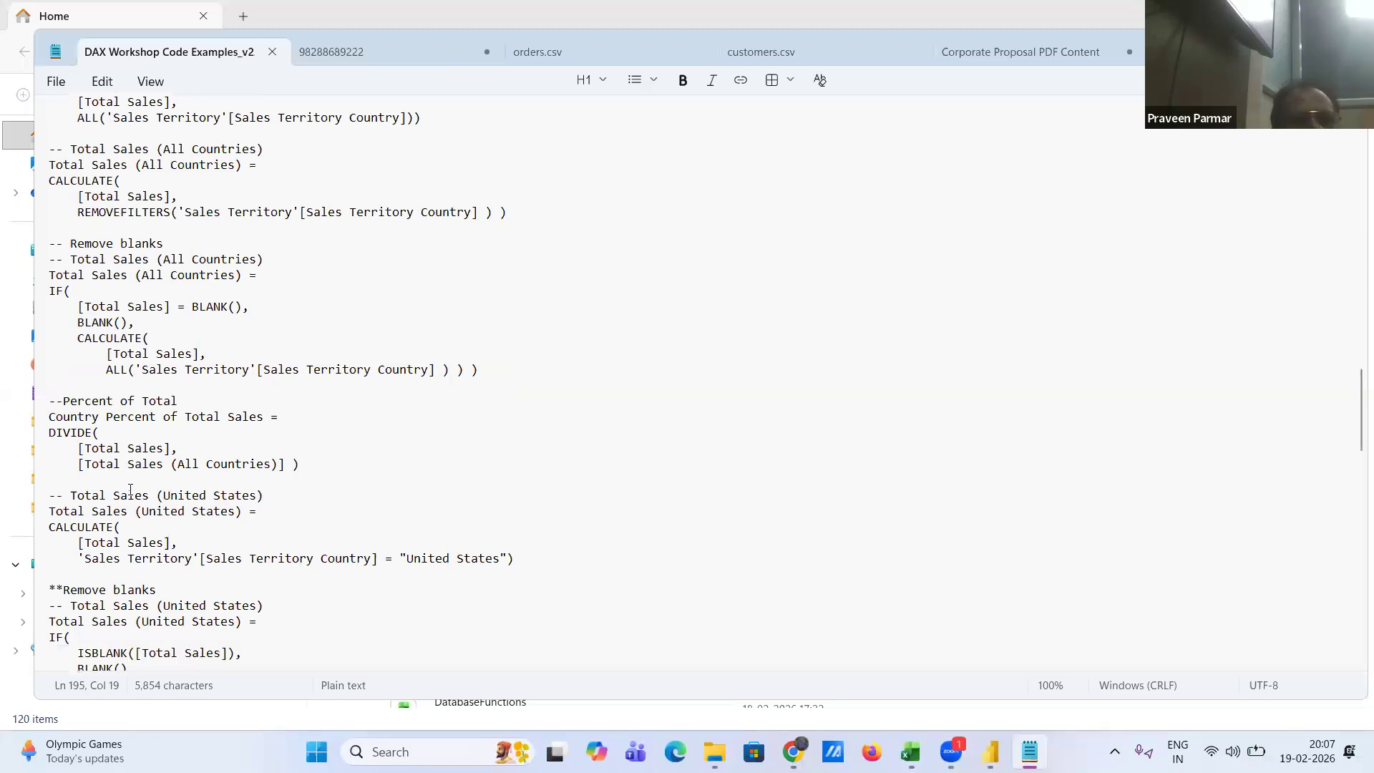
scroll(130, 490, down, 1)
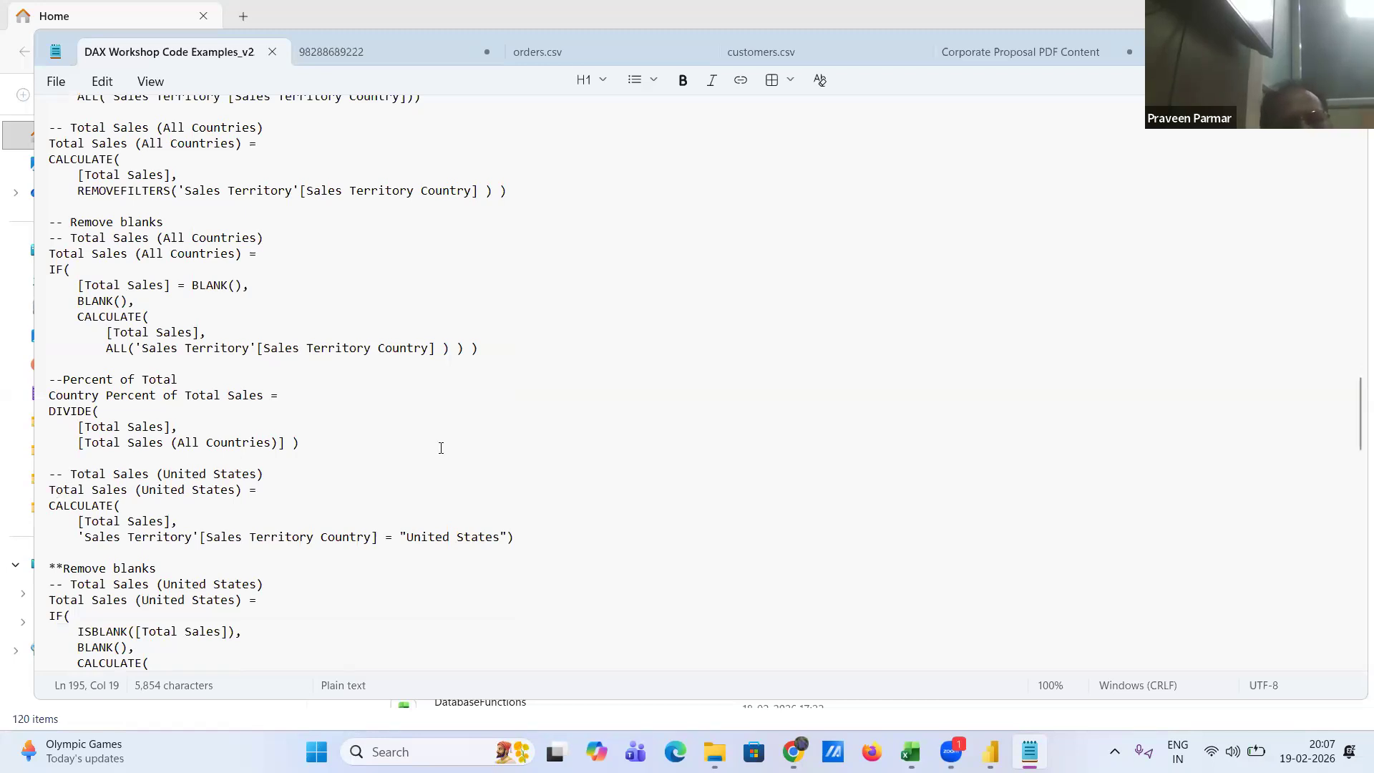
- Switch to Power BI Desktop and start a new measure in the Internet Sales table
key(alt+Tab)
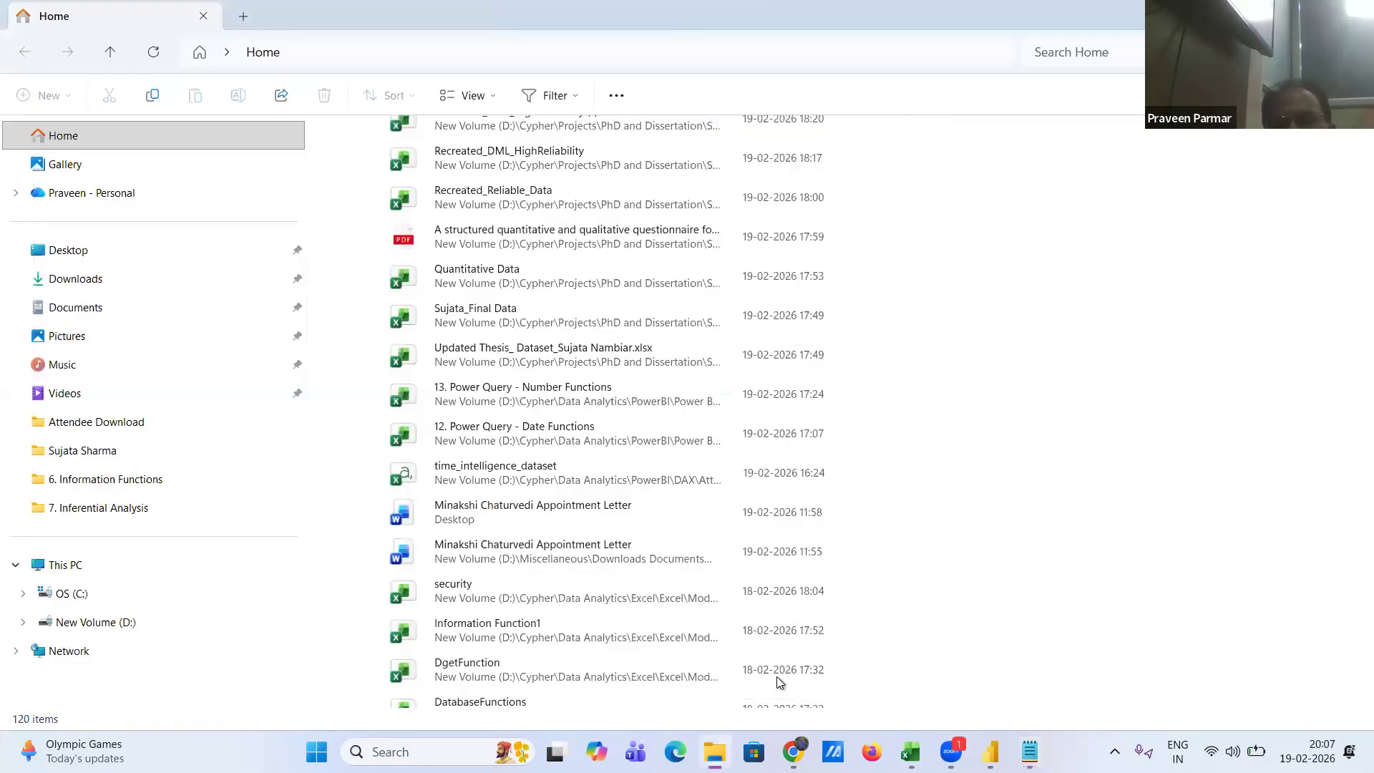
key(alt+Tab)
right_click(1227, 268)
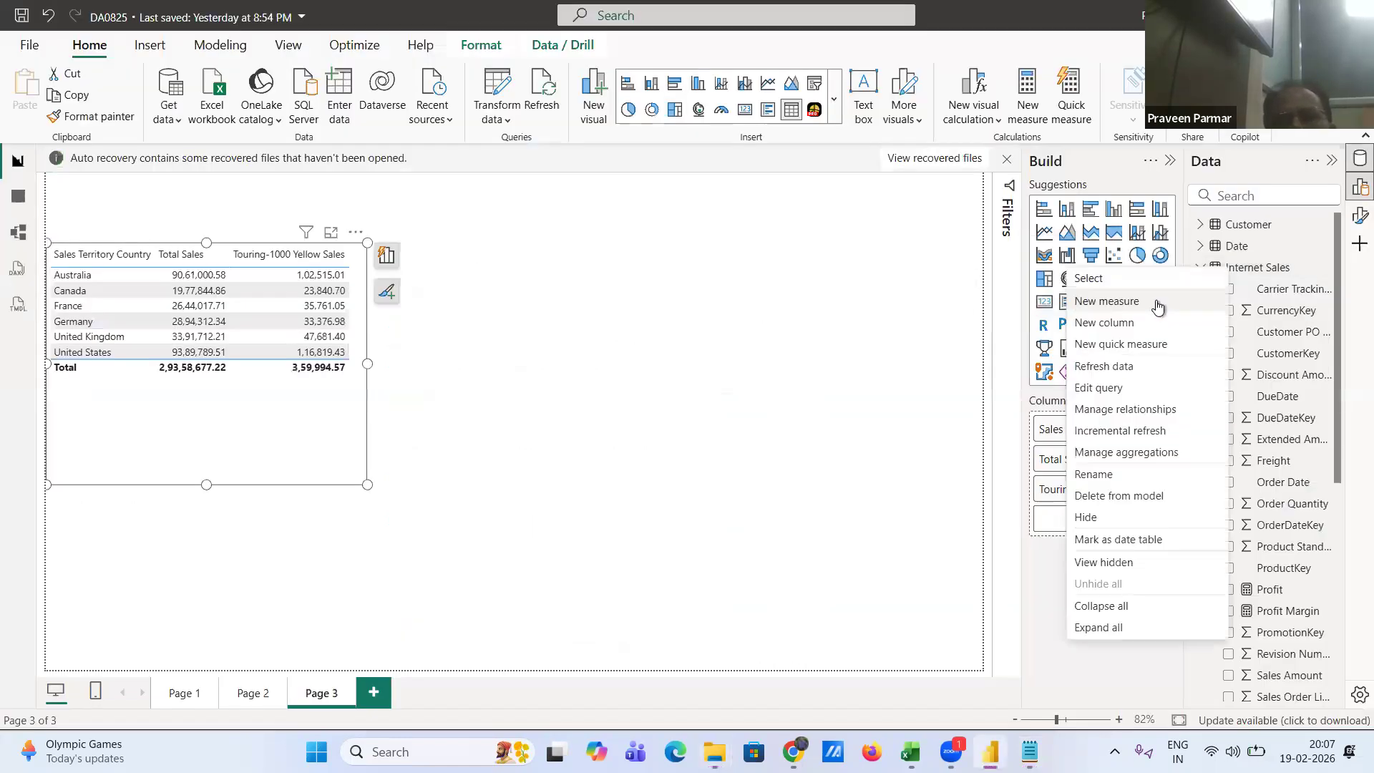
click(776, 241)
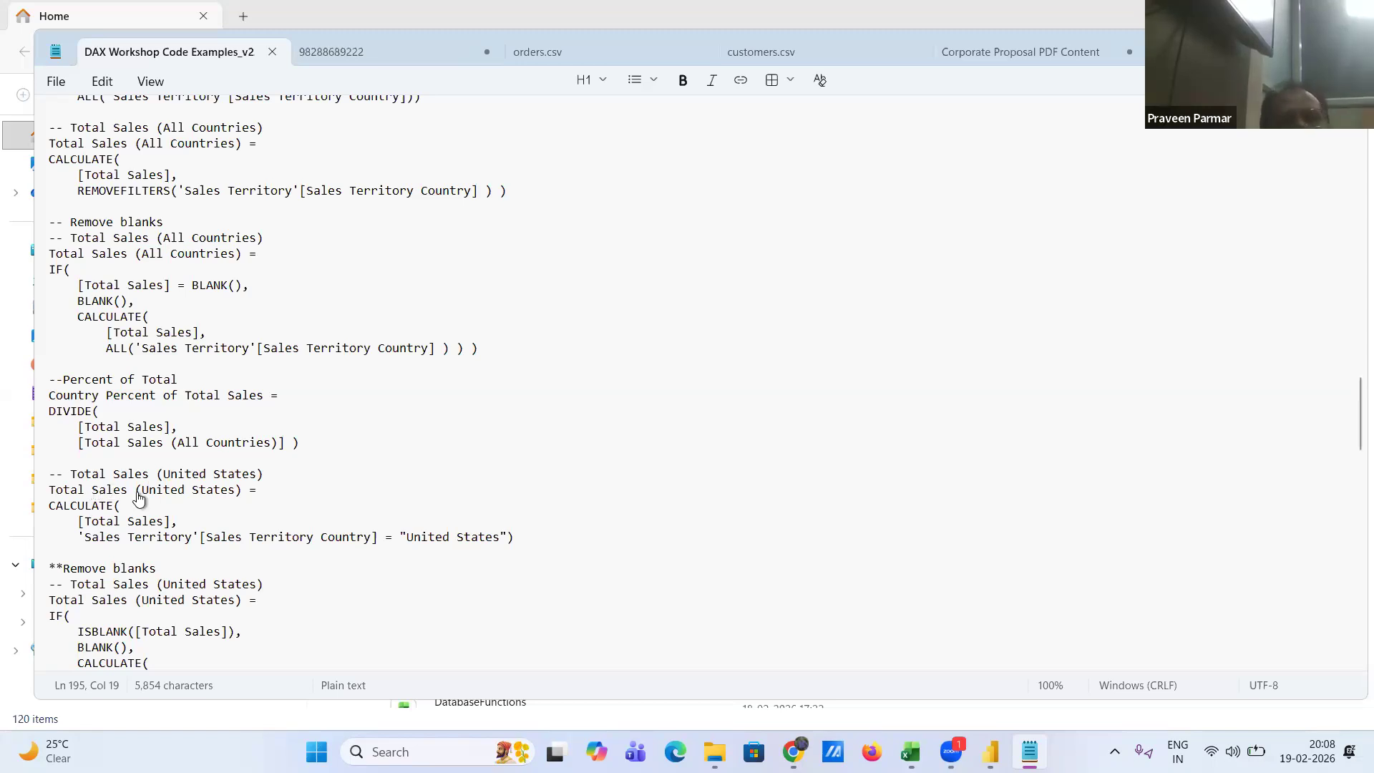
key(alt+Tab)
key(alt+Tab)
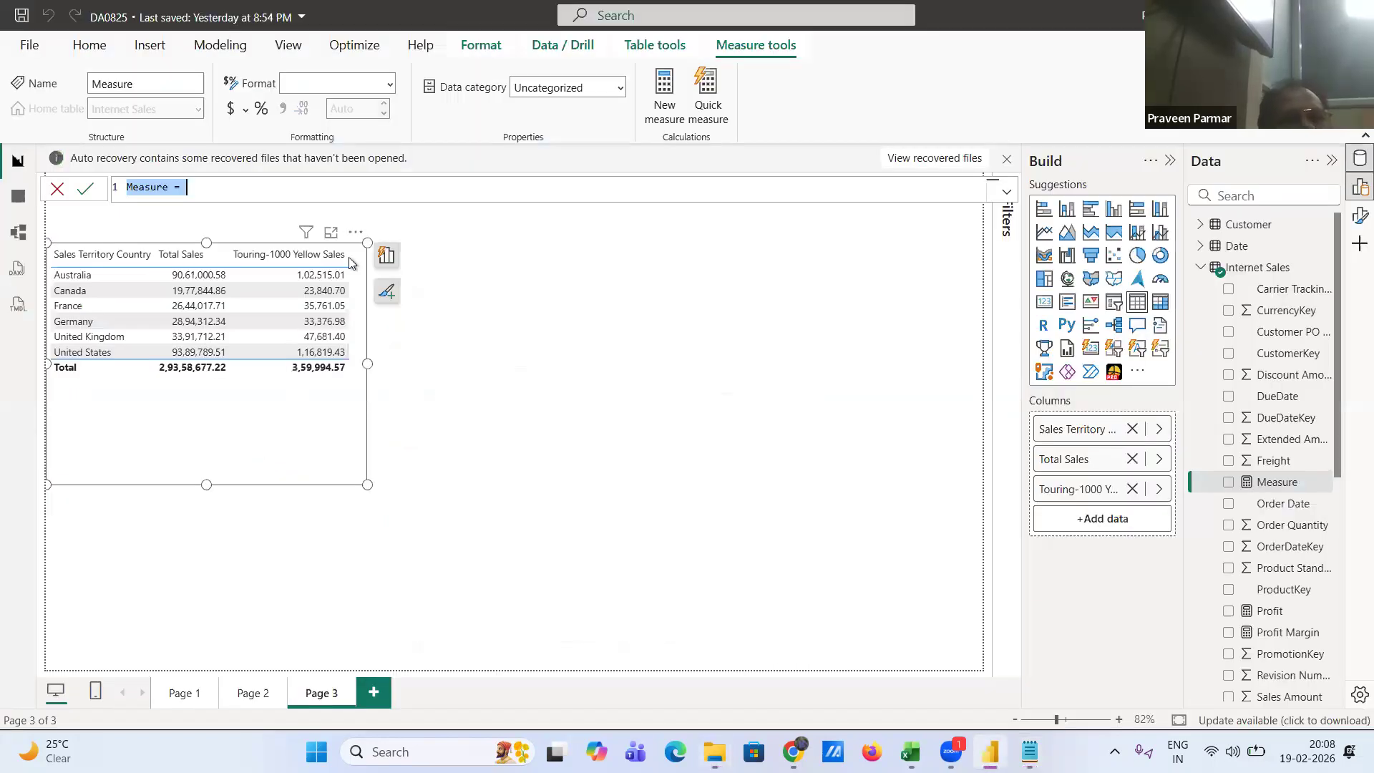
- Name the new measure Total Sales (United States) and enlarge the formula text
text(Total )
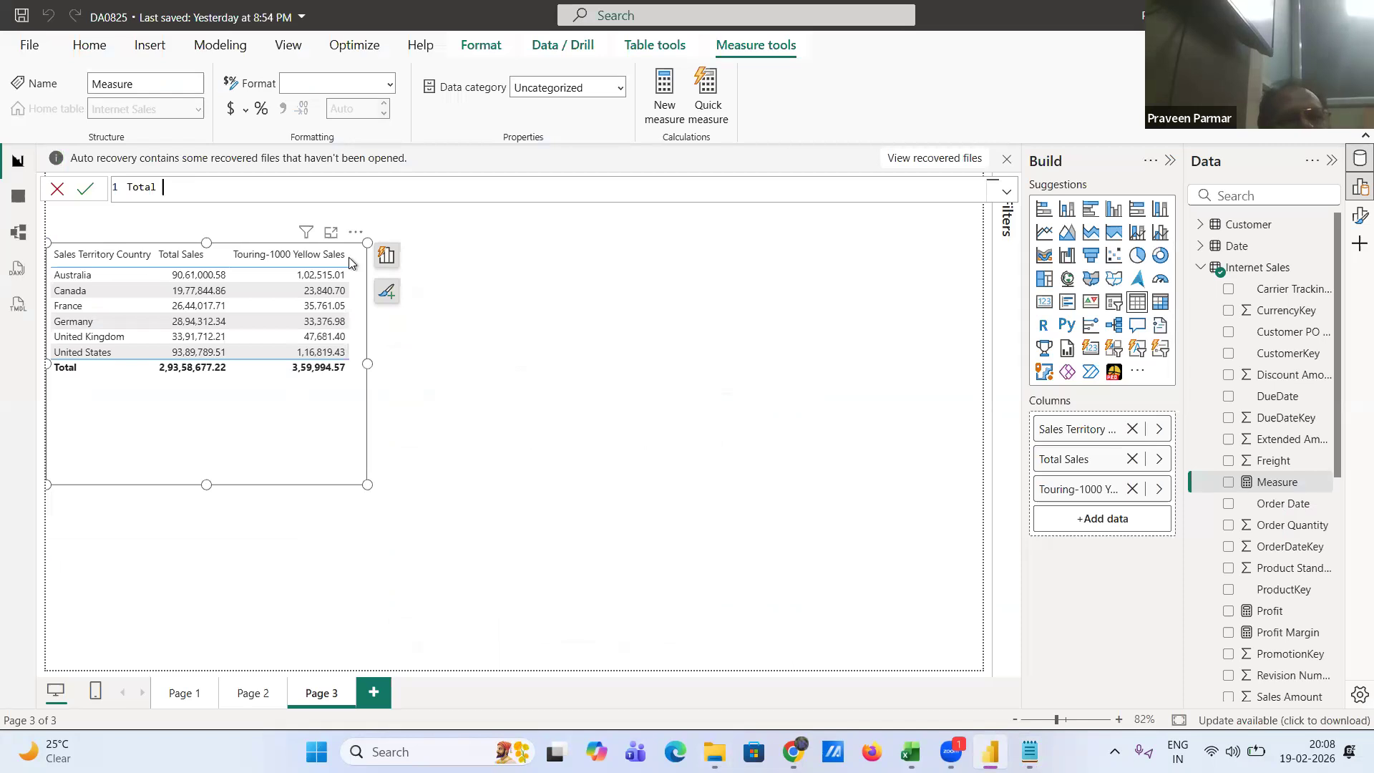
text(Sales (Unite)
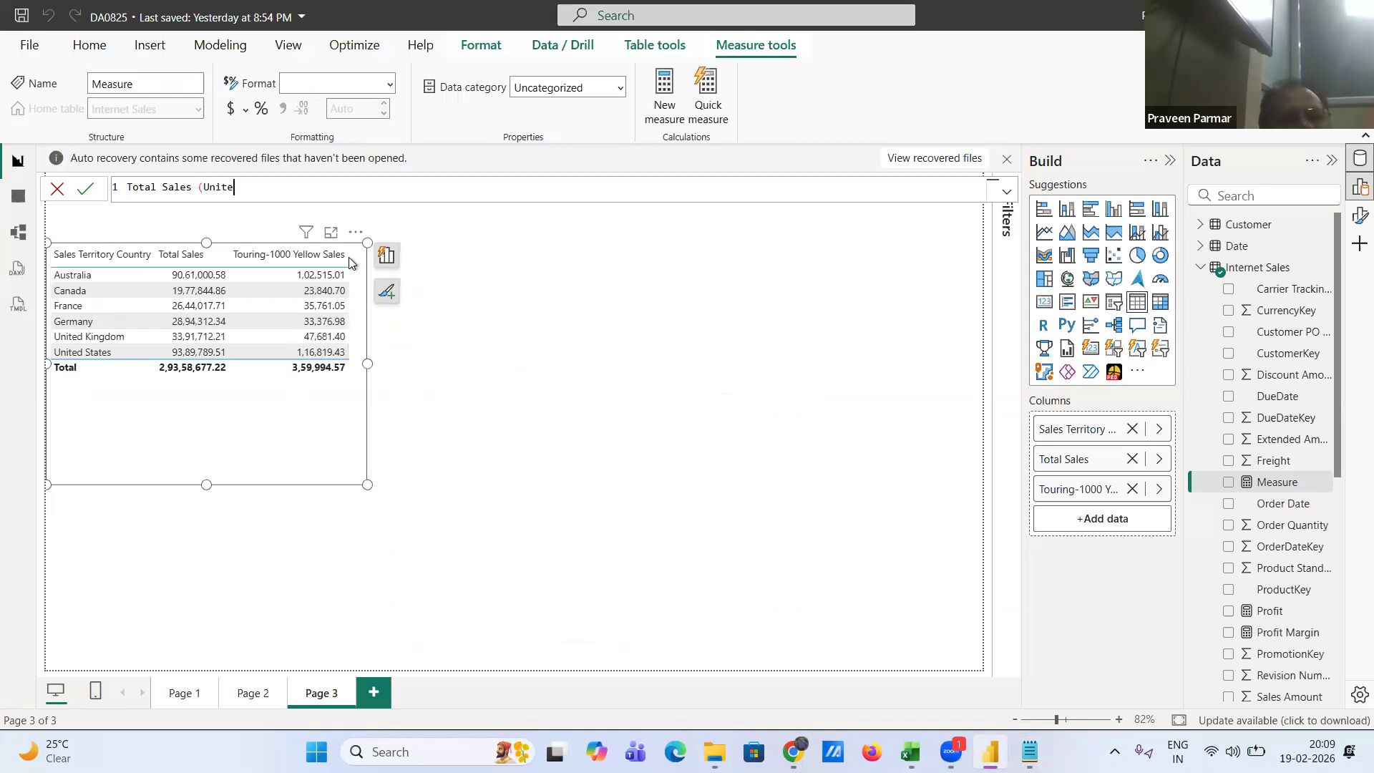
text(d States))
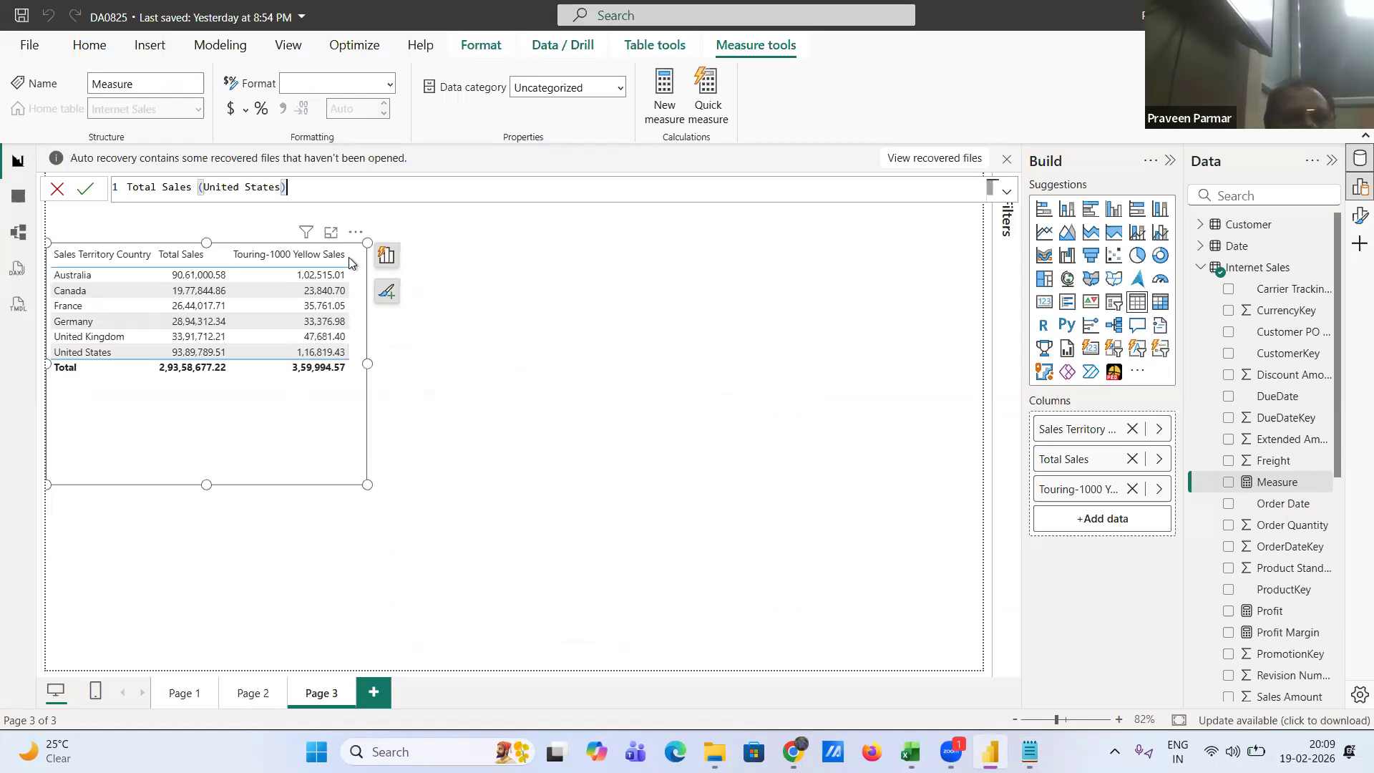
text( =)
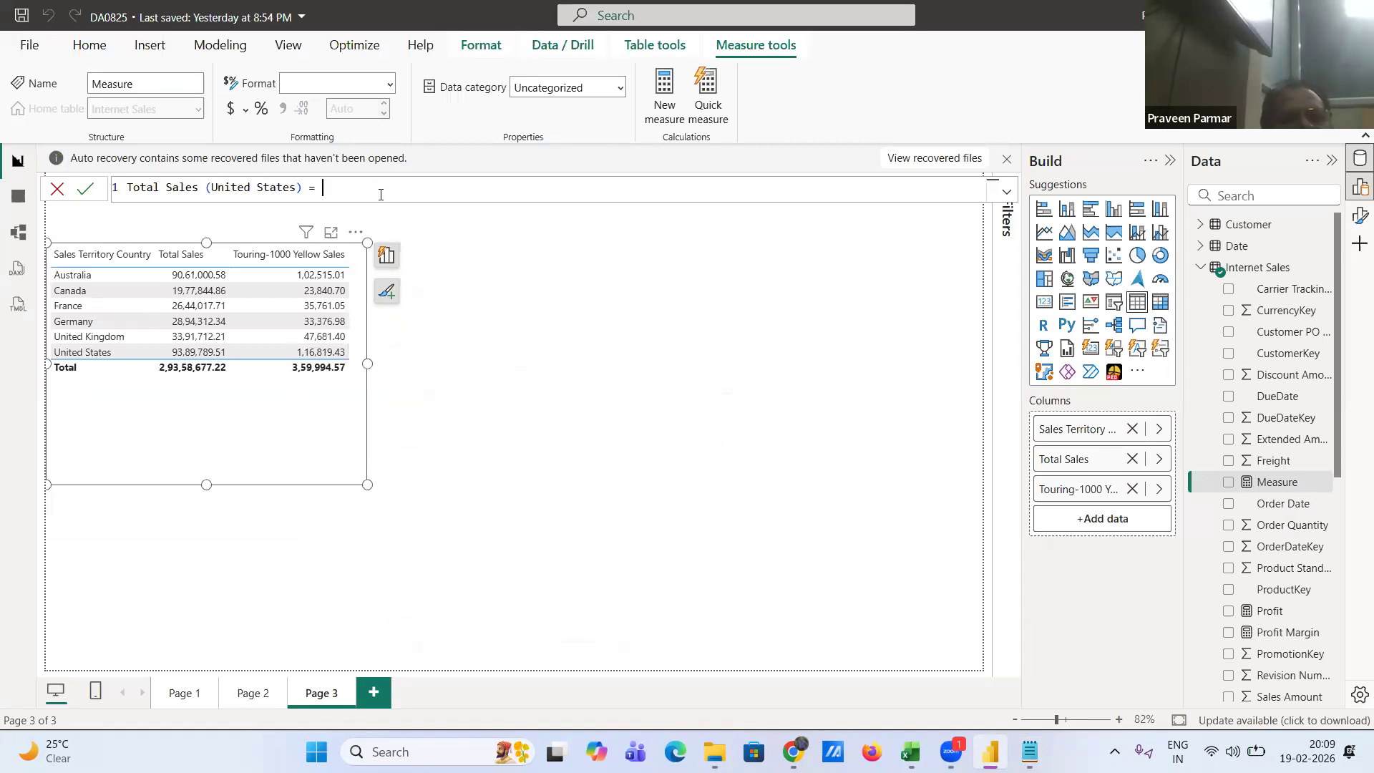
scroll(466, 188, up, 2)
scroll(565, 186, up, 1)
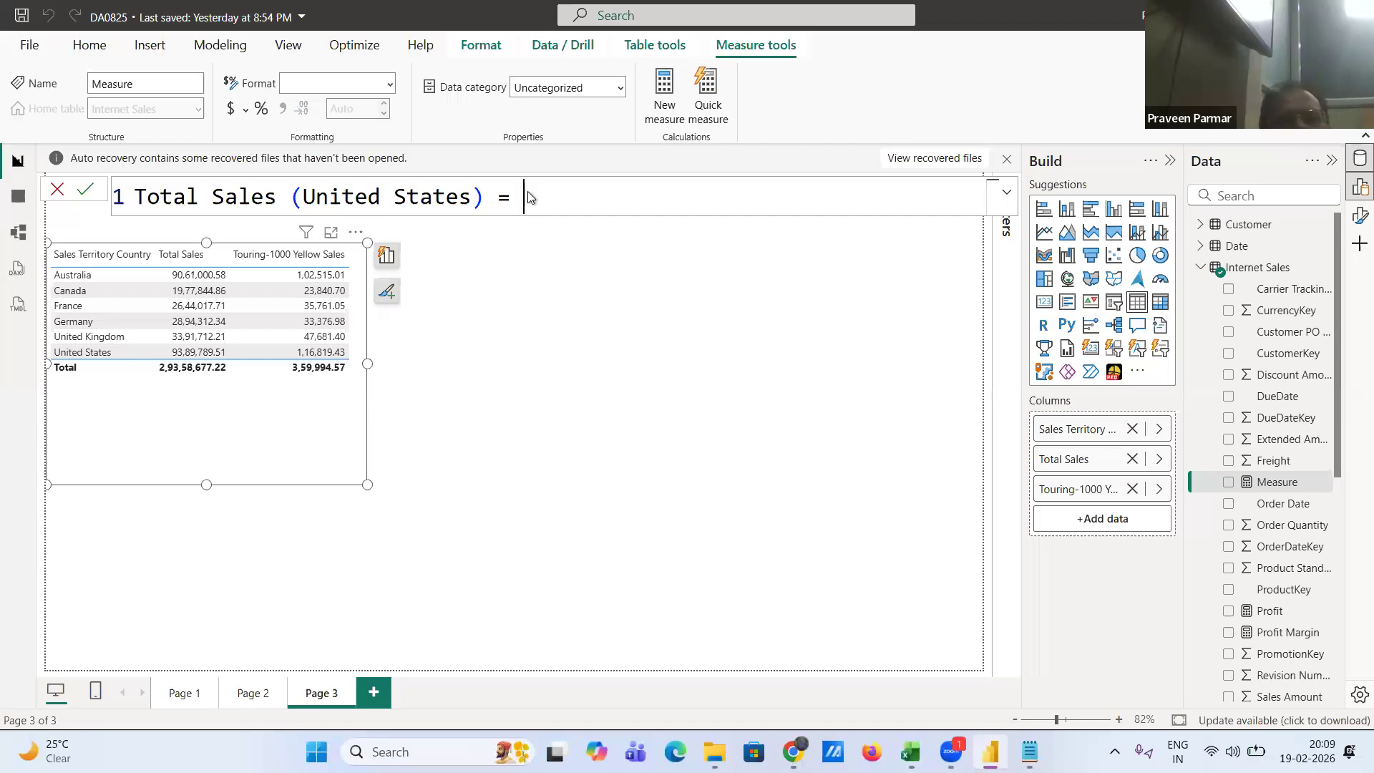
- Review the Total Sales (United States) example in the DAX code file and return to the measure in Power BI Desktop
key(alt+Tab)
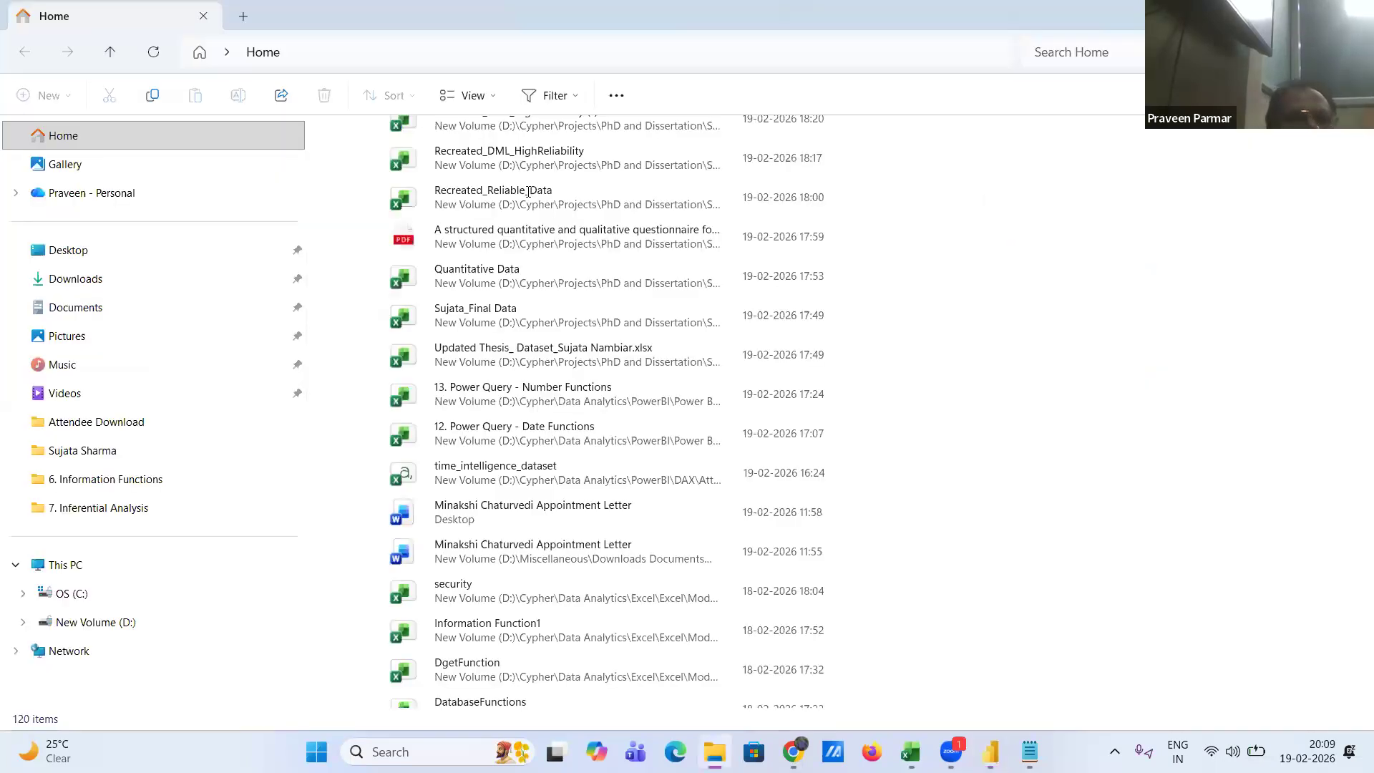
key(alt+Tab)
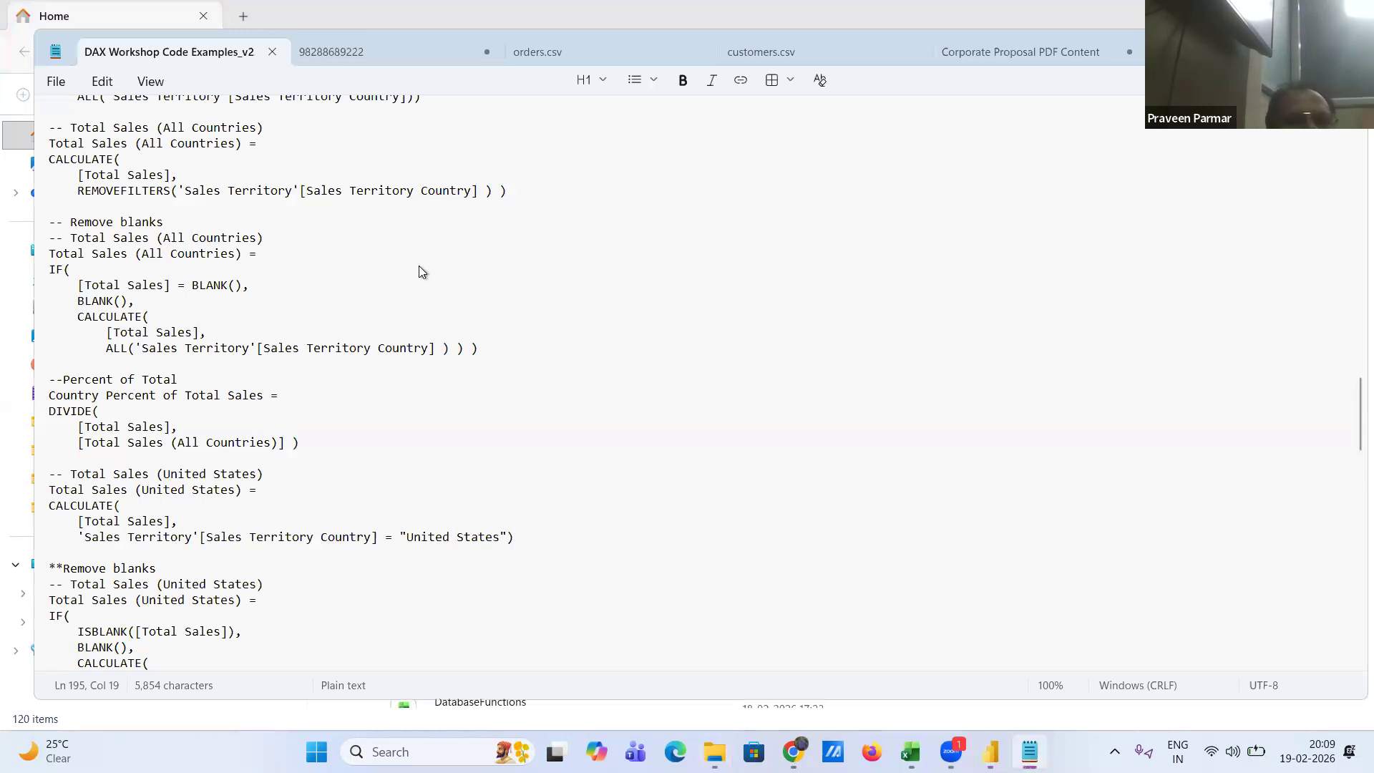
key(alt+Tab)
key(alt+Tab)
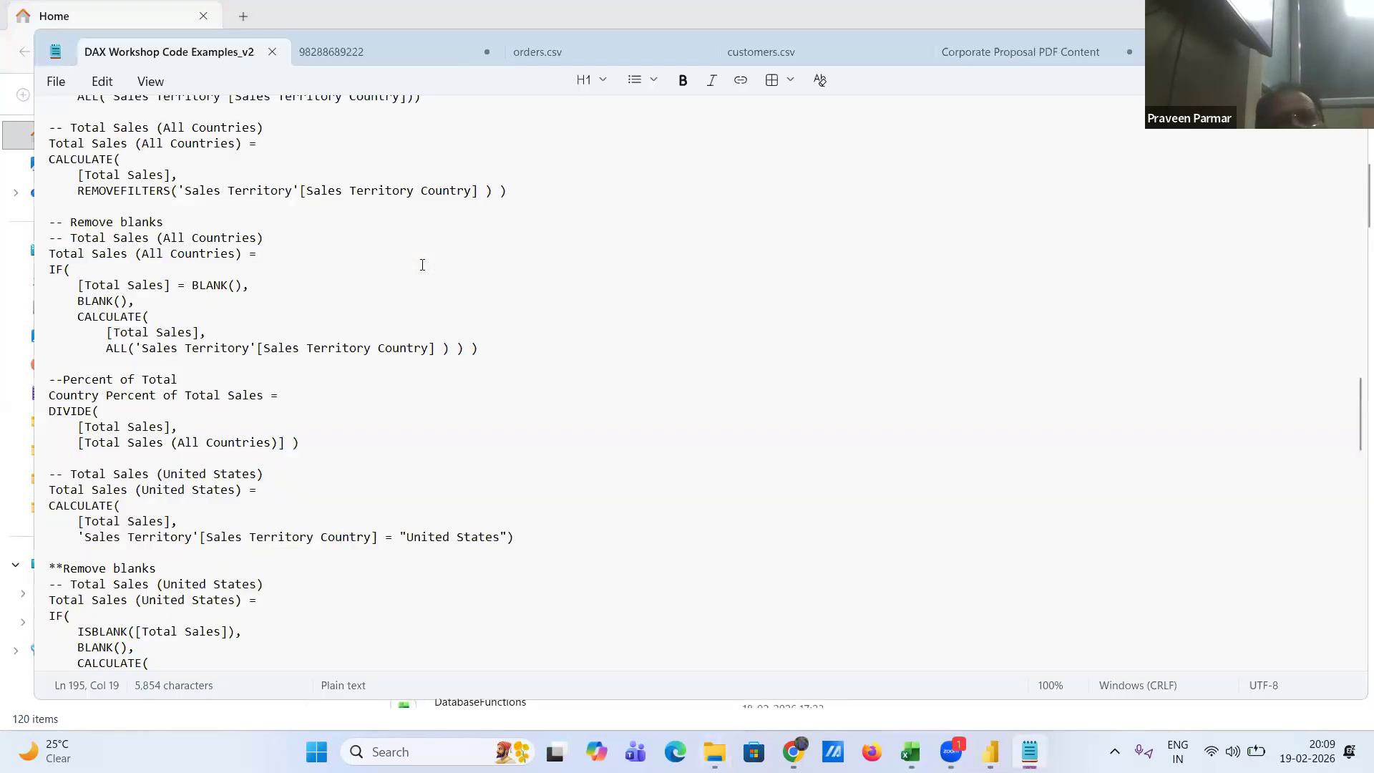
key(alt+Tab)
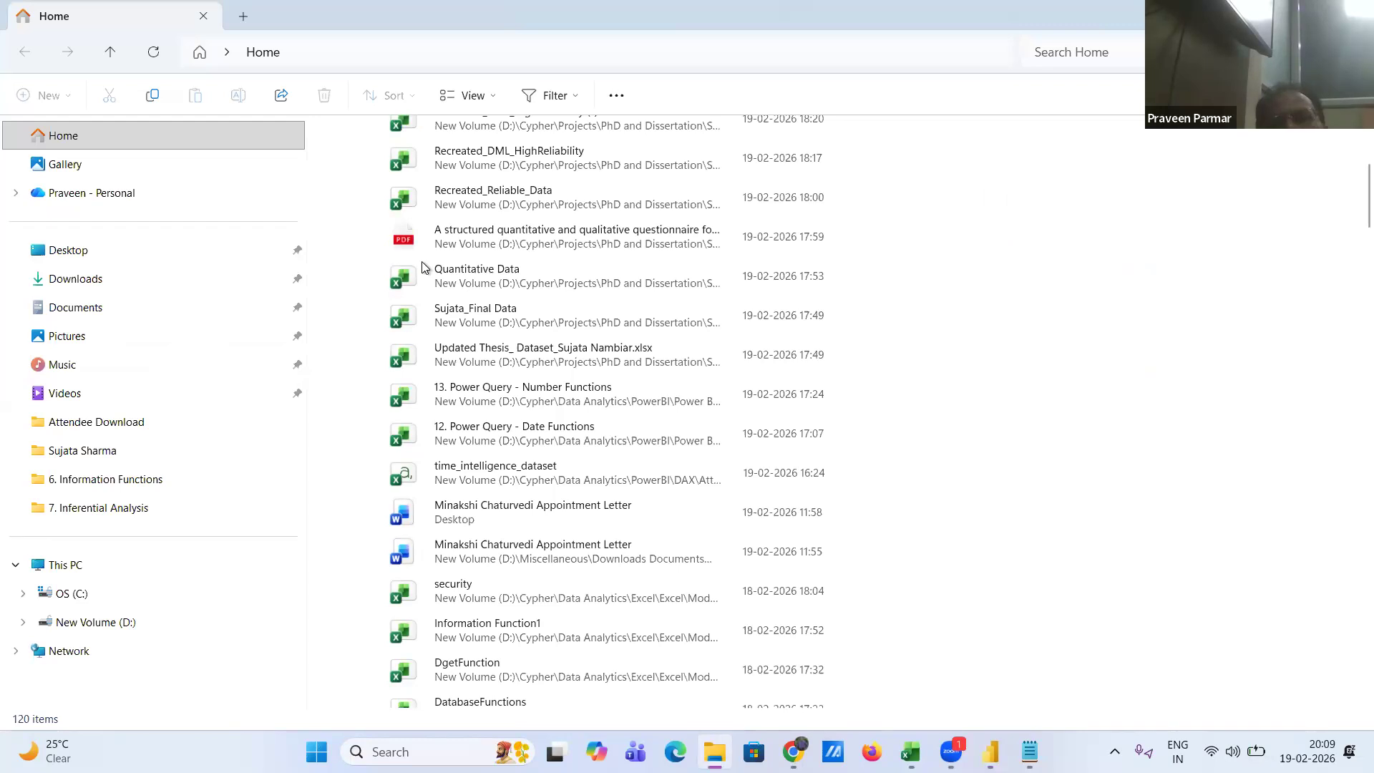
key(alt+Tab)
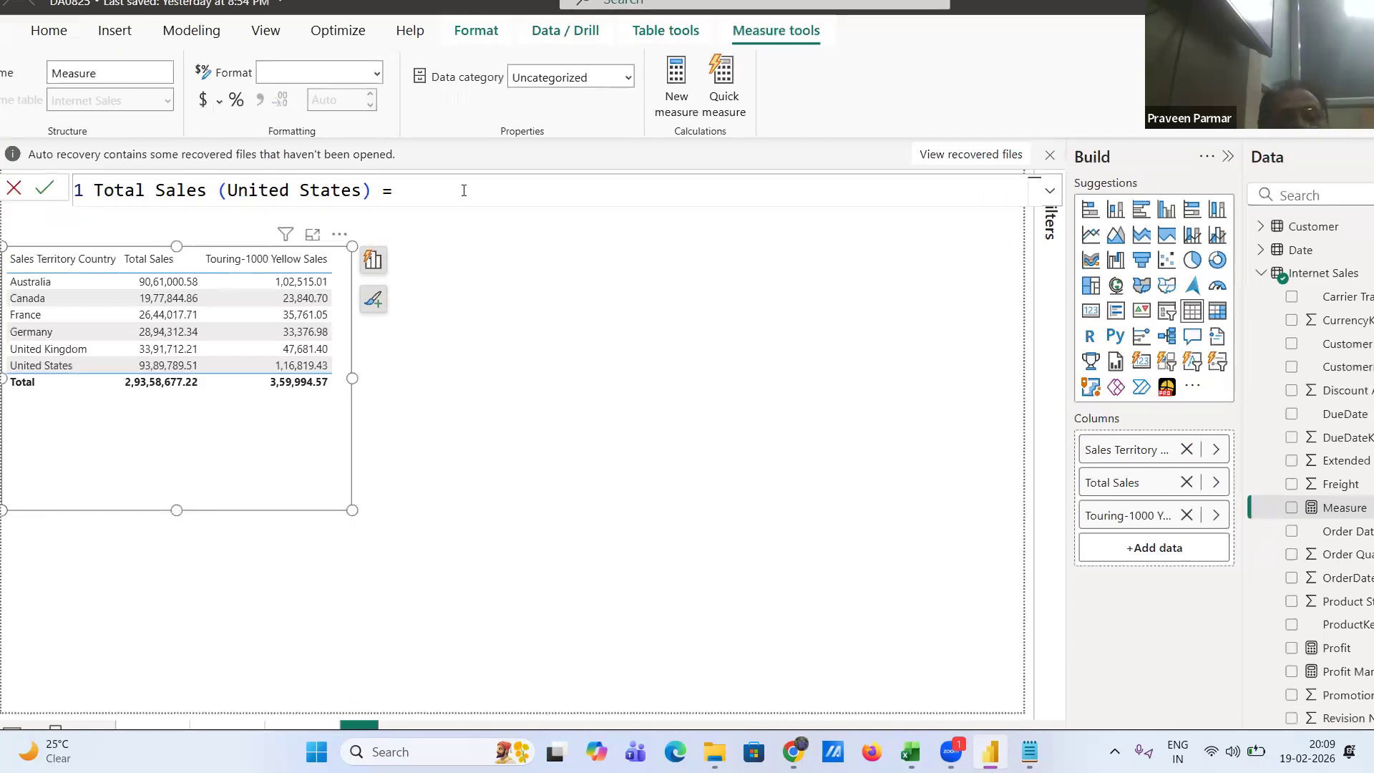
- Begin the measure's formula with a CALCULATE function that takes [Total Sales] as its expression, on a separate line
text(cal)
key(Tab)
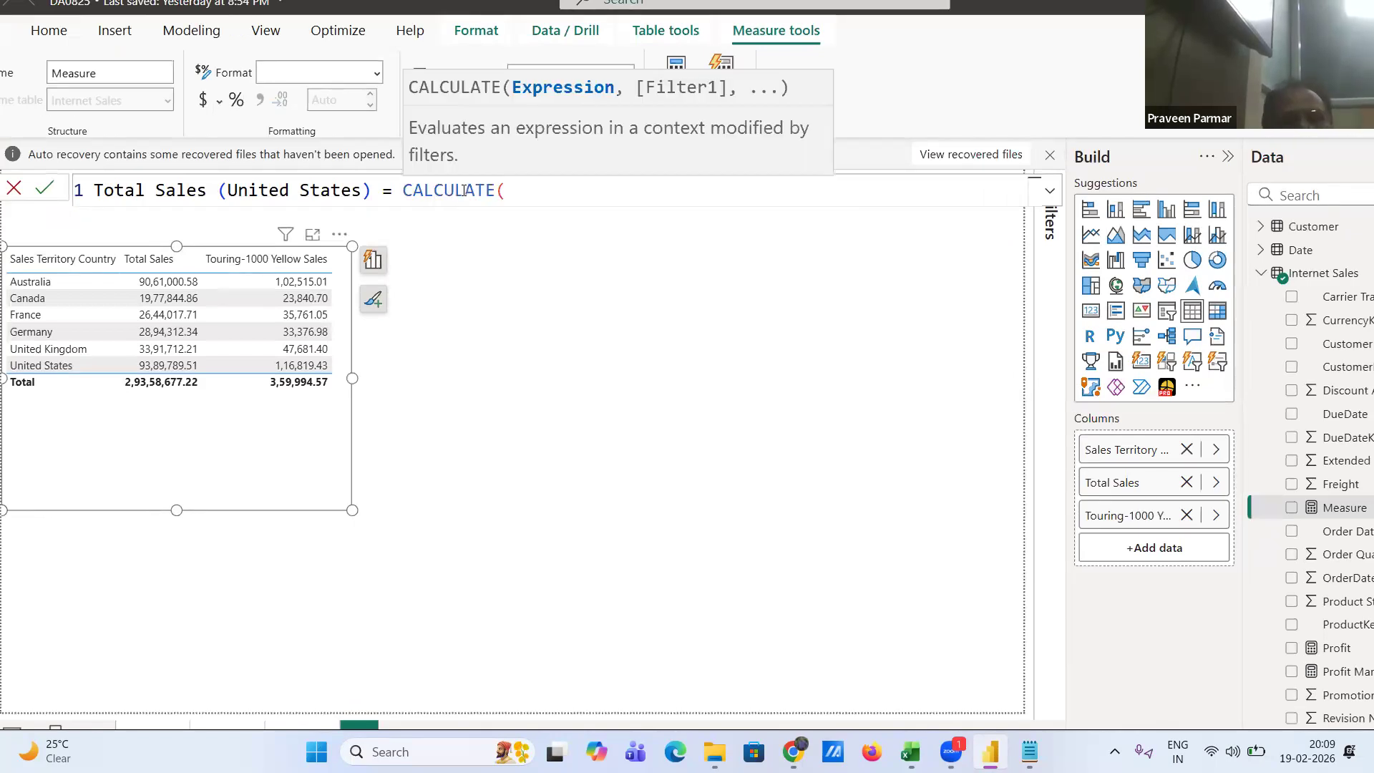
key(shift+Return)
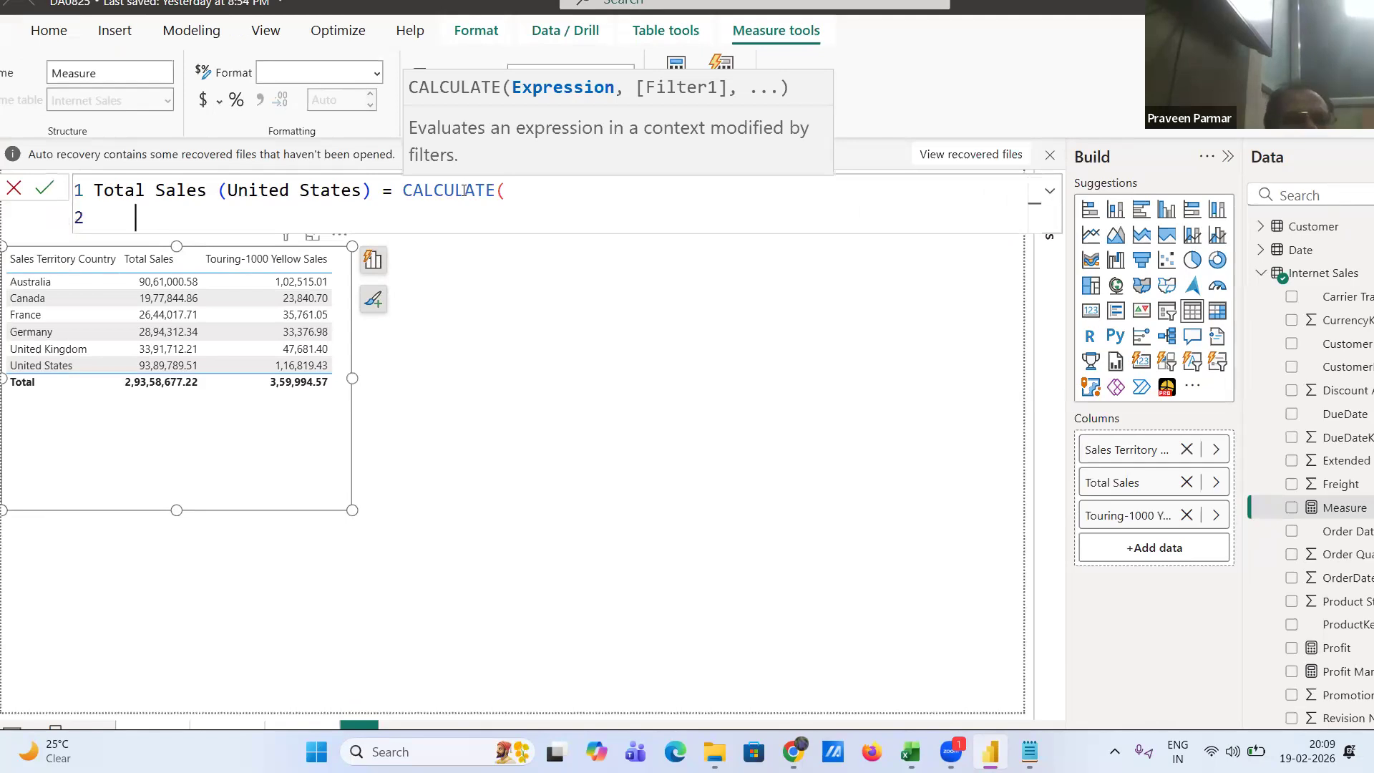
text(tot)
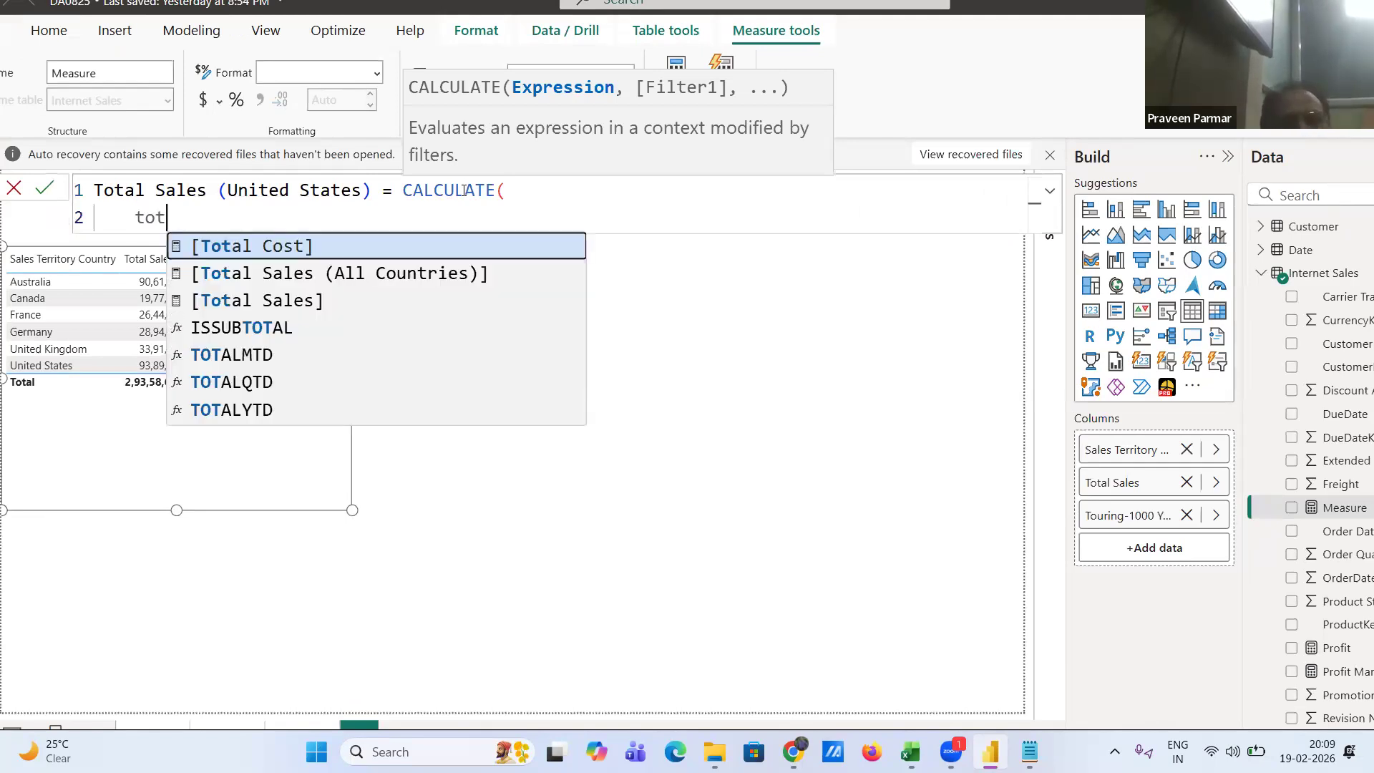
key(Down)
key(Down)
key(Tab)
text(,)
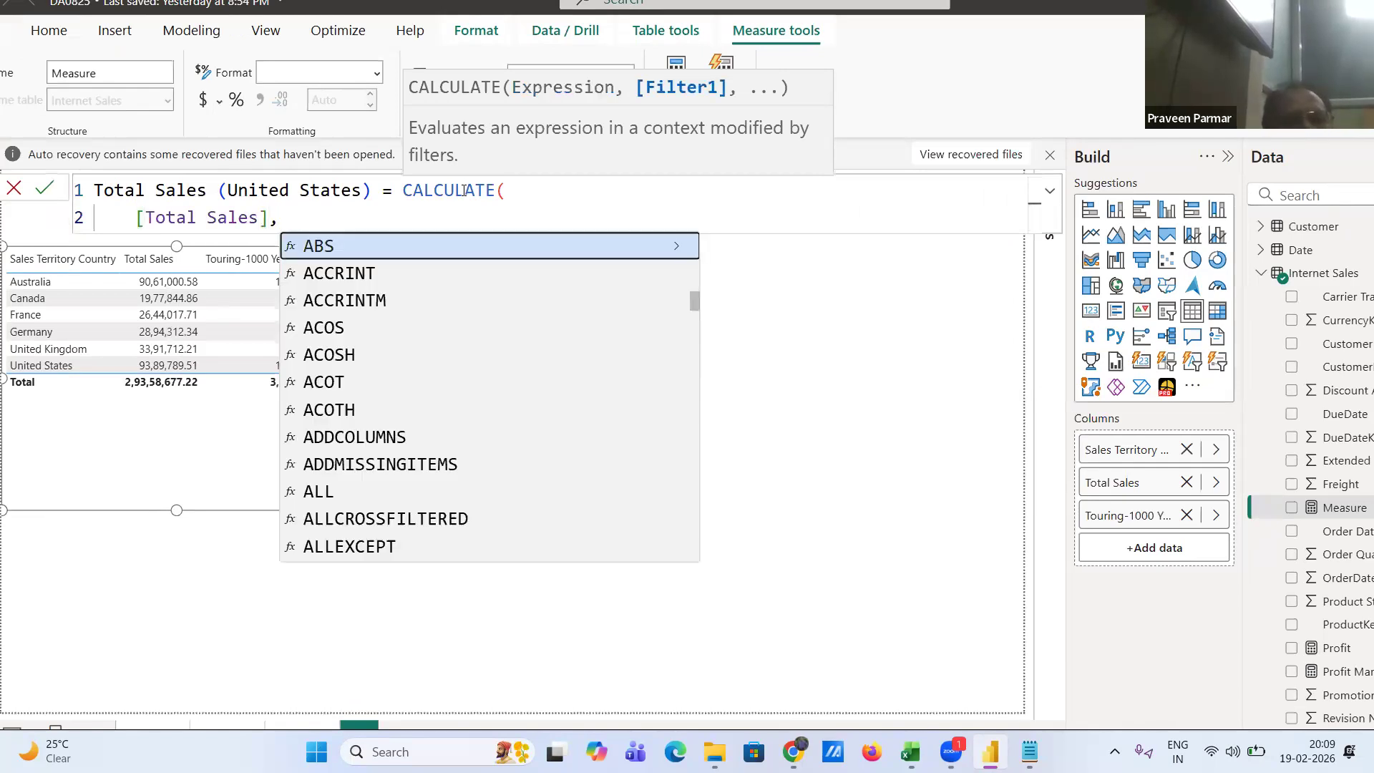
key(shift+Return)
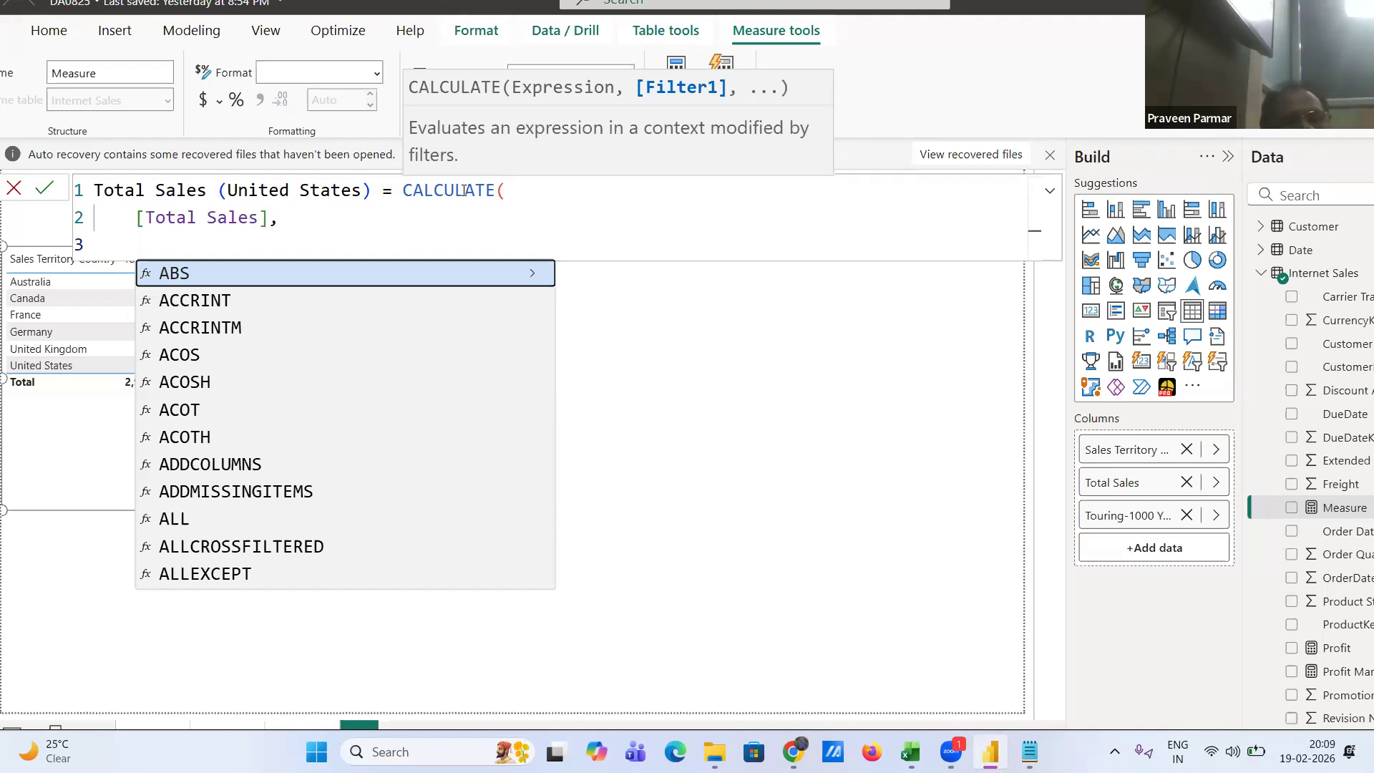
- Add the filter 'Sales Territory'[Sales Territory Country]="United States" to CALCULATE, close the function and commit the measure
text(conu)
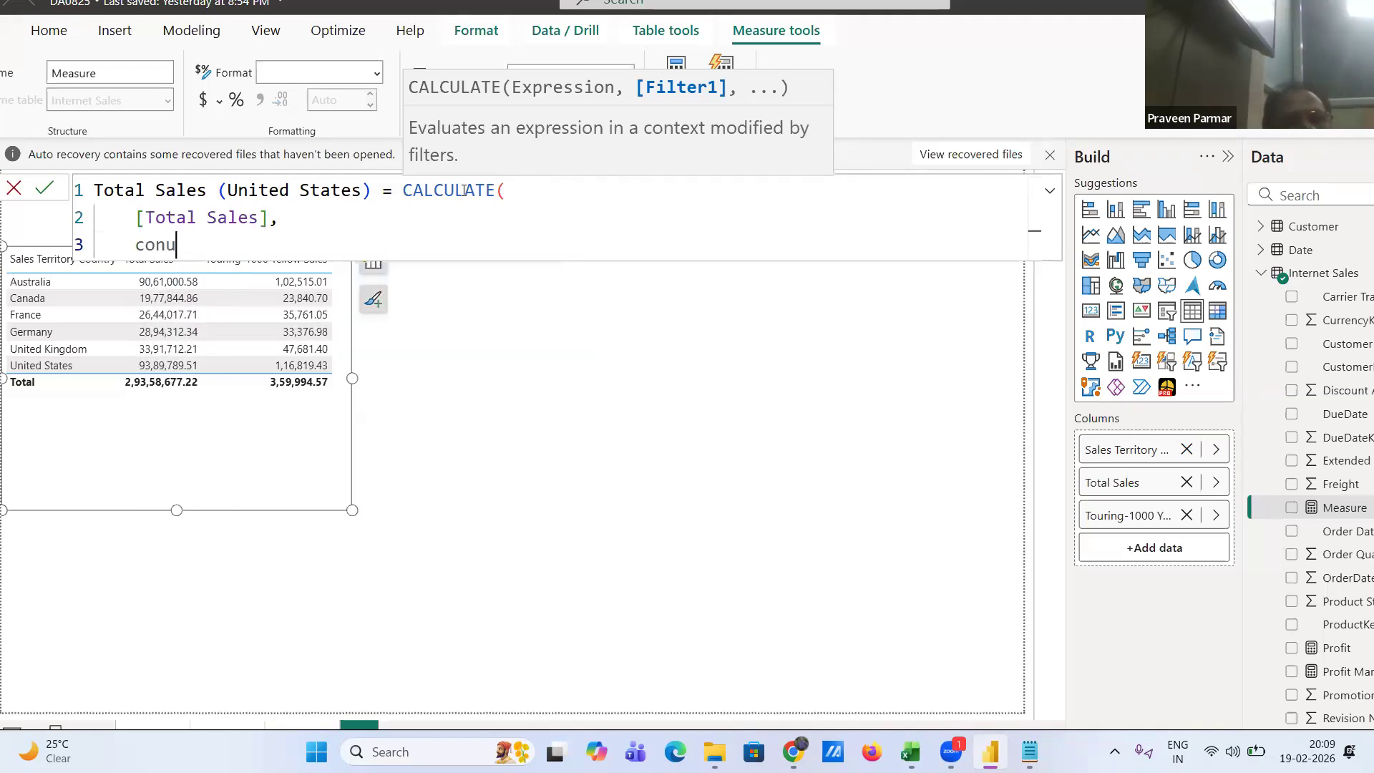
key(BackSpace)
key(BackSpace)
text(un)
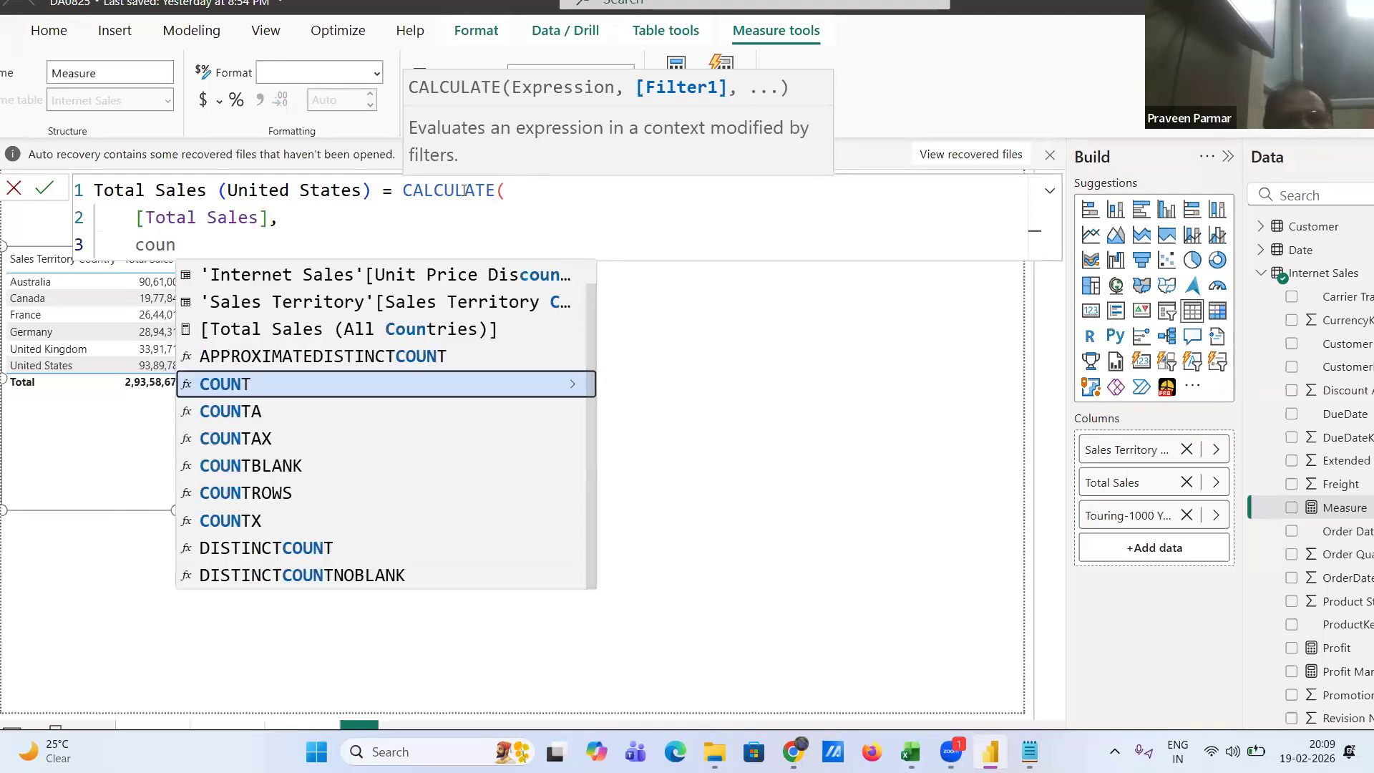
key(Up)
key(Up)
key(Up)
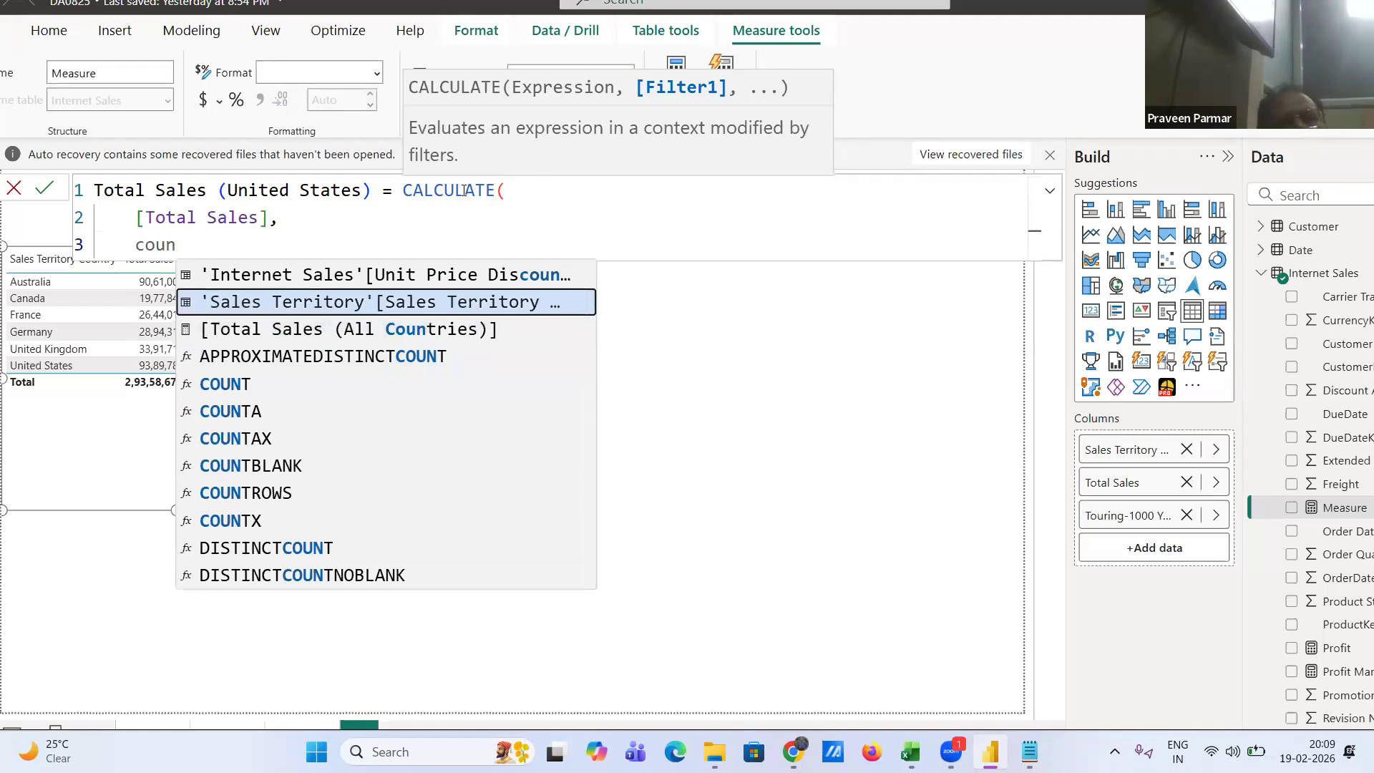
key(Tab)
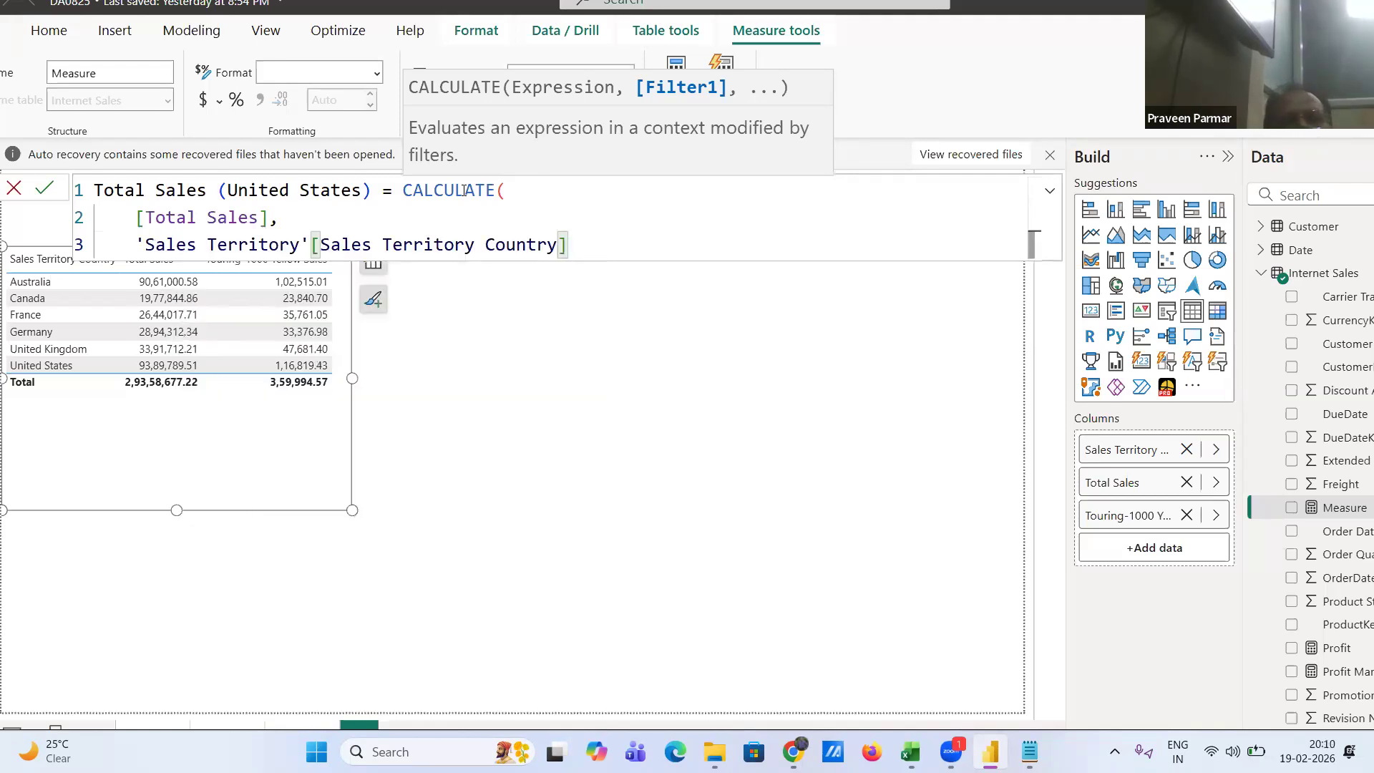
text(=)
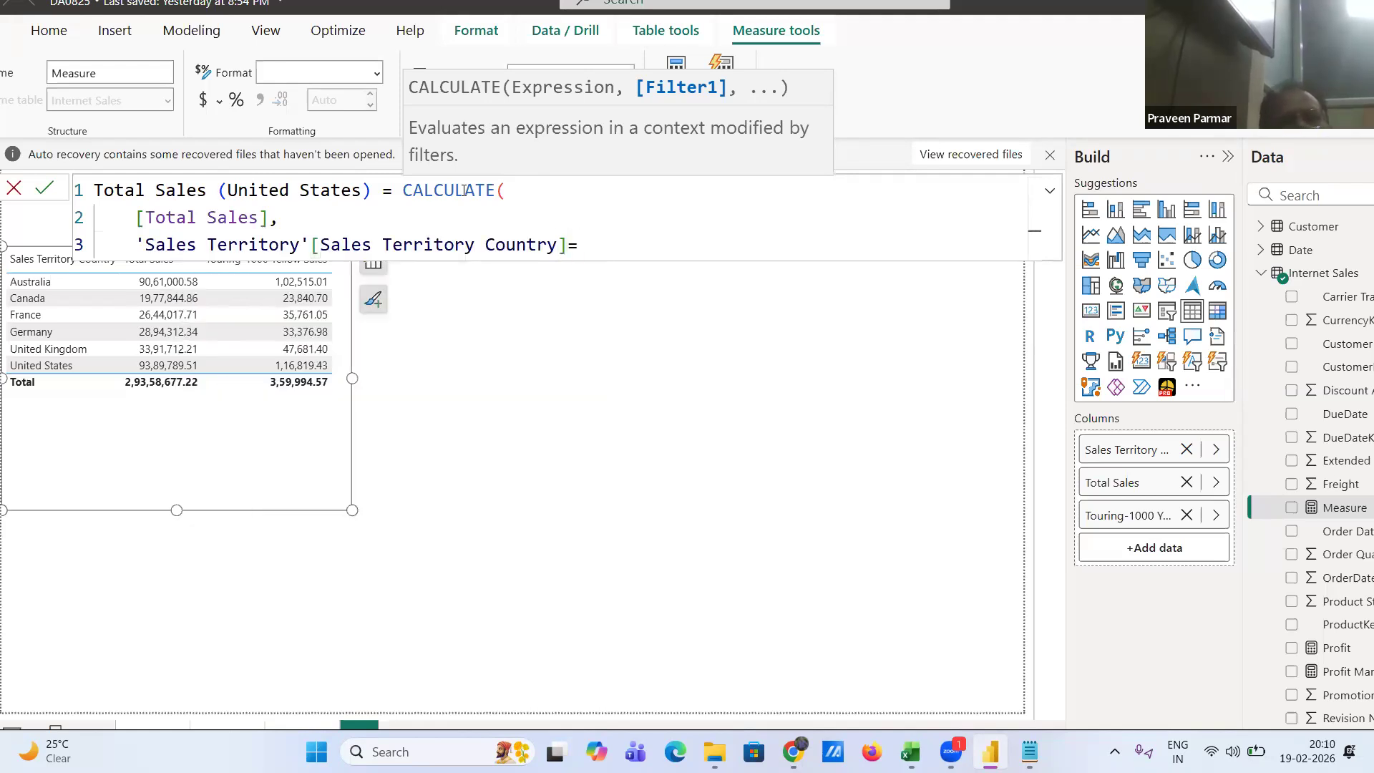
text("United S)
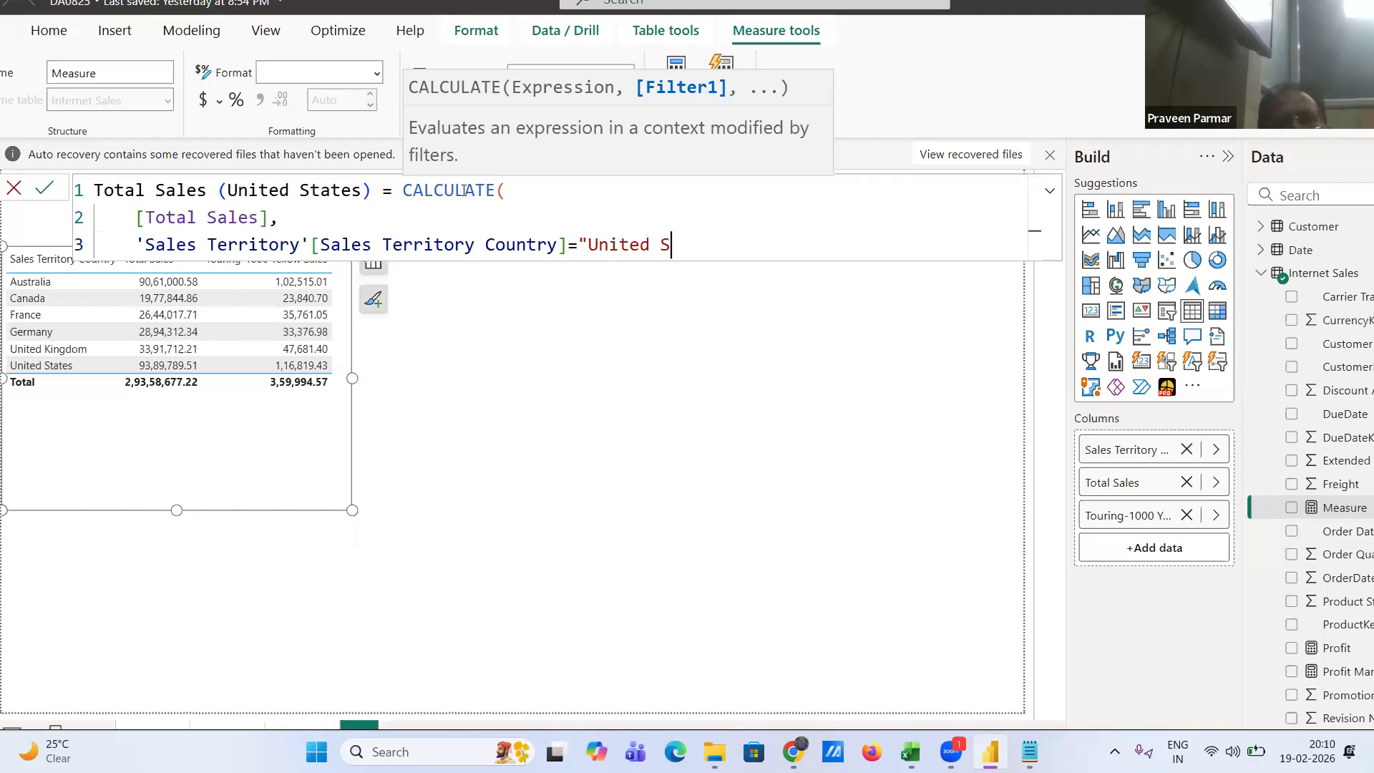
text(tates")
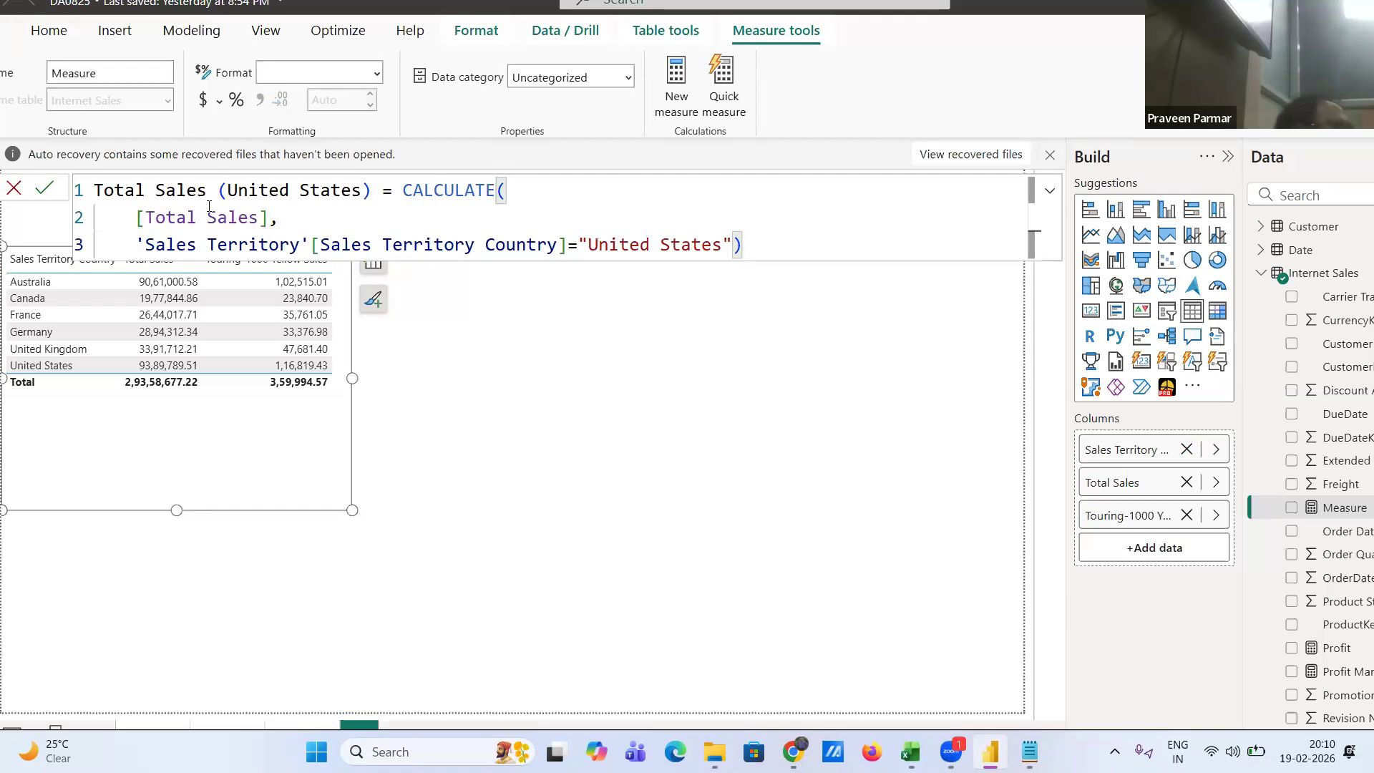
click(44, 192)
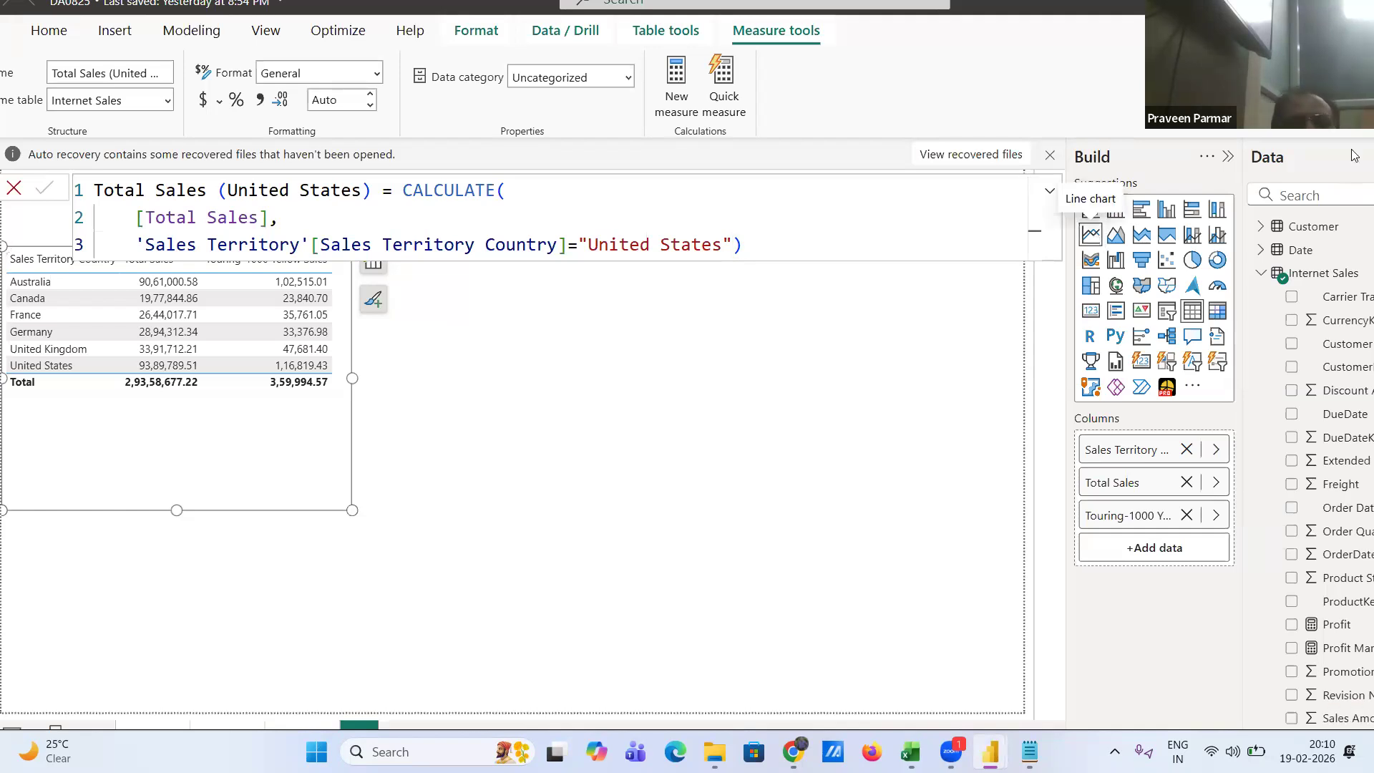
- Dismiss the auto recovery notice with the option to remove the recovered files
click(1051, 158)
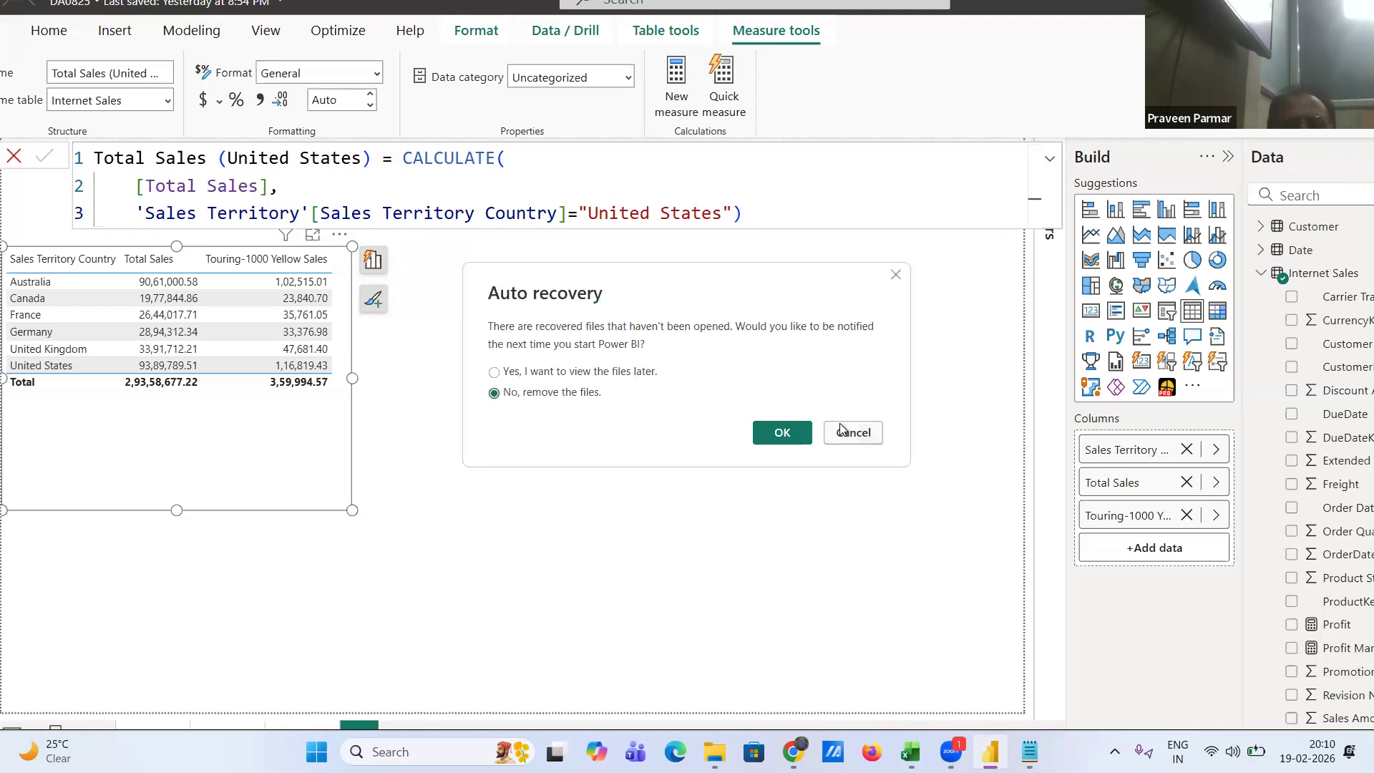
click(783, 434)
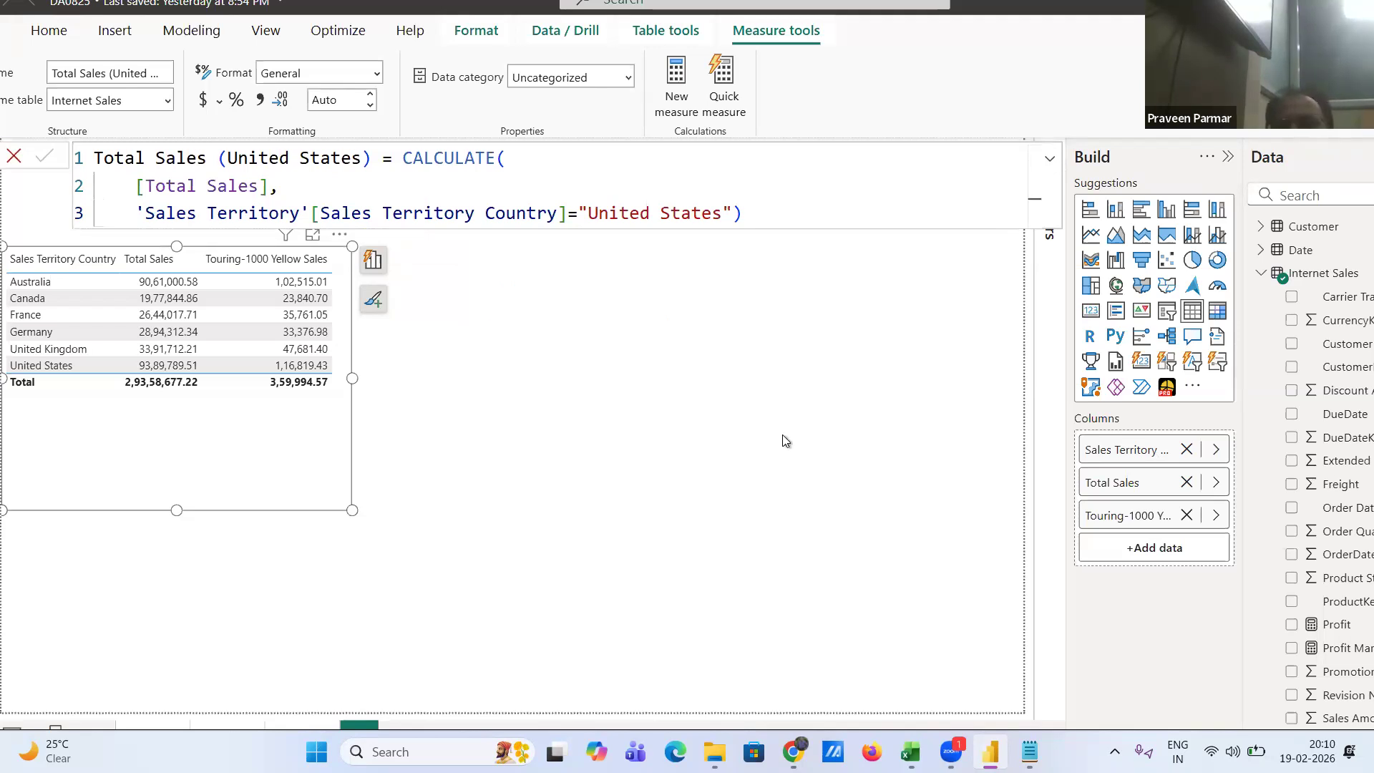
- Add the Total Sales (United States) measure to the table visual and widen the visual to fit the added column
scroll(1343, 579, down, 5)
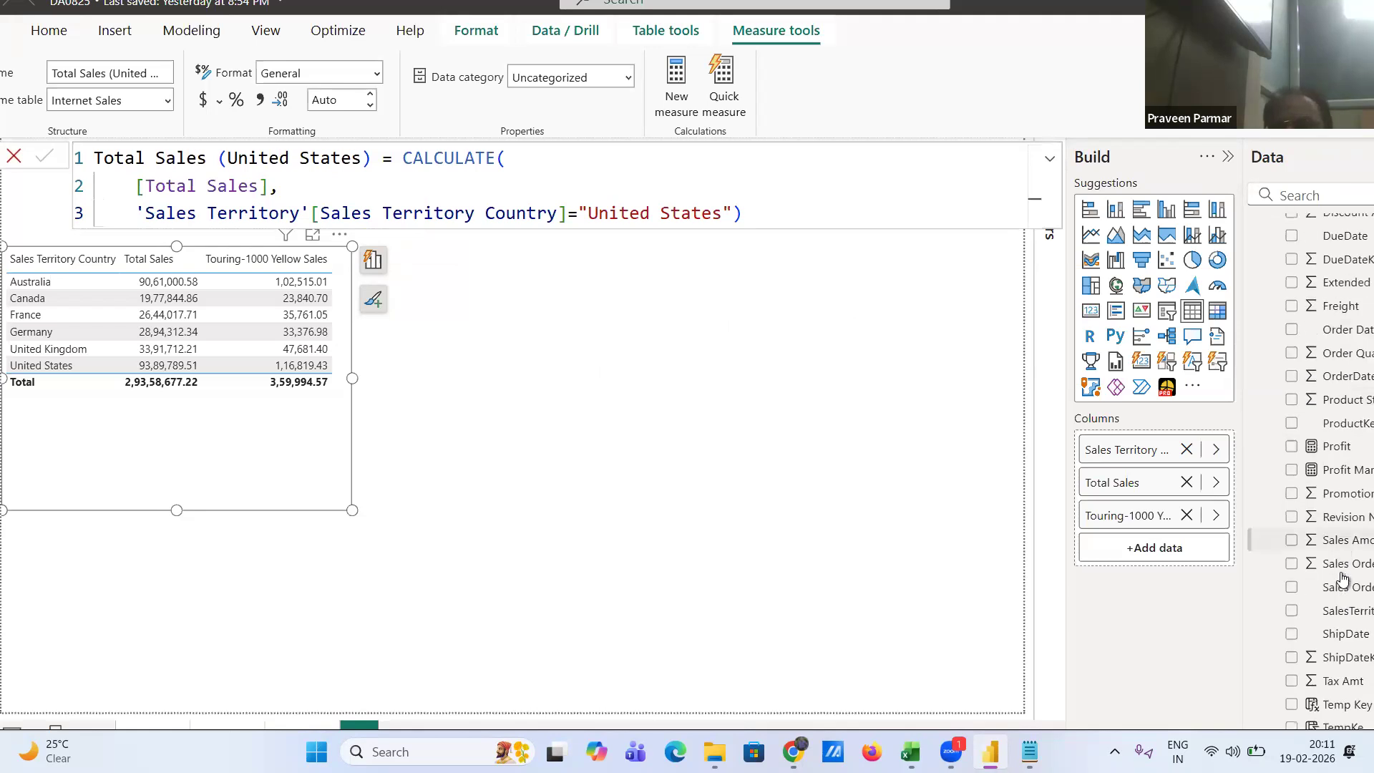
scroll(1316, 594, down, 1)
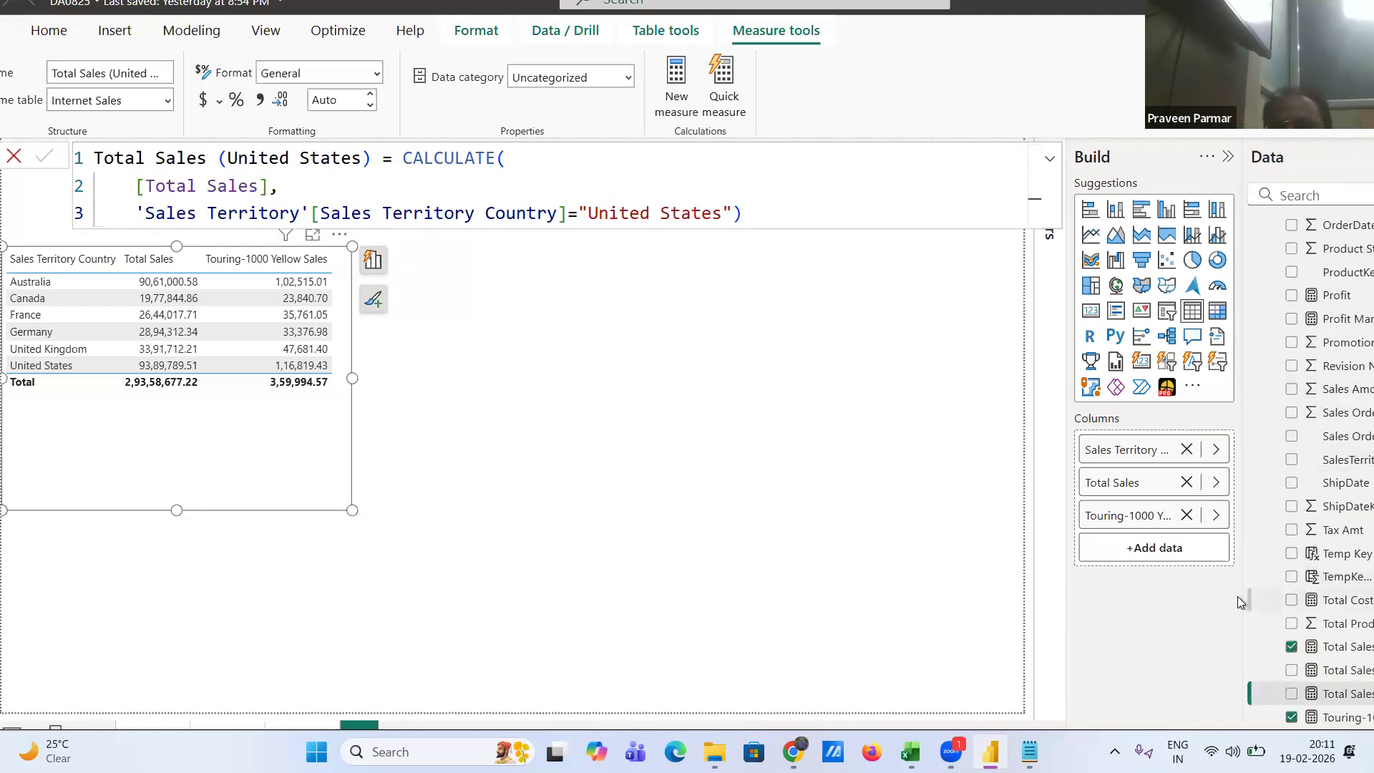
drag(1248, 587, 1072, 604)
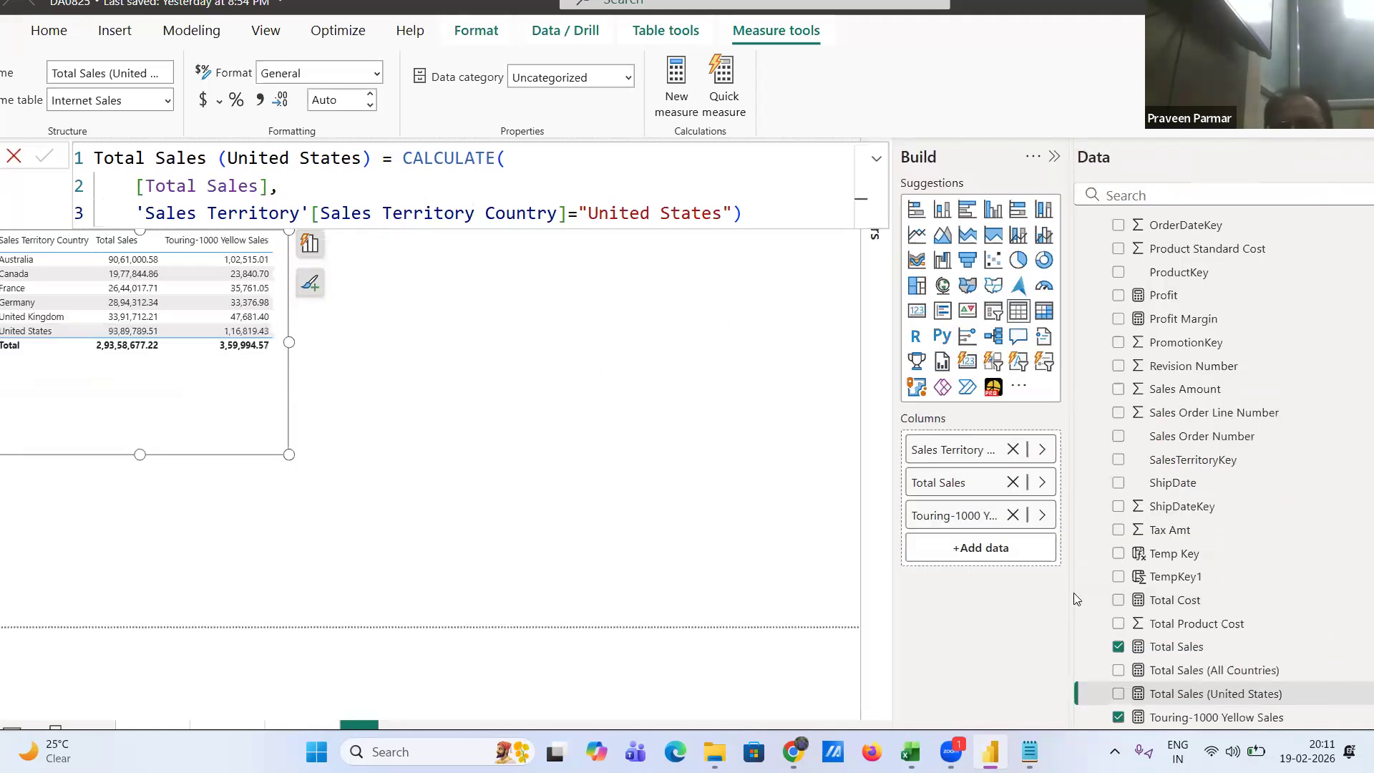
drag(1096, 589, 1146, 586)
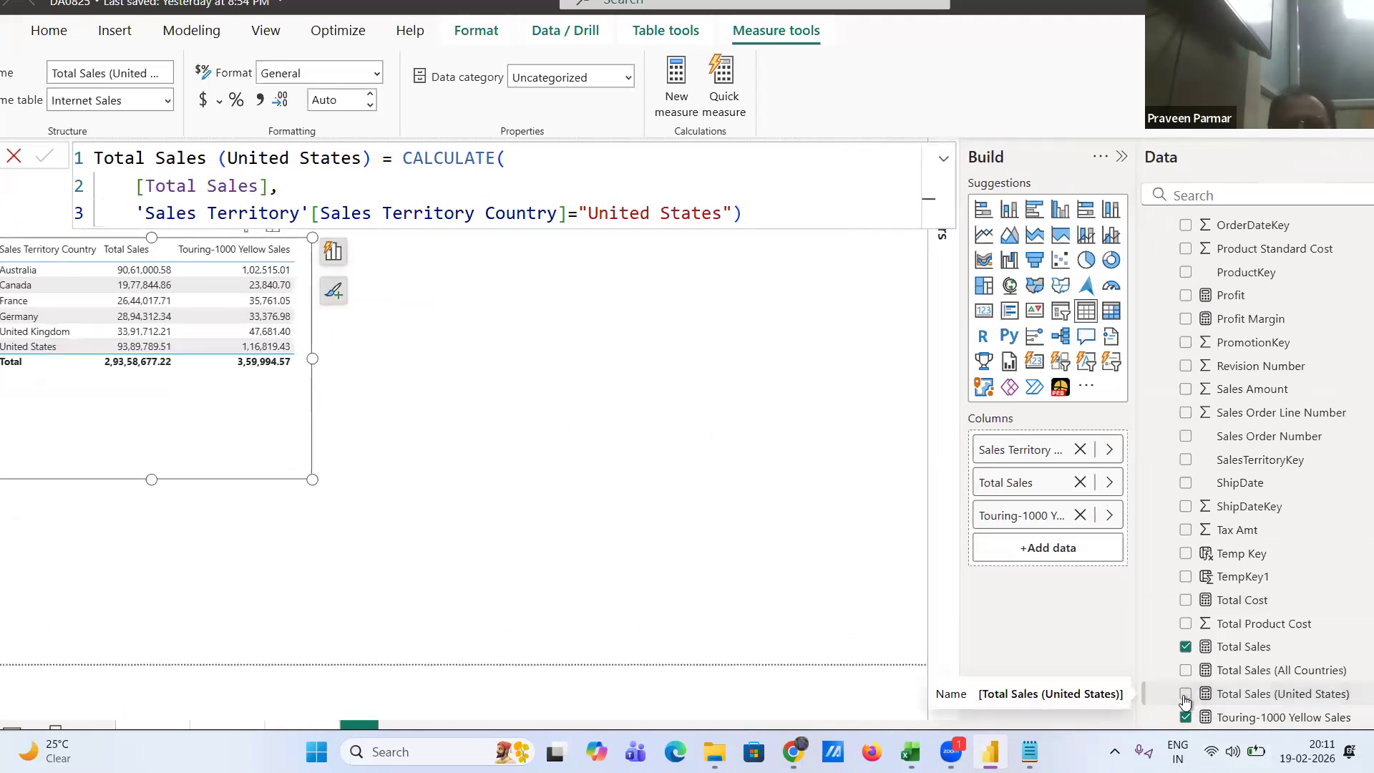
click(1185, 695)
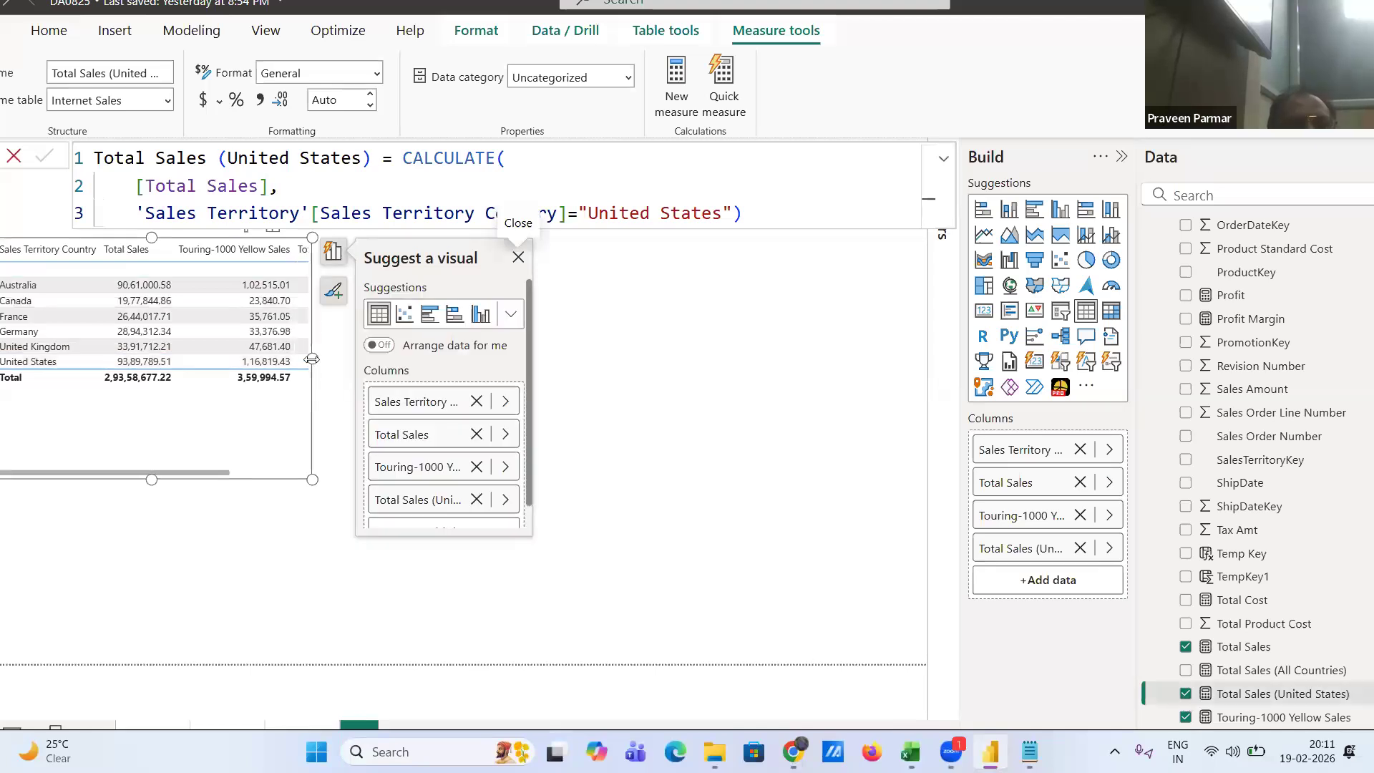
click(527, 350)
click(526, 352)
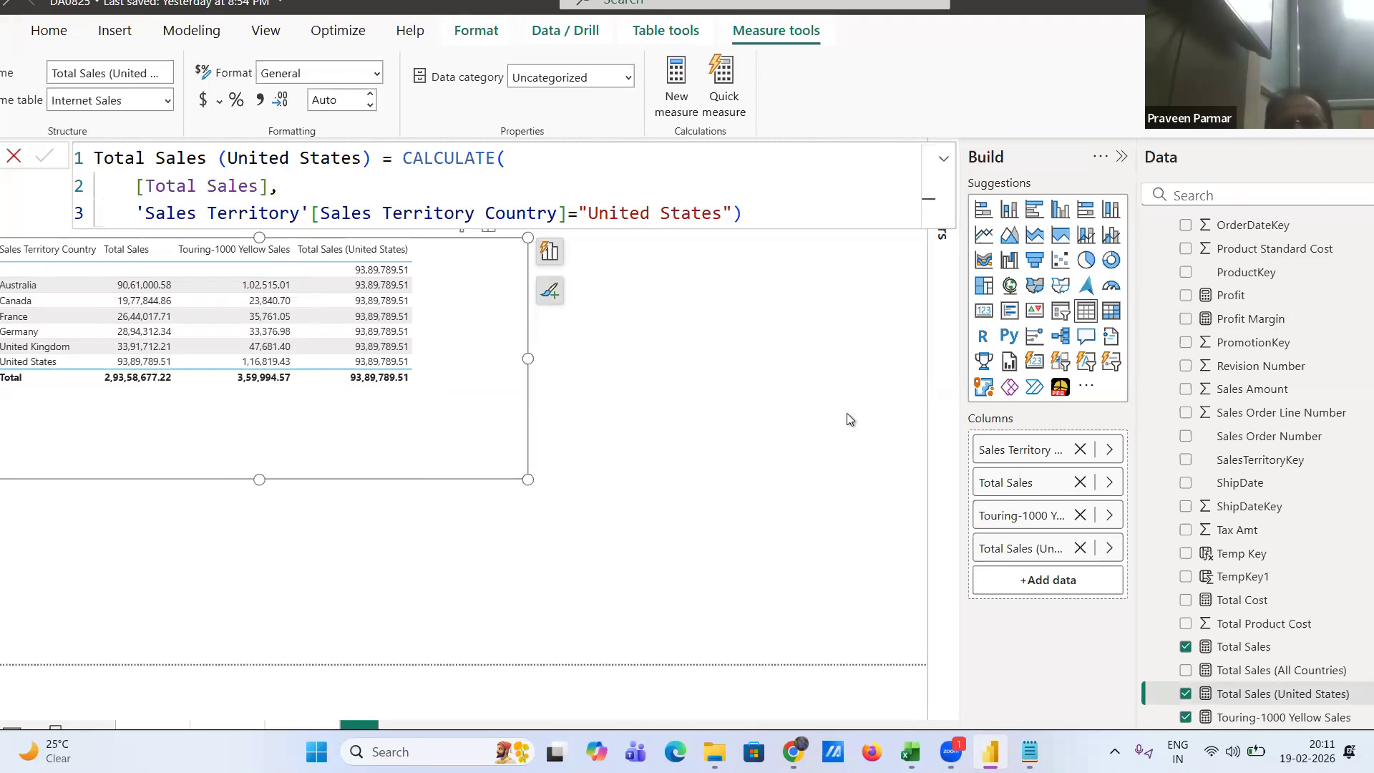
scroll(848, 419, up, 3)
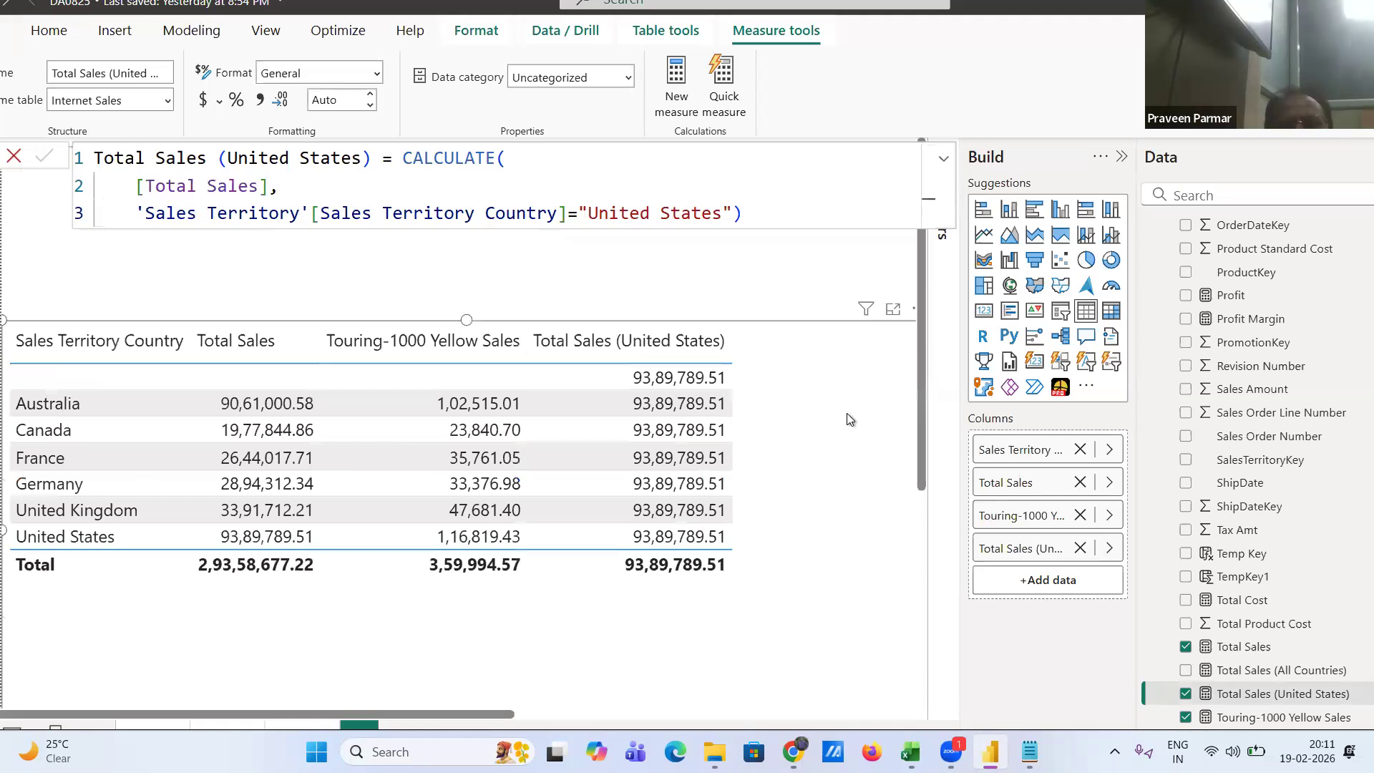
scroll(847, 416, down, 3)
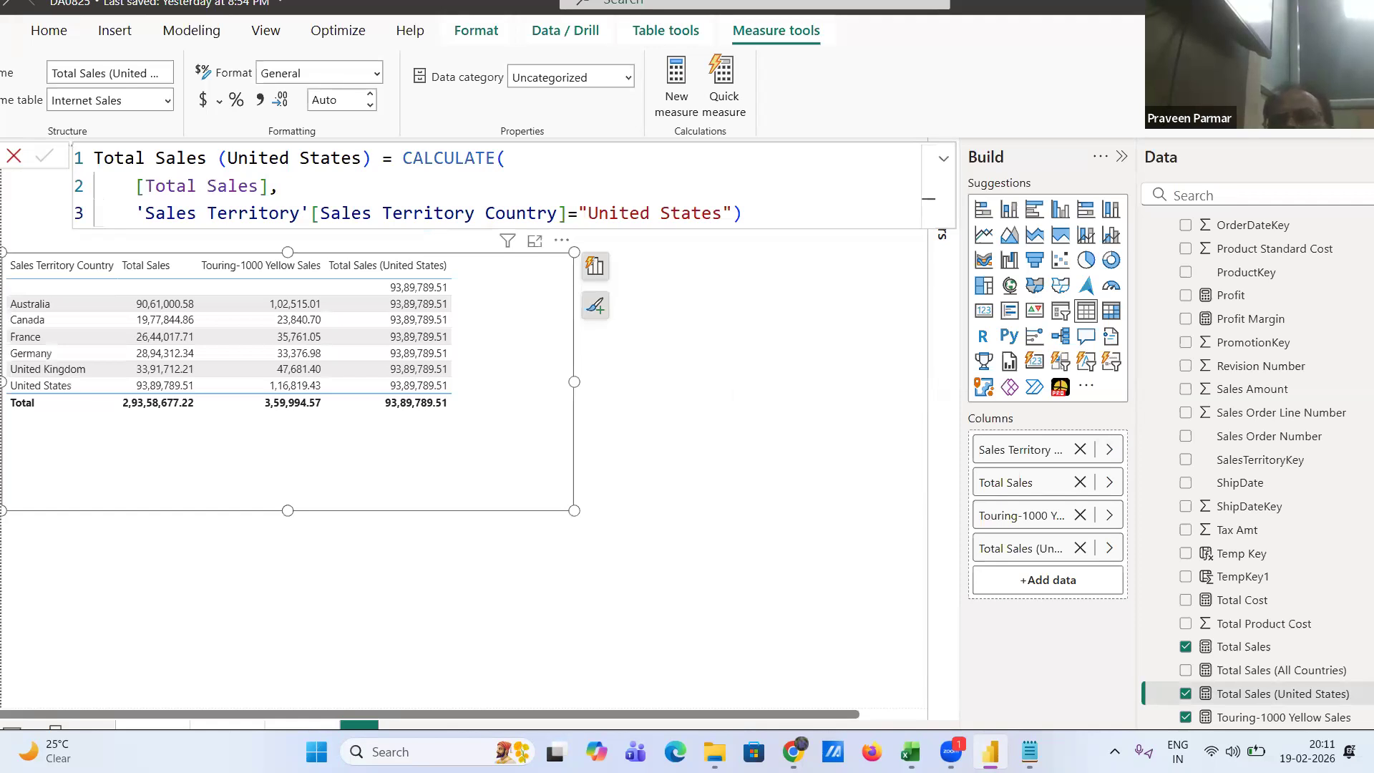
key(alt+Tab)
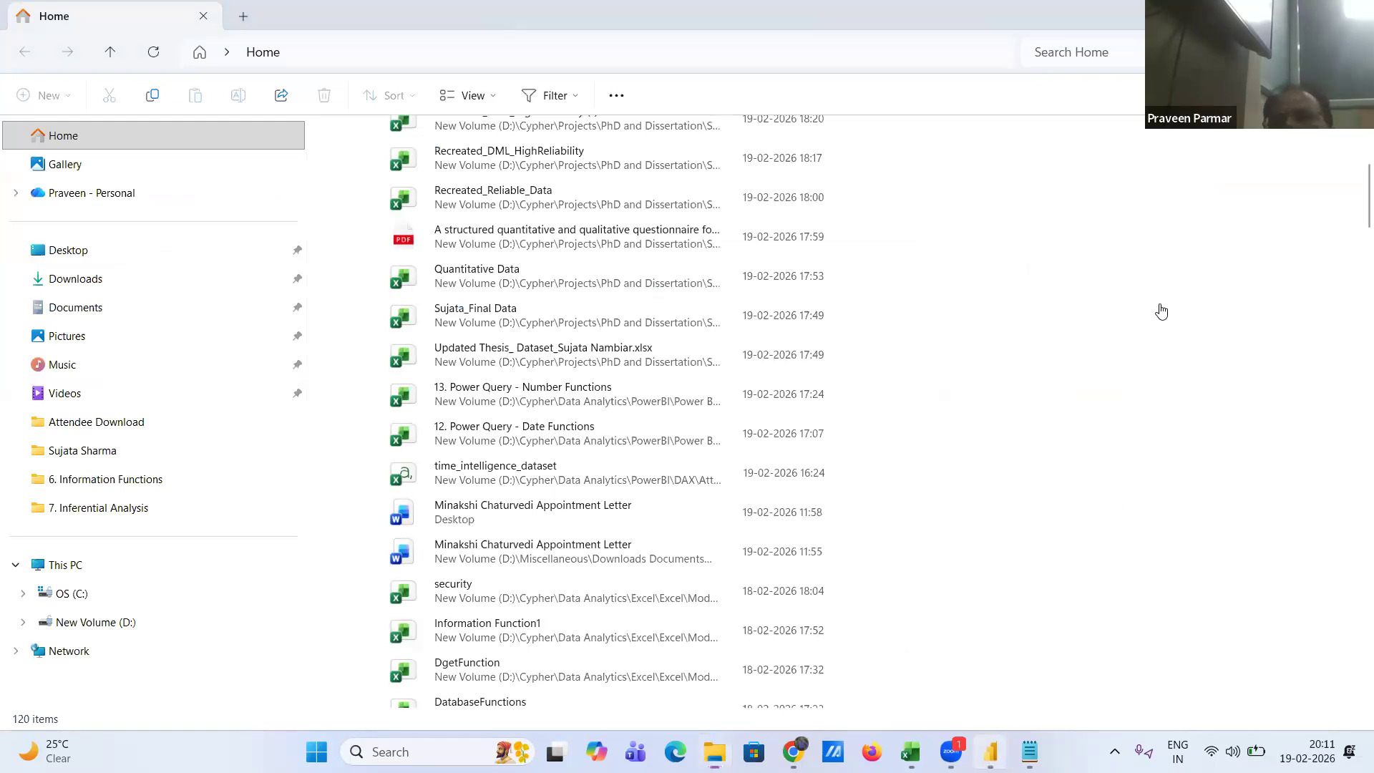
key(alt+Tab)
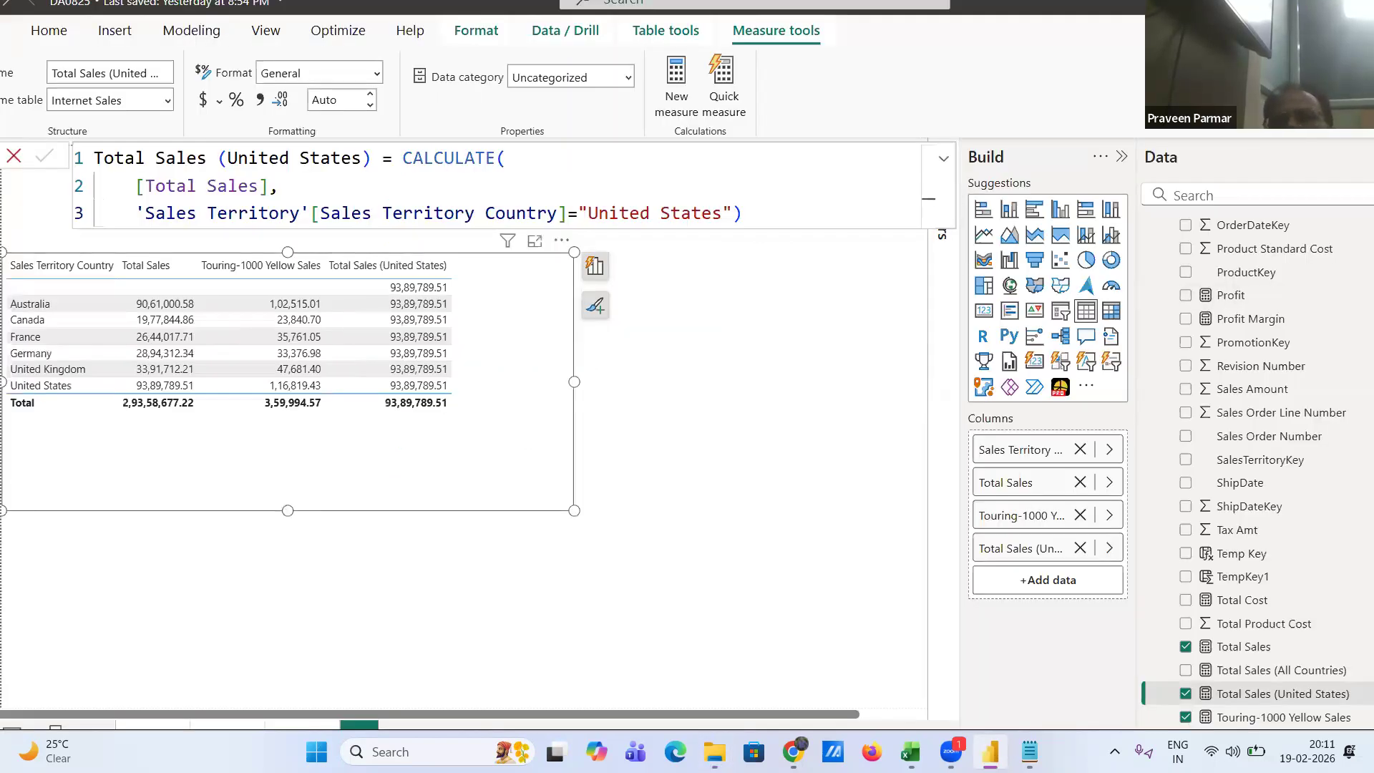
key(alt+Tab)
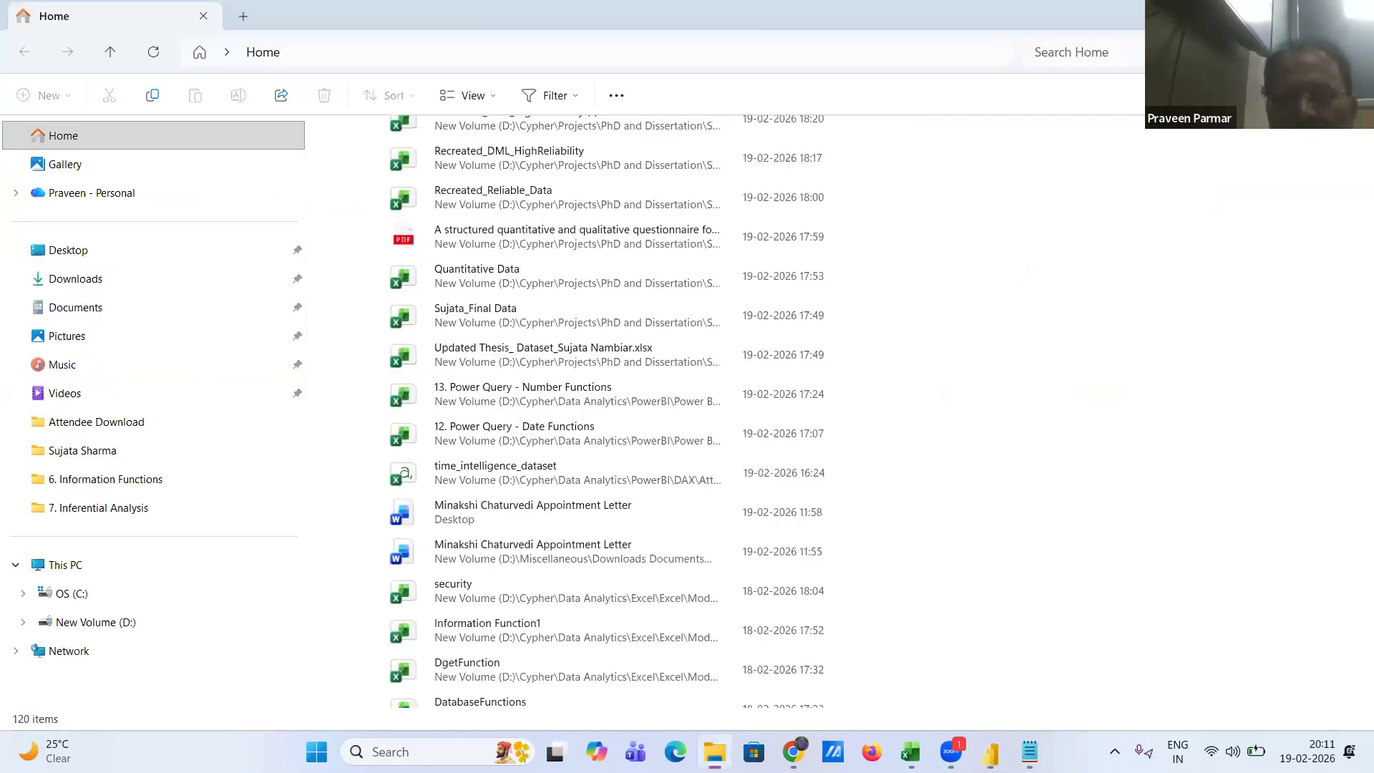
key(alt+Tab)
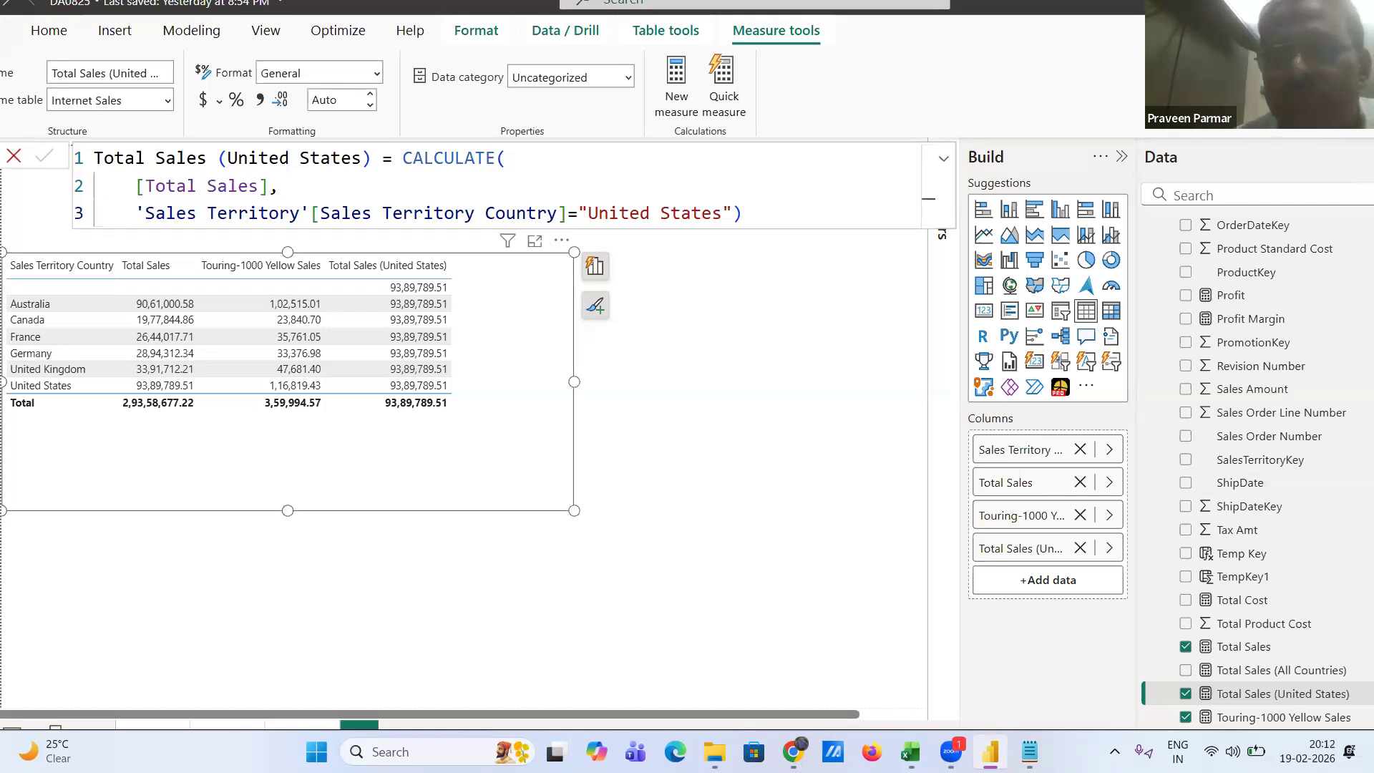
click(264, 38)
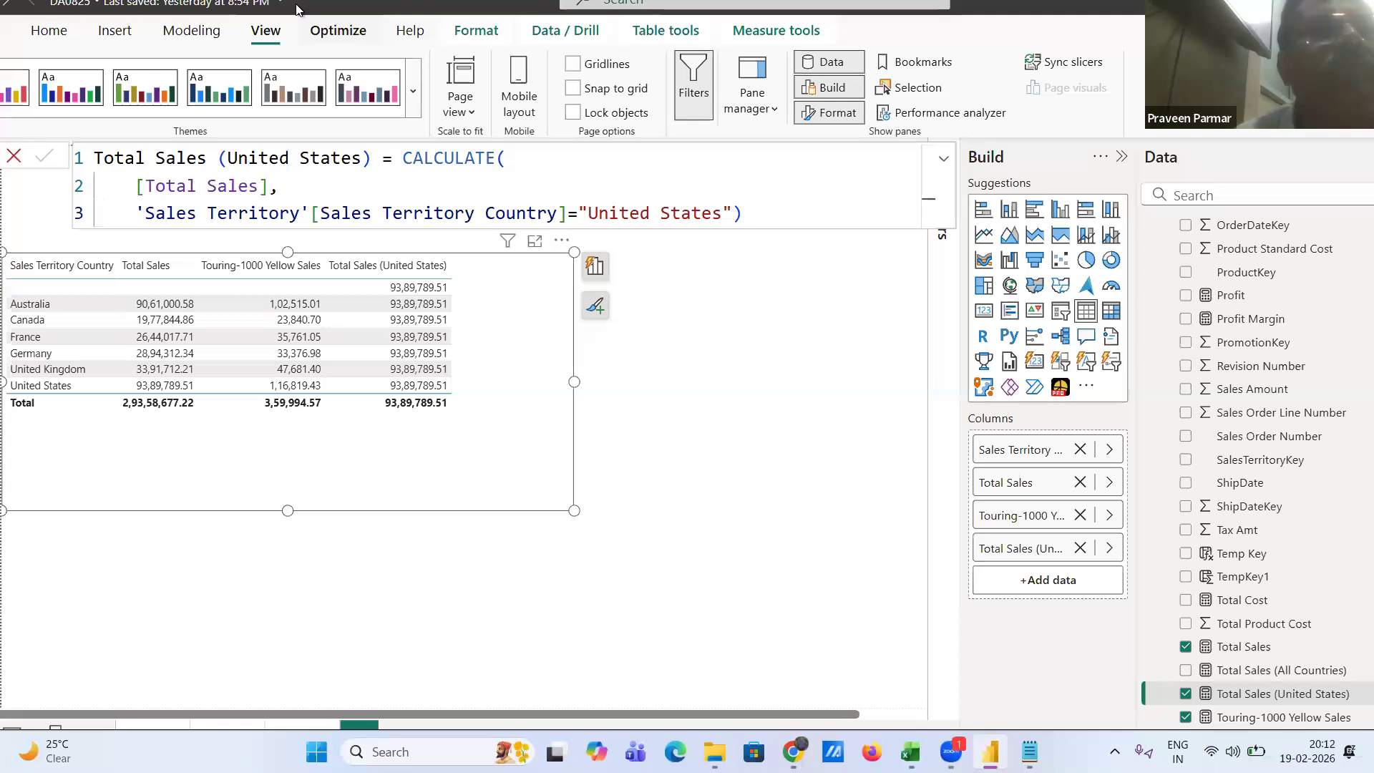
key(alt+Tab)
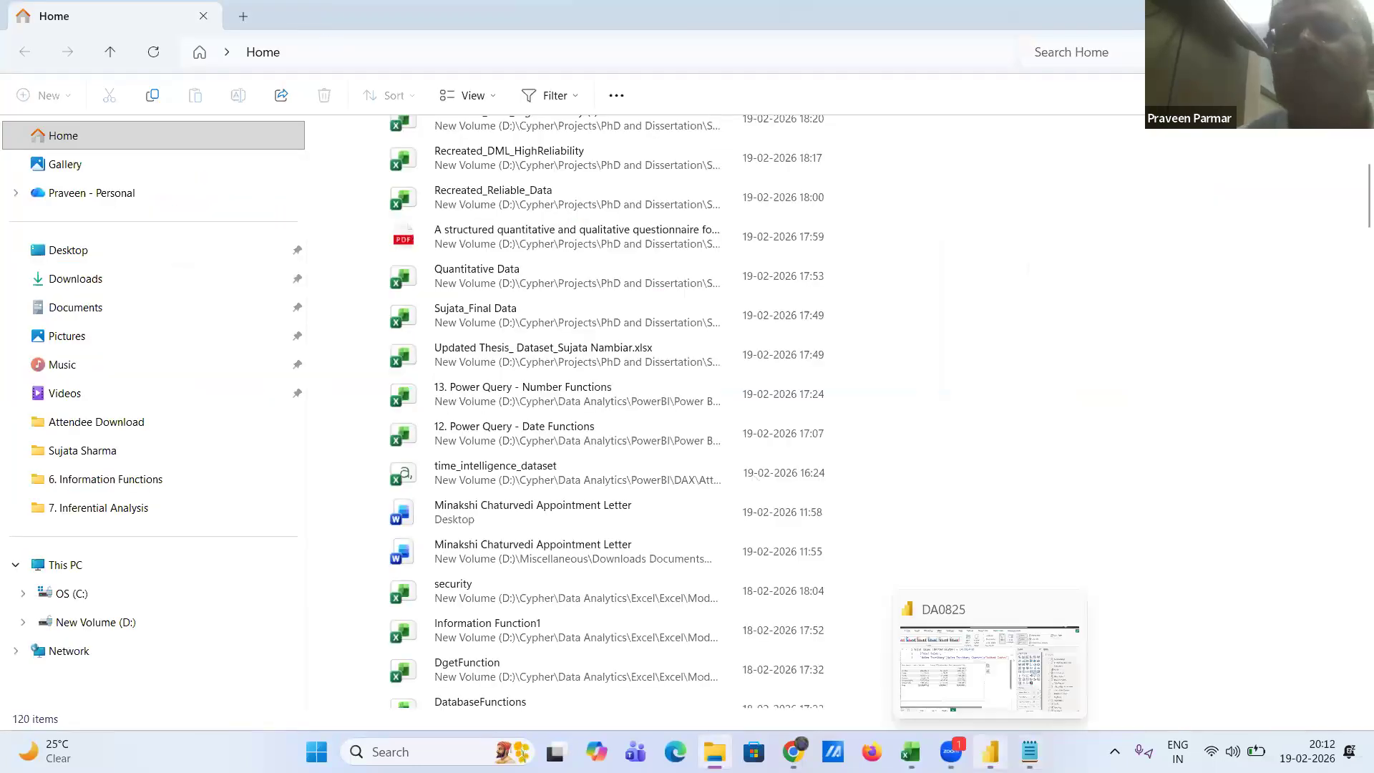
- Try to reposition and enlarge the floating DA0825 report window, and collapse the Build pane
click(990, 751)
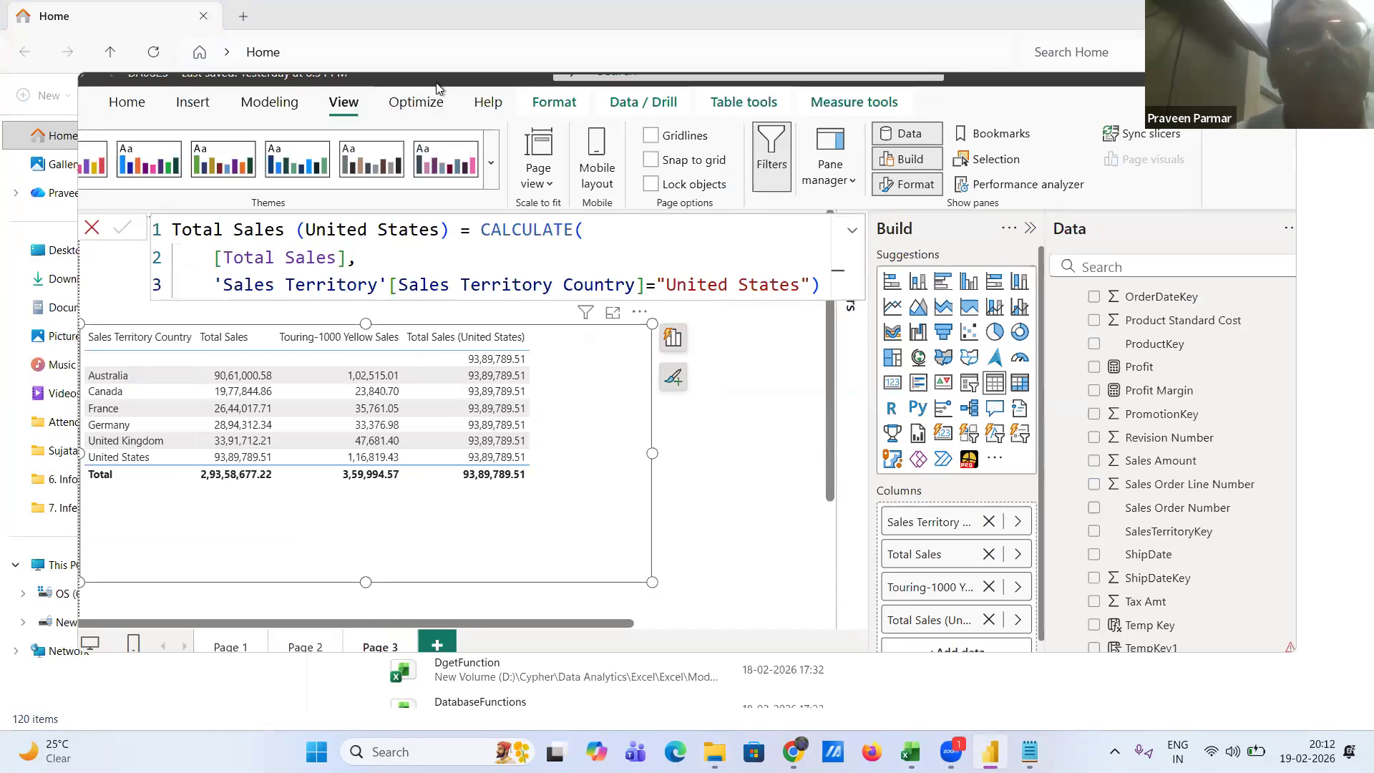
drag(437, 83, 426, 121)
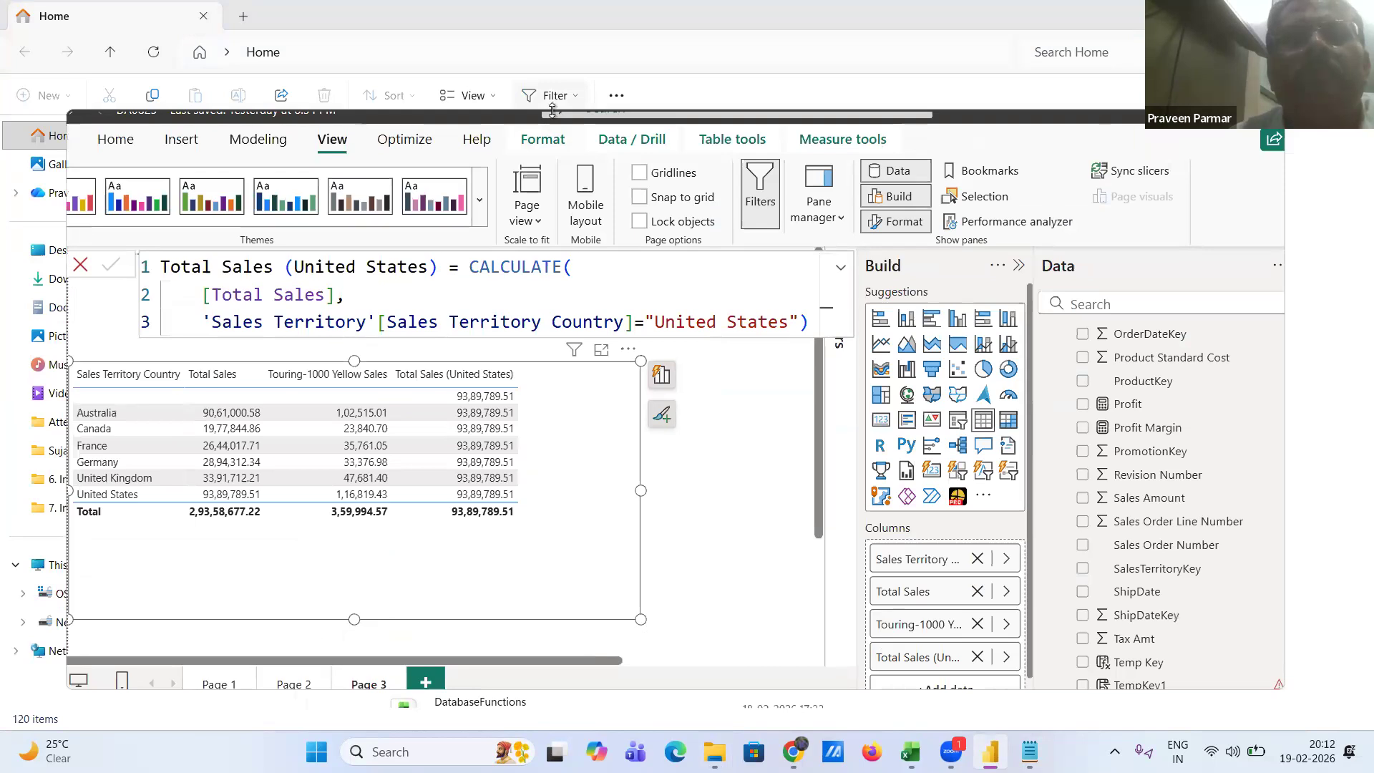
drag(552, 109, 552, 70)
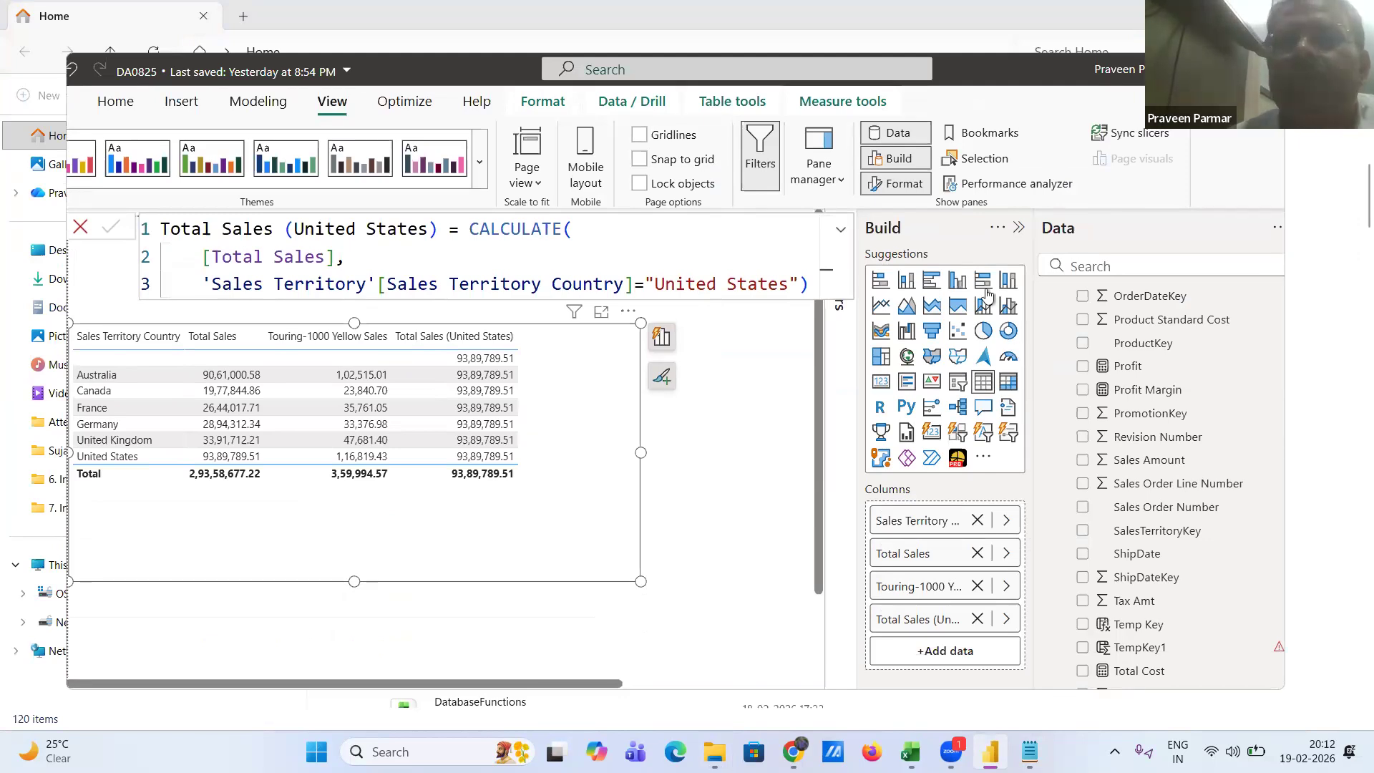
drag(1287, 247, 1345, 247)
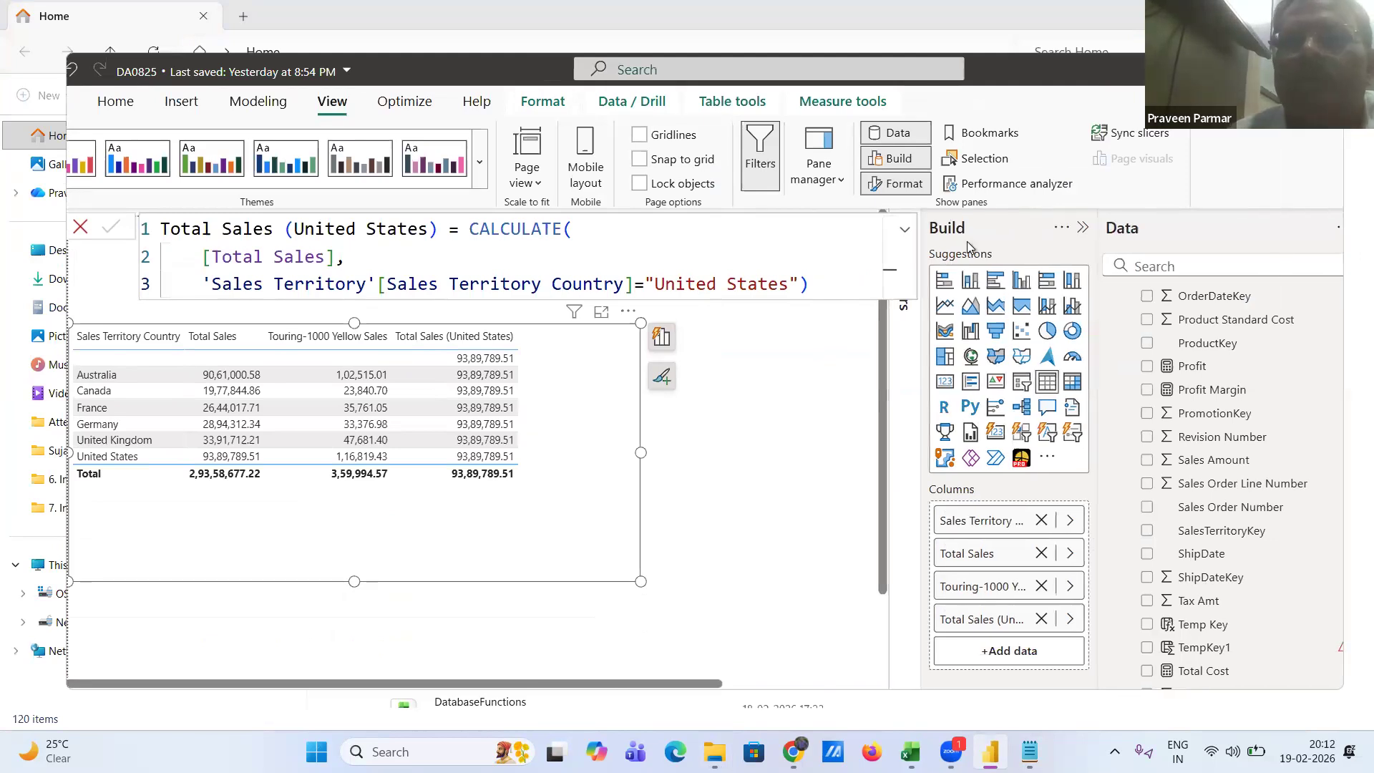
click(1082, 229)
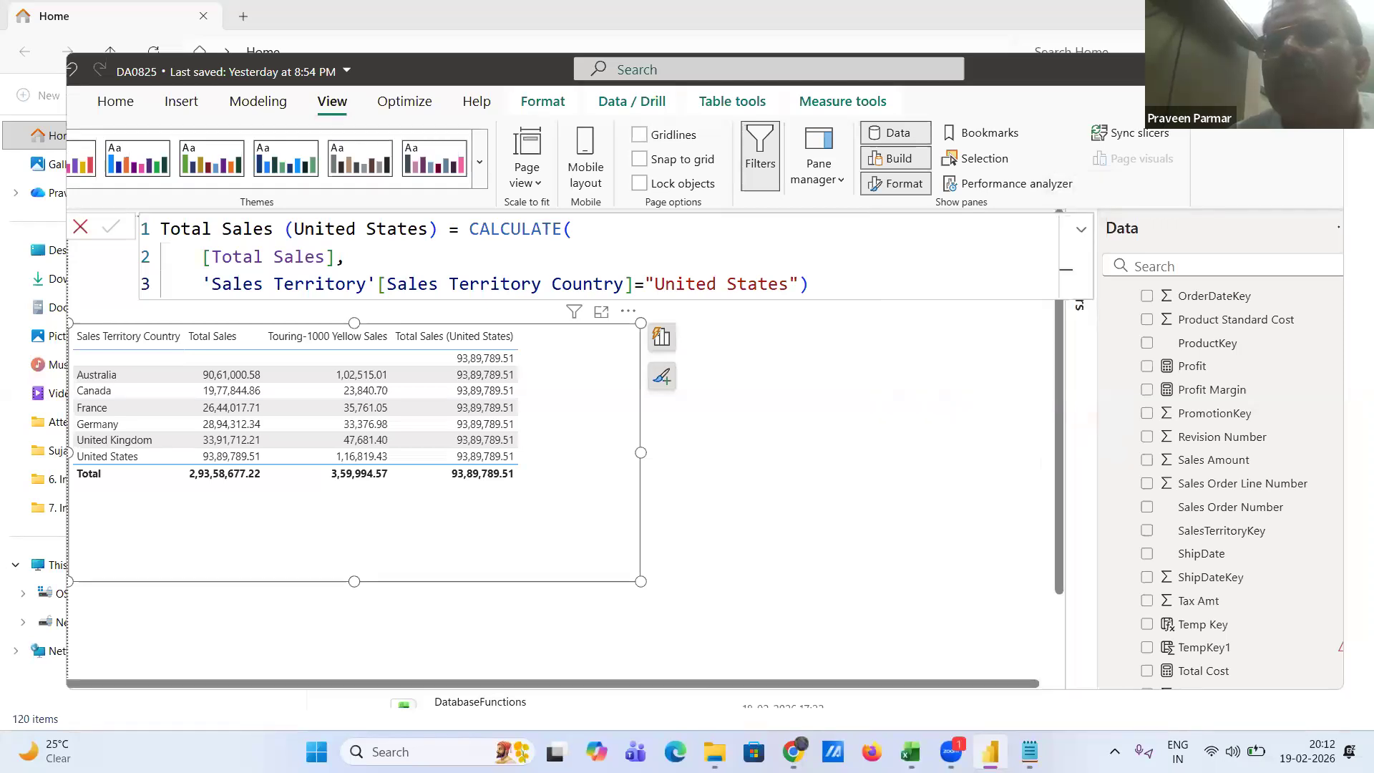
drag(1346, 148, 1373, 149)
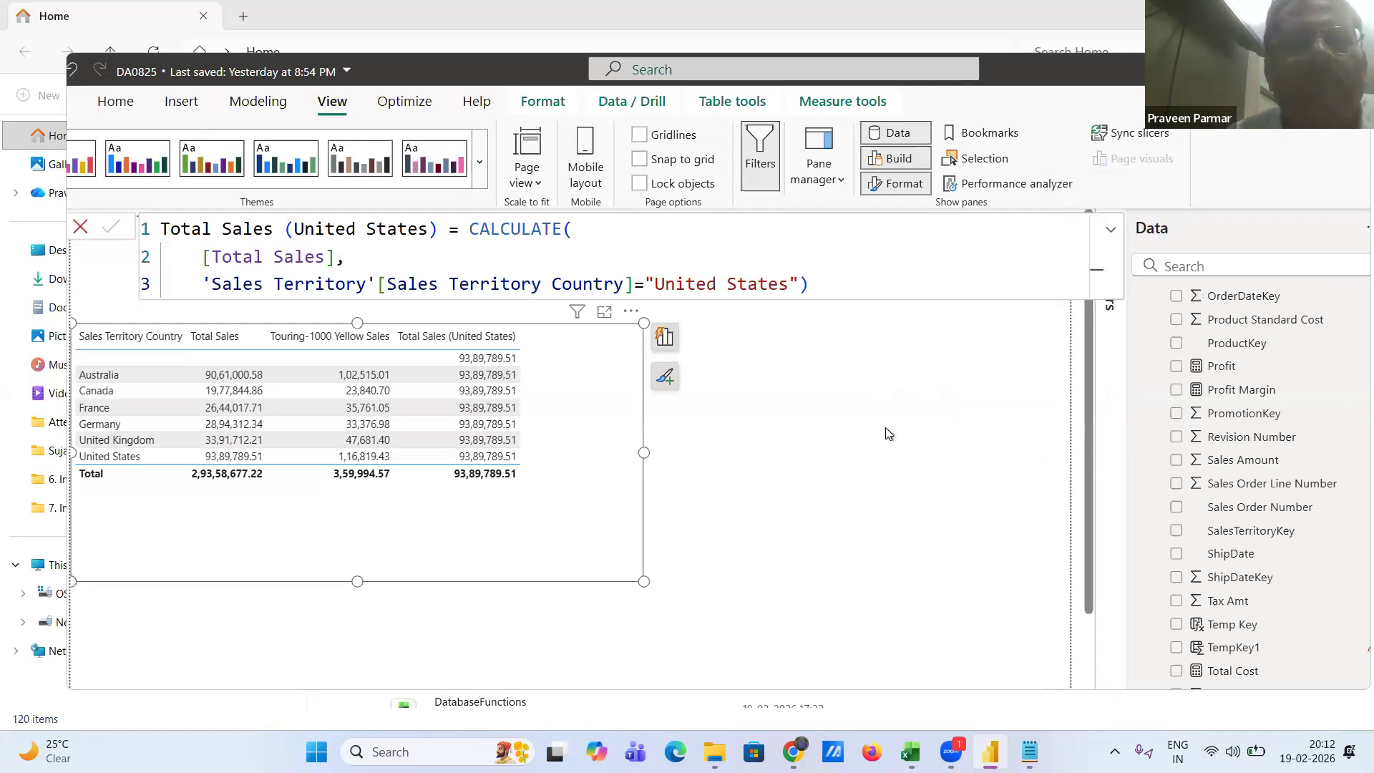
click(899, 432)
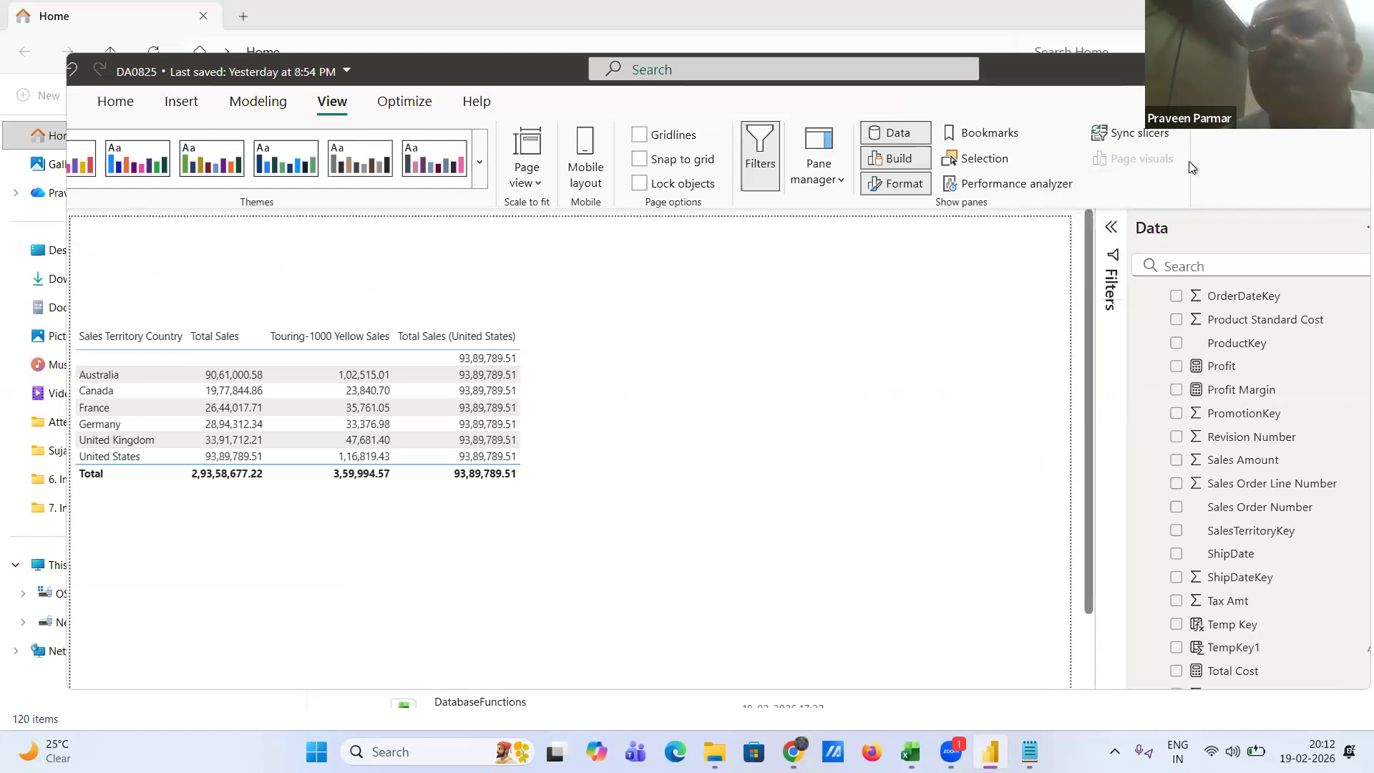
drag(1087, 84, 991, 115)
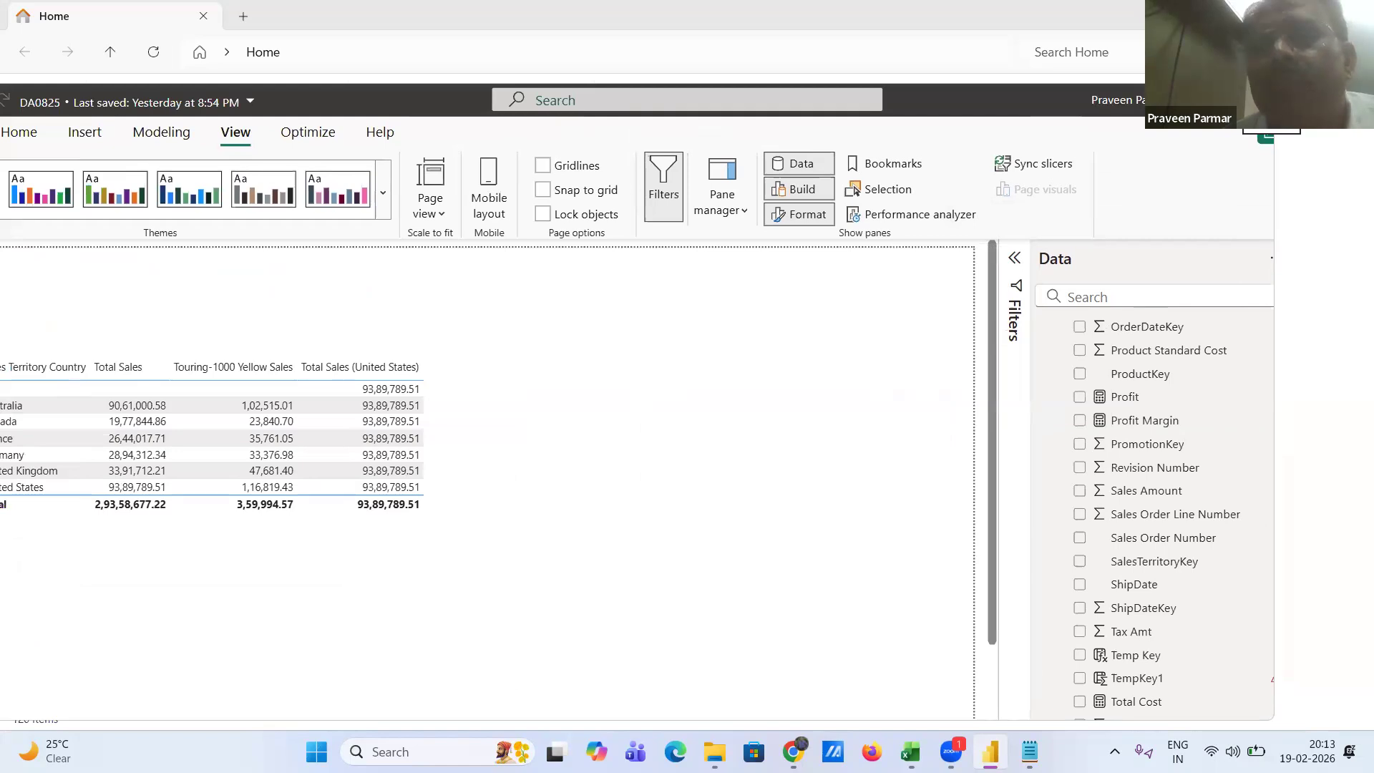
click(1251, 100)
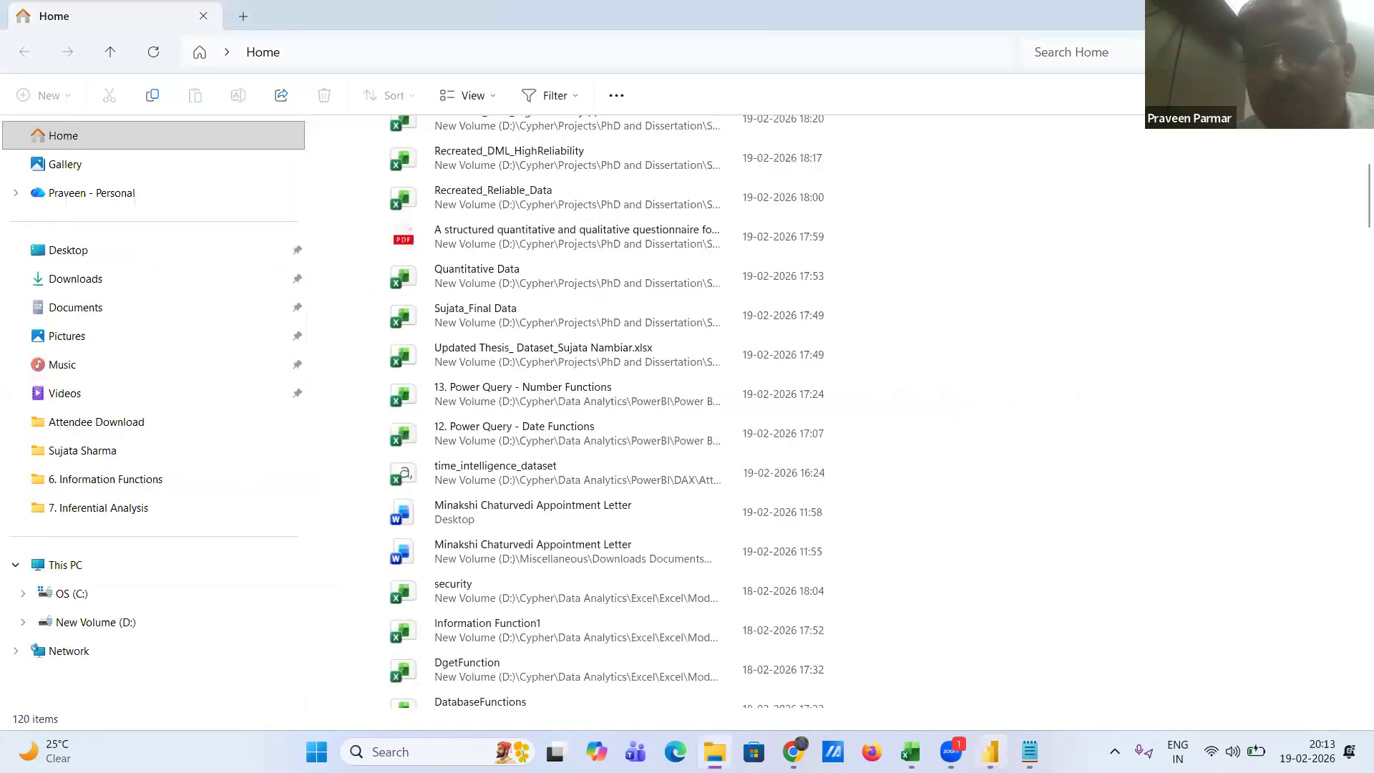
mouse_move(991, 751)
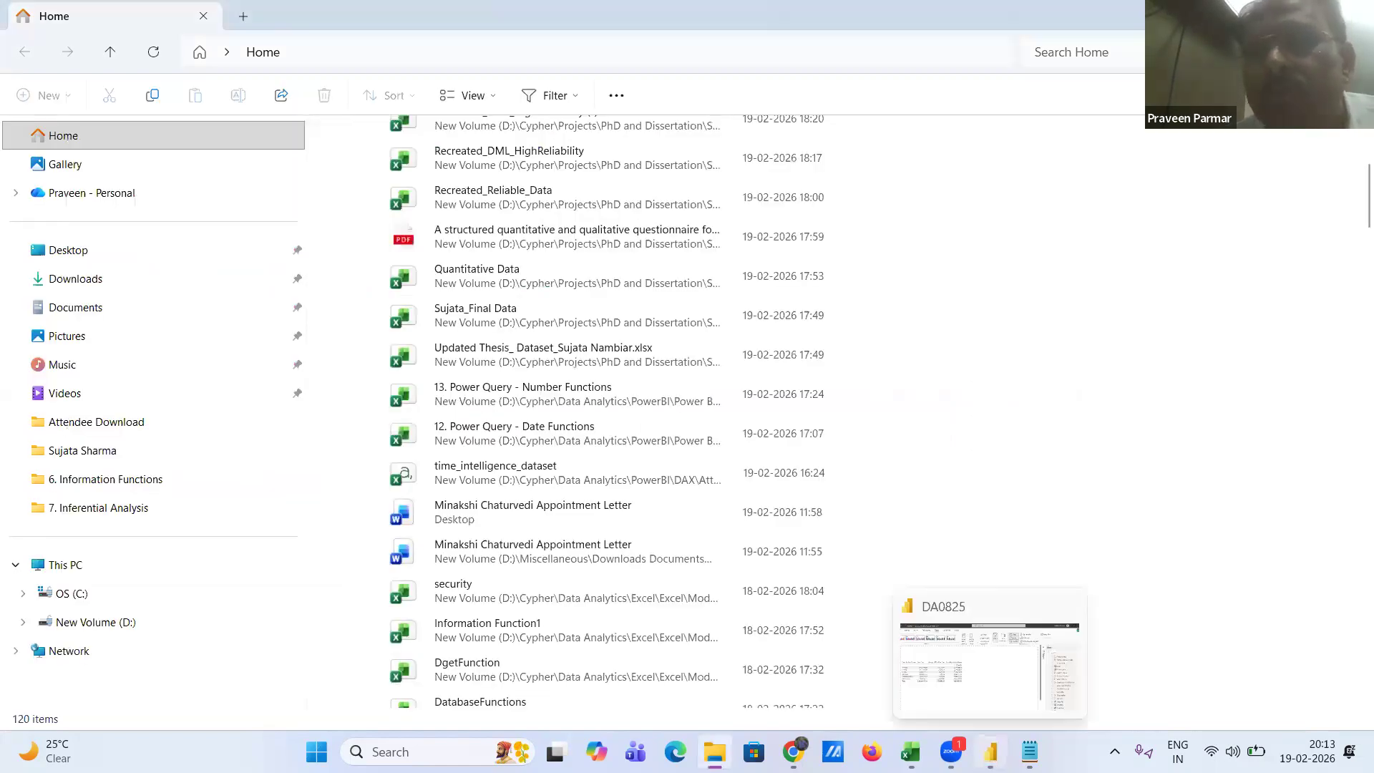
click(991, 751)
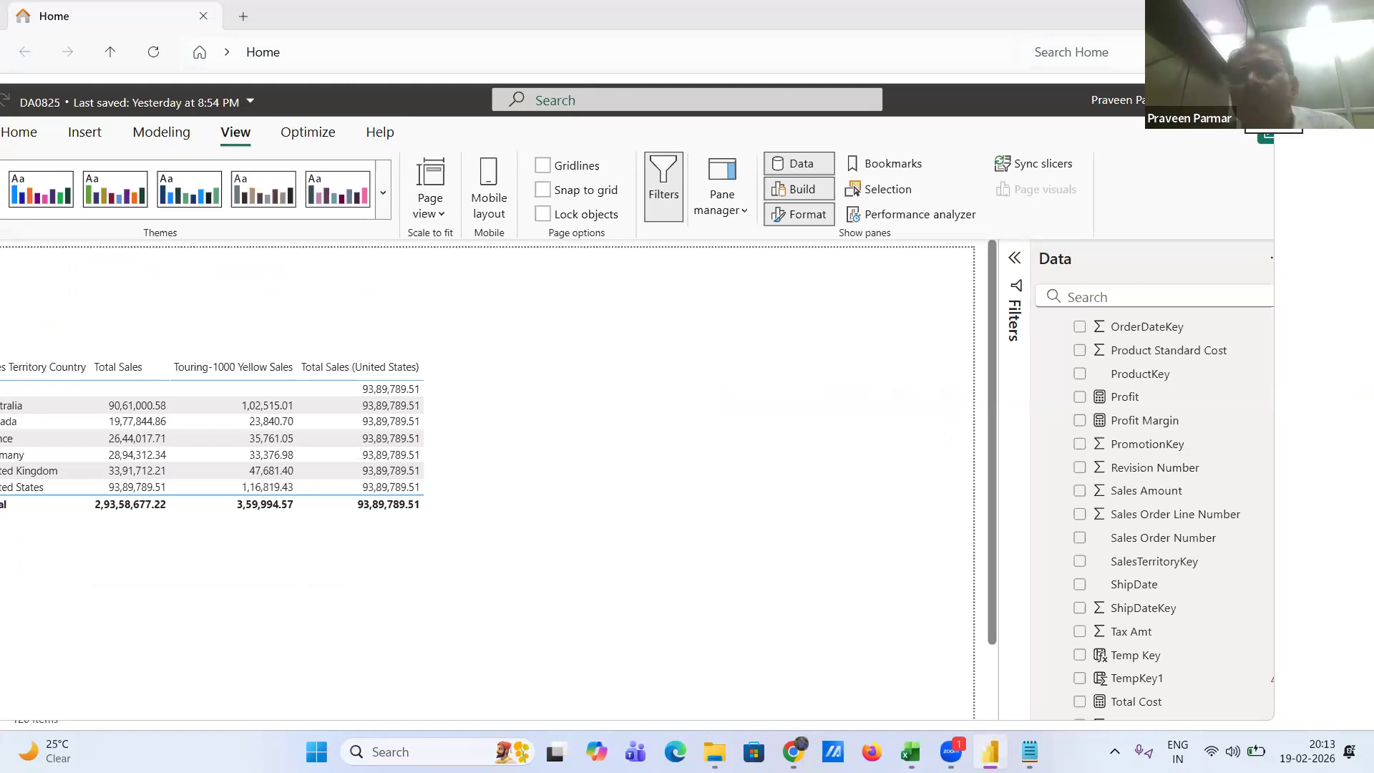
right_click(990, 751)
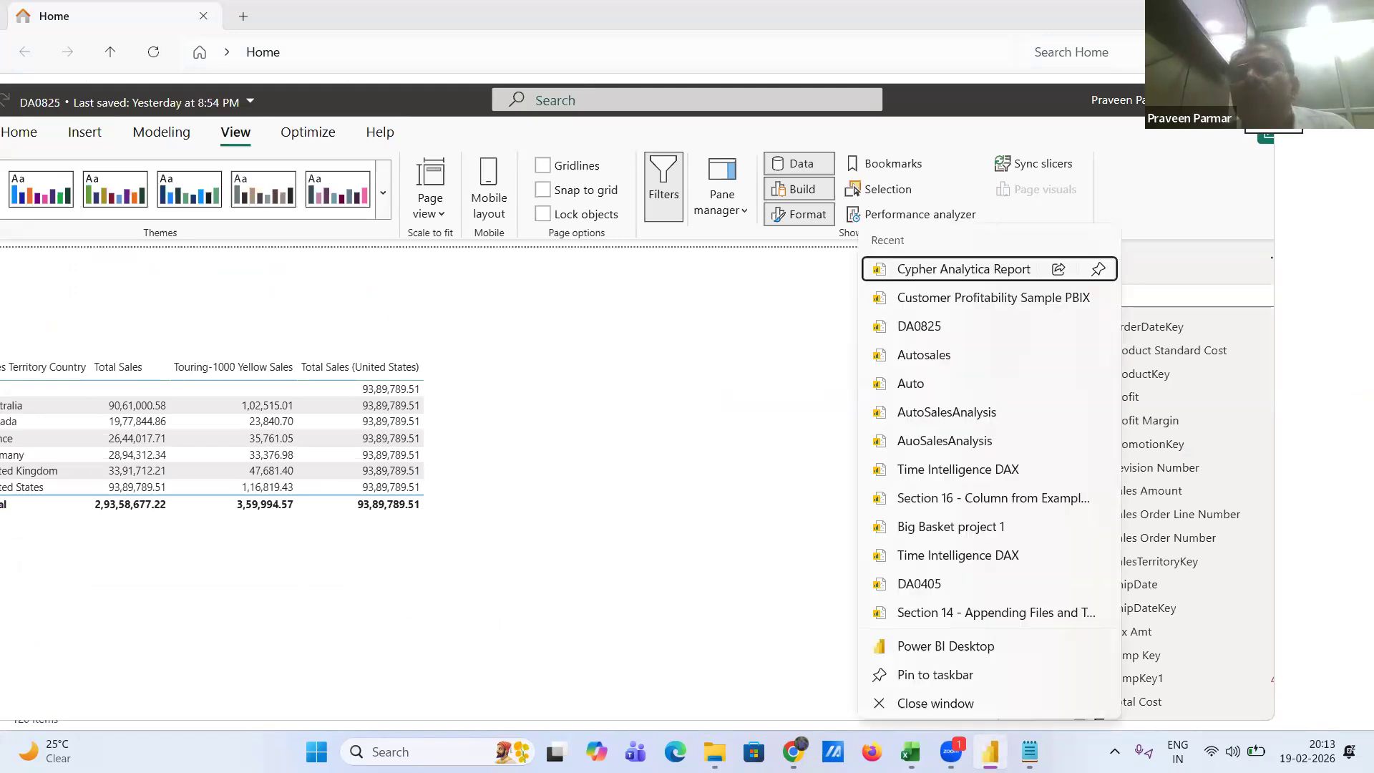
click(755, 348)
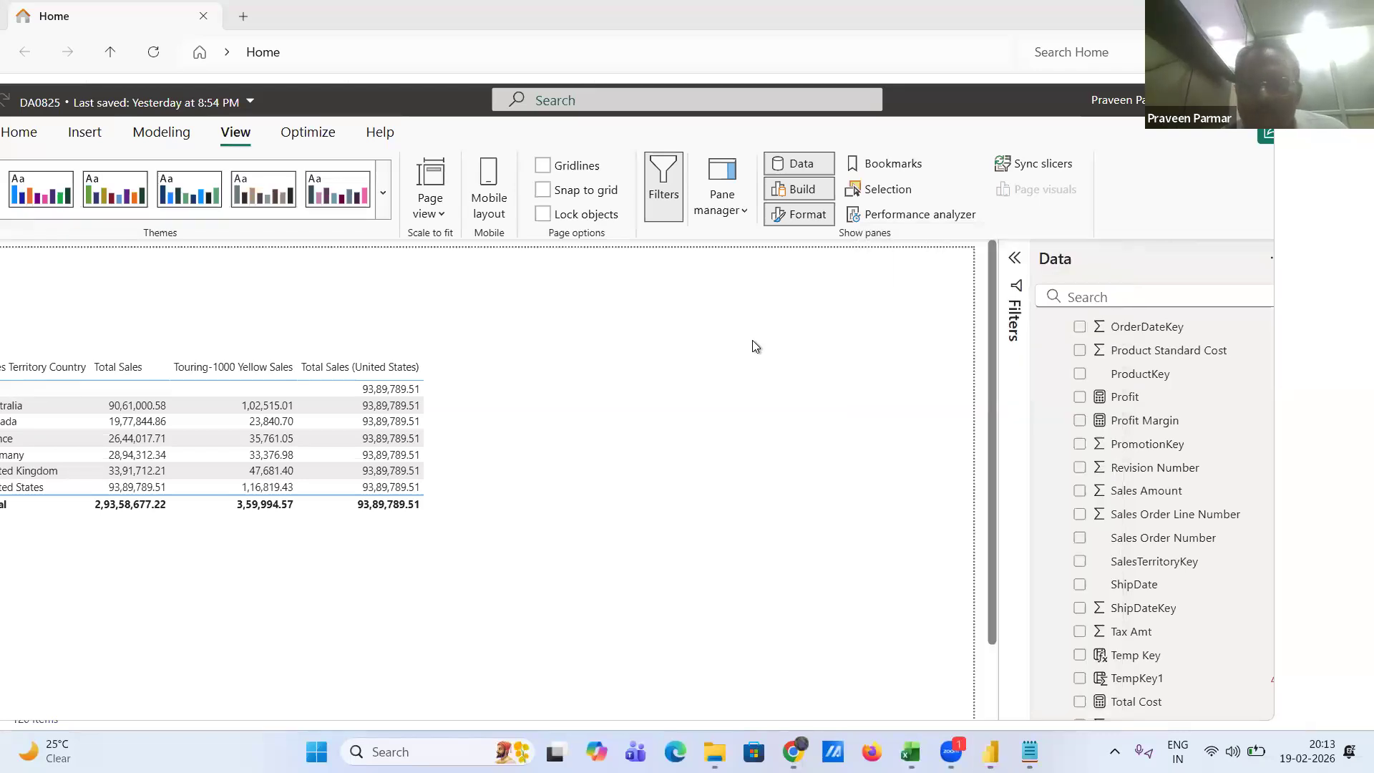
- Switch to Task Manager, end the Microsoft Power BI Desktop task and minimize the Task Manager window
key(alt)
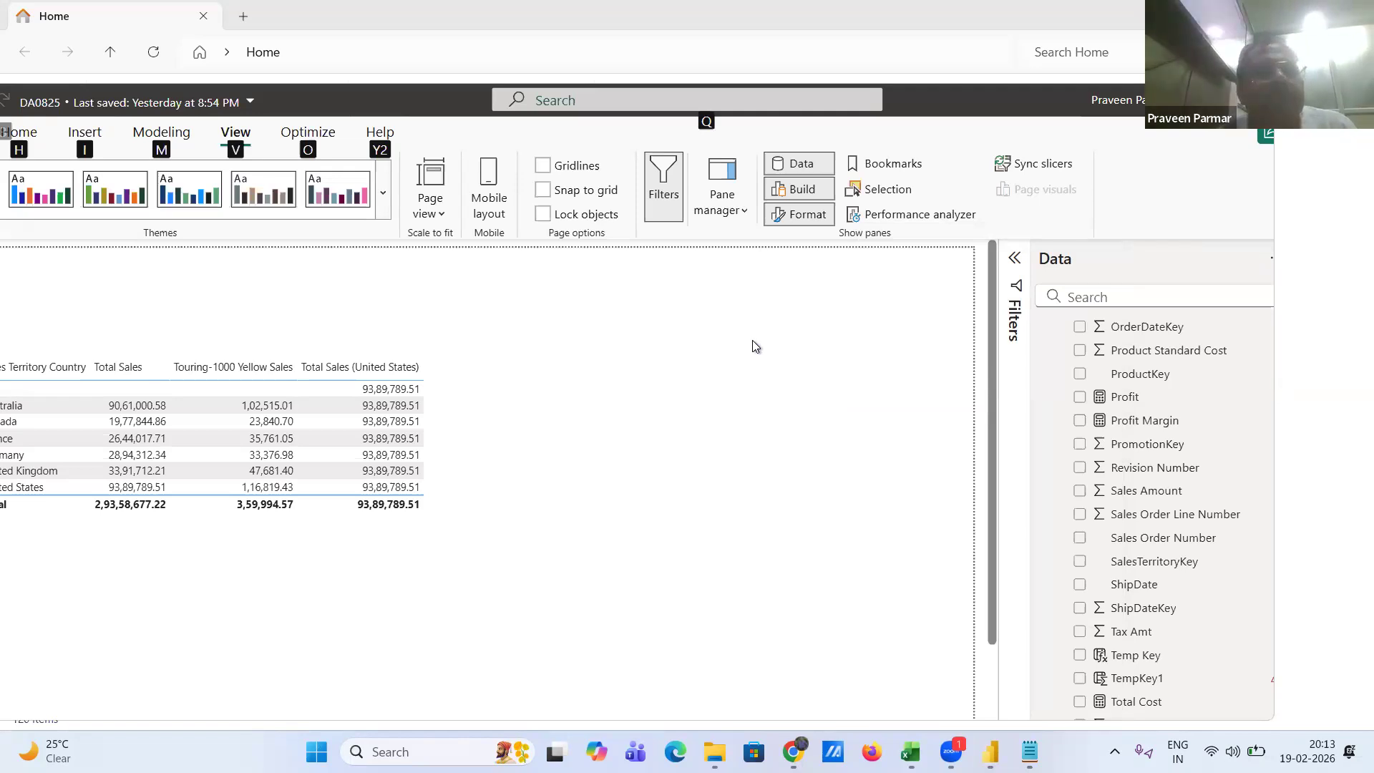
key(alt)
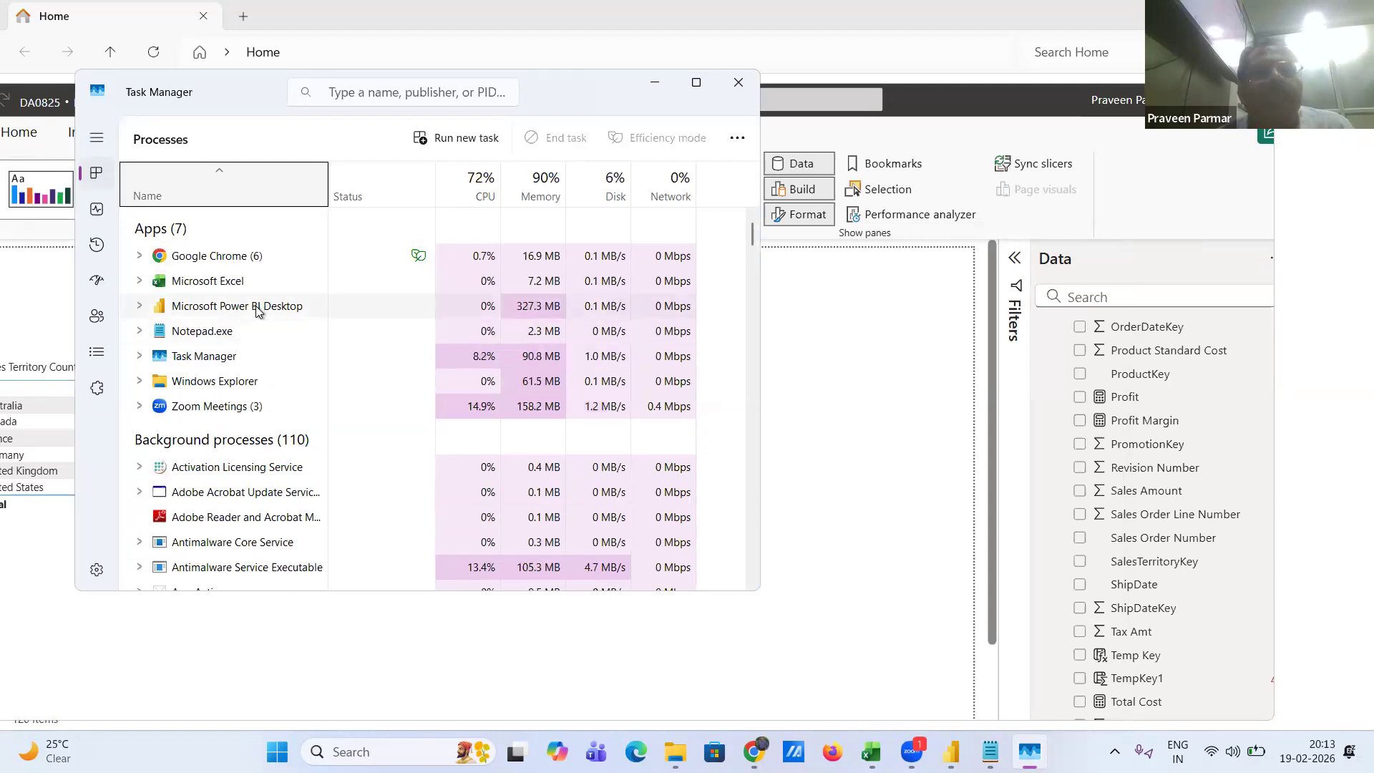
click(257, 309)
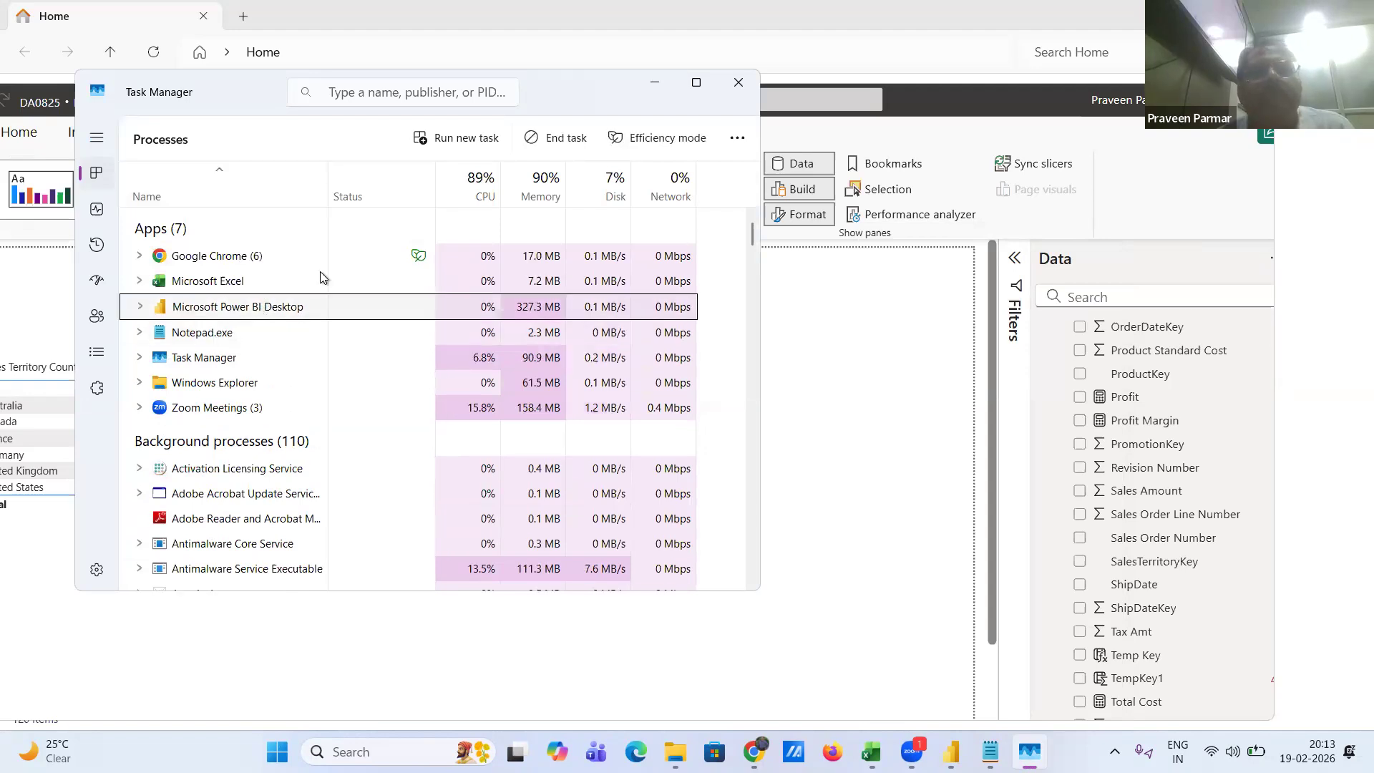
click(562, 138)
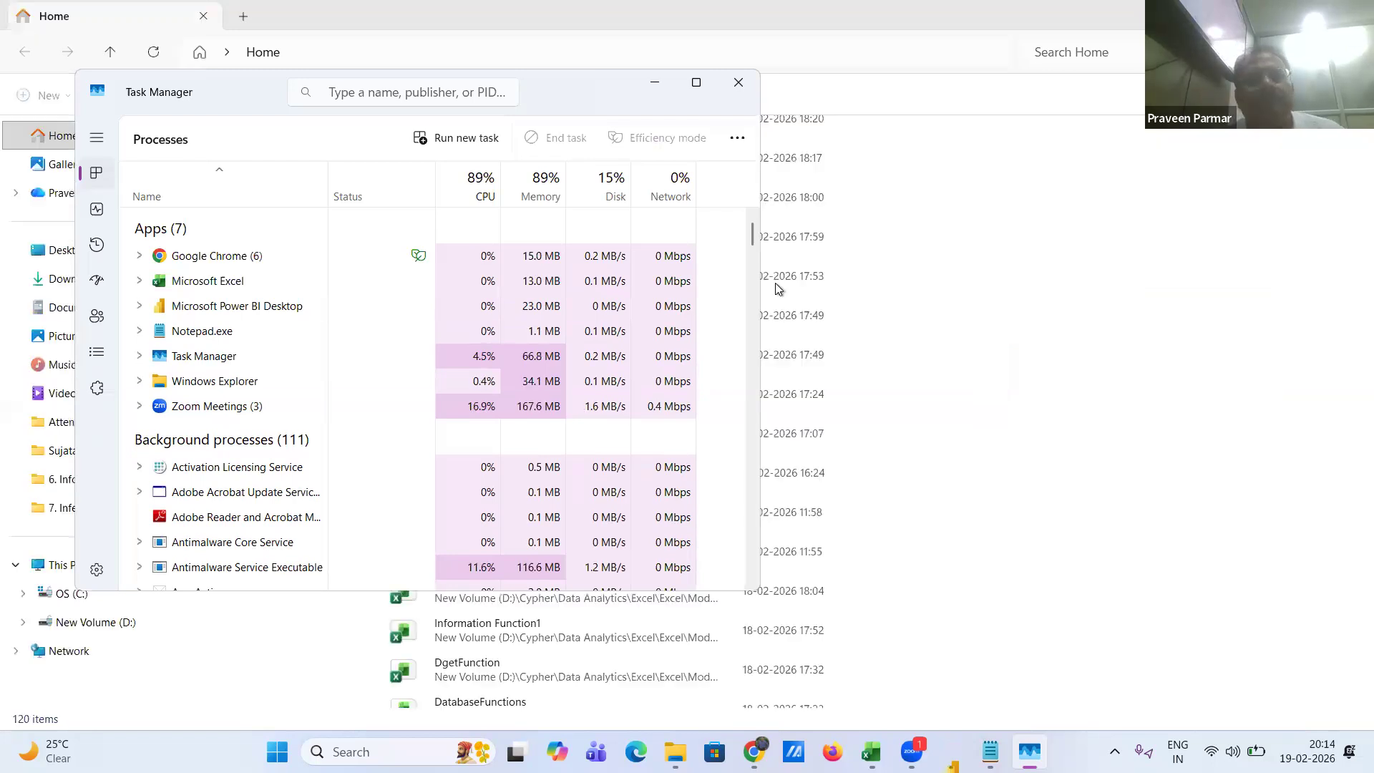
click(656, 82)
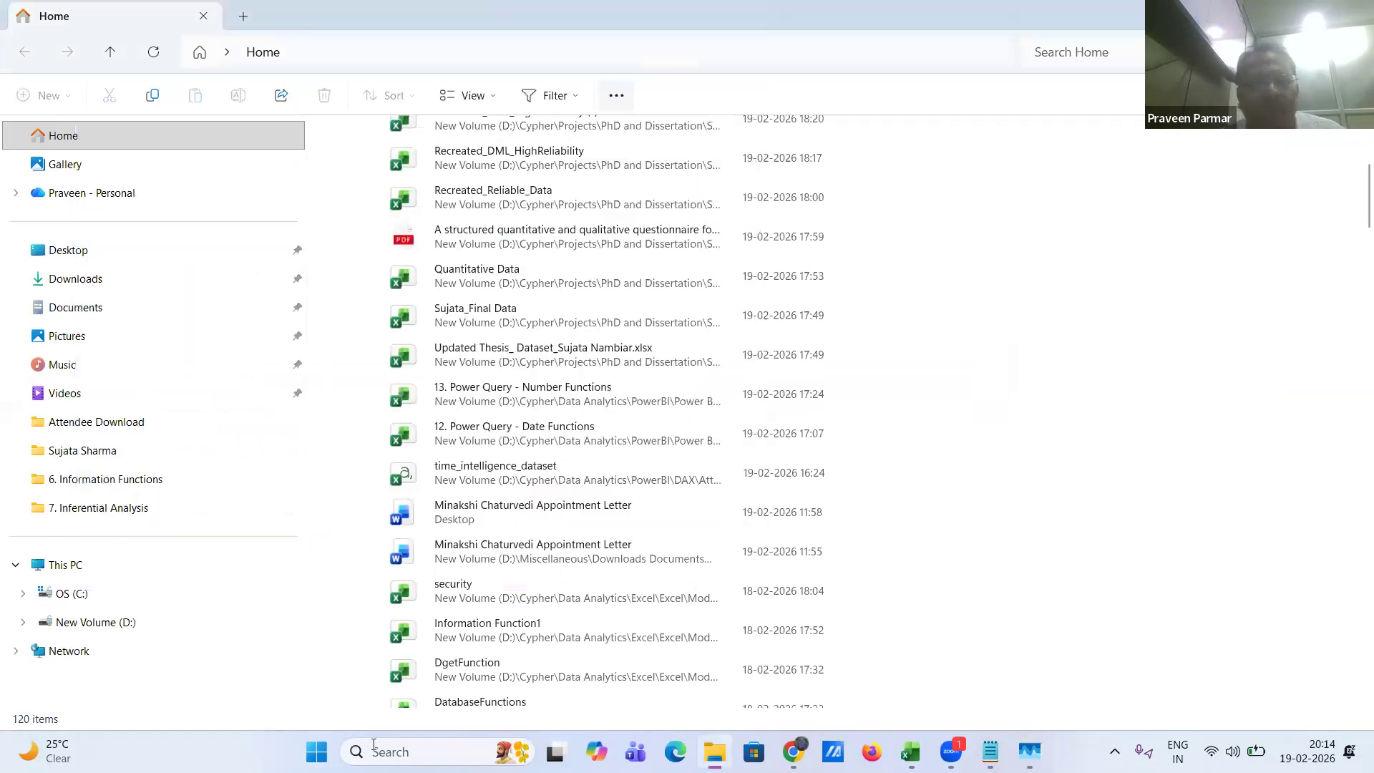
- Relaunch Power BI Desktop in a maximized window and open the recent report DA0825.pbix
click(430, 752)
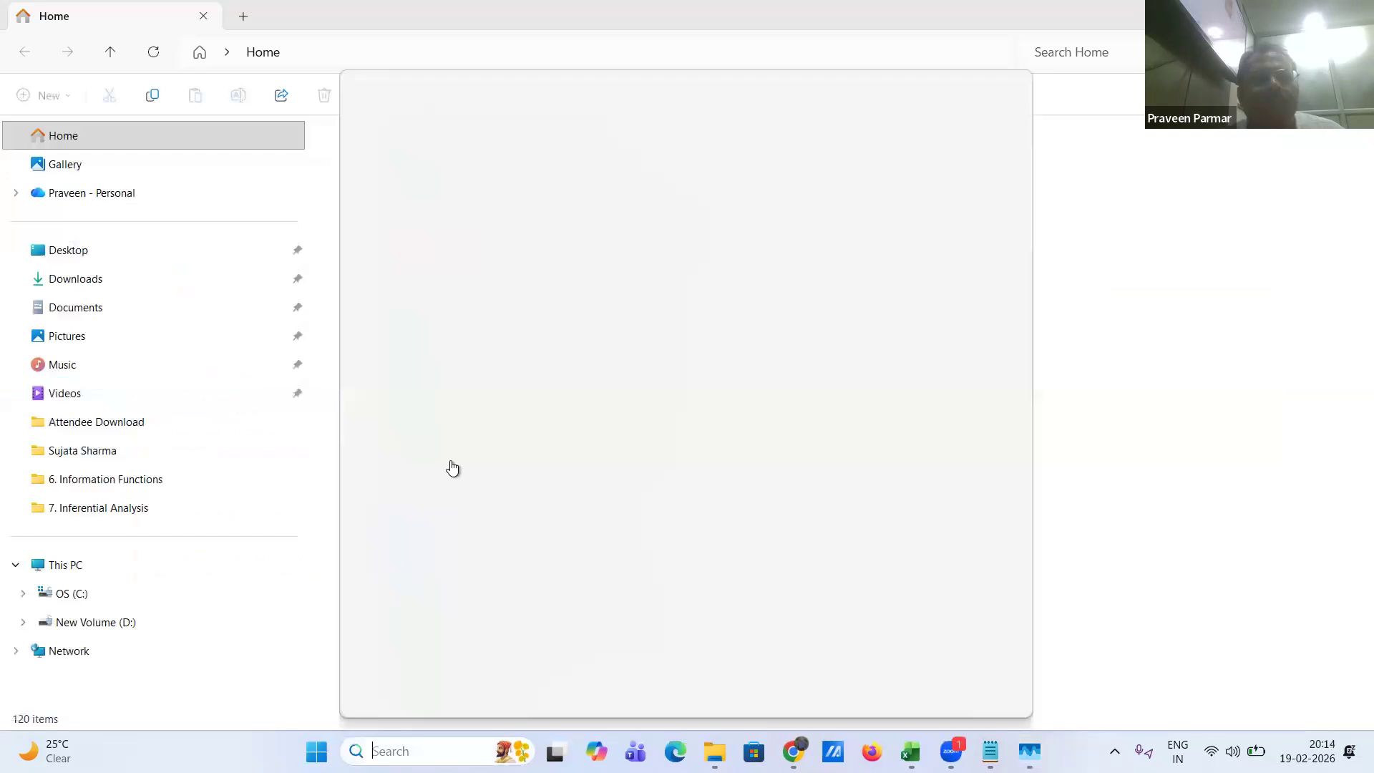
click(429, 388)
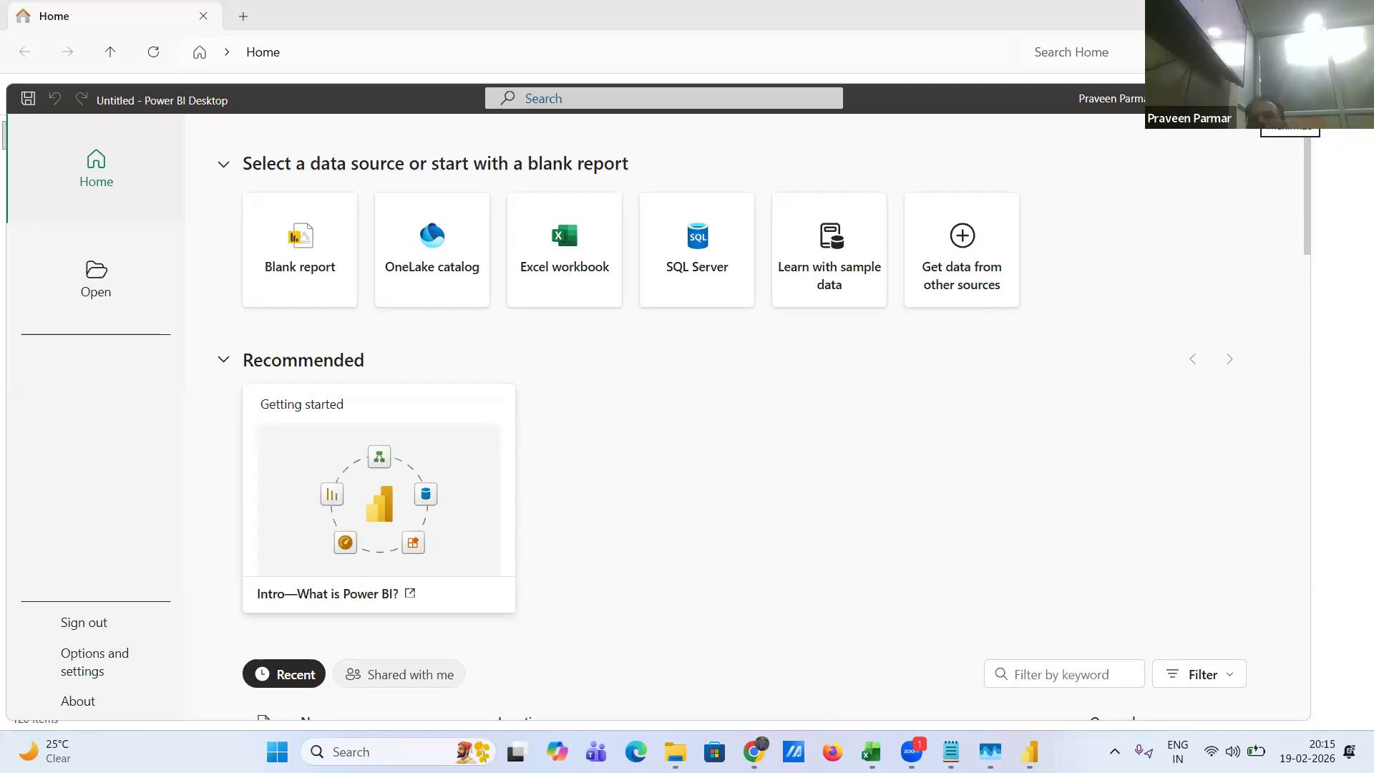
click(1261, 99)
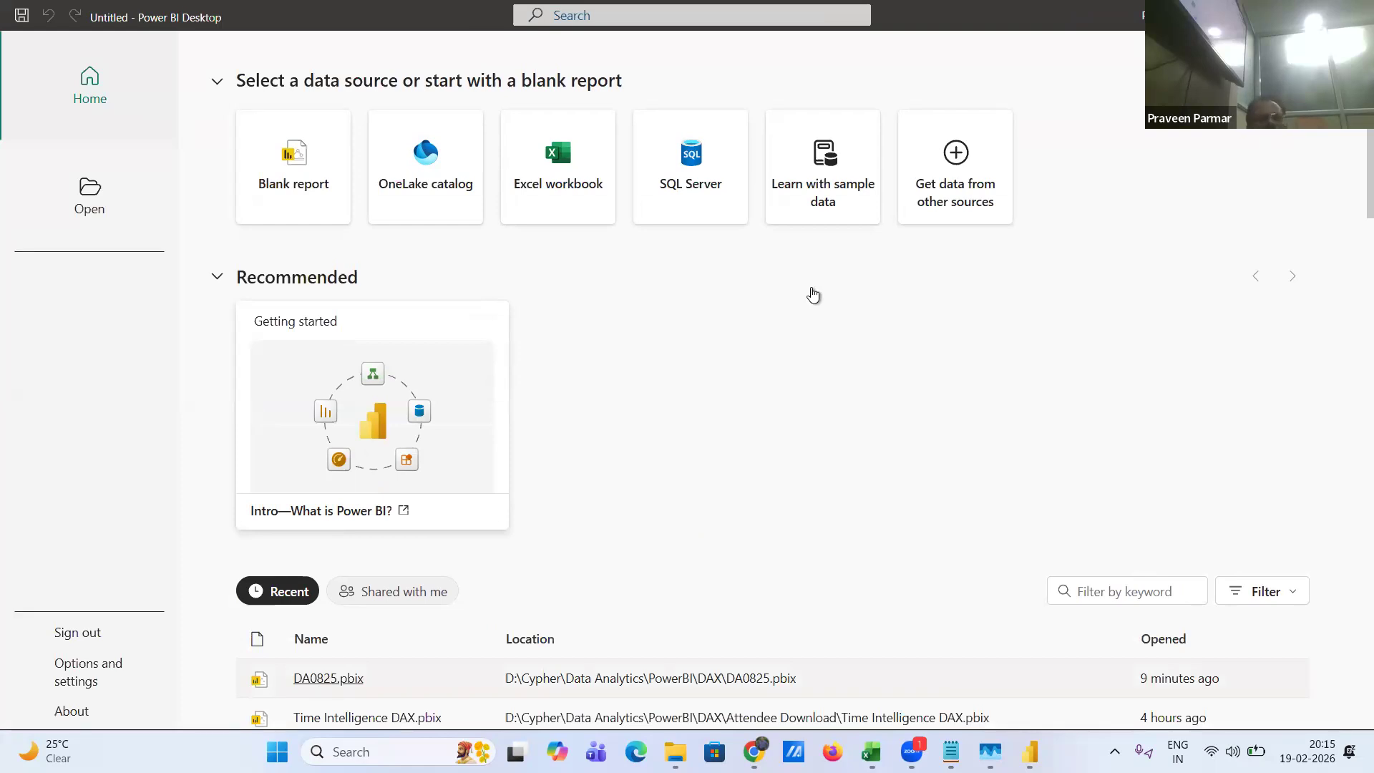
key(Escape)
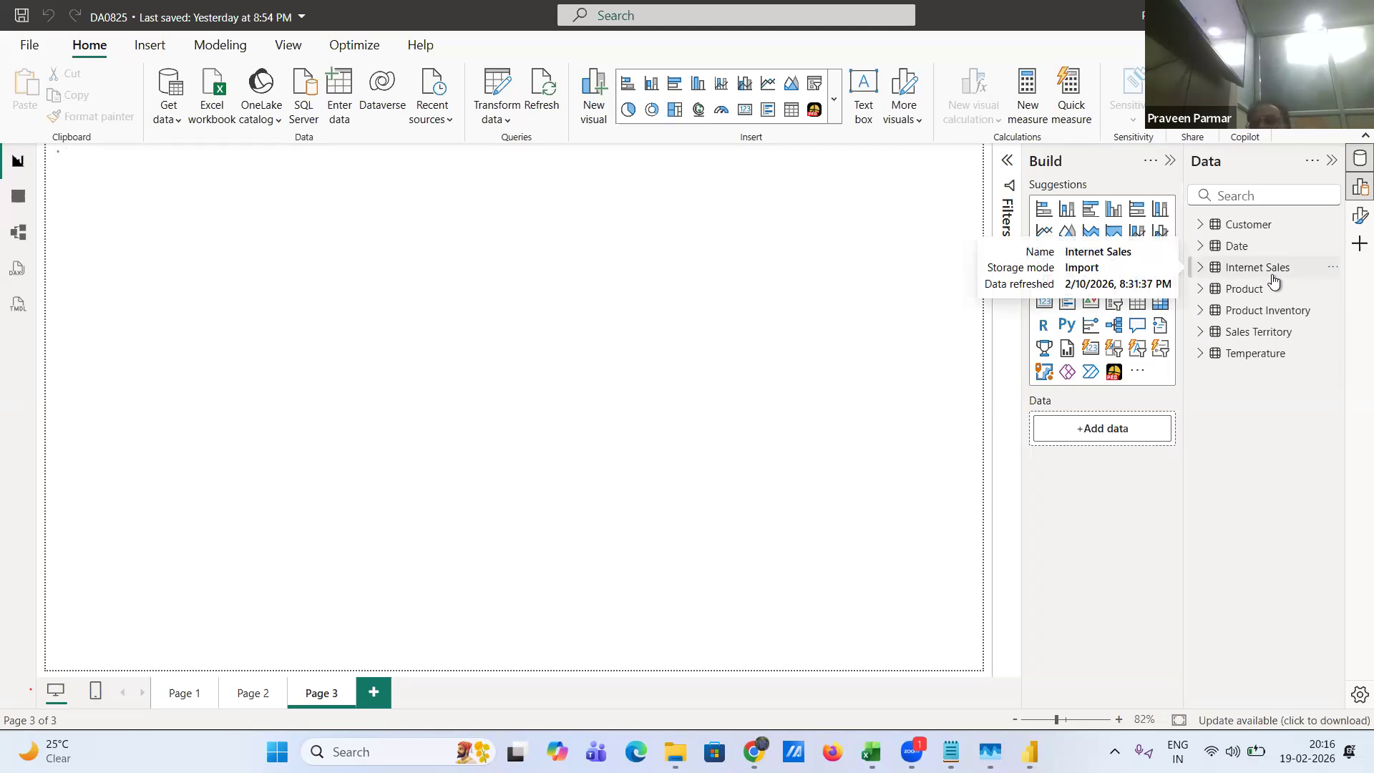
- Start a new measure in the Internet Sales table, name it Total Sales (United States), and enlarge the formula text
click(1202, 268)
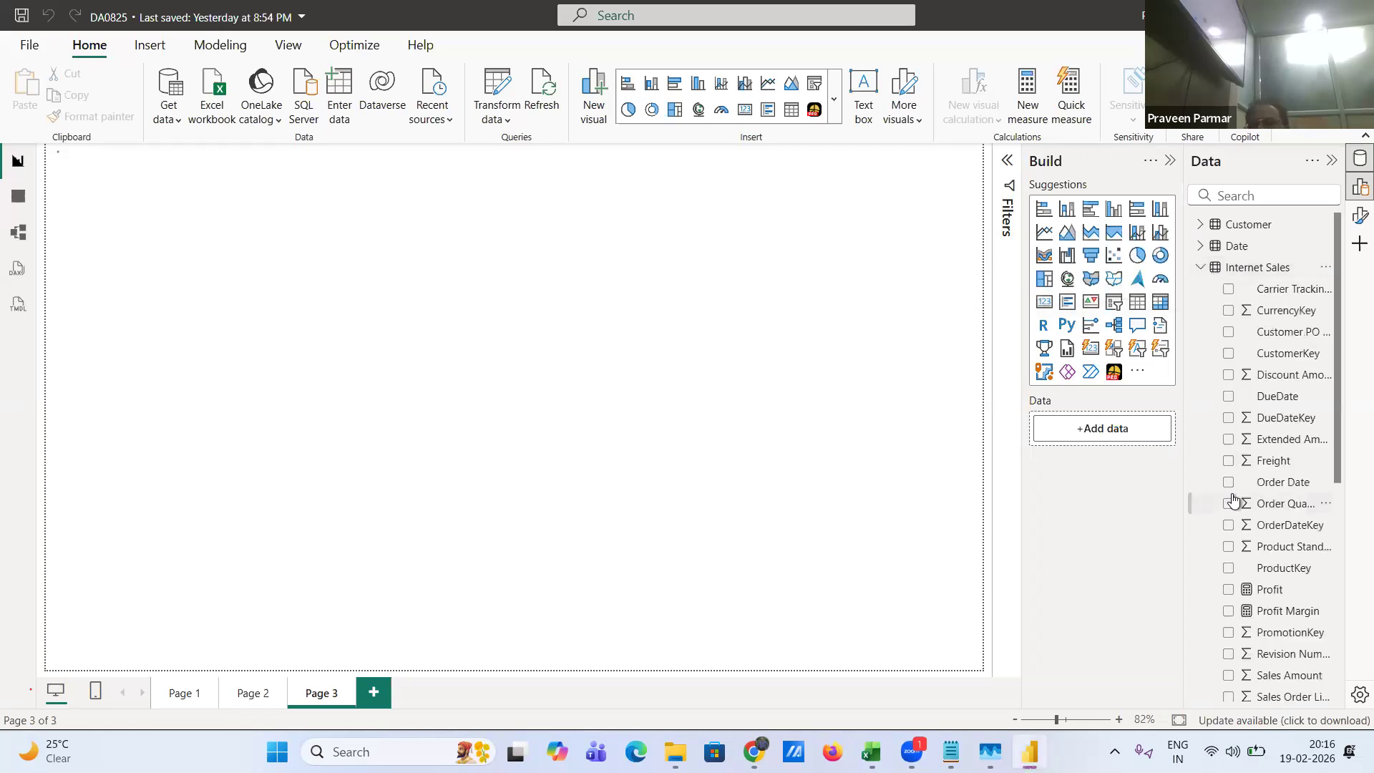
scroll(1232, 499, down, 5)
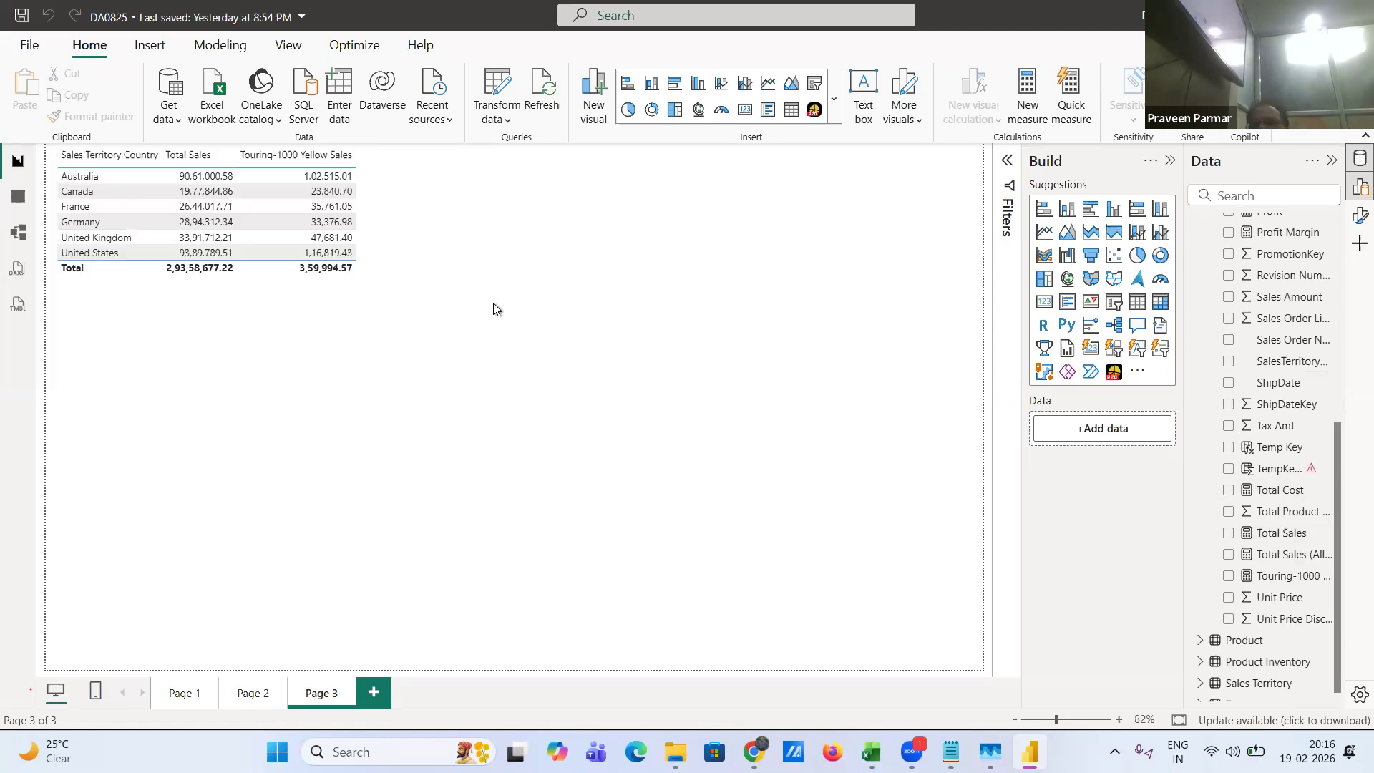
scroll(1288, 351, up, 5)
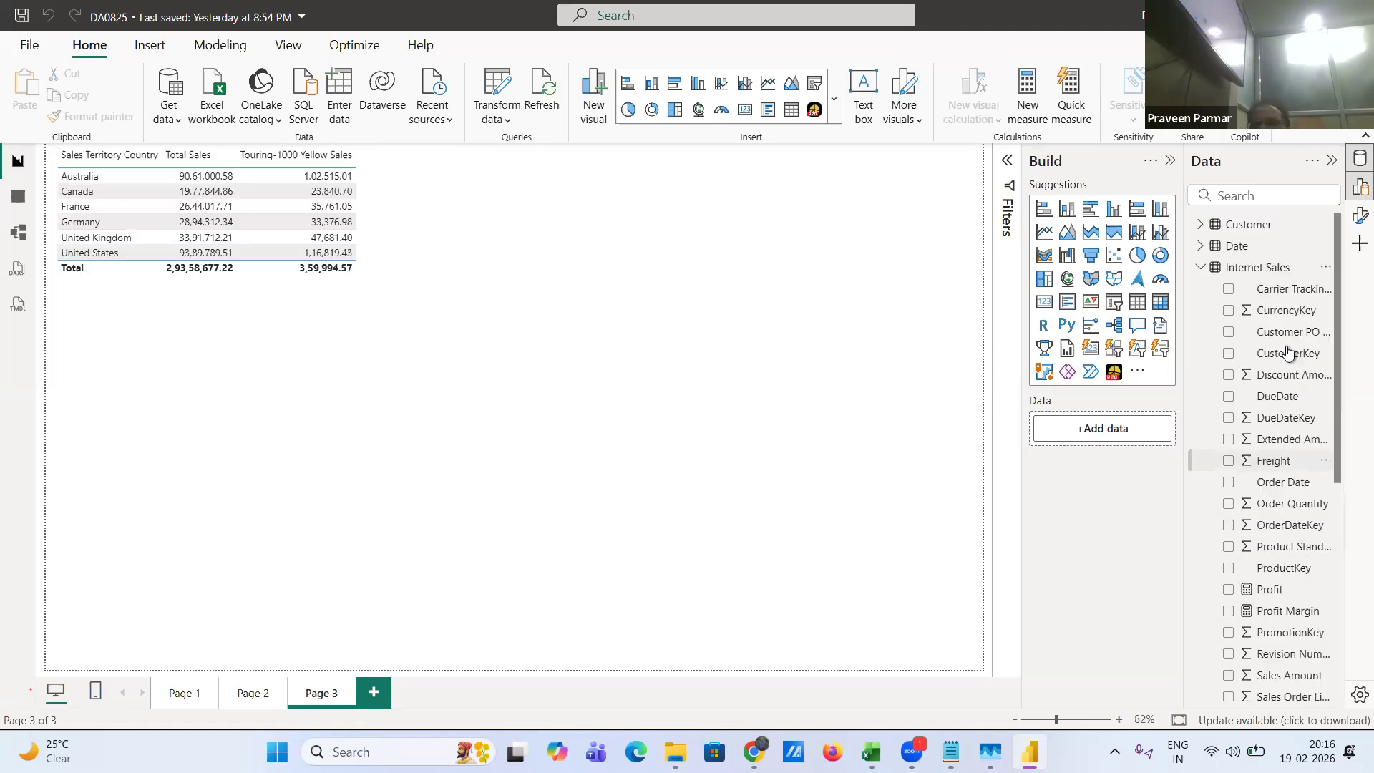
right_click(1236, 271)
click(1153, 302)
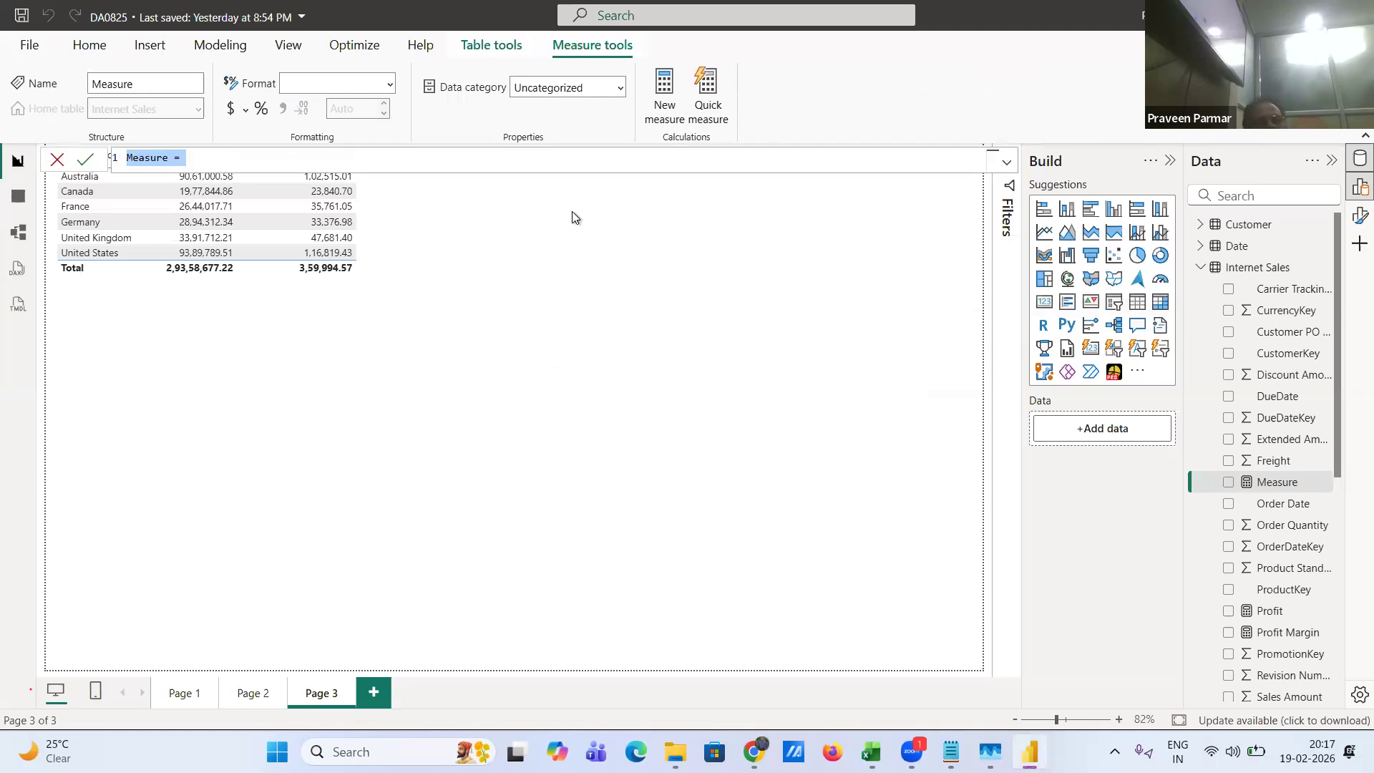
text(Total Sales ()
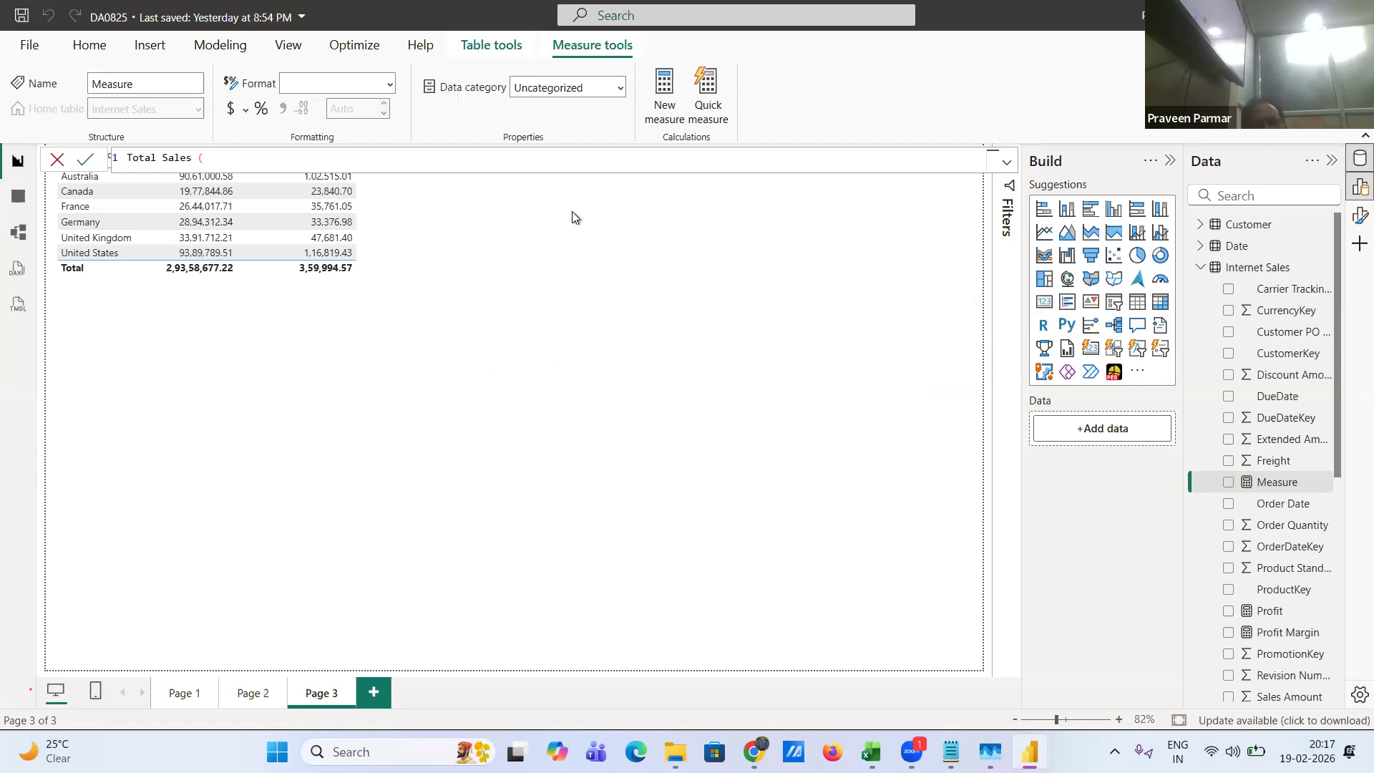
text(United States) =)
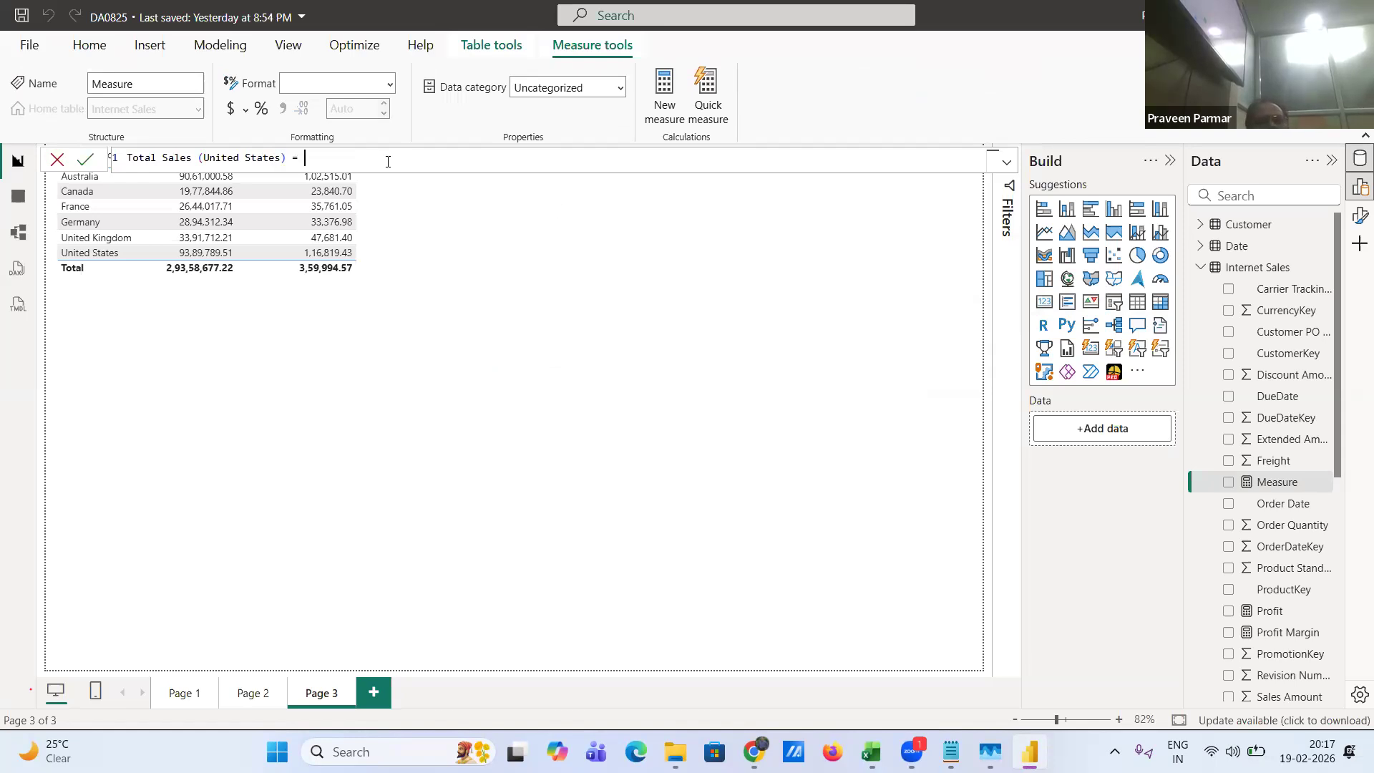
scroll(388, 162, up, 1)
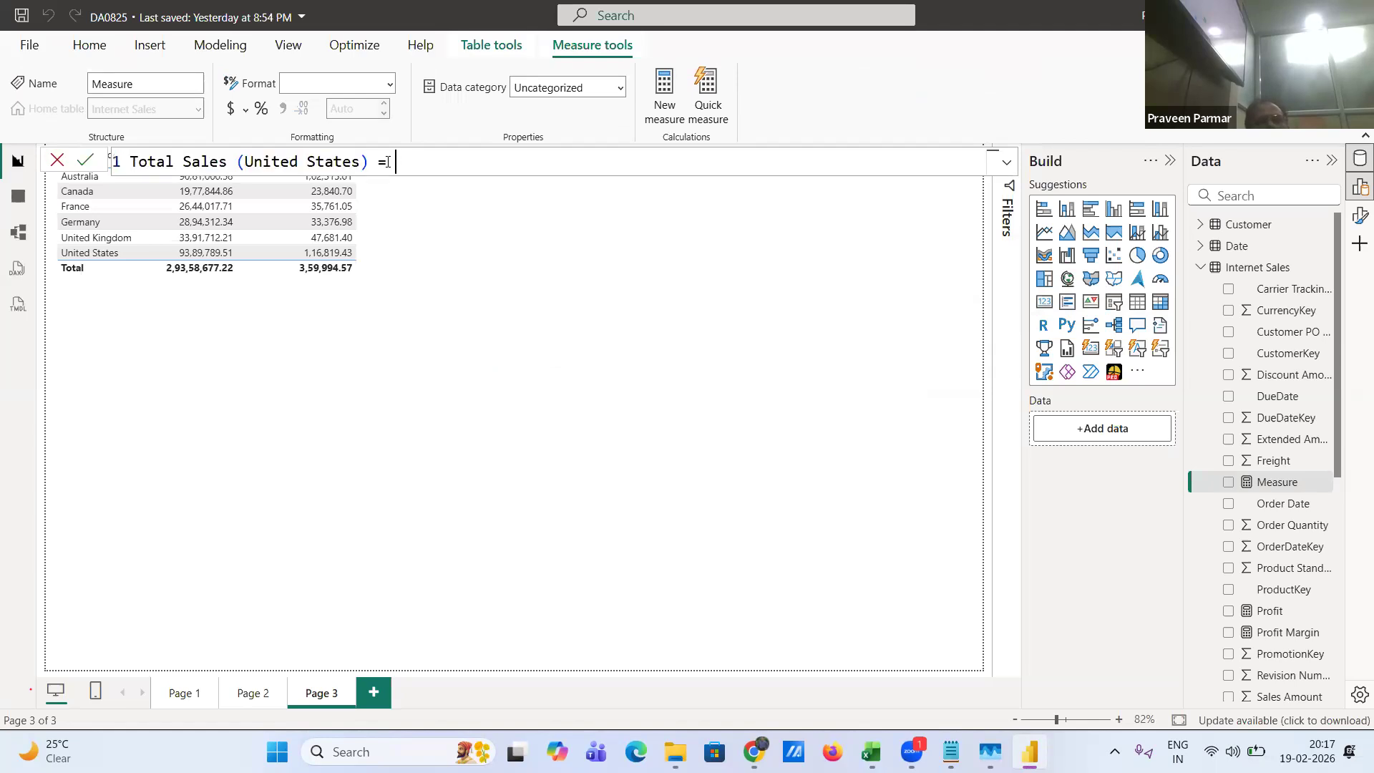
scroll(425, 163, up, 1)
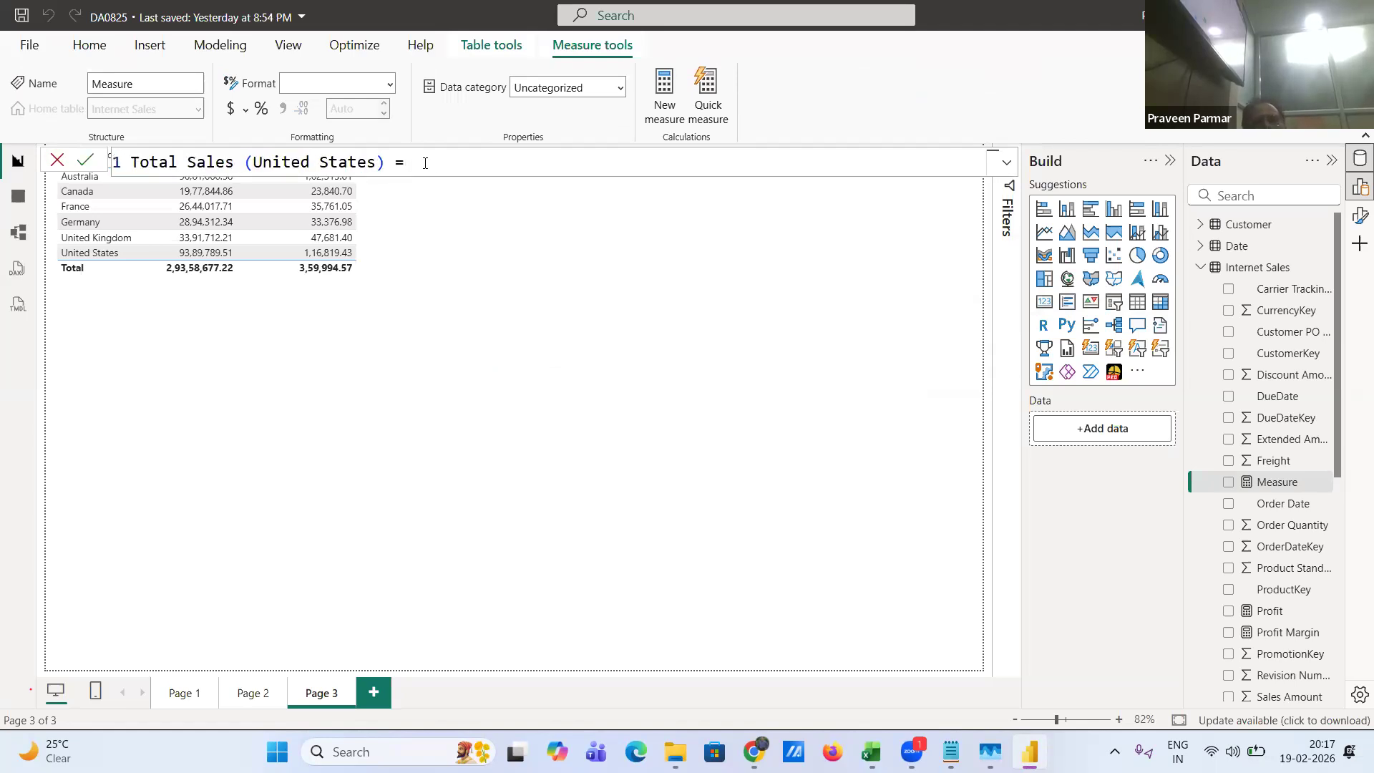
- Begin the measure's formula with CALCULATE and use [Total Sales] as its expression argument on a separate line
text(CALCULATE()
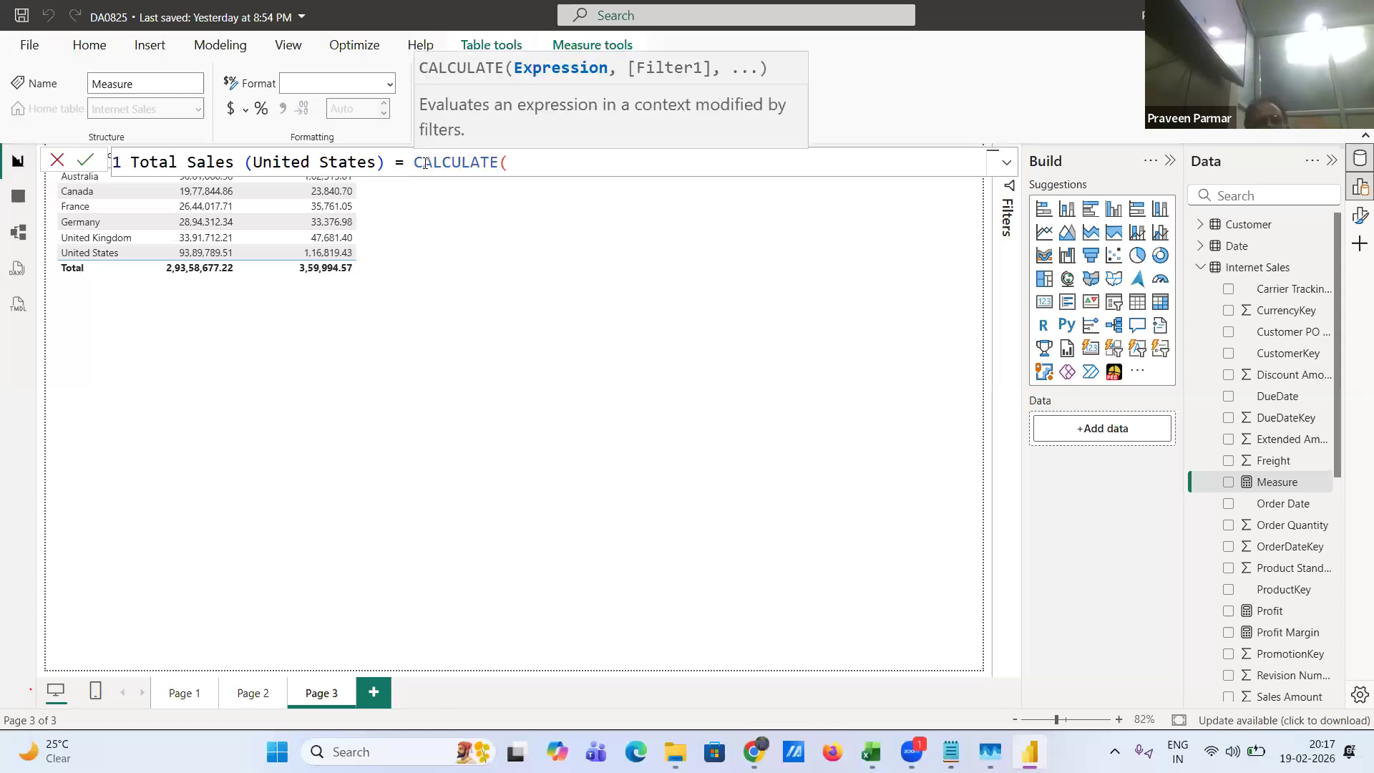
key(shift+Return)
text(tot)
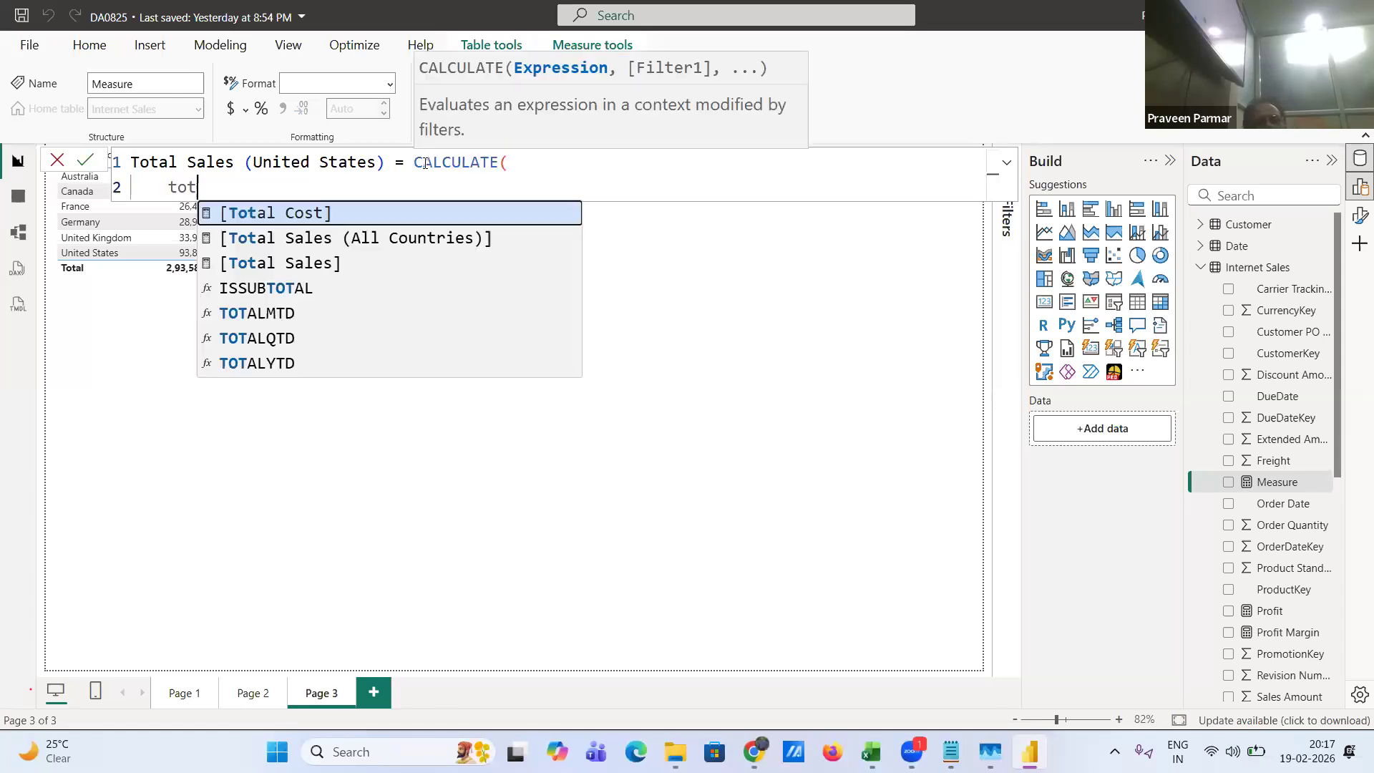
key(Tab)
key(BackSpace)
key(BackSpace)
key(BackSpace)
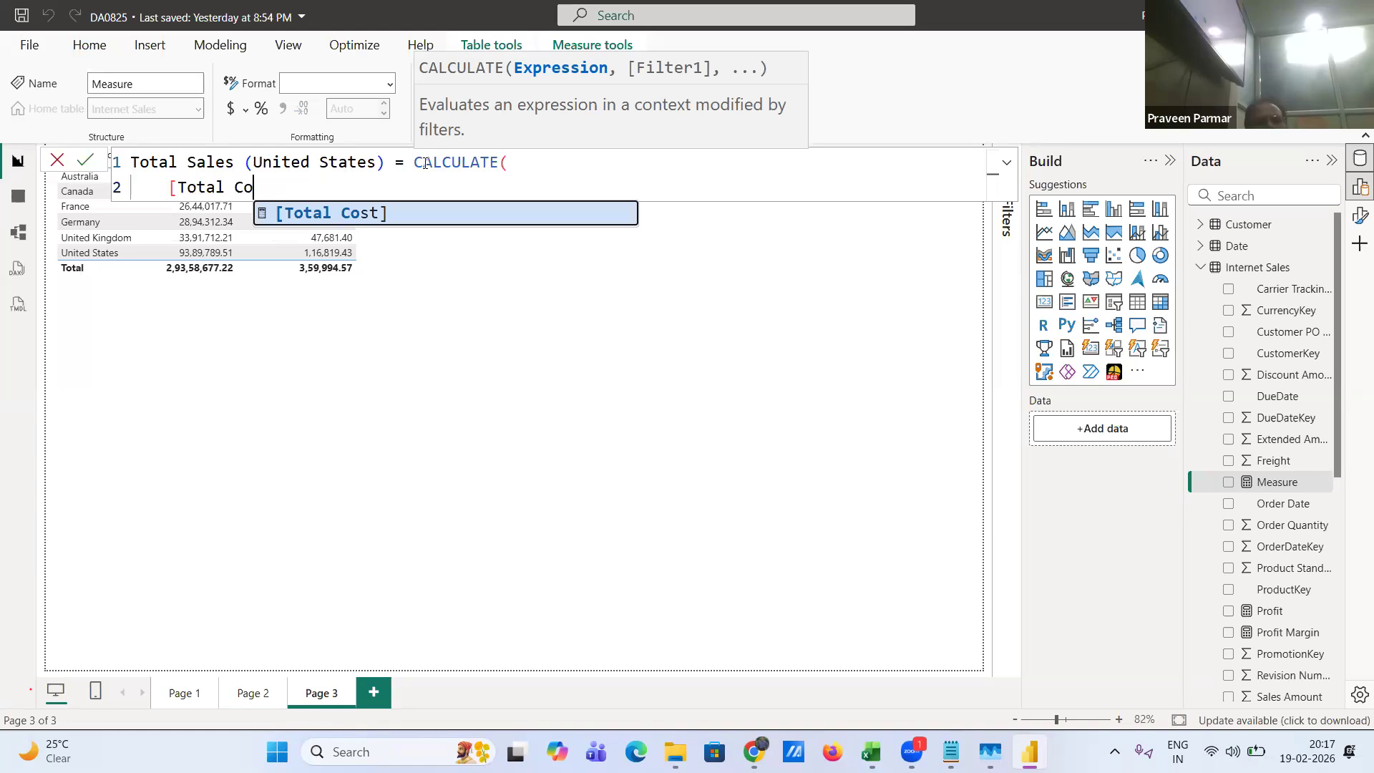
key(BackSpace)
key(BackSpace)
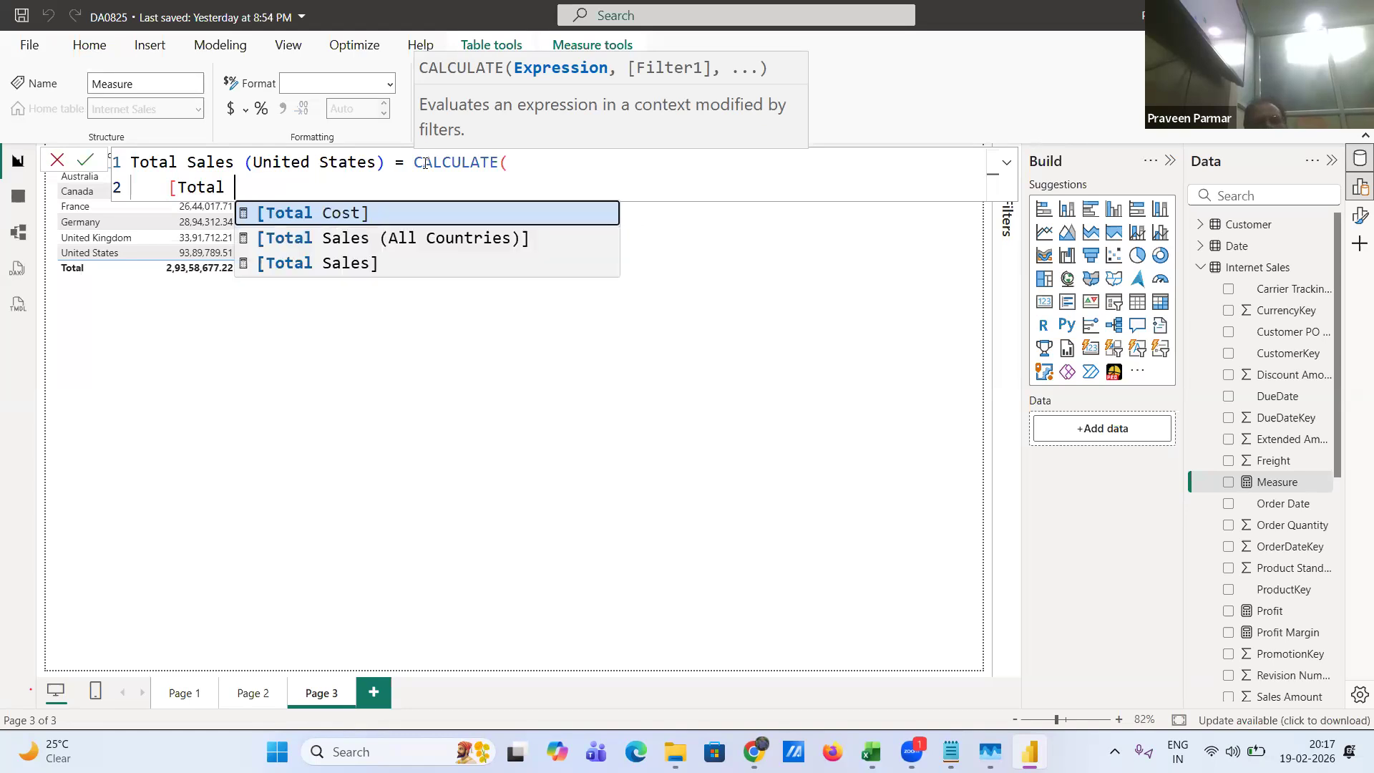
key(Down)
key(Down)
key(Tab)
text(,)
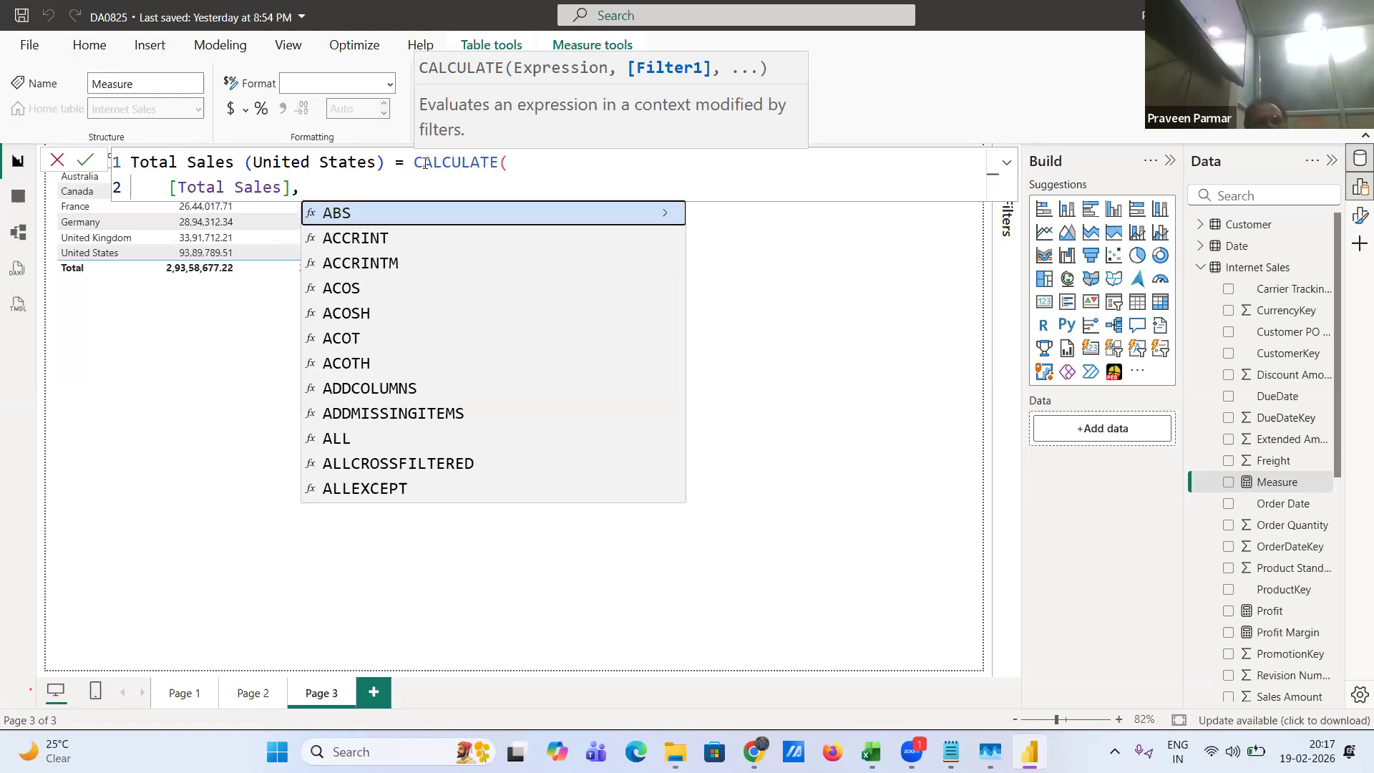
- Add the filter 'Sales Territory'[Sales Territory Country]="United States" on a new line, close the CALCULATE function and commit the measure
key(shift+Return)
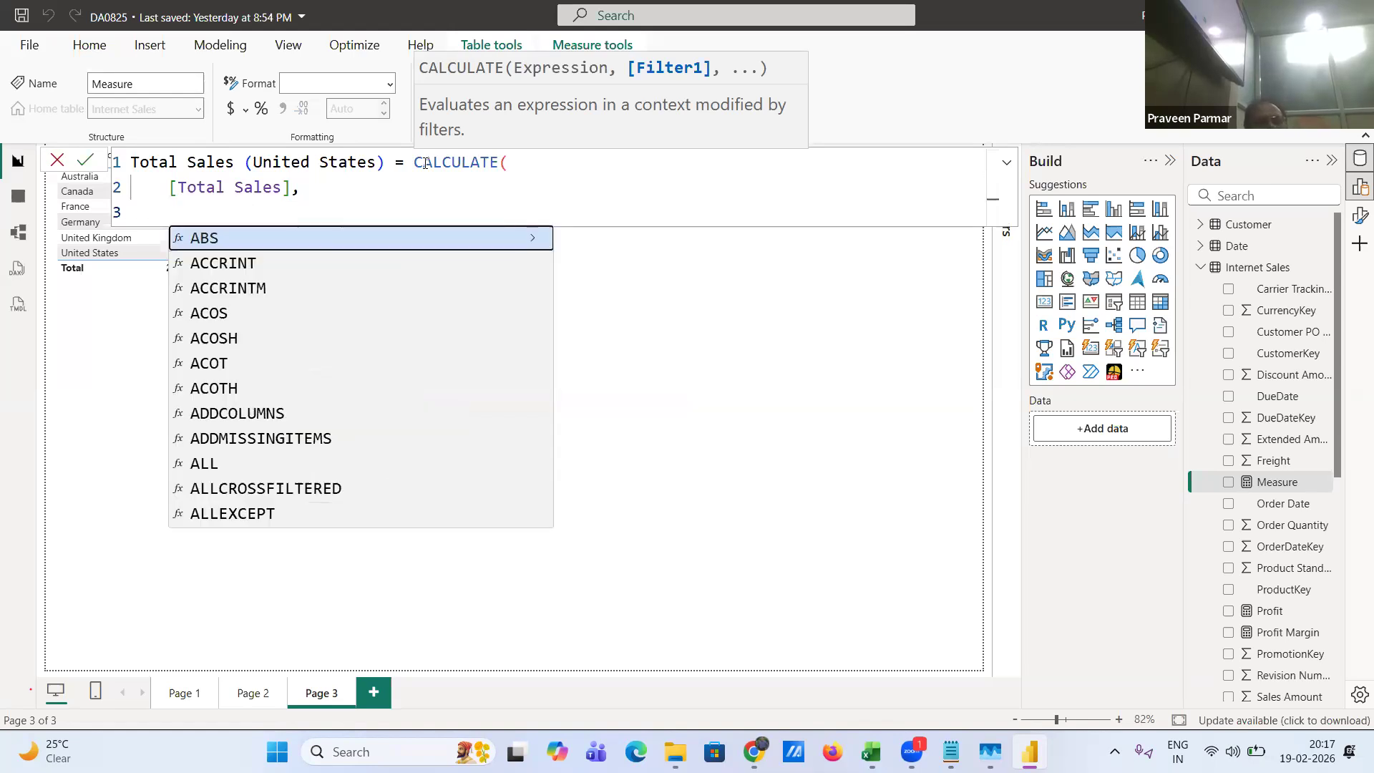
text(co)
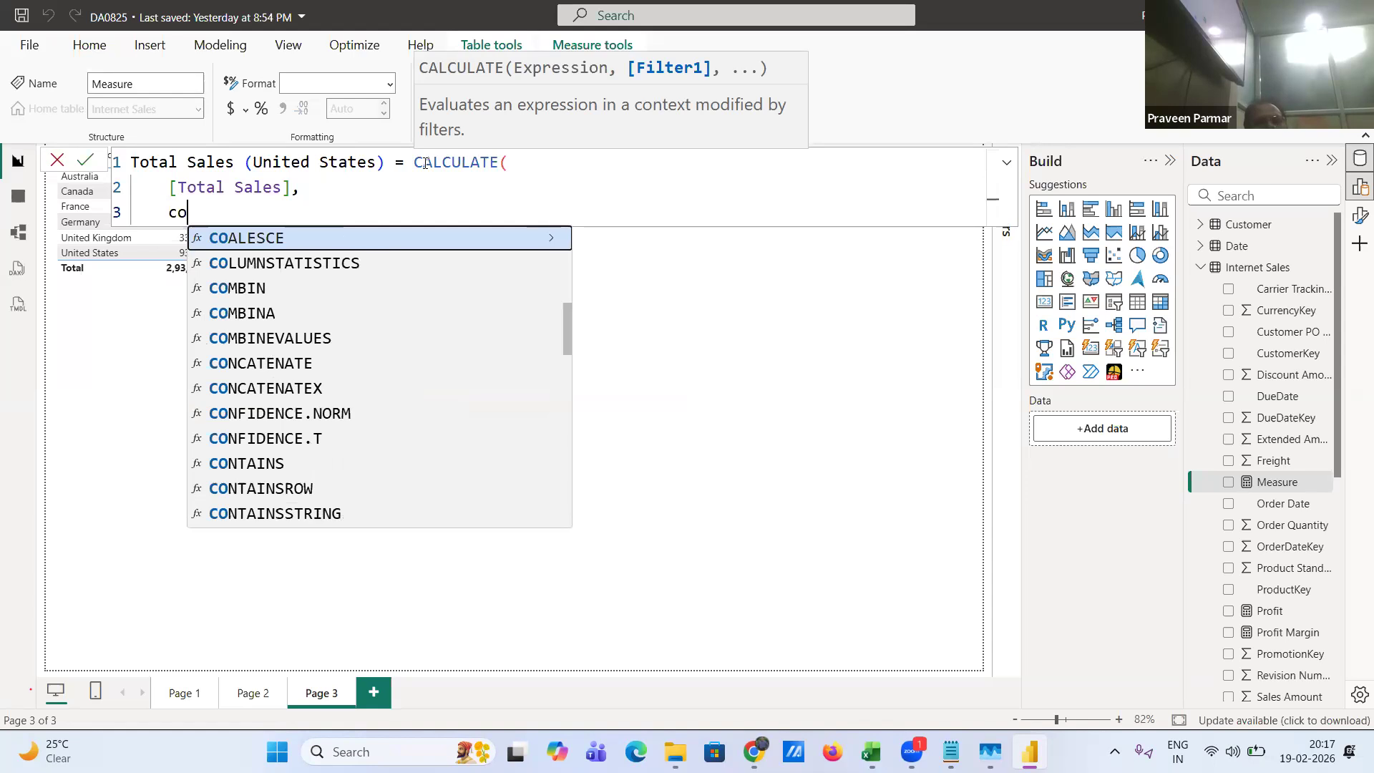
text(unt)
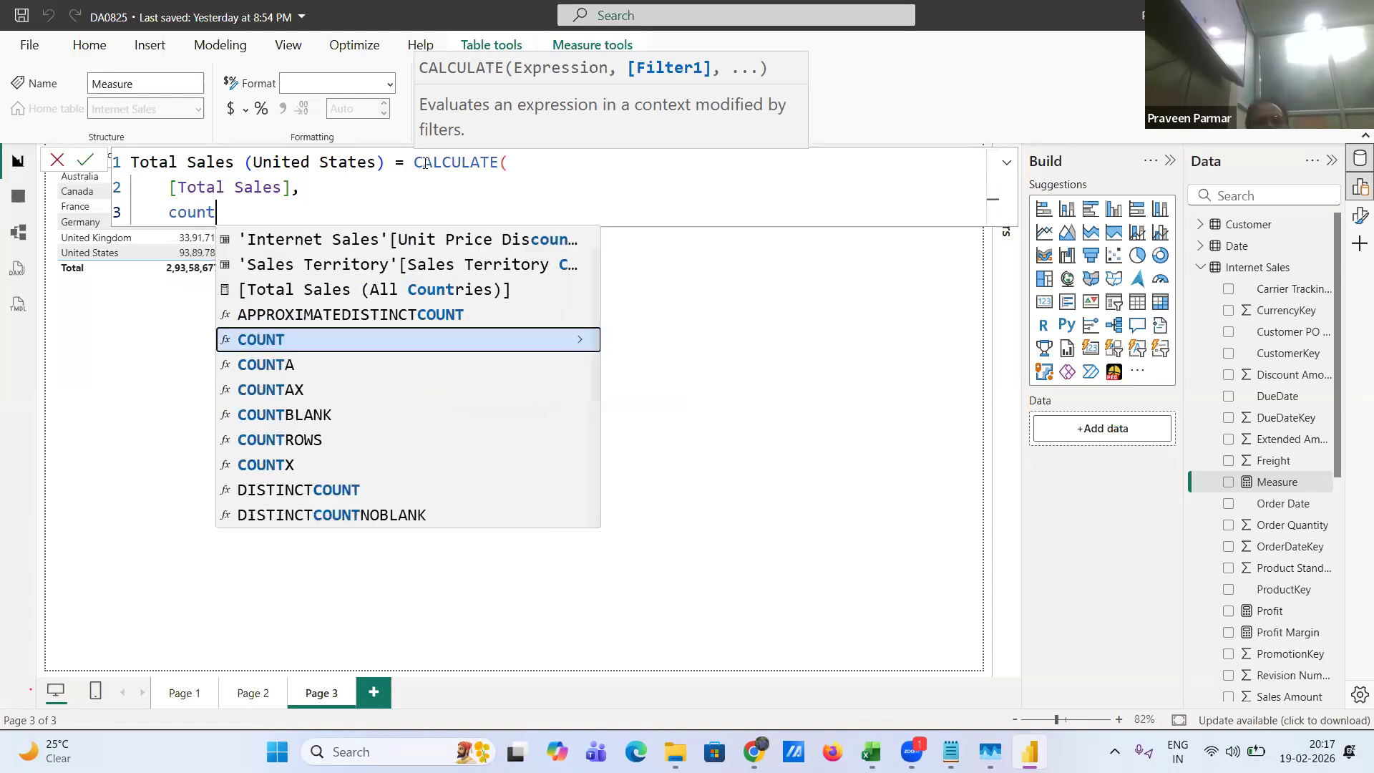
key(Up)
key(Up)
key(Up)
key(Tab)
text(=)
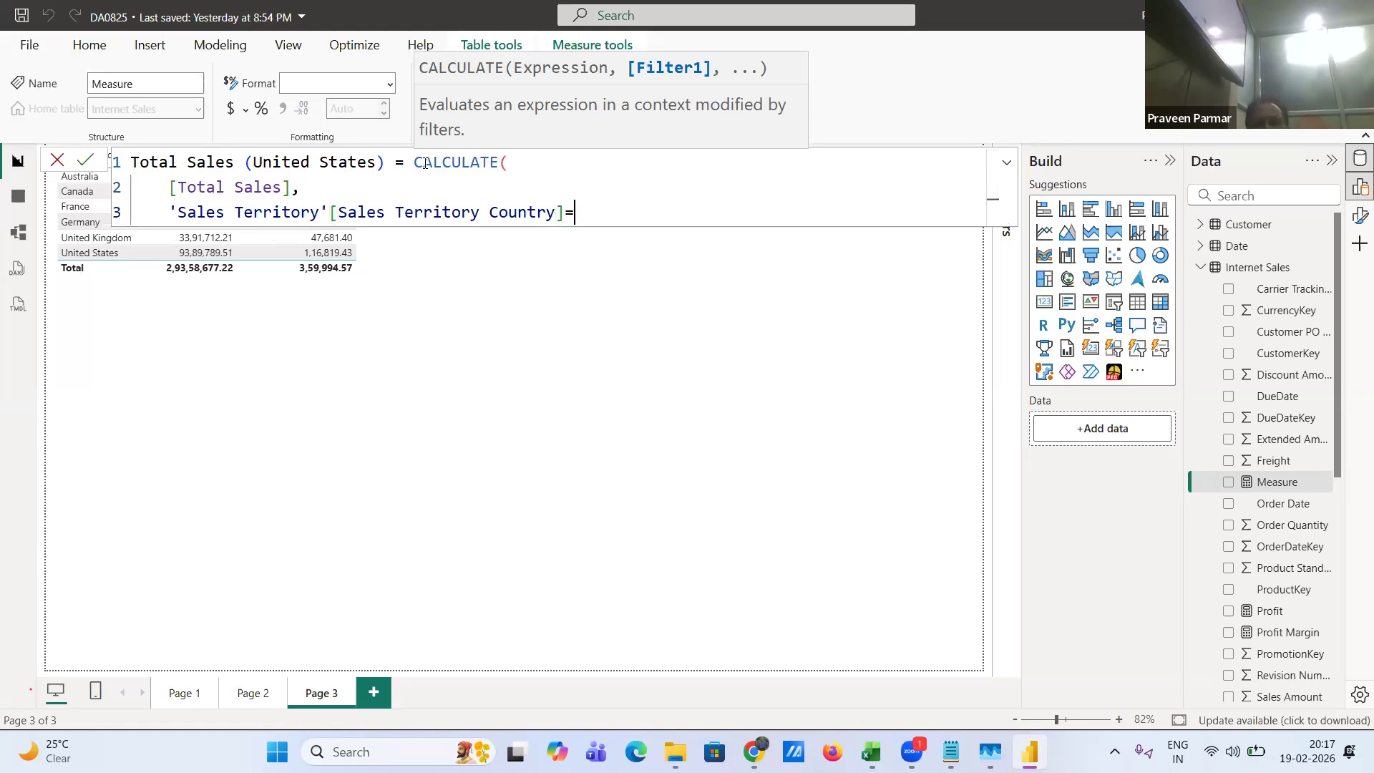
text("United St)
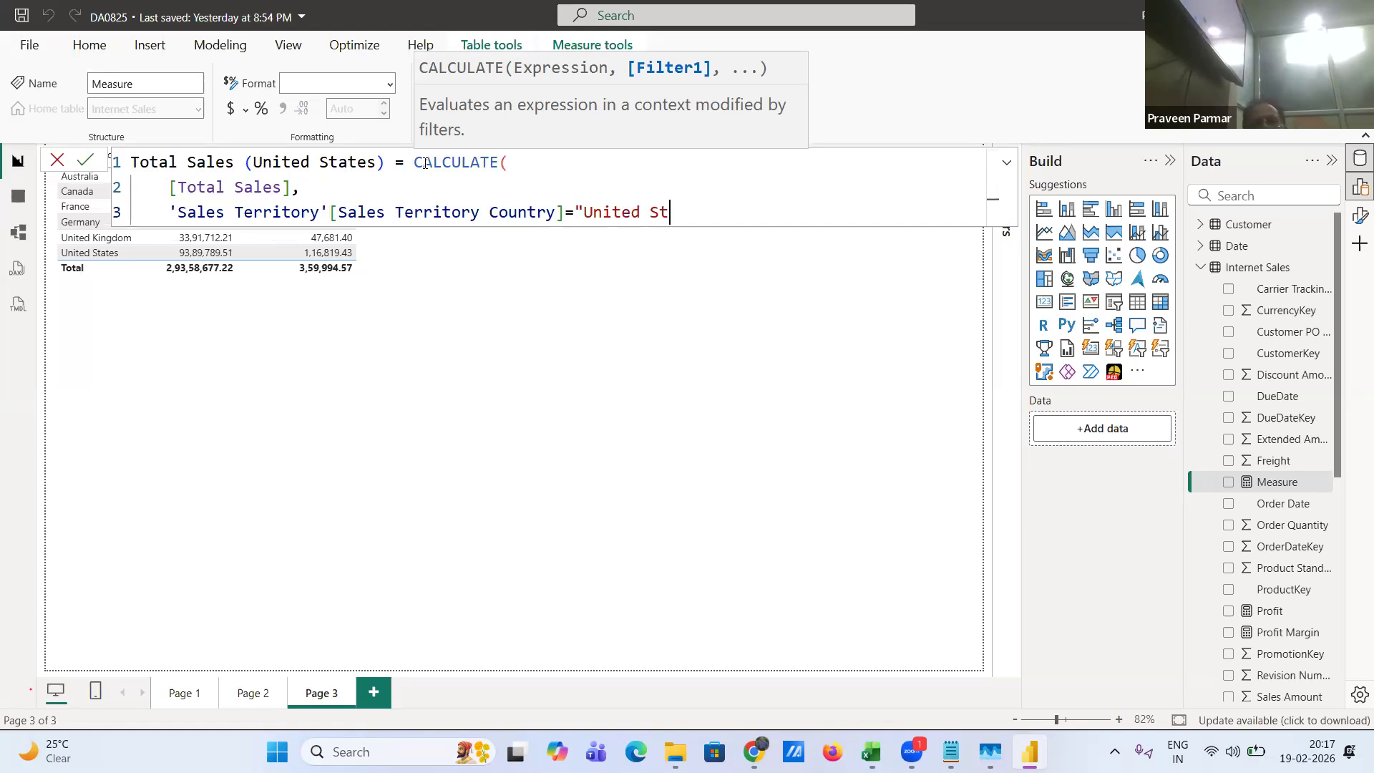
text(ates"))
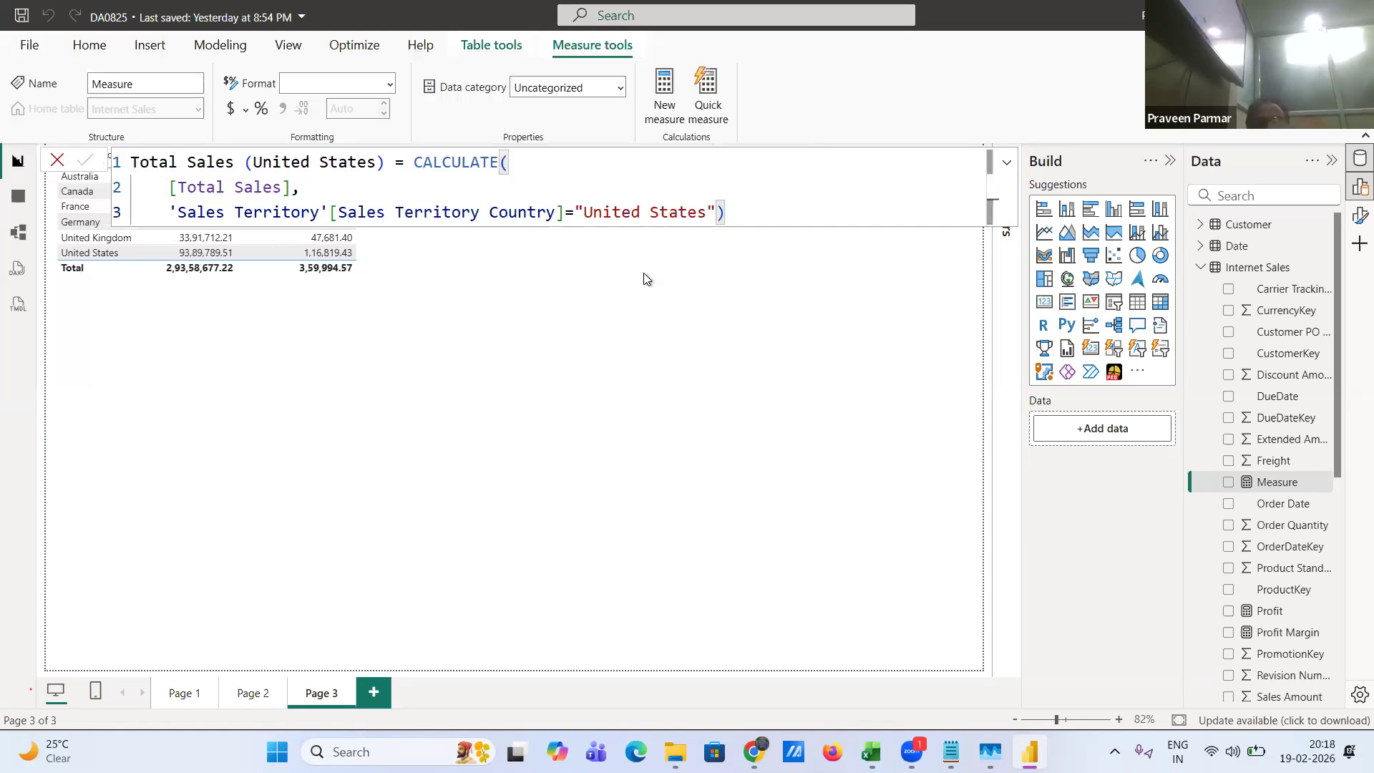
key(Return)
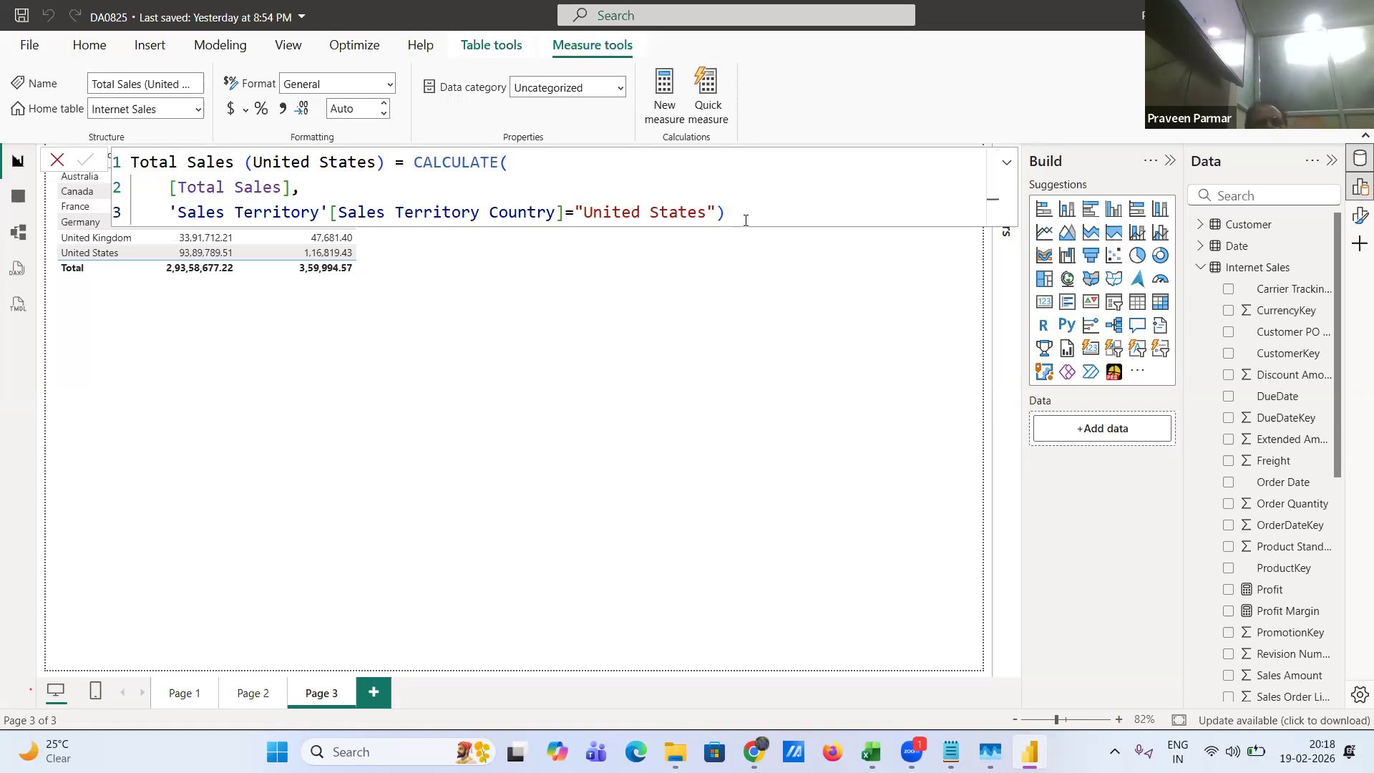
click(453, 233)
click(573, 213)
click(291, 162)
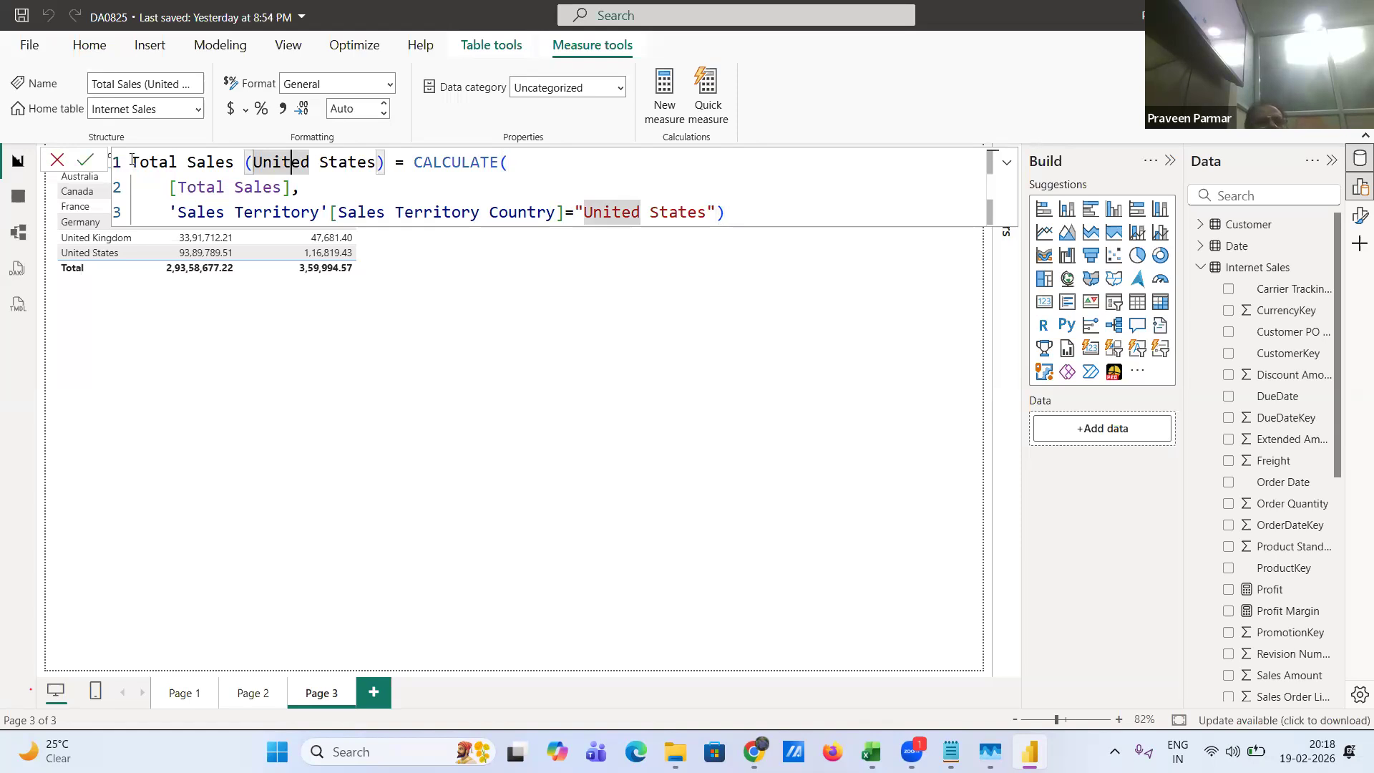
click(392, 162)
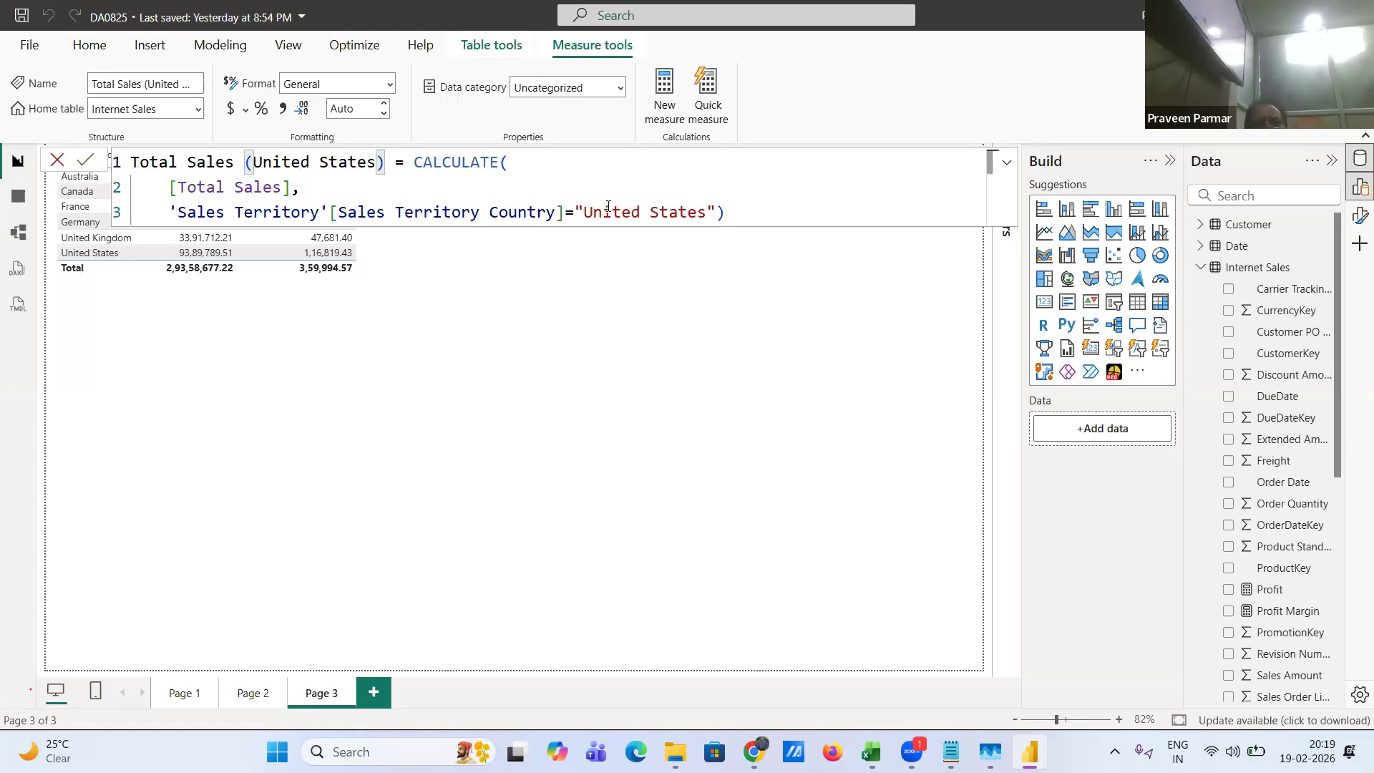
key(End)
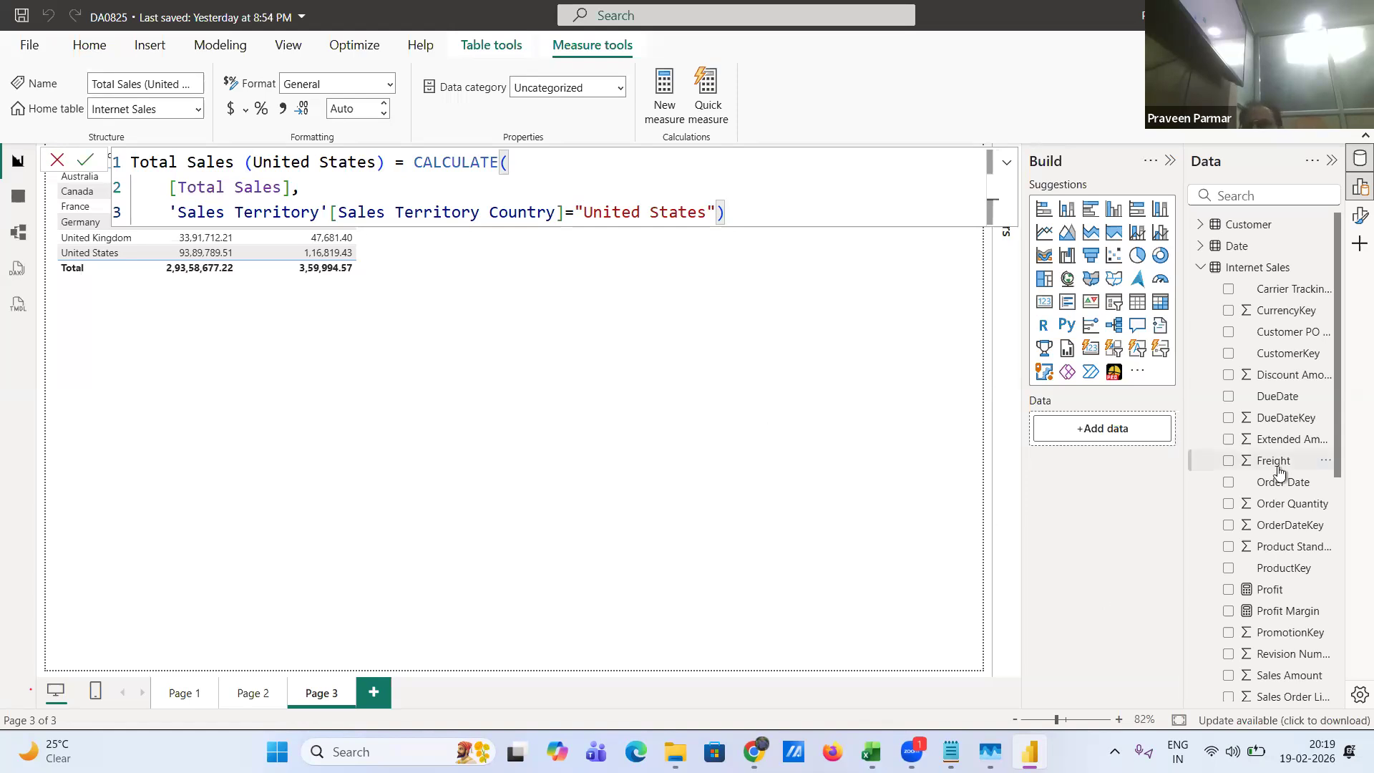
- Move the sales-by-country table further into the page, widen it, and add the Total Sales (United States) measure to it
scroll(1280, 472, down, 5)
scroll(1259, 536, down, 1)
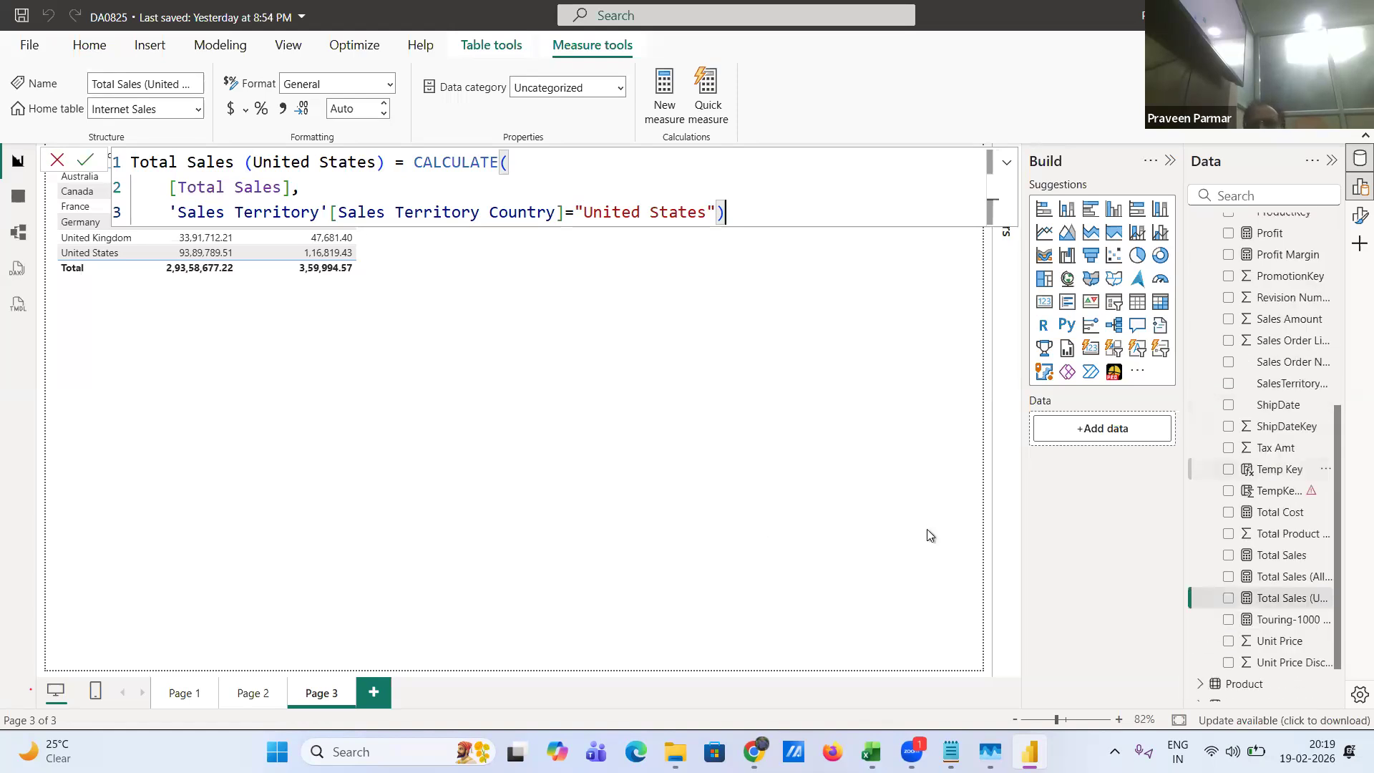
click(378, 256)
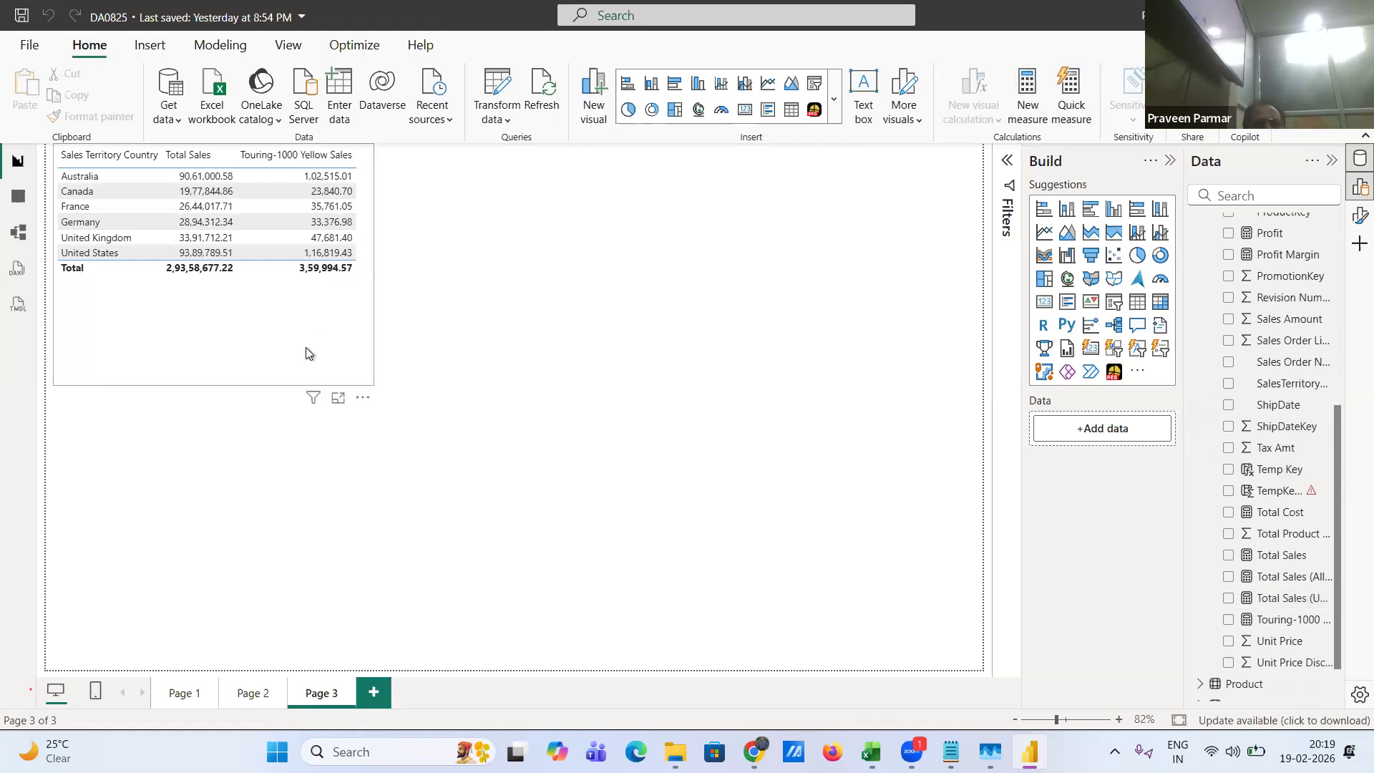
drag(202, 210, 270, 311)
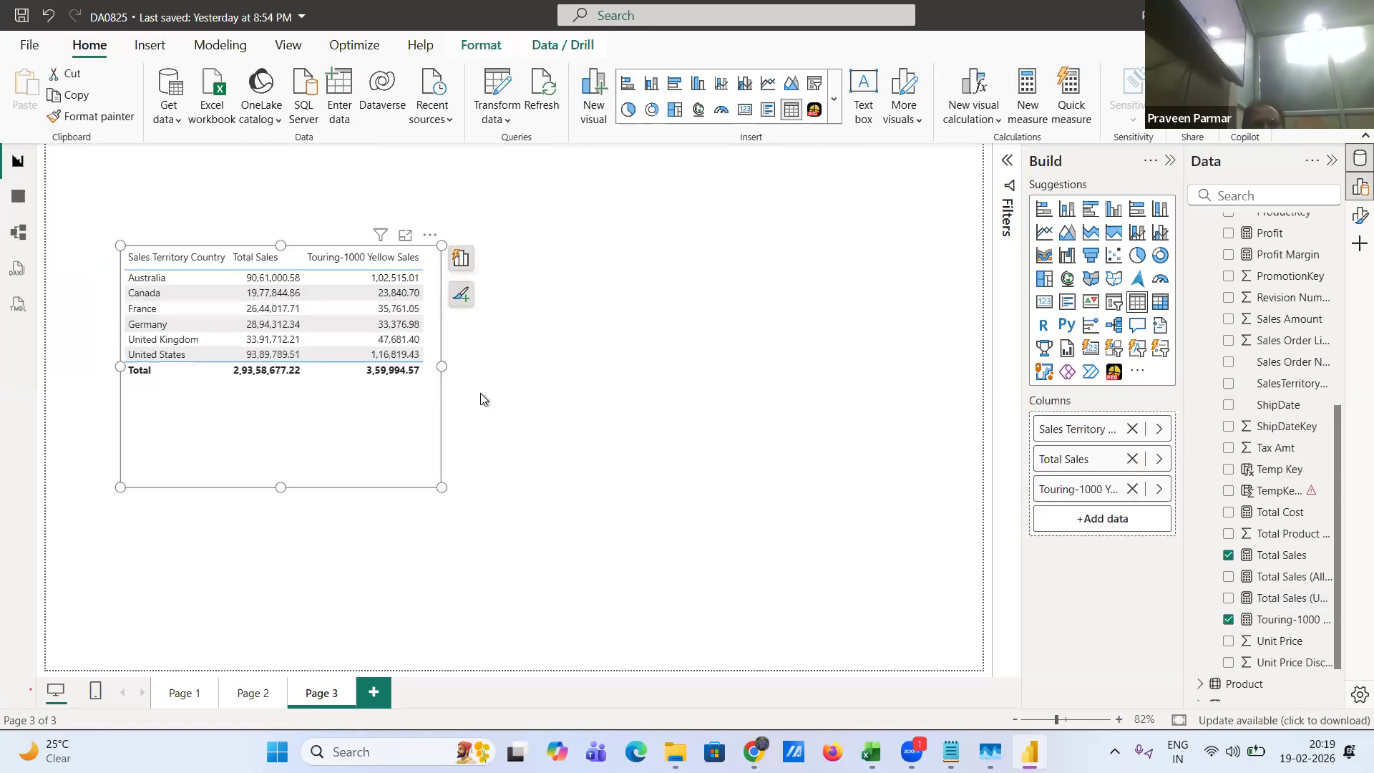
drag(443, 365, 640, 376)
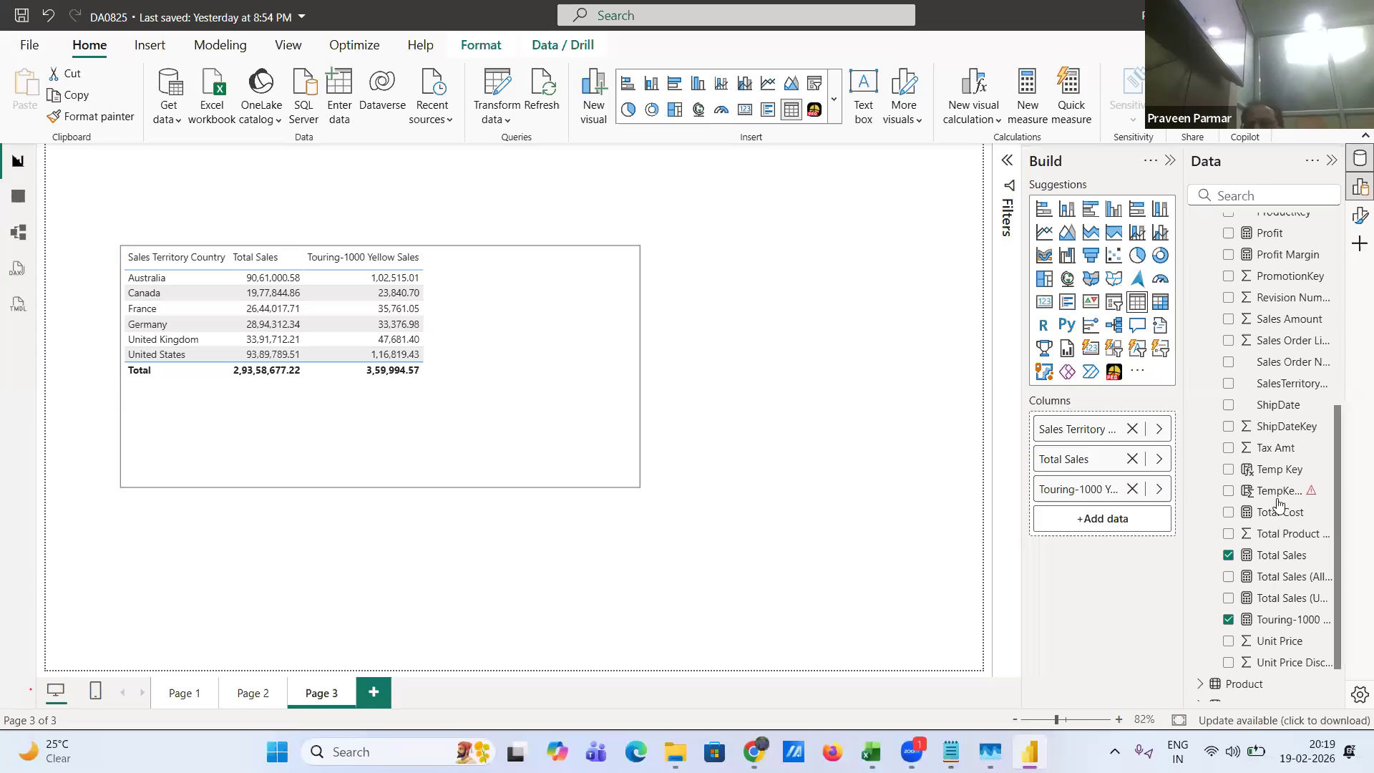
click(1229, 598)
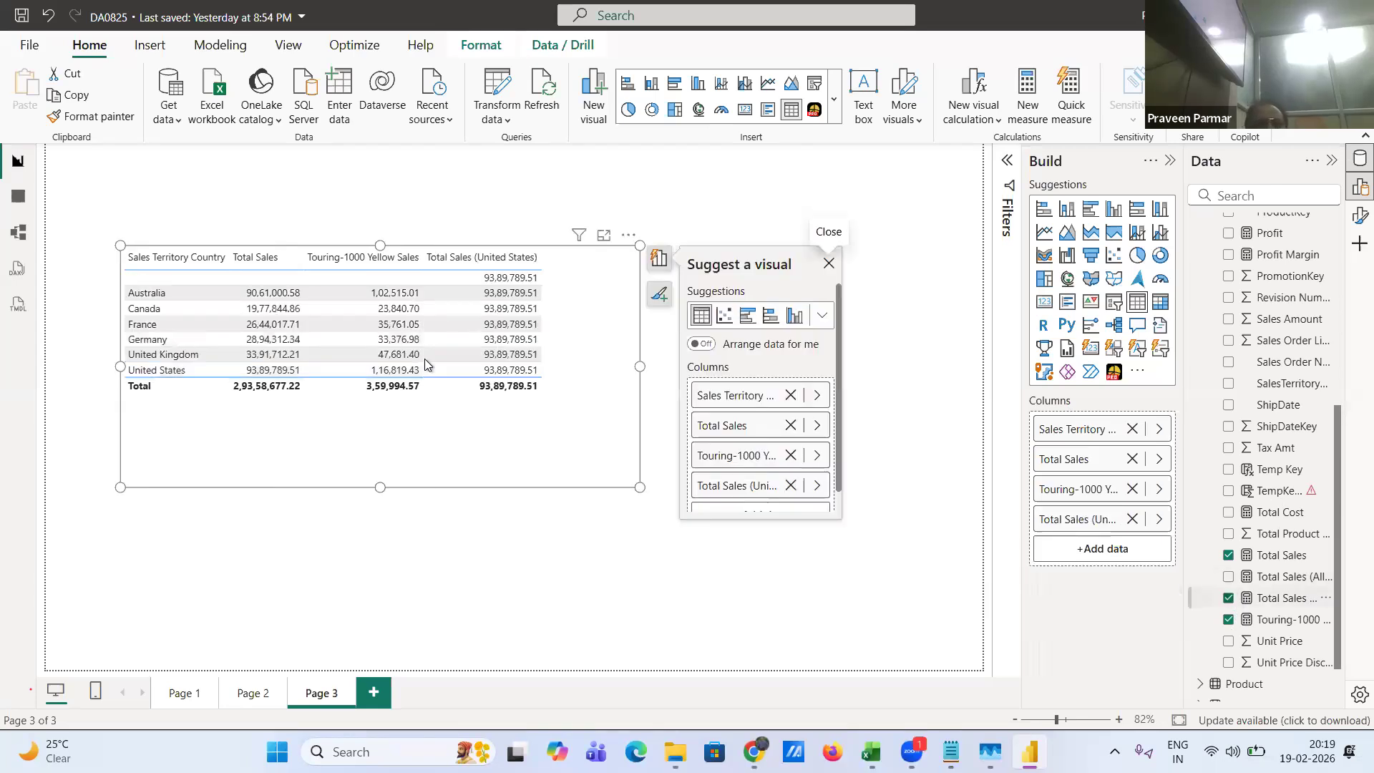
- Compare the United States row's Total Sales with the Total Sales (United States) values in the other country rows
click(273, 372)
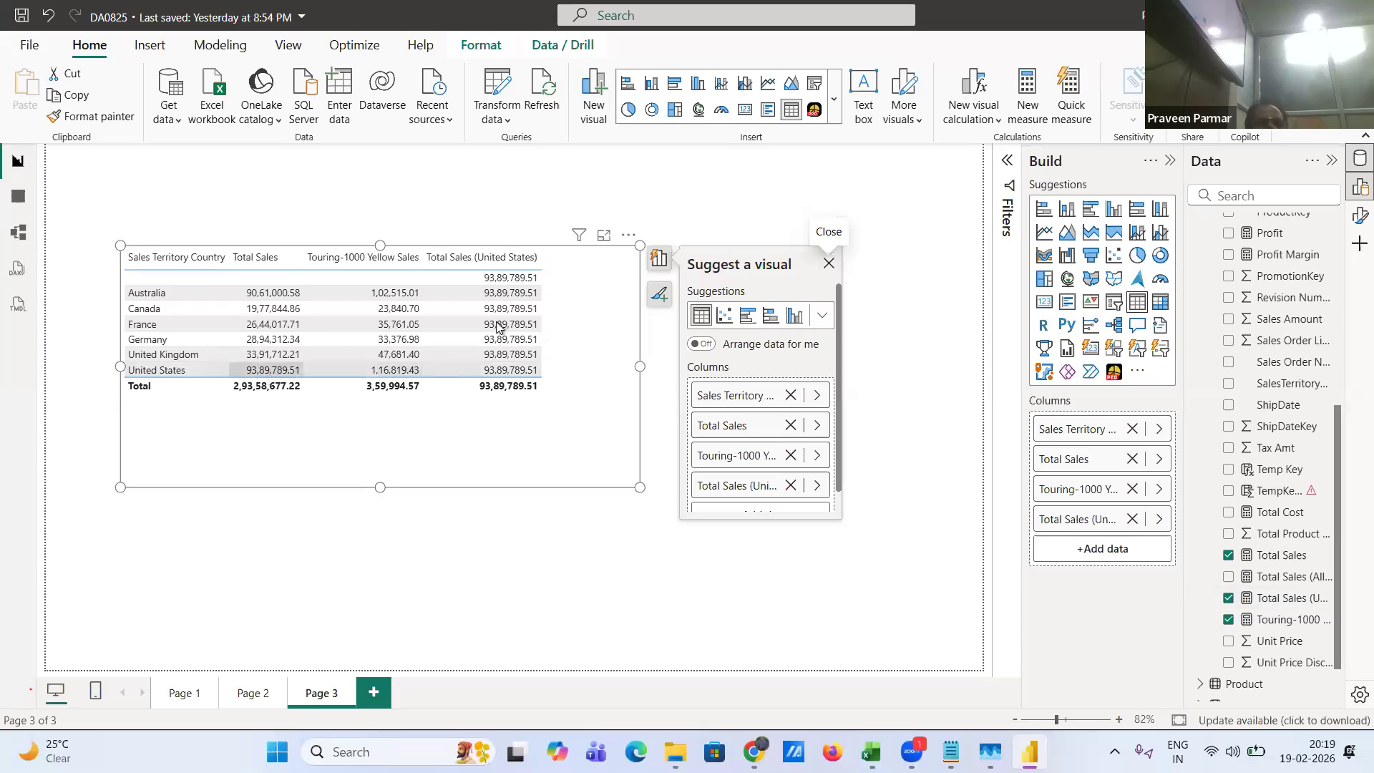
click(505, 444)
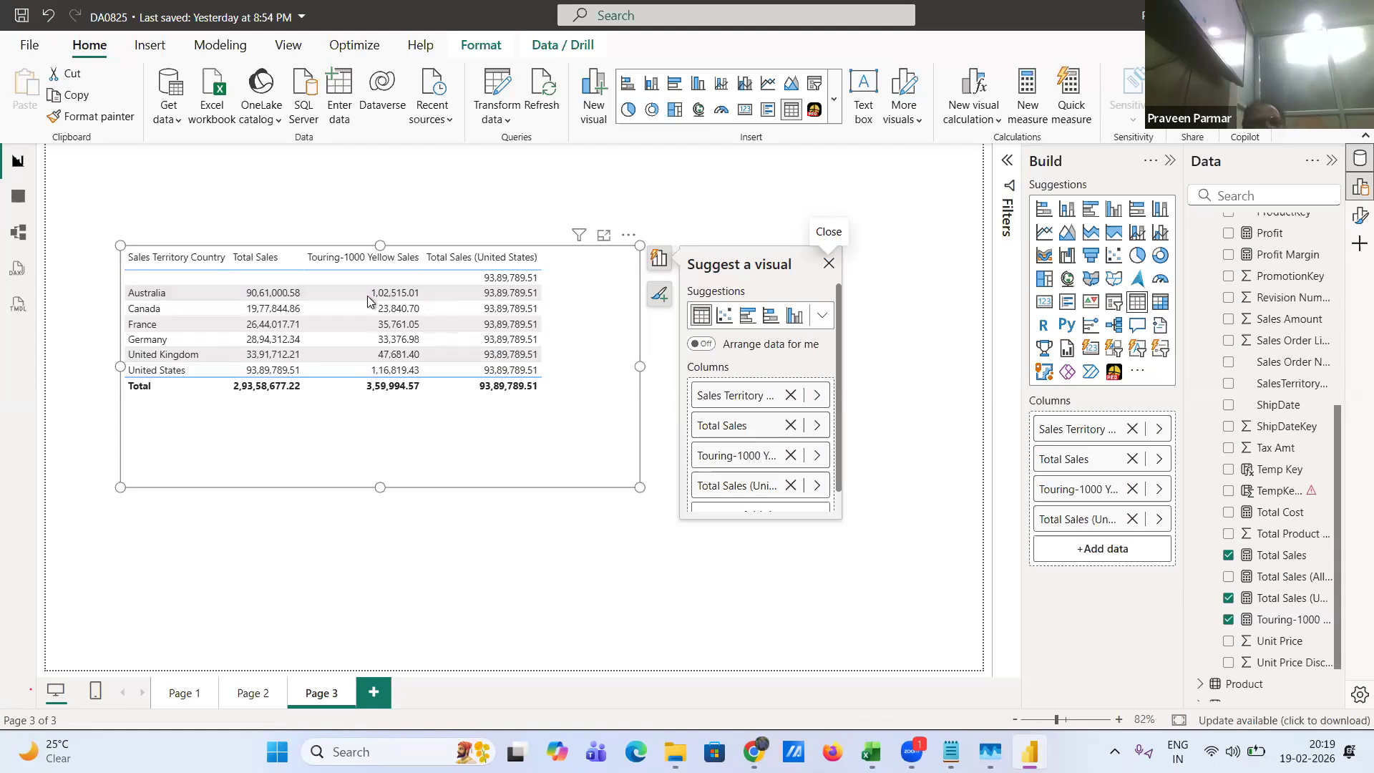
click(493, 297)
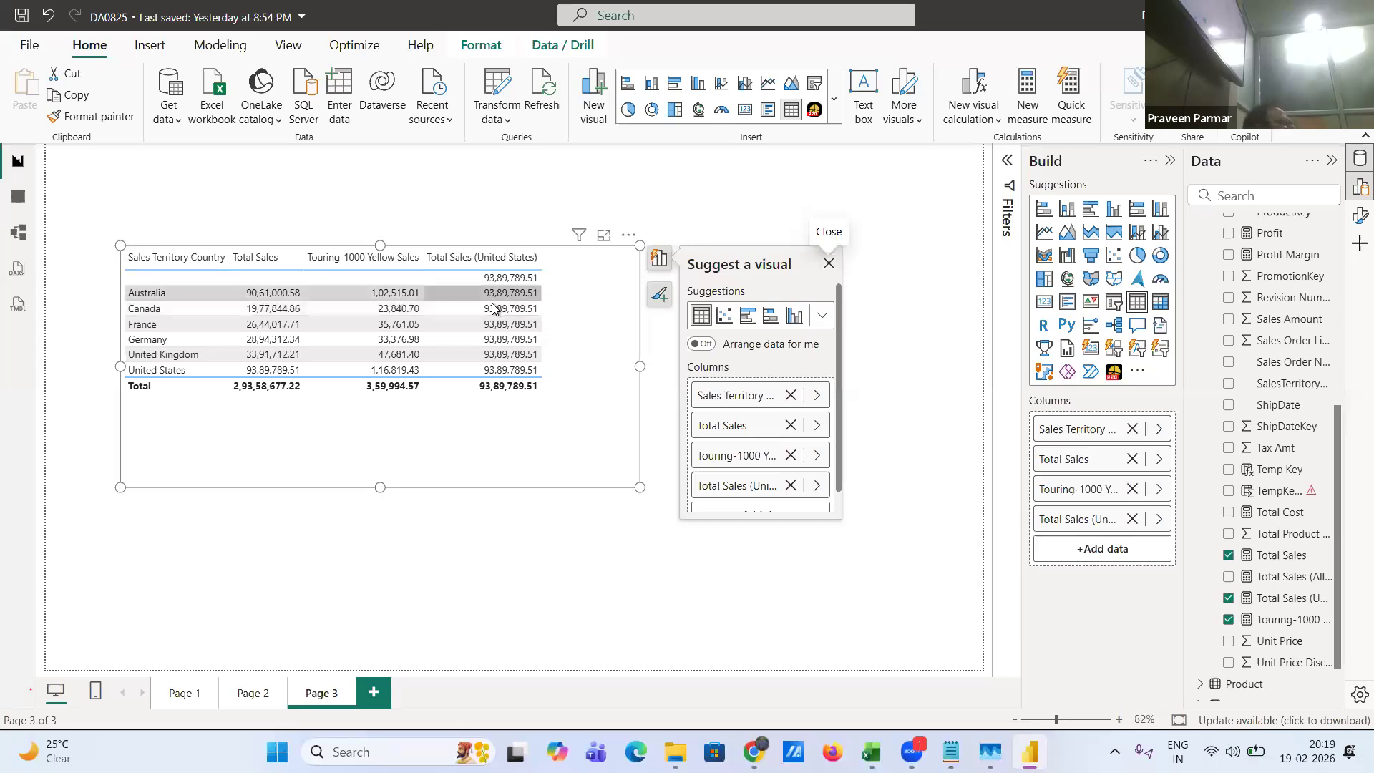
click(493, 304)
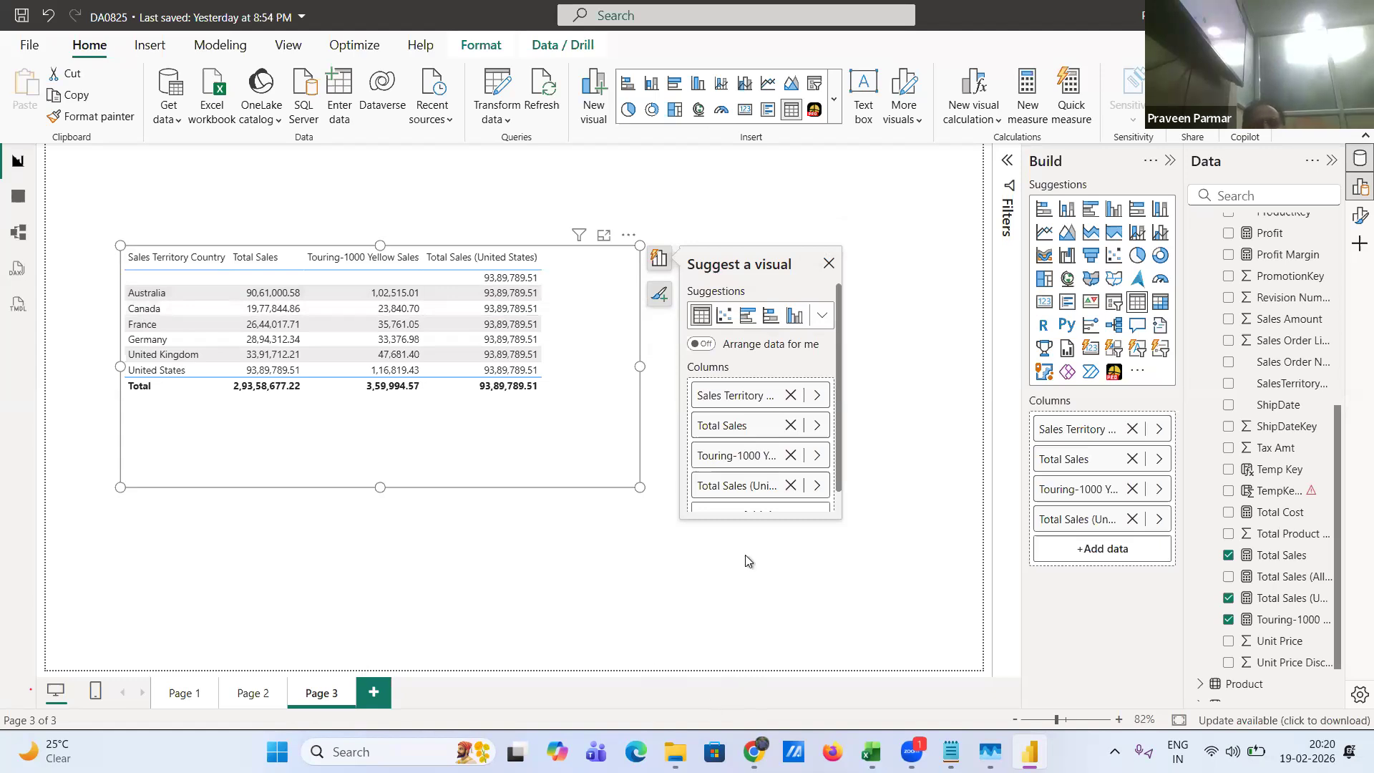
- Switch to the DAX Workshop Code Examples_v2 notes in Notepad, review the Remove blanks version of Total Sales (United States), and return to Power BI
key(alt+Tab)
key(alt+Tab)
key(alt+Tab)
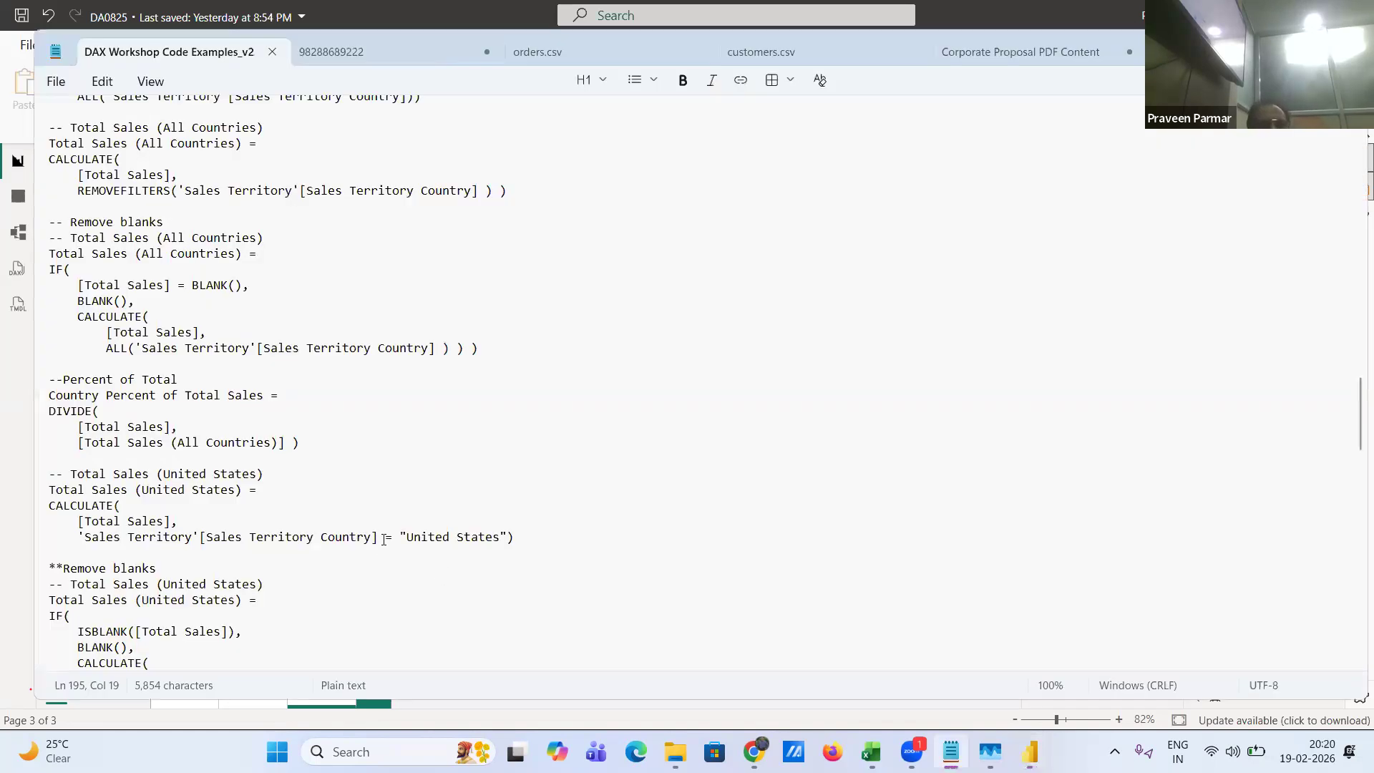
scroll(234, 386, down, 4)
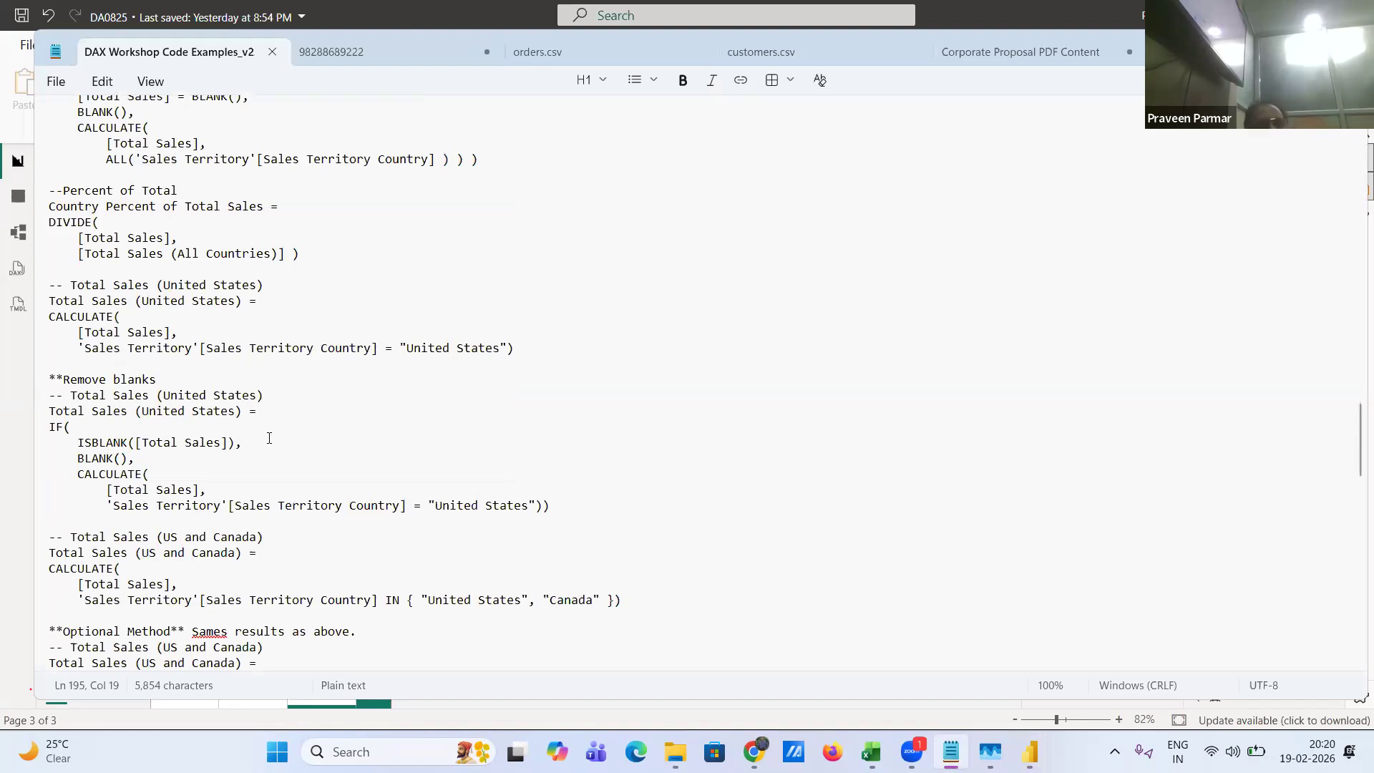
key(alt+Tab)
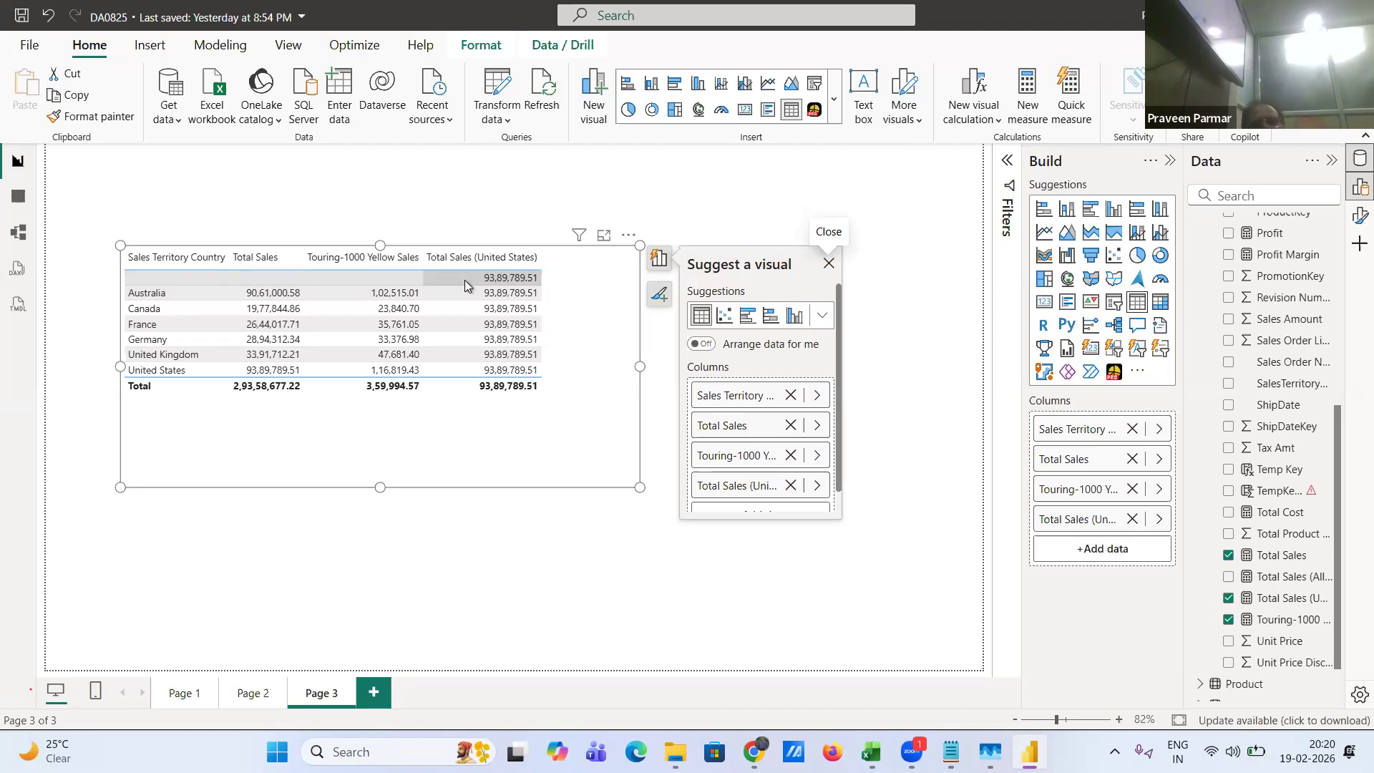
- Compare the table's blank-country row with the Remove blanks version in the Notepad notes, highlight its CALCULATE block, and return to Power BI
key(alt+Tab)
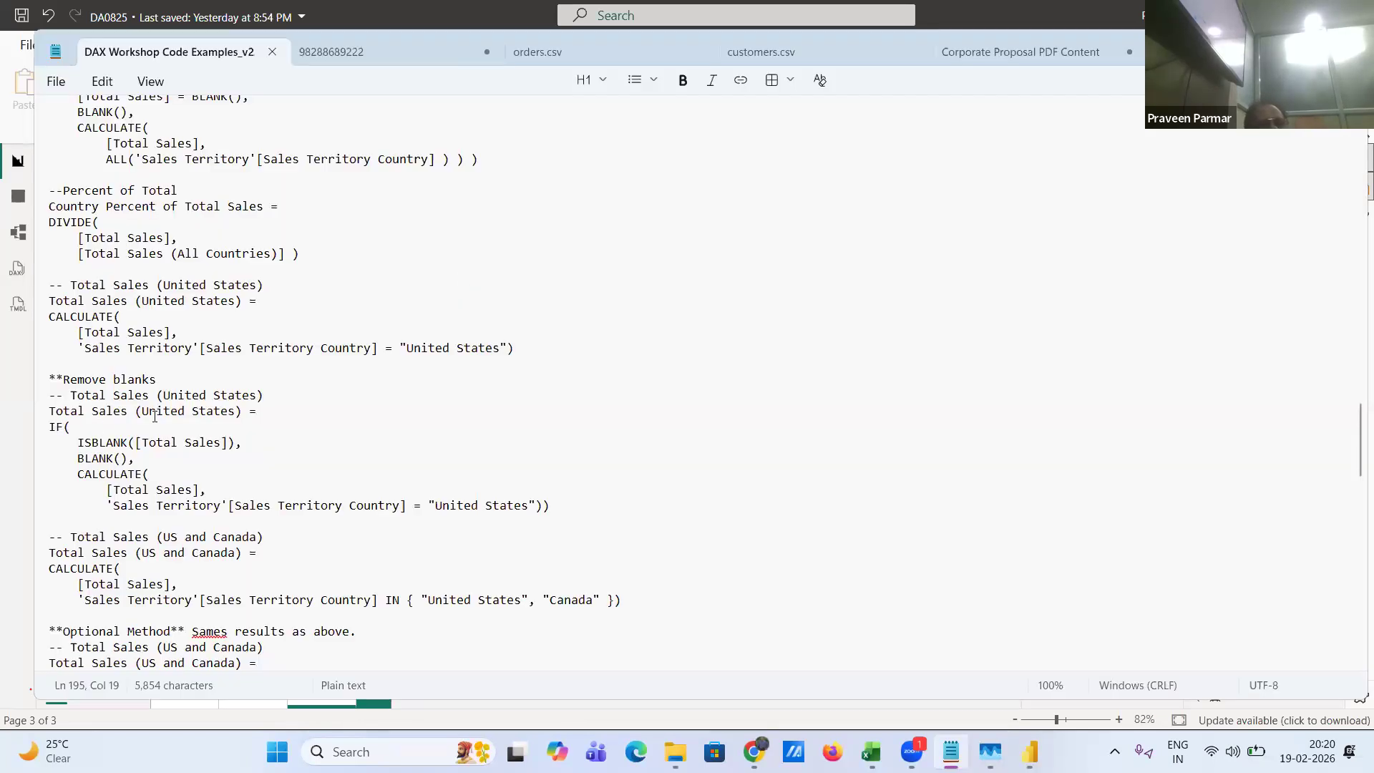
key(alt+Tab)
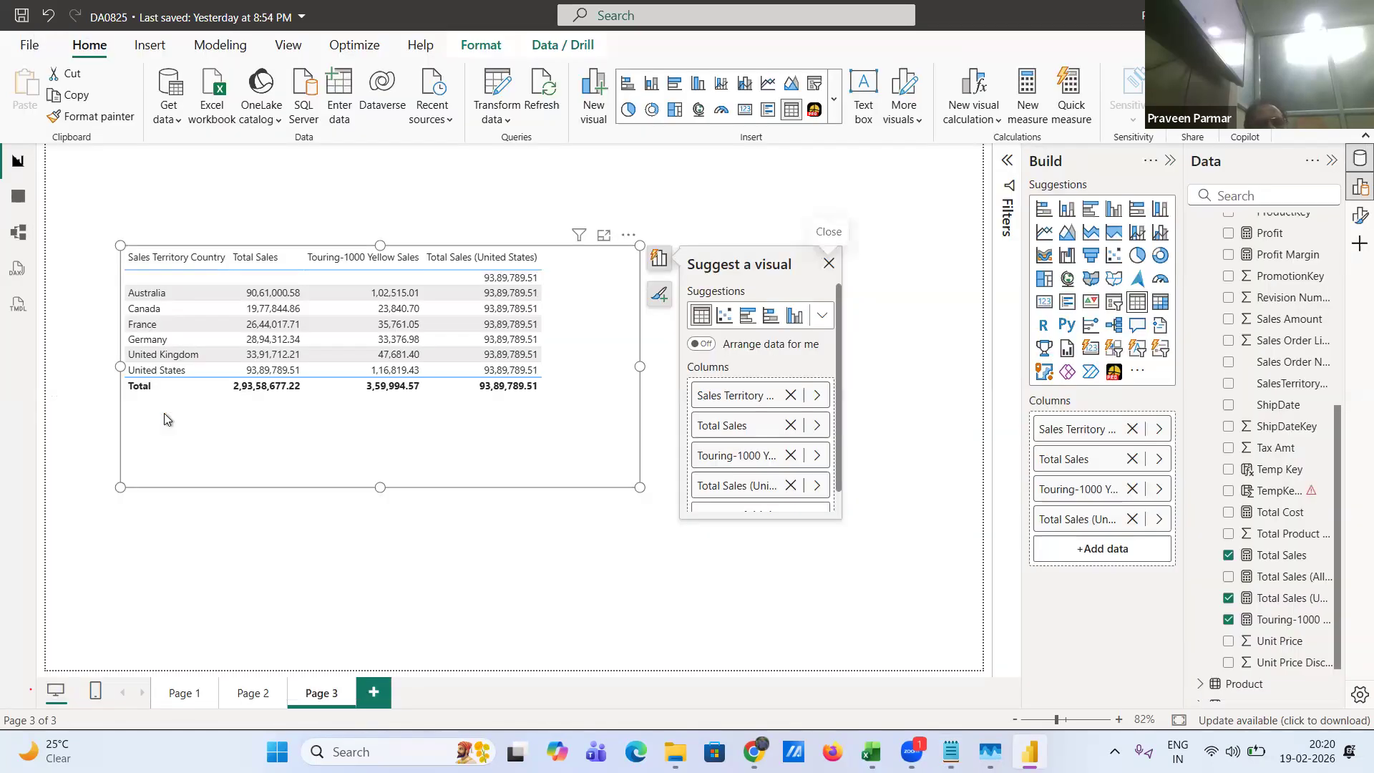
key(alt+Tab)
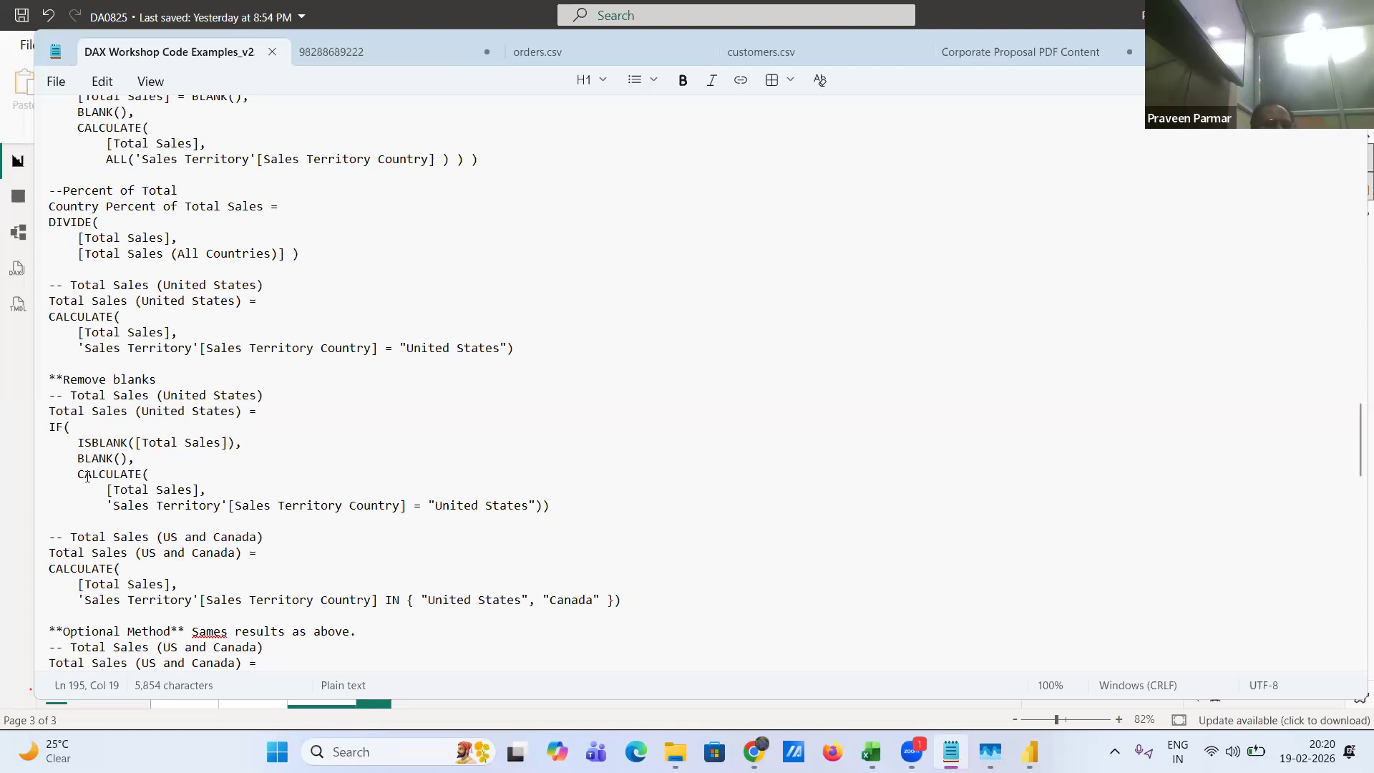
drag(77, 473, 555, 505)
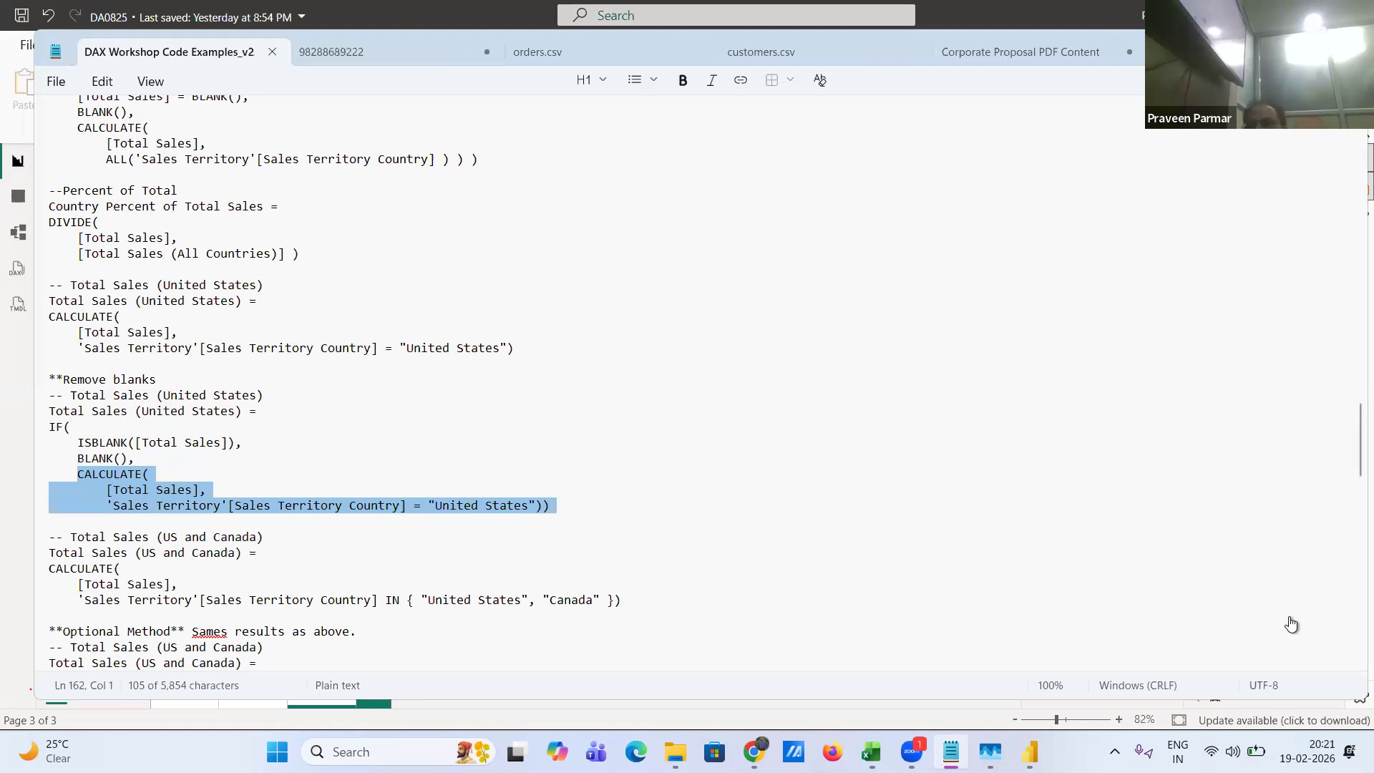
key(alt+Tab)
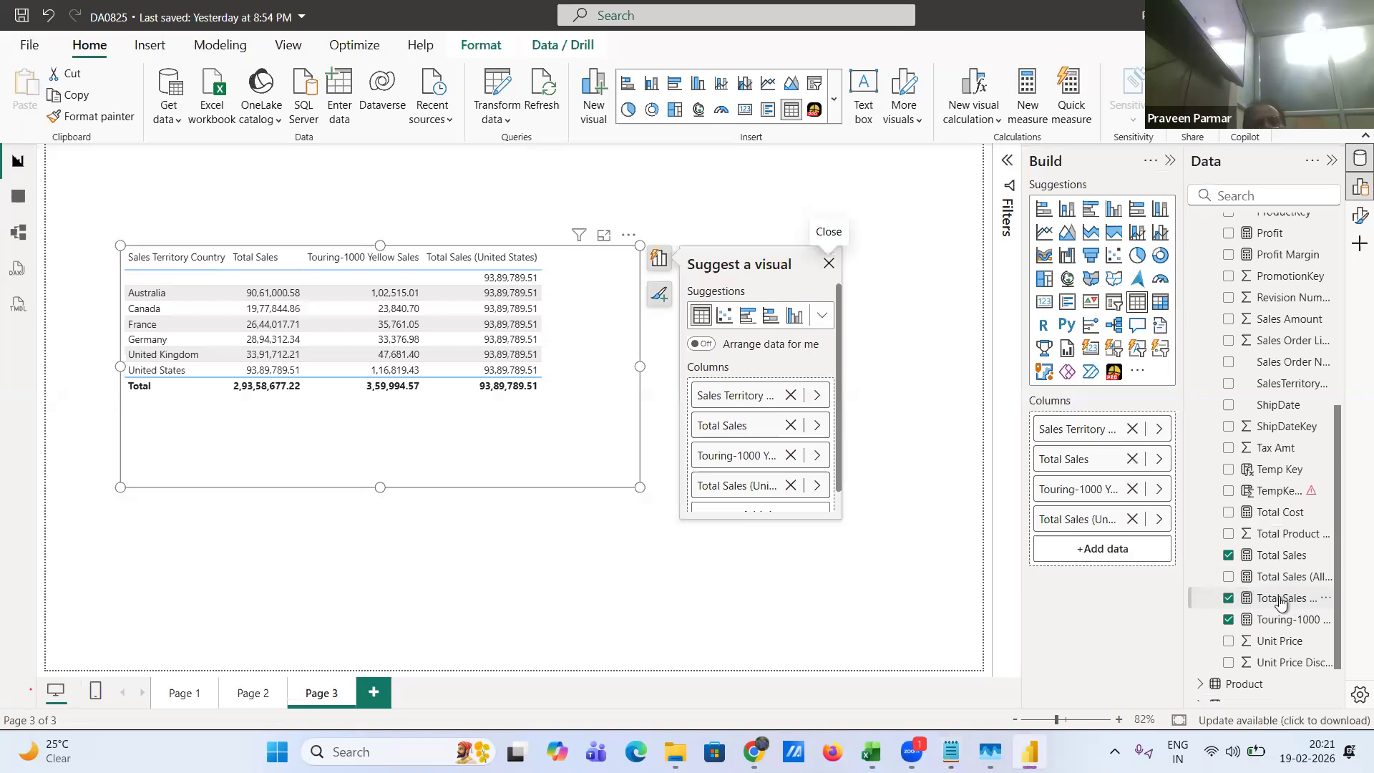
- Open the Total Sales (United States) measure, move CALCULATE below the name with empty lines above it, and indent the function and its arguments
click(1280, 599)
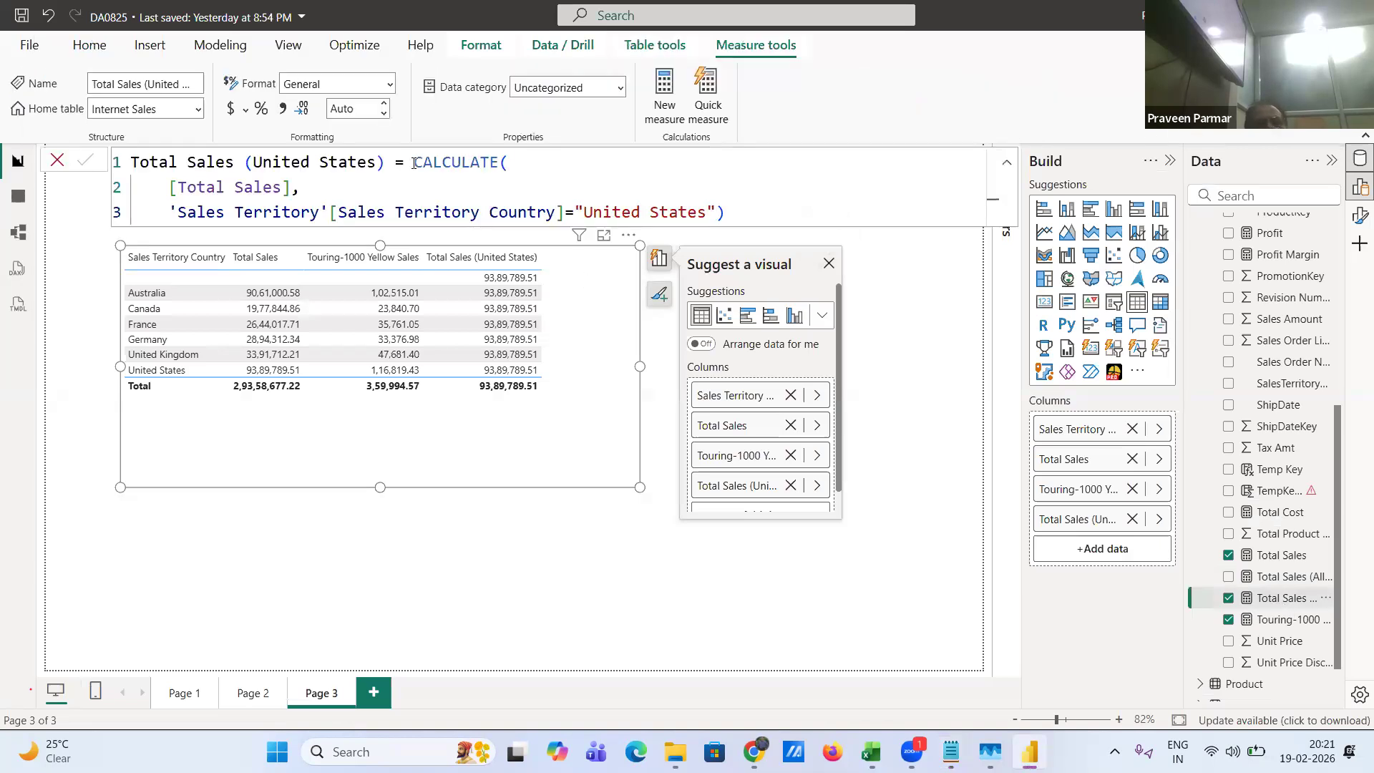
double_click(414, 163)
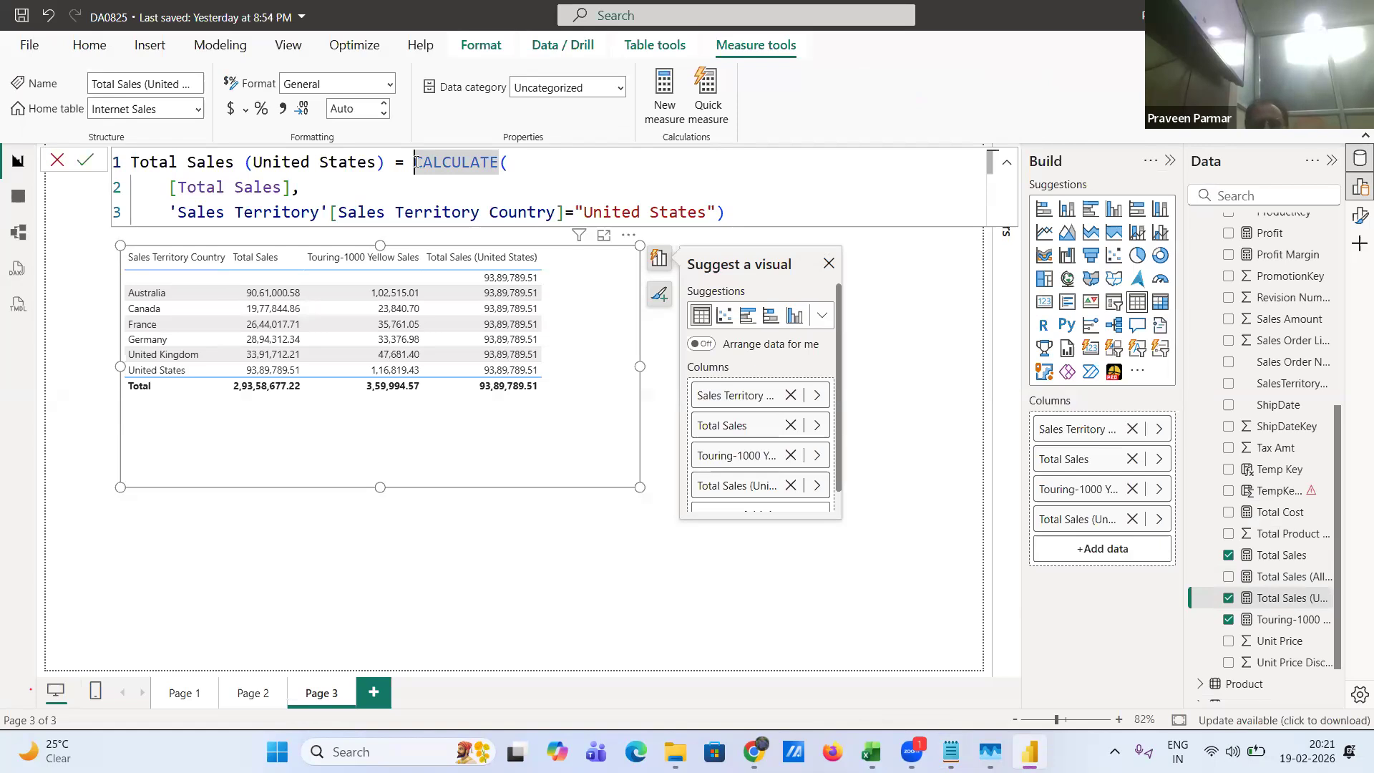
click(416, 162)
key(shift+Return)
key(shift+Return)
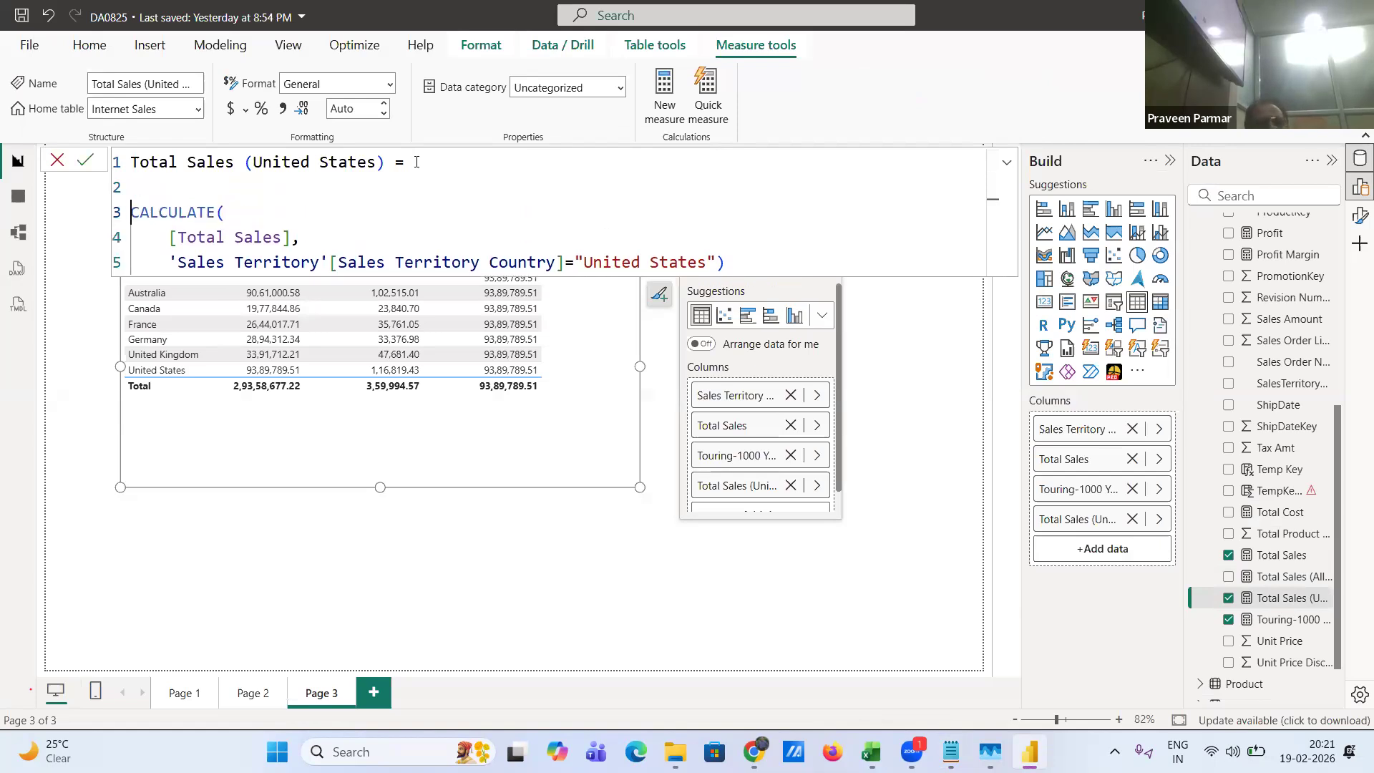
key(shift+Return)
key(Tab)
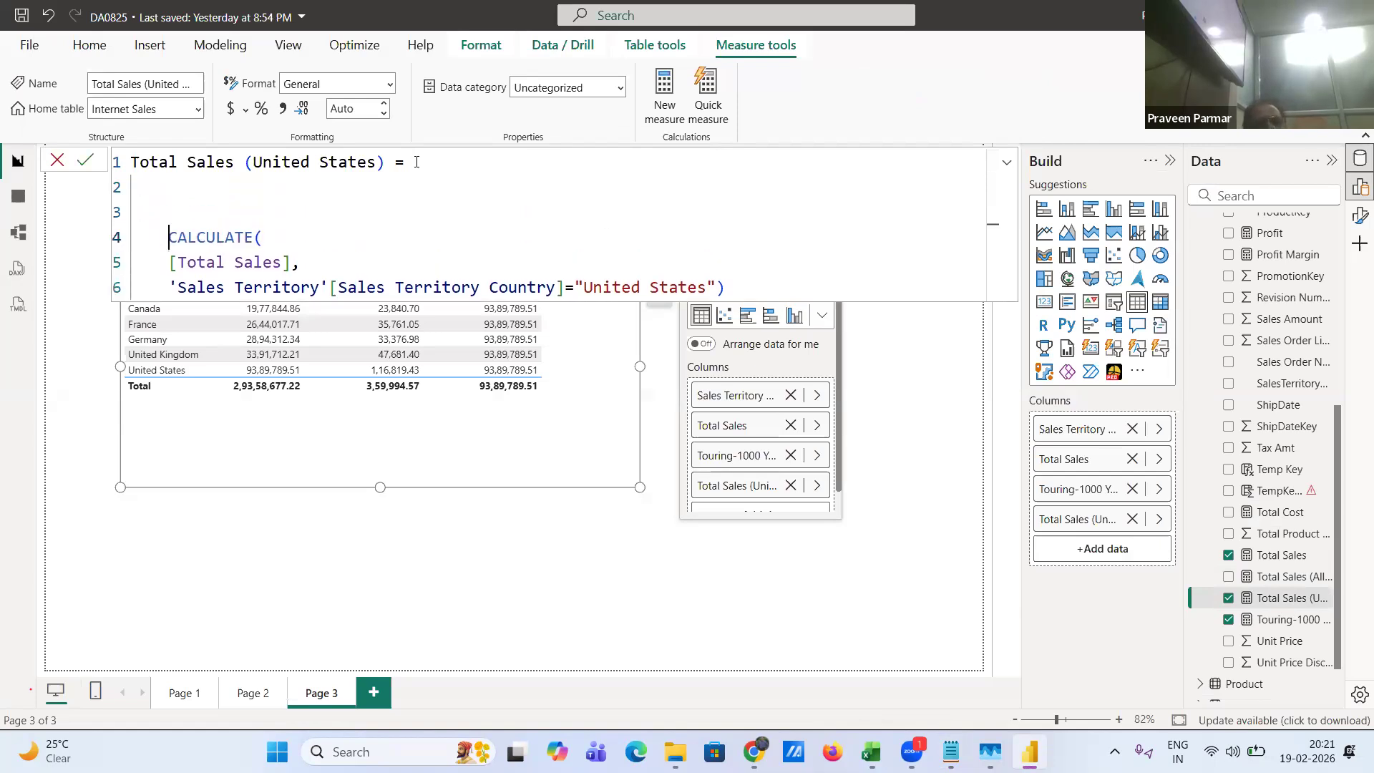
click(169, 261)
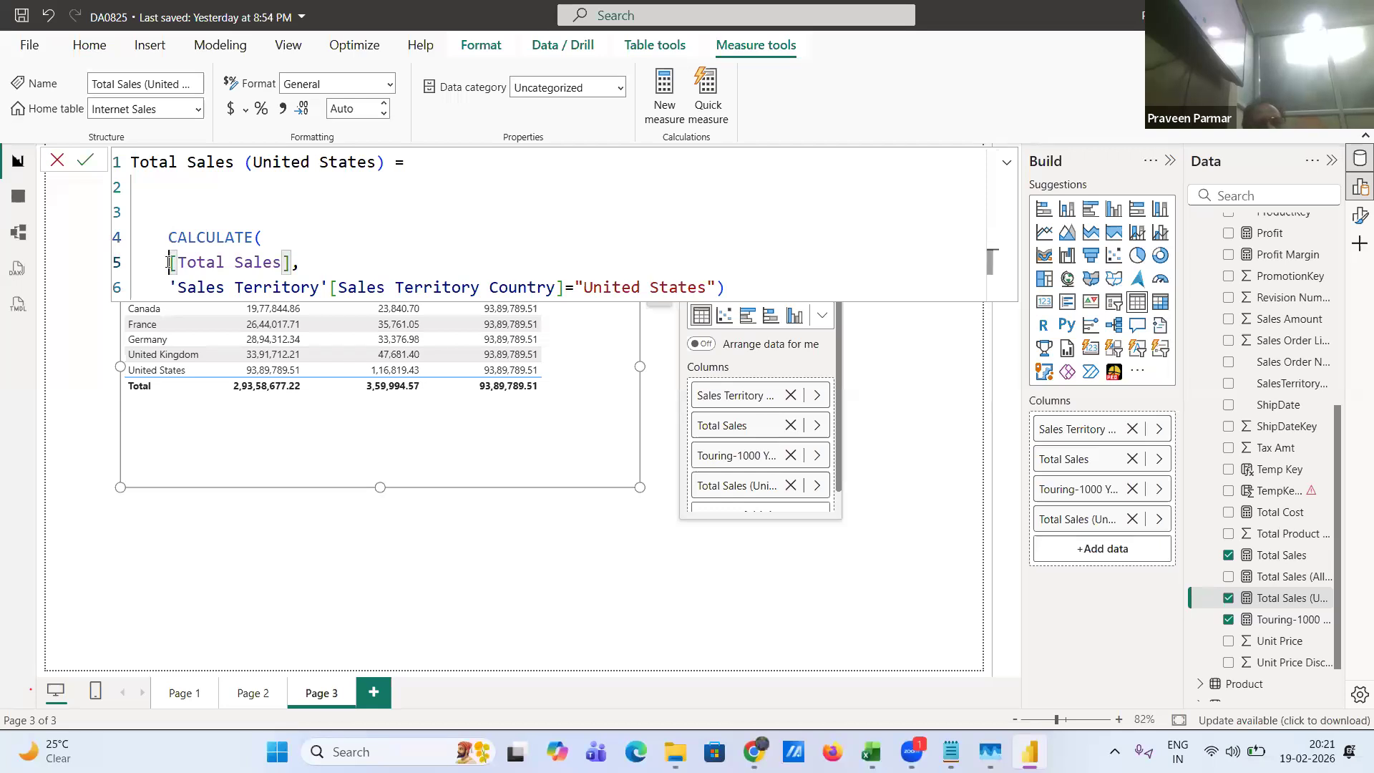
key(Tab)
click(169, 285)
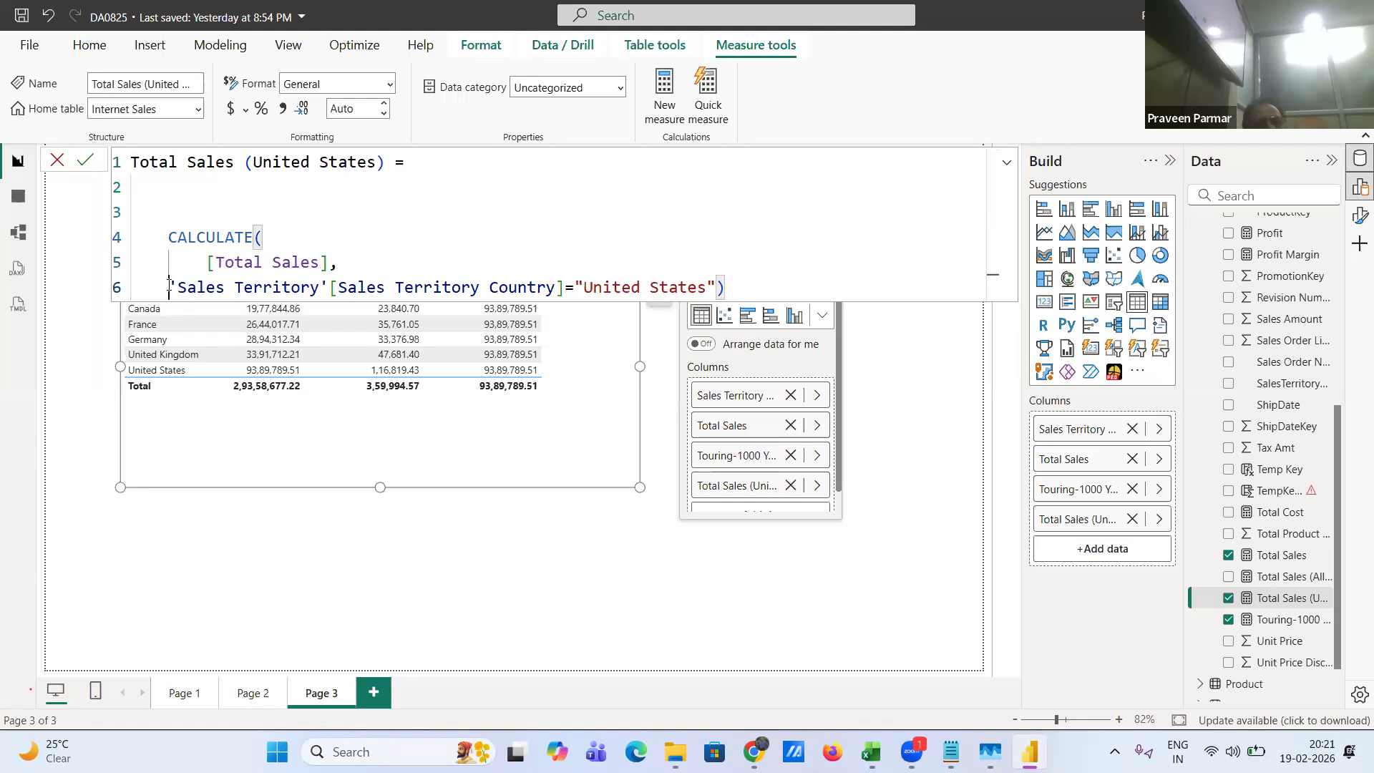
key(Tab)
- Start an IF function on the line below the measure name, above the CALCULATE block
click(169, 193)
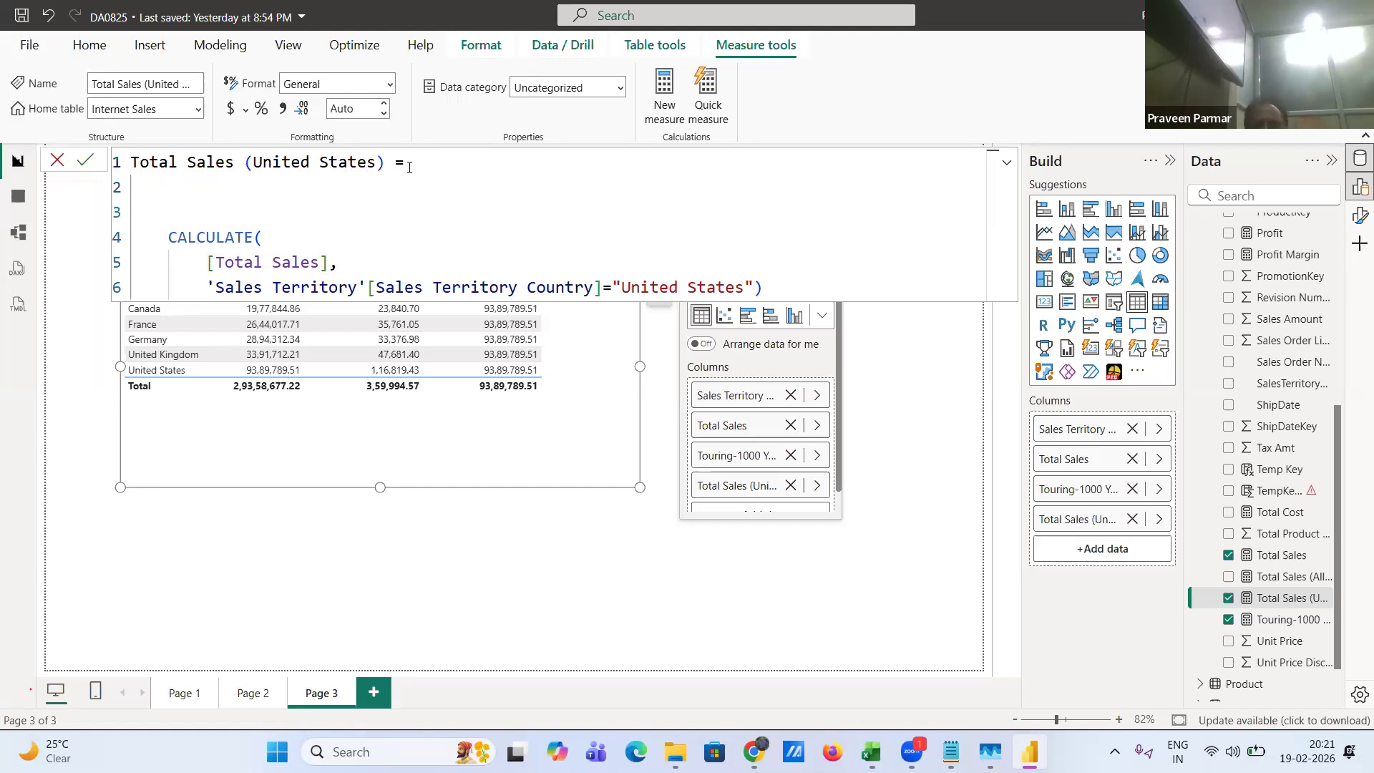
key(shift+Return)
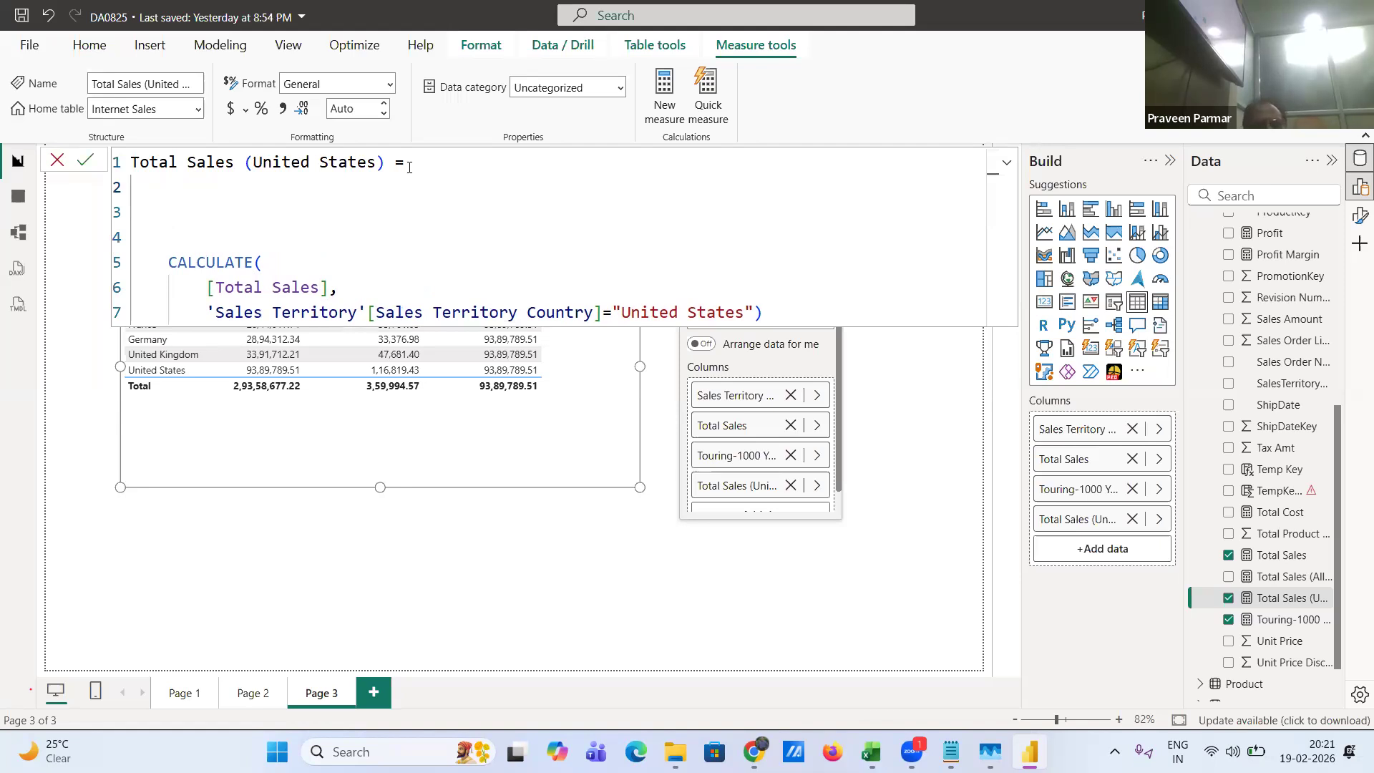
text(if)
key(Tab)
text(tot)
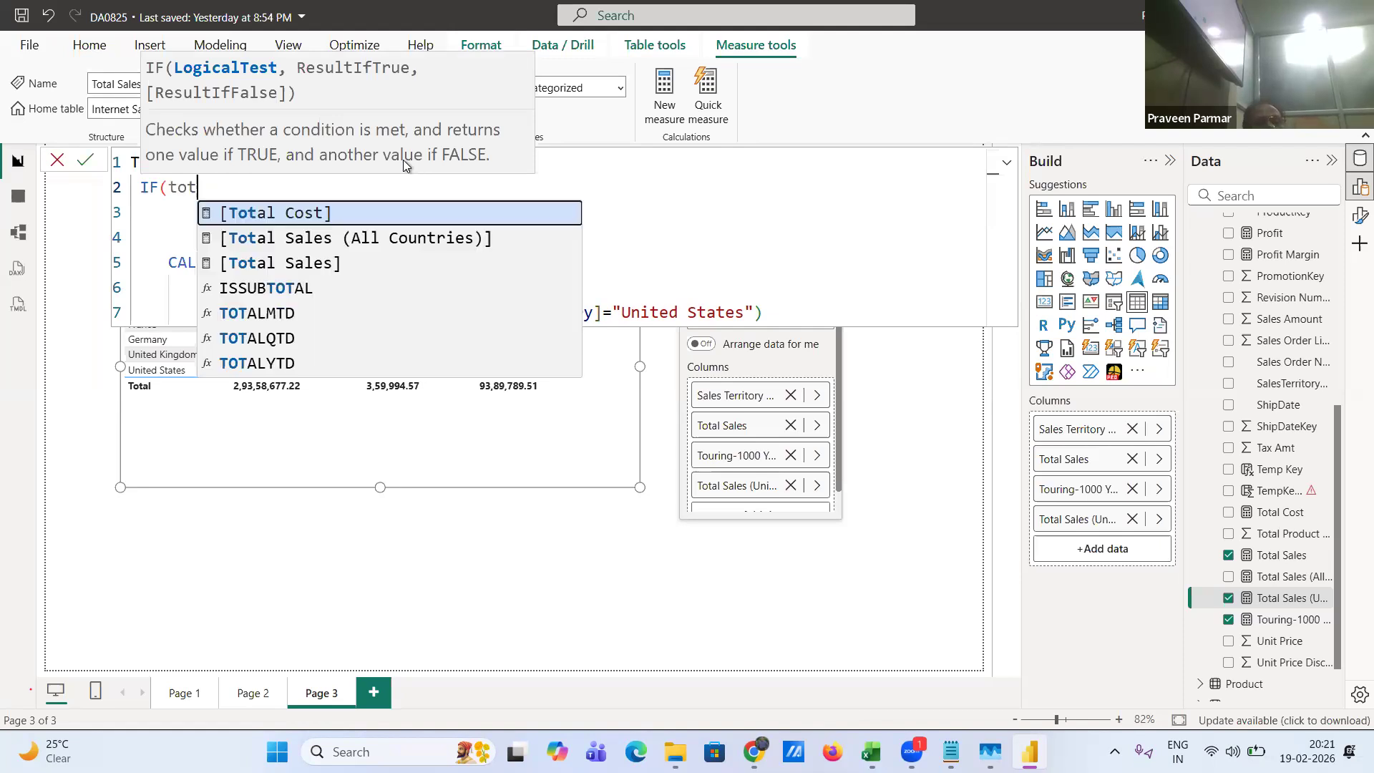
key(Down)
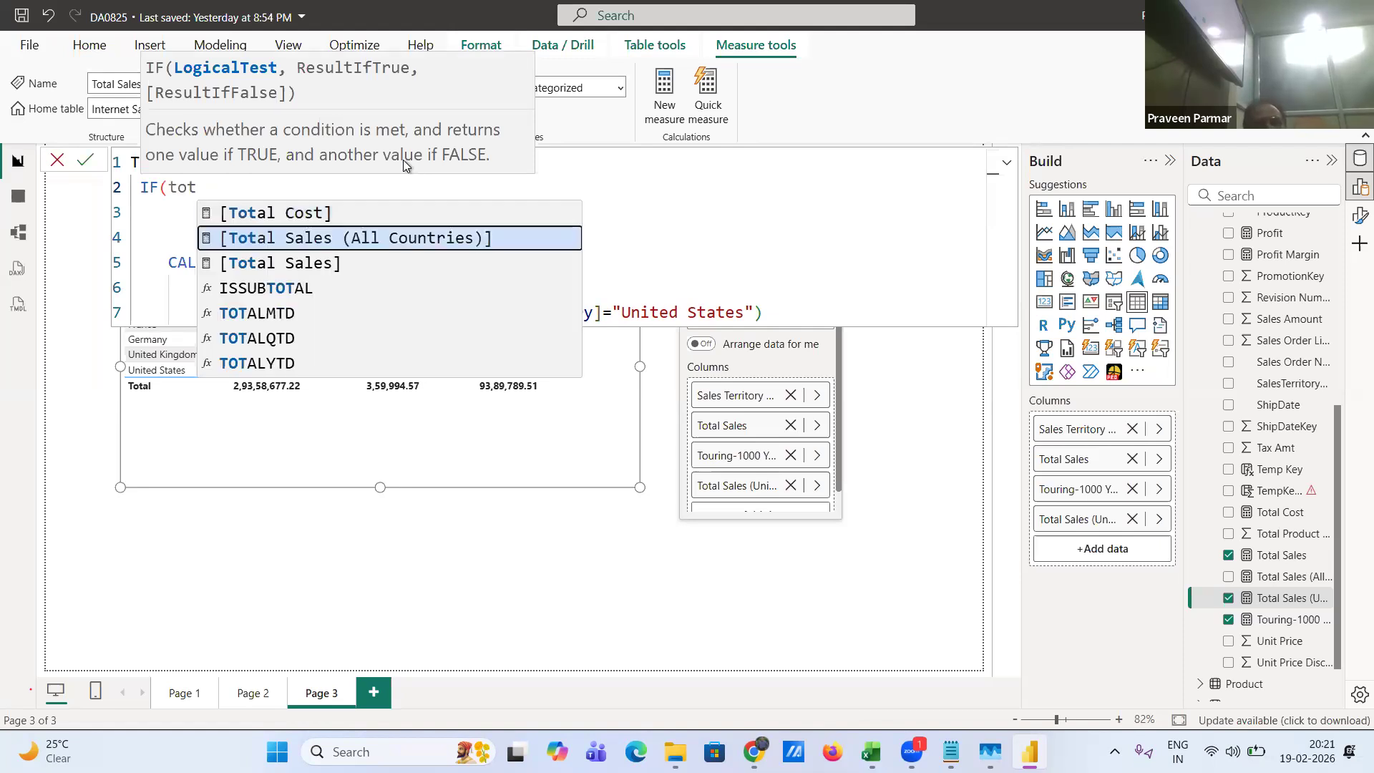
key(Down)
key(Tab)
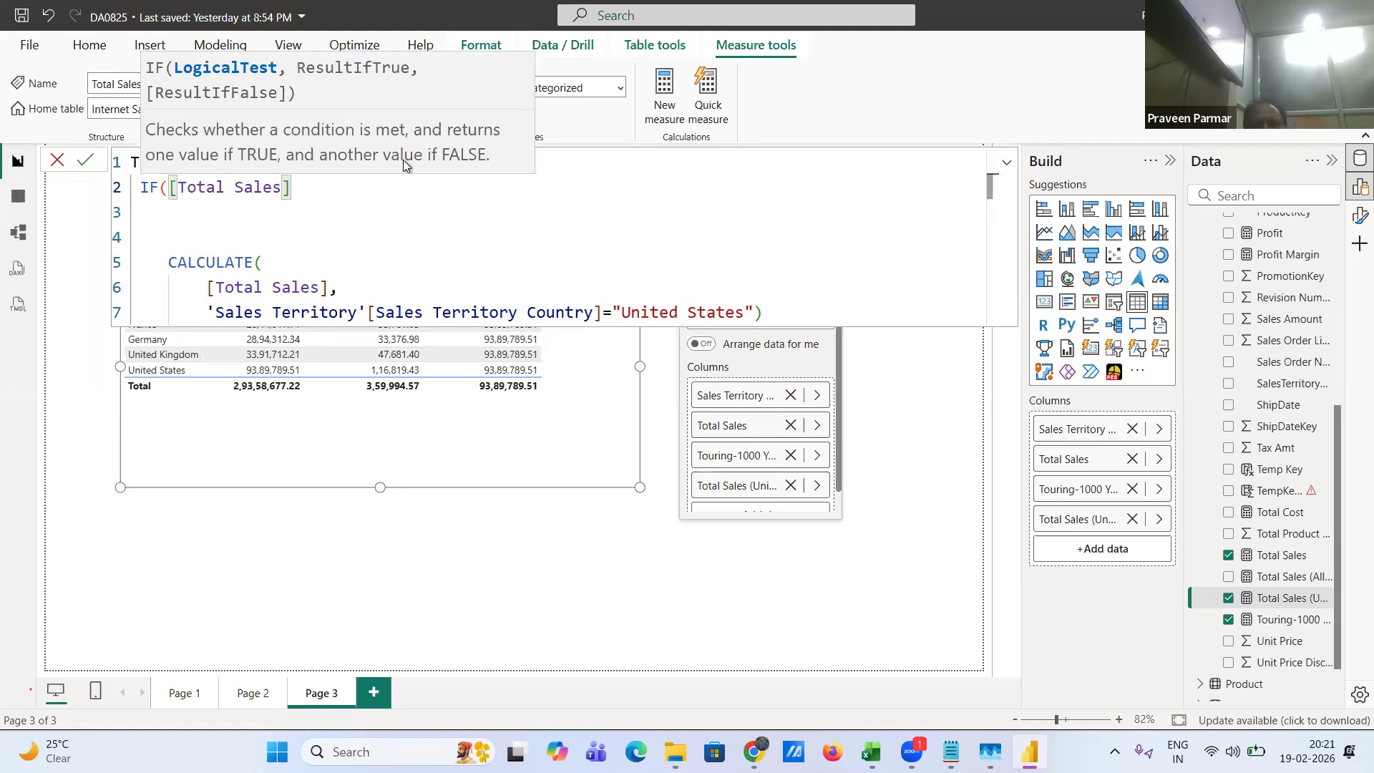
key(alt+Tab)
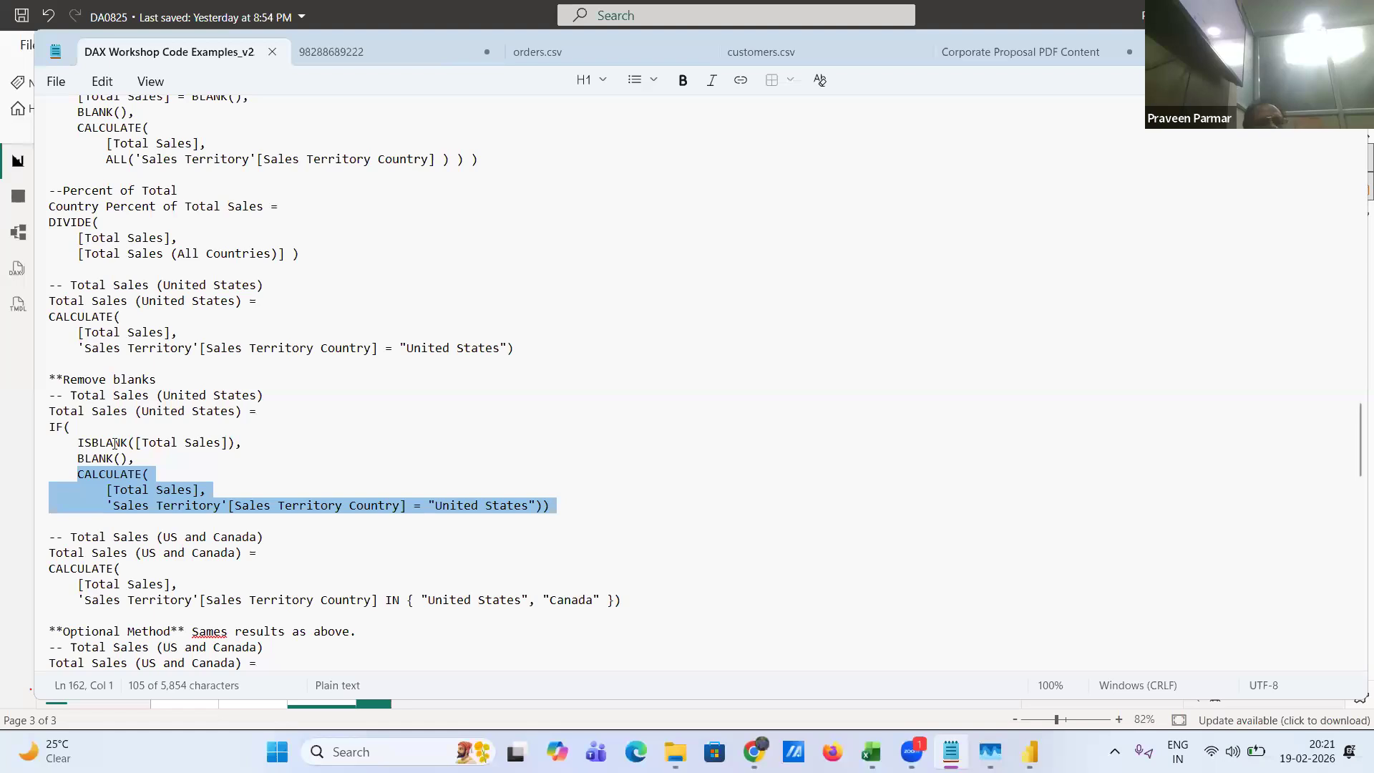
key(alt+Tab)
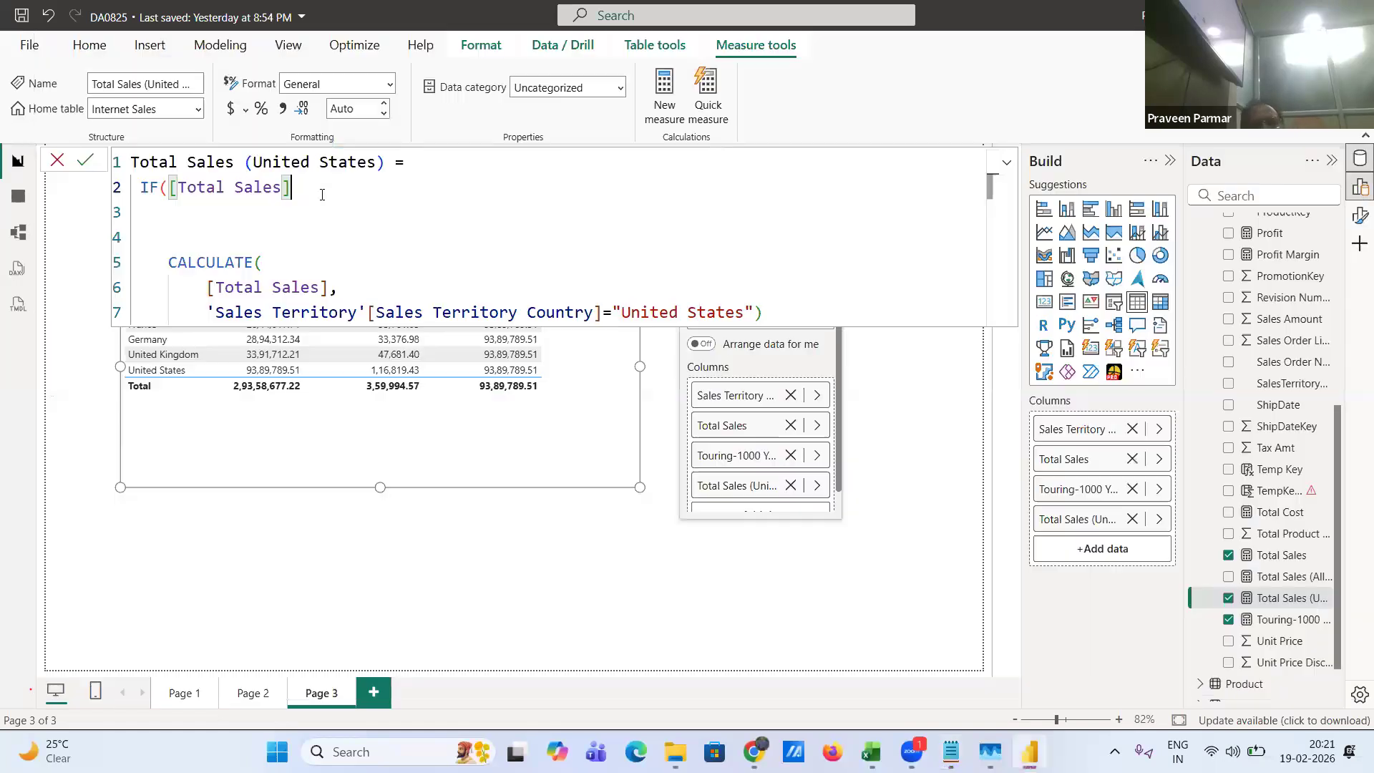
key(BackSpace)
key(BackSpace)
key(BackSpace)
key(BackSpace)
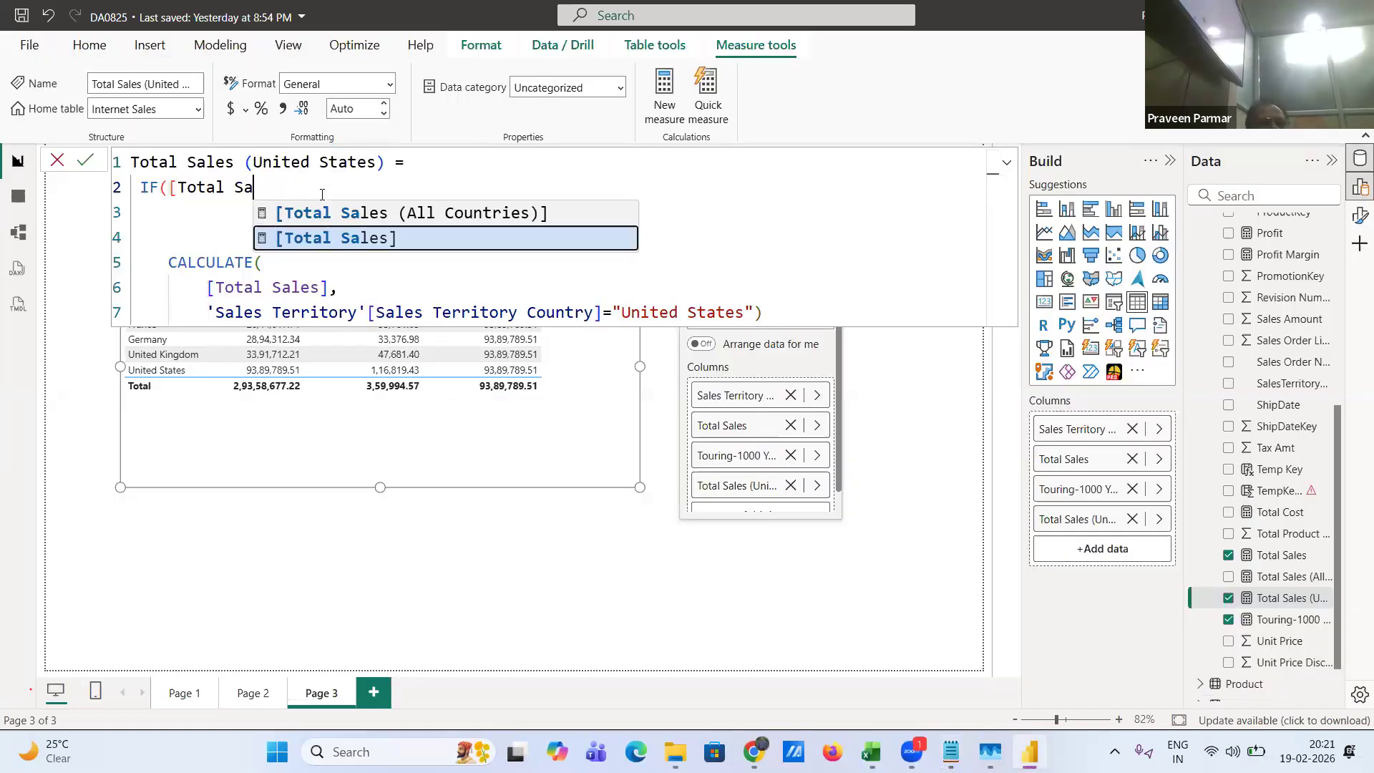
key(BackSpace)
key(BackSpace)
key(BackSpace)
key(BackSpace)
key(BackSpace)
key(BackSpace)
key(BackSpace)
key(BackSpace)
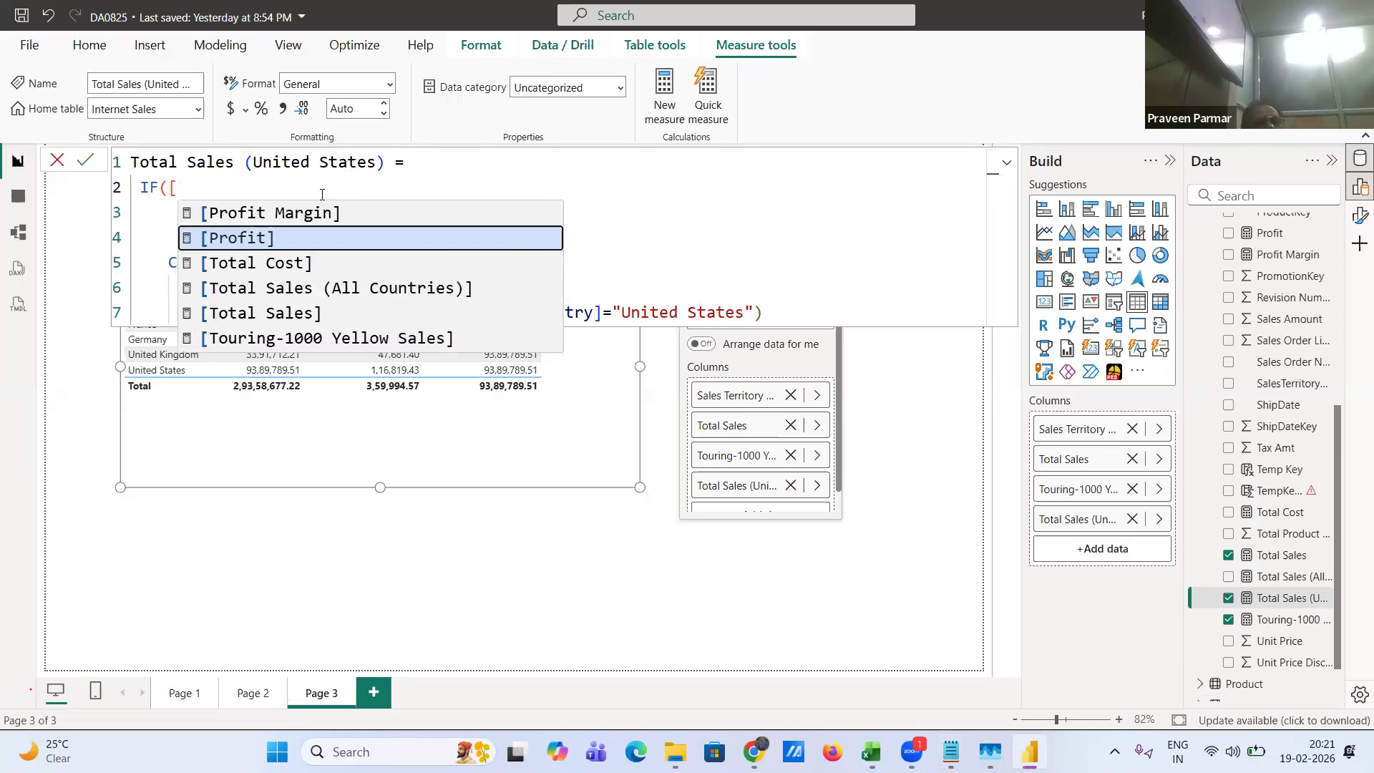
key(BackSpace)
- Enter ISBLANK([Total Sales]) as the IF function's logical test, followed by a comma
text(isb)
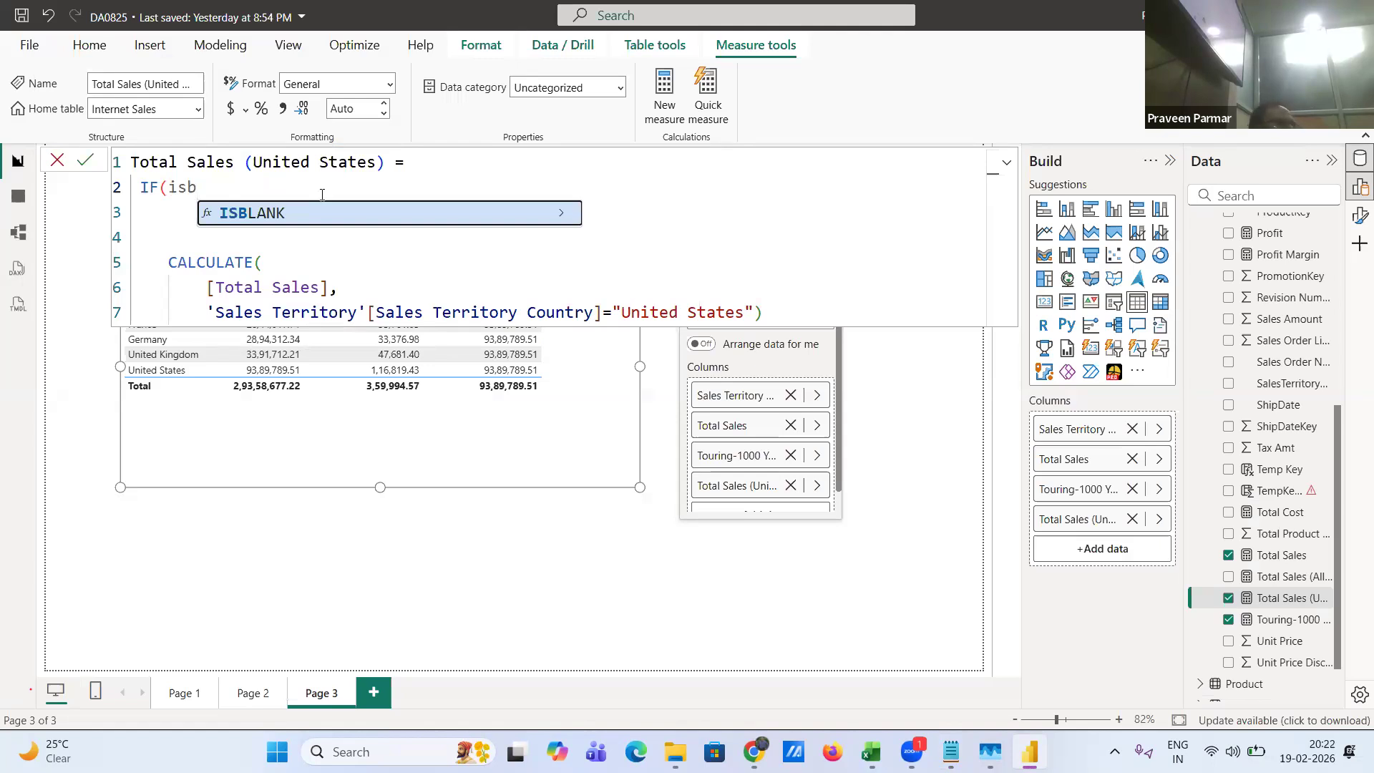
key(Tab)
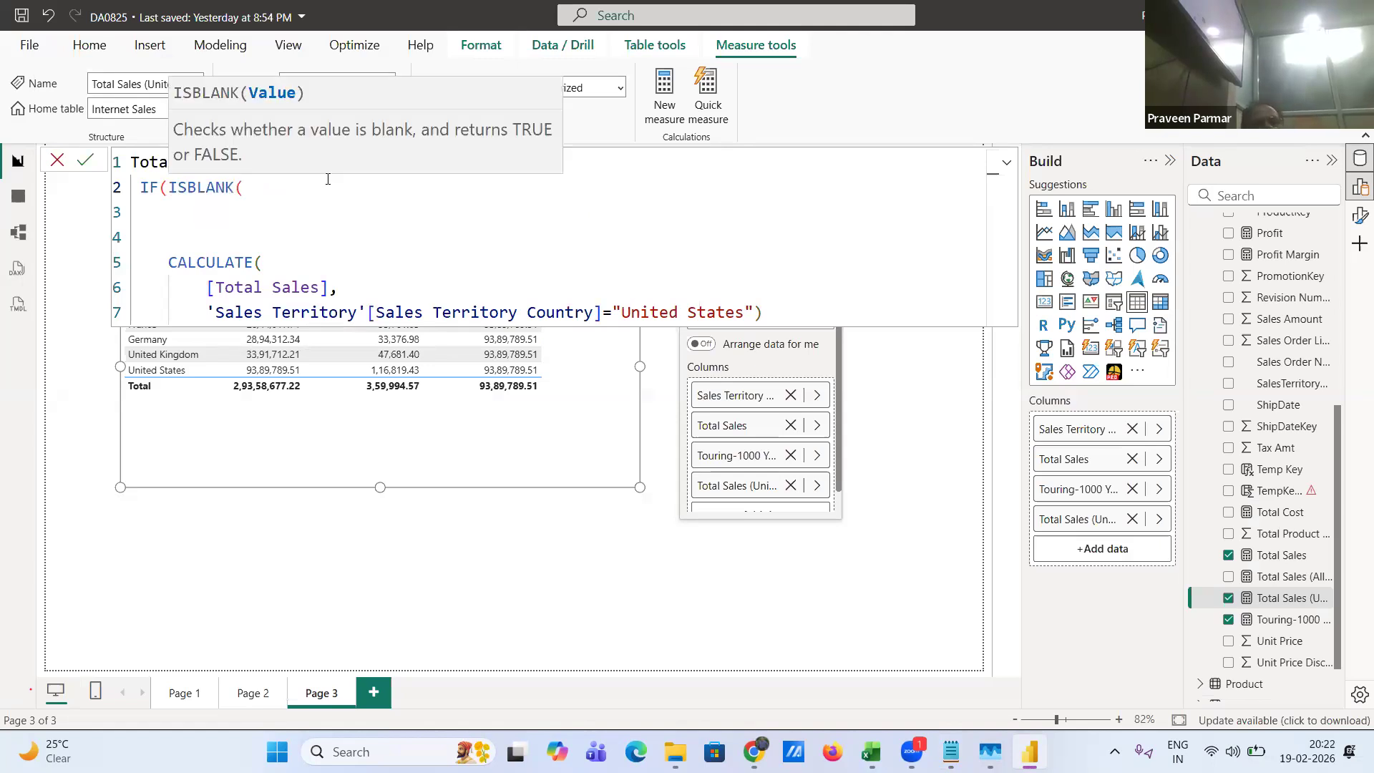
text(tot)
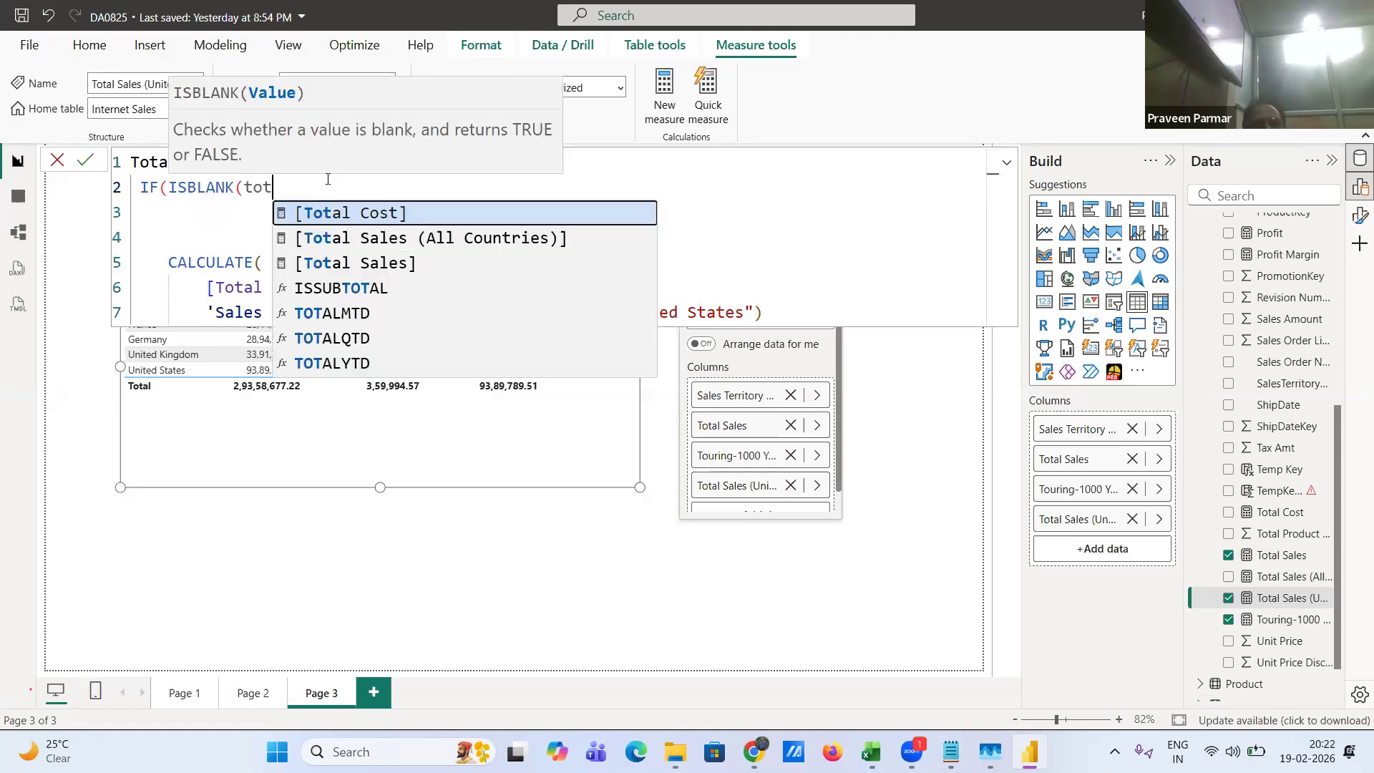
key(Down)
key(Down)
key(Tab)
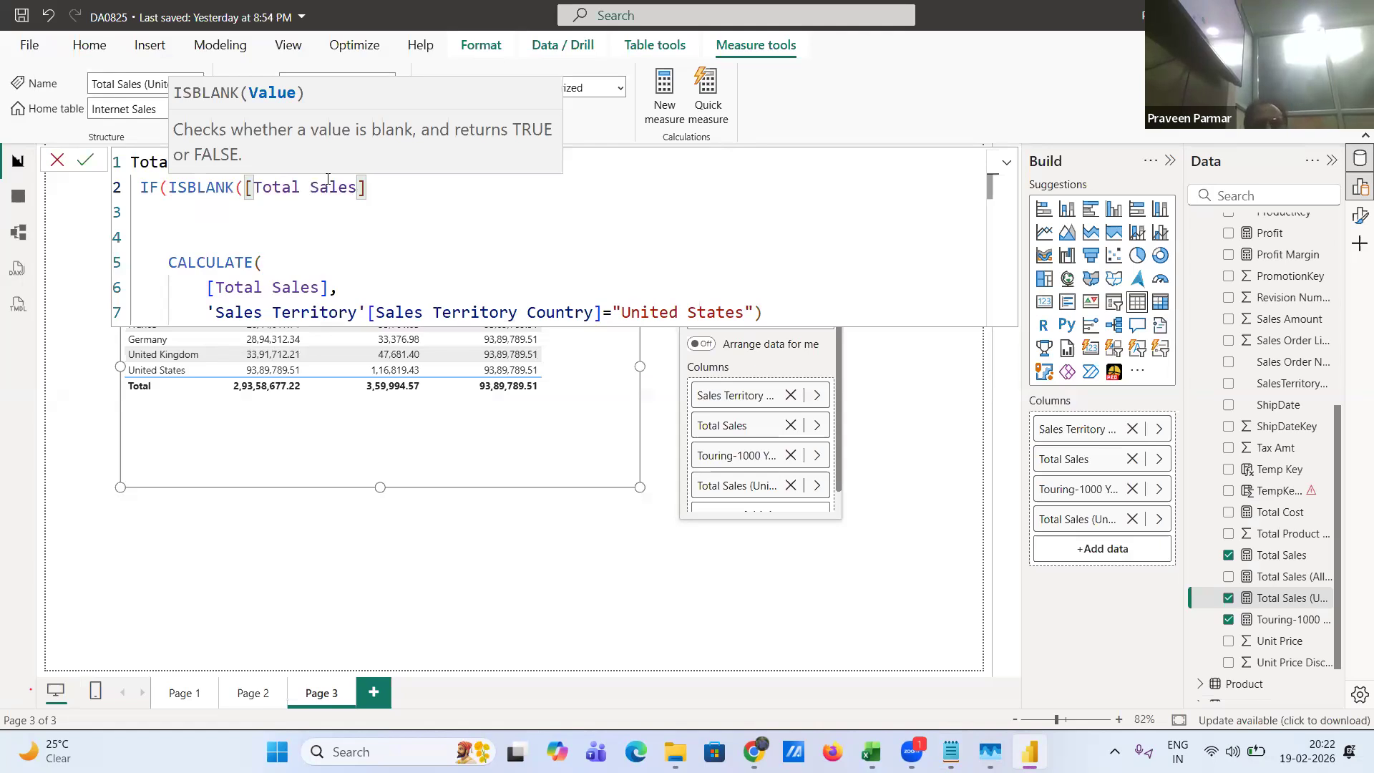
text())
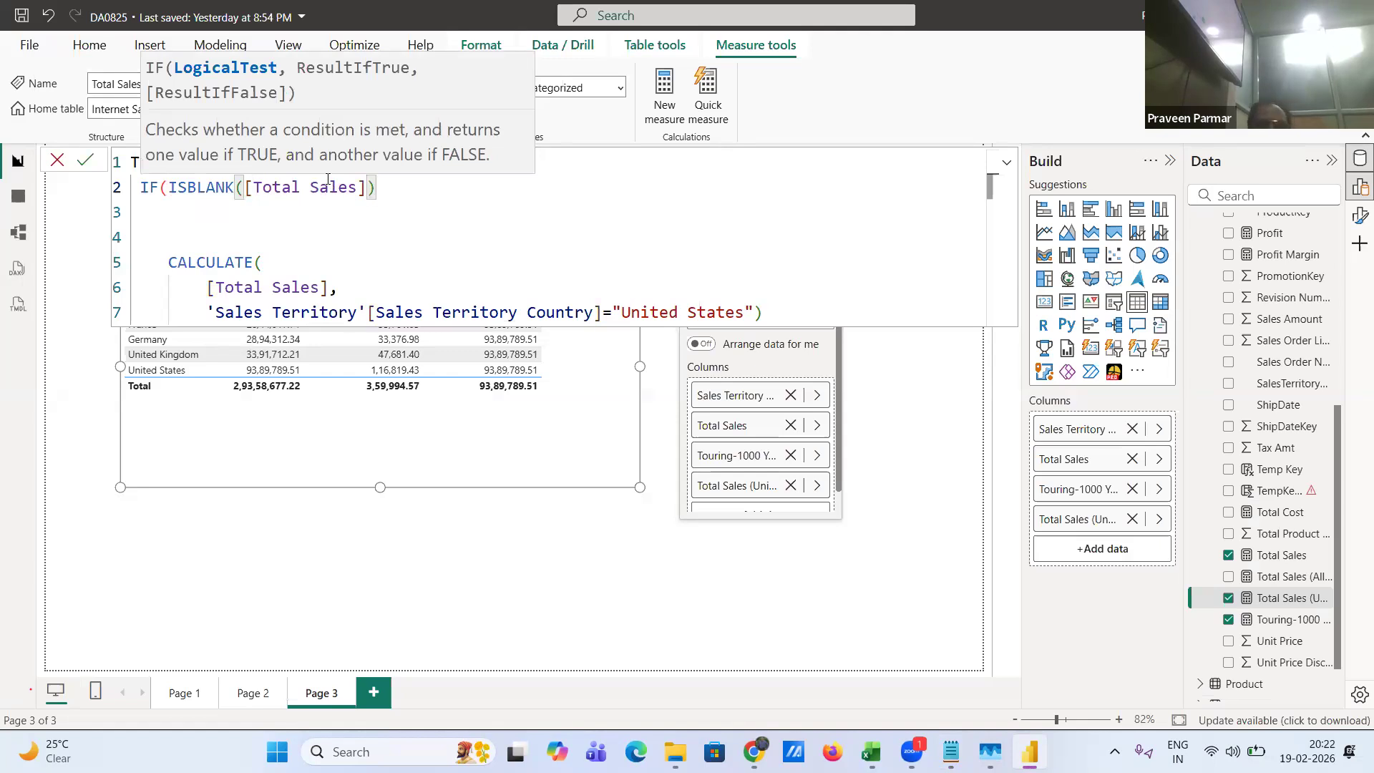
text(,)
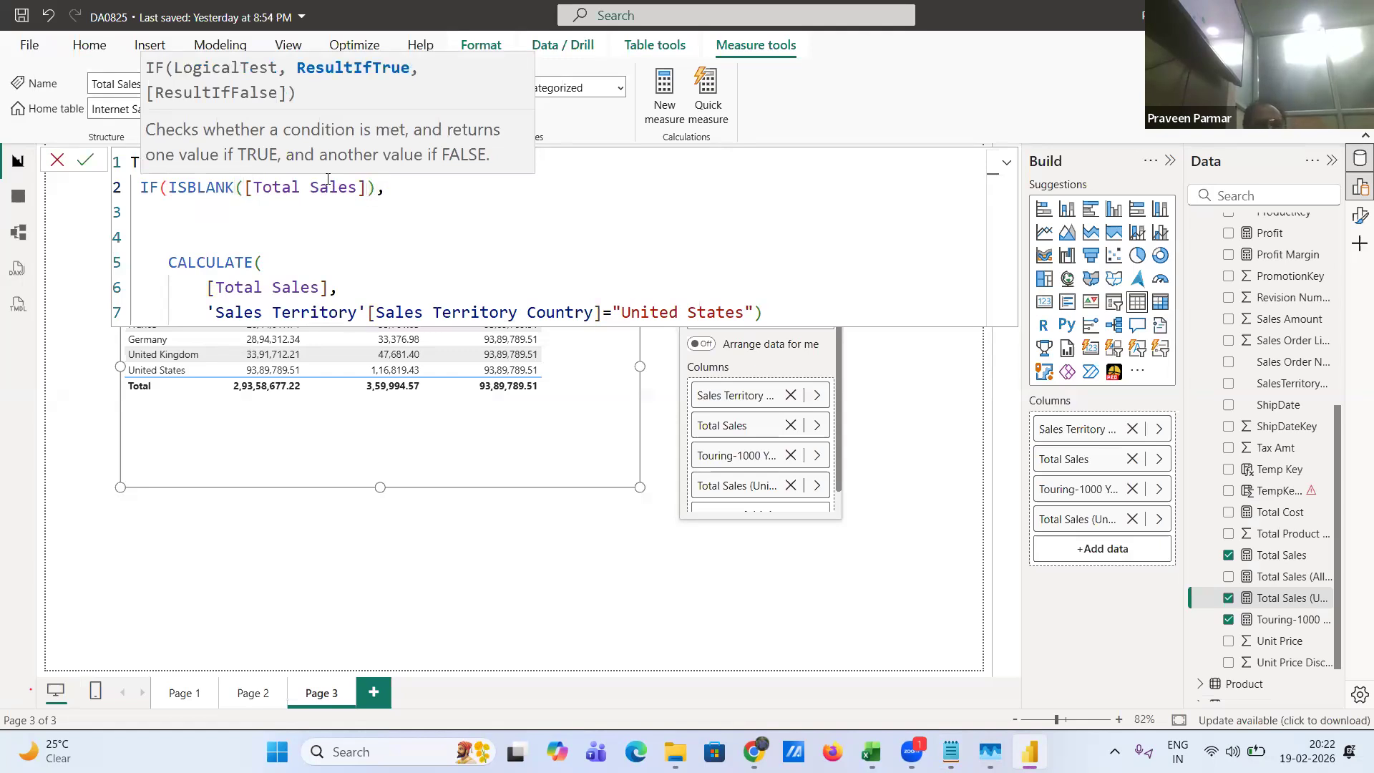
- Return BLANK() when the test is true, use the CALCULATE block as the false result, remove the empty lines, and commit the measure
text( Bla)
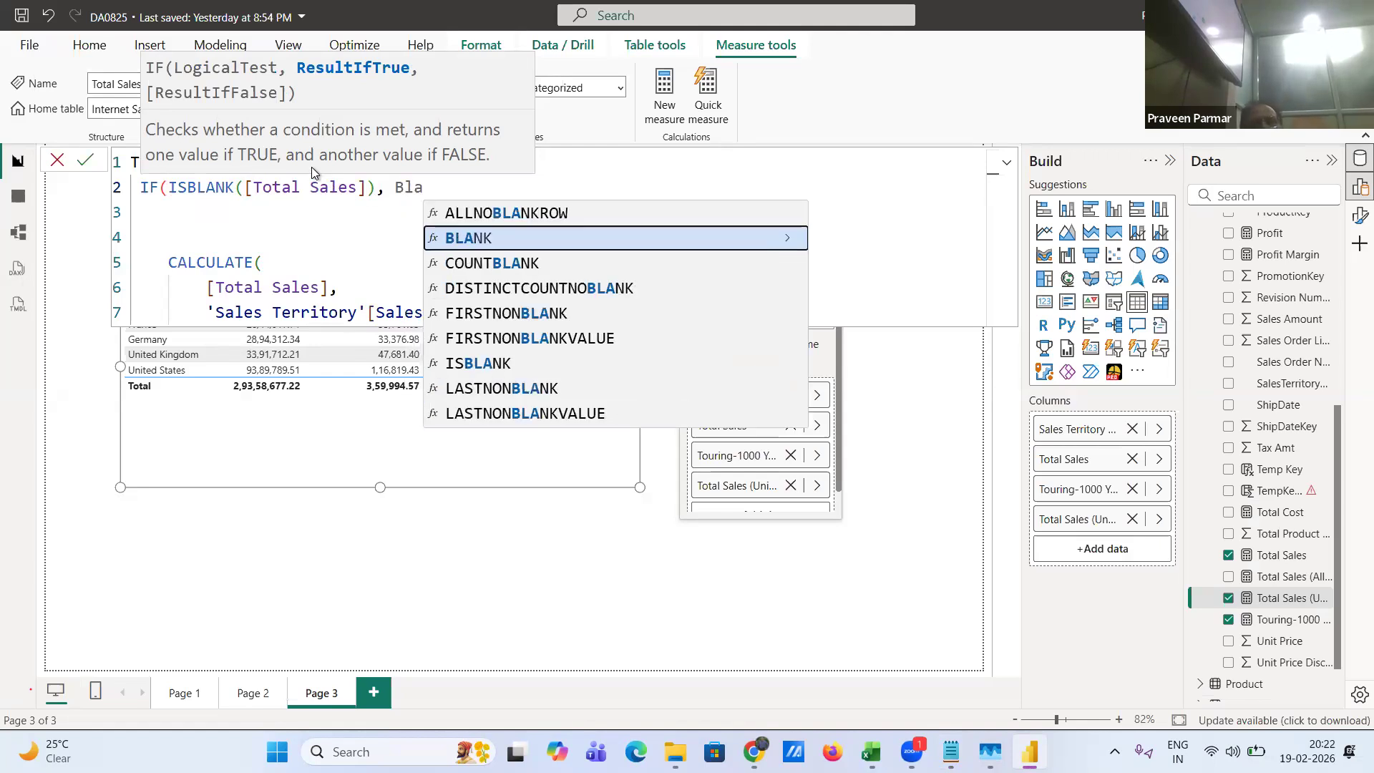
key(Tab)
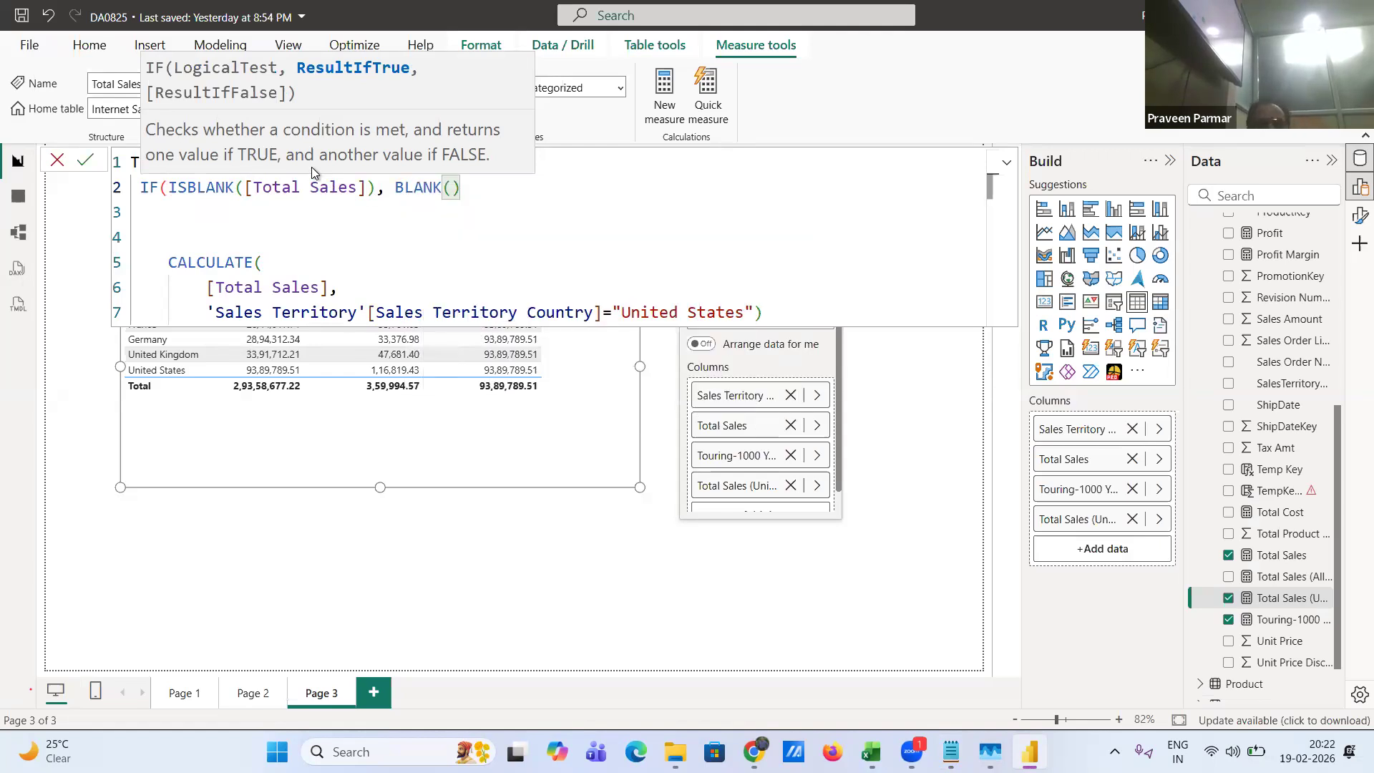
text(,)
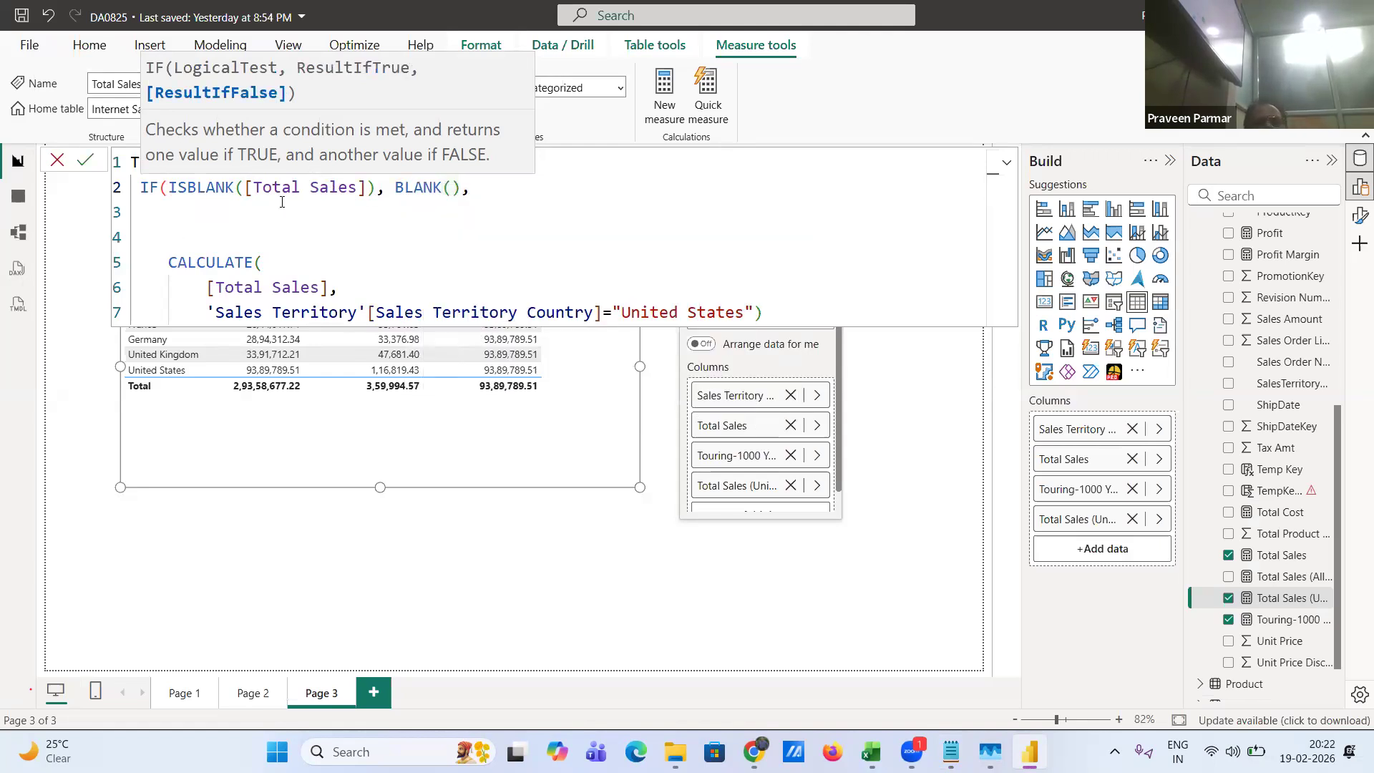
key(Delete)
key(Delete)
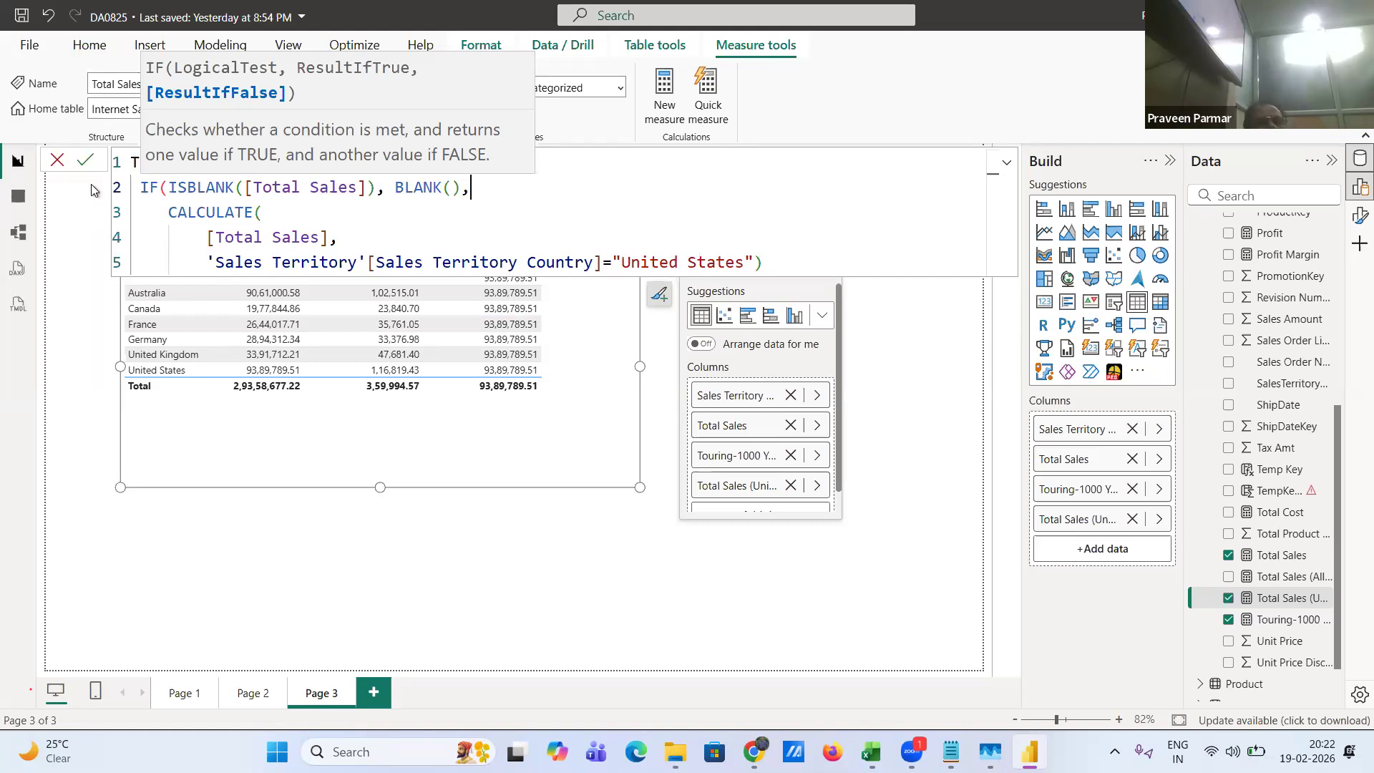
click(85, 161)
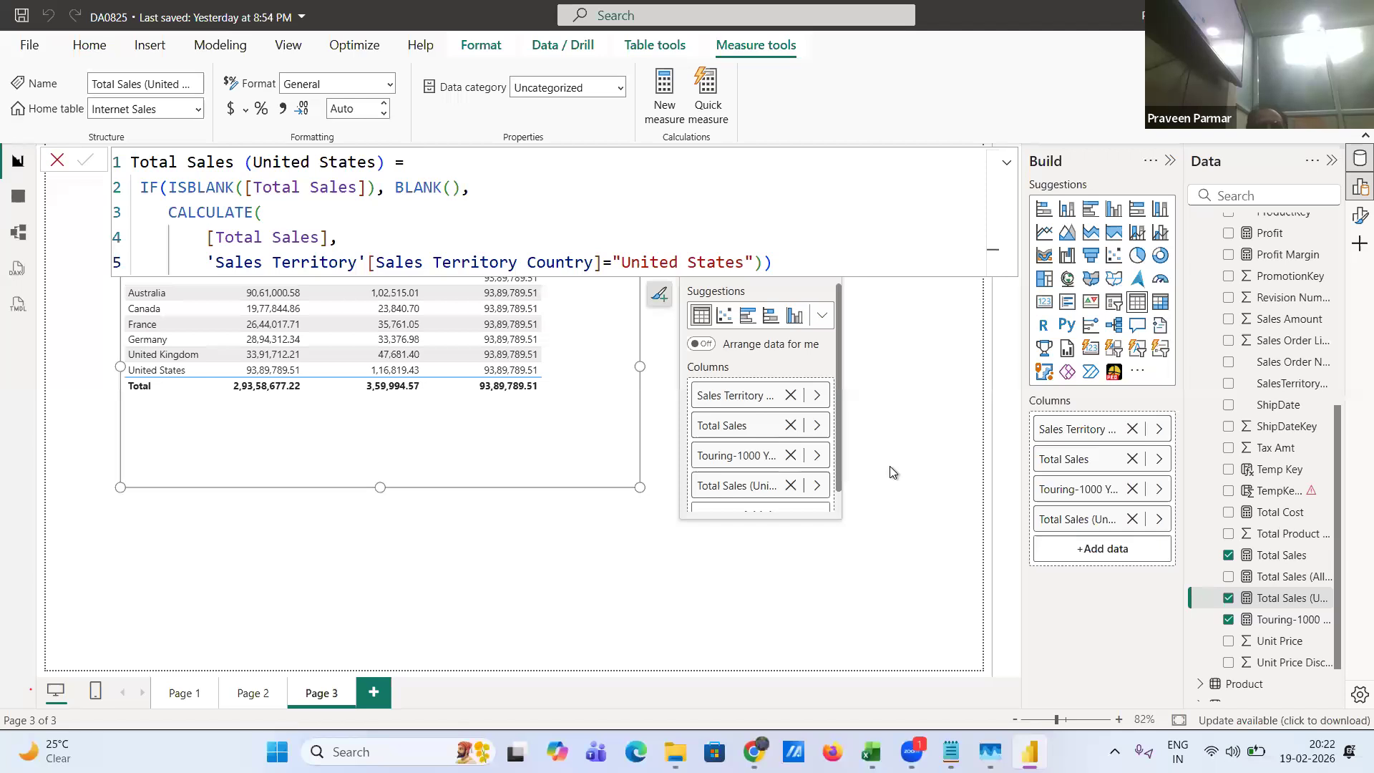
- Inspect the updated sales-by-country table and review the ISBLANK test and BLANK() result in the Total Sales (United States) formula
click(571, 288)
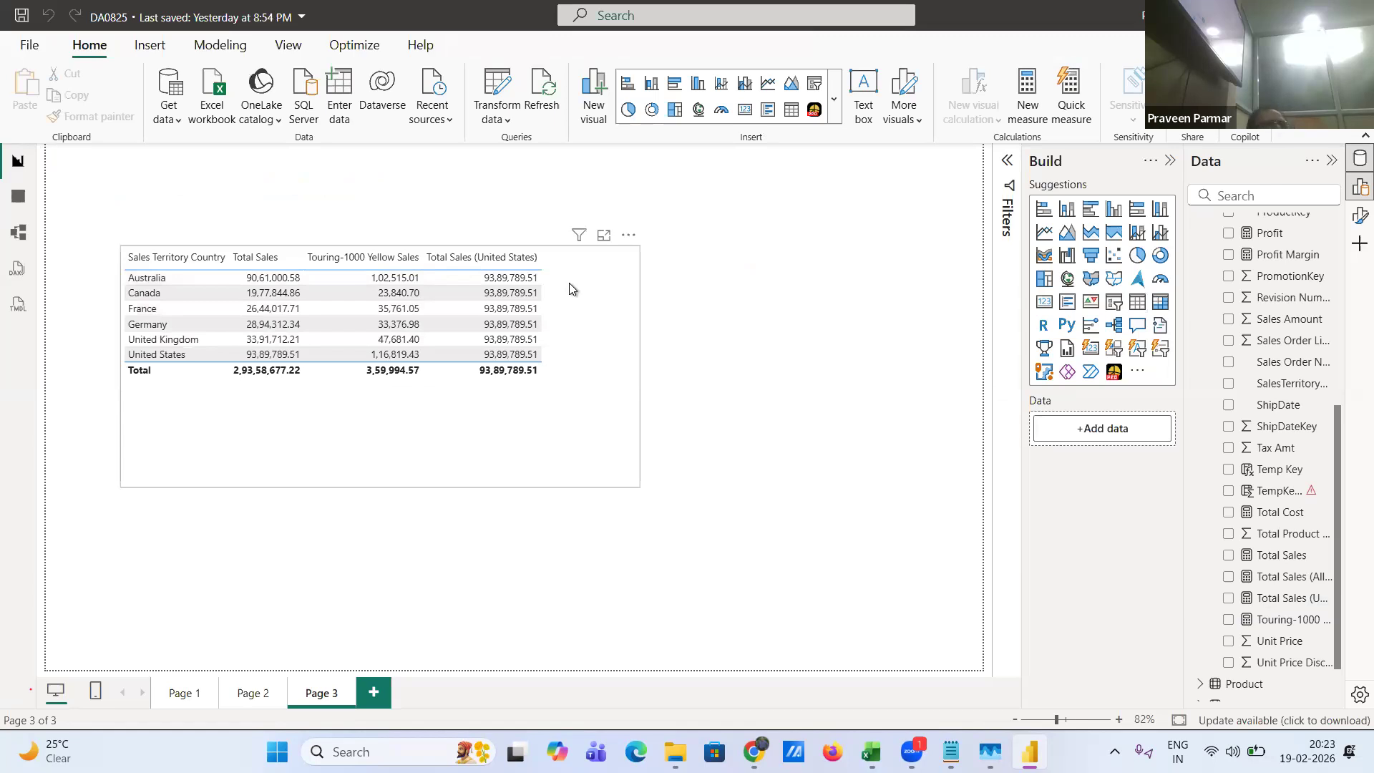
click(1277, 602)
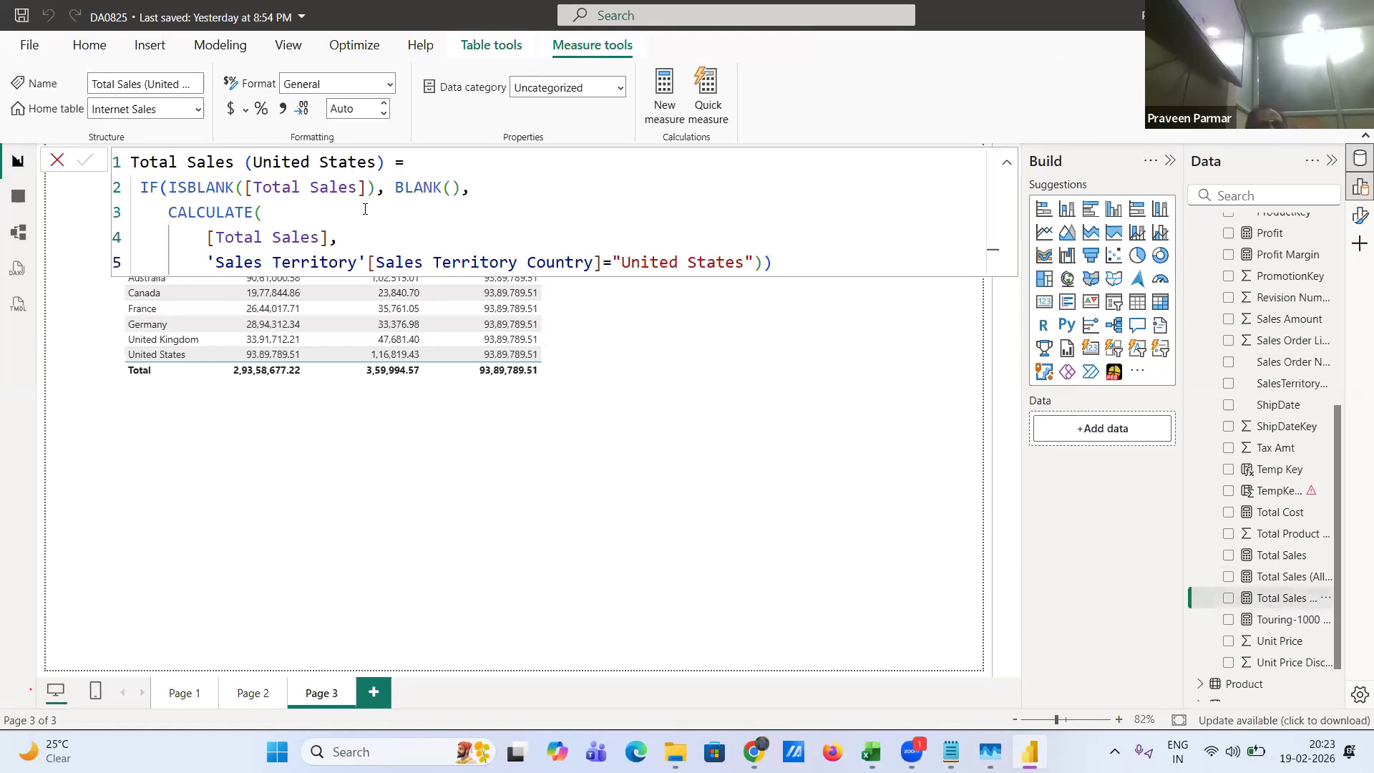
click(376, 187)
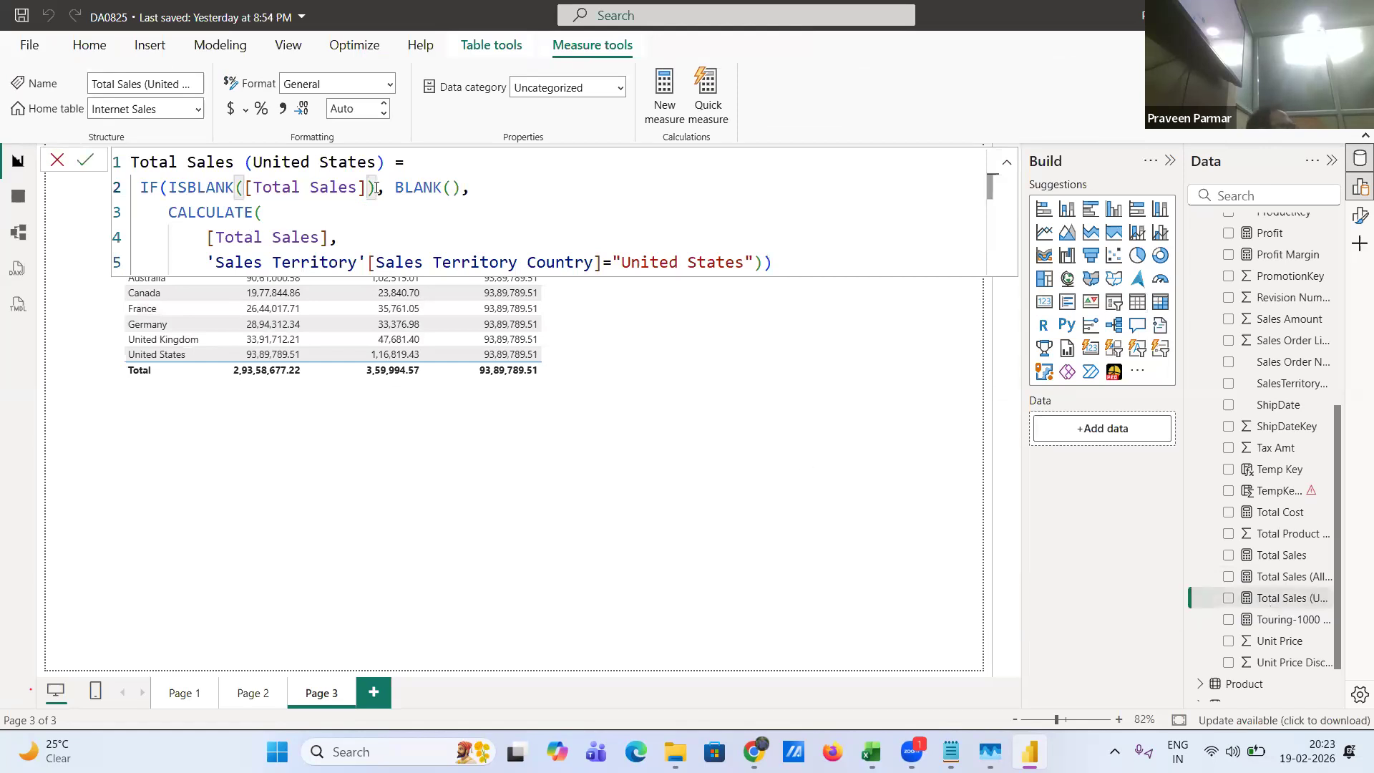
click(450, 190)
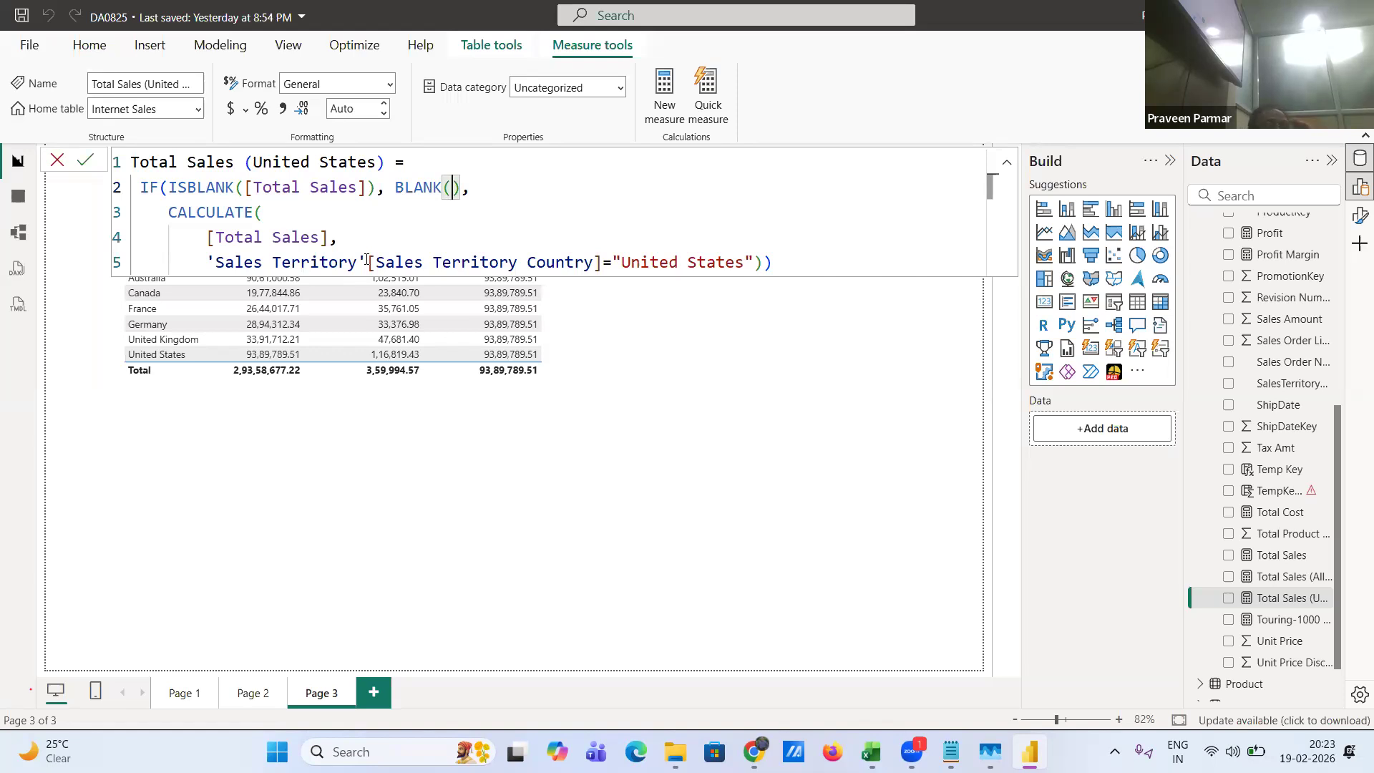
- Leave the measure formula and check the Total Sales (United States) values for Australia and United States in the table
click(582, 418)
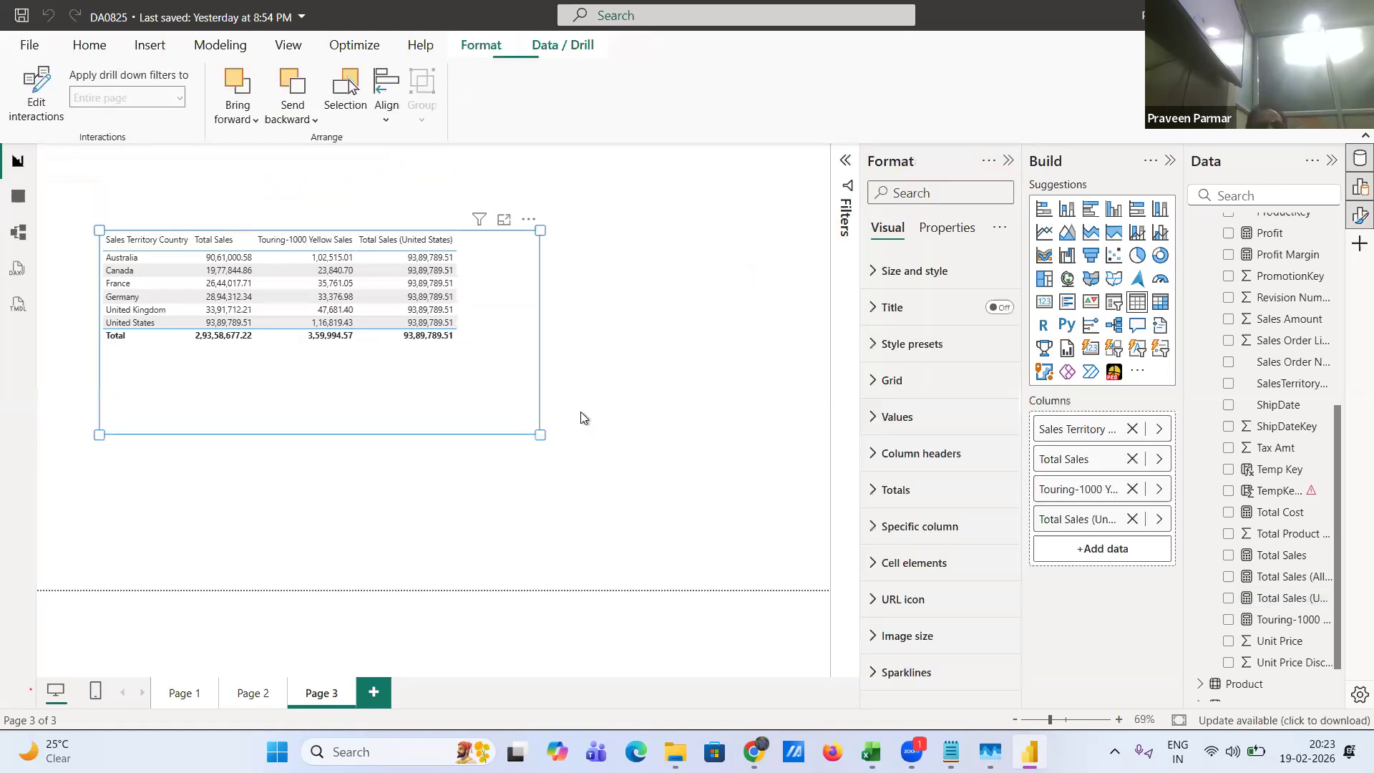
click(416, 258)
click(423, 323)
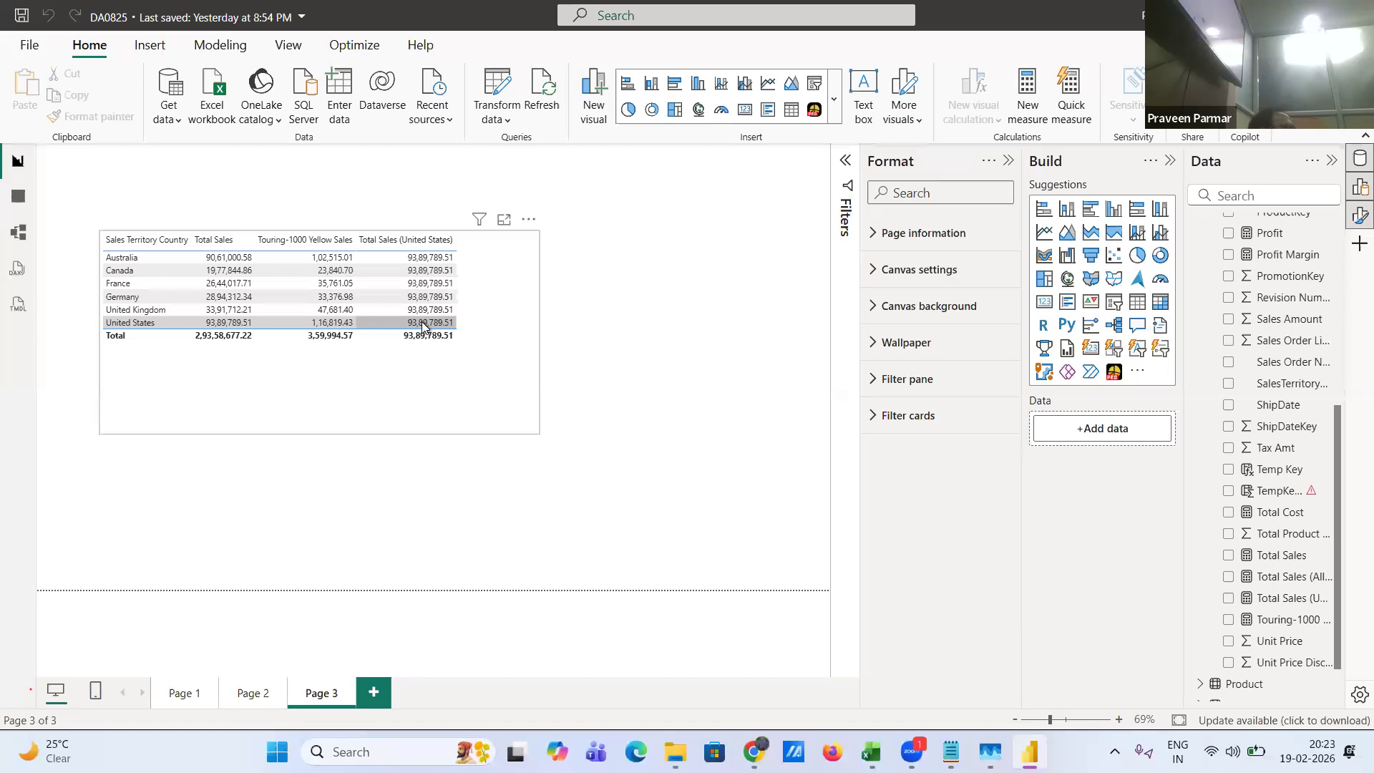
click(650, 326)
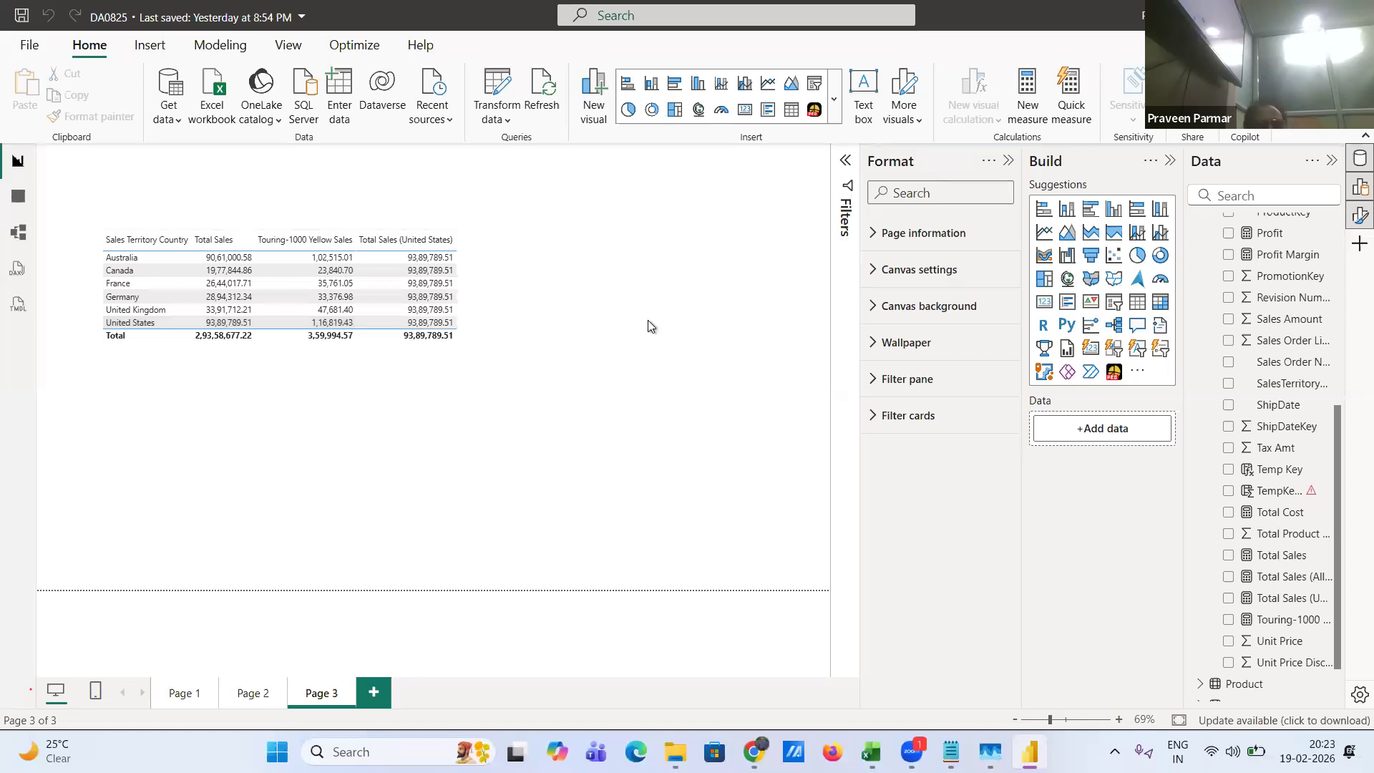
- Switch to the DAX Workshop Code Examples_v2 notes in Notepad and read the Total Sales (US and Canada) example
key(alt+Tab)
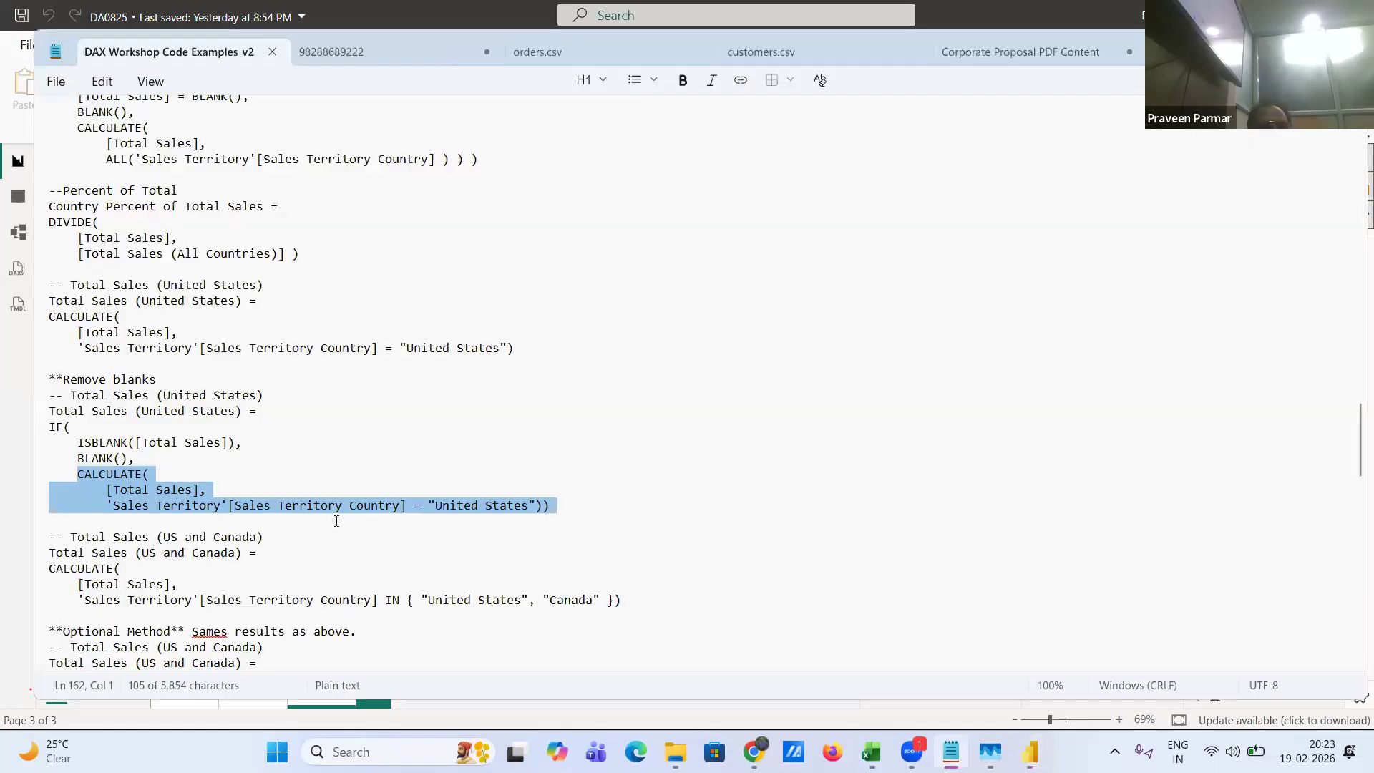
scroll(336, 521, down, 2)
scroll(161, 499, down, 1)
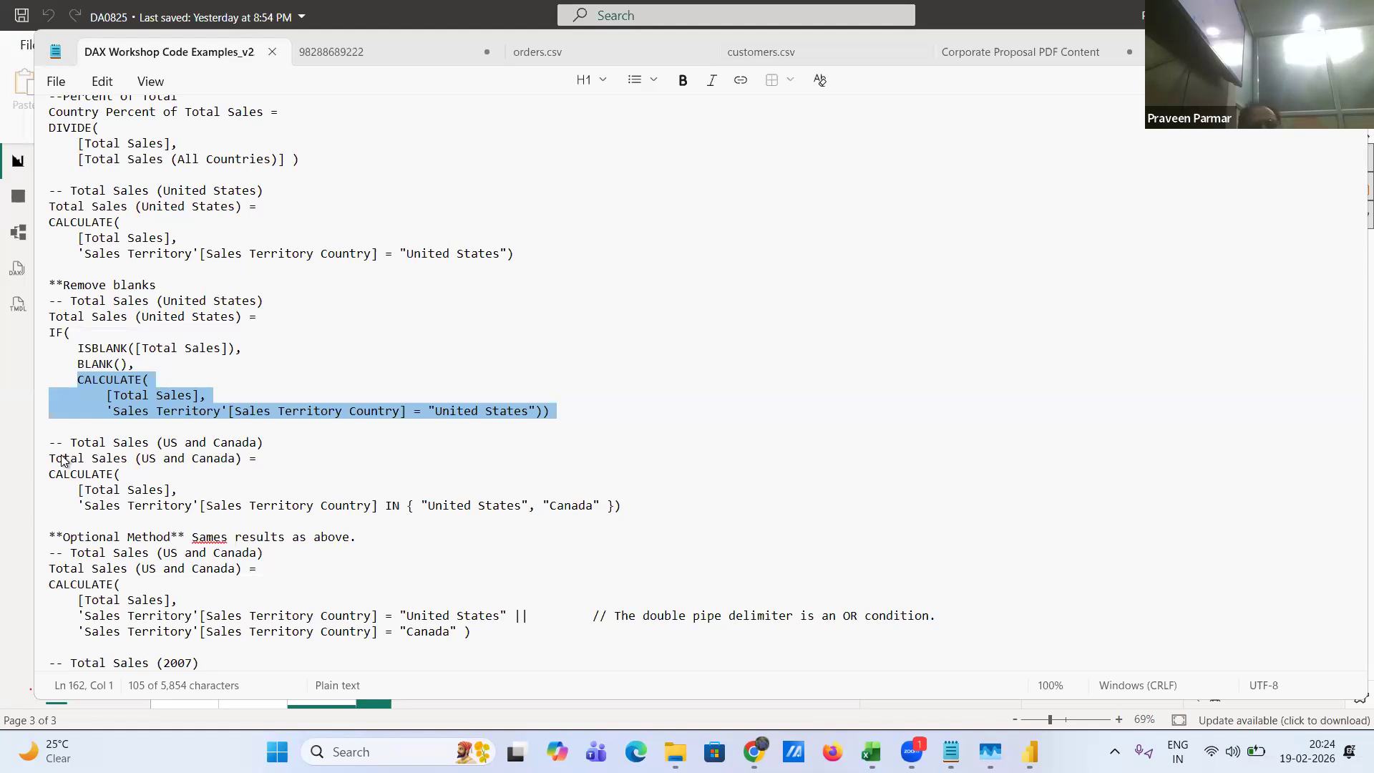
click(271, 459)
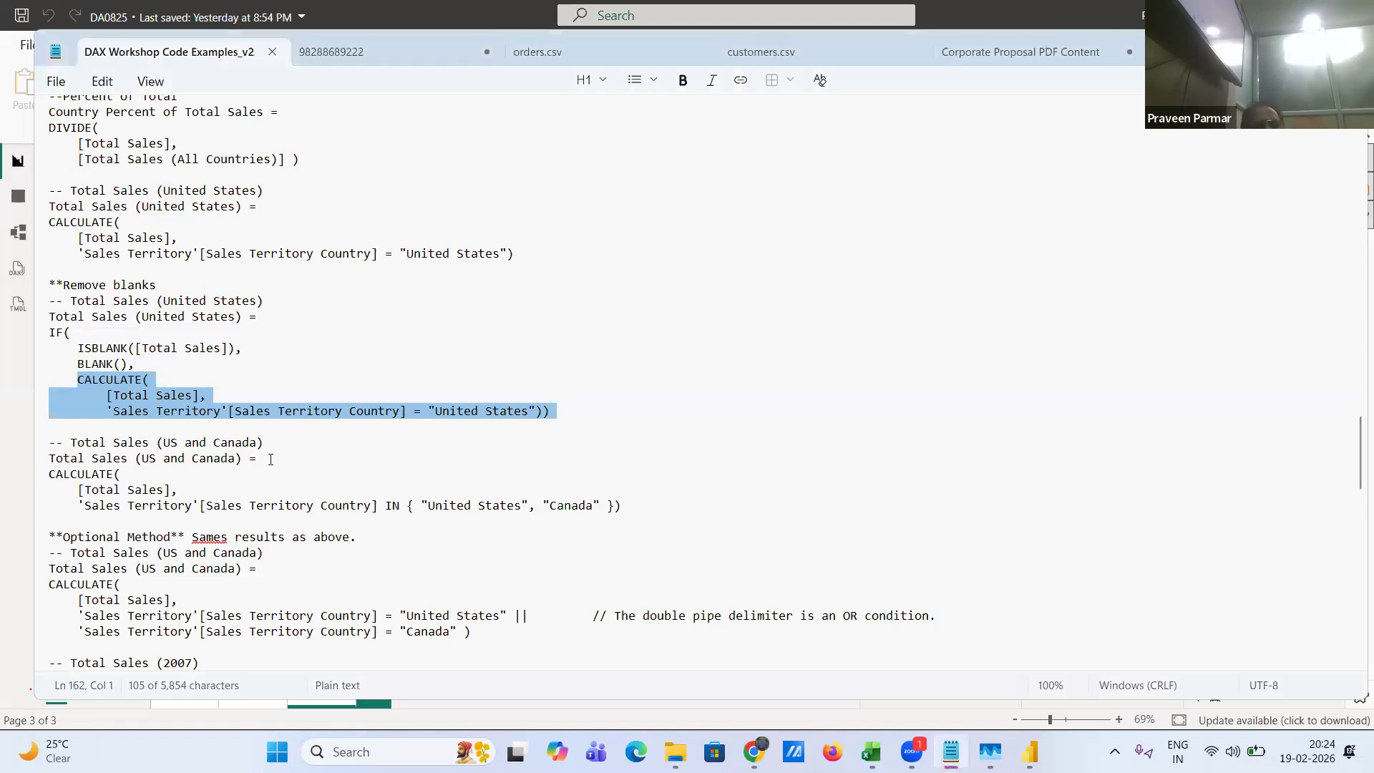
- Switch back to the DA0825 report in Power BI and start a new measure in the Internet Sales table
key(alt+Tab)
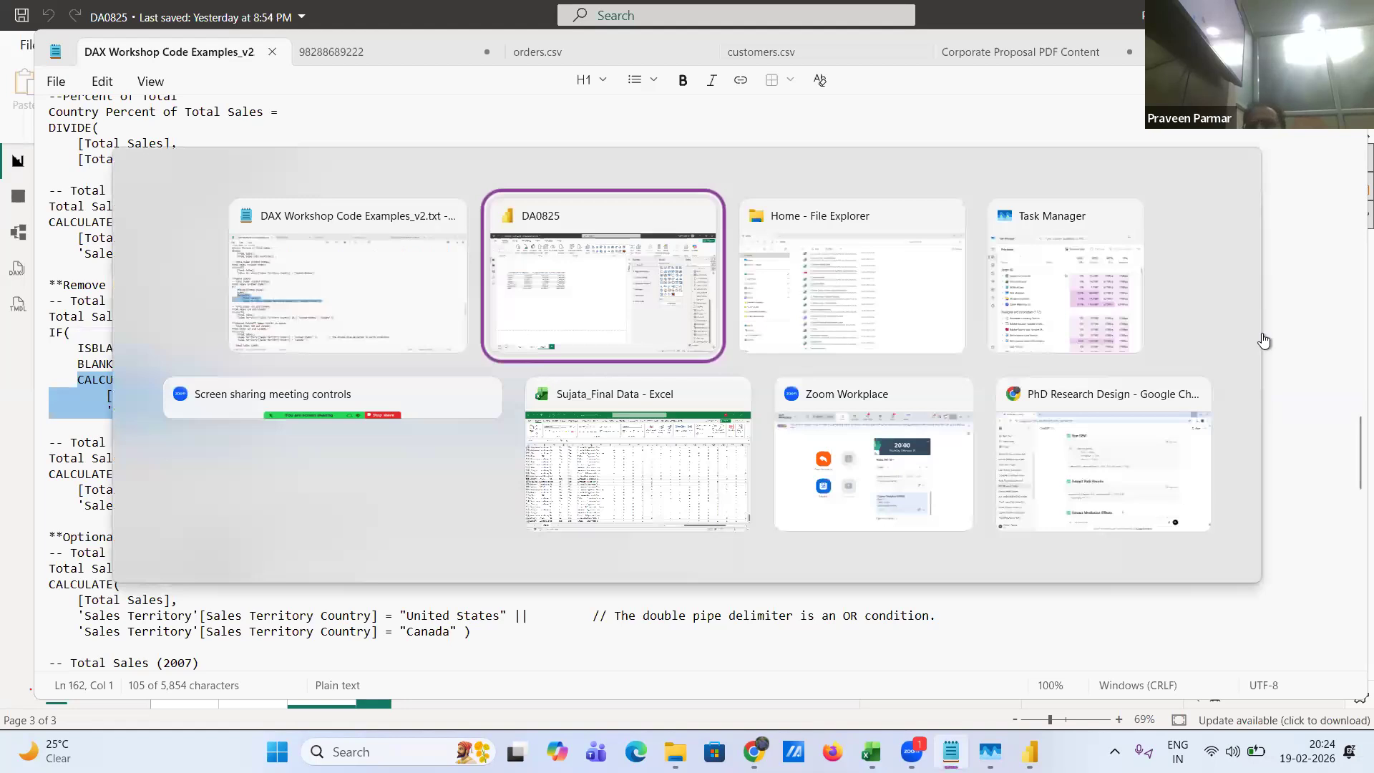
scroll(1259, 301, up, 5)
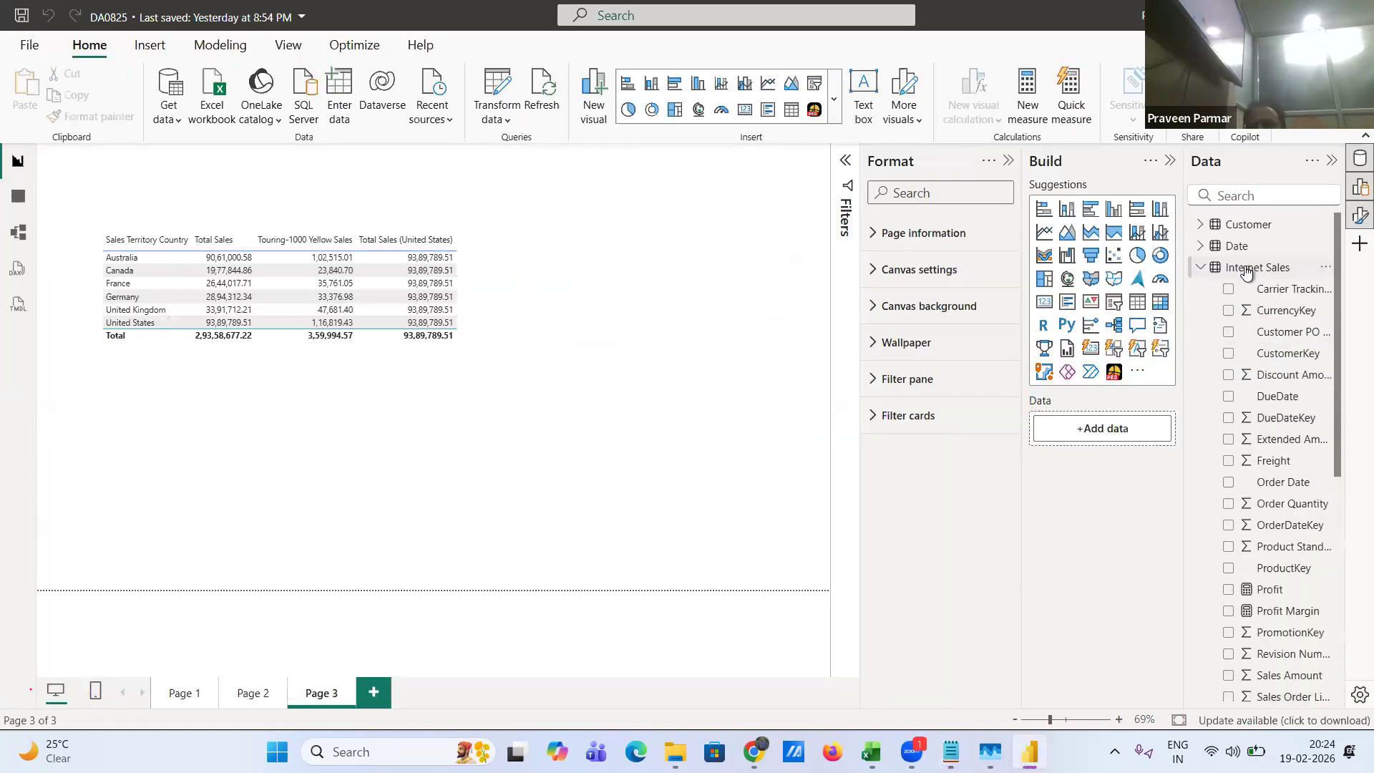
right_click(1246, 270)
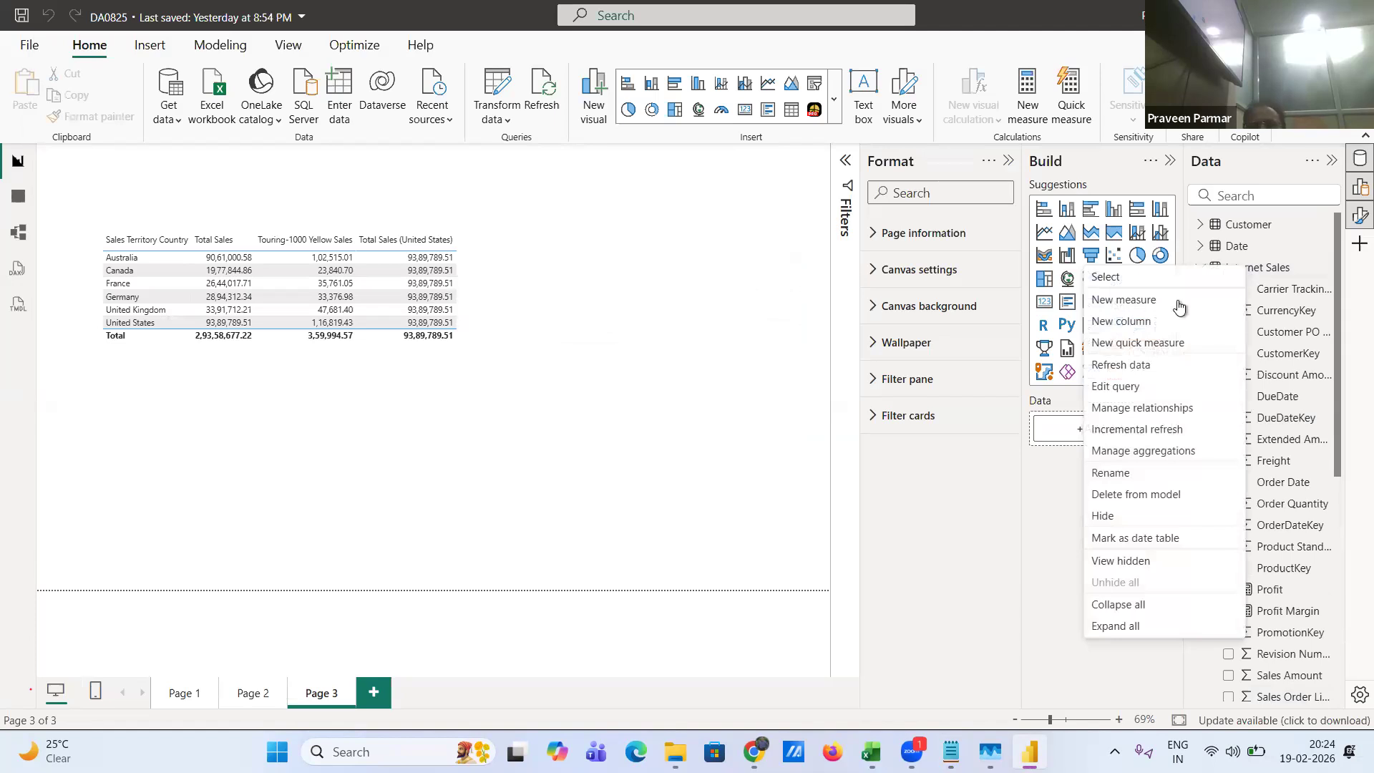
click(637, 304)
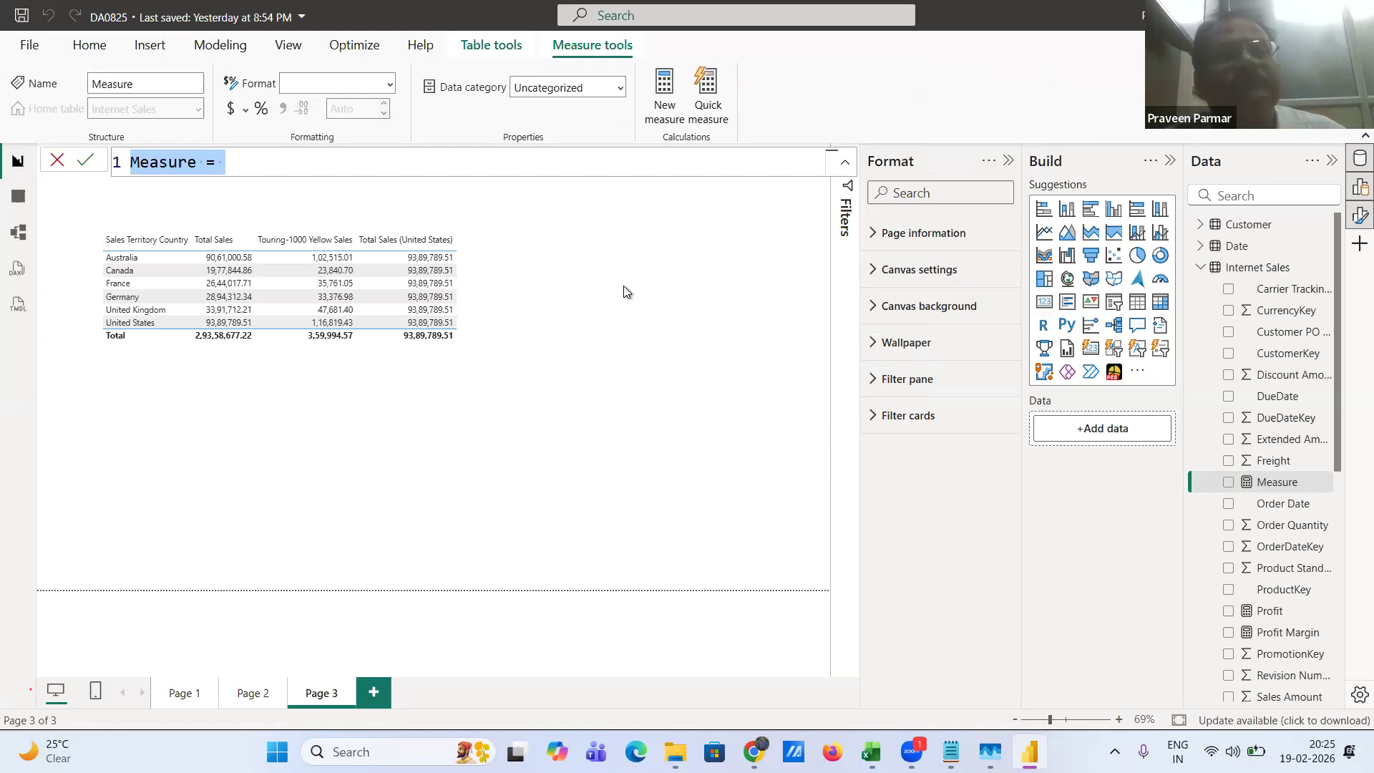
- Name the new measure Total Sales (US and Canada), followed by an equals sign
text(Total )
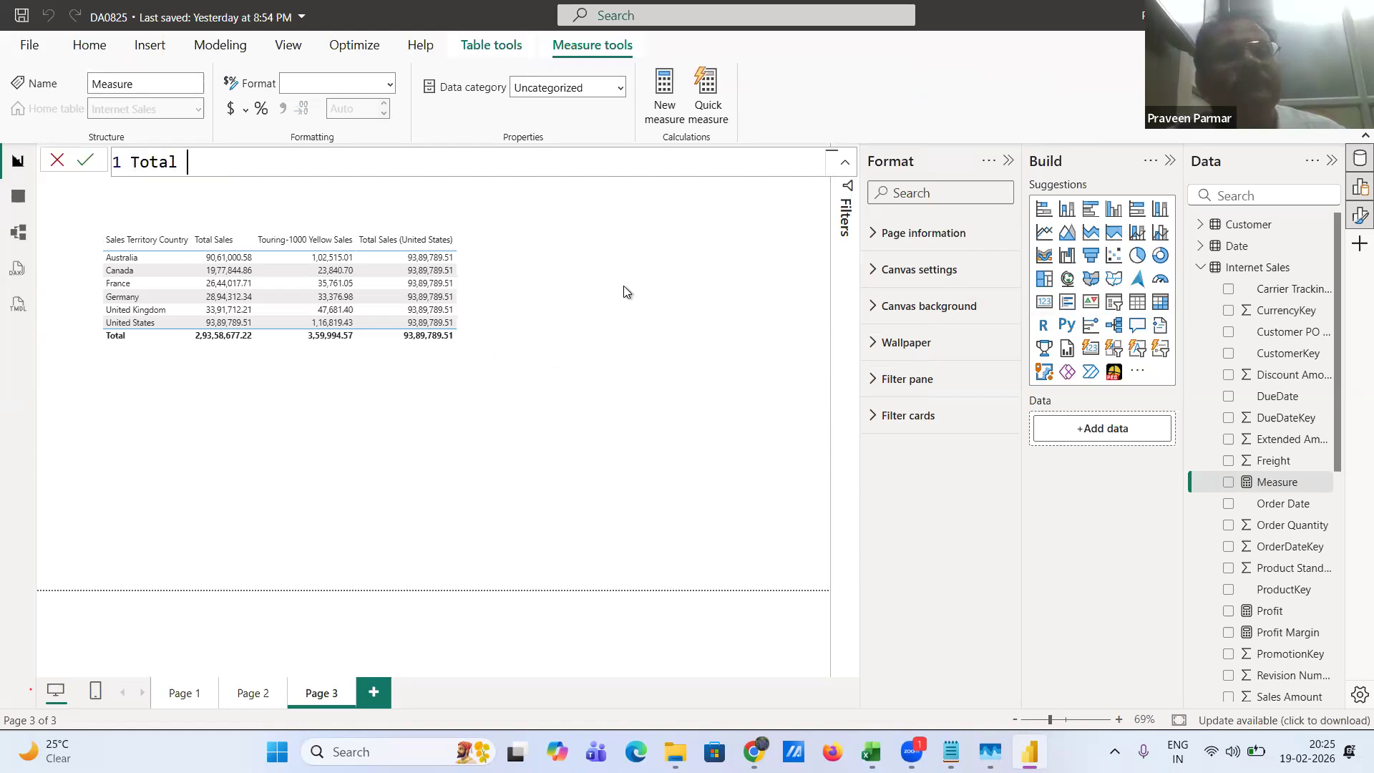
text(Sales )
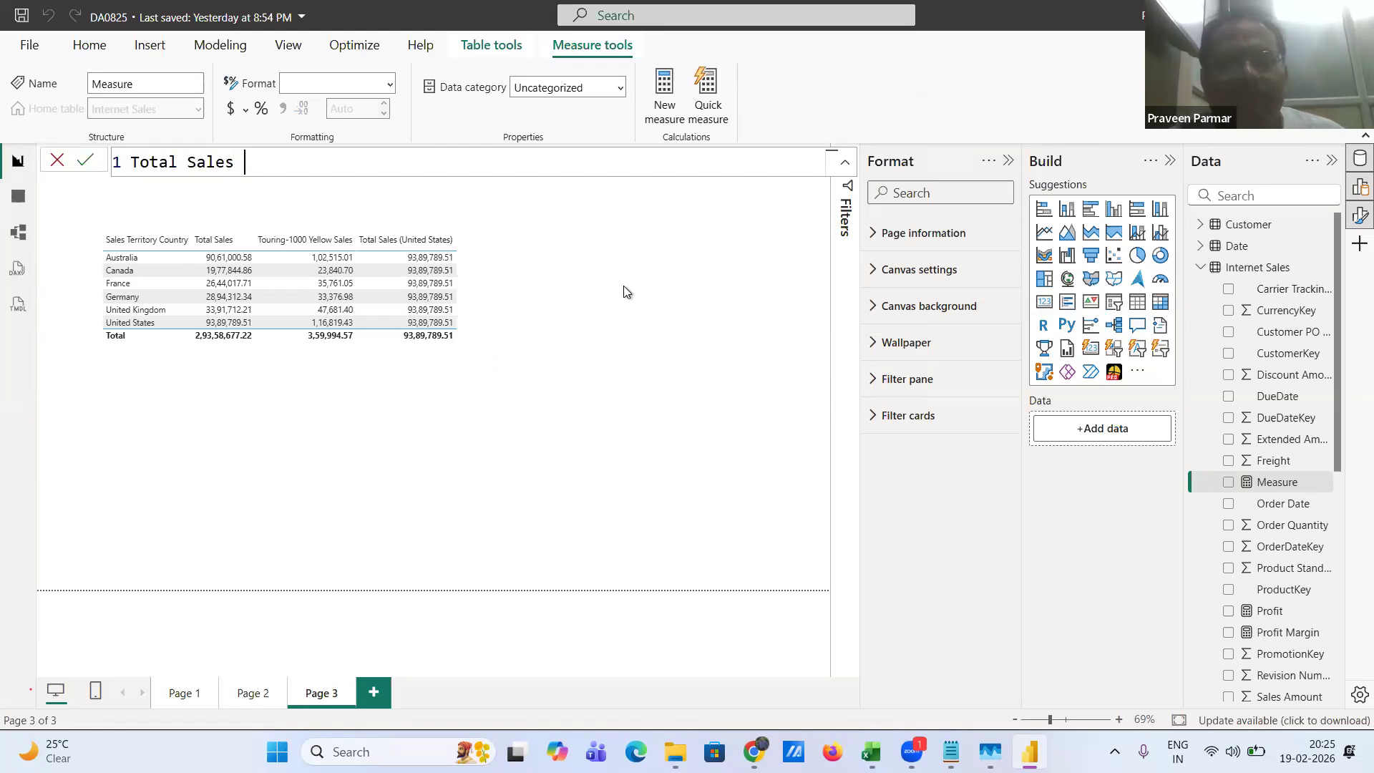
text(()
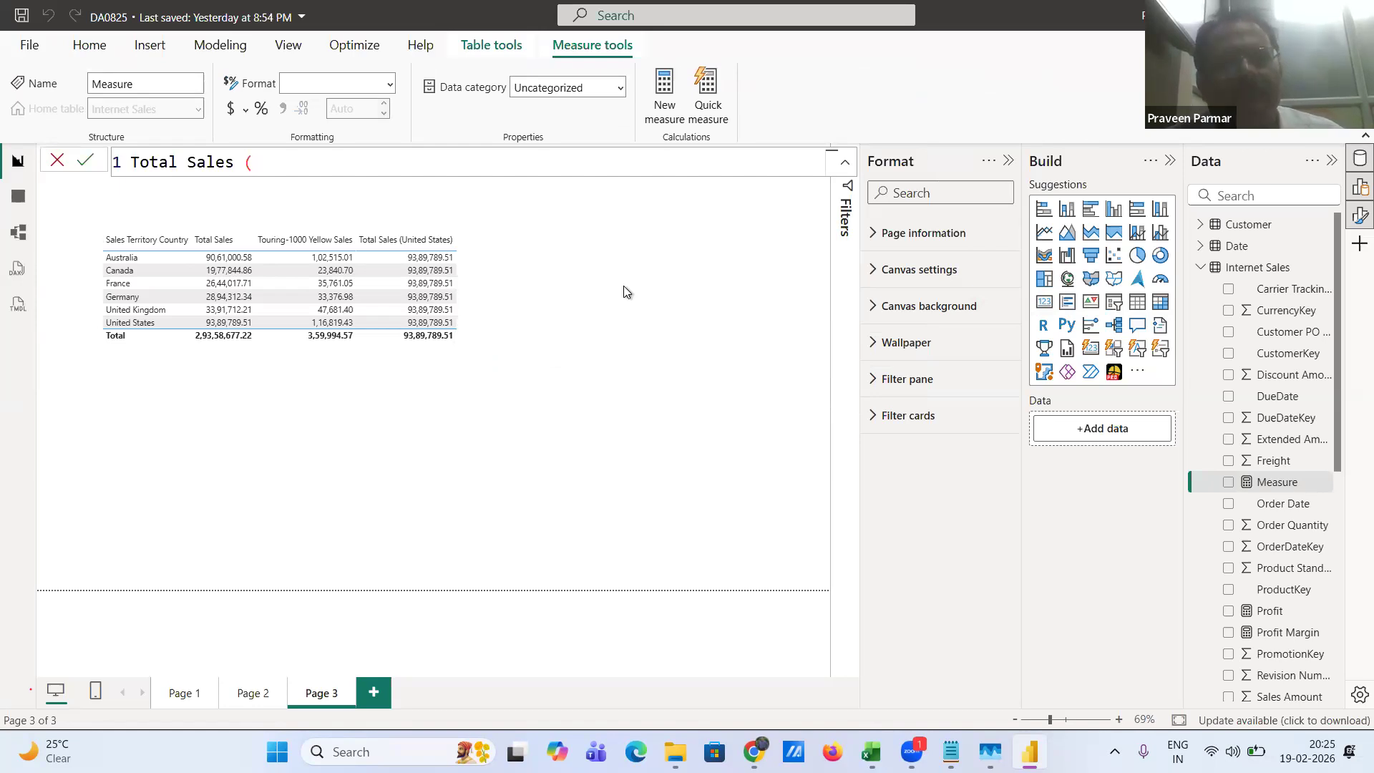
text(US)
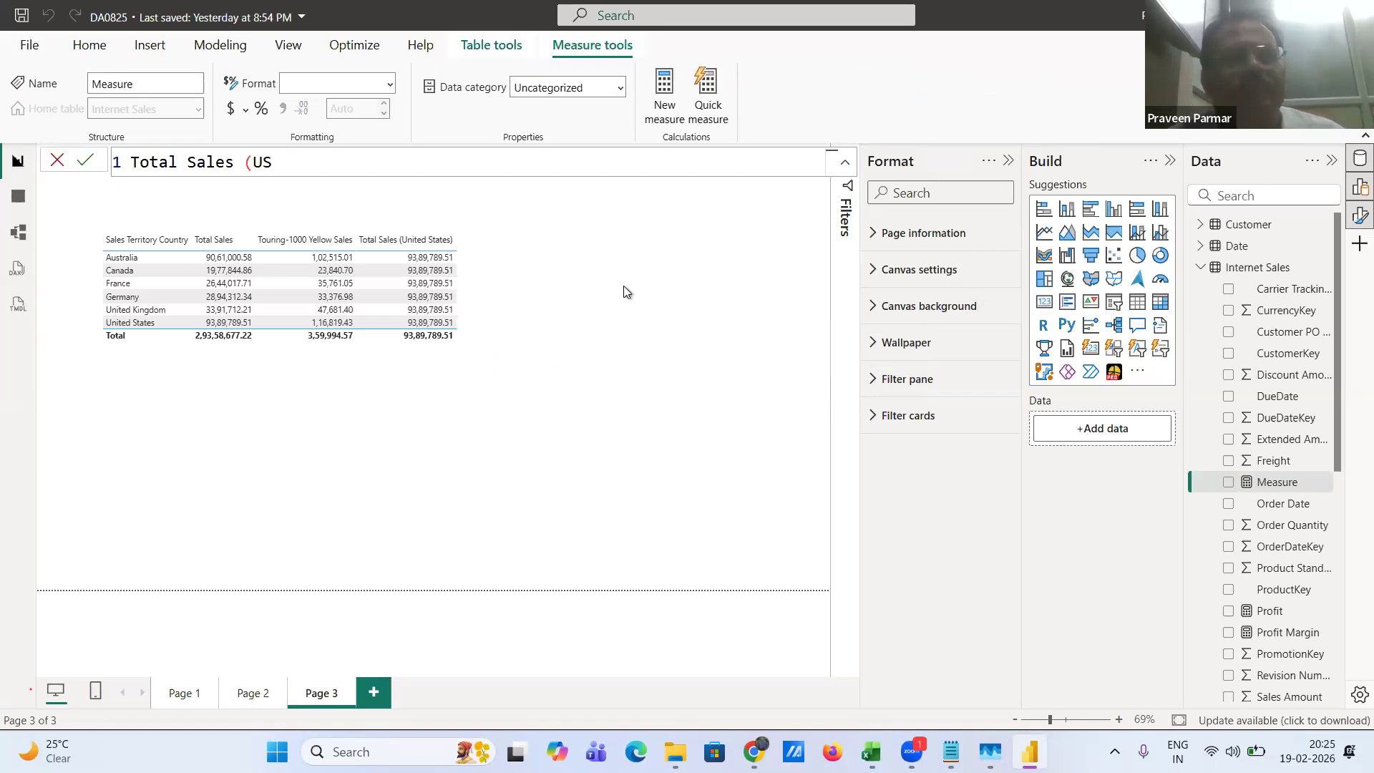
text( a)
text(nd )
text(C)
text(oa)
key(BackSpace)
key(BackSpace)
text(anada)
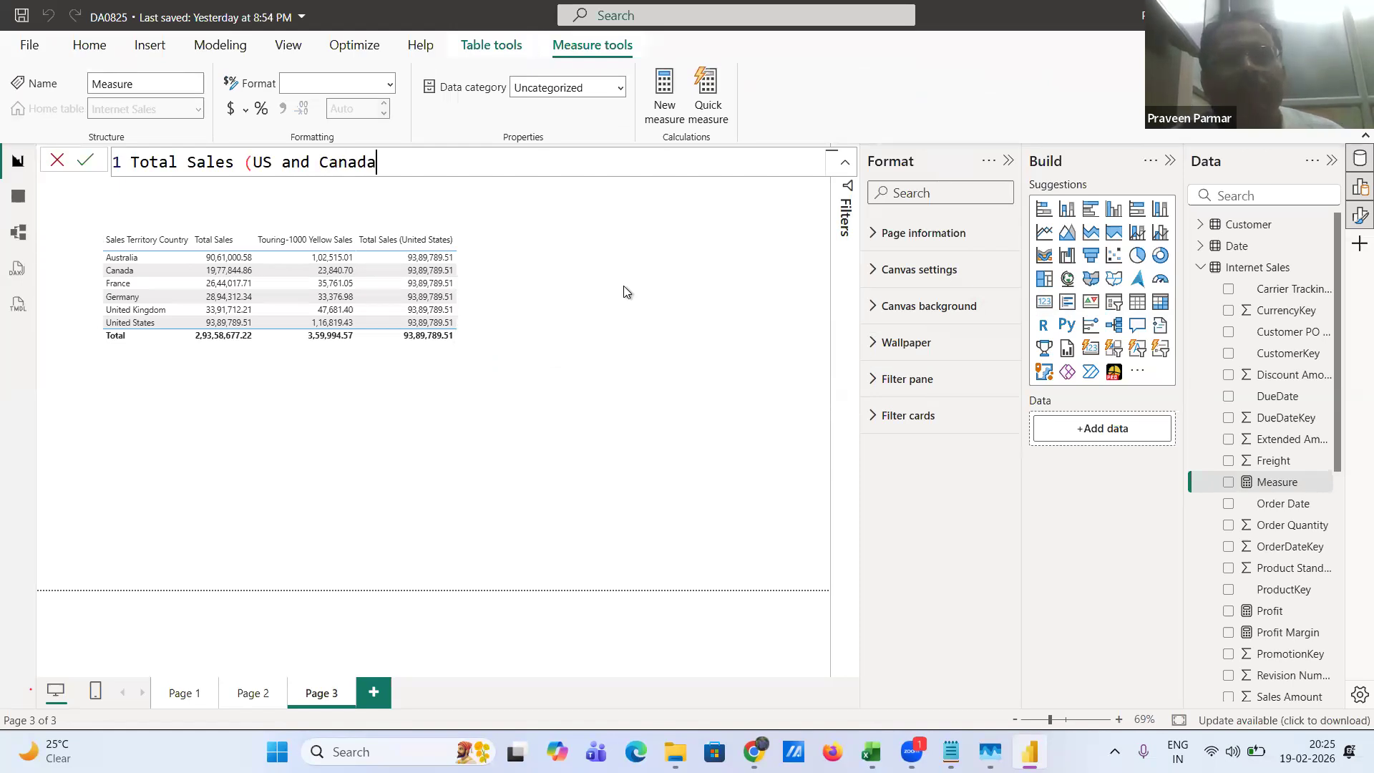
text())
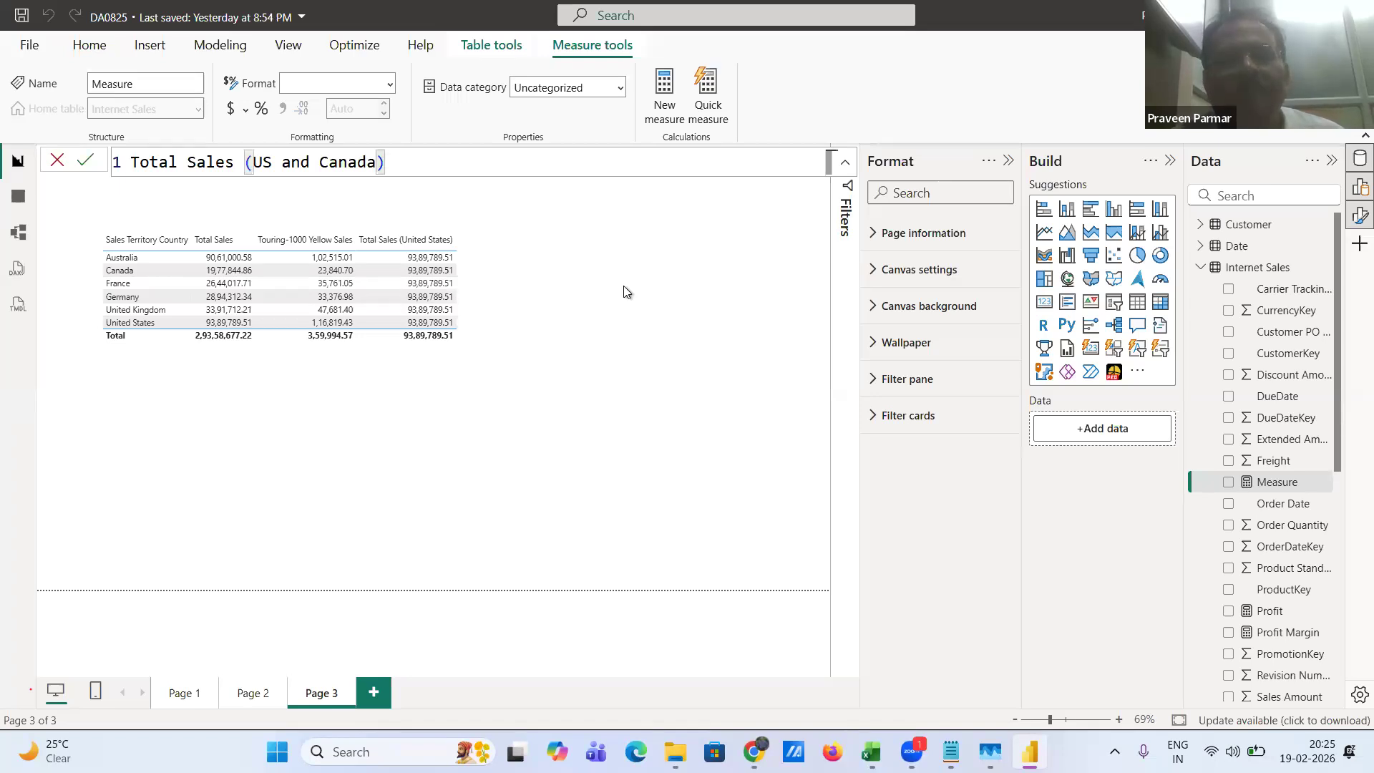
text( =)
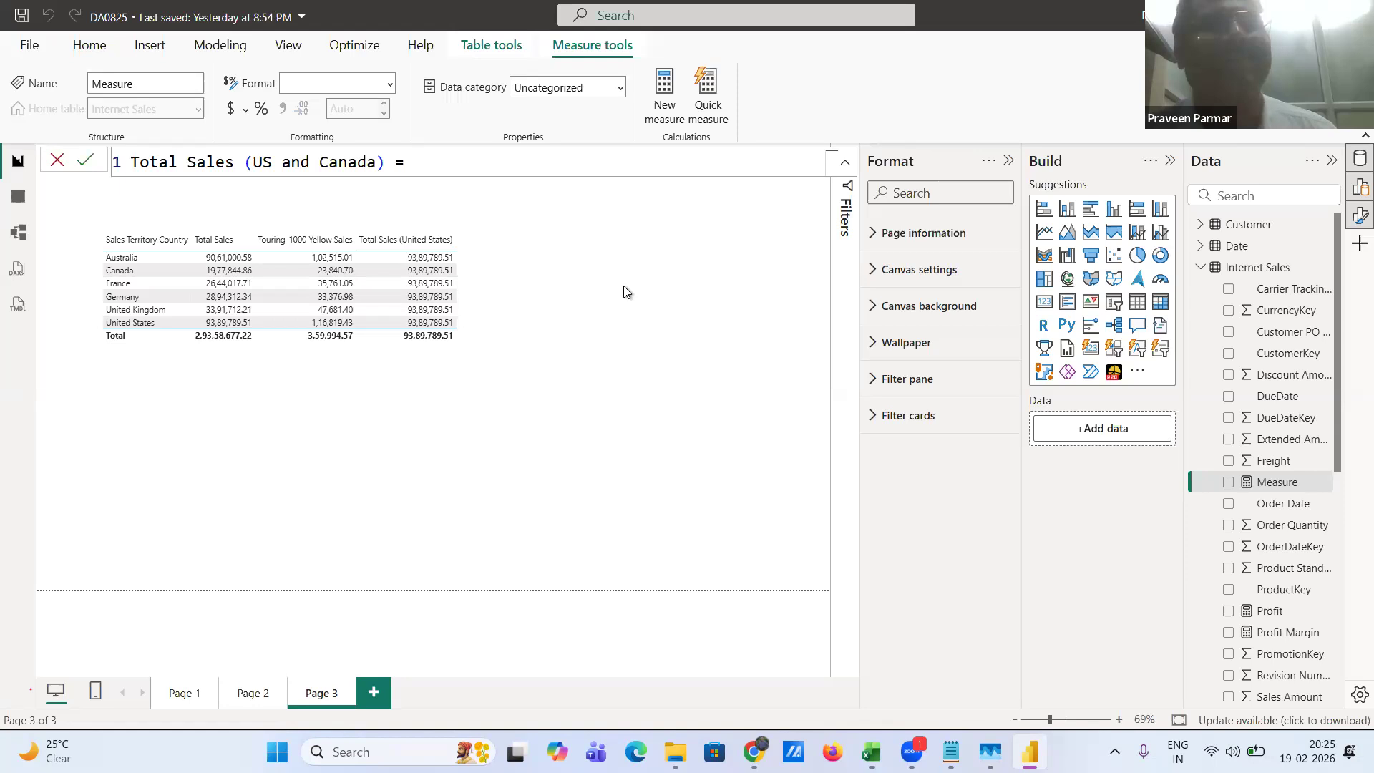
- Start a CALCULATE function on the line below the measure name with [Total Sales] as its expression, followed by a comma
key(shift+Return)
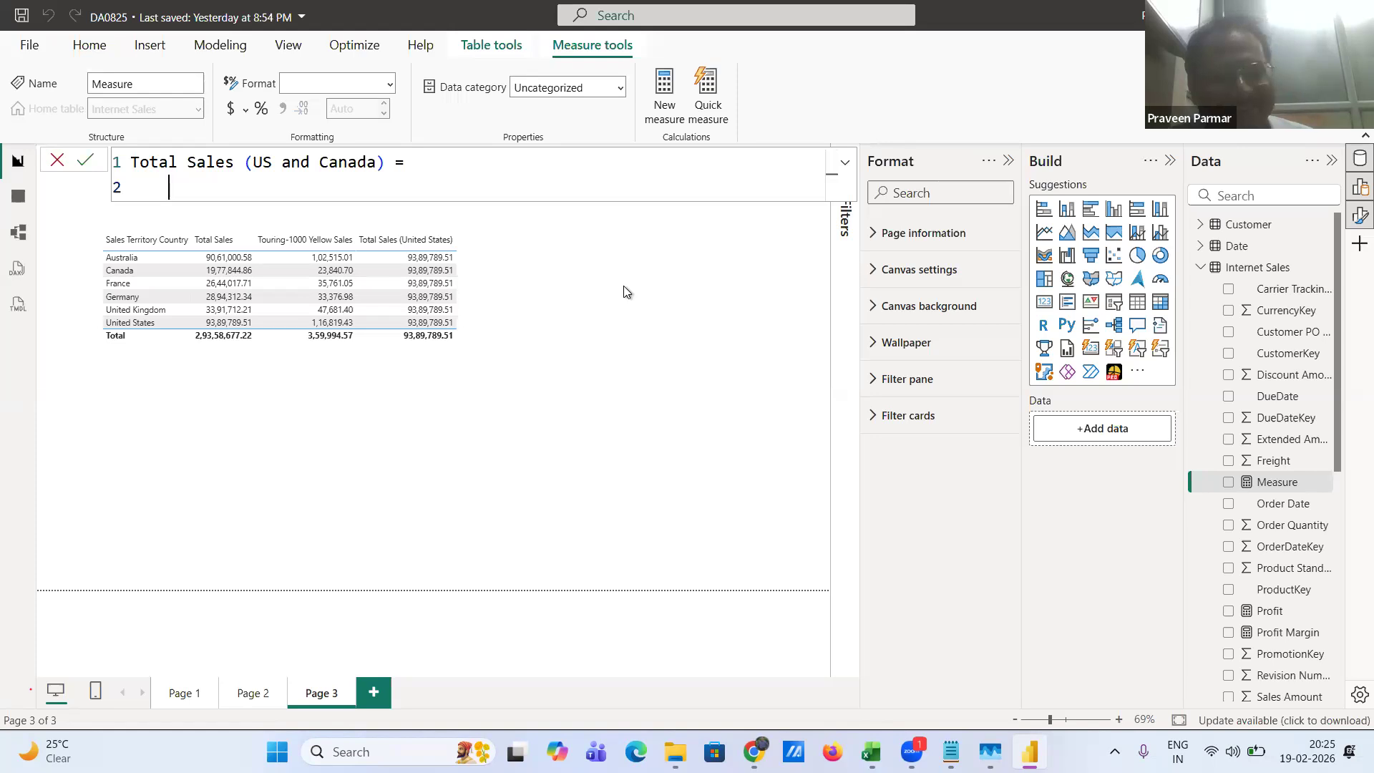
text(ca)
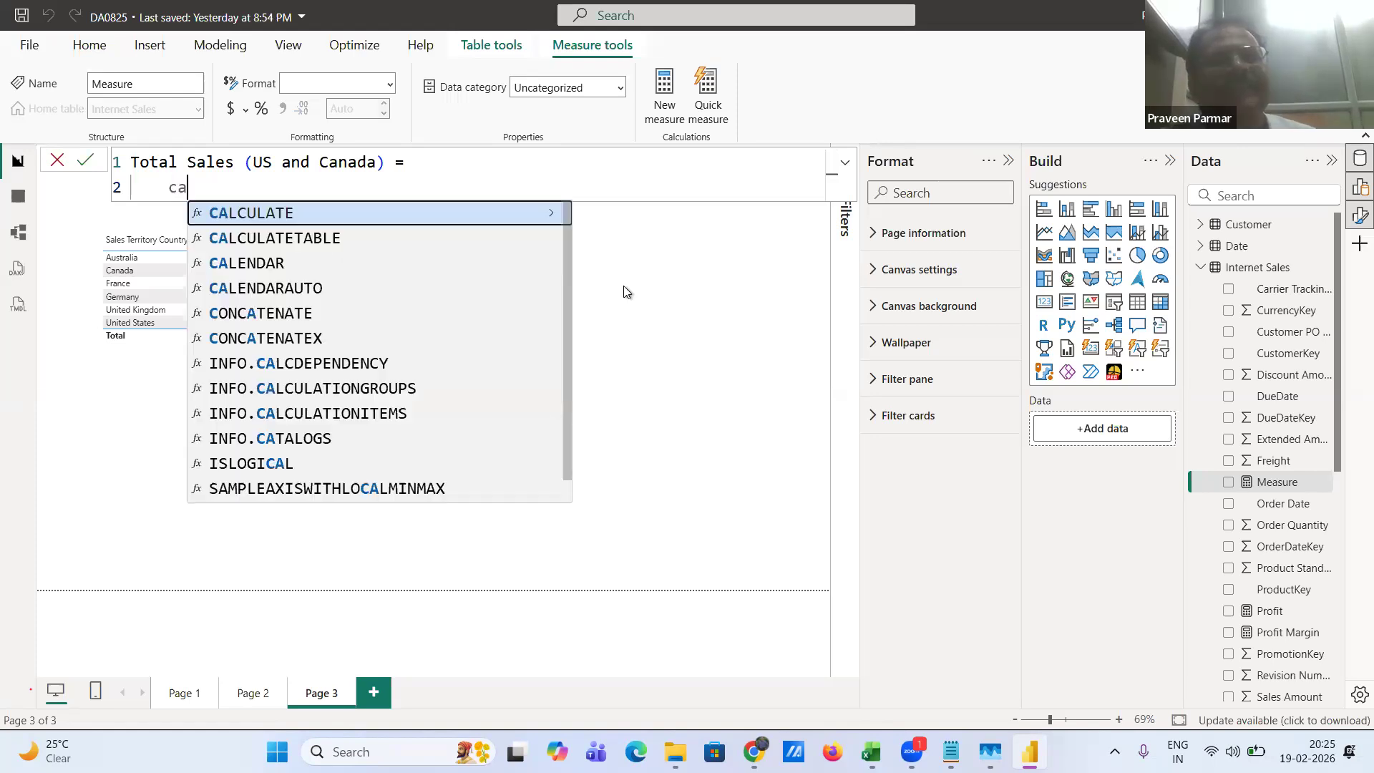
key(Tab)
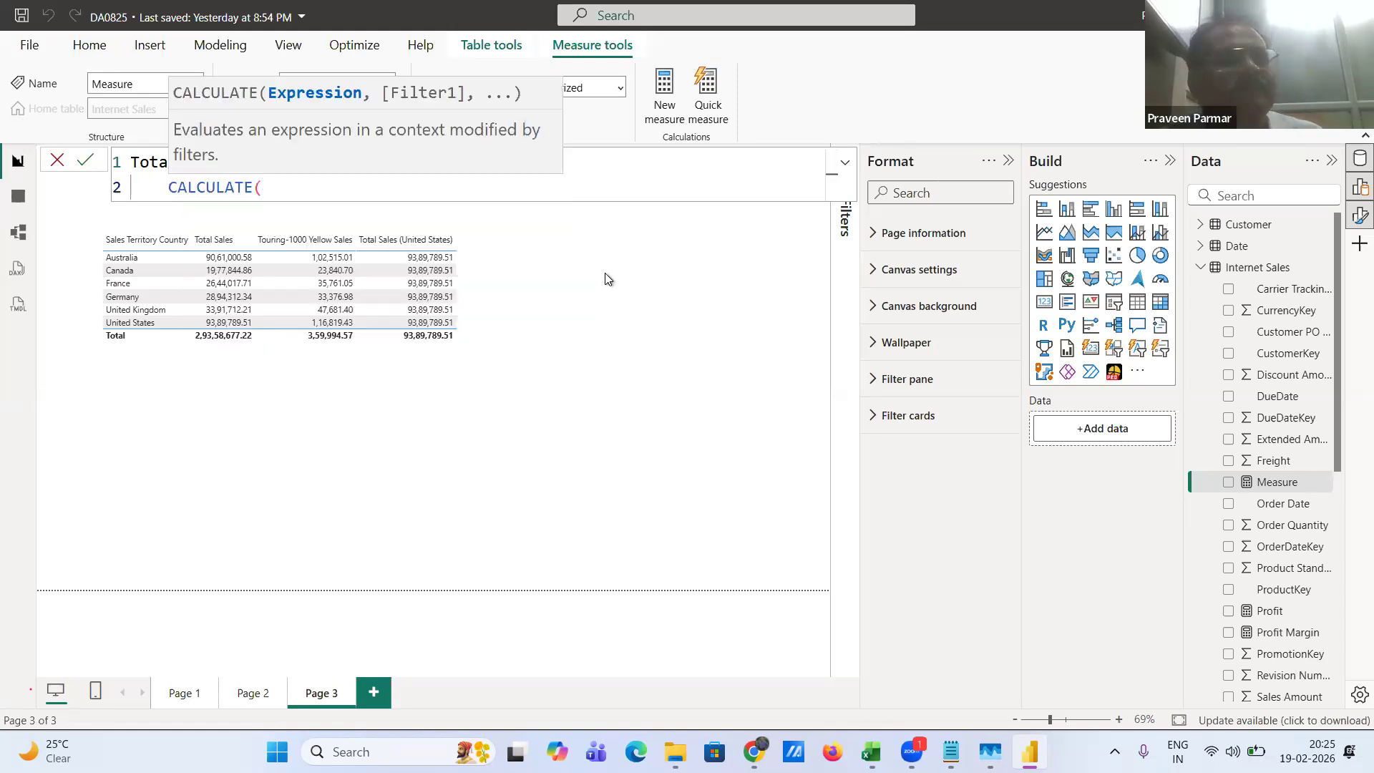
text(tot)
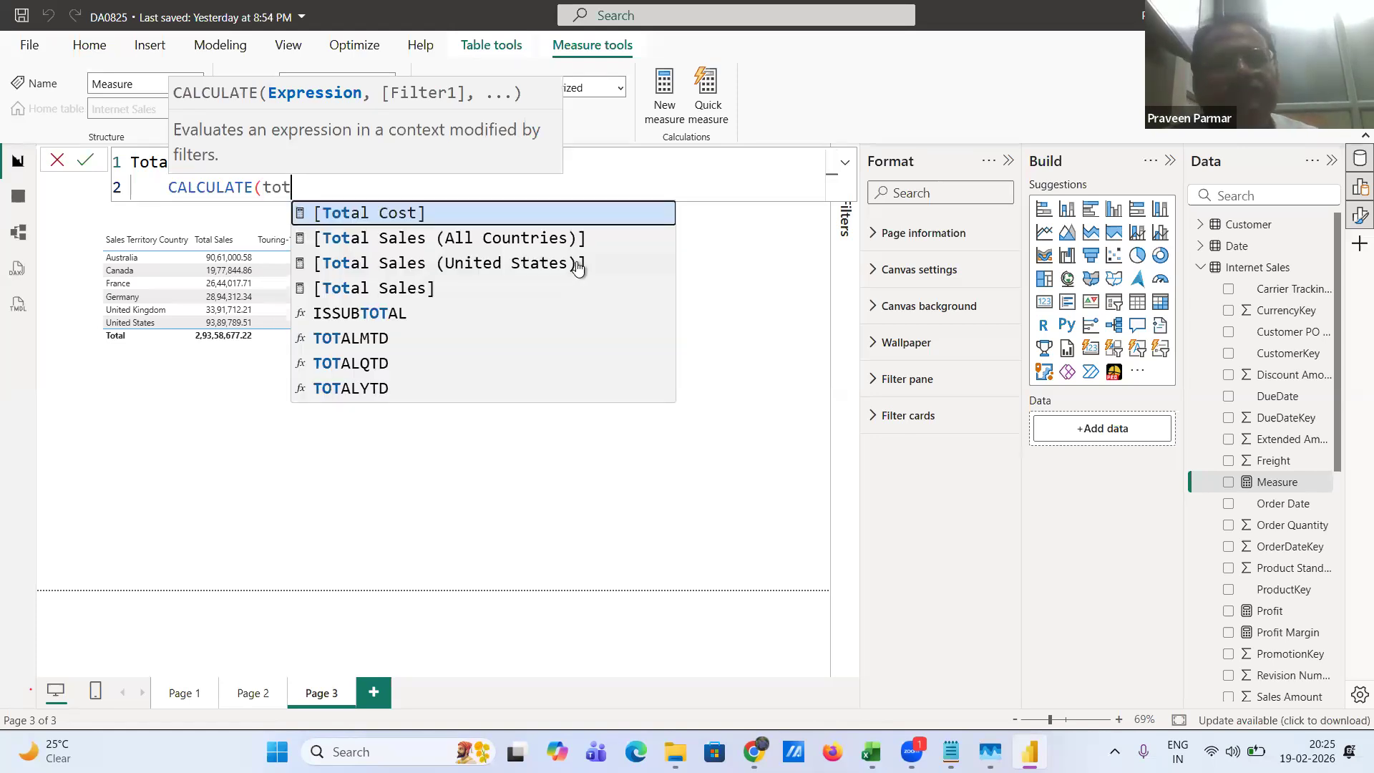
key(Down)
key(Down)
key(Down)
key(Tab)
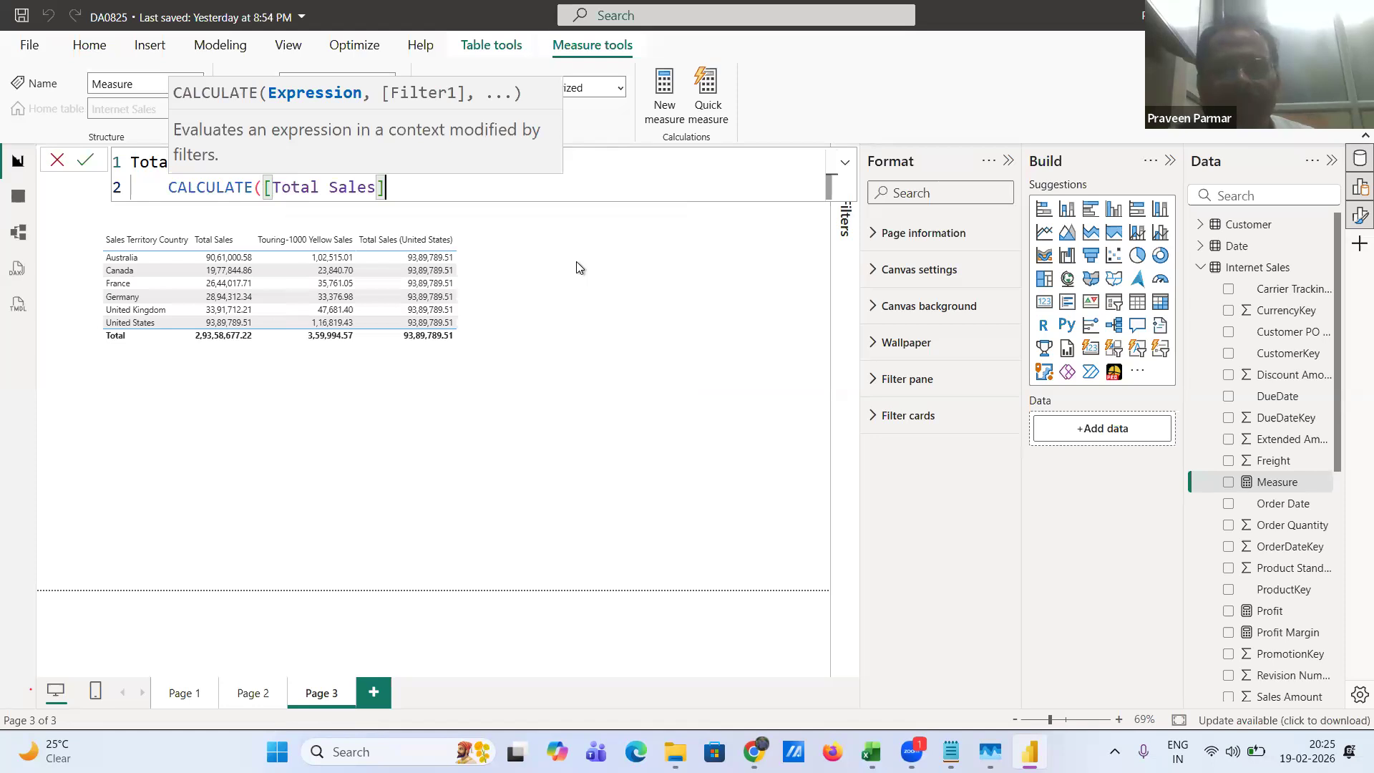
text(,)
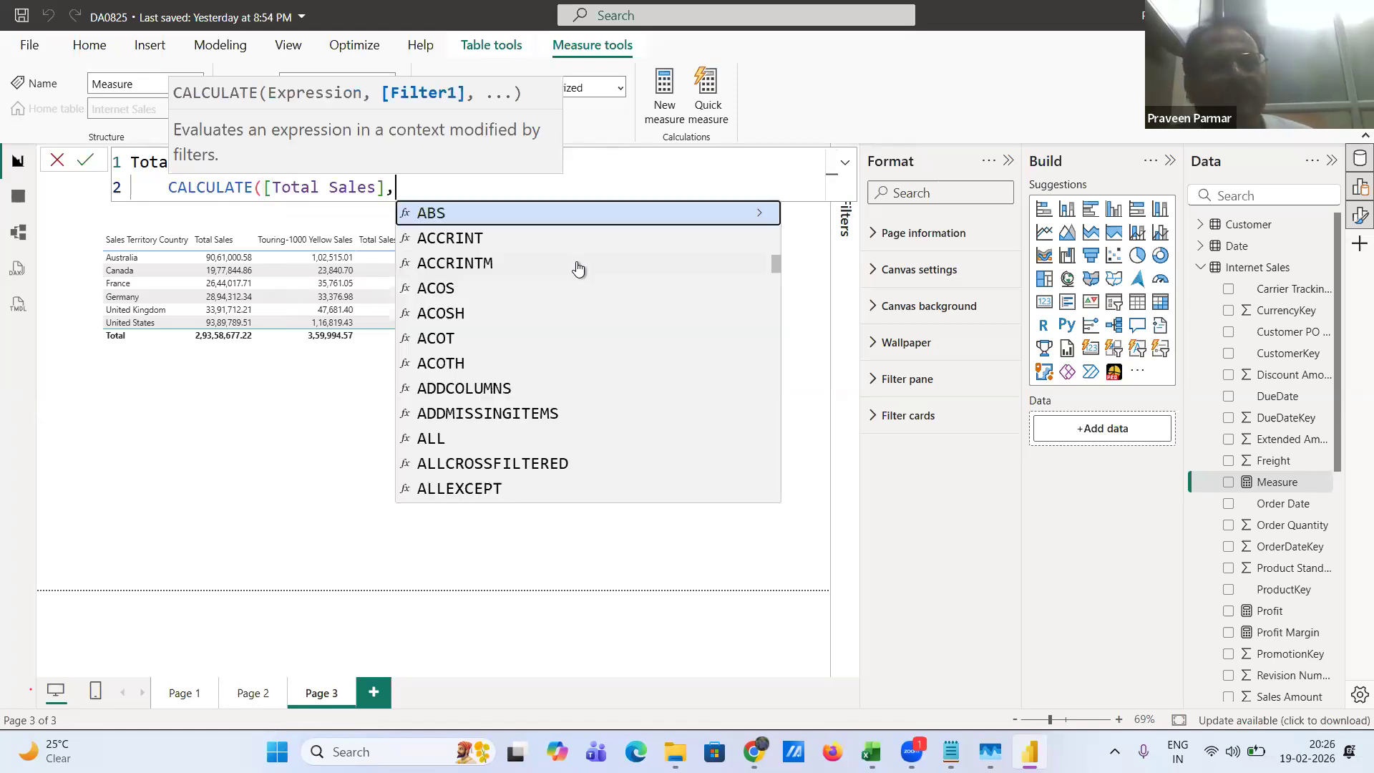
- Insert the 'Sales Territory'[Sales Territory Country] column on a new line as the start of the CALCULATE filter
key(shift+Return)
text(c)
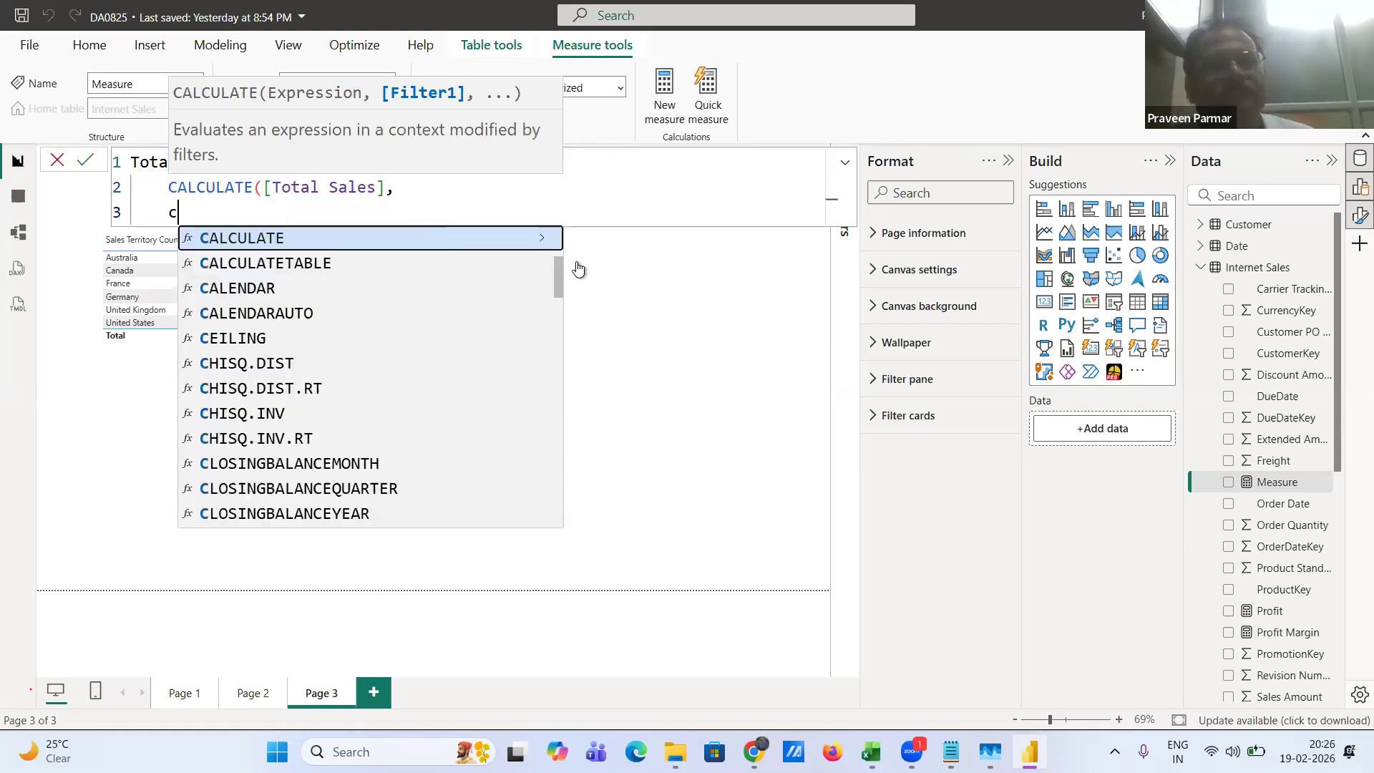
text(oun)
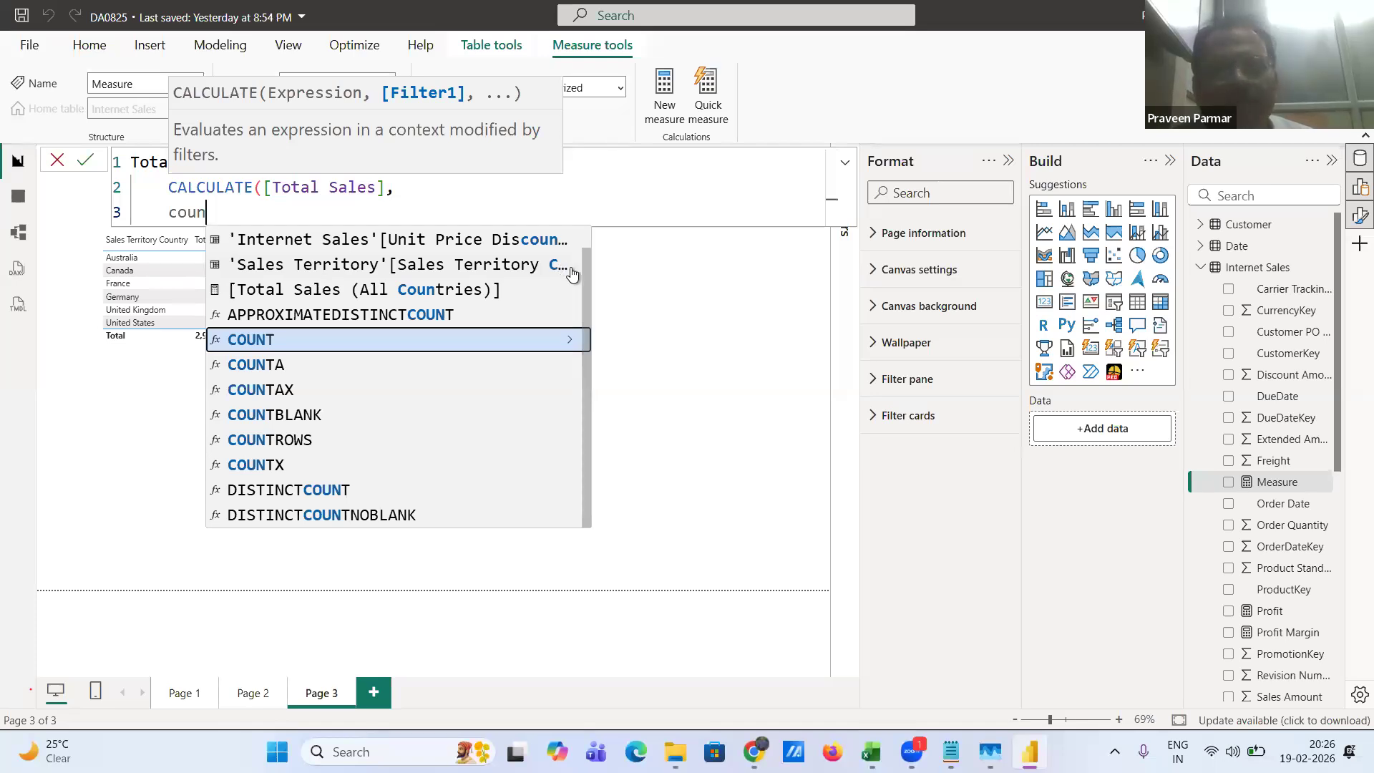
key(Up)
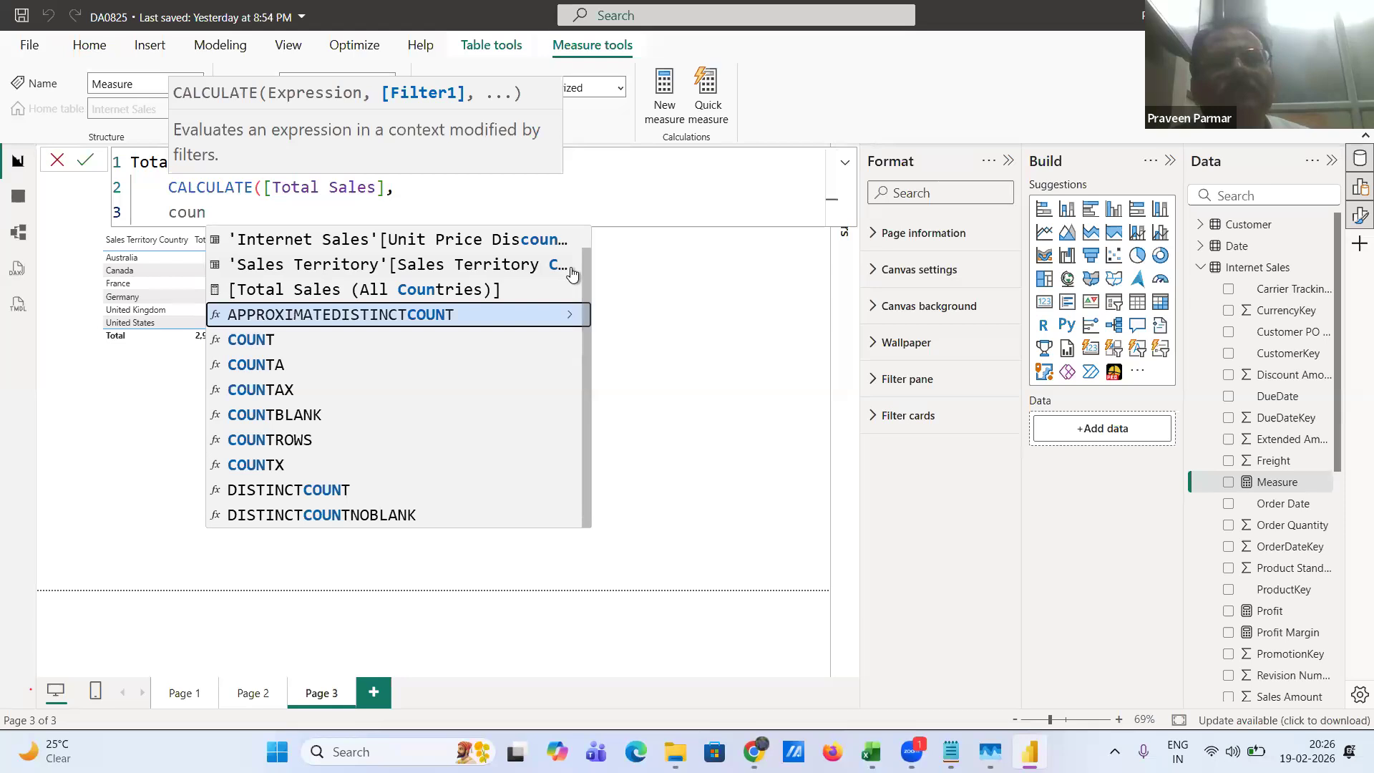
click(570, 269)
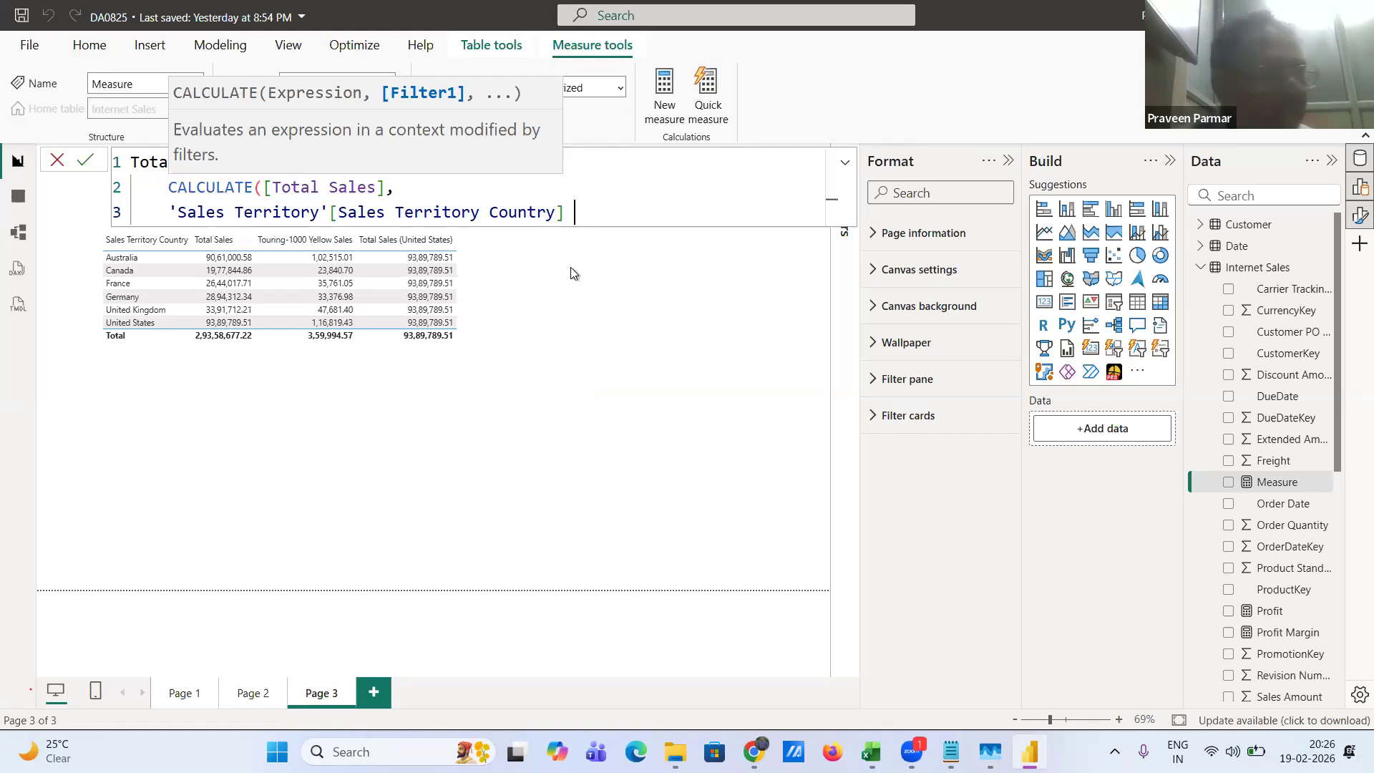
- Continue the CALCULATE filter with the IN operator and an opening brace, listing "United States" as the first country, followed by a comma
text(i)
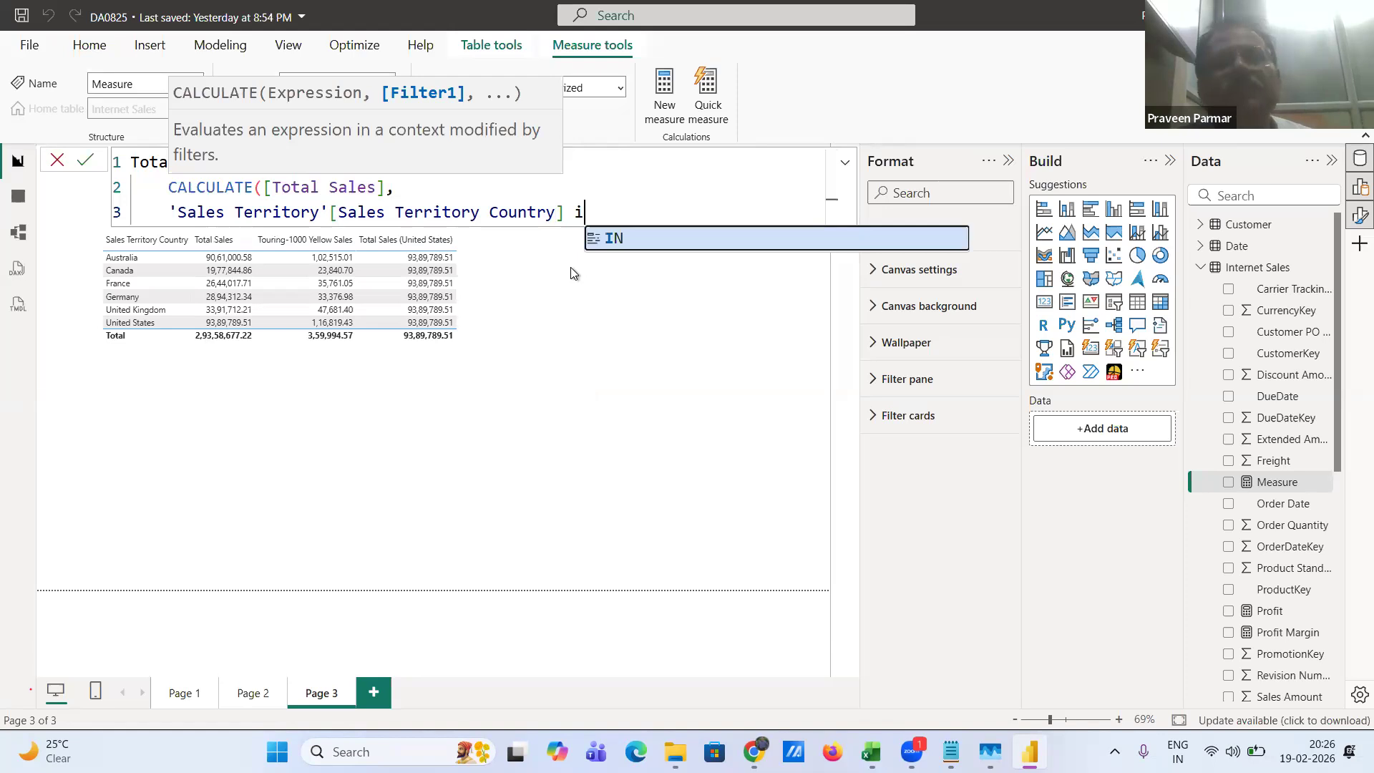
text(n)
key(Tab)
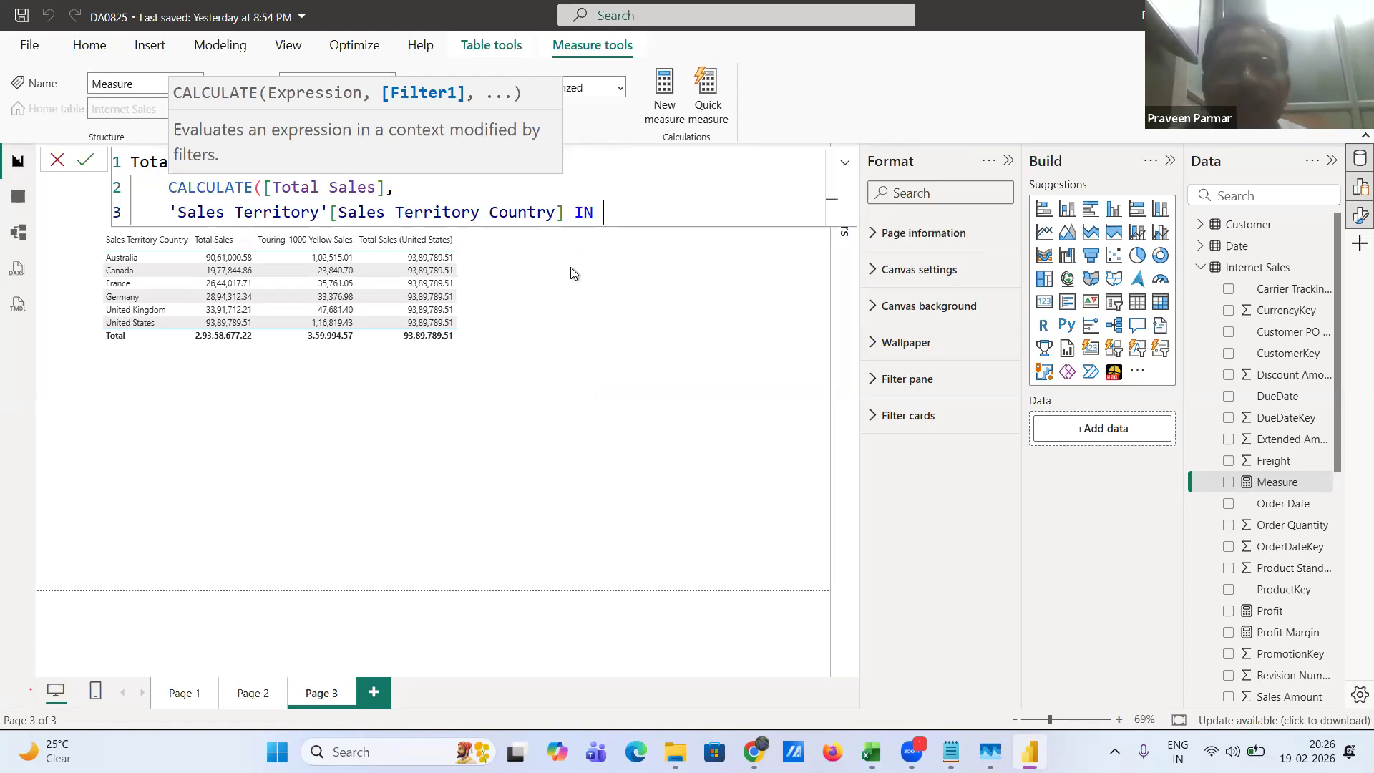
text({)
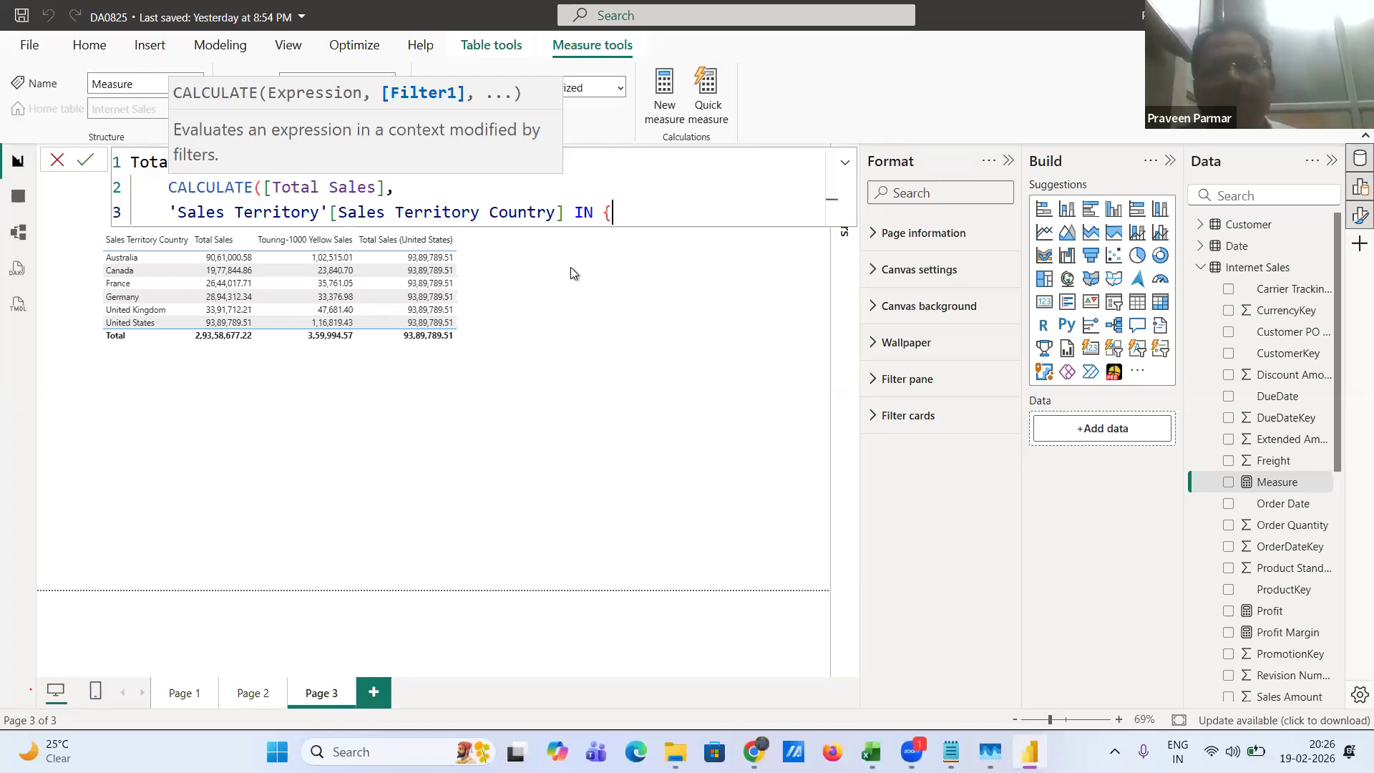
text("United Sta)
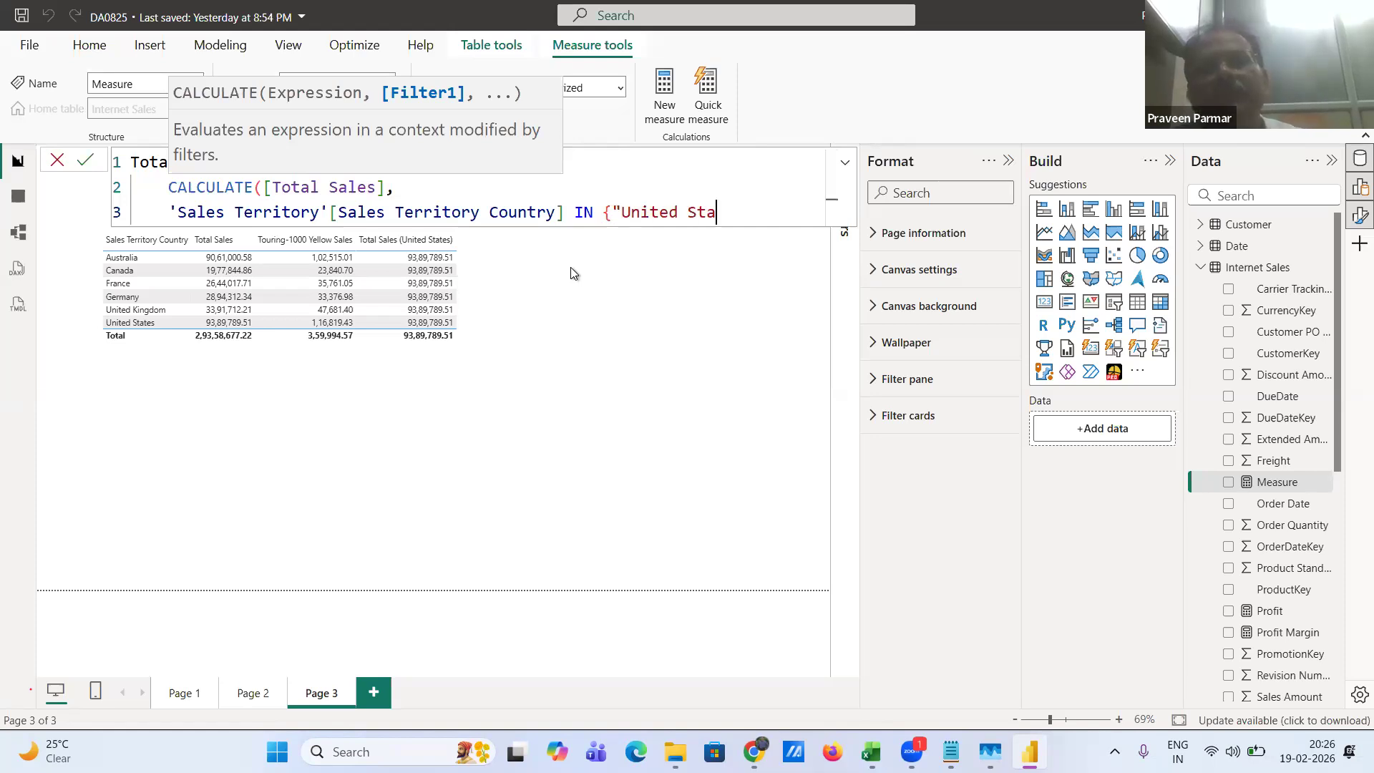
text(e)
key(BackSpace)
text(tes)
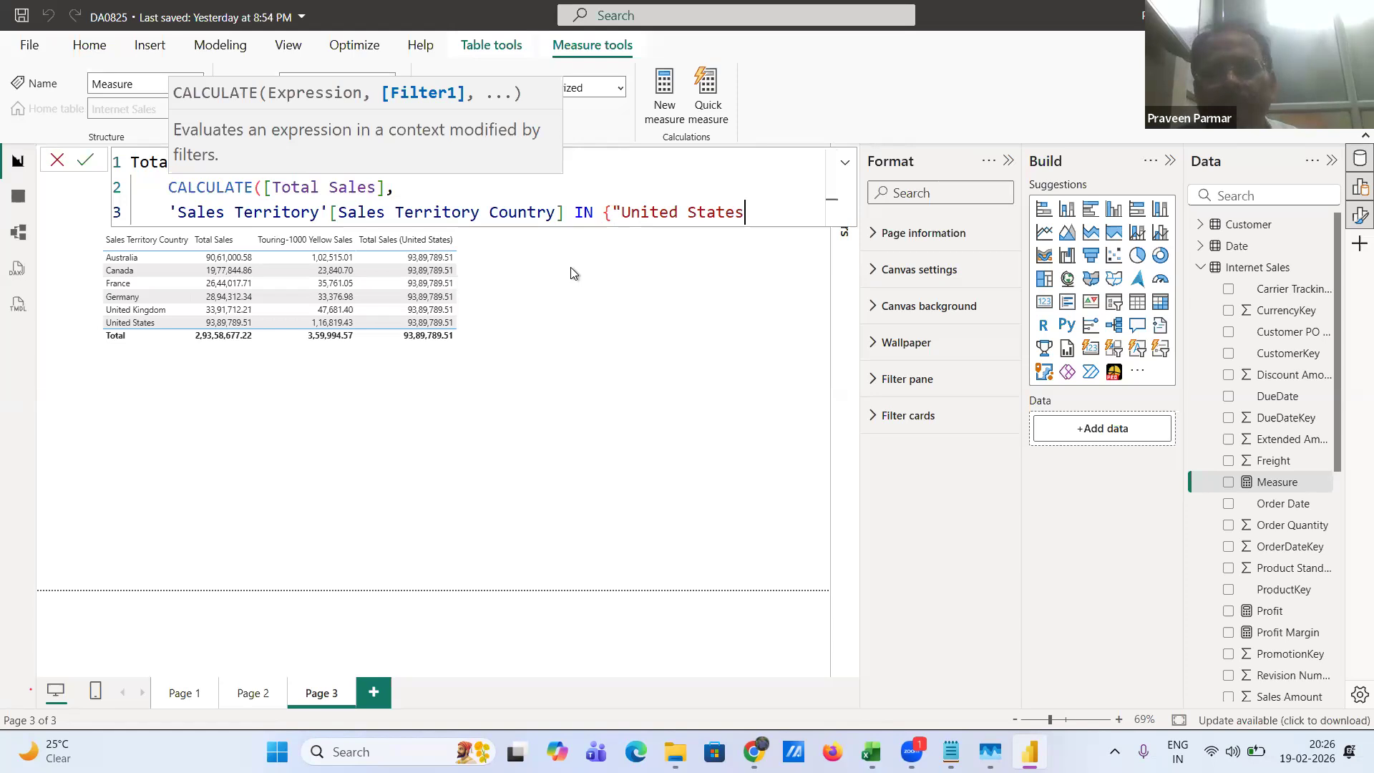
text(")
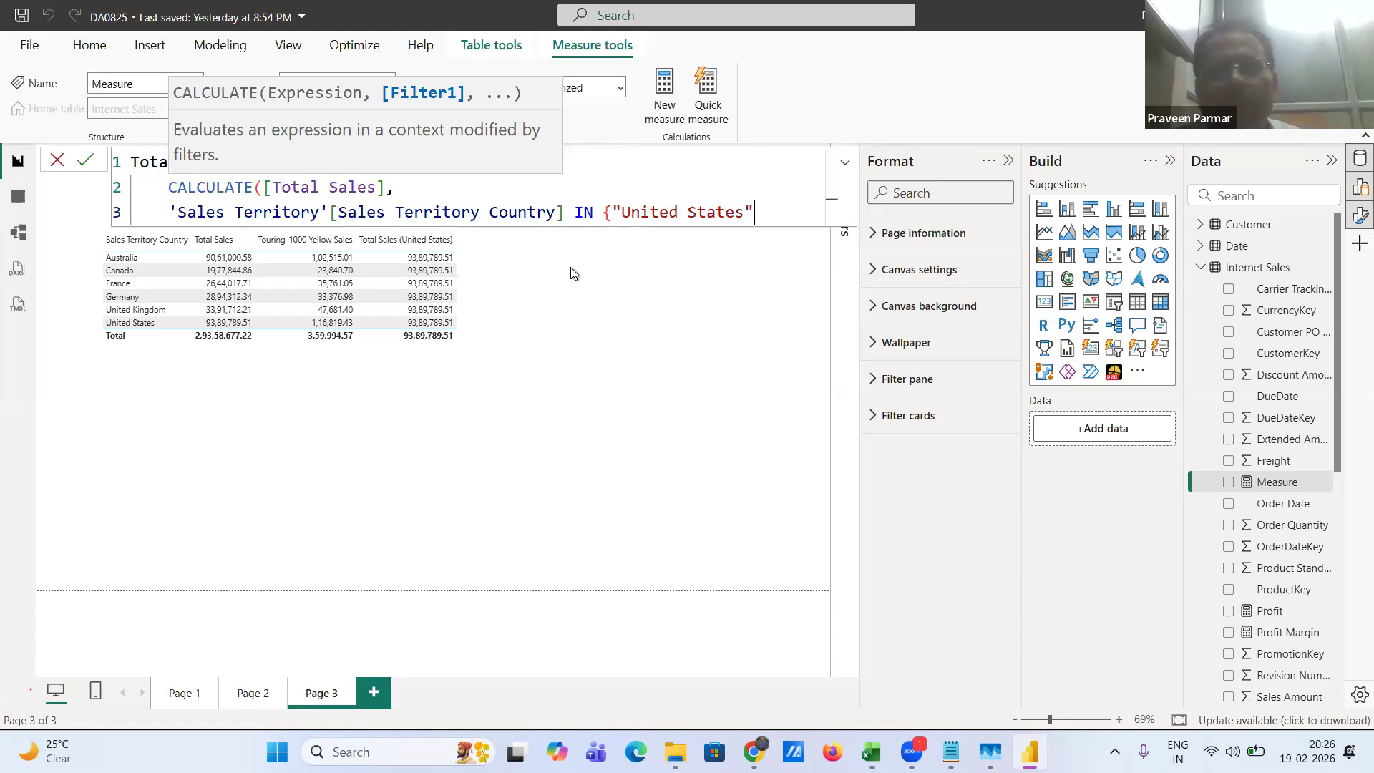
text(,)
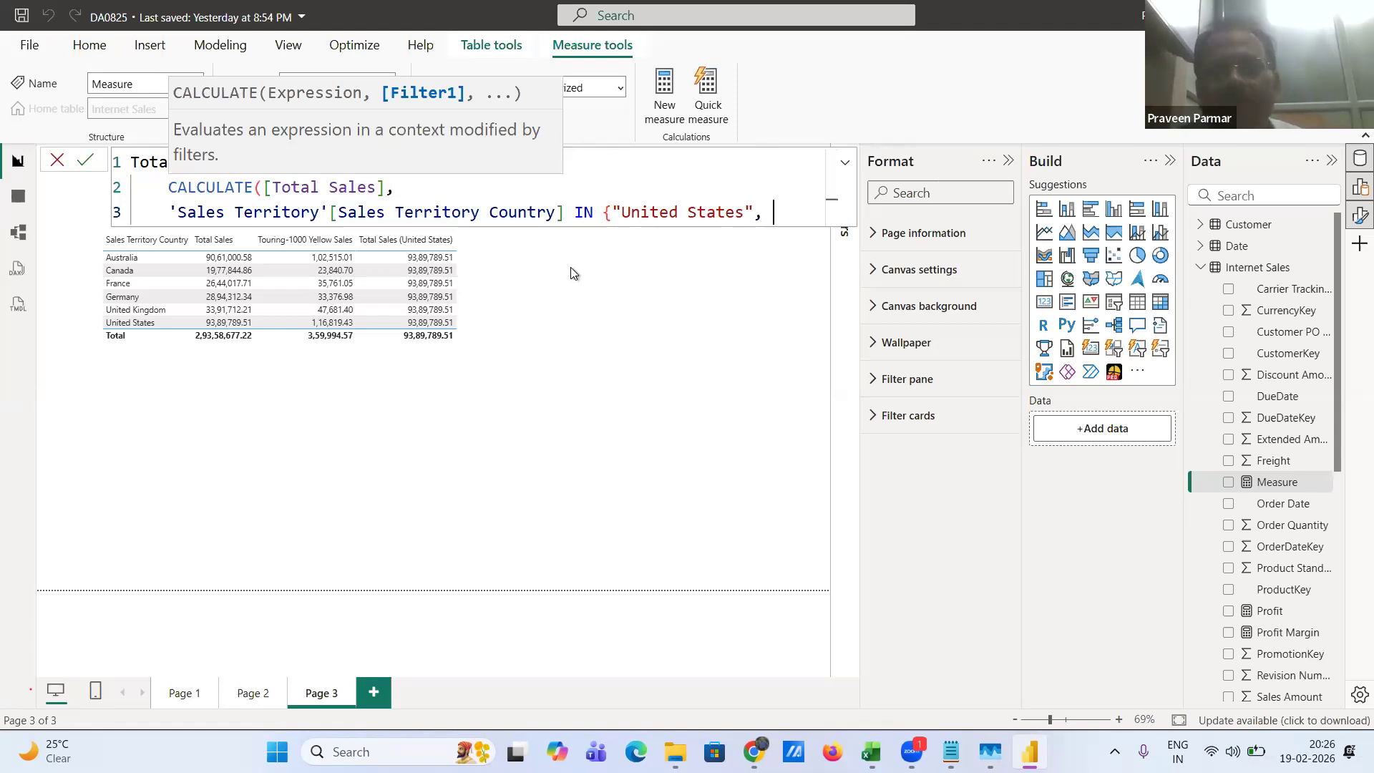
- Add "Canada" to the IN list, close the brace and the CALCULATE parenthesis, and commit the measure
text("C)
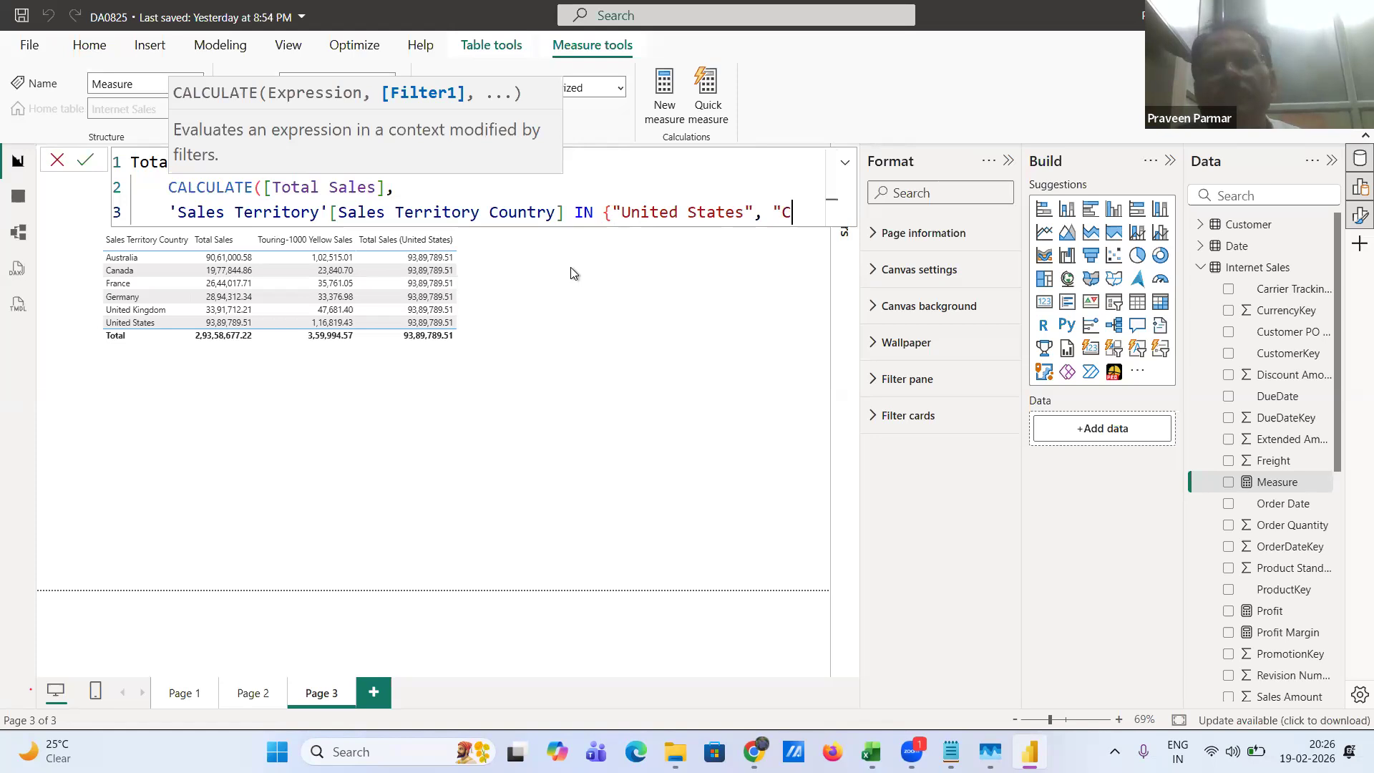
text(anada)
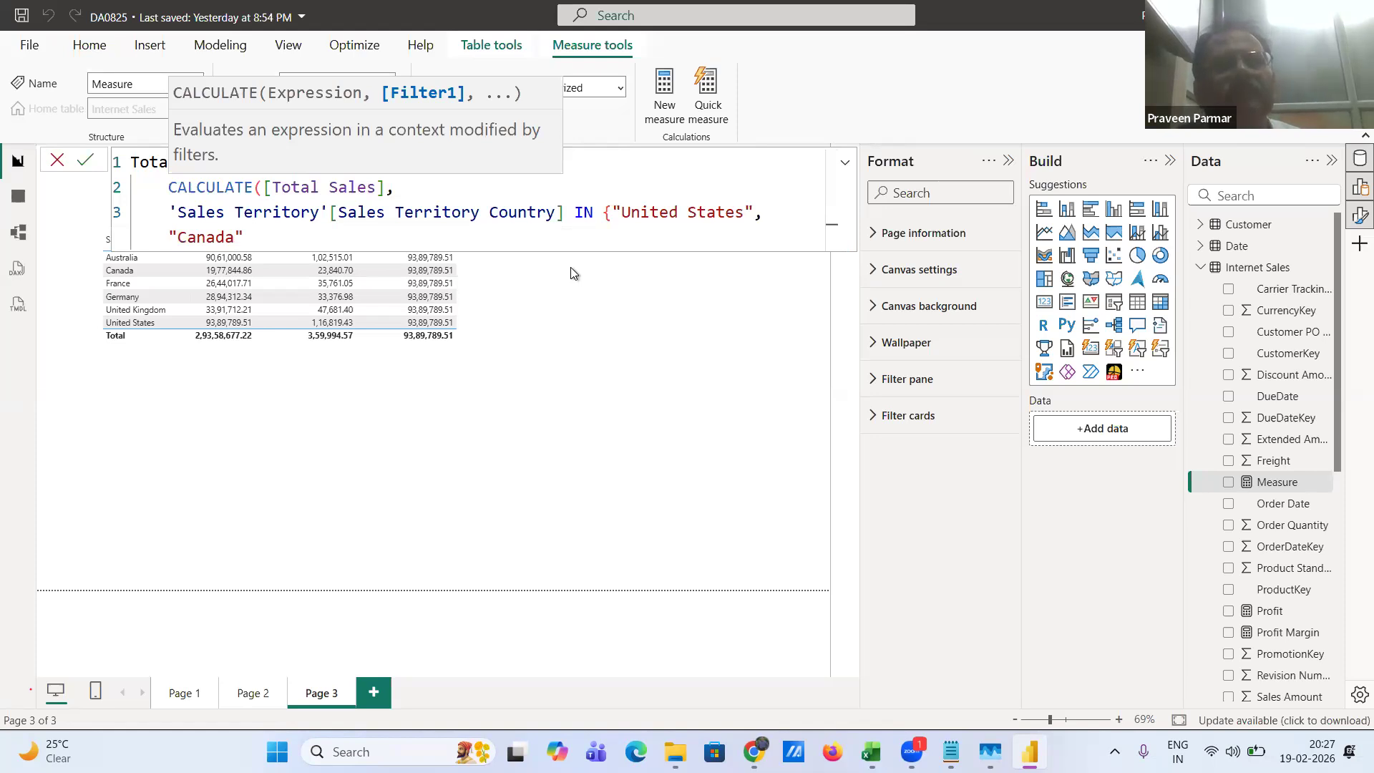
text())
key(BackSpace)
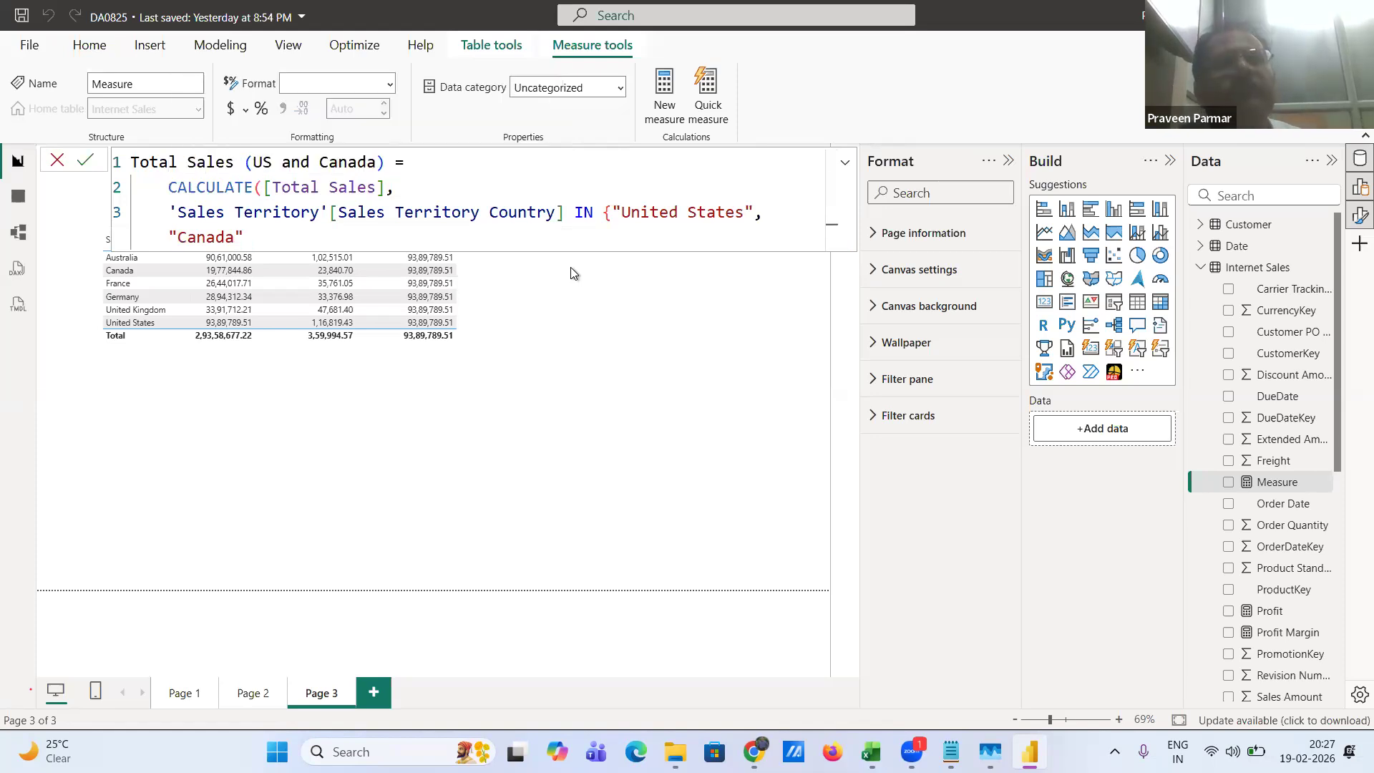
text(})
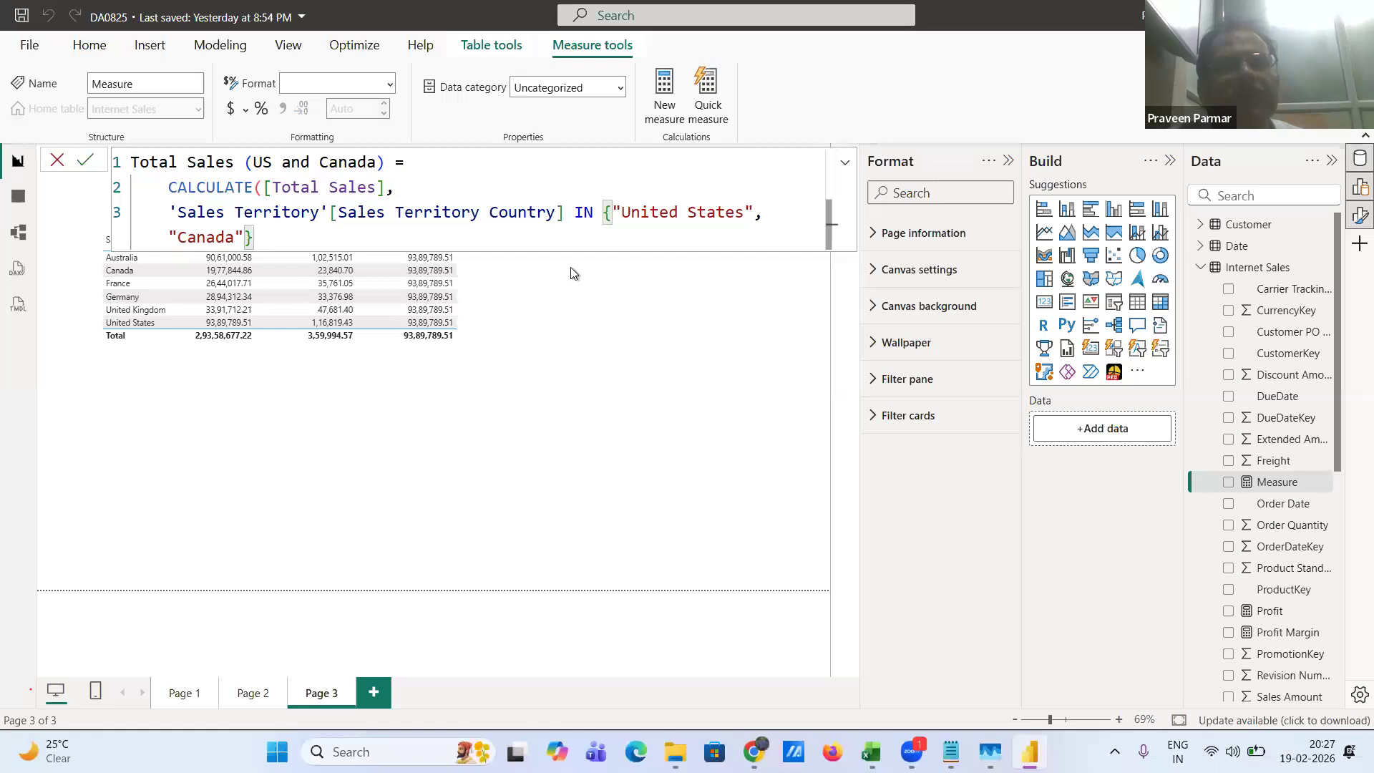
text())
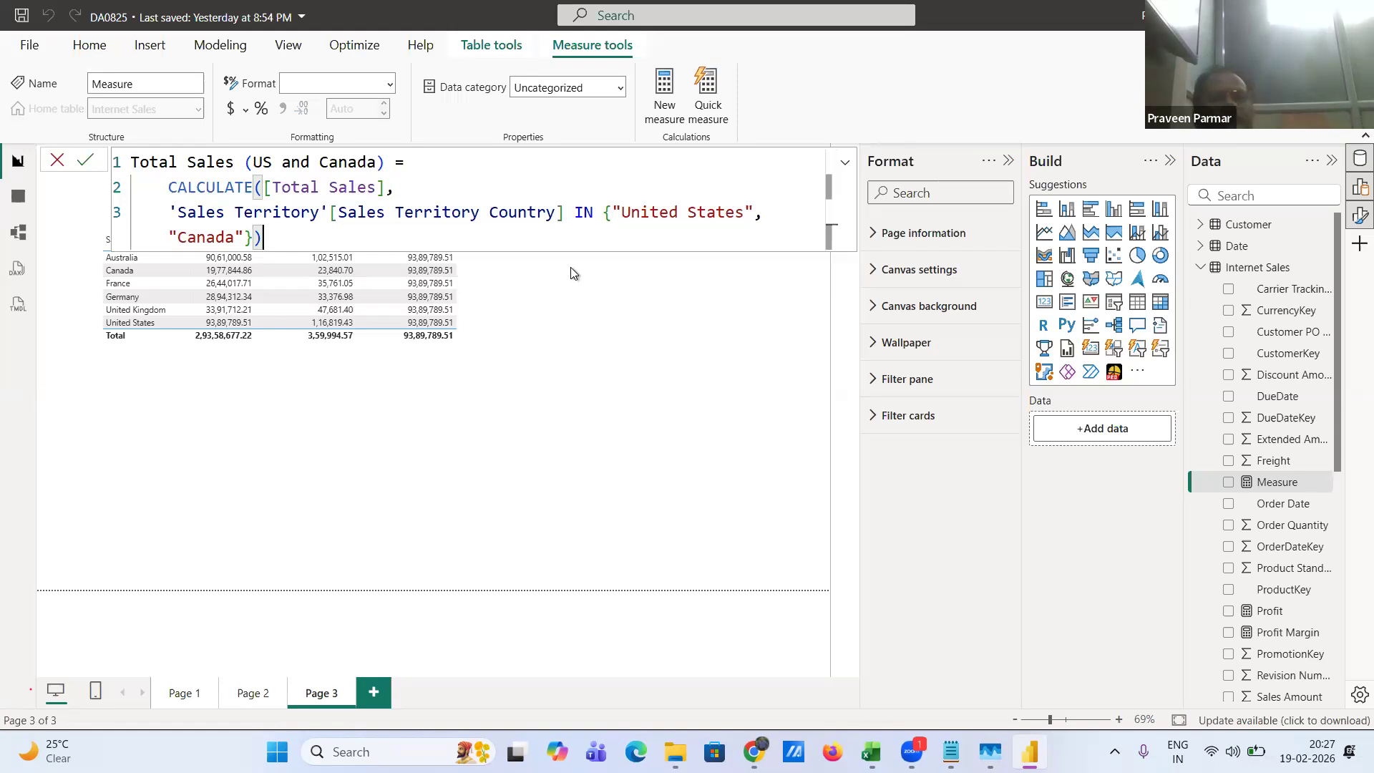
click(87, 163)
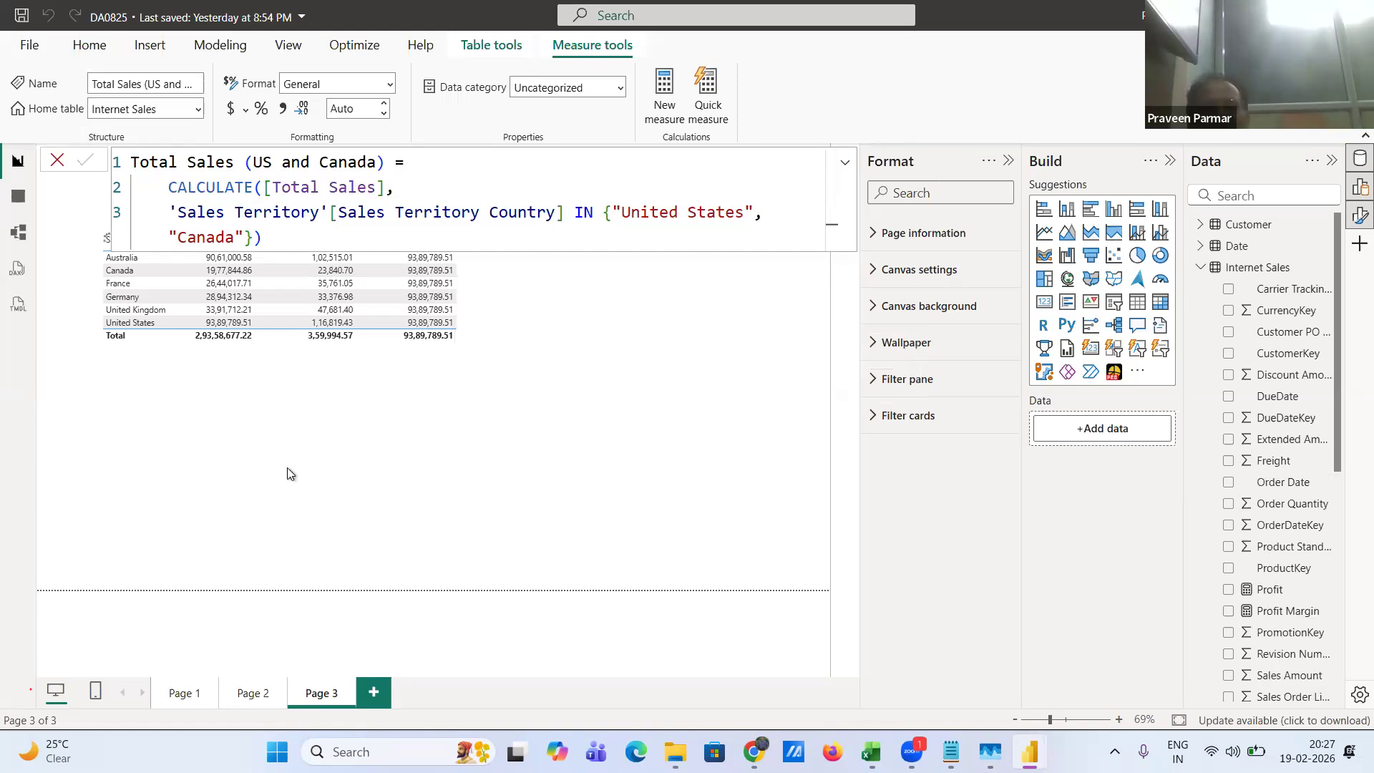
- Add the Total Sales (US and Canada) measure as a column in the sales territory table visual on Page 3
click(602, 391)
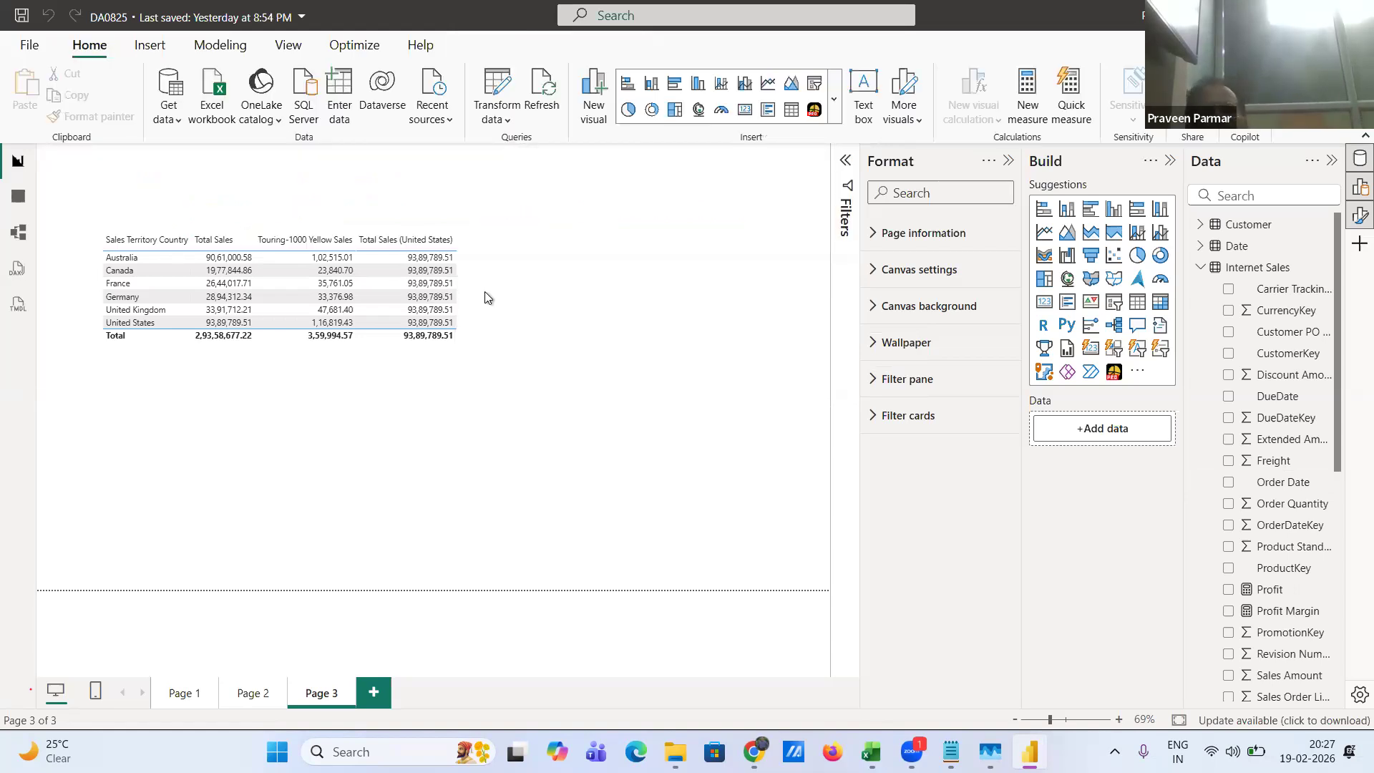
click(521, 316)
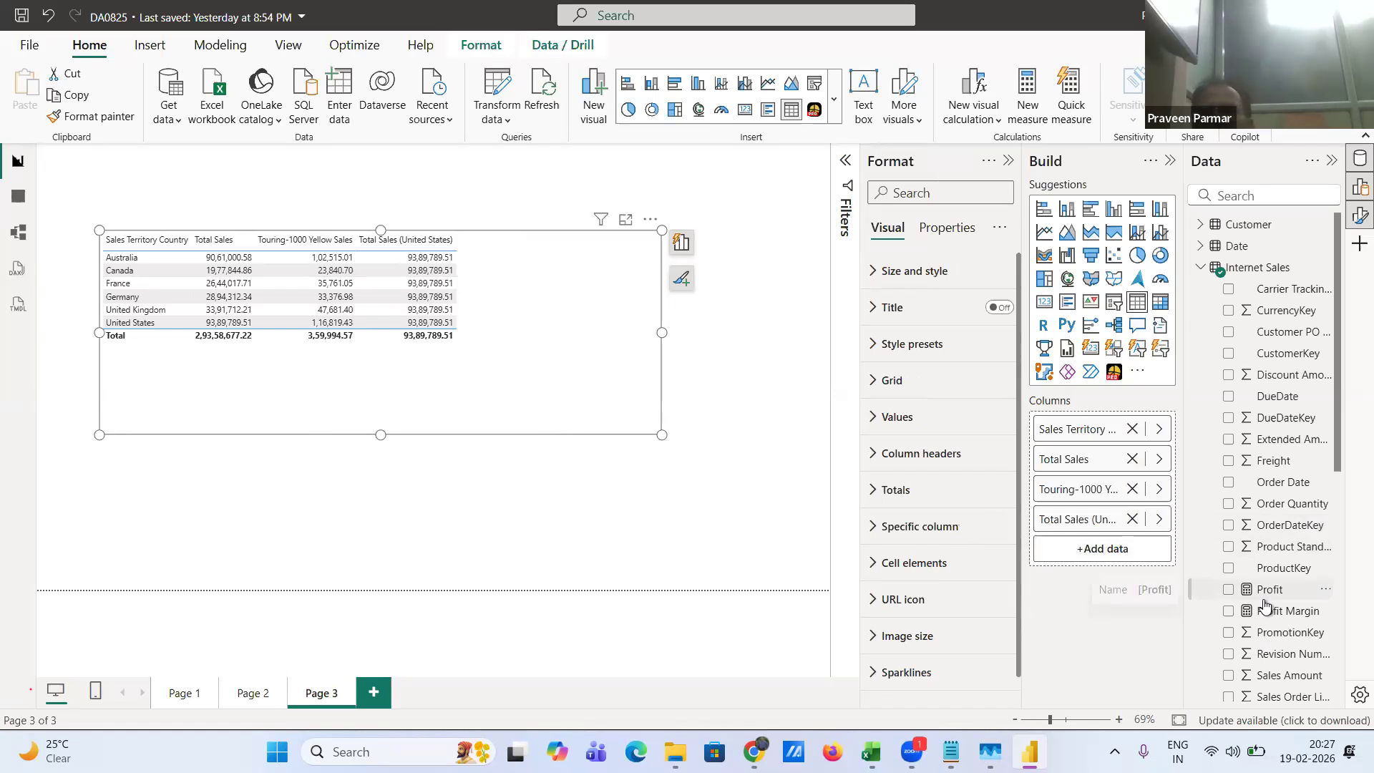
scroll(1266, 605, down, 1)
scroll(1265, 605, down, 1)
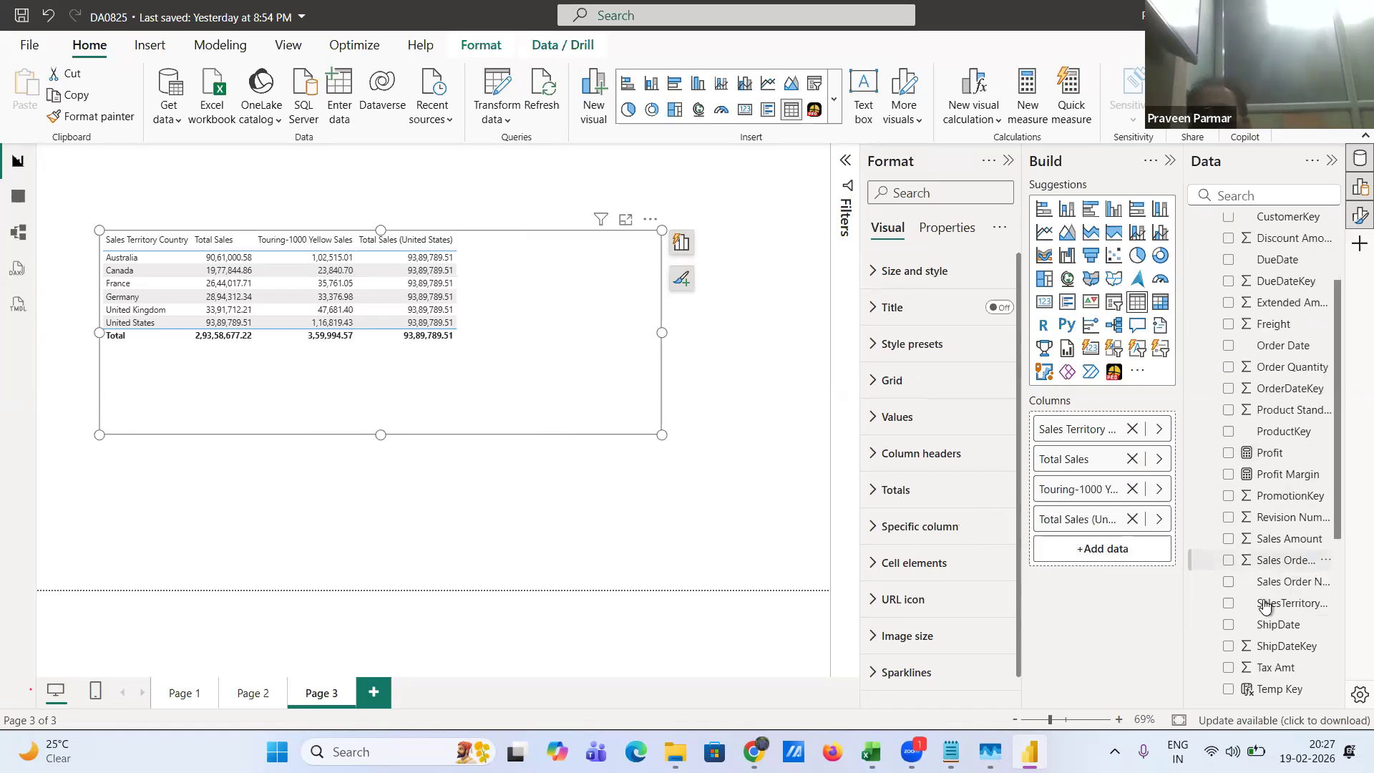
scroll(1265, 605, down, 3)
scroll(1252, 655, down, 1)
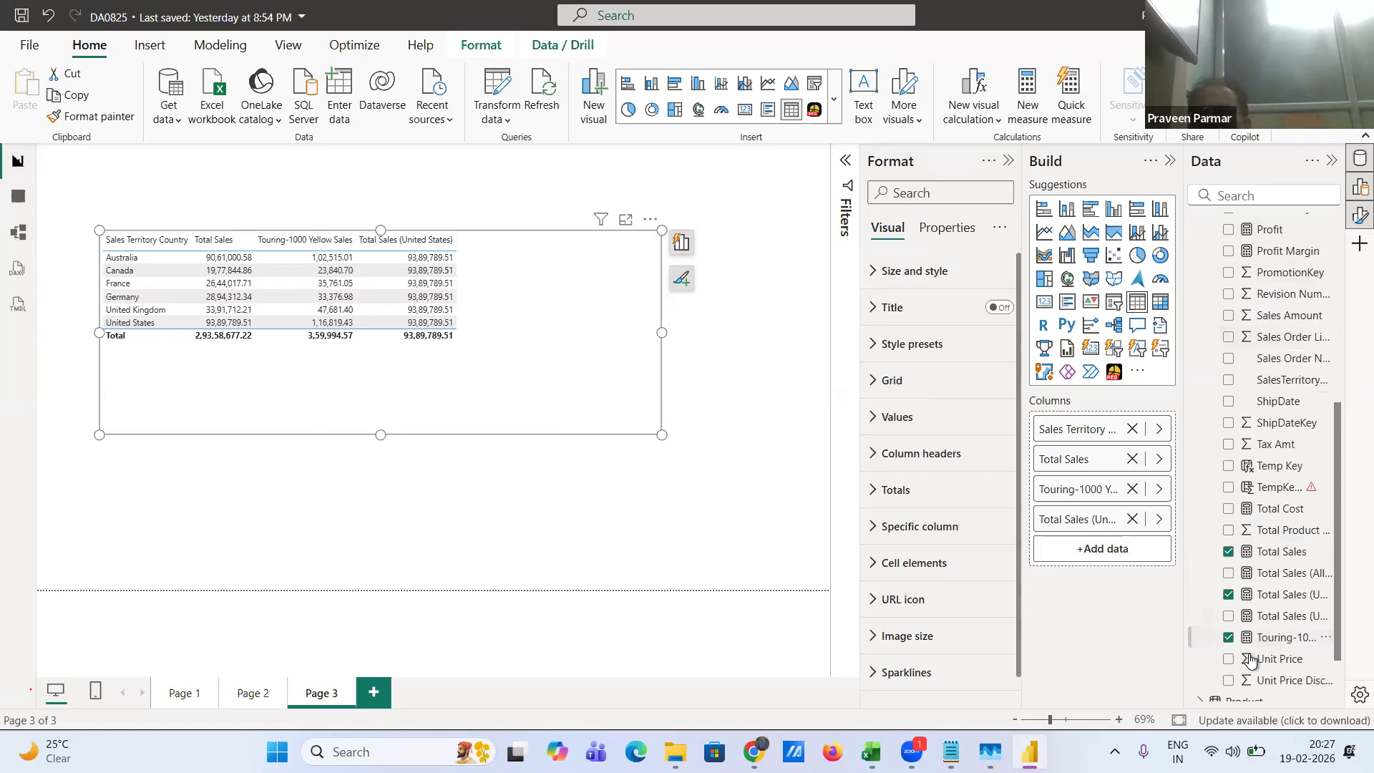
click(1228, 615)
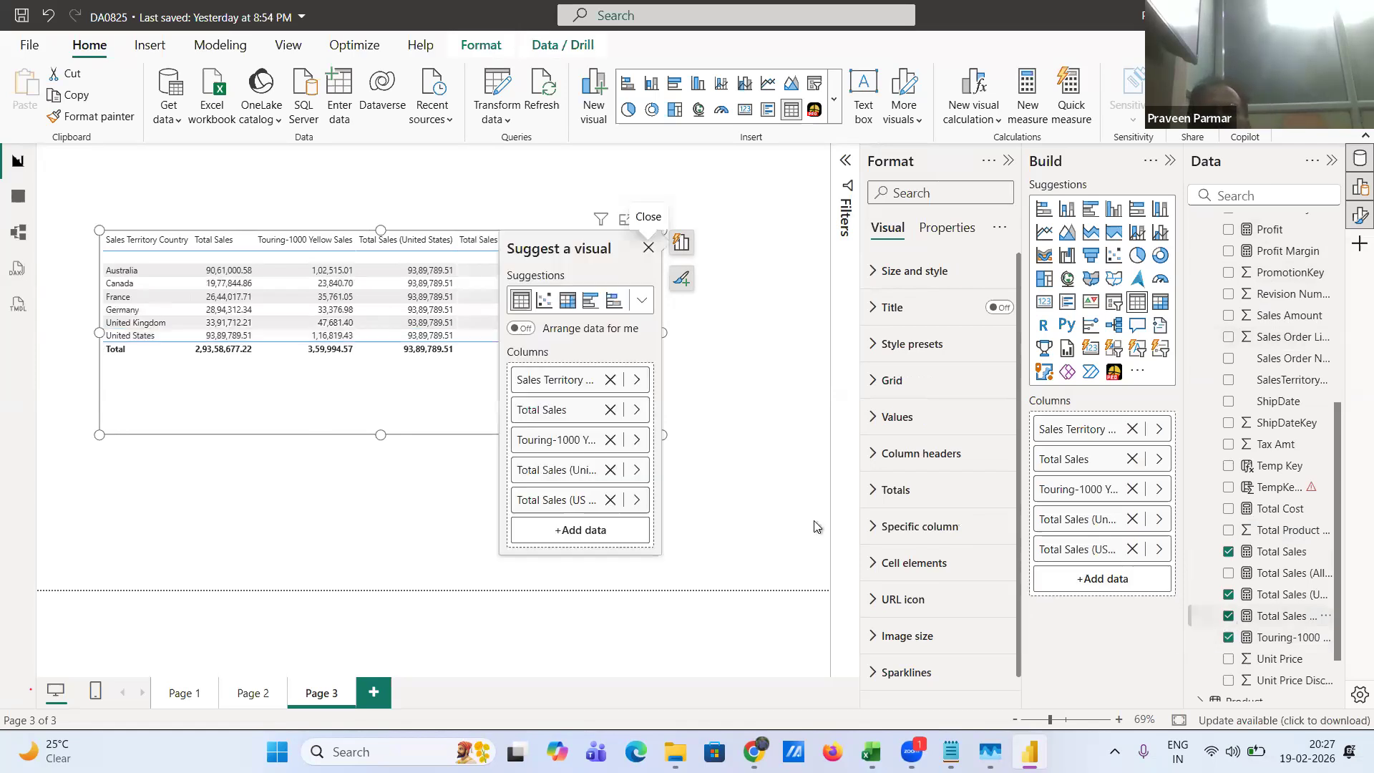
click(647, 249)
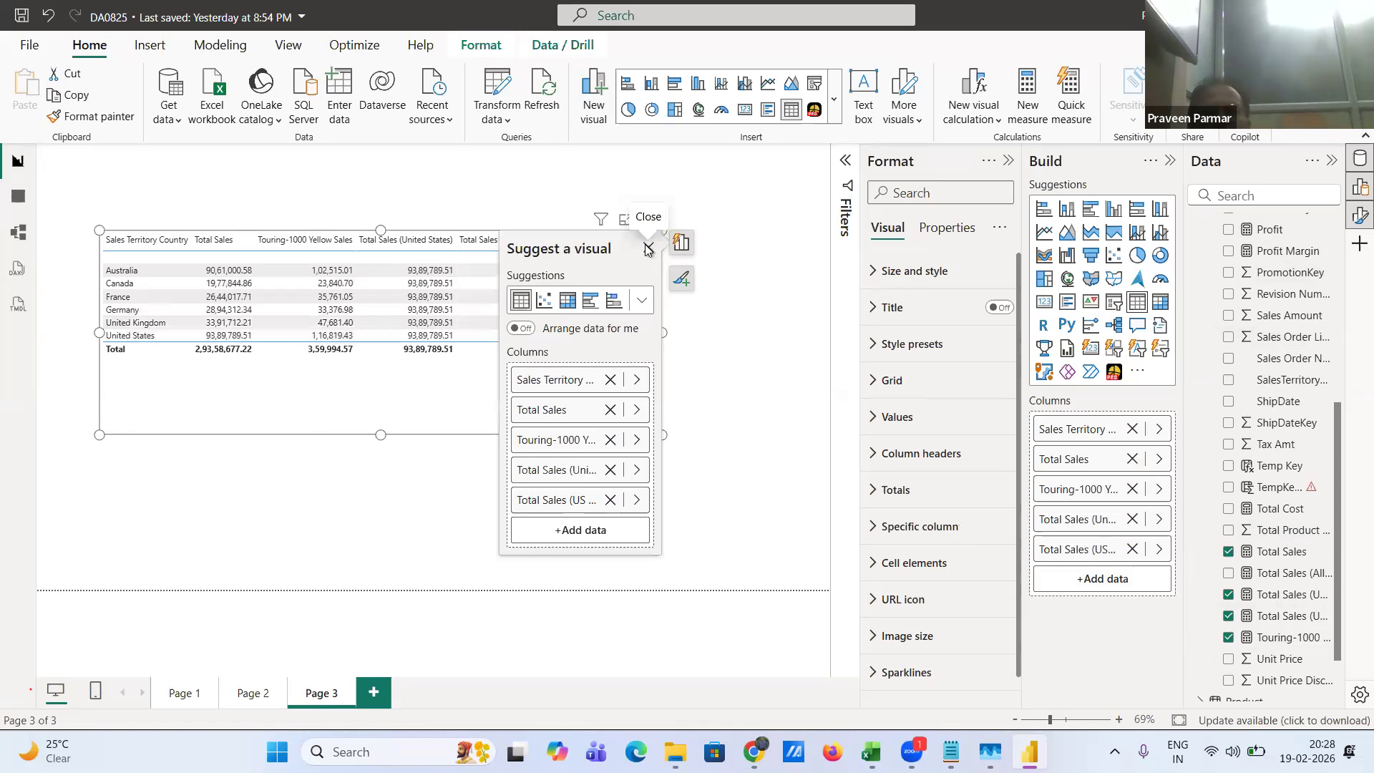
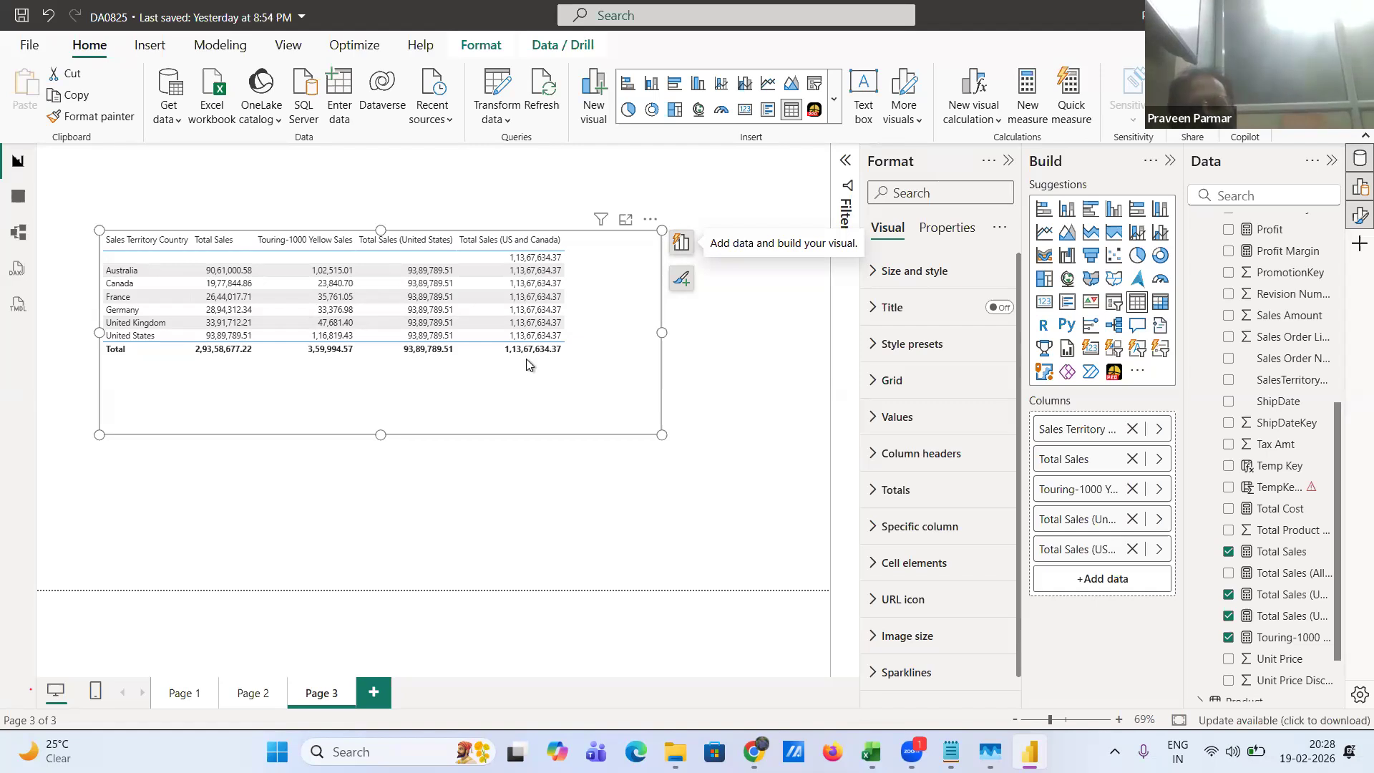
- Switch to the DAX Workshop Code Examples_v2 file in Notepad and review the Total Sales (US and Canada) and Total Sales (2007) examples
key(alt+Tab)
click(383, 466)
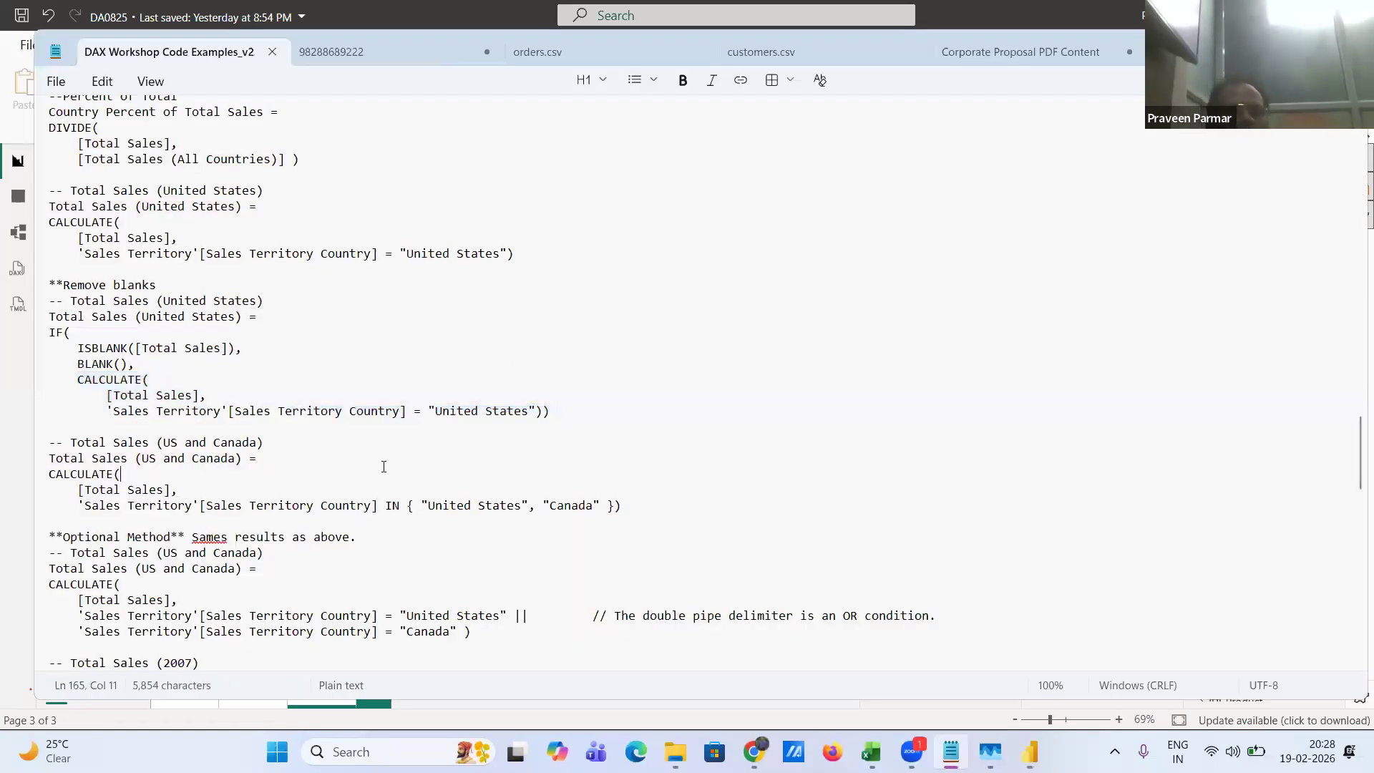
scroll(384, 466, down, 5)
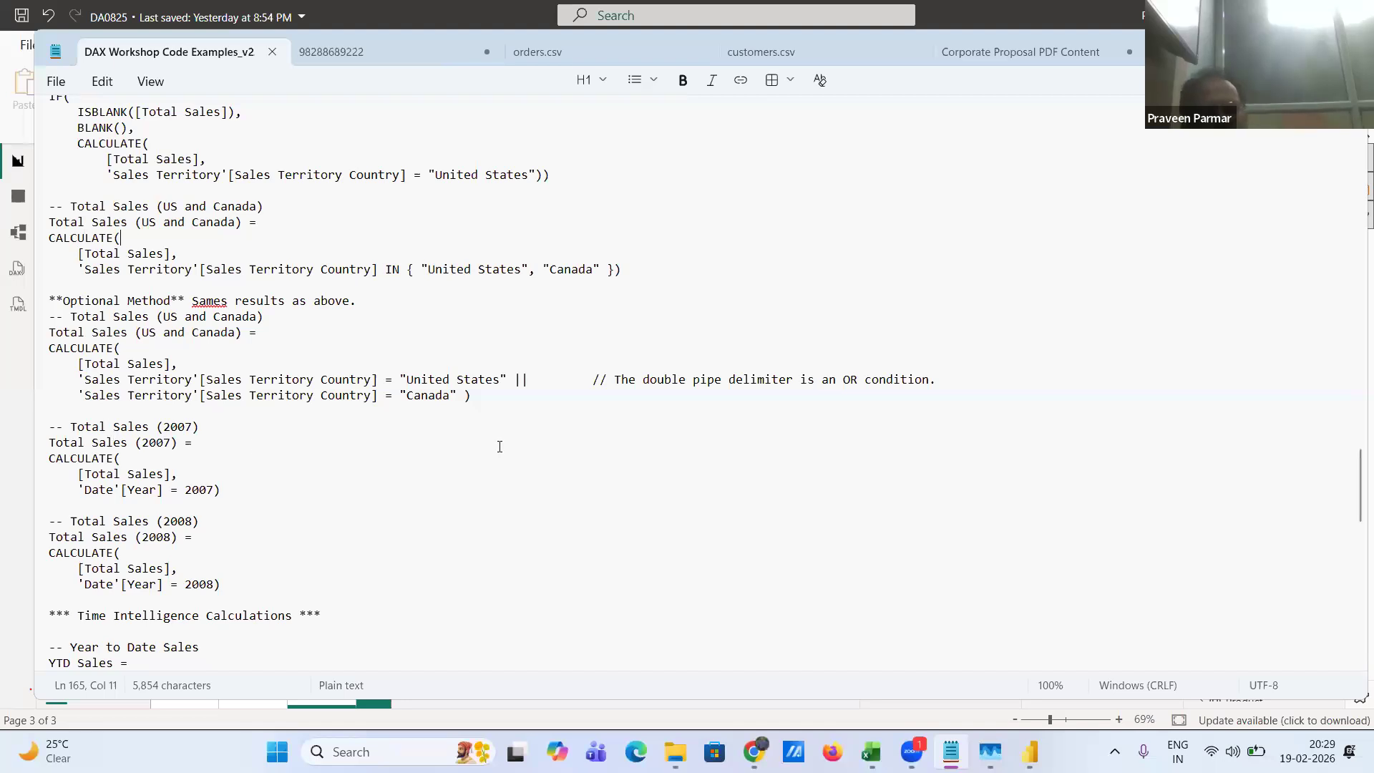
- Switch back to the DA0825 report in Power BI and create a new Internet Sales measure named Total Sales (2007), followed by an equals sign
key(alt+Tab)
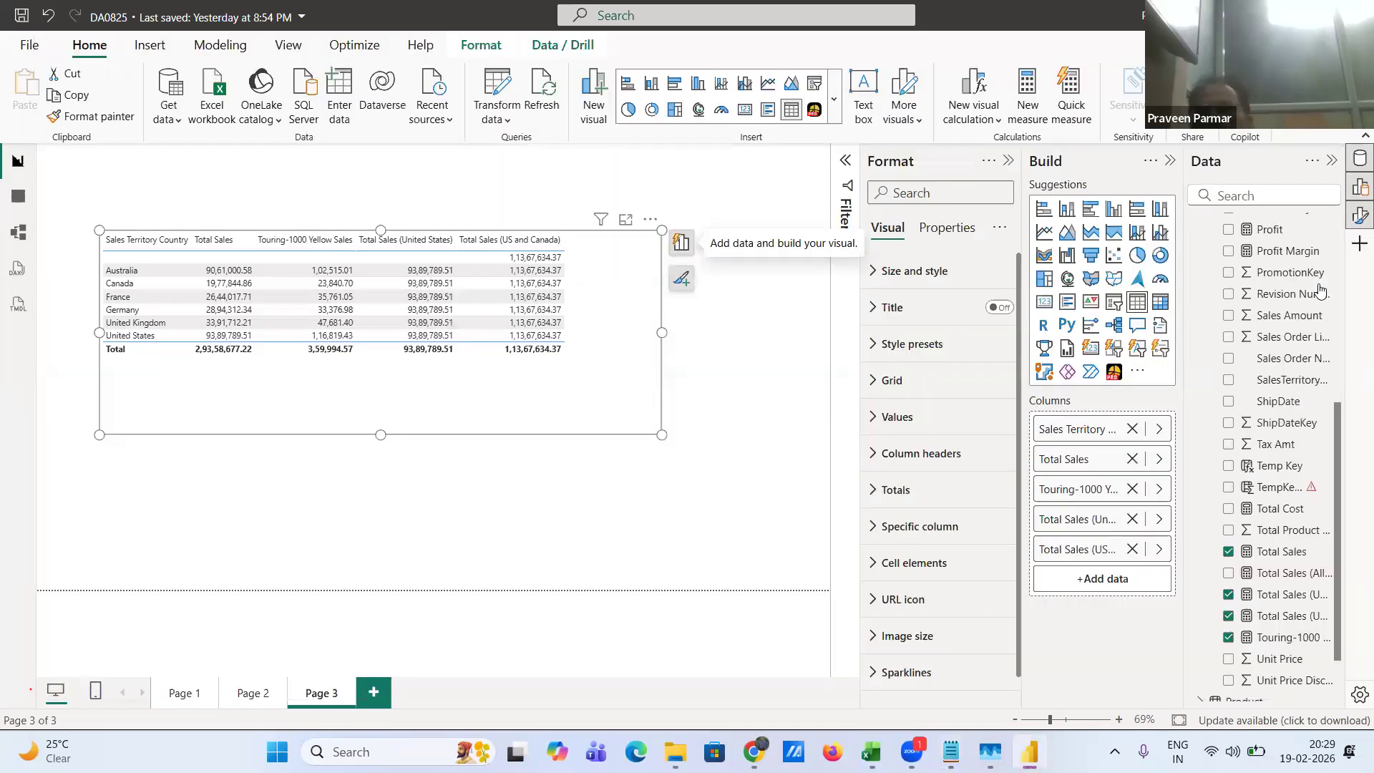
scroll(1297, 275, up, 5)
scroll(1296, 276, up, 2)
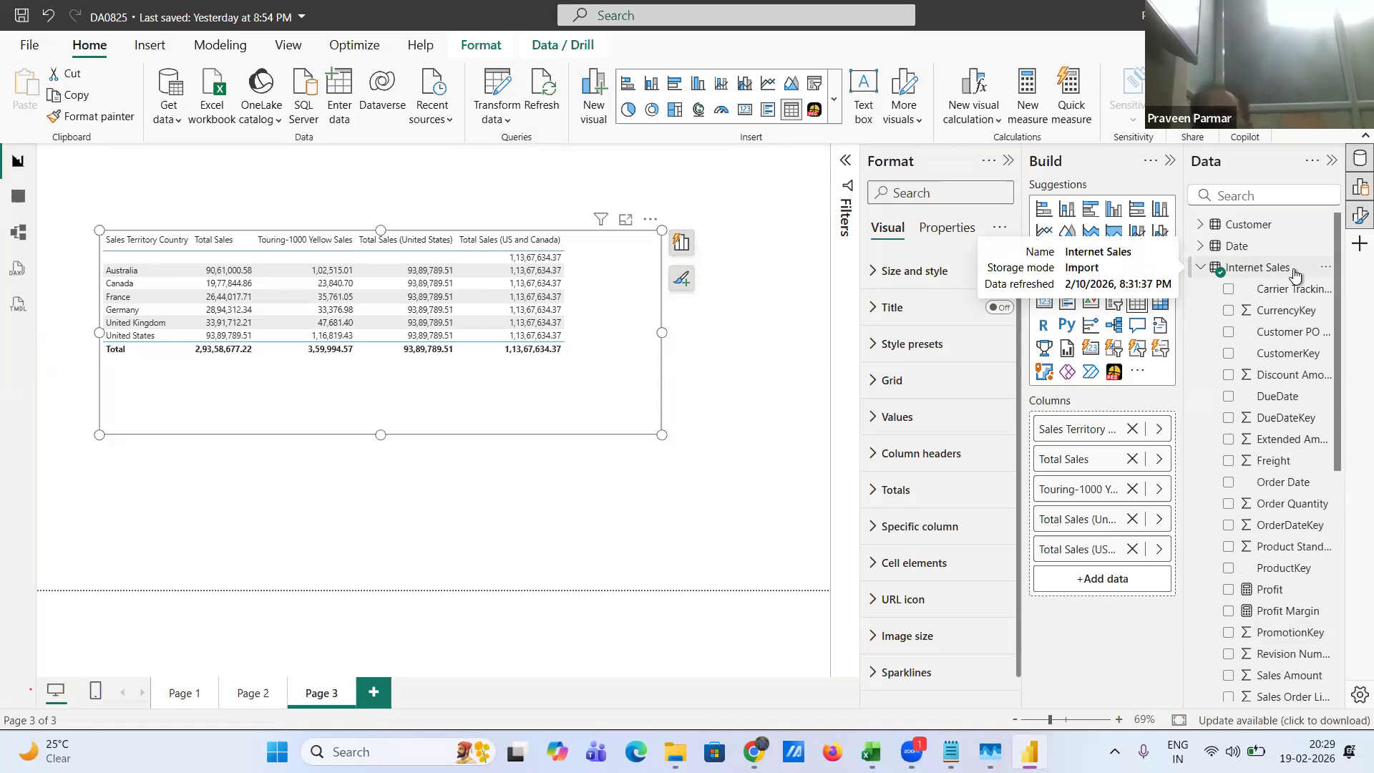
right_click(1237, 269)
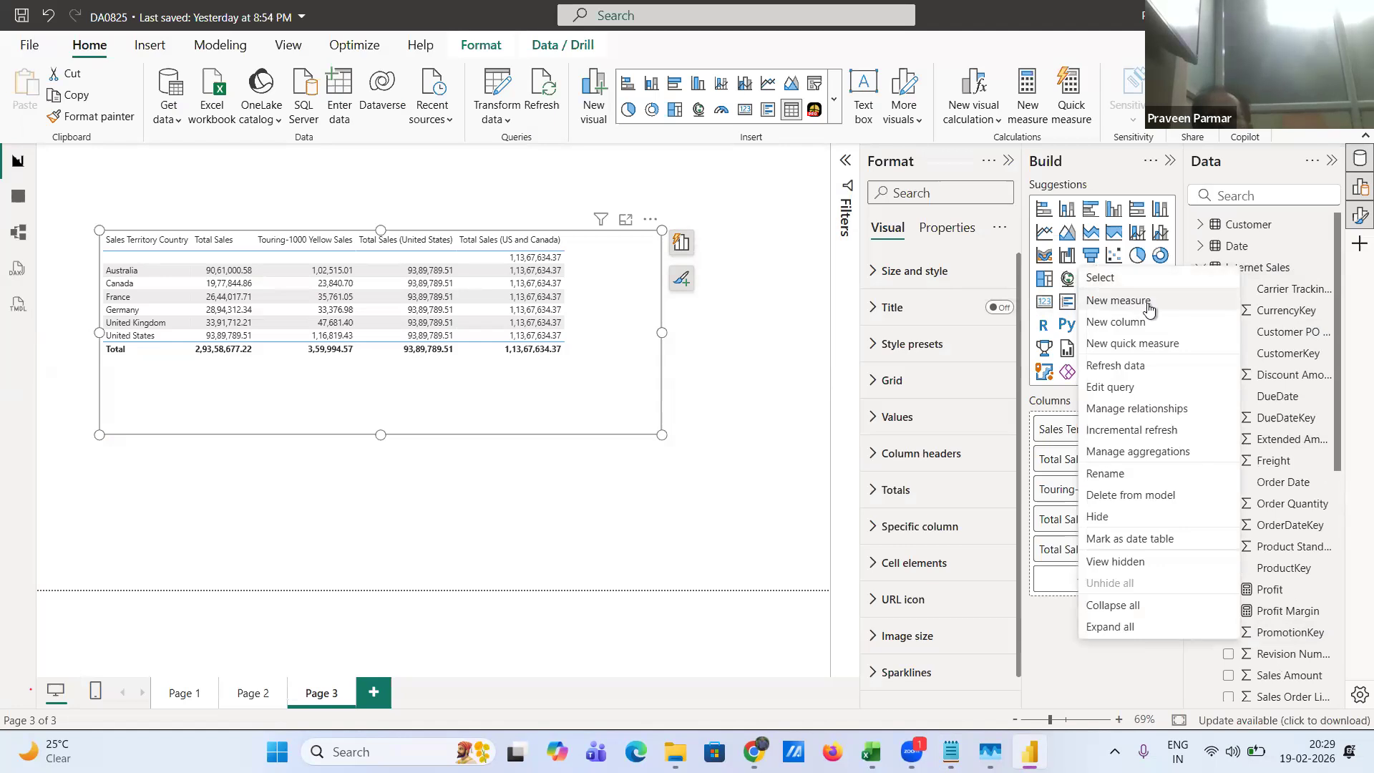
key(Escape)
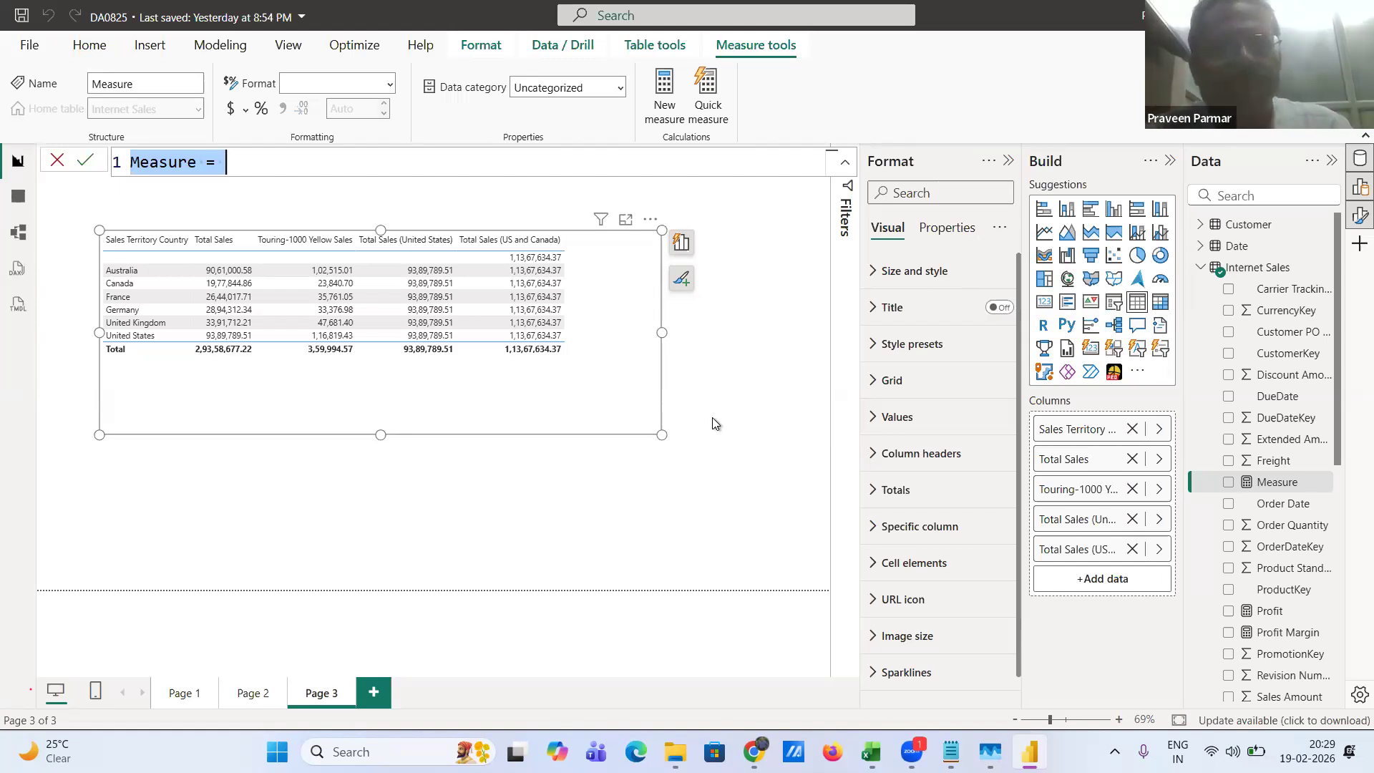
text(Total Sales (2007) =)
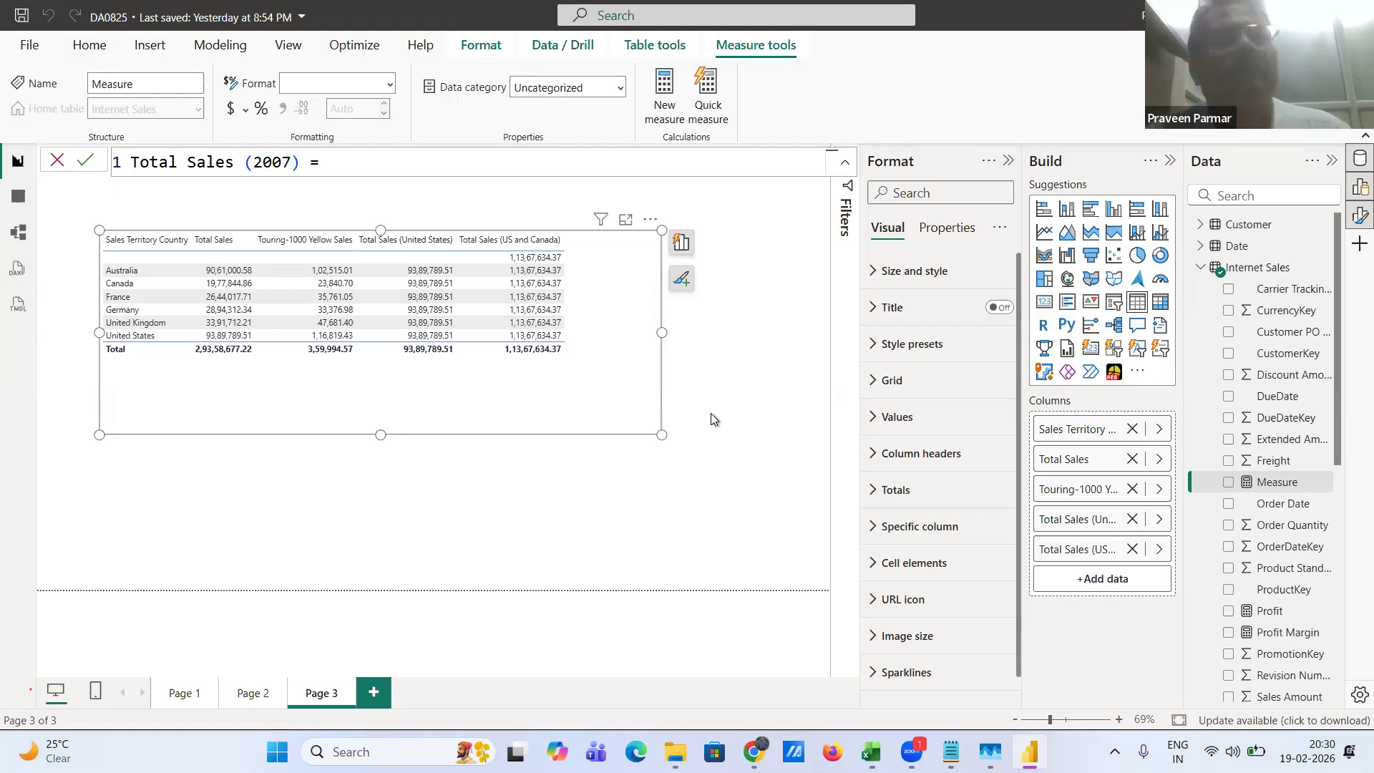
- Start a CALCULATE function after the equals sign, with [Total Sales] on a new line as its expression, followed by a comma
text( cal)
key(Tab)
key(shift+Return)
text(tot)
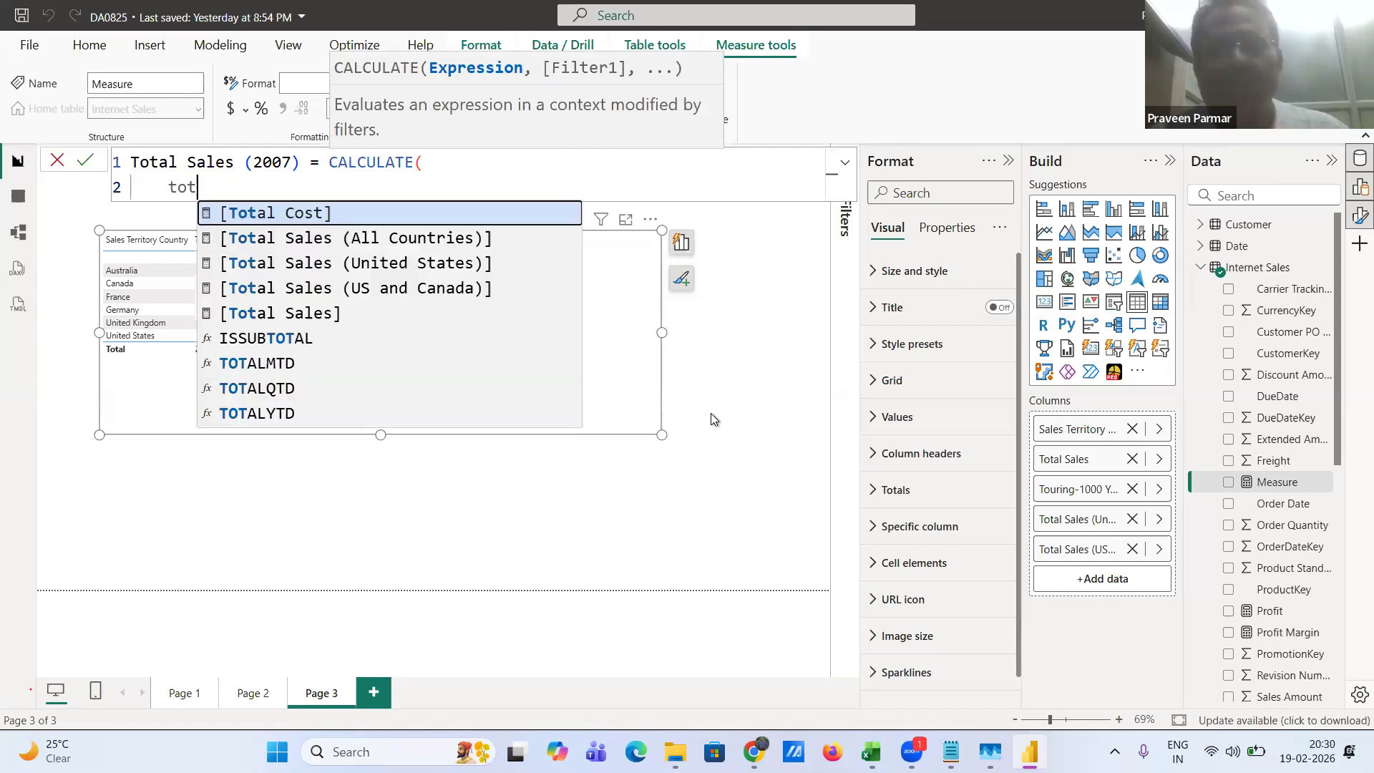
key(Down)
key(Down)
key(Down)
key(Down)
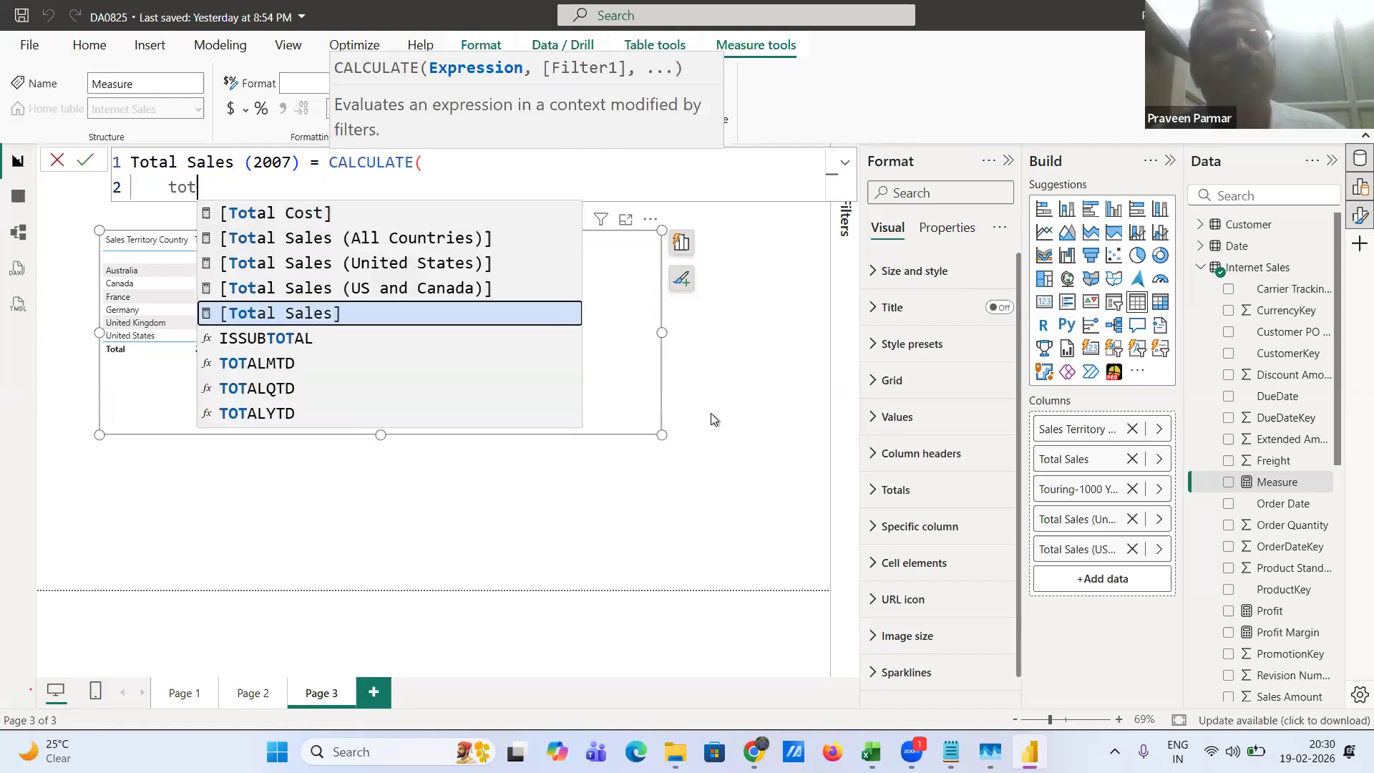
key(Tab)
text(,)
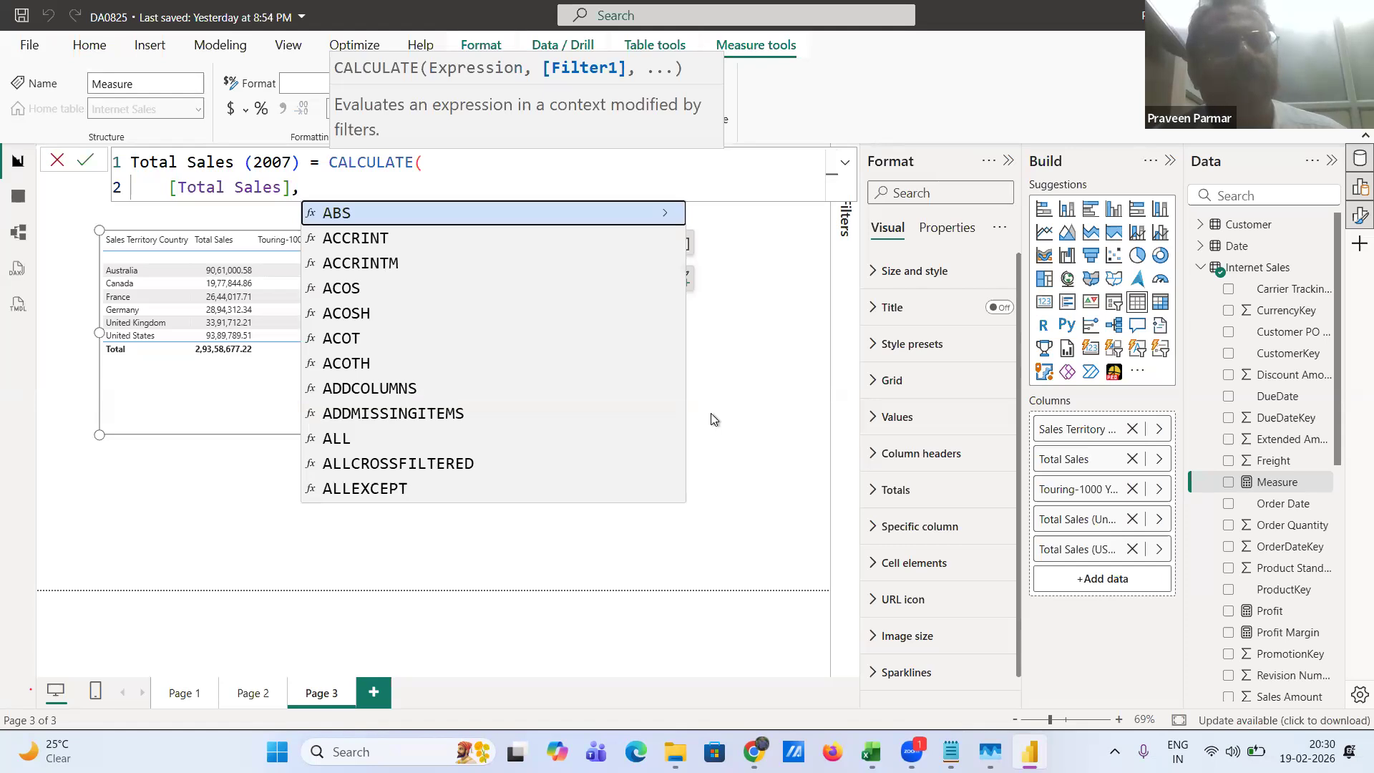
- Begin the CALCULATE filter on a new line by entering date to look up the Date table's columns
key(shift+Return)
text(da)
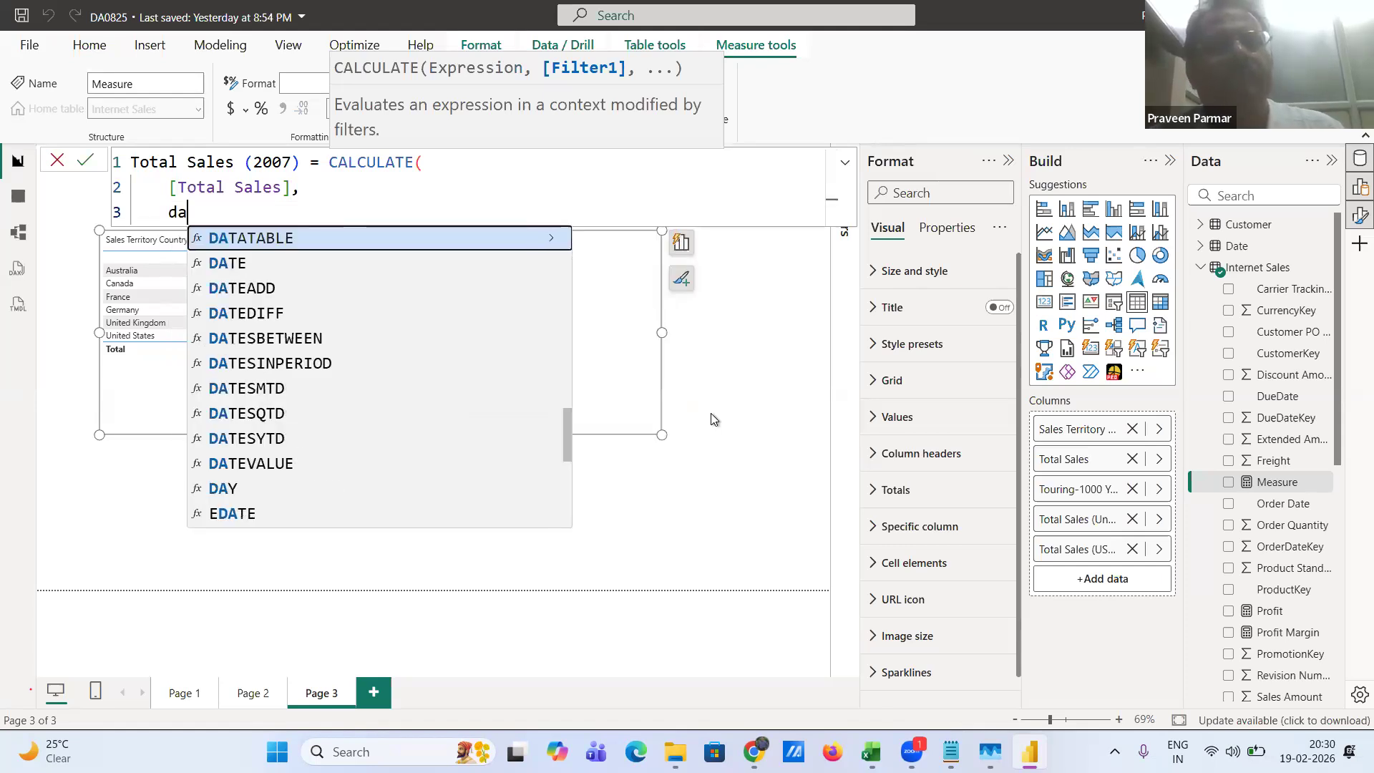
text(te)
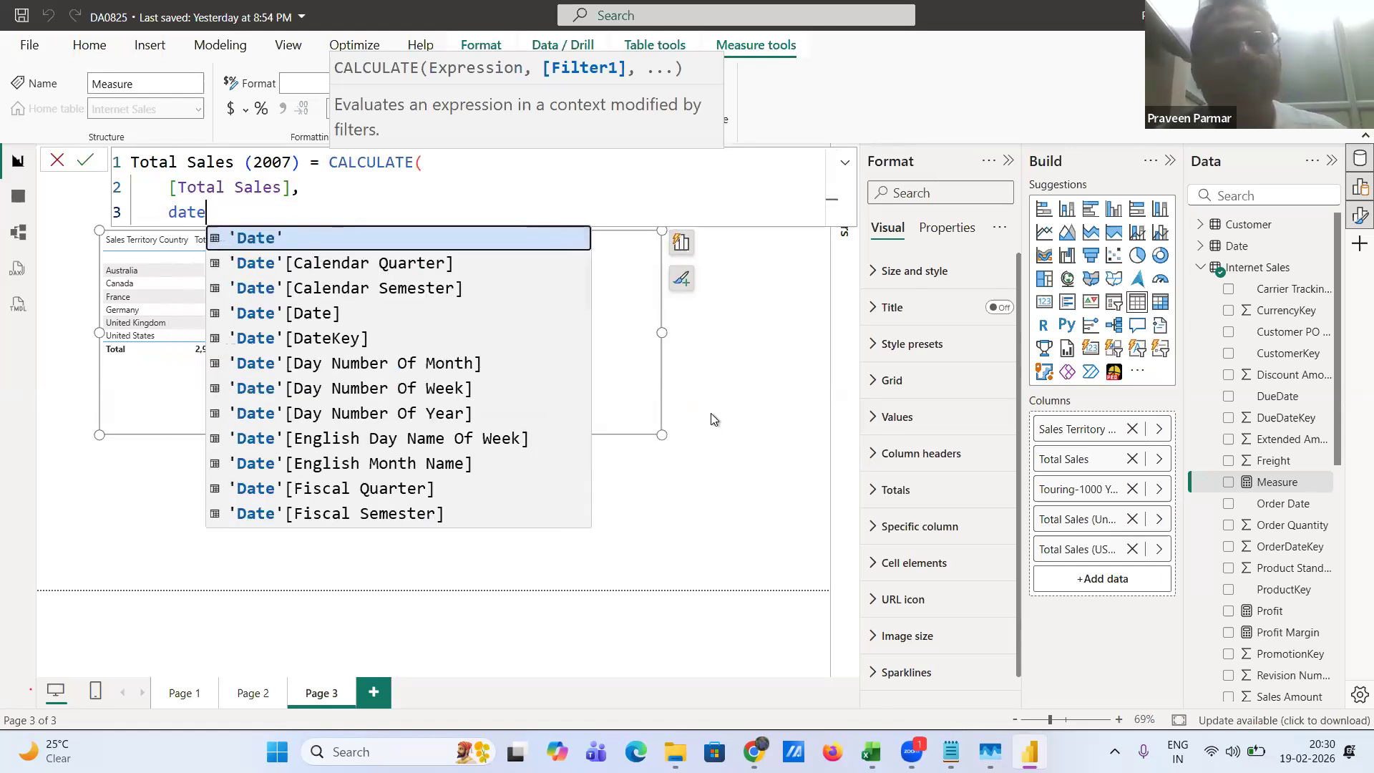
- Insert the 'Date'[Year] column as the filter column in the Total Sales (2007) measure's CALCULATE formula
key(Down)
key(Down)
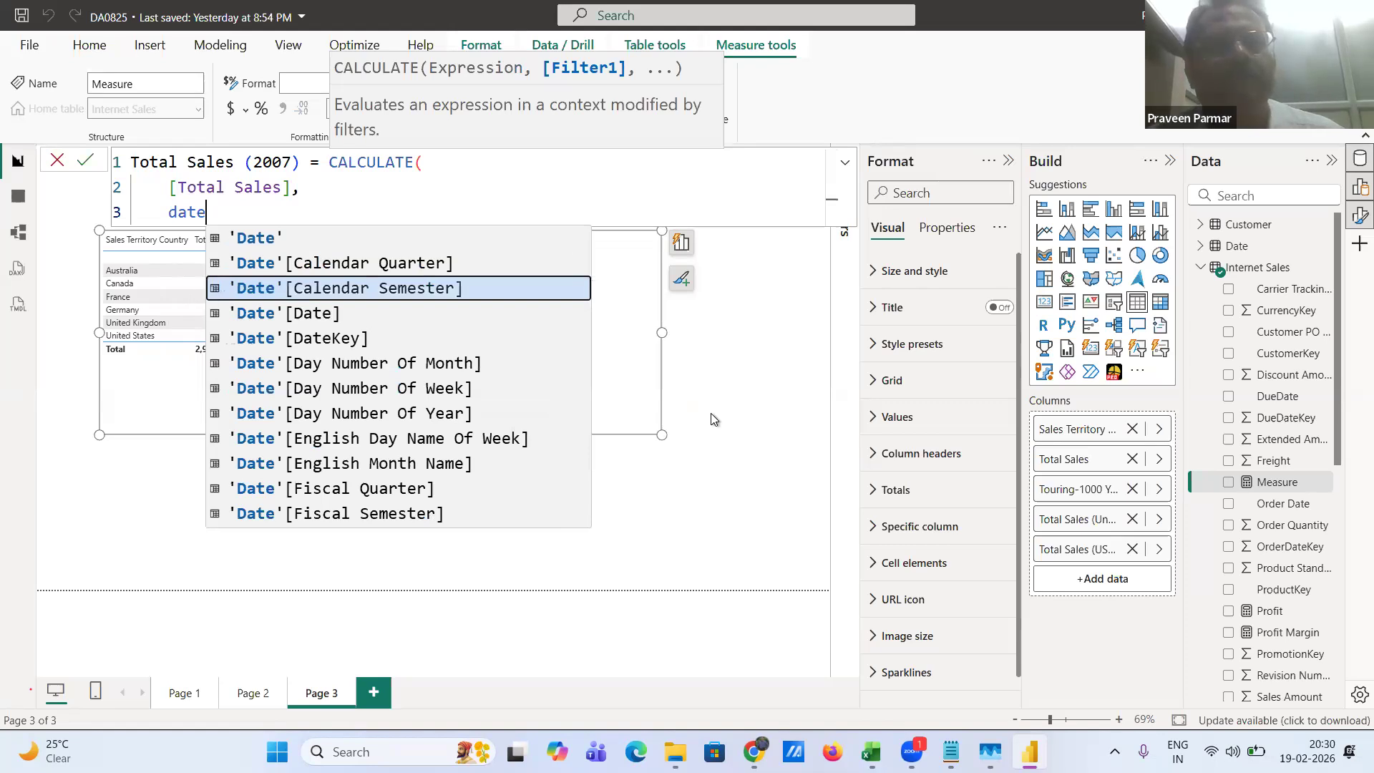
key(Down)
key(Down)
key(Down)
key(Down)
key(Down)
key(Down)
key(Down)
key(Down)
key(Down)
key(Down)
key(Down)
key(Down)
key(Down)
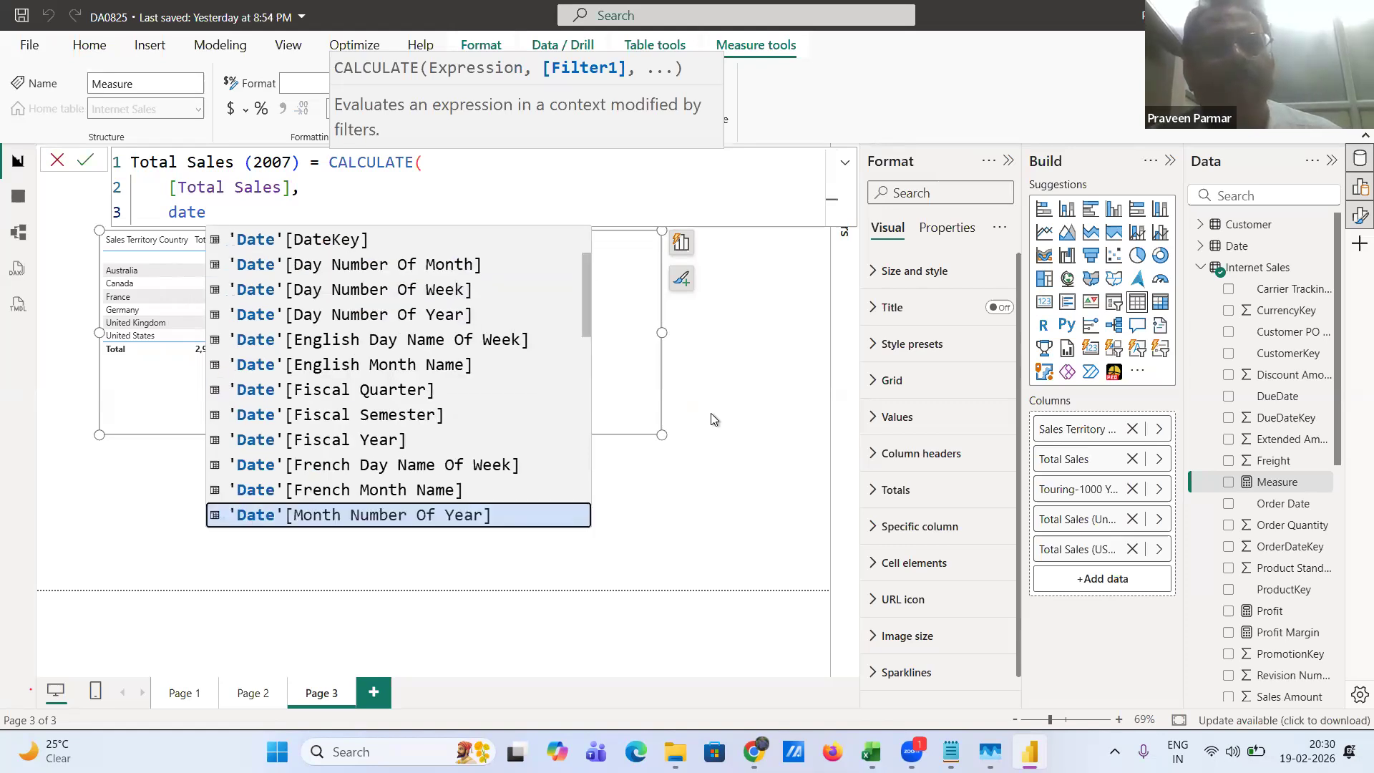
key(Down)
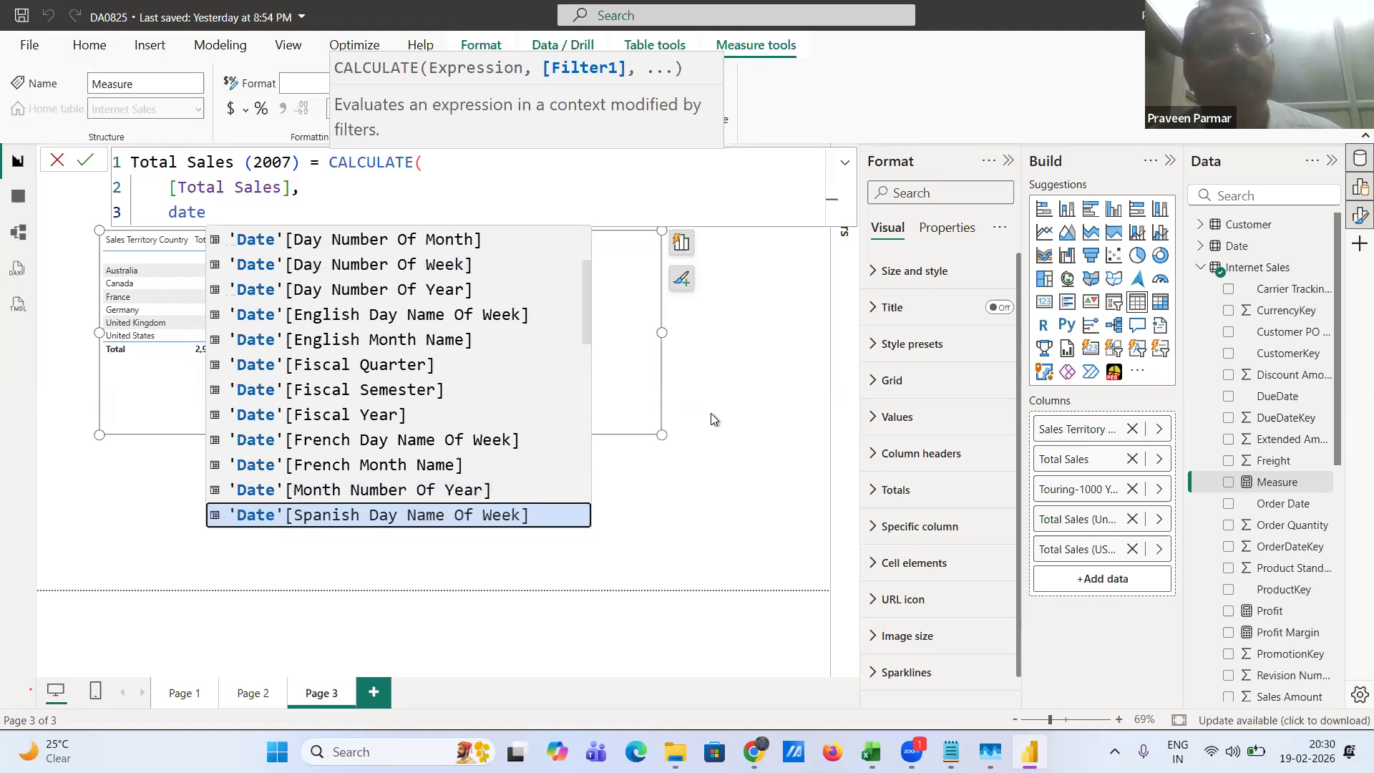
key(Down)
key(Down)
key(Down)
key(Down)
key(Up)
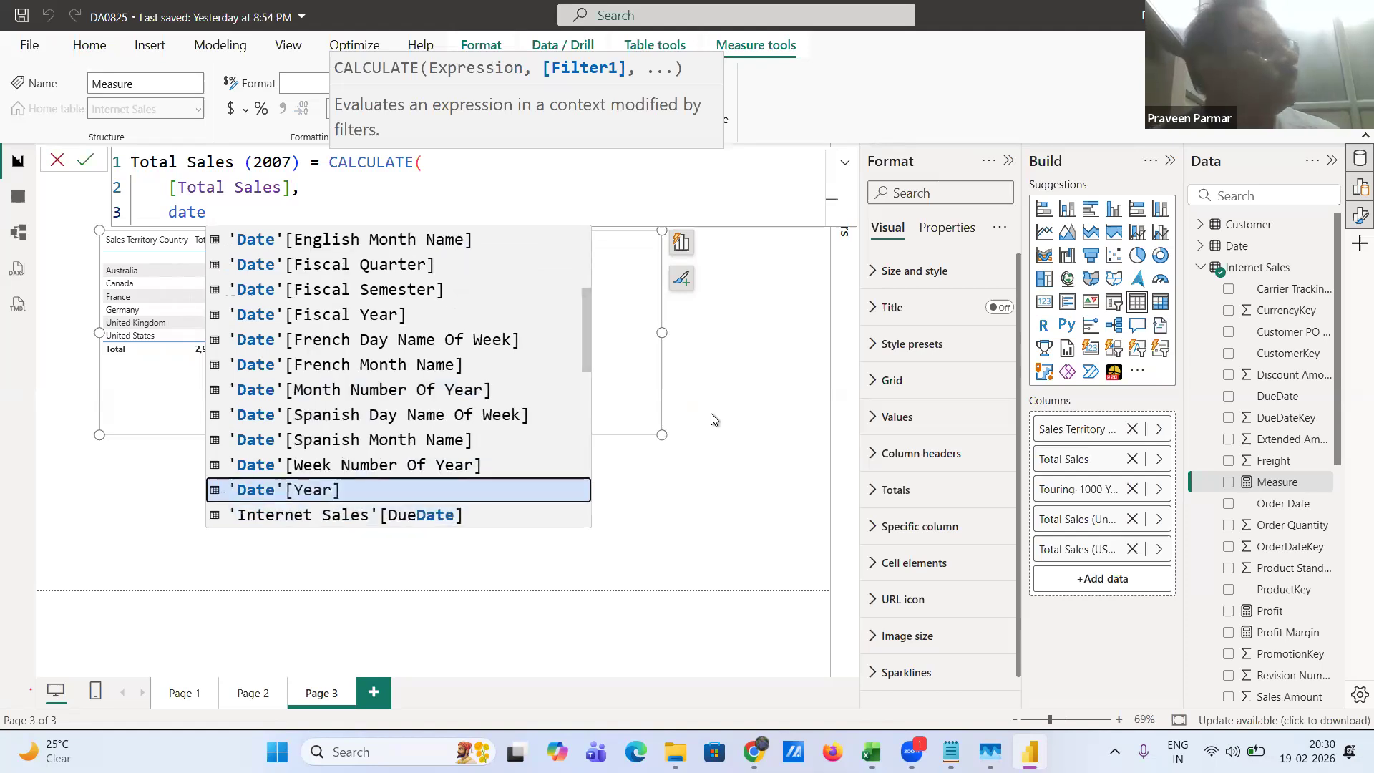
key(Tab)
- Complete the year filter as equal to 2007, close the CALCULATE function and commit the measure
text(=)
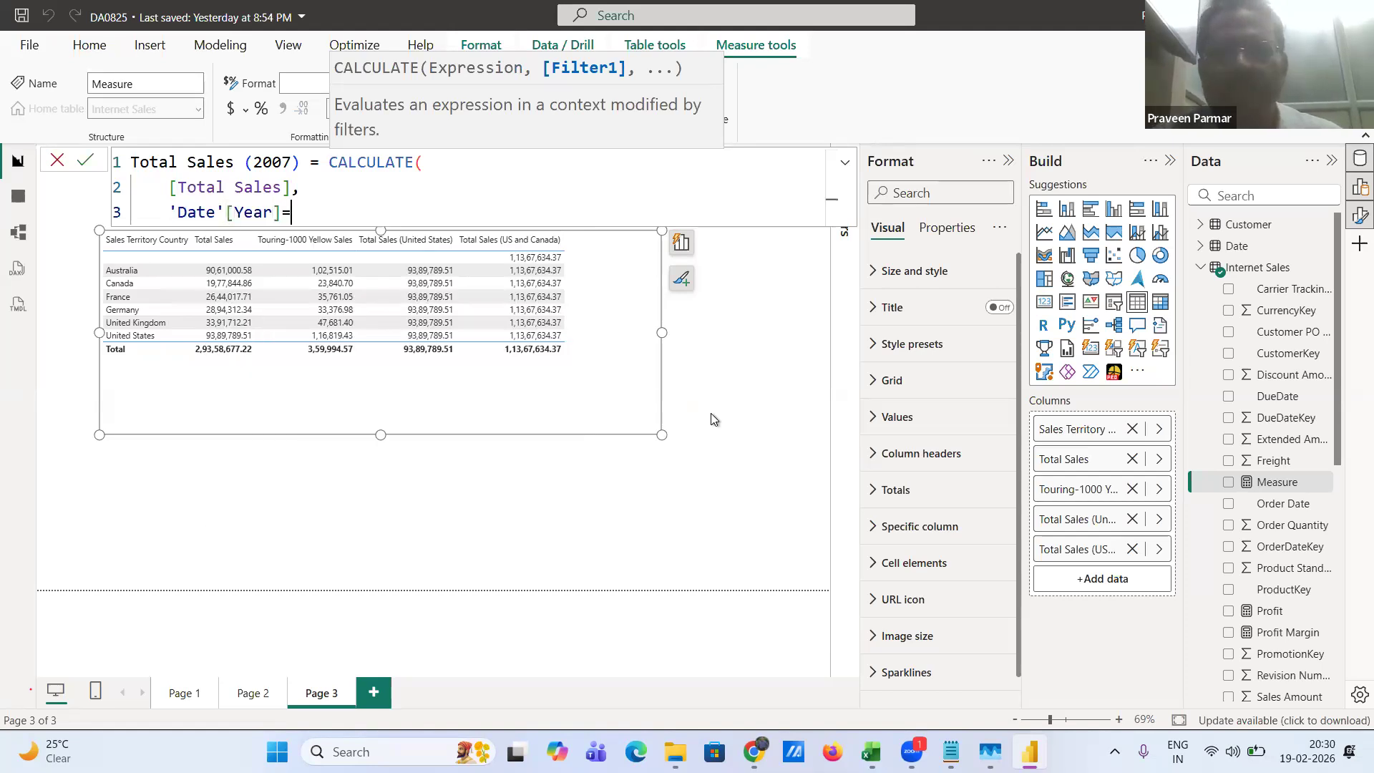
text(2)
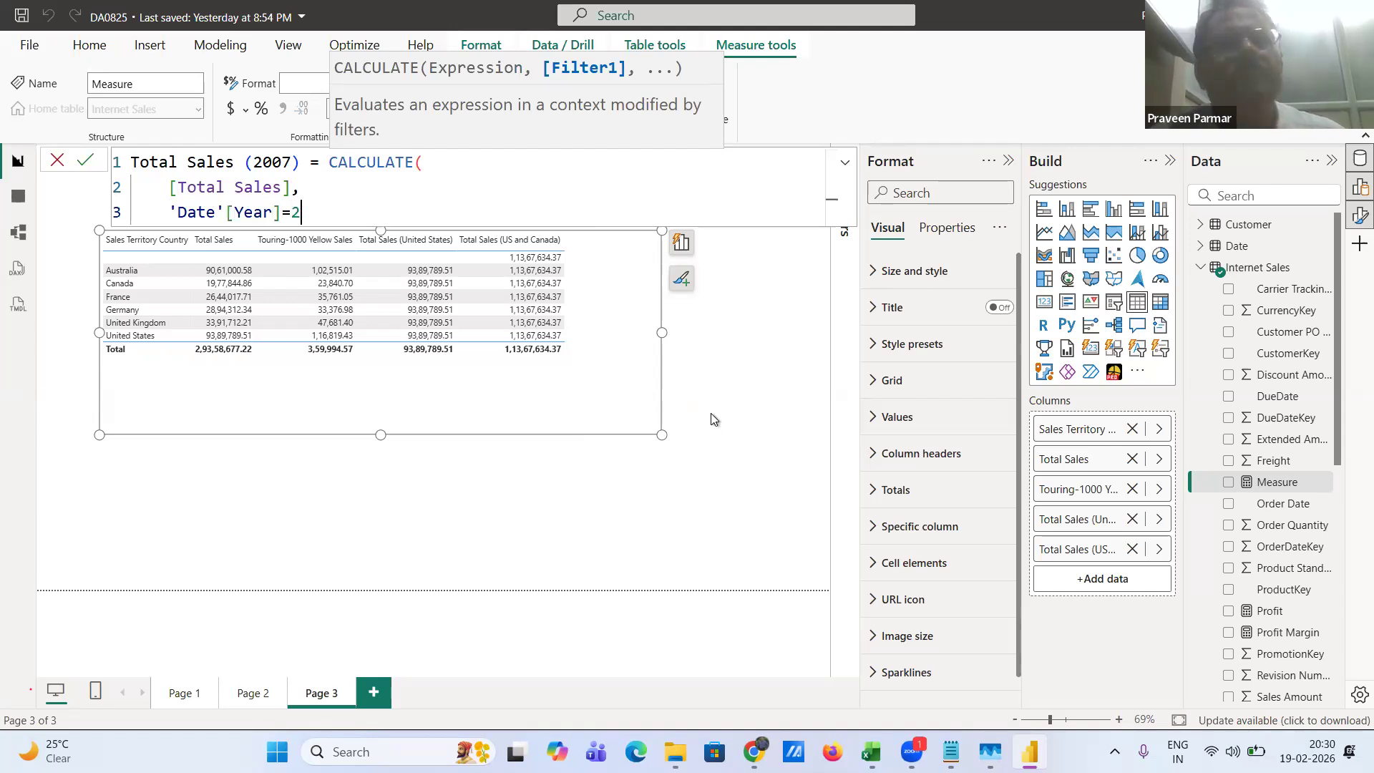
text(007)
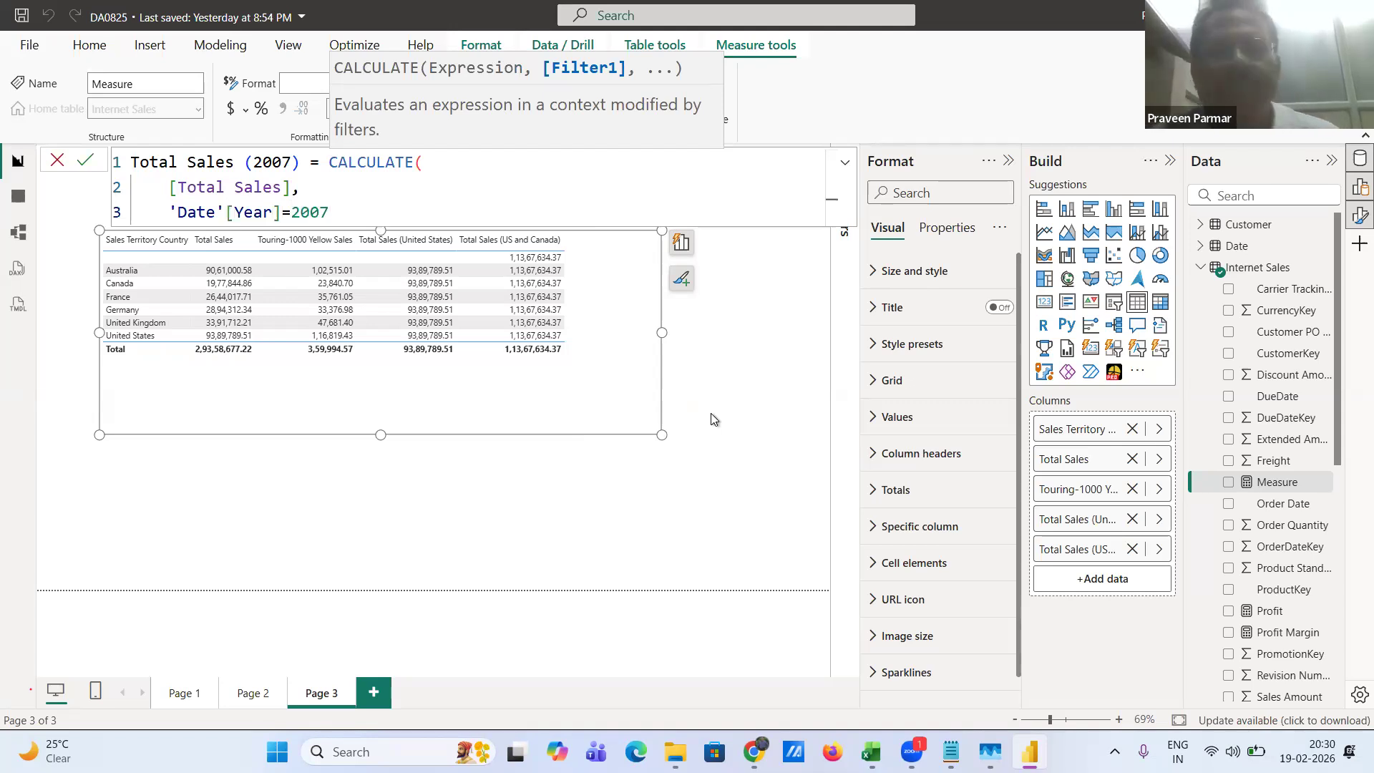
text())
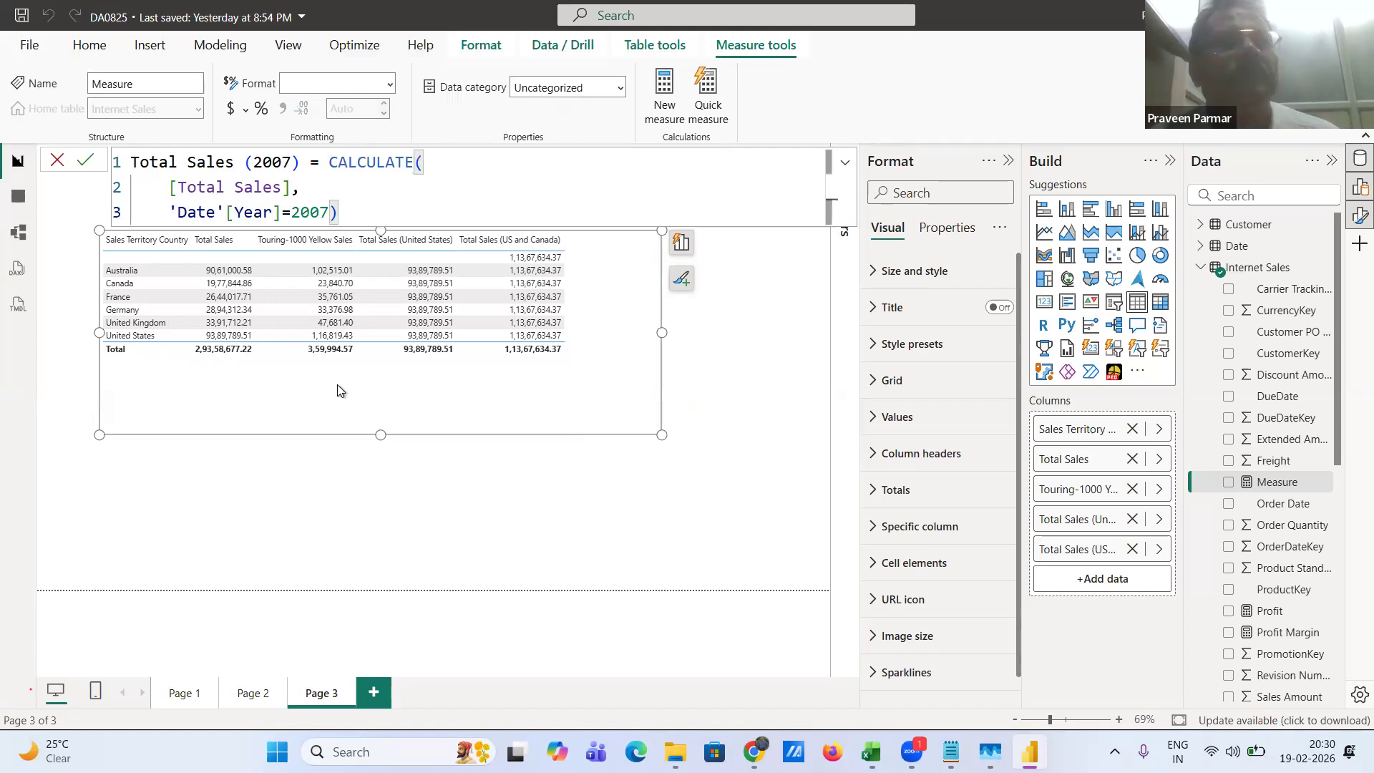
click(85, 169)
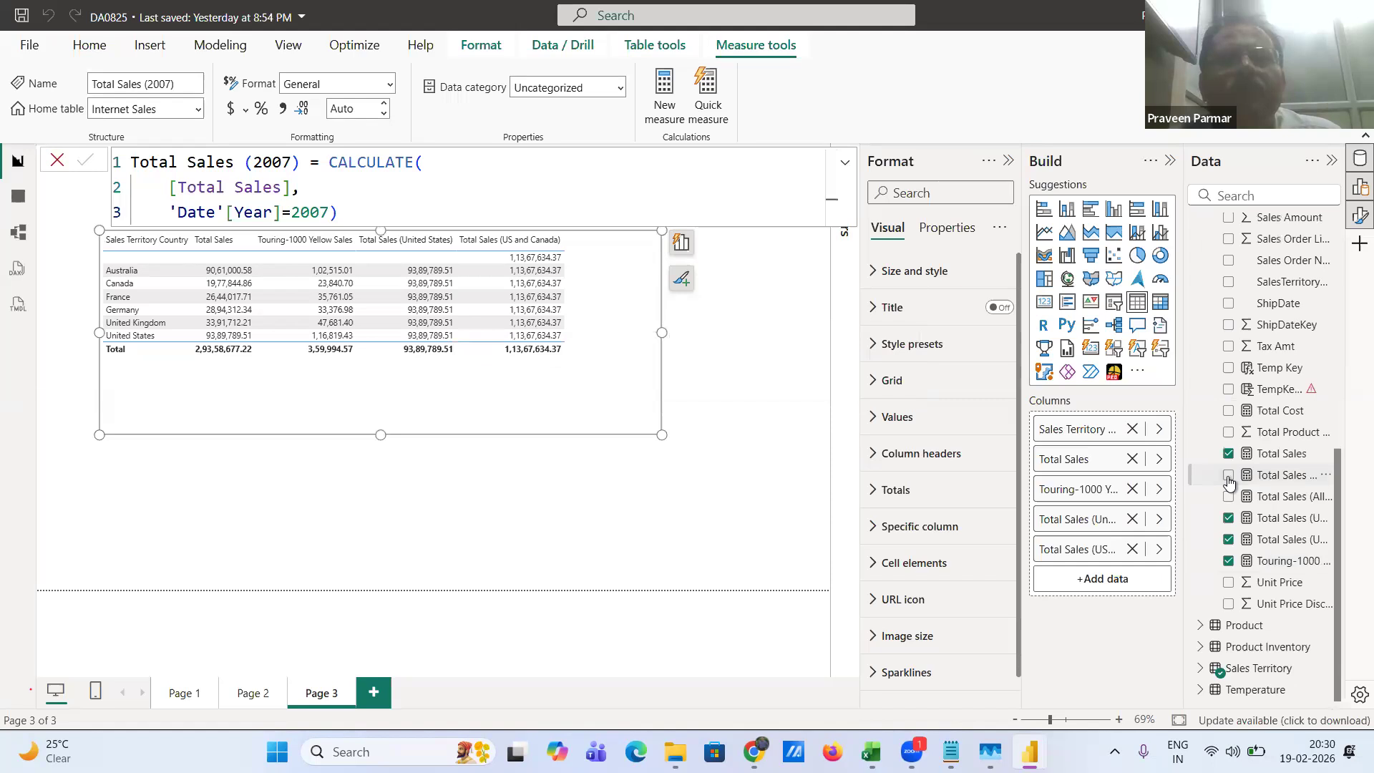
- Add the Total Sales (2007) measure to the sales territory table visual
click(1229, 476)
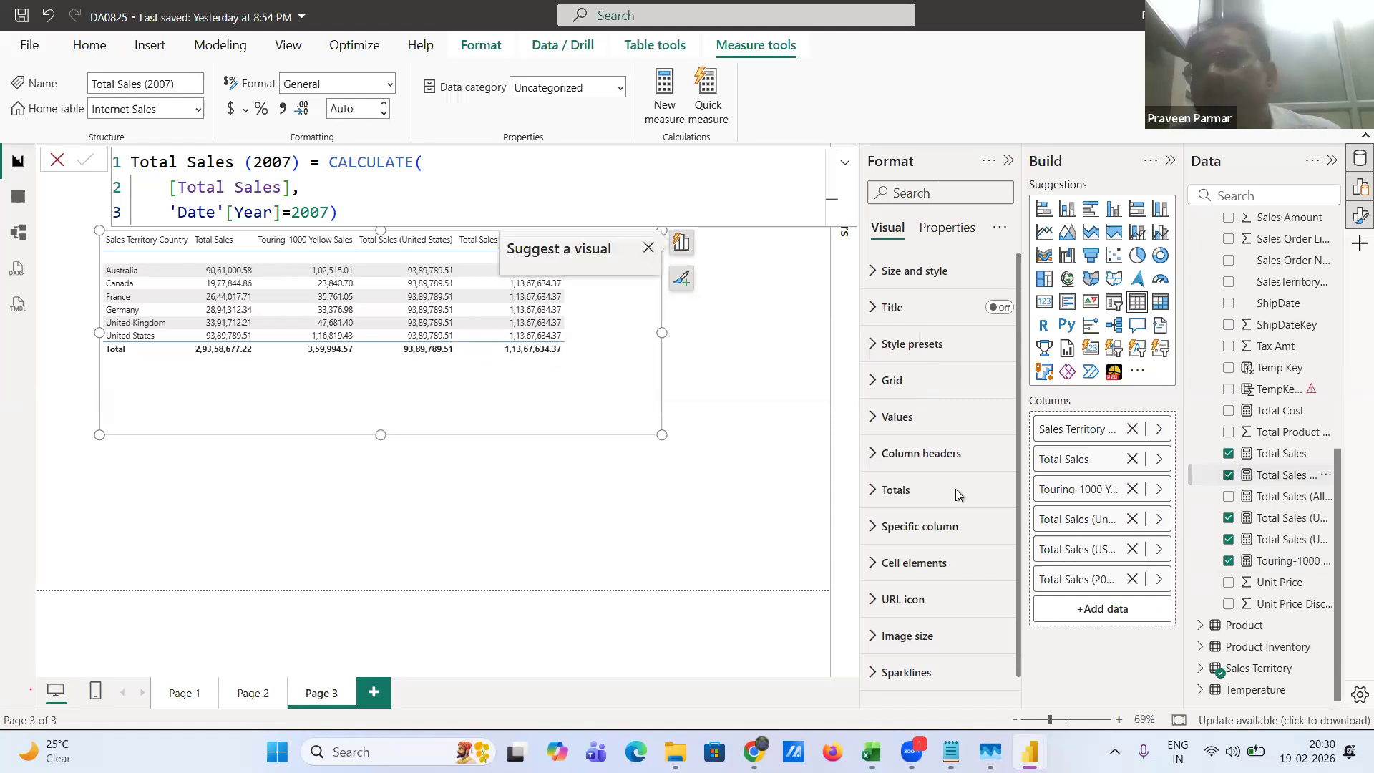
key(Escape)
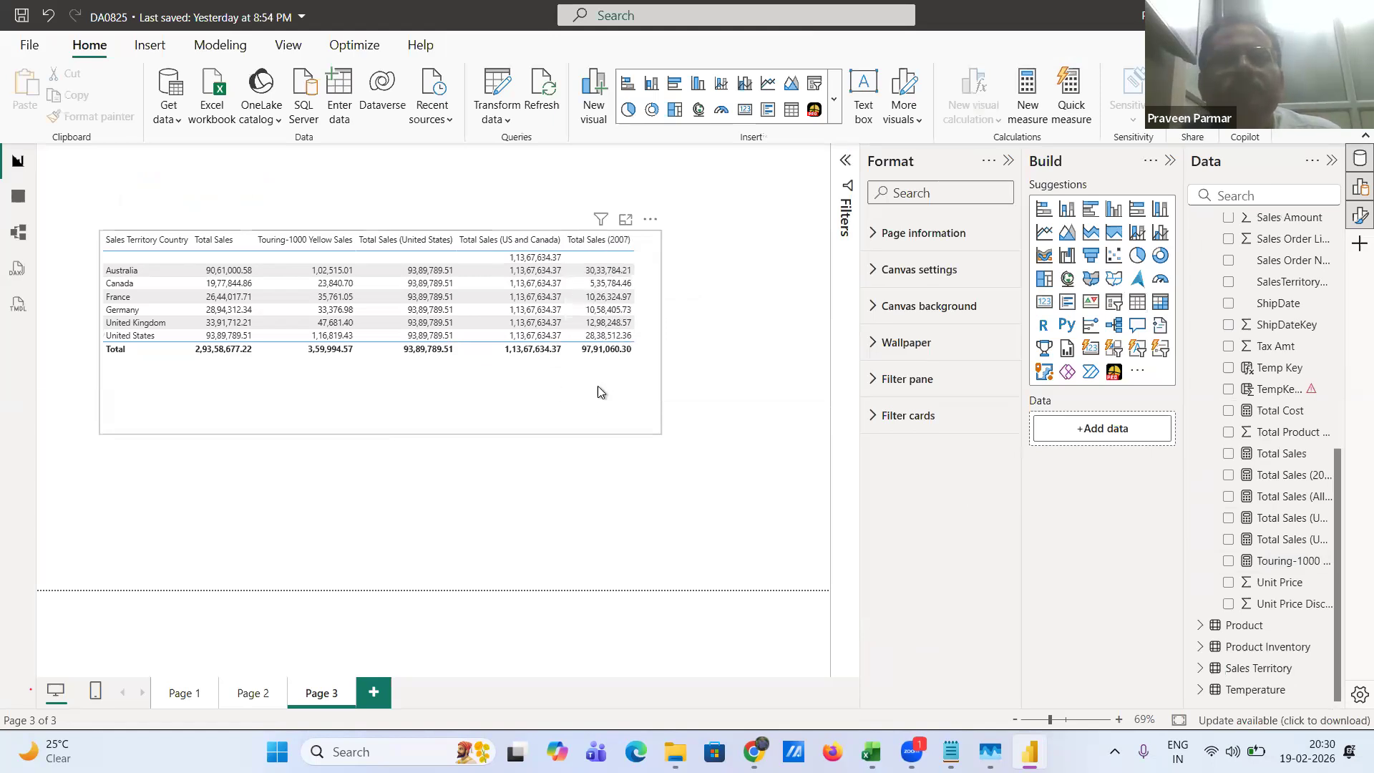
click(599, 275)
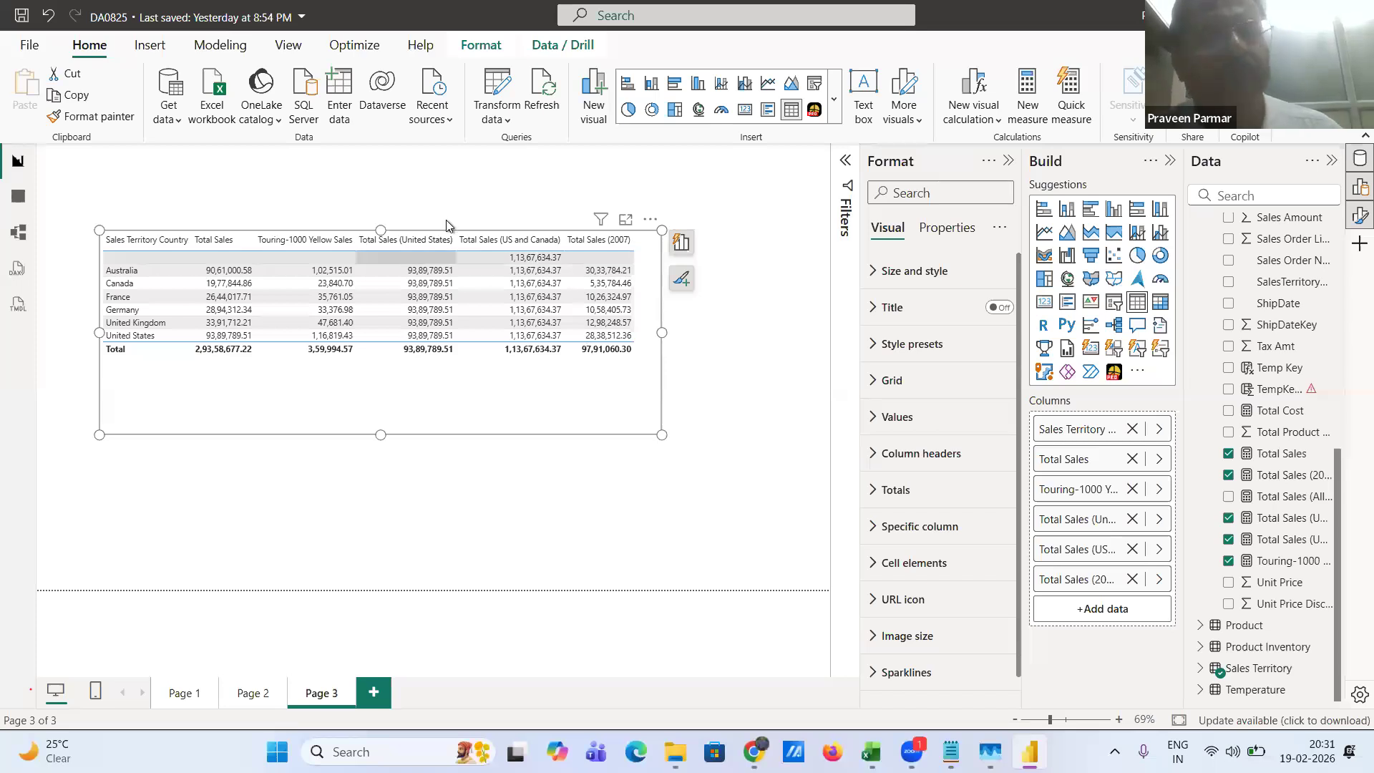
- Check the DAX Workshop Code Examples_v2 text file, and widen the table visual on the report page
key(alt+Tab)
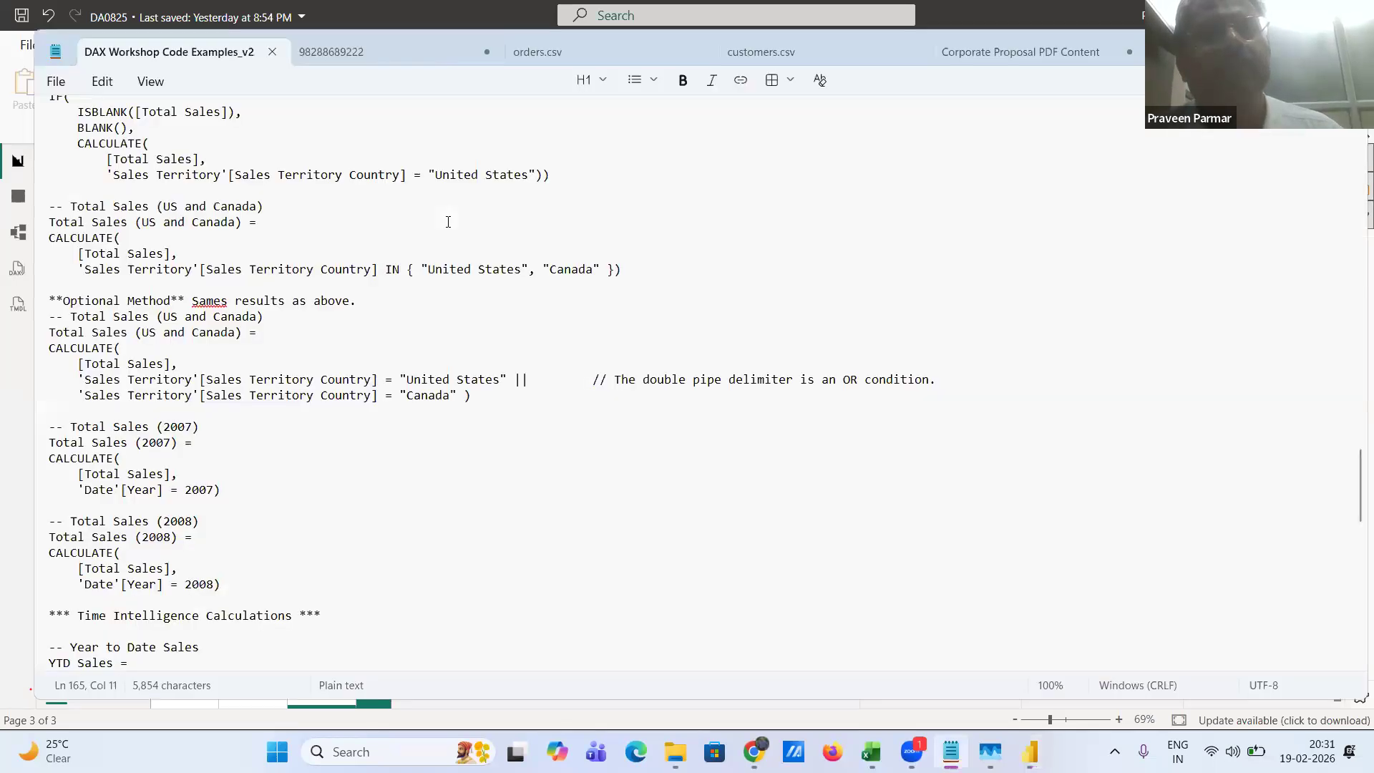
key(alt+Tab)
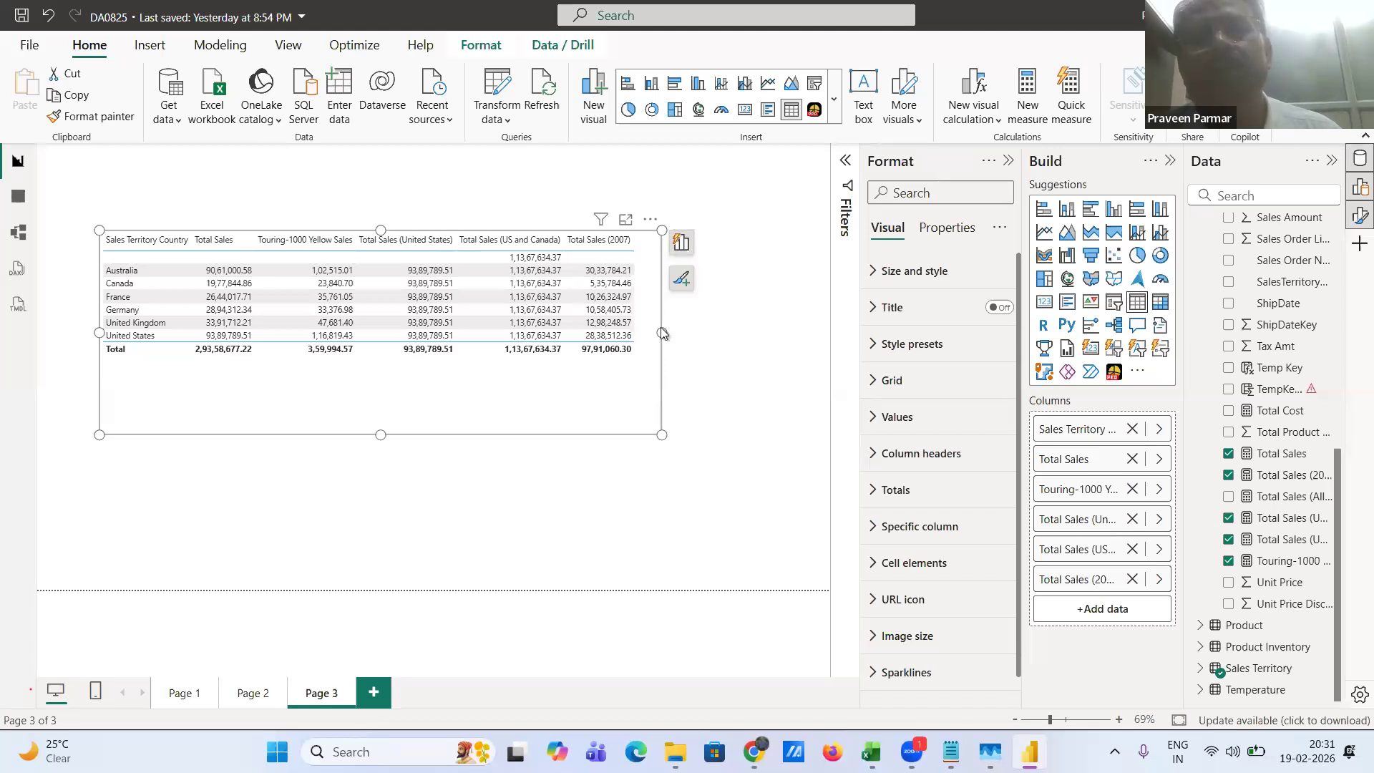
drag(662, 328, 769, 331)
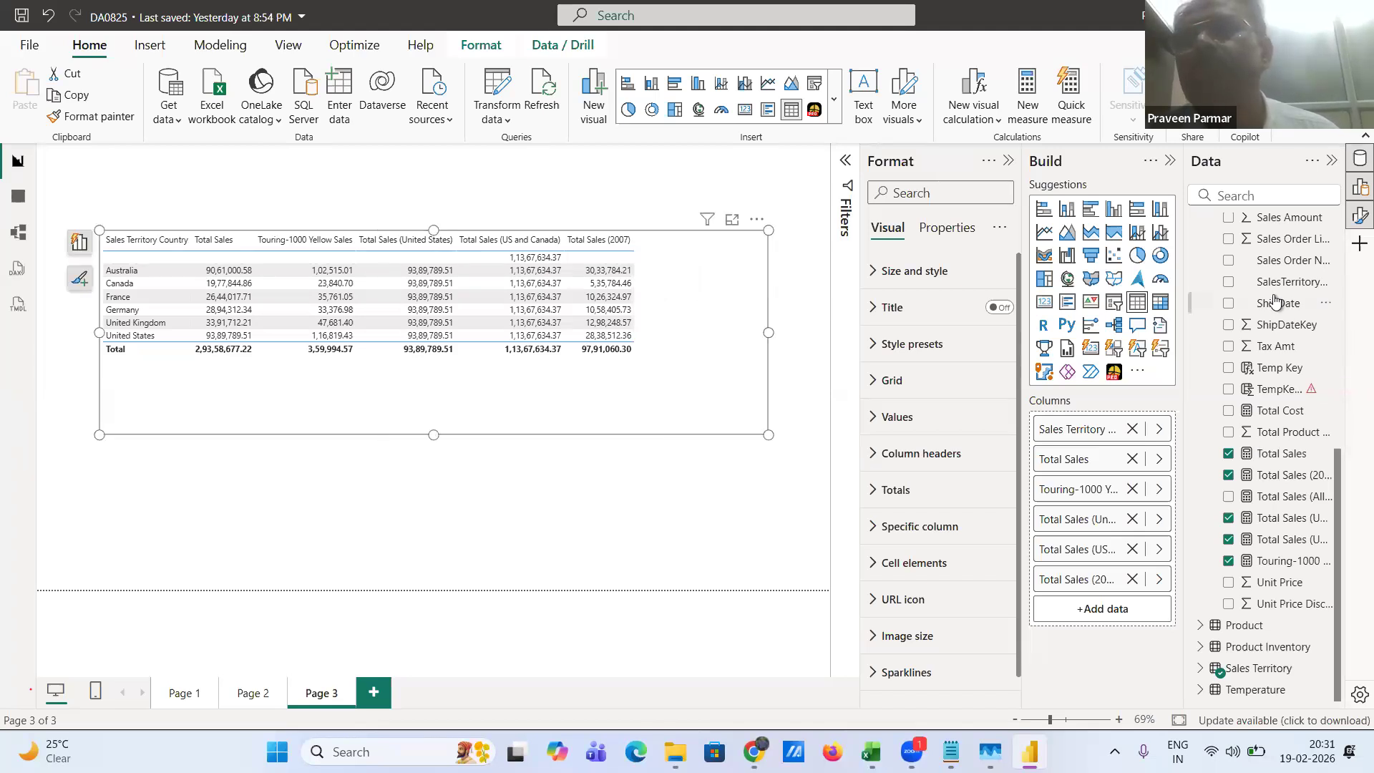
- Create a new measure in the Internet Sales table
scroll(1275, 302, up, 3)
scroll(1276, 301, up, 5)
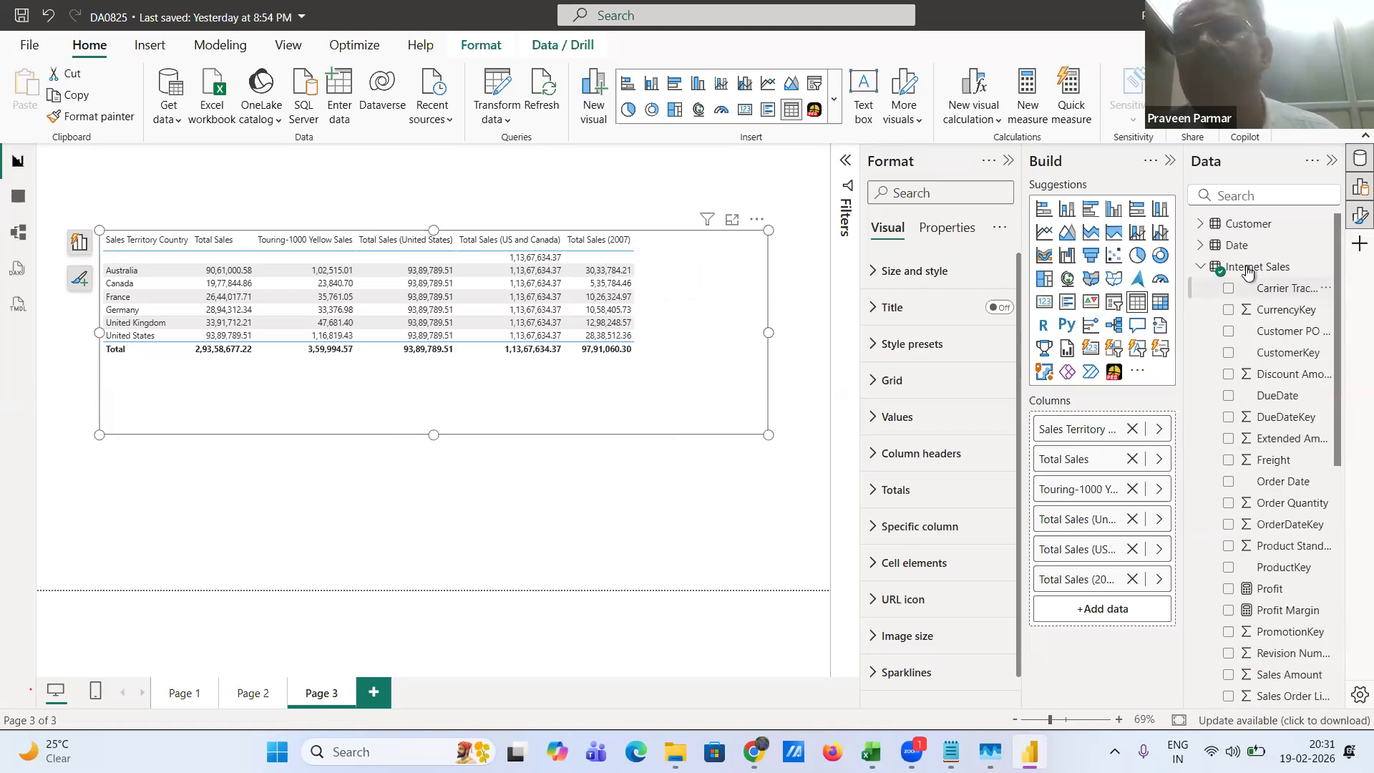
right_click(1247, 270)
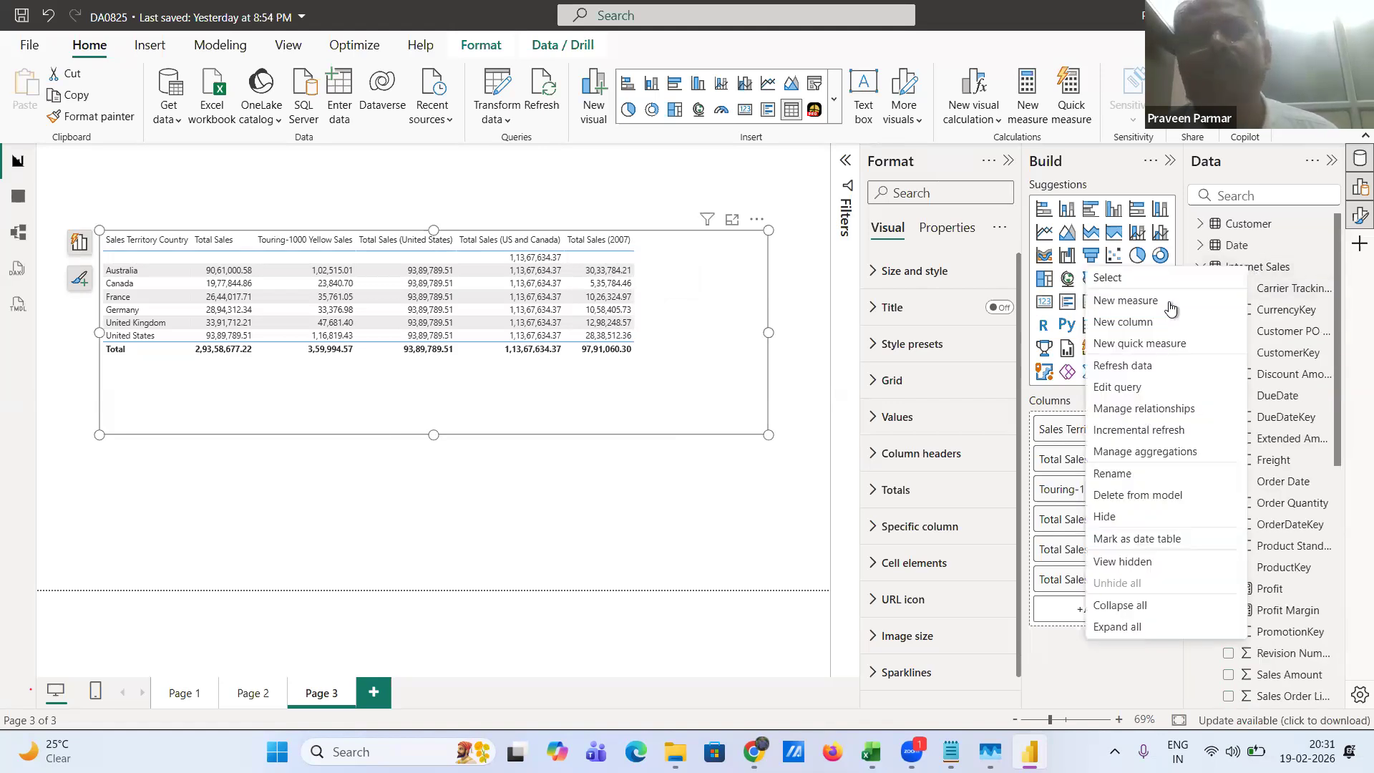
key(Escape)
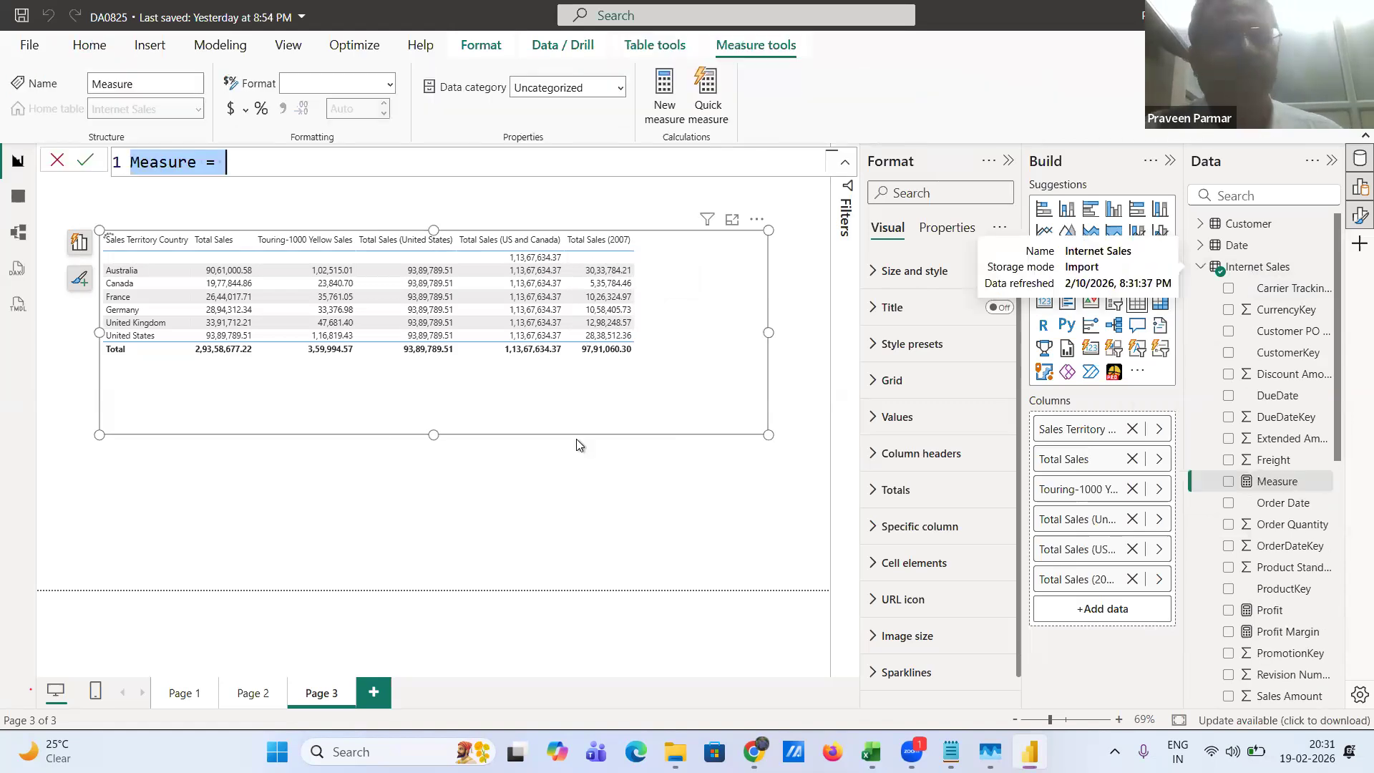
- Name the new measure Total Sales (US and 2007) and begin its definition with an equals sign
text(Tt)
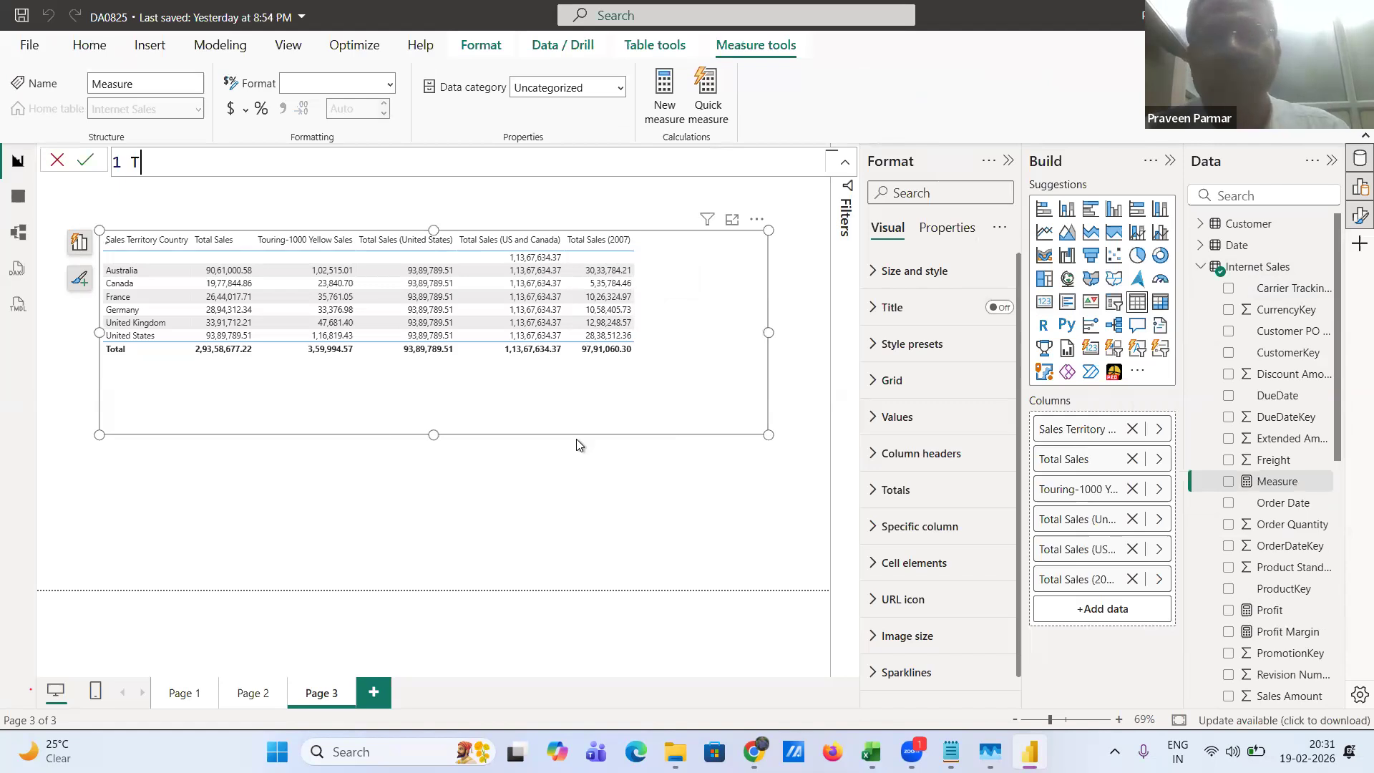
key(BackSpace)
key(BackSpace)
text(Totl)
key(BackSpace)
text(al Sales)
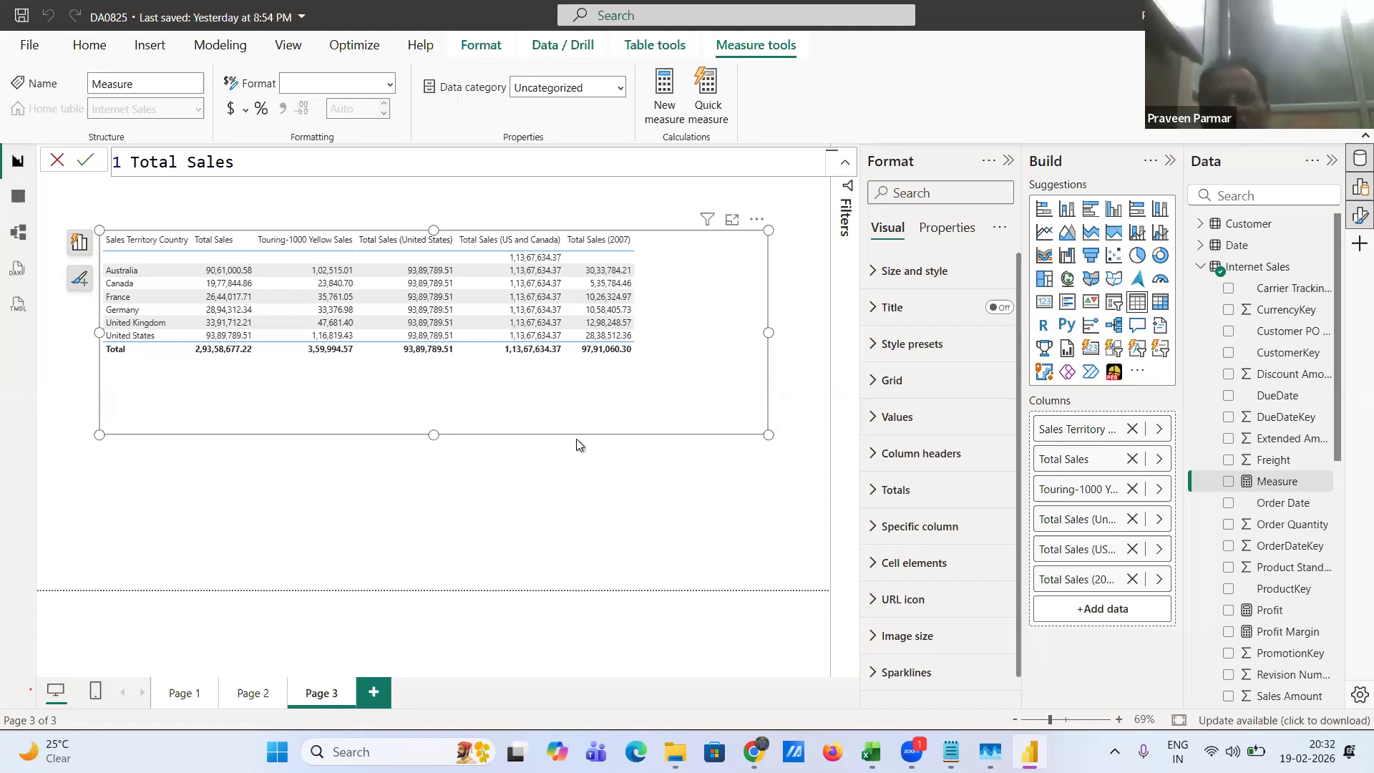
text((U)
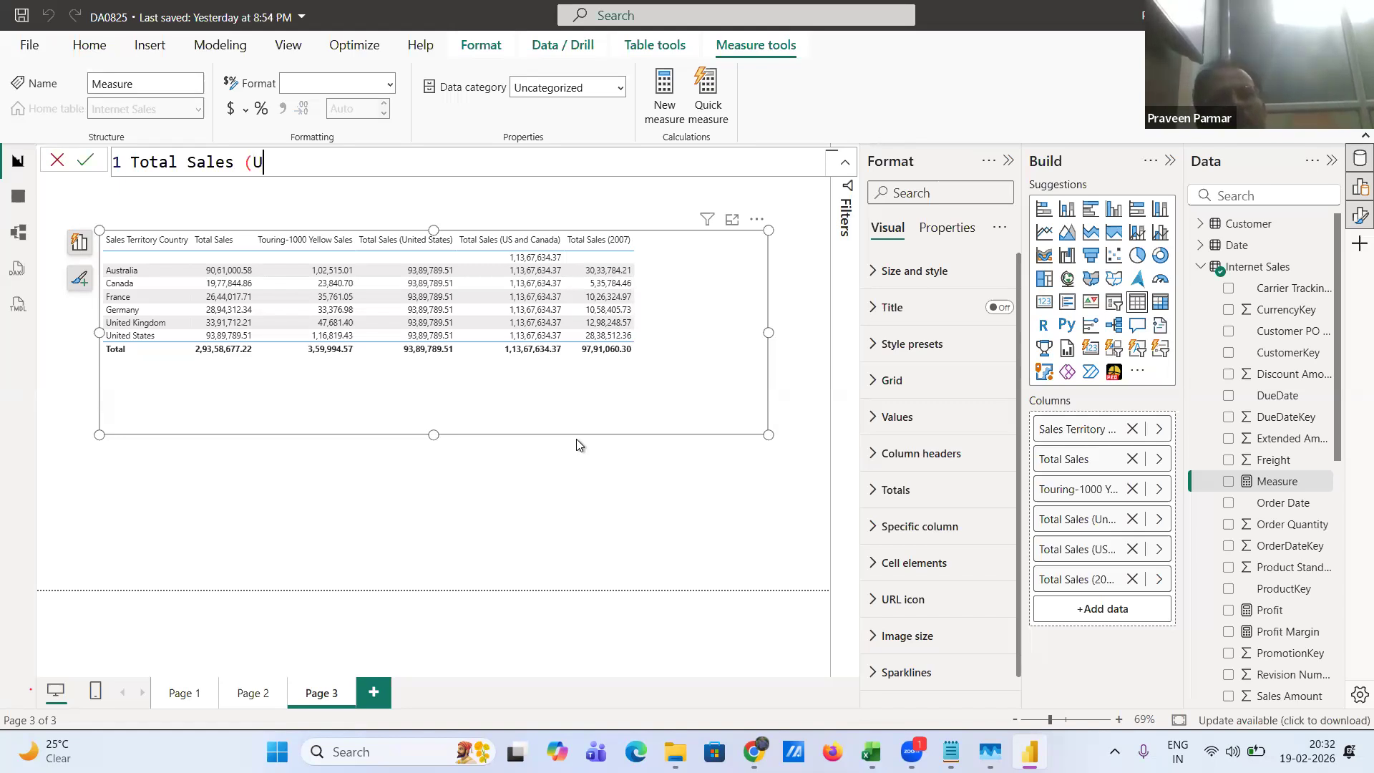
text(S and 2)
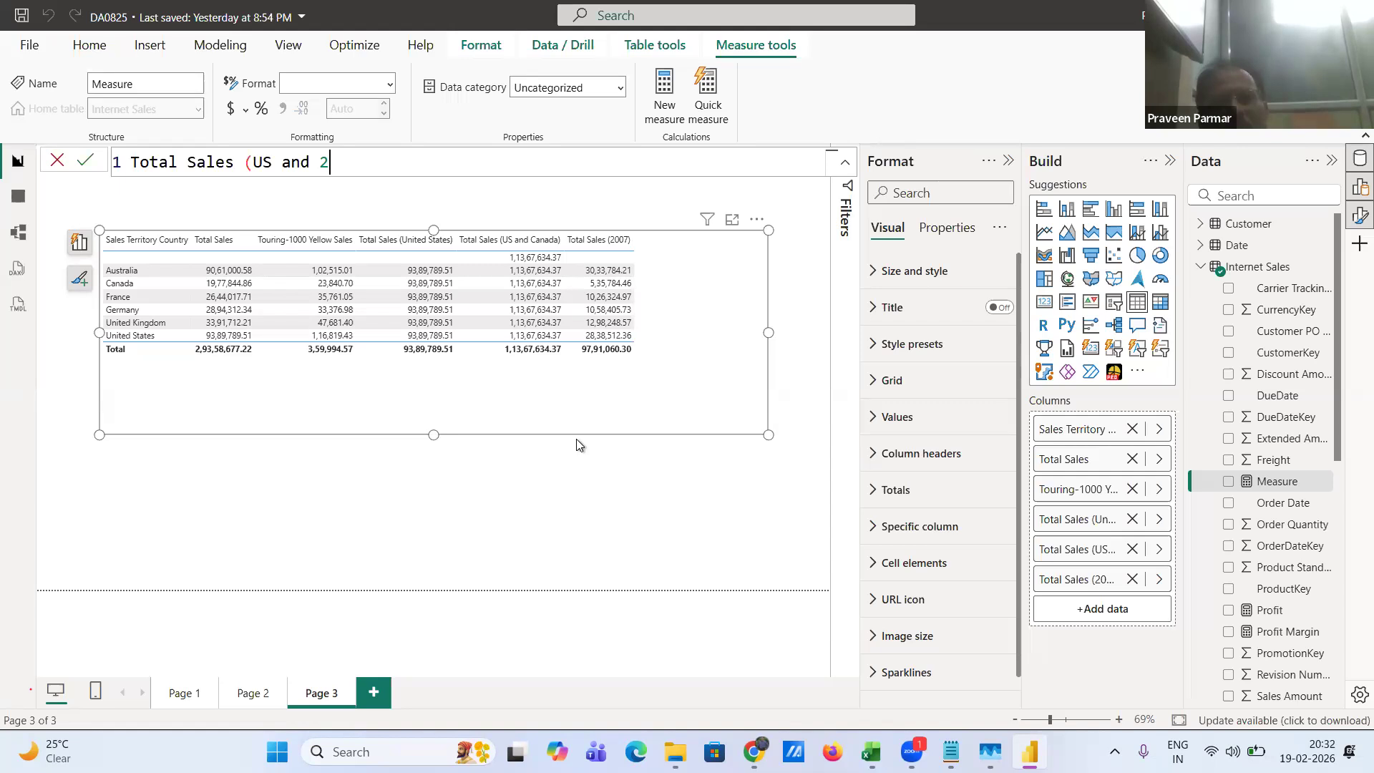
text(007))
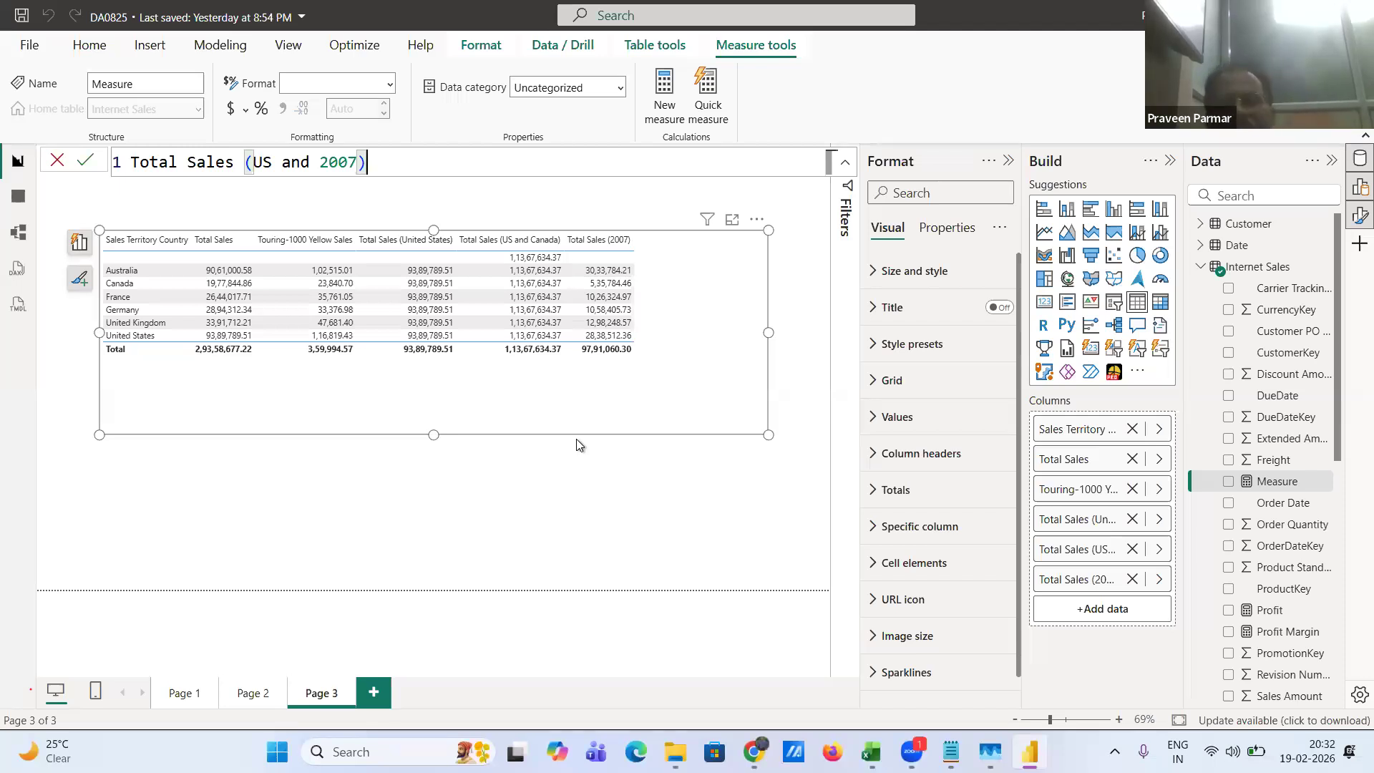
text(=)
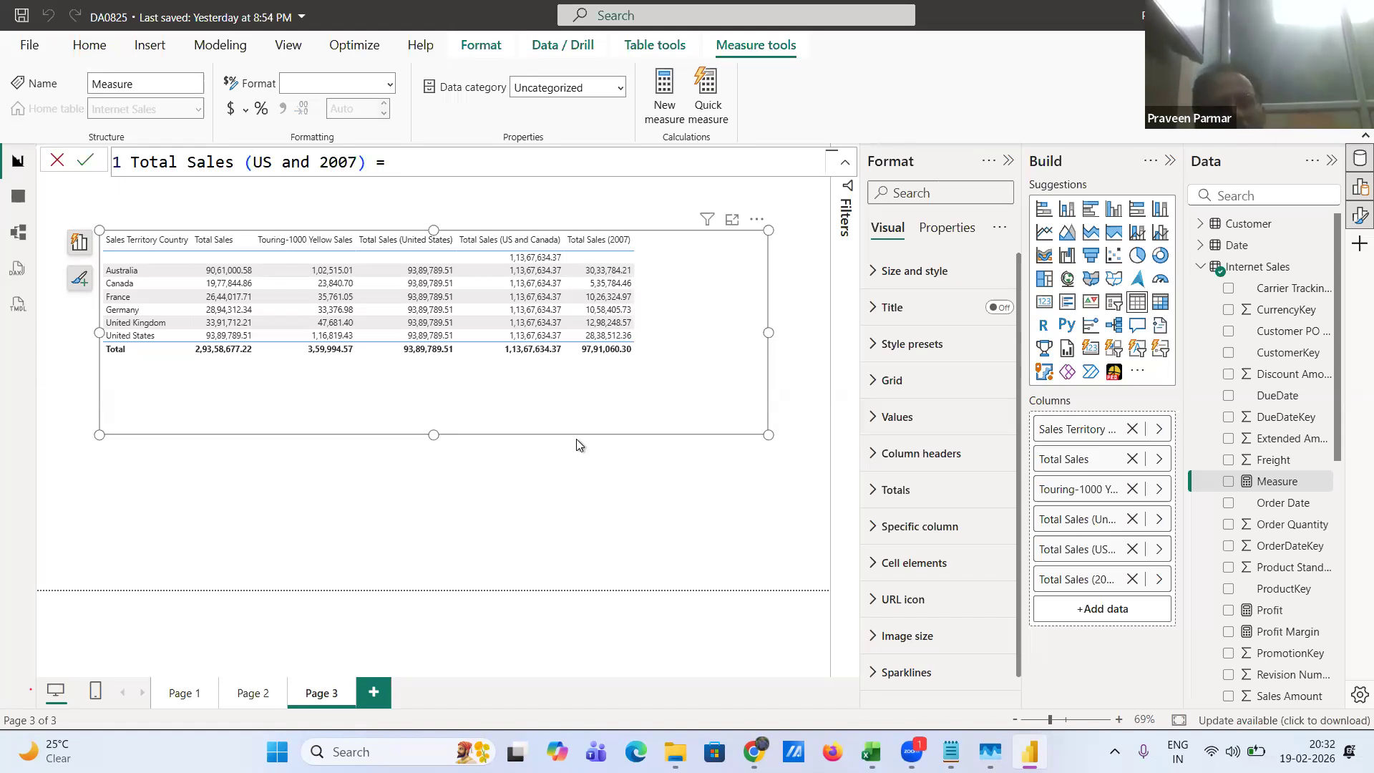
- Start the measure's formula with CALCULATE, using [Total Sales] on its own line as the expression
text( cal)
key(Tab)
key(shift+Return)
text(toto)
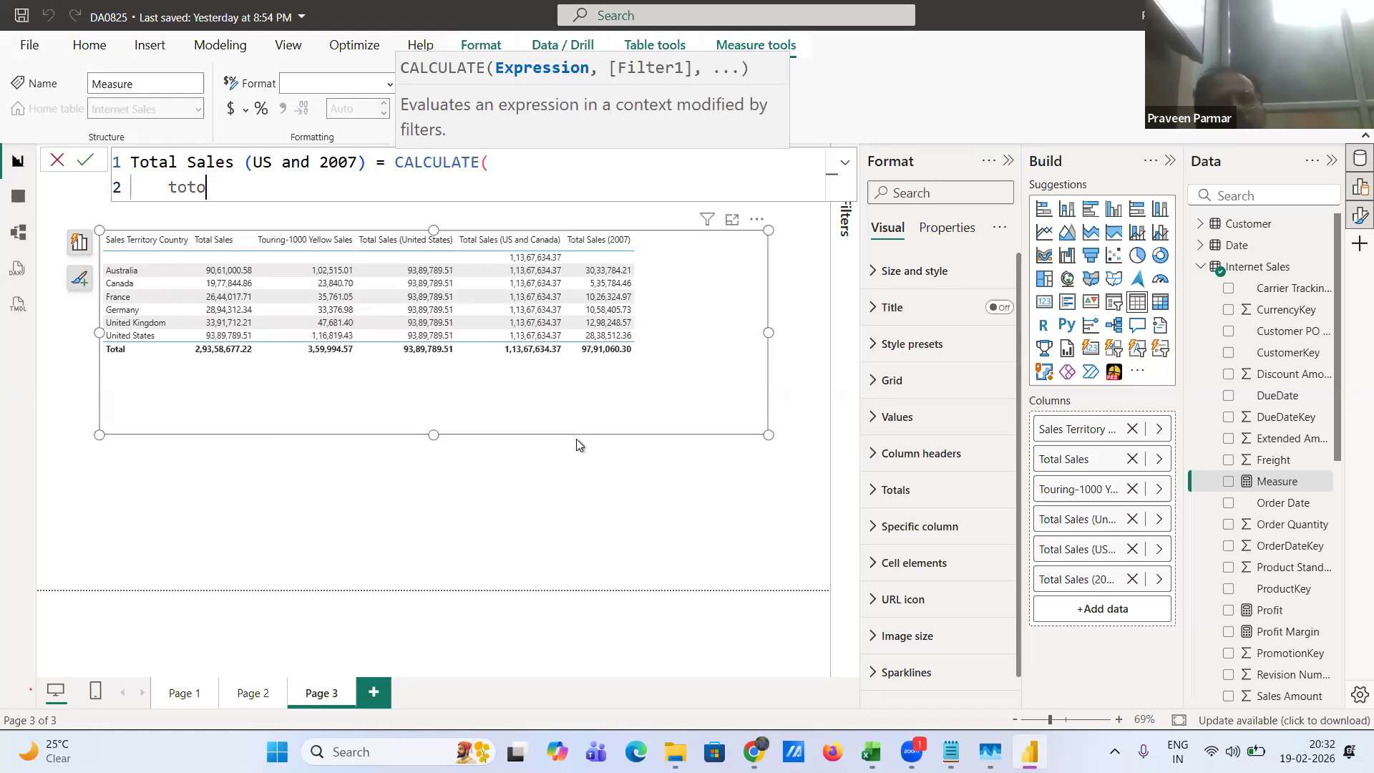
key(BackSpace)
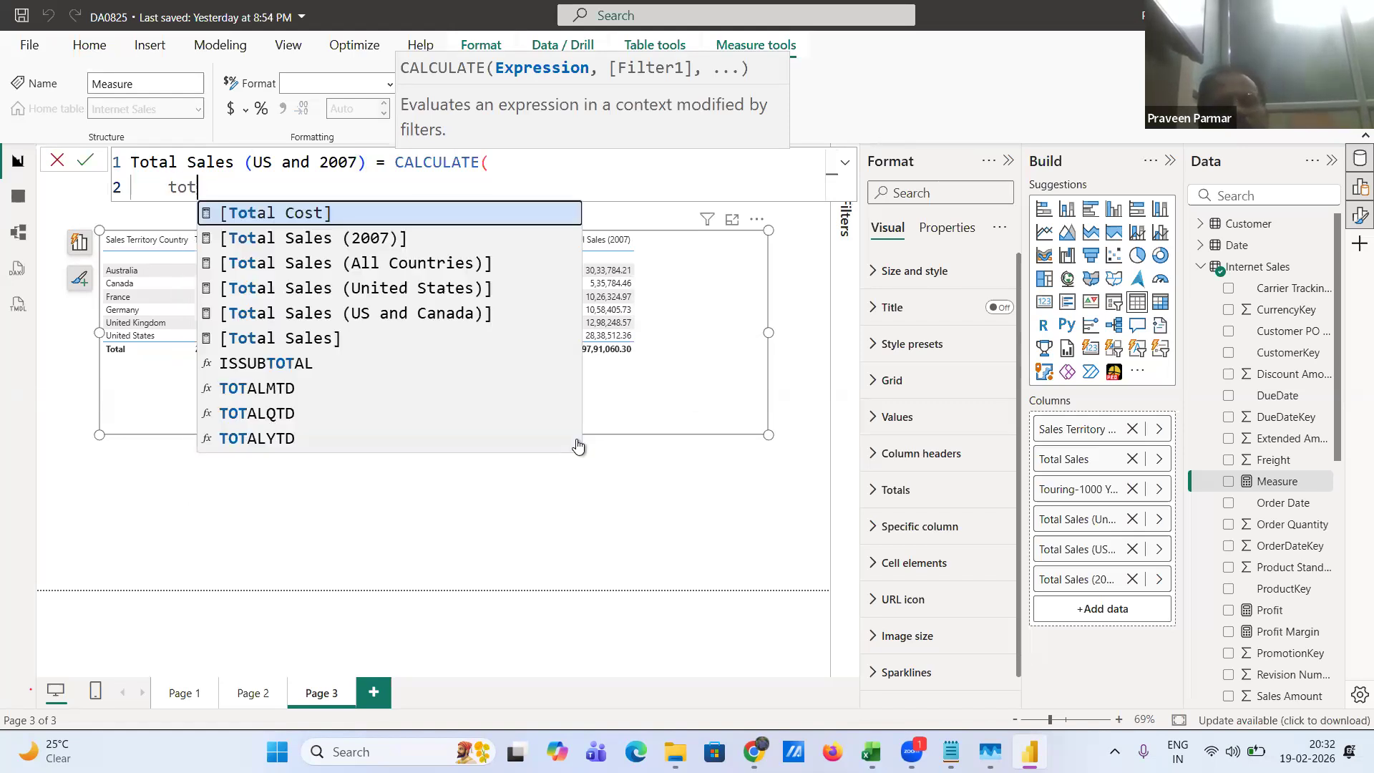
key(Down)
key(Down)
key(Down)
key(Down)
key(Down)
key(Tab)
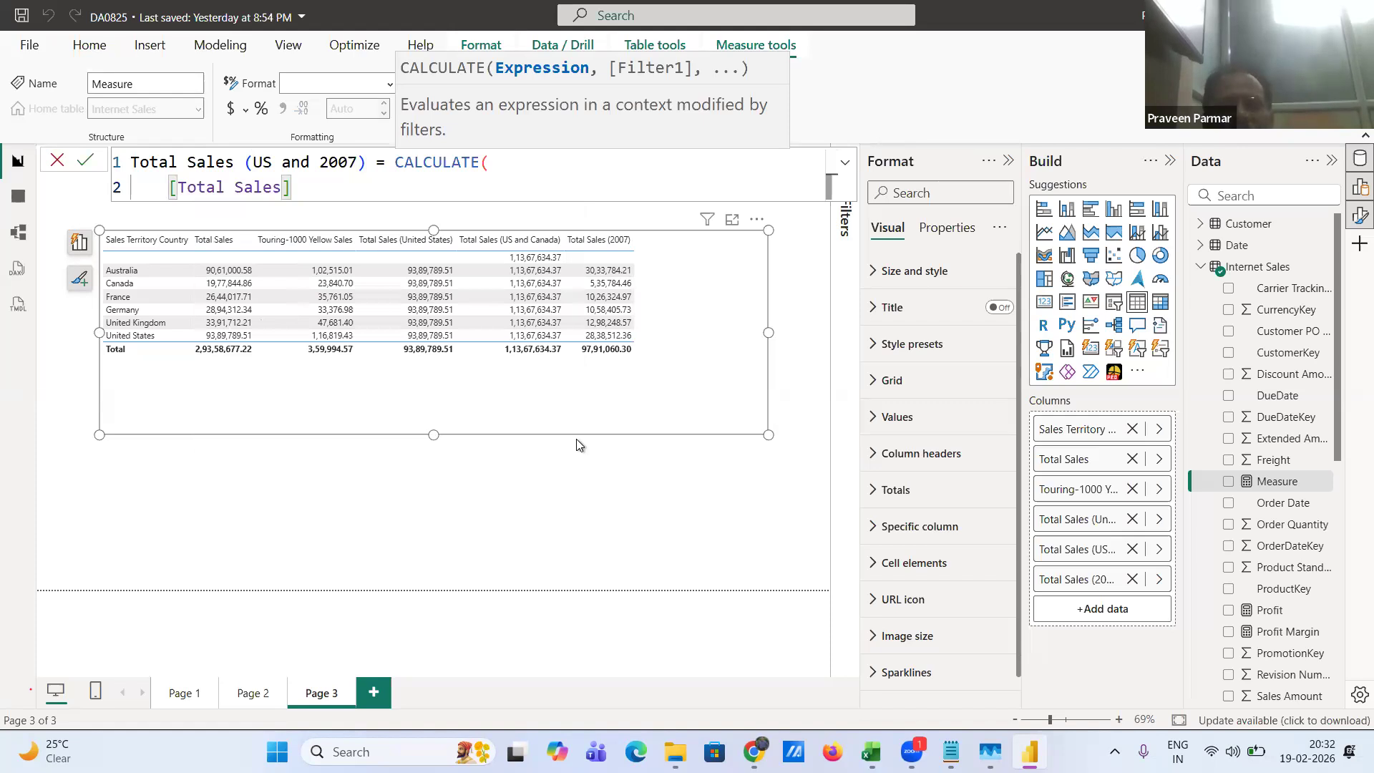
text(,)
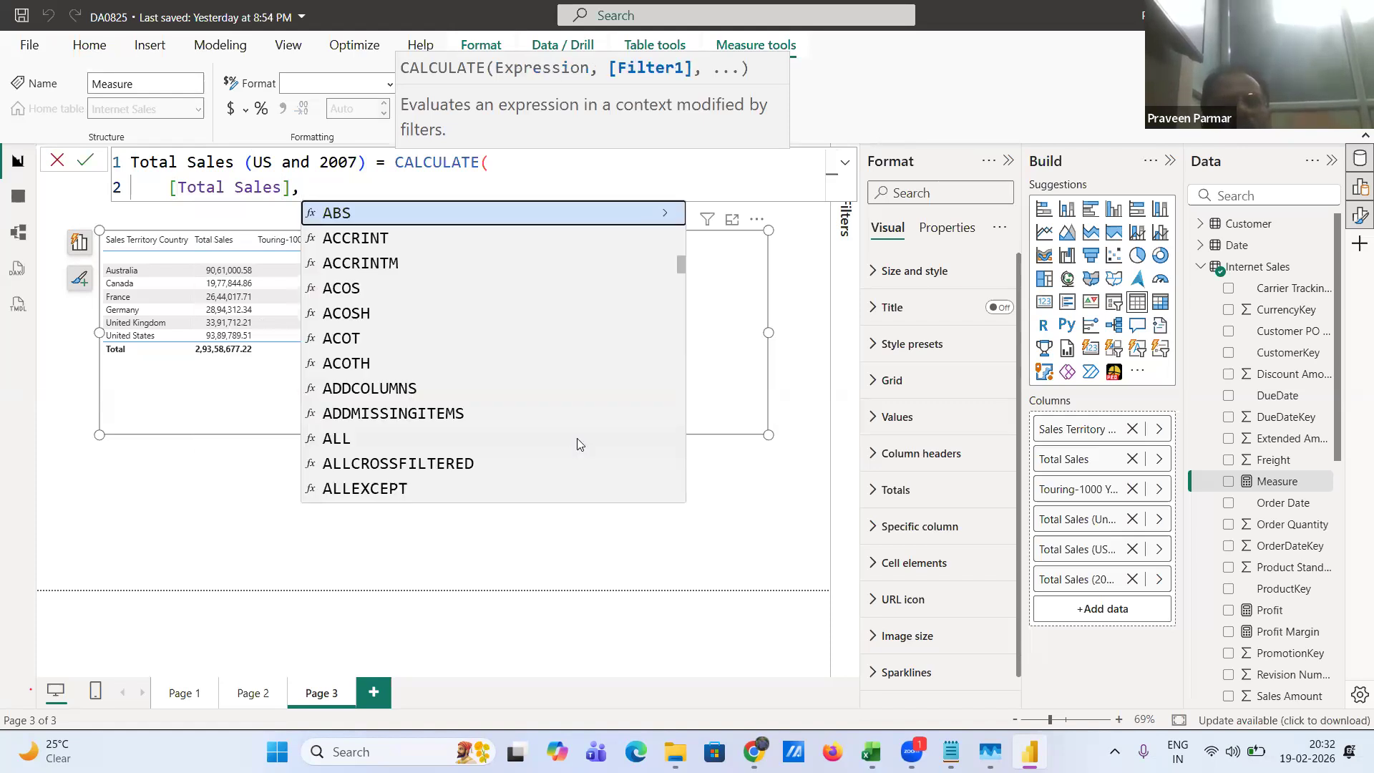
- Add the filter 'Sales Territory'[Sales Territory Country]="United States" on a new line and open another line for a second filter
key(shift+Return)
text(cou)
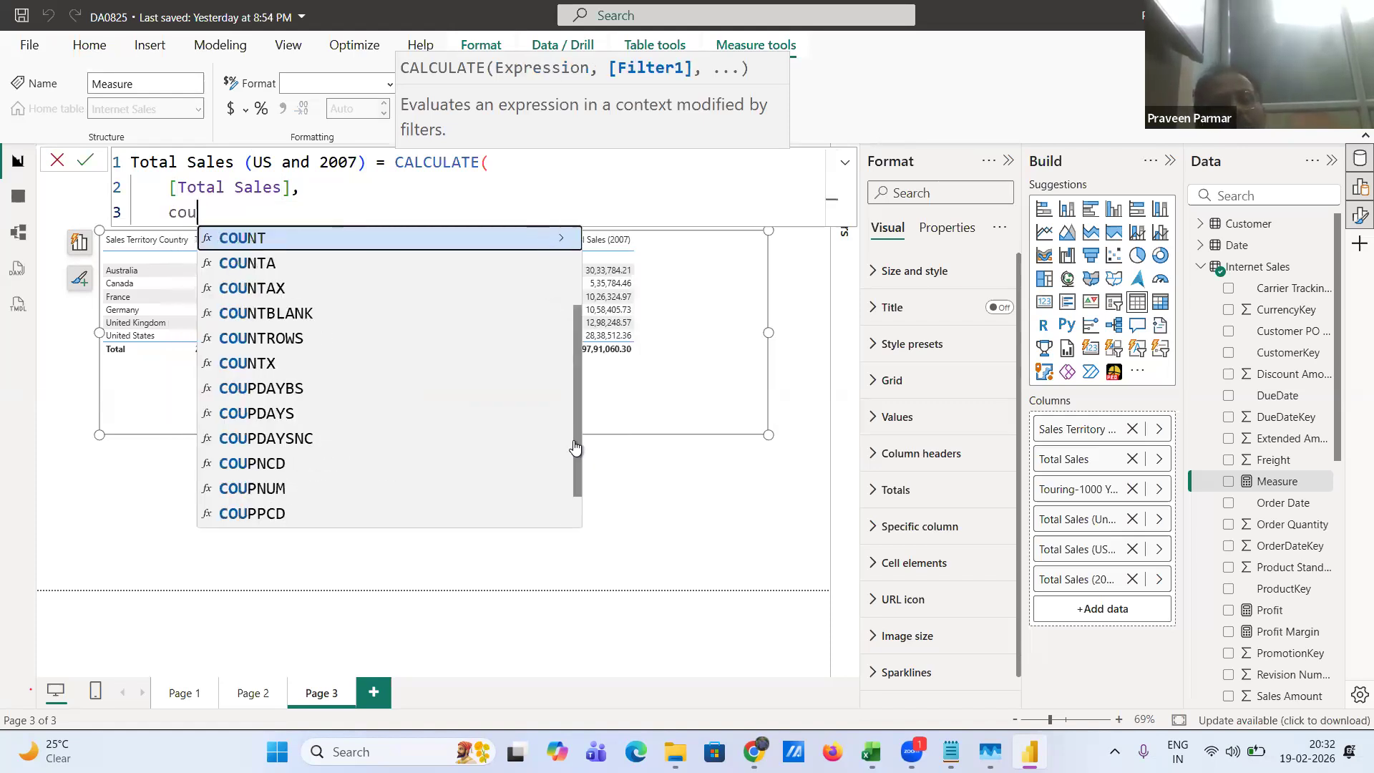
text(nt)
key(Up)
key(Up)
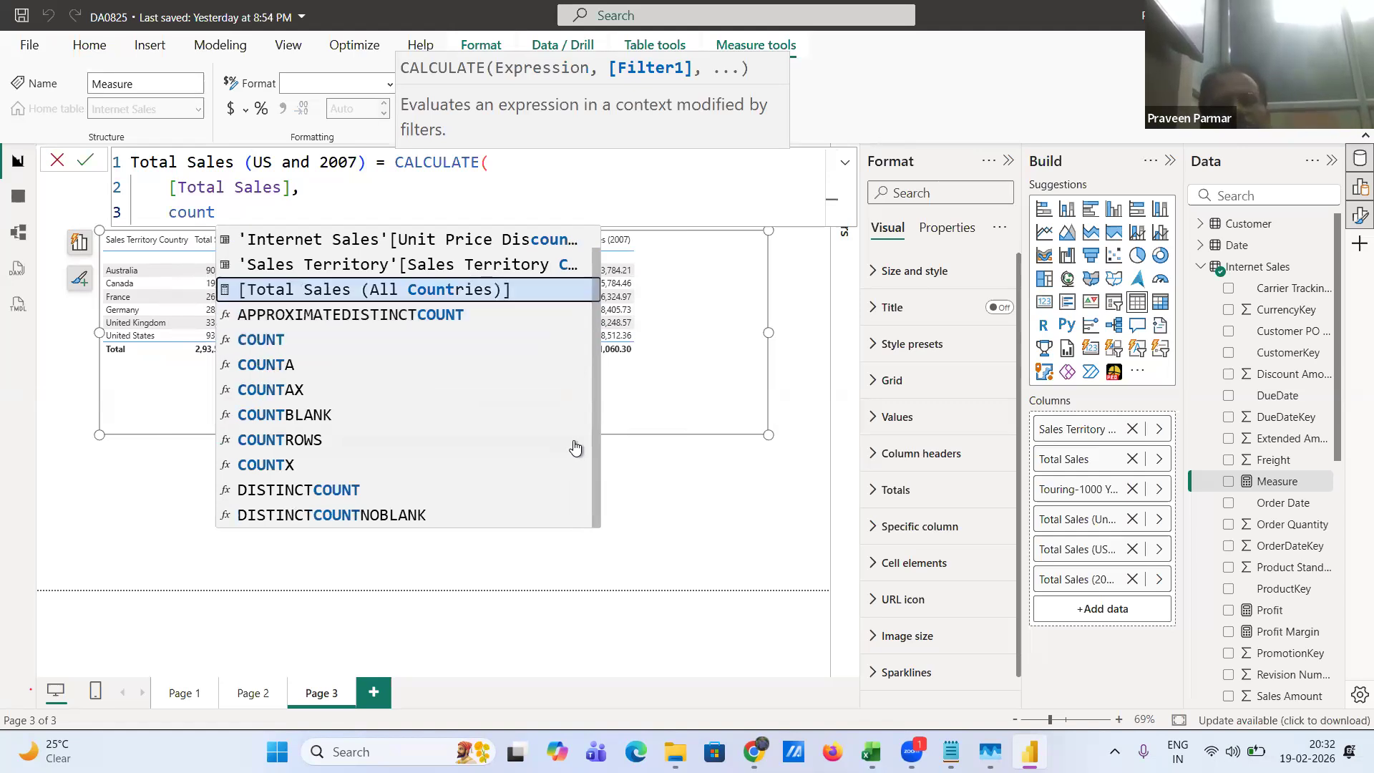
key(Up)
key(Tab)
text(="U)
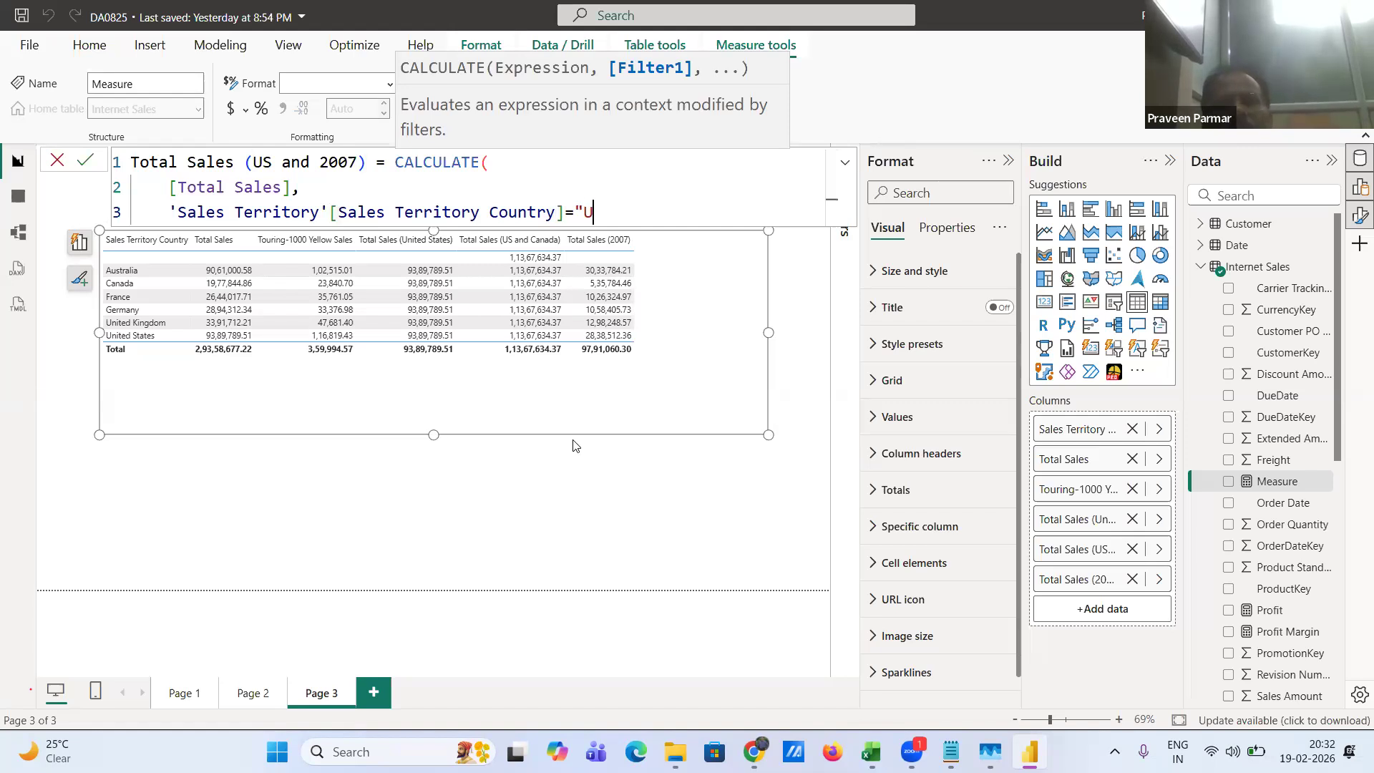
text(nited St)
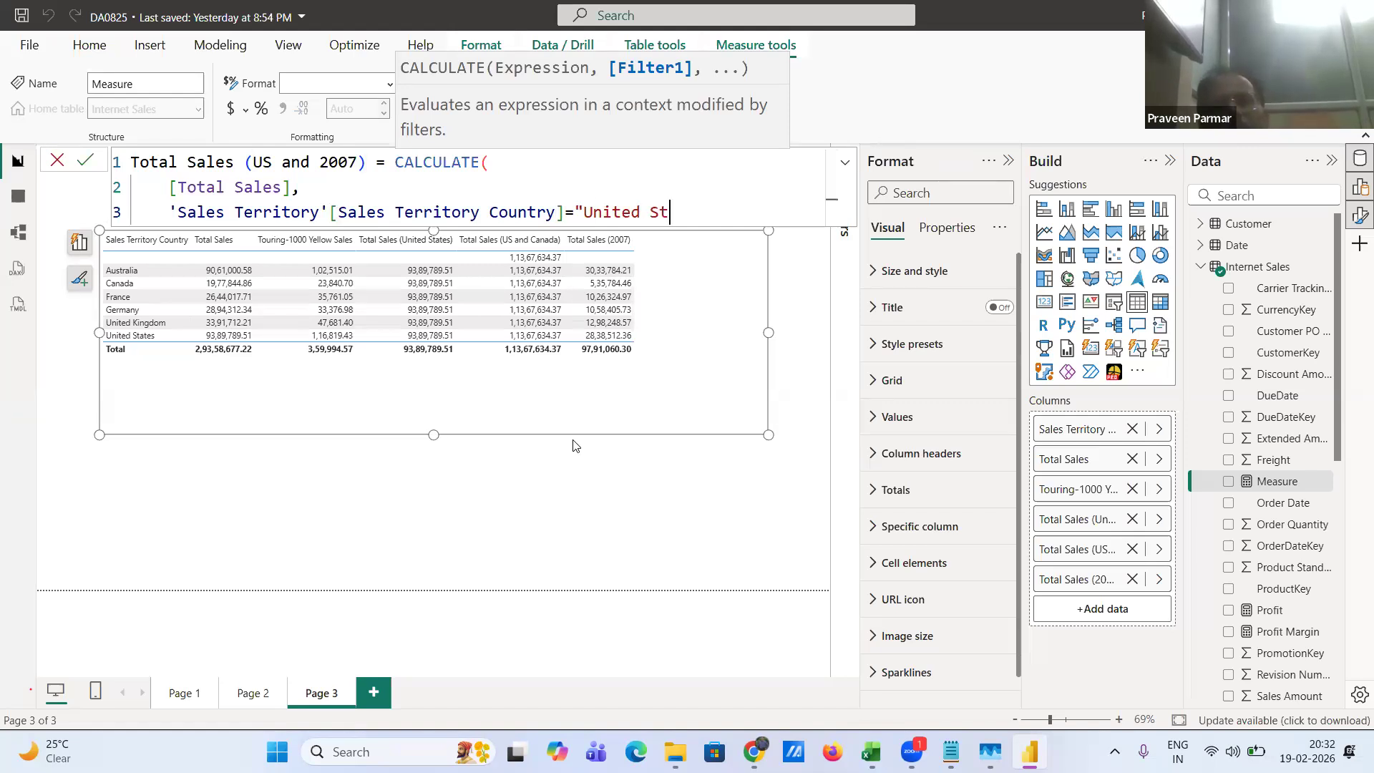
text(ates)
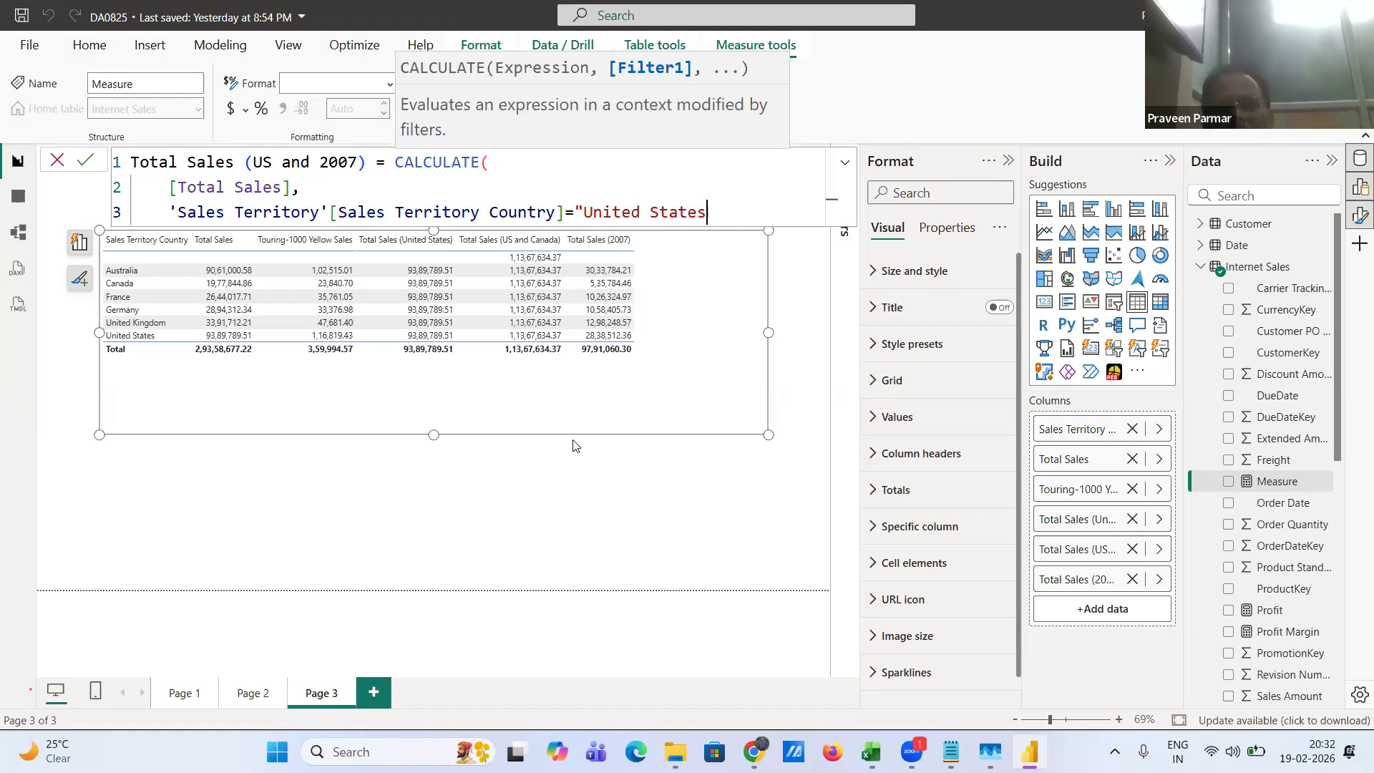
text(",)
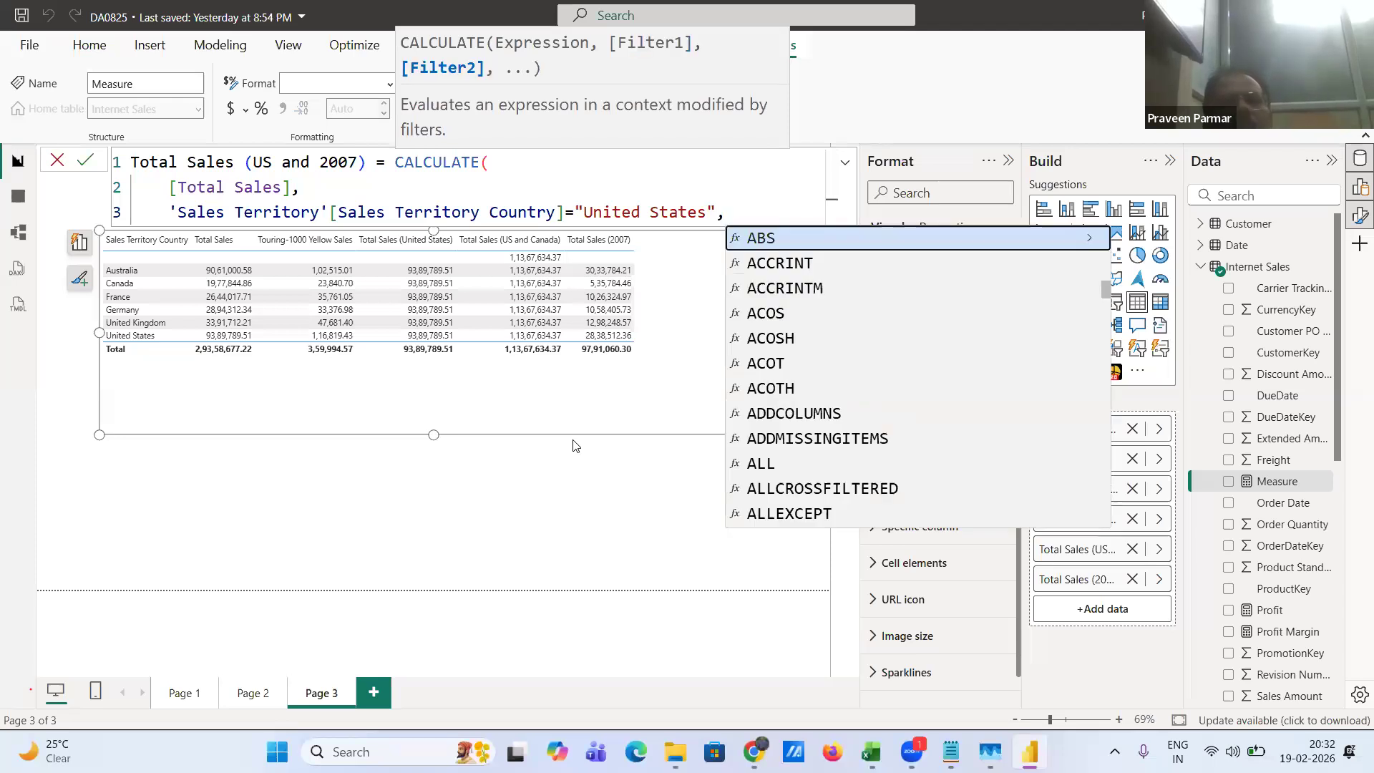
key(shift+Return)
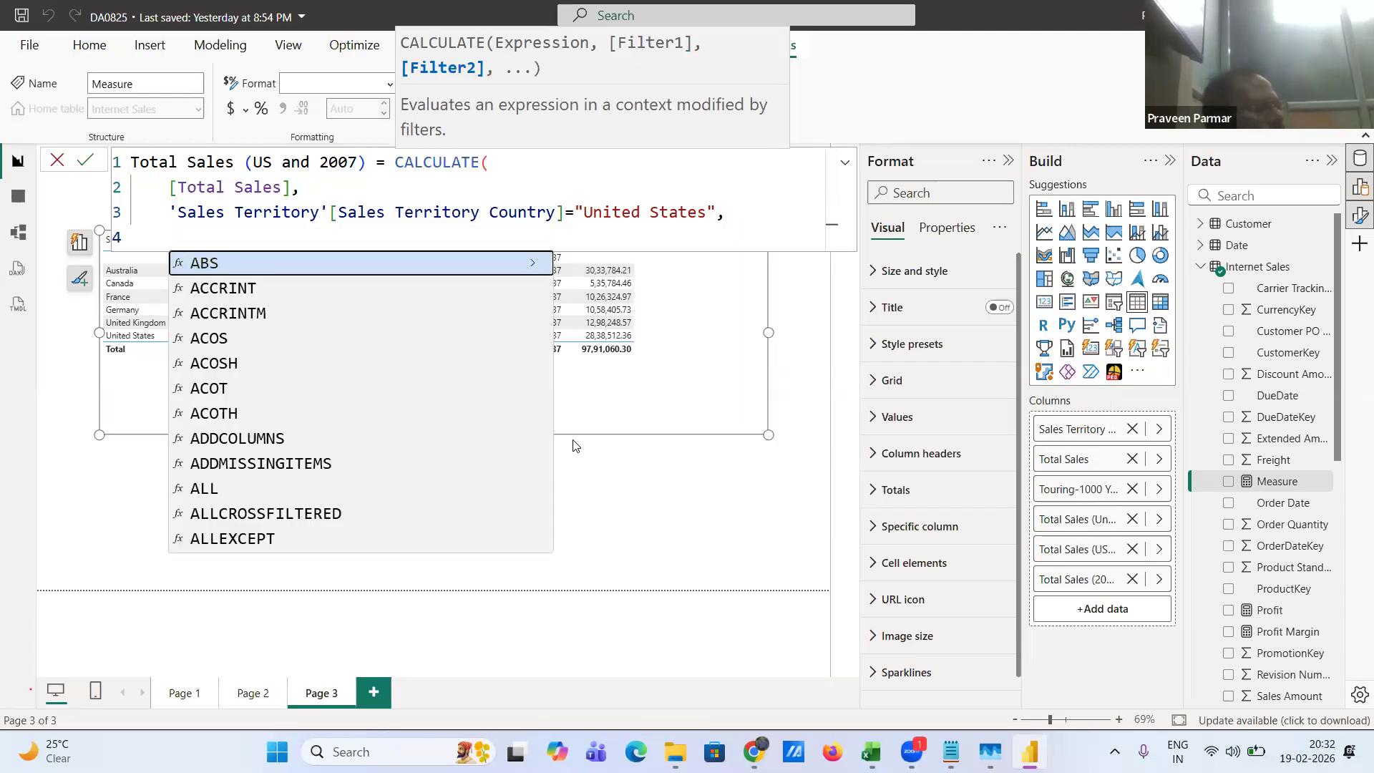
- Add 'Date'[Year]=2007 as the second filter, close the CALCULATE formula and commit the measure
text(date)
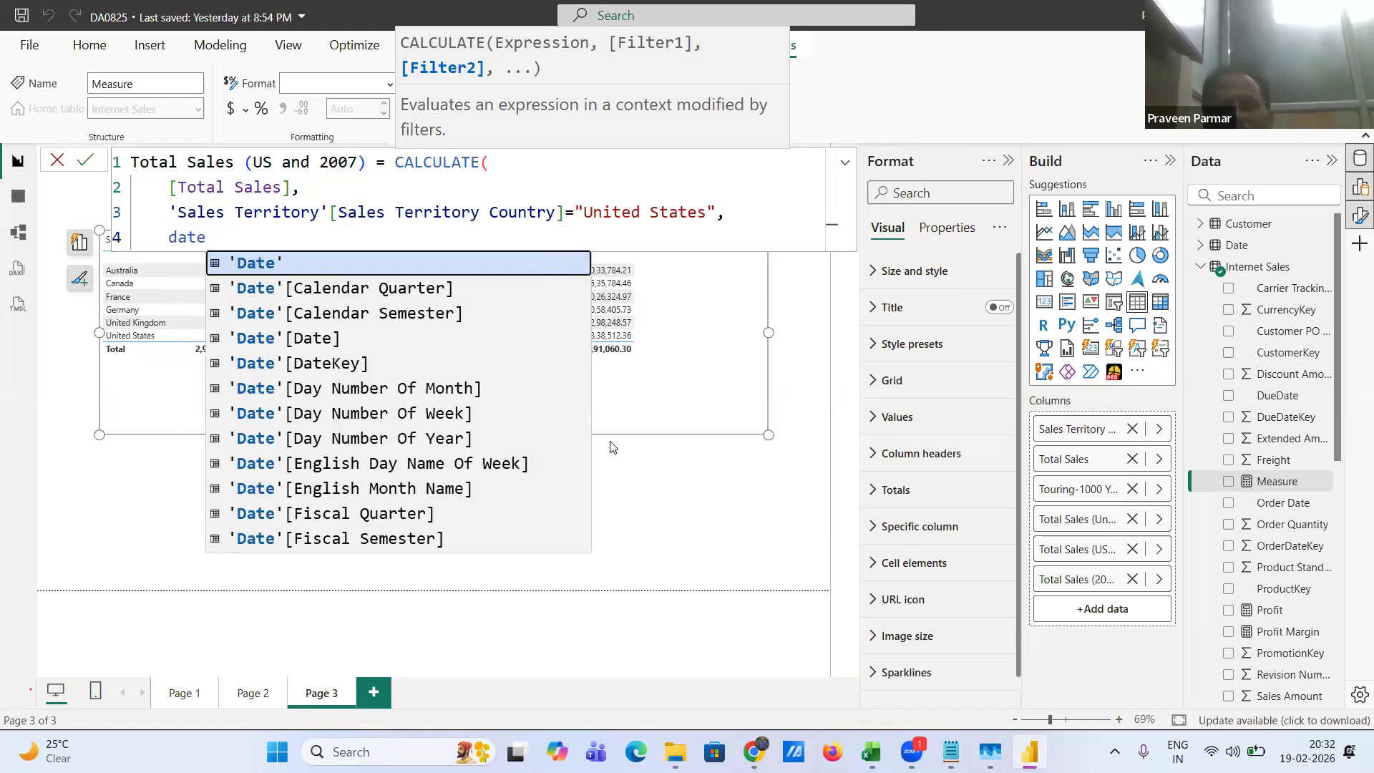
key(Down)
key(Down)
key(Down)
key(Down)
key(Down)
key(Down)
key(Down)
key(Down)
key(Down)
key(Down)
key(Down)
key(Down)
key(Down)
key(Down)
key(Down)
key(Down)
key(Down)
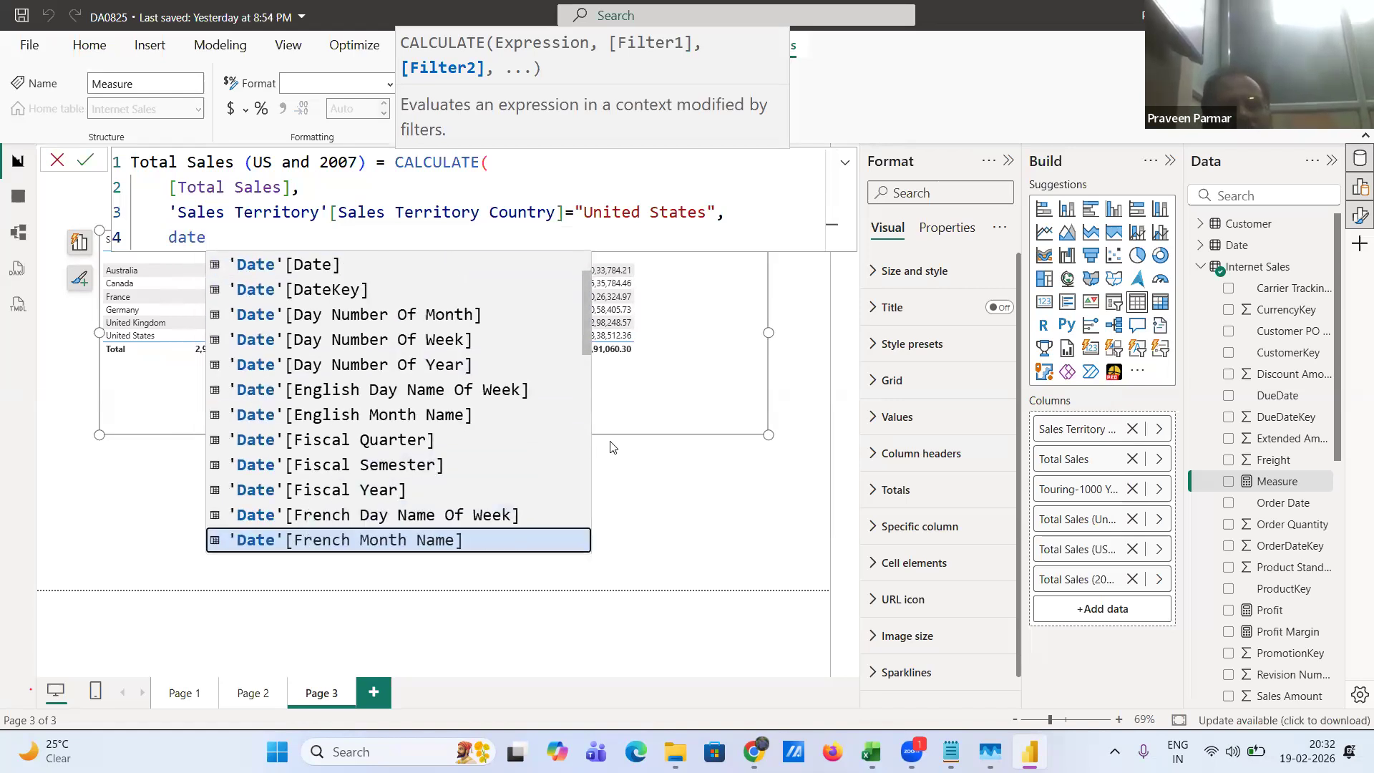
key(Down)
key(Down)
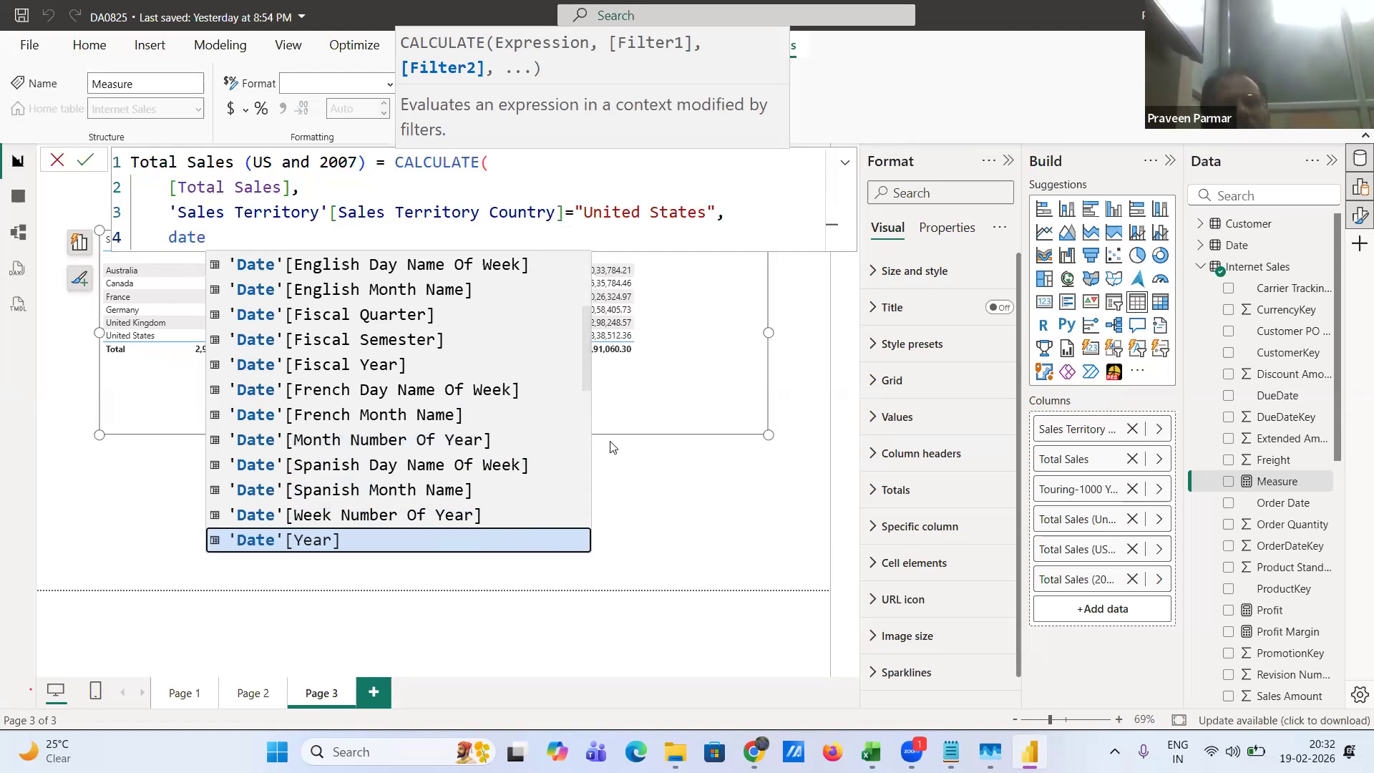
key(Tab)
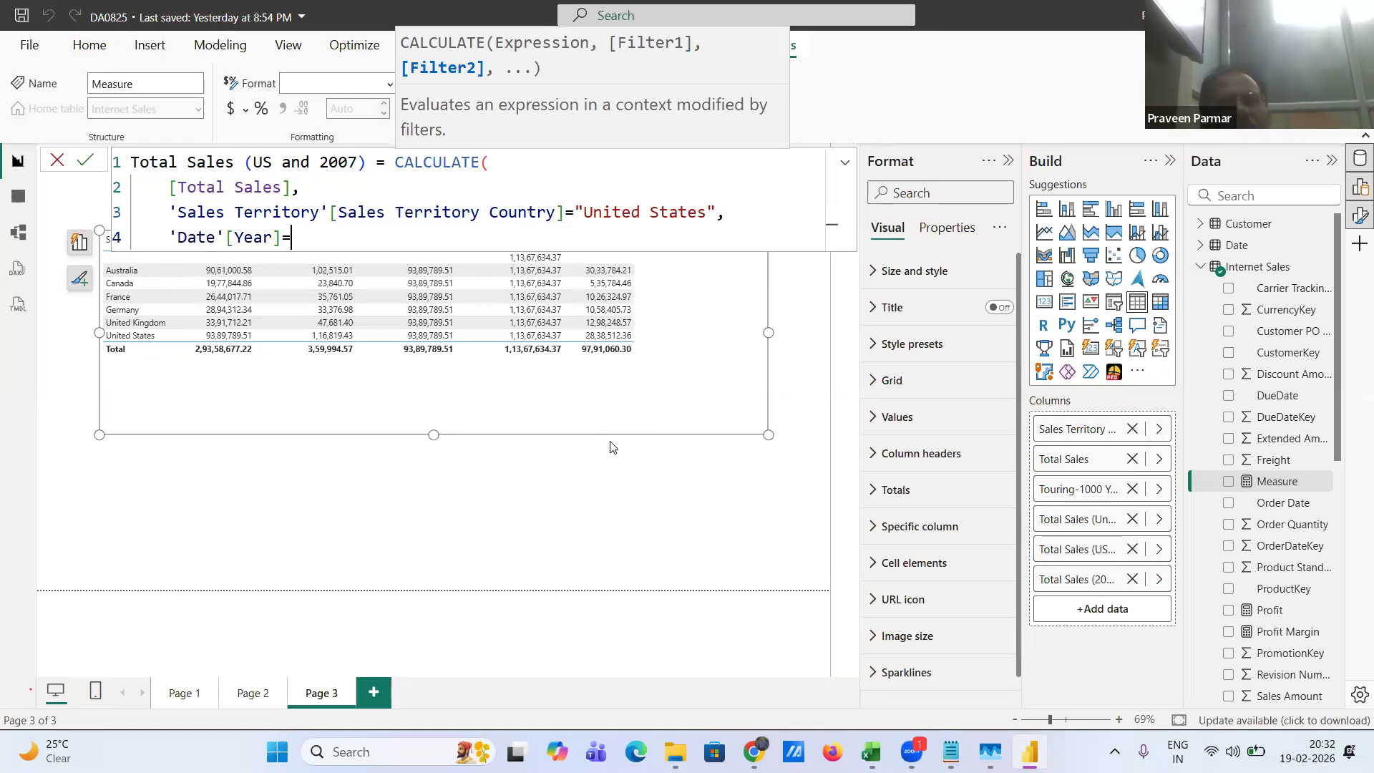
text(=2007))
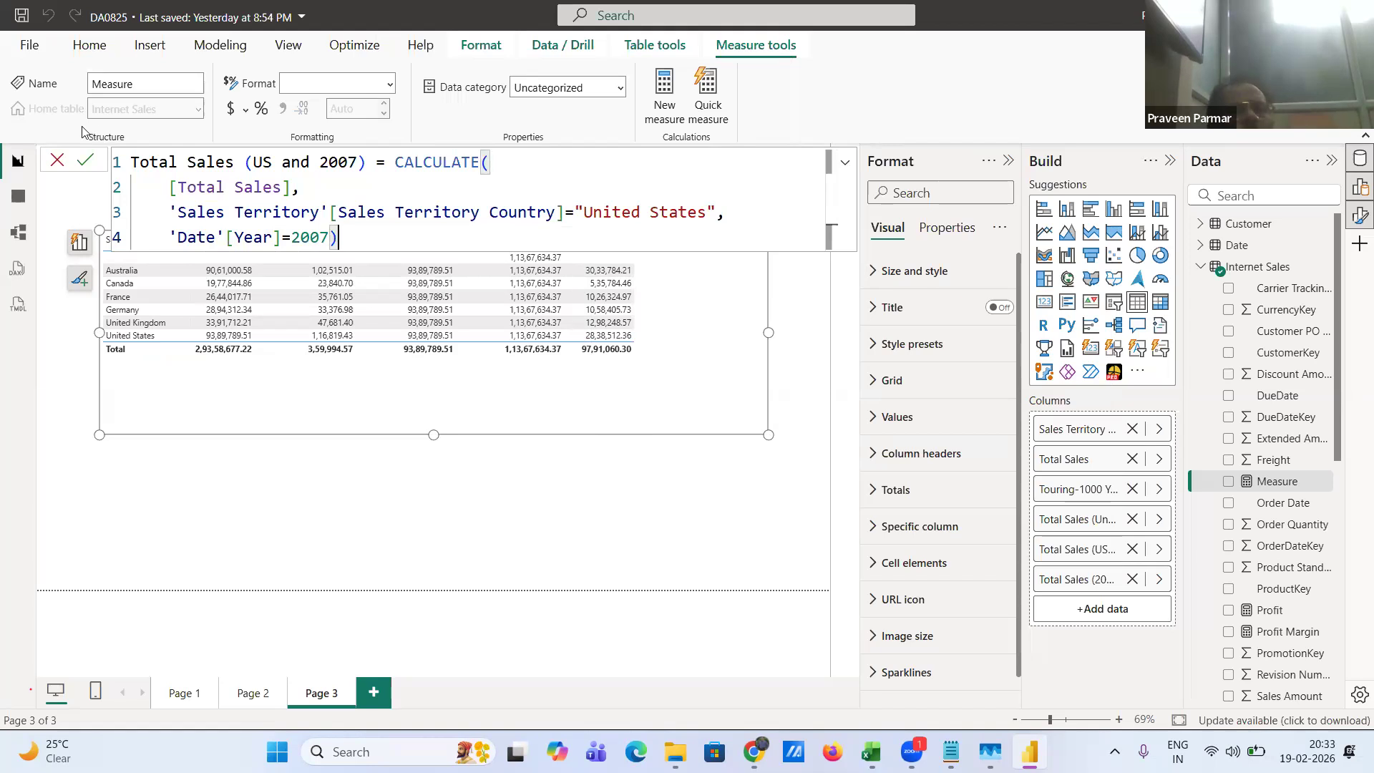
click(85, 160)
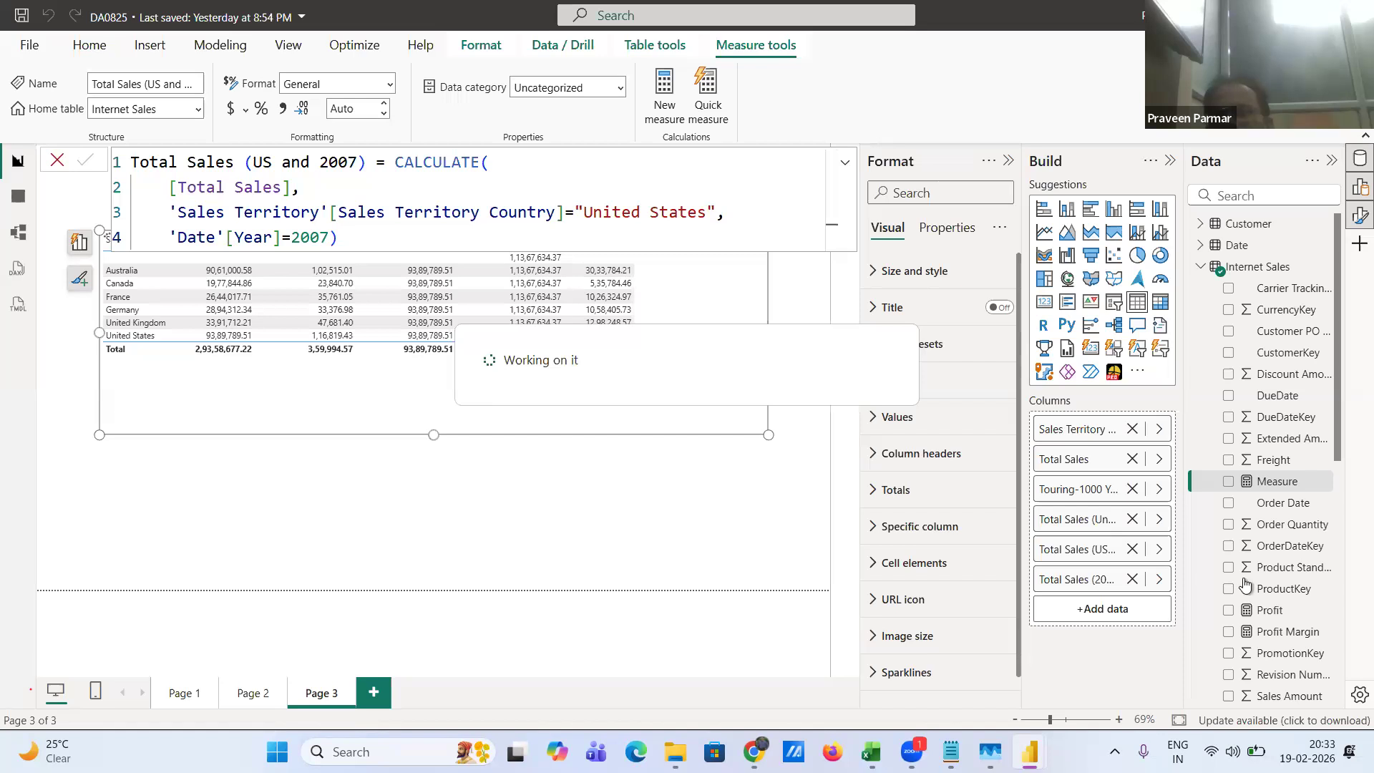
- Add the Total Sales (US and 2007) measure to the sales territory table and move the table lower on the page
scroll(1260, 572, down, 5)
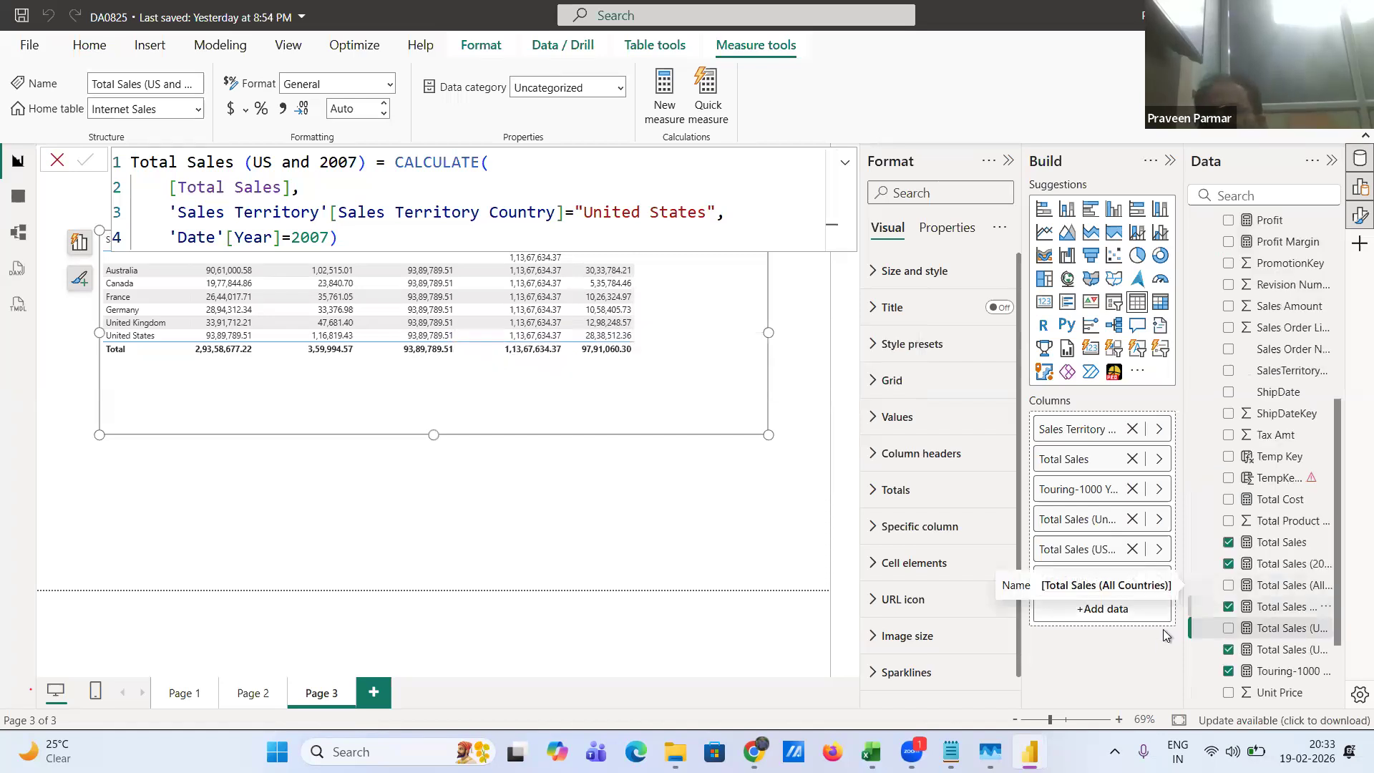
click(1230, 631)
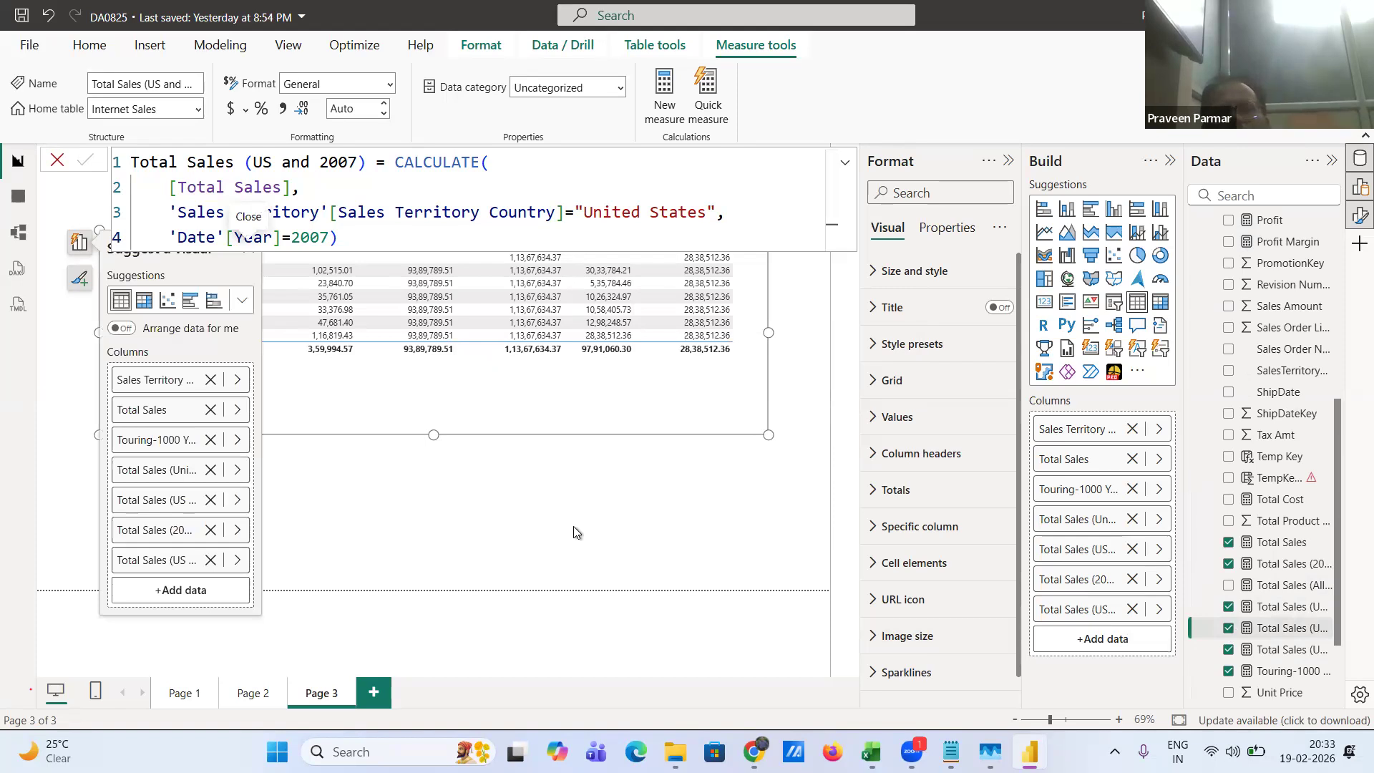
click(574, 532)
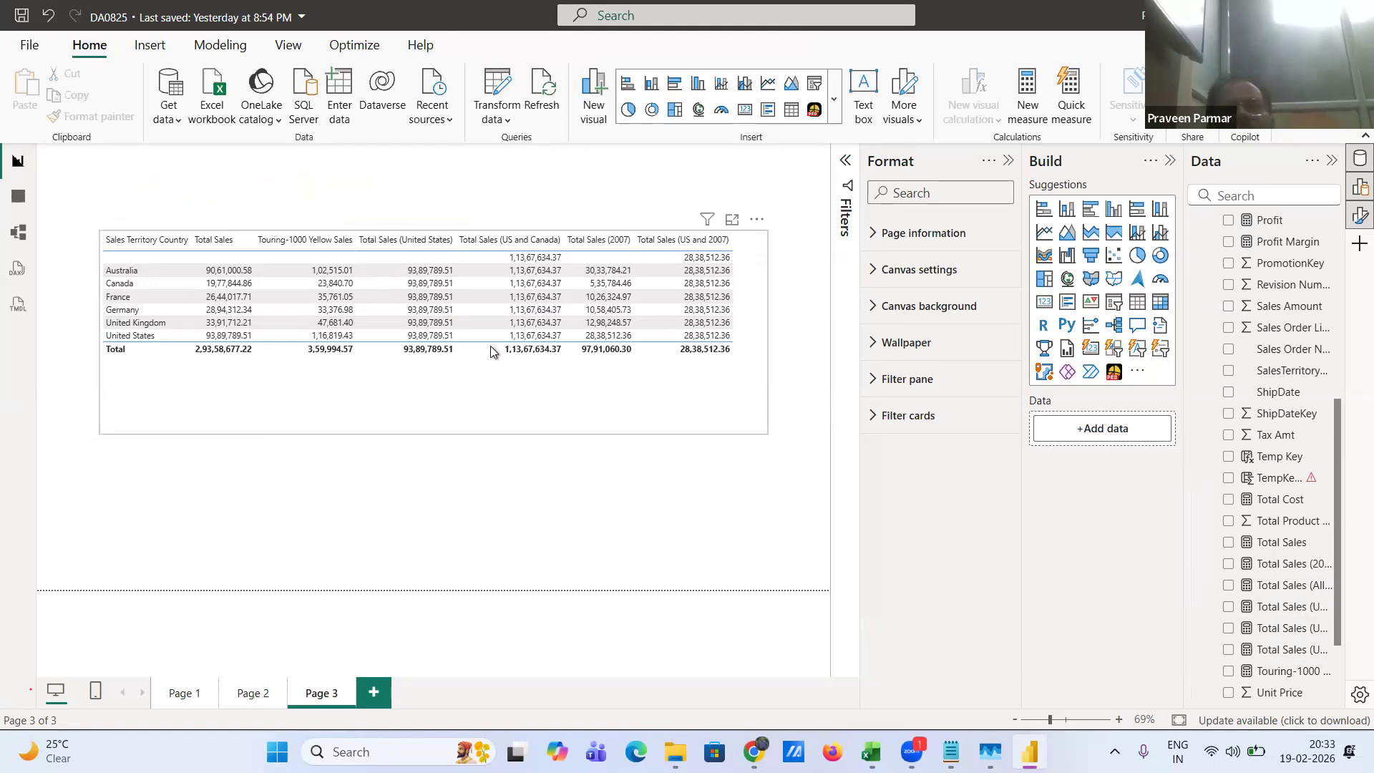
drag(568, 407, 552, 491)
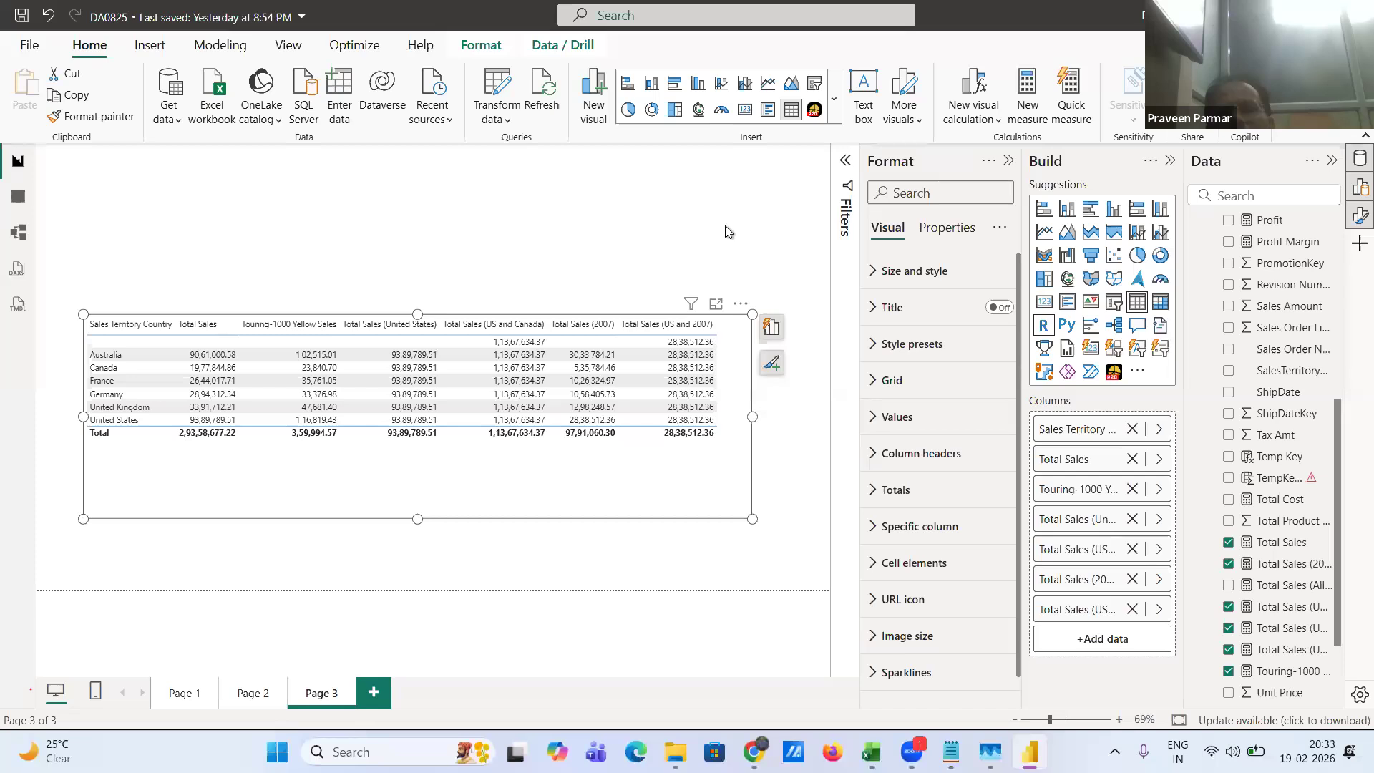
- Insert a card visual showing Total Sales (US and 2007) and shrink it to fit above the table
click(727, 231)
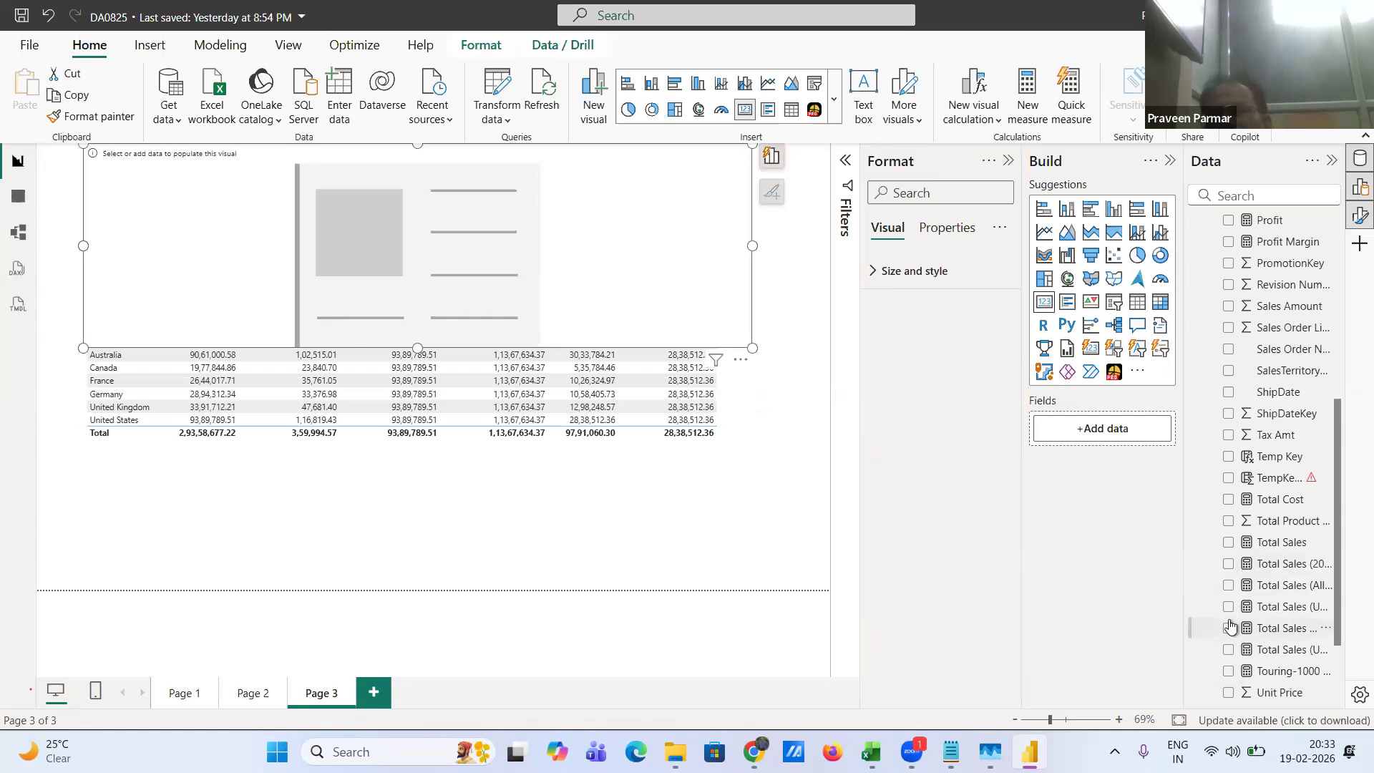
click(1231, 628)
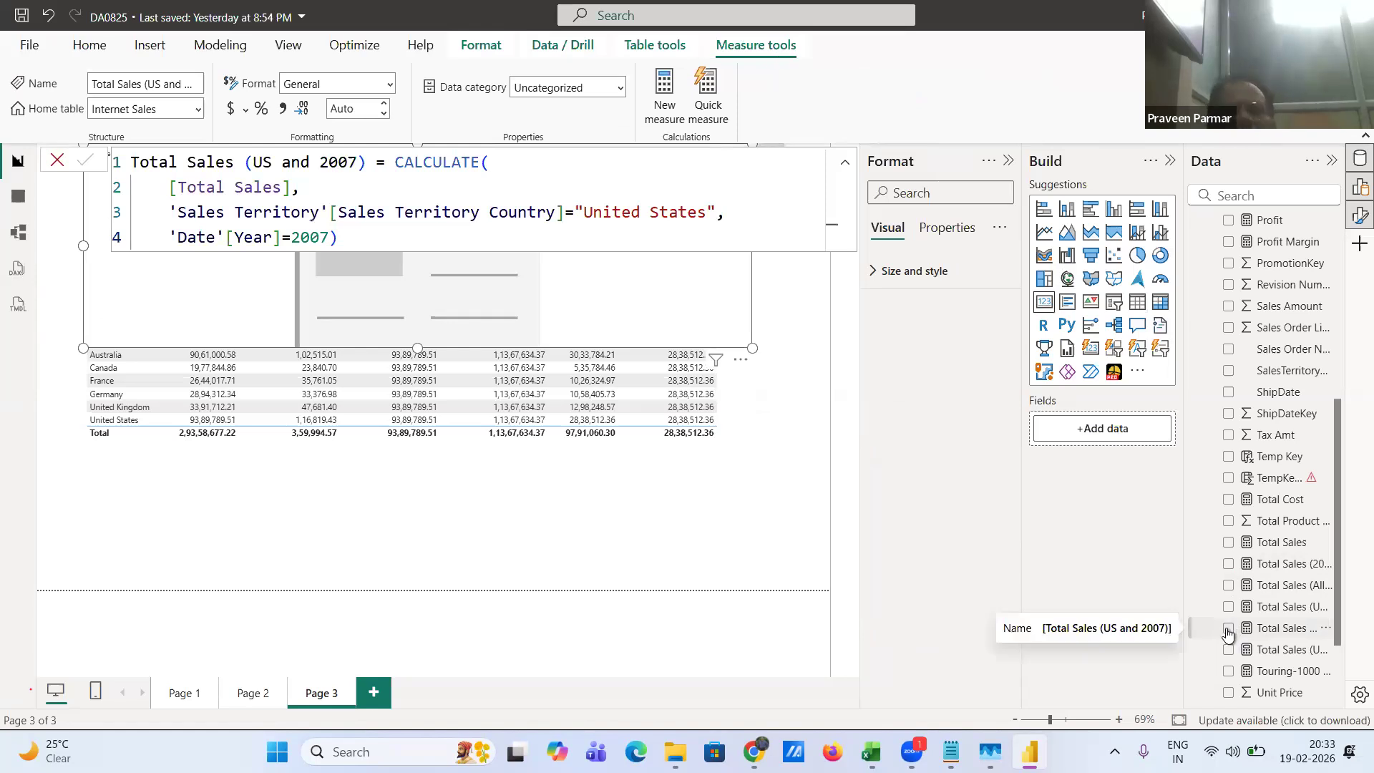
click(1228, 630)
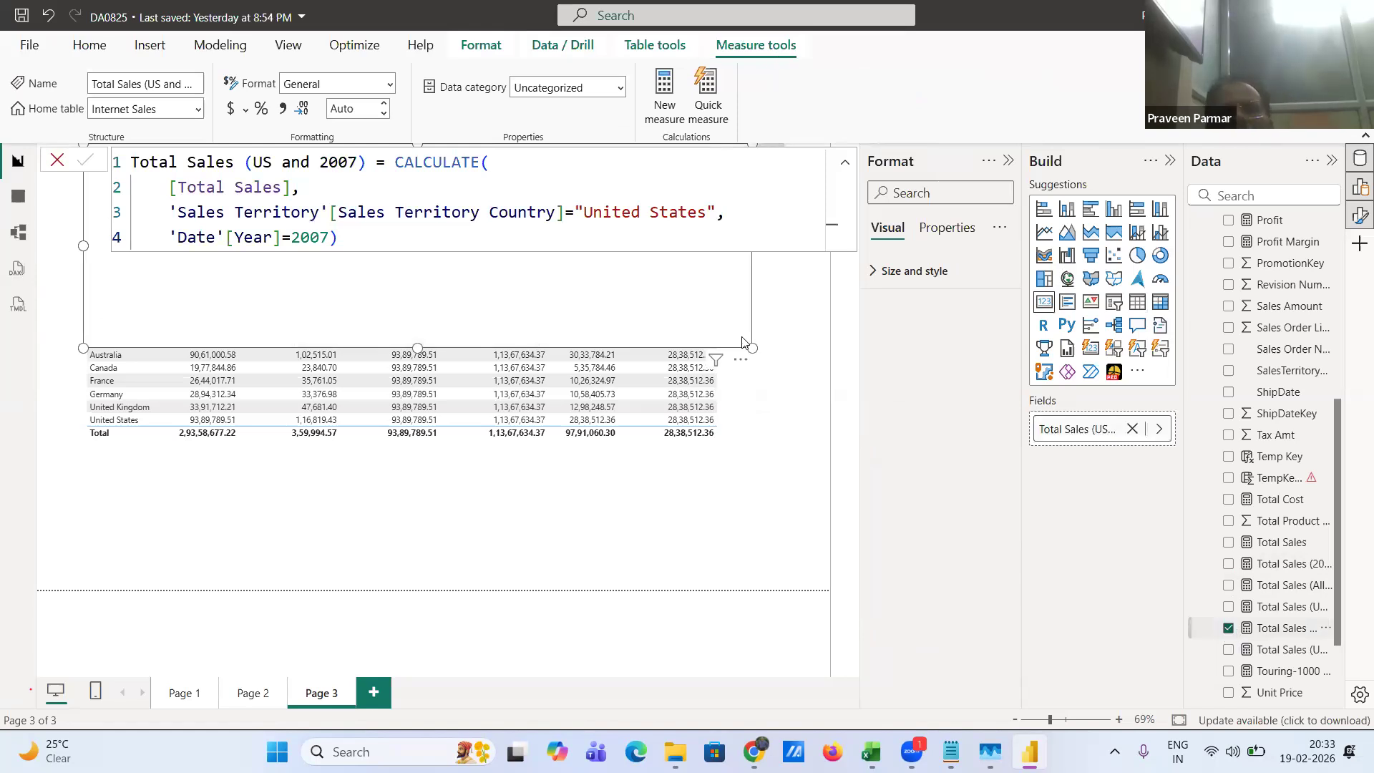
click(844, 166)
drag(751, 349, 314, 285)
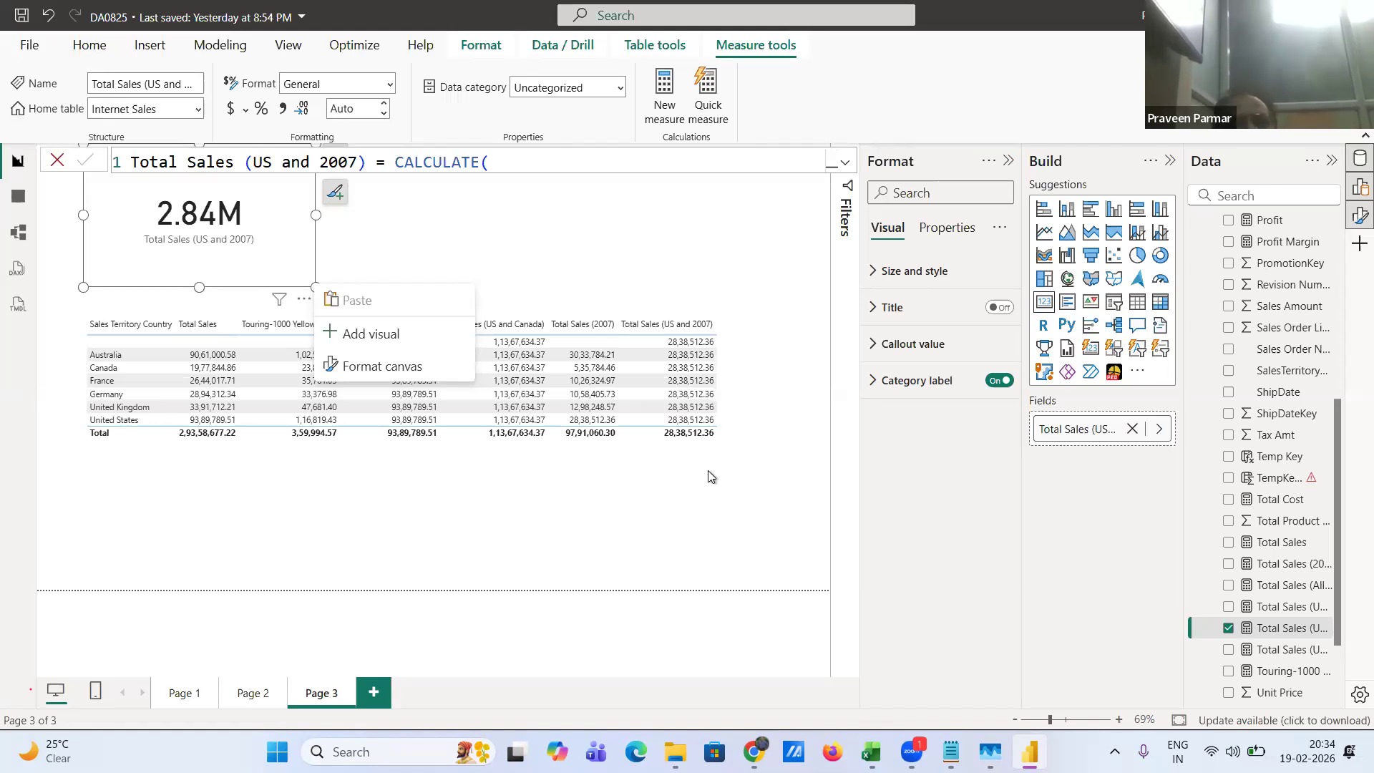
click(530, 269)
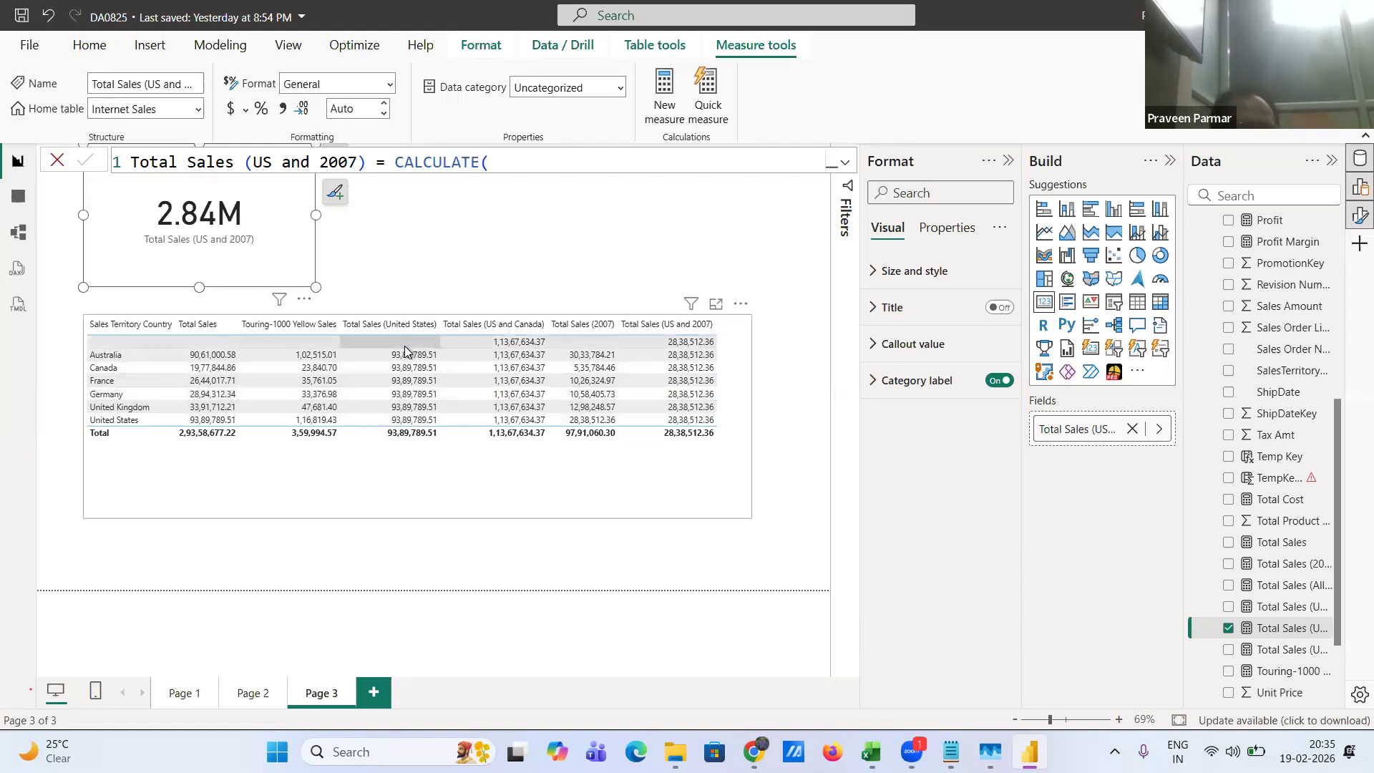
- Add a new blank report page after Page 3
click(250, 694)
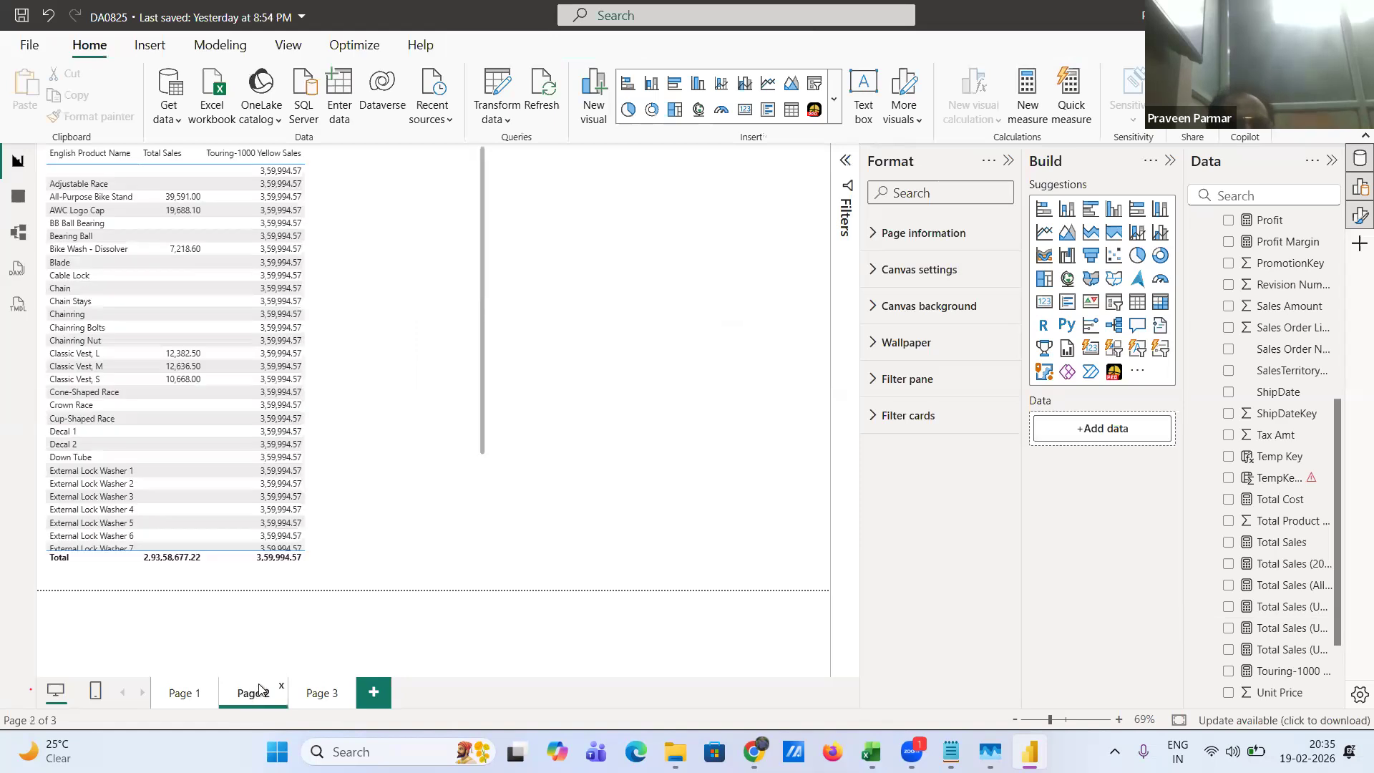
click(321, 693)
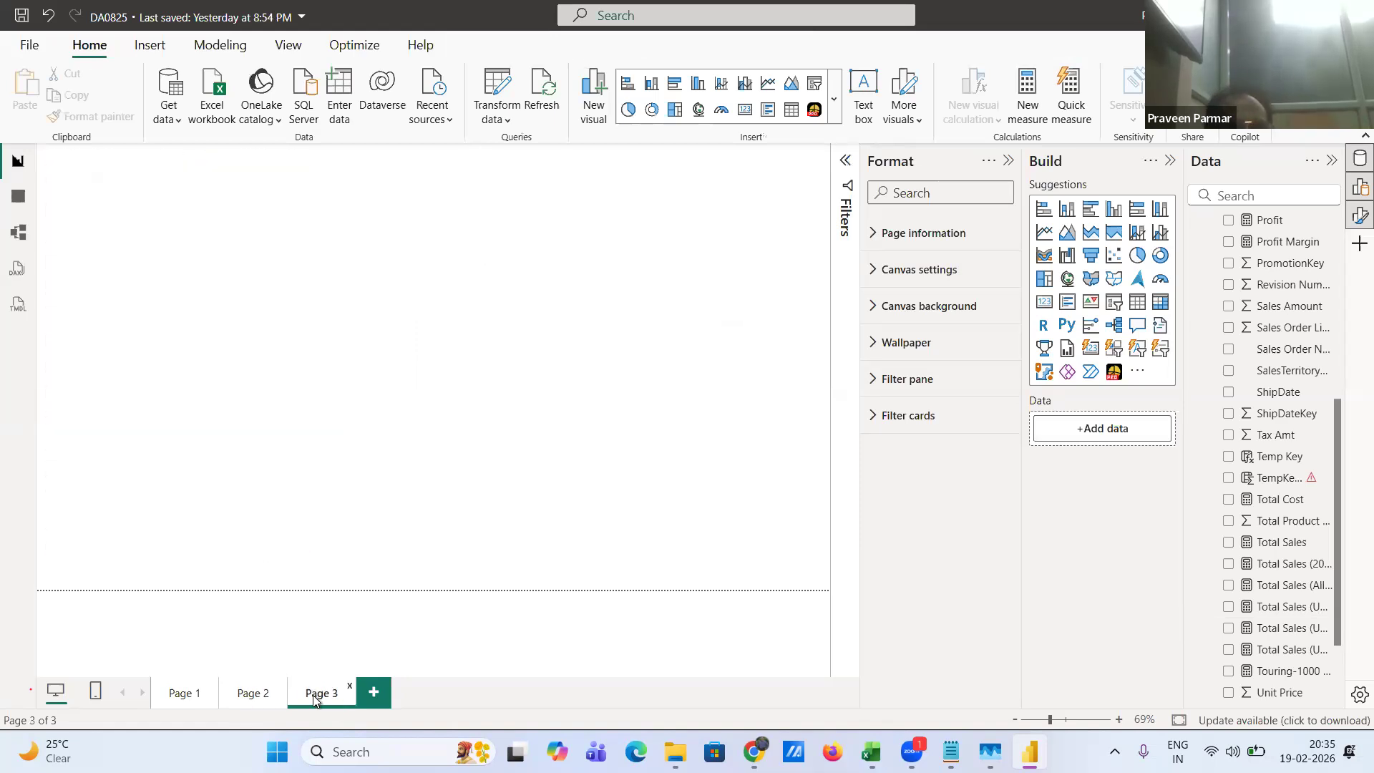
click(374, 692)
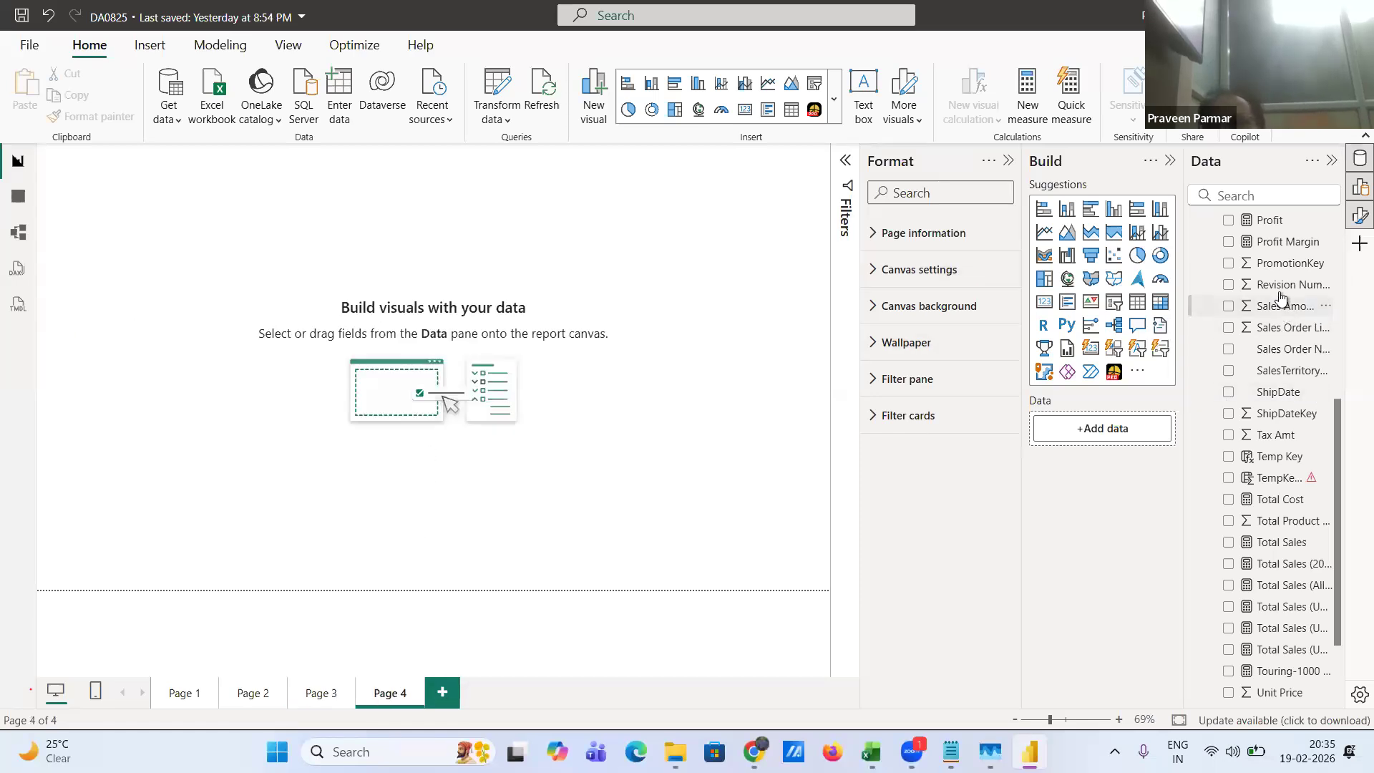
- Insert a table visual on the new page, enlarge it across most of the canvas and move it slightly lower
scroll(1279, 289, up, 1)
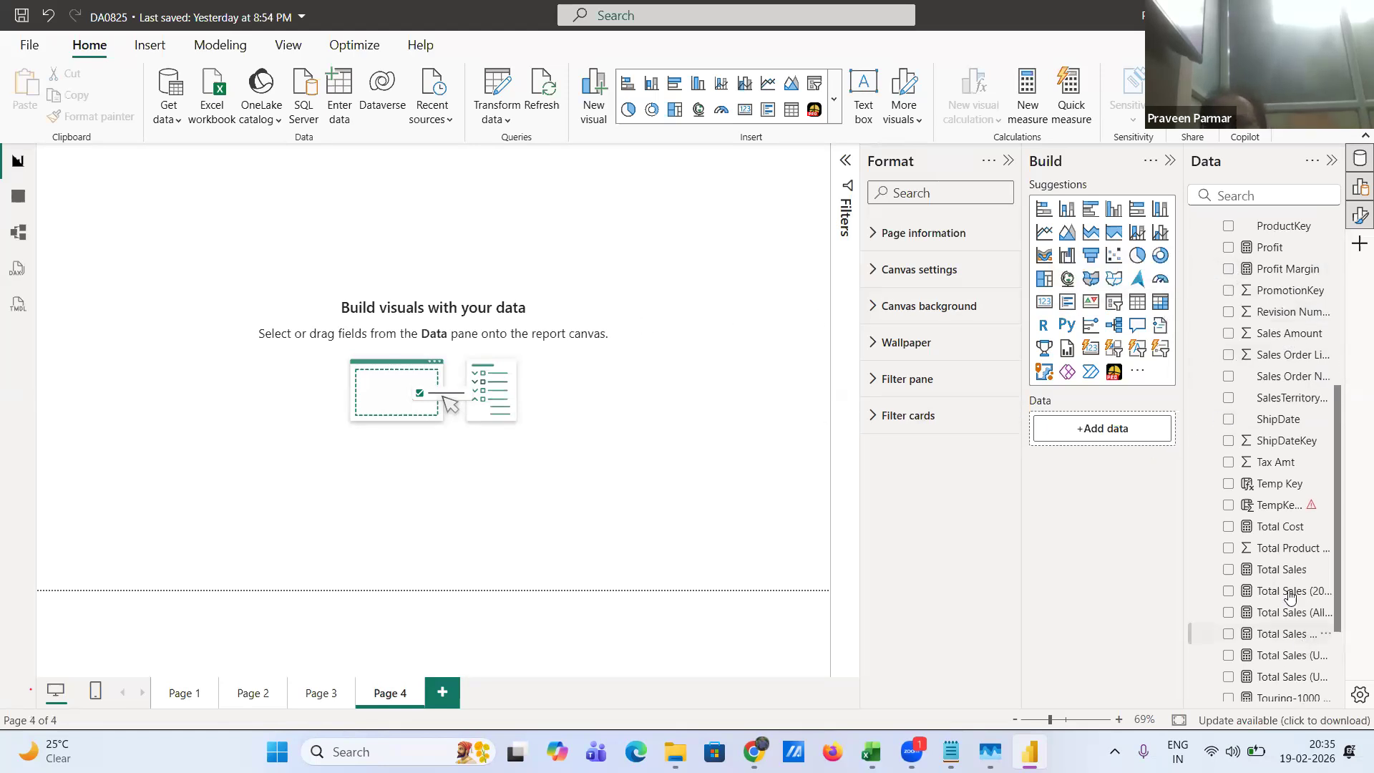
click(1138, 308)
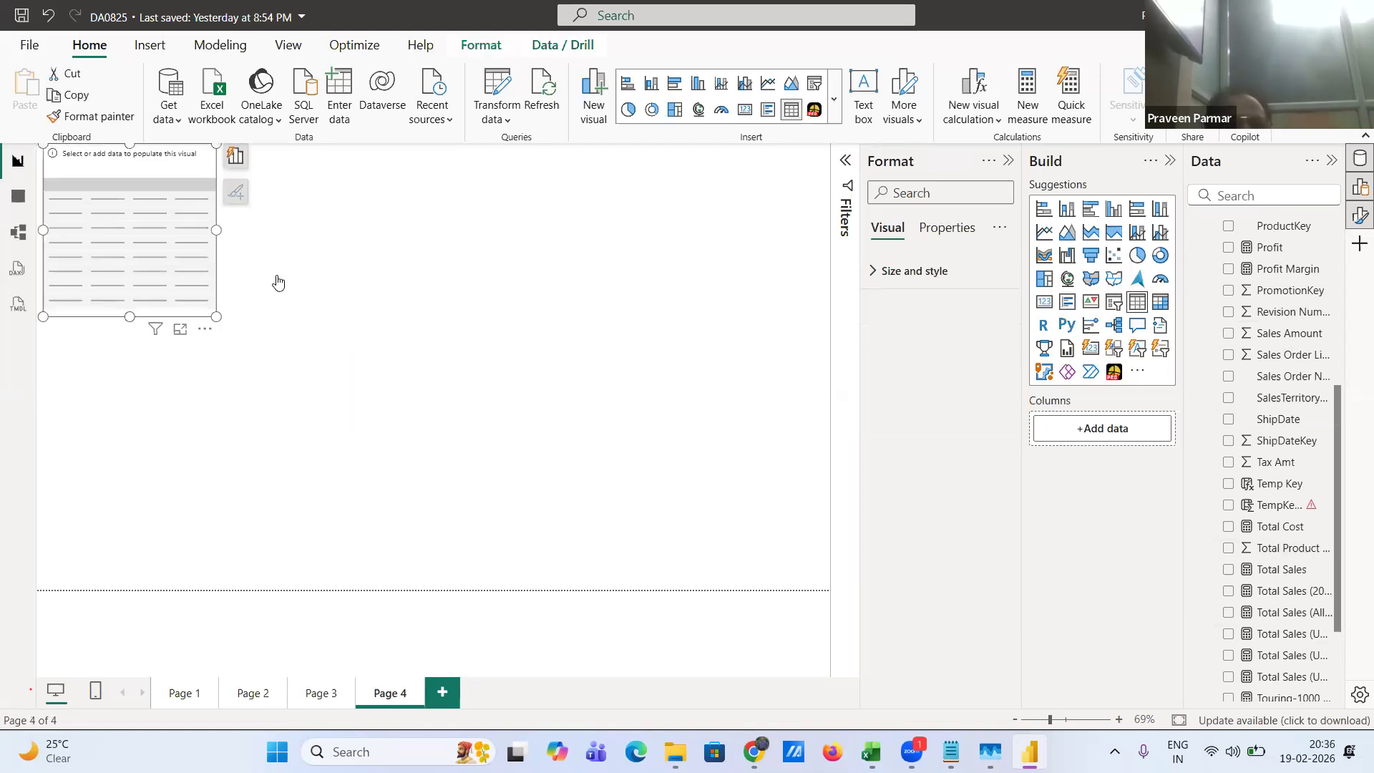
drag(216, 317, 716, 501)
drag(388, 311, 390, 379)
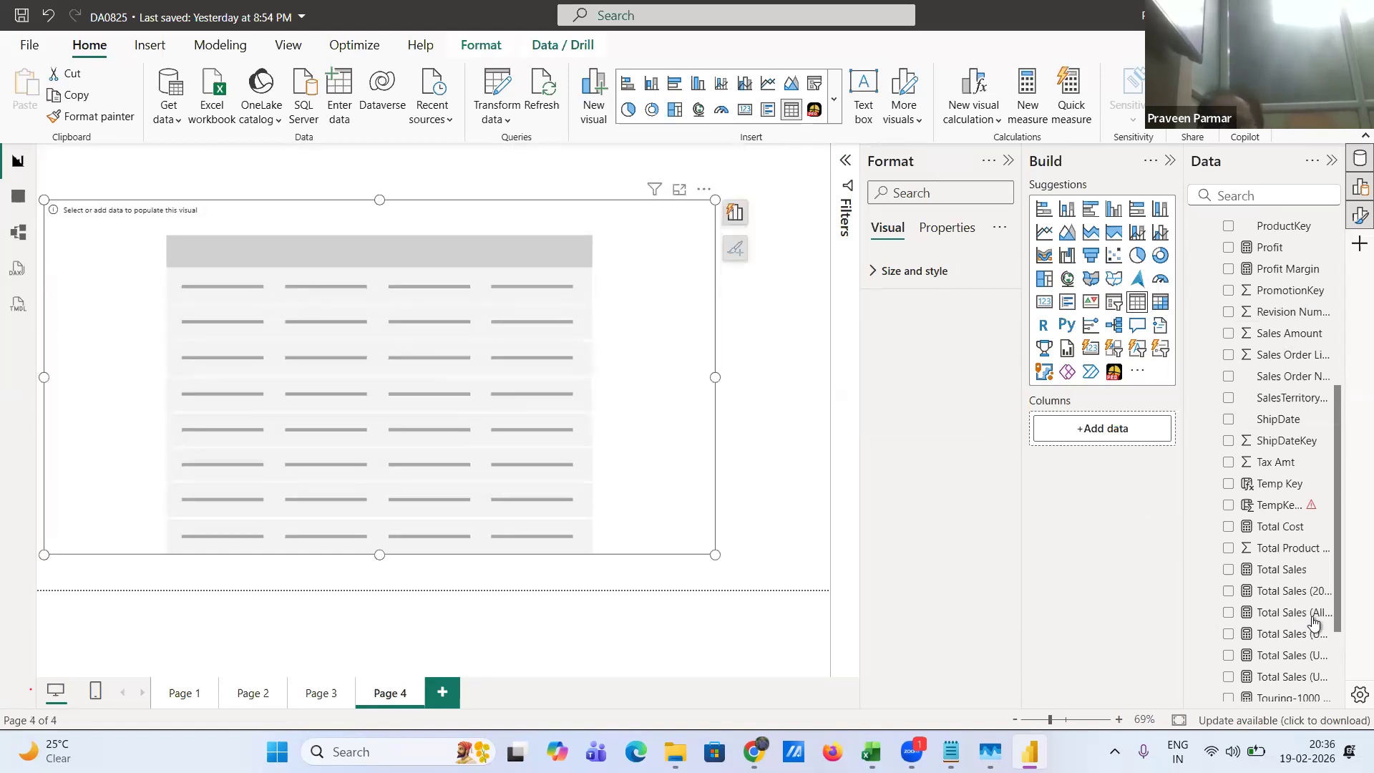
- Add Sales Territory Country from the Sales Territory table as the first column of the new table visual
scroll(1314, 622, down, 3)
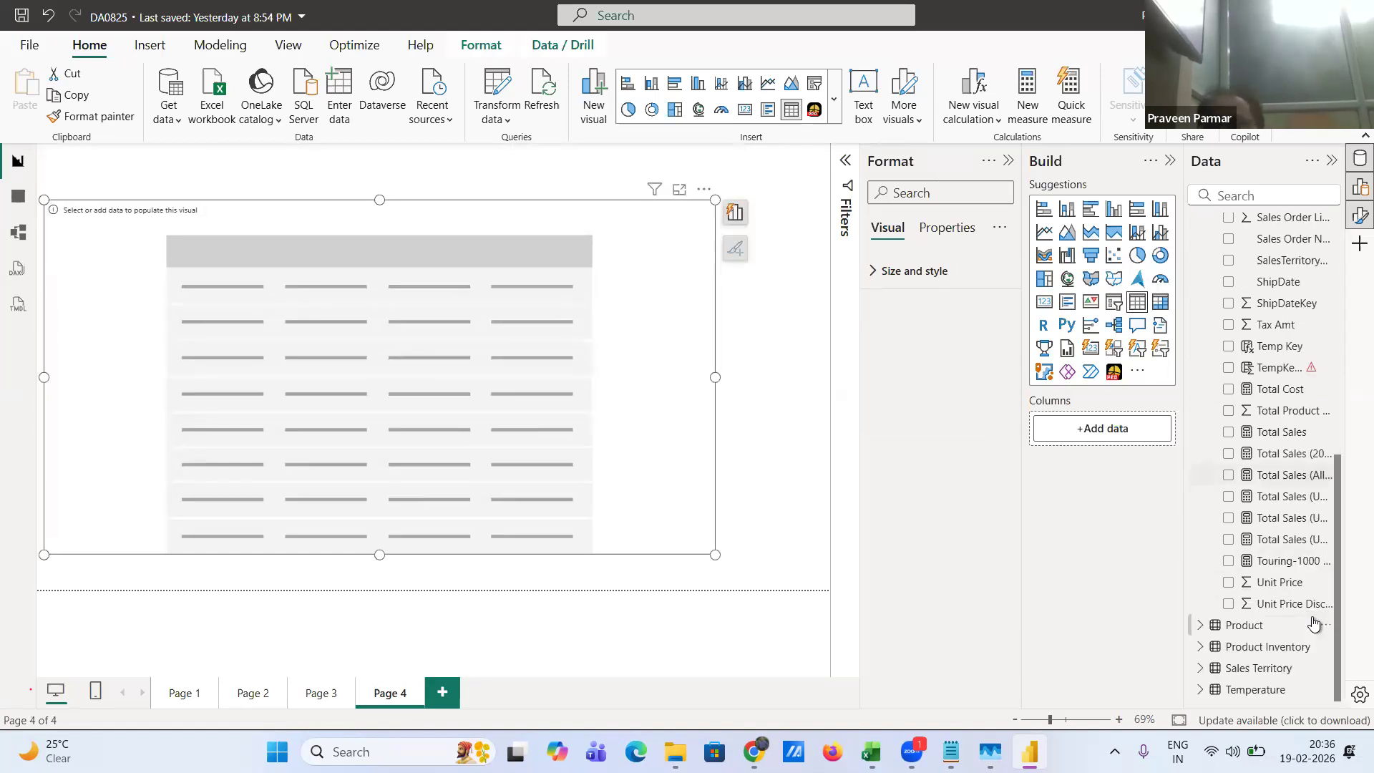
click(1202, 668)
scroll(1248, 581, down, 3)
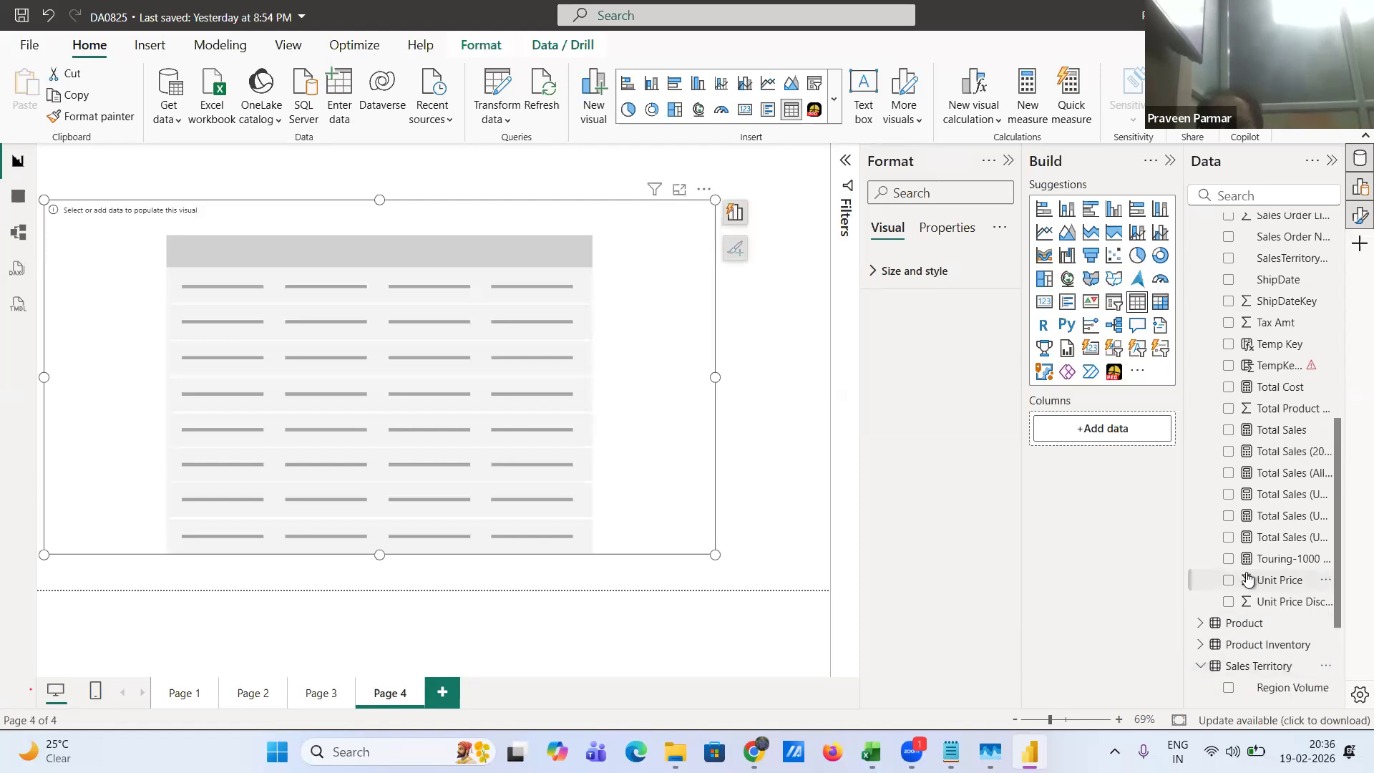
click(1228, 539)
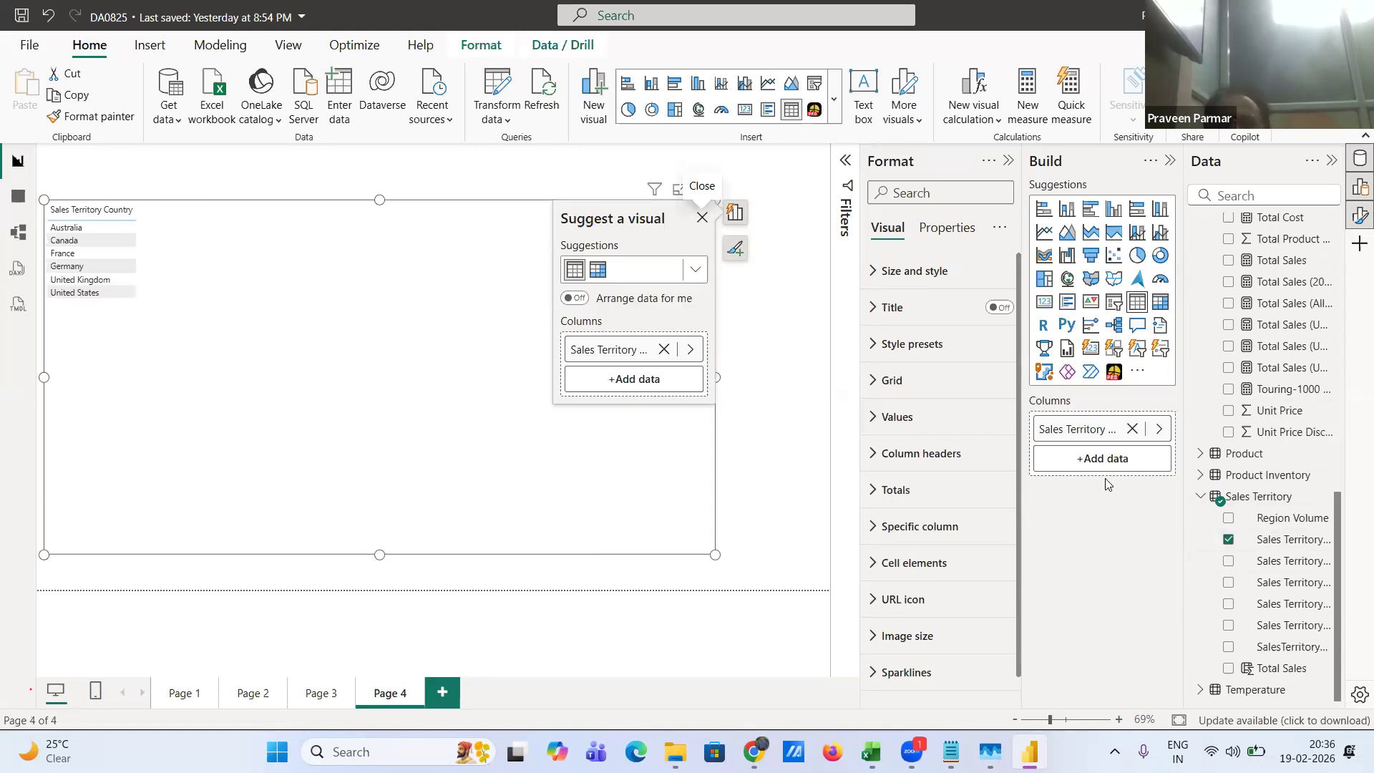
- Make more room for the canvas and set the table's values font size to 18
click(1354, 219)
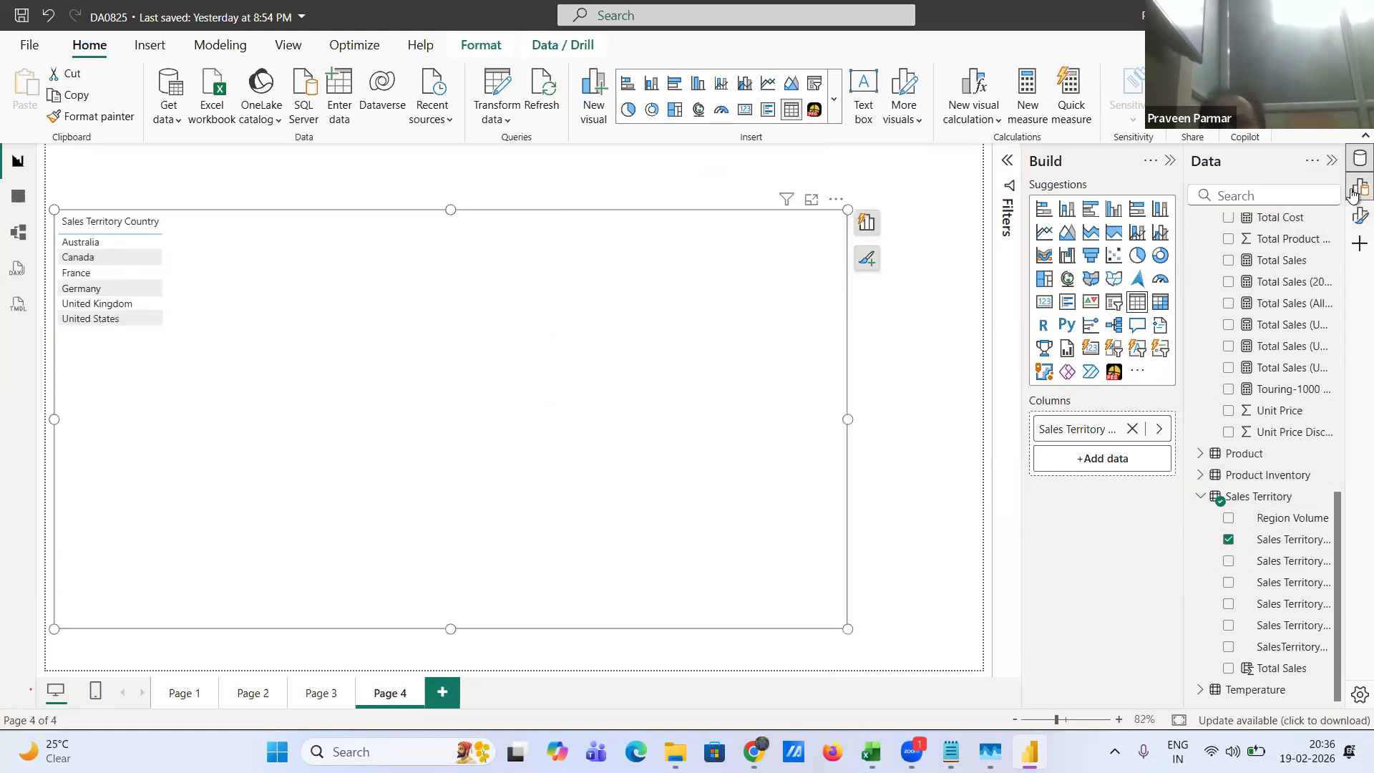
click(1358, 189)
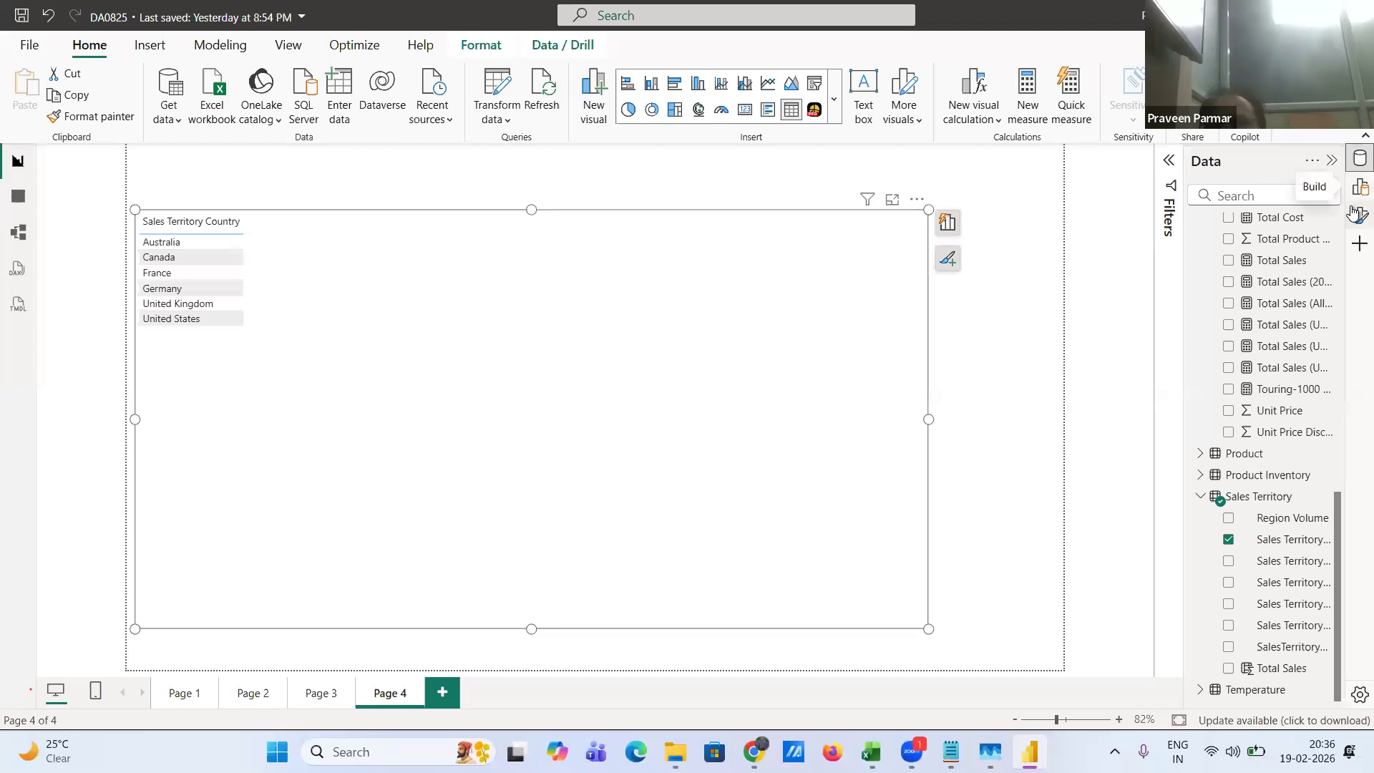
click(1356, 214)
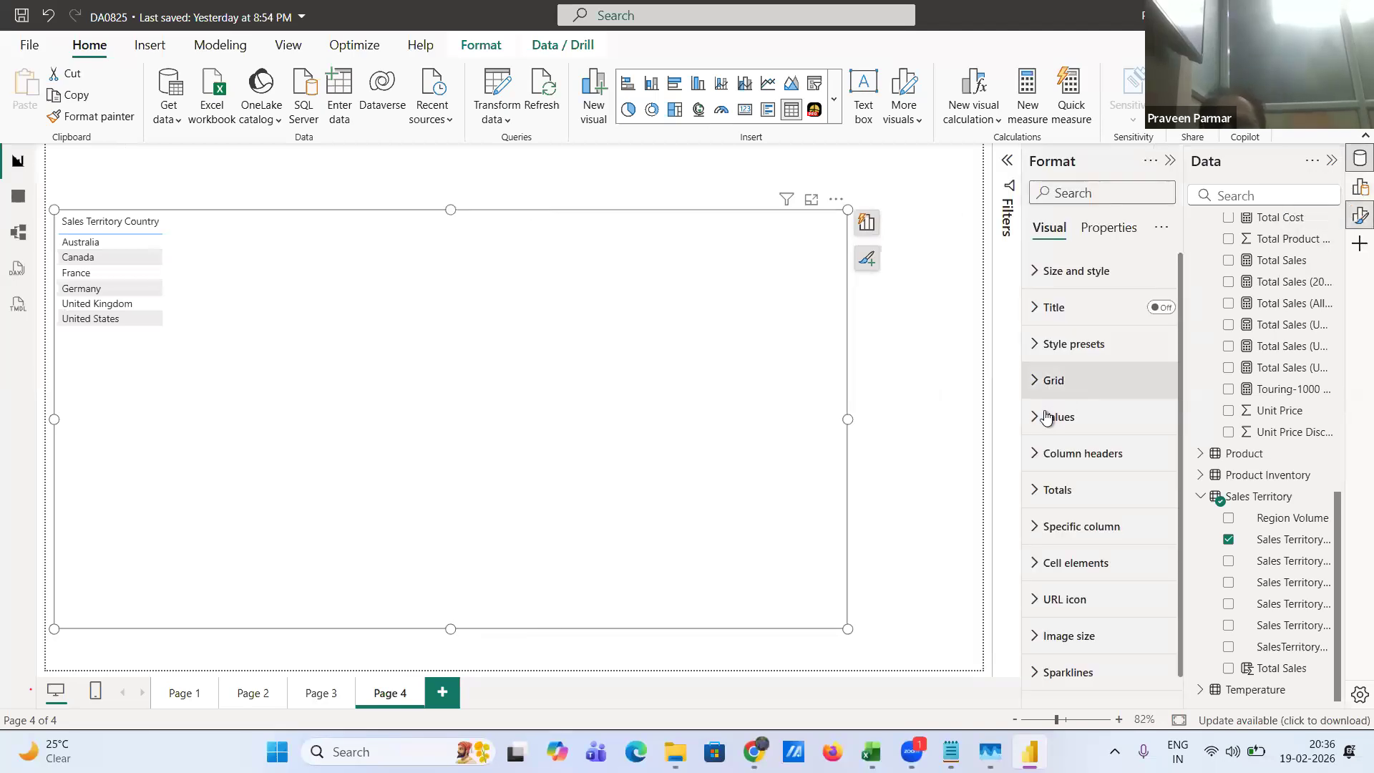
click(1038, 420)
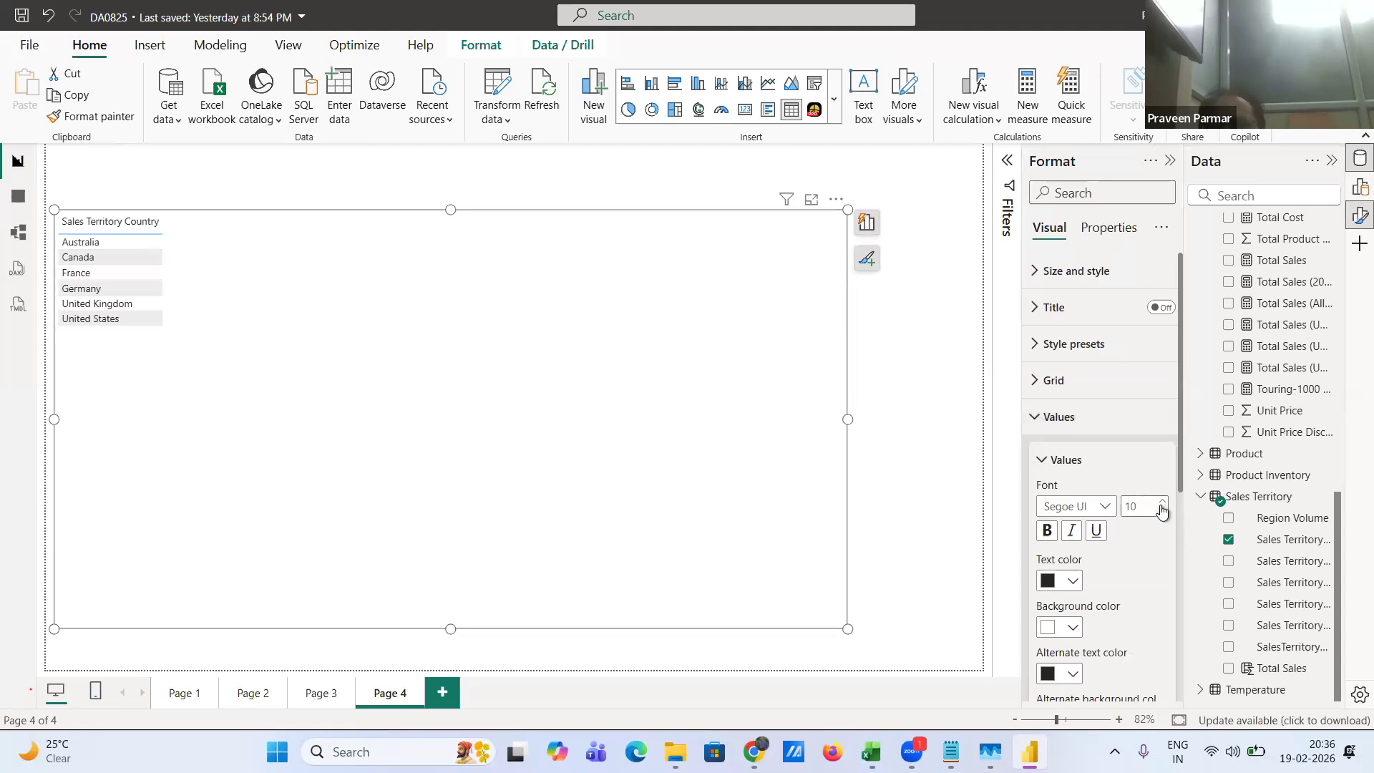
click(1161, 503)
click(1161, 502)
click(1161, 503)
click(1161, 502)
click(1161, 502)
click(1161, 503)
click(1161, 503)
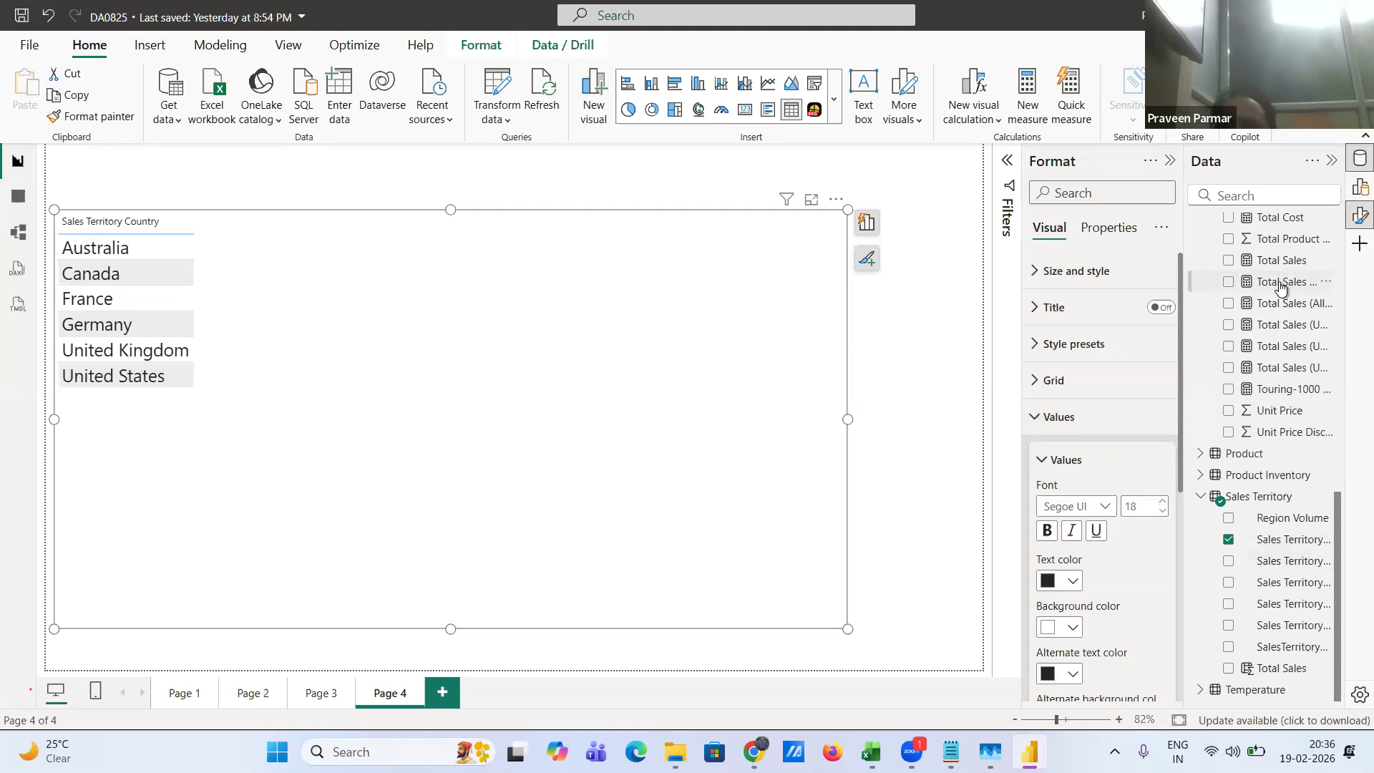
- Add the Profit Margin measure from Internet Sales to the table beside the countries
scroll(1281, 287, up, 3)
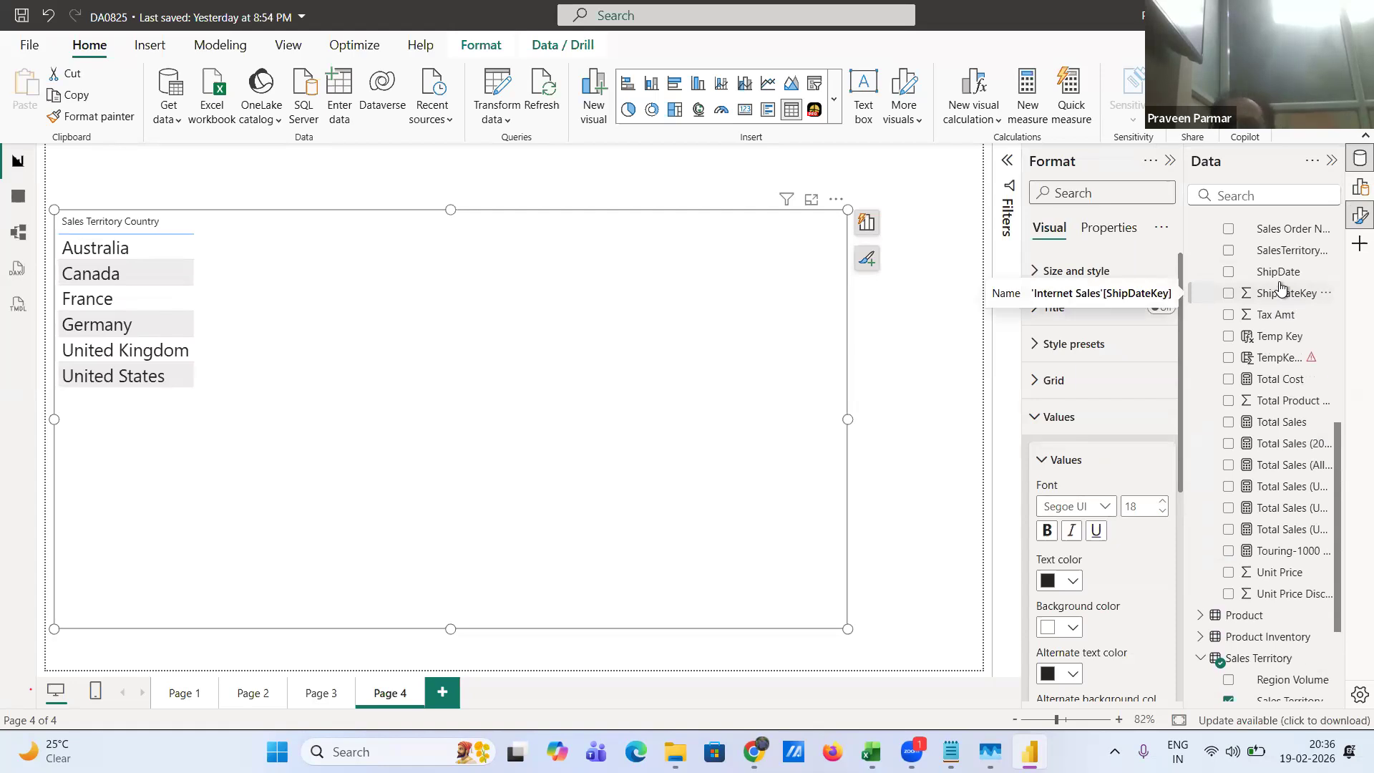
scroll(1281, 288, up, 1)
scroll(1281, 288, up, 5)
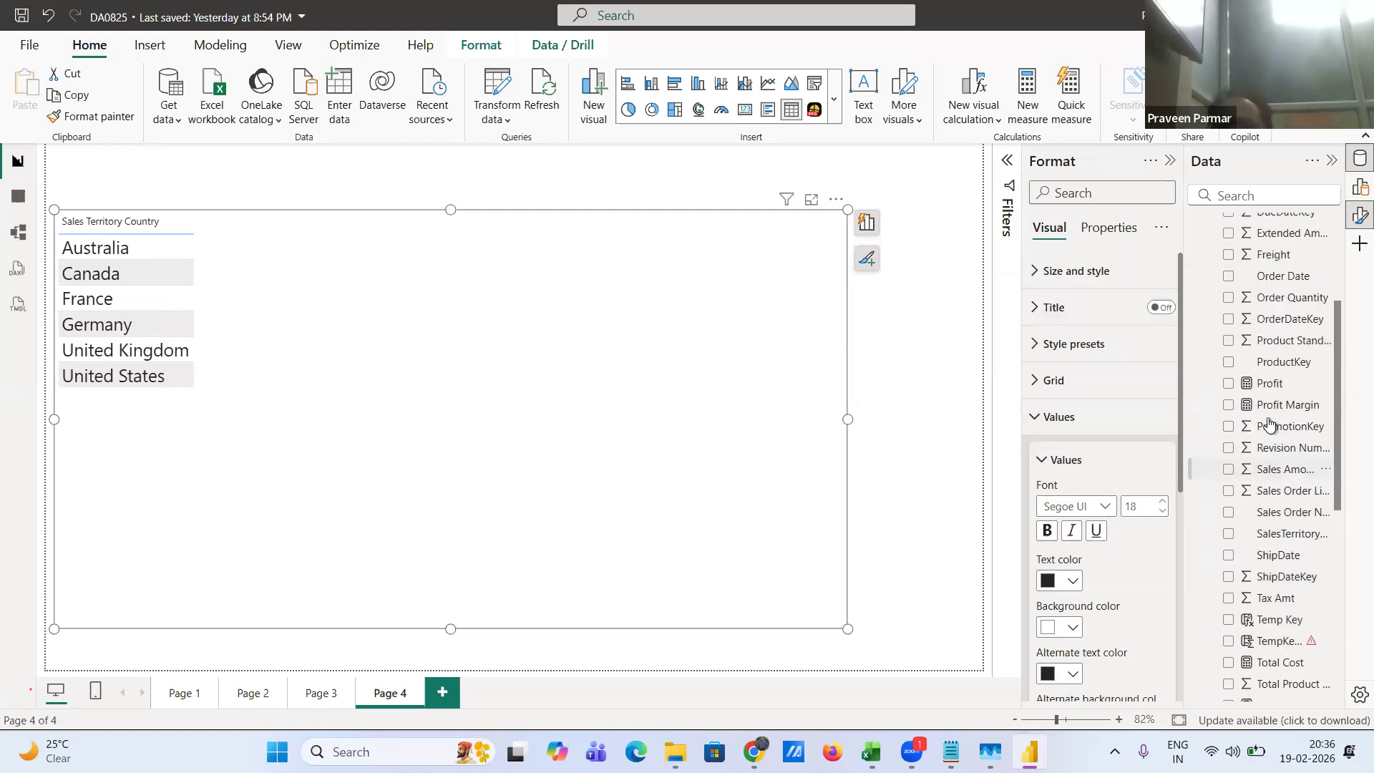
click(1228, 405)
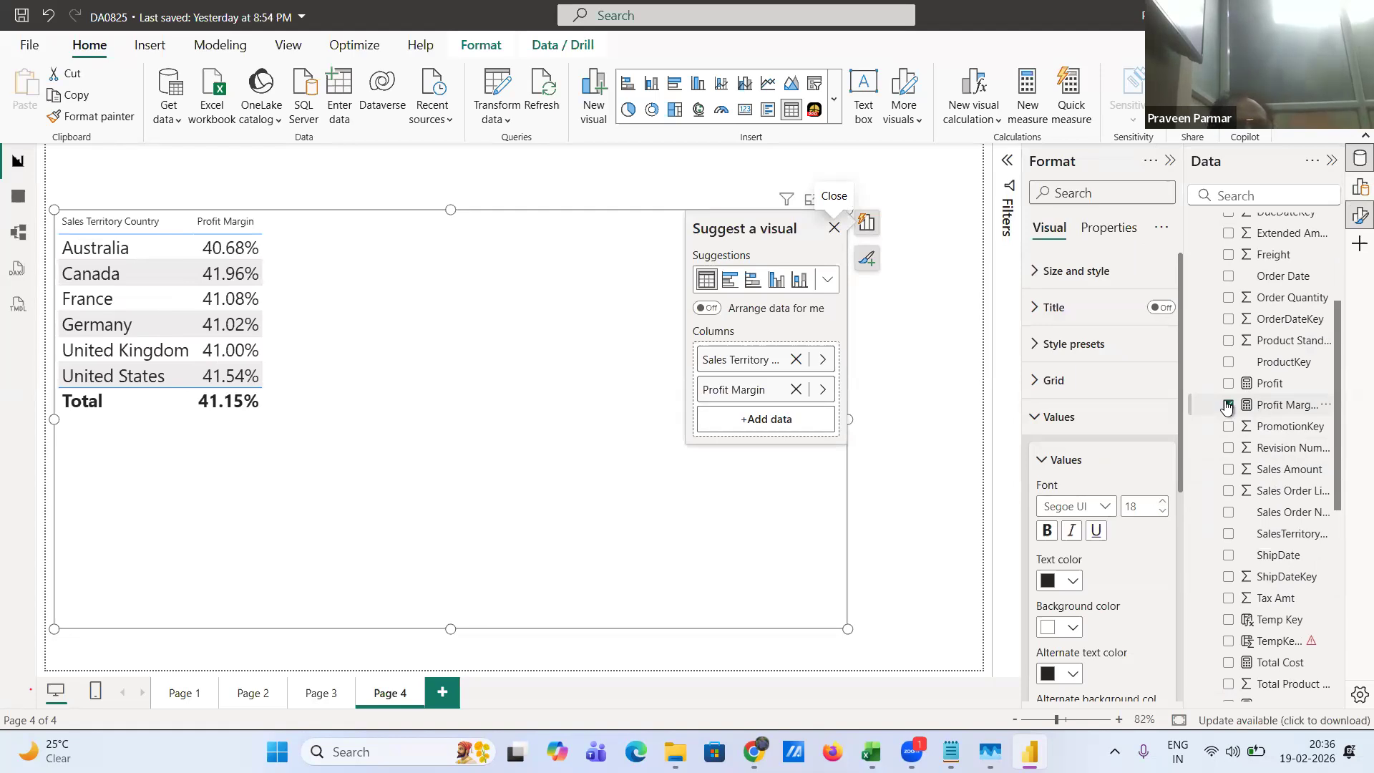
- Display the Profit Margin measure's DAX formula and look through the fields below it in Internet Sales
click(1282, 406)
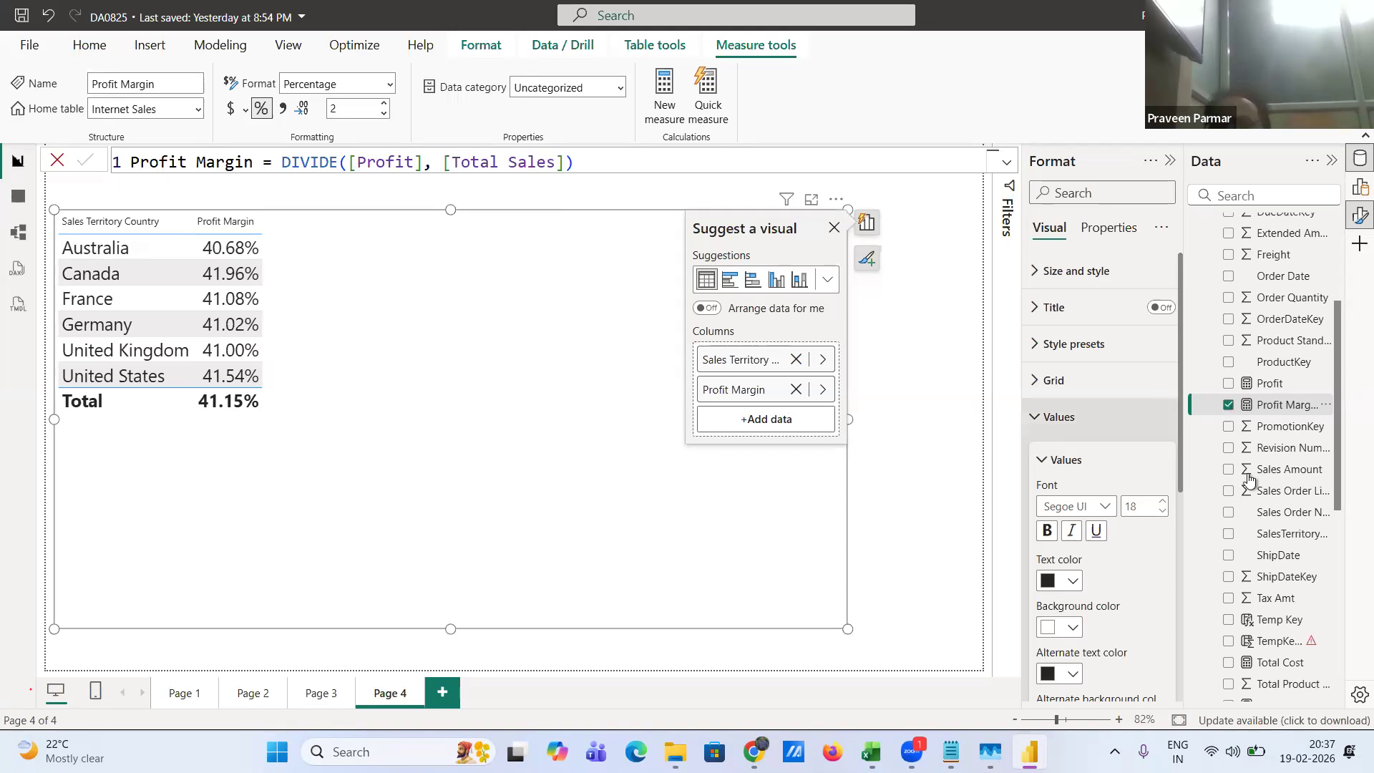
scroll(1249, 478, down, 3)
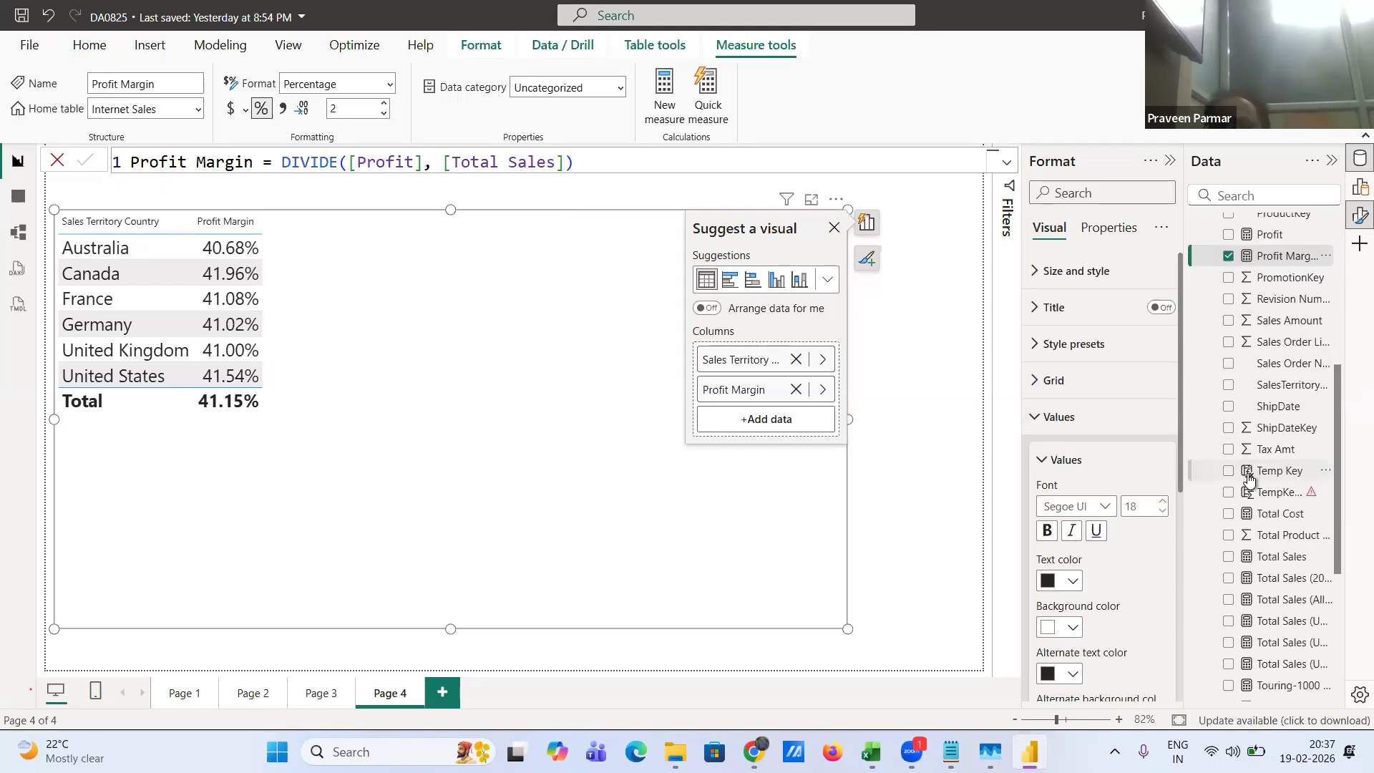
scroll(1249, 479, down, 1)
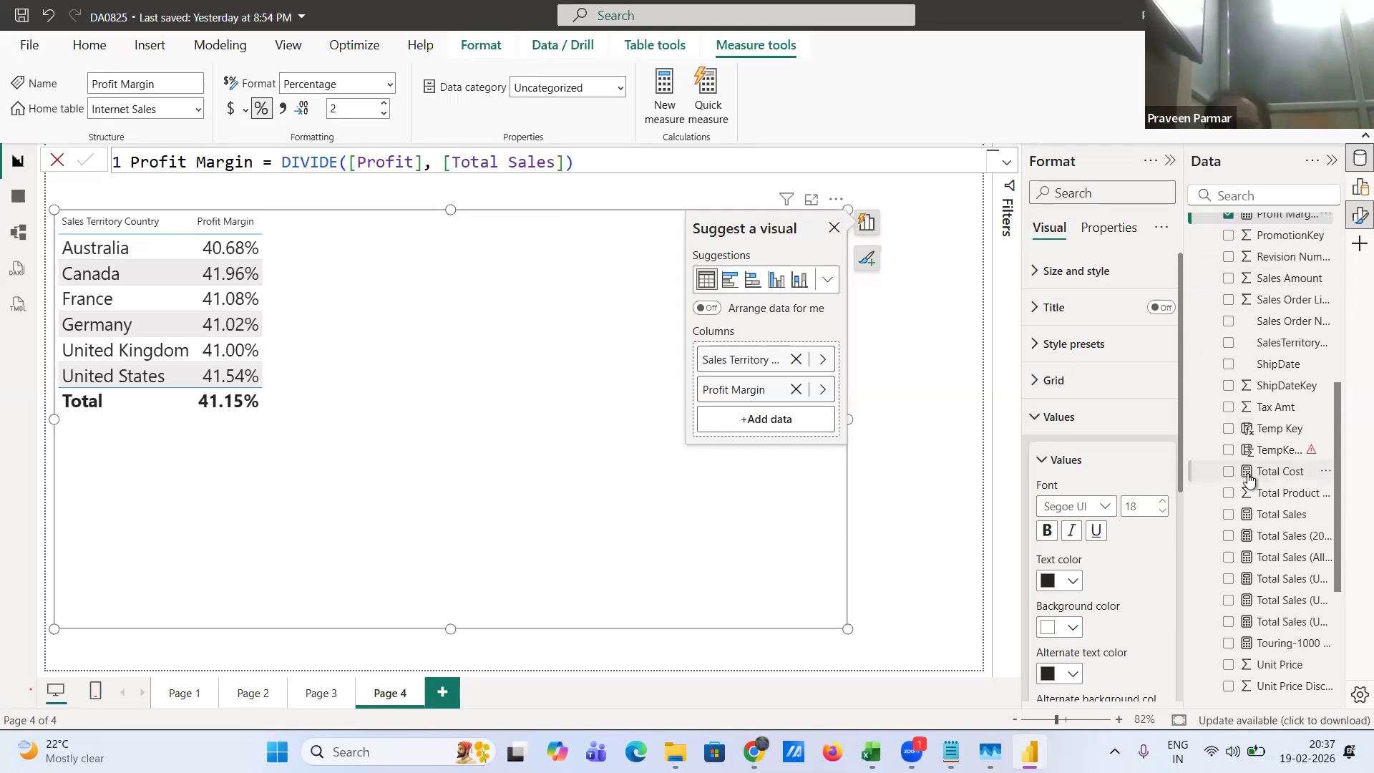
- Switch to the DAX Workshop Code Examples_v2 notes and look through the Time Intelligence Calculations section, then return to the report
scroll(1249, 478, down, 4)
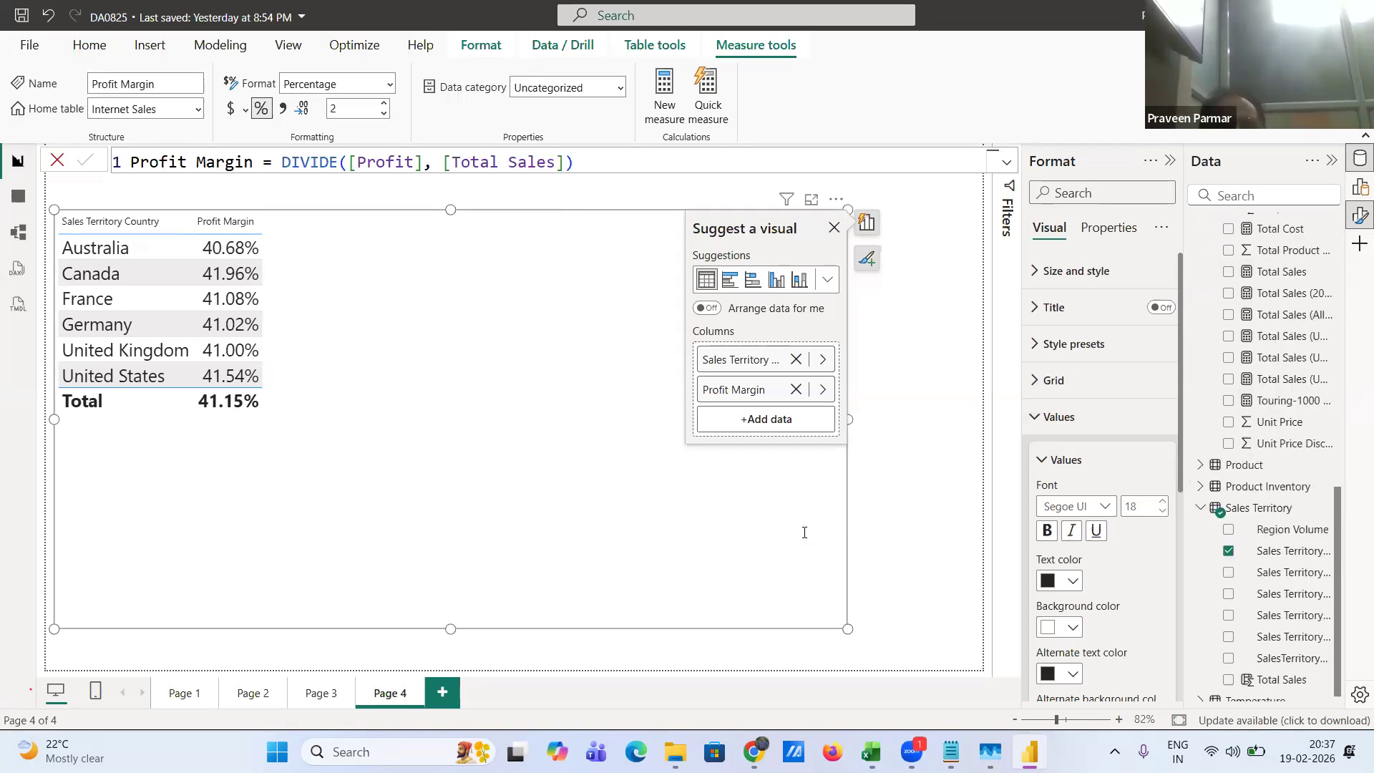
key(alt+Tab)
scroll(357, 483, down, 1)
scroll(357, 482, down, 2)
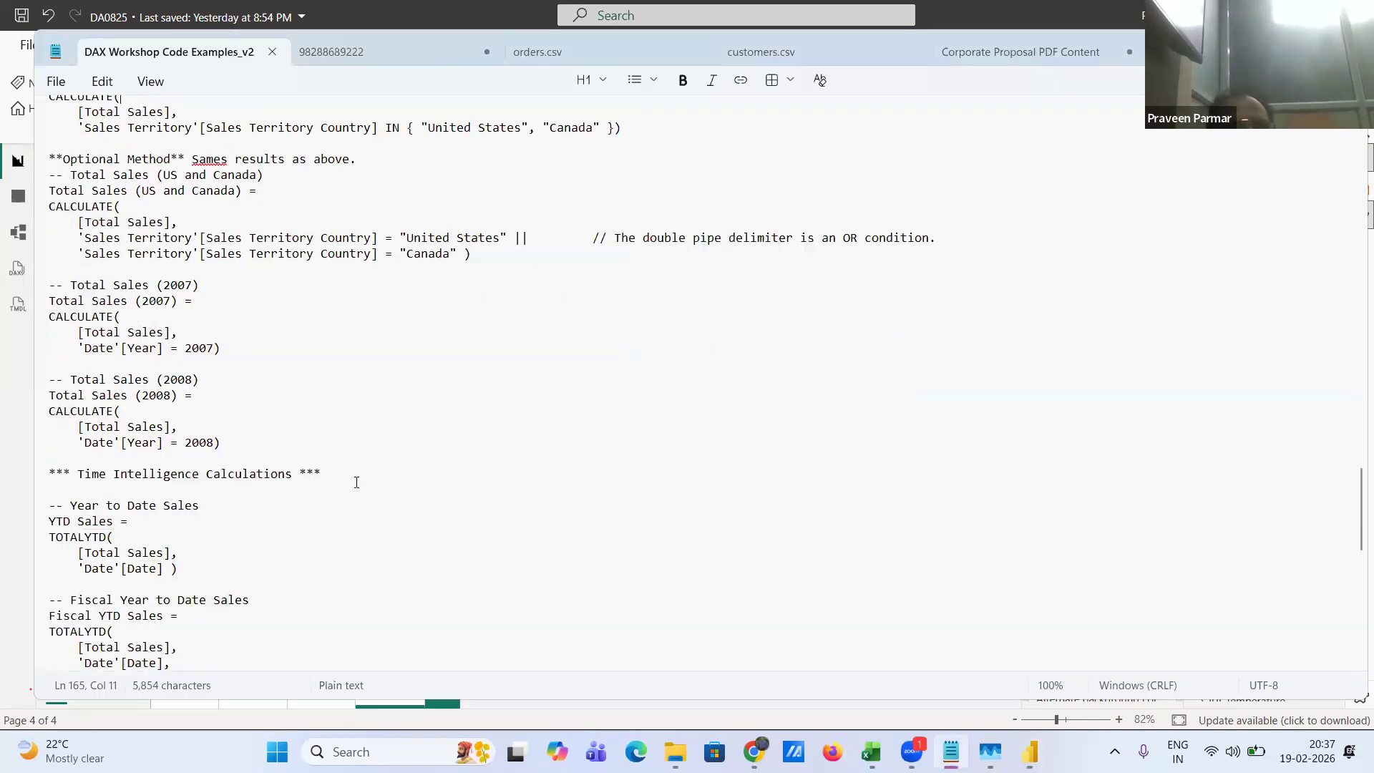
scroll(357, 482, down, 1)
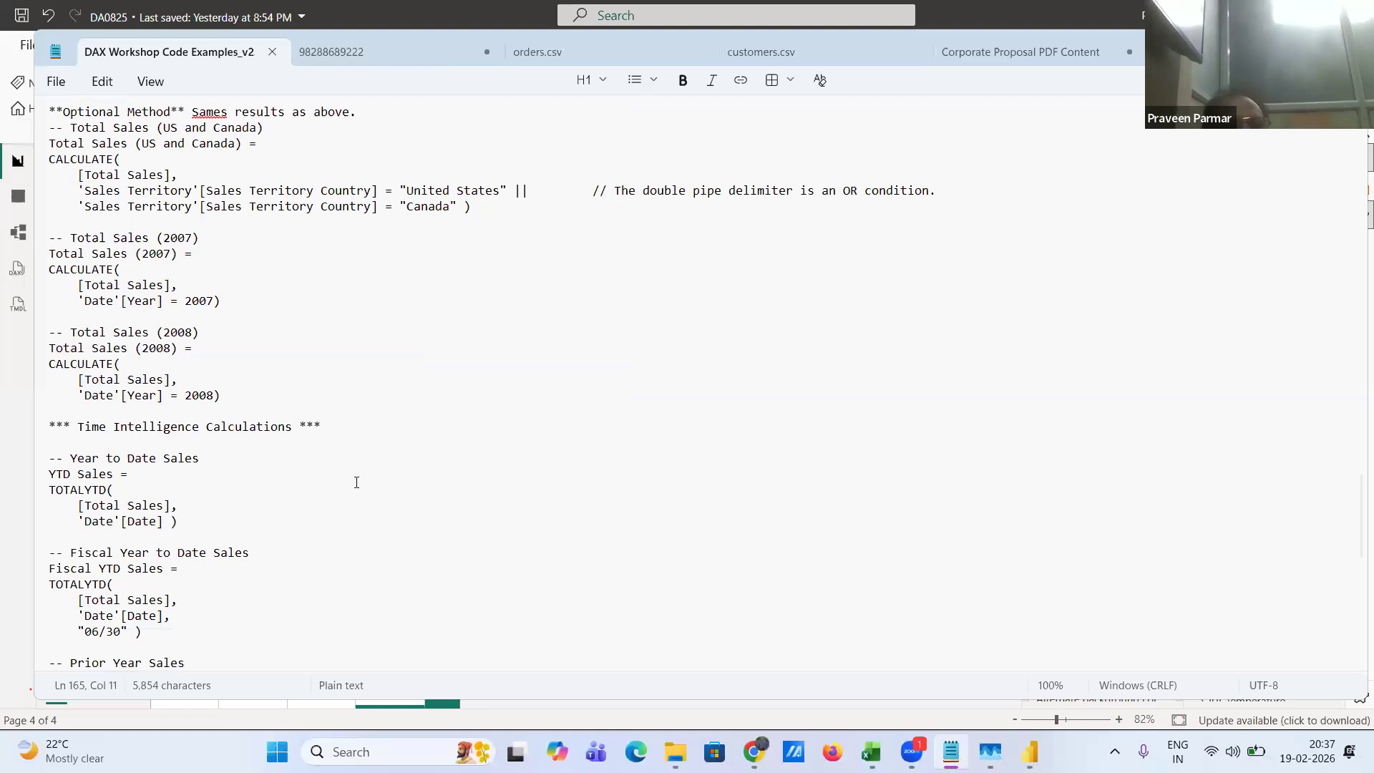
key(alt+Tab)
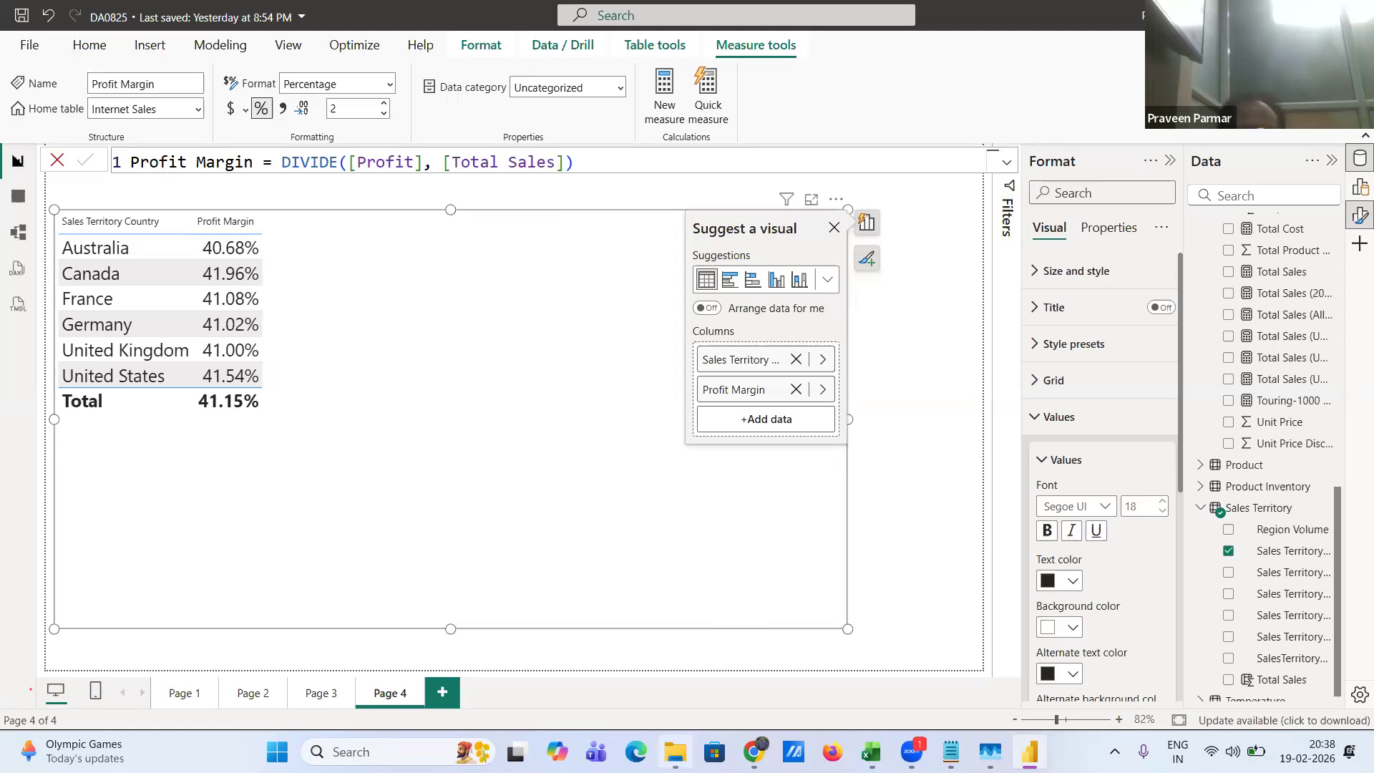
- Open WhatsApp and display the DA0825CA group chat
mouse_move(675, 752)
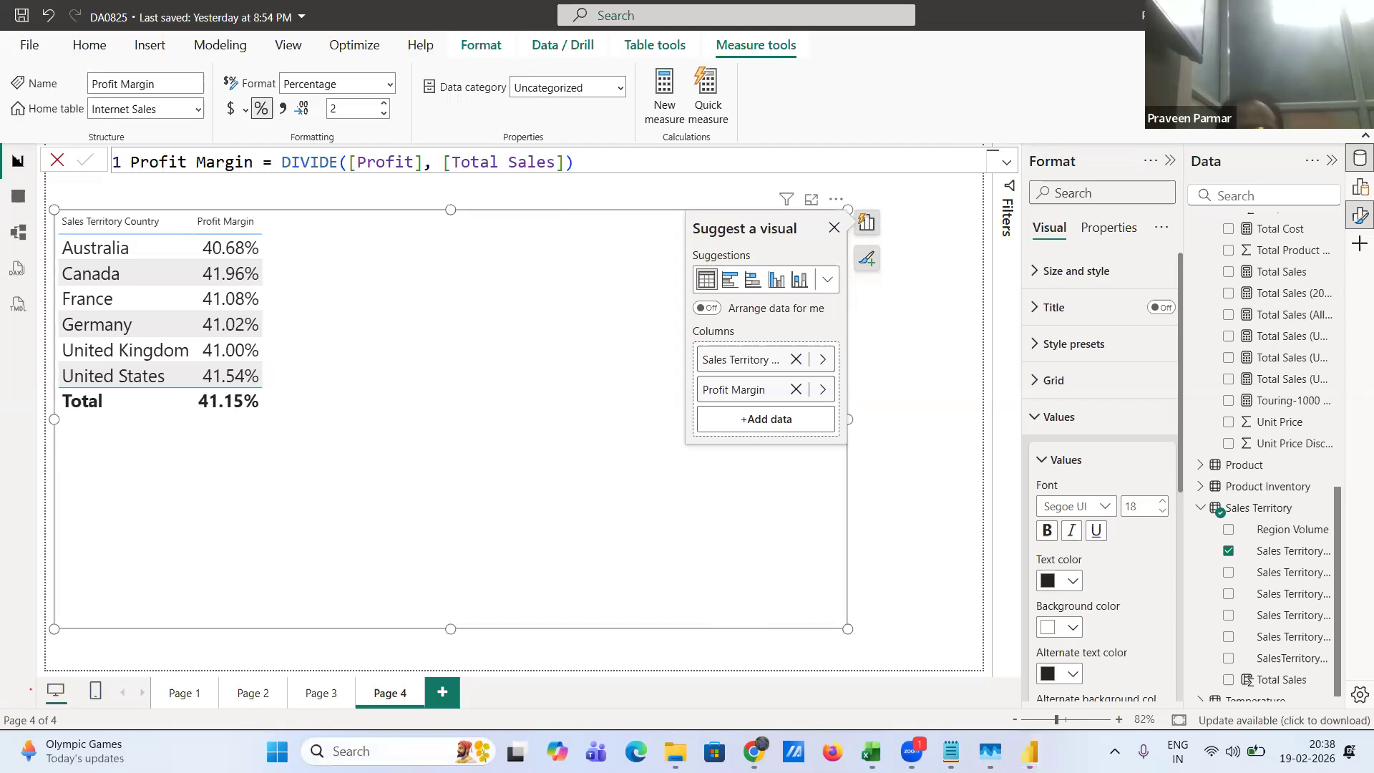
key(super+s)
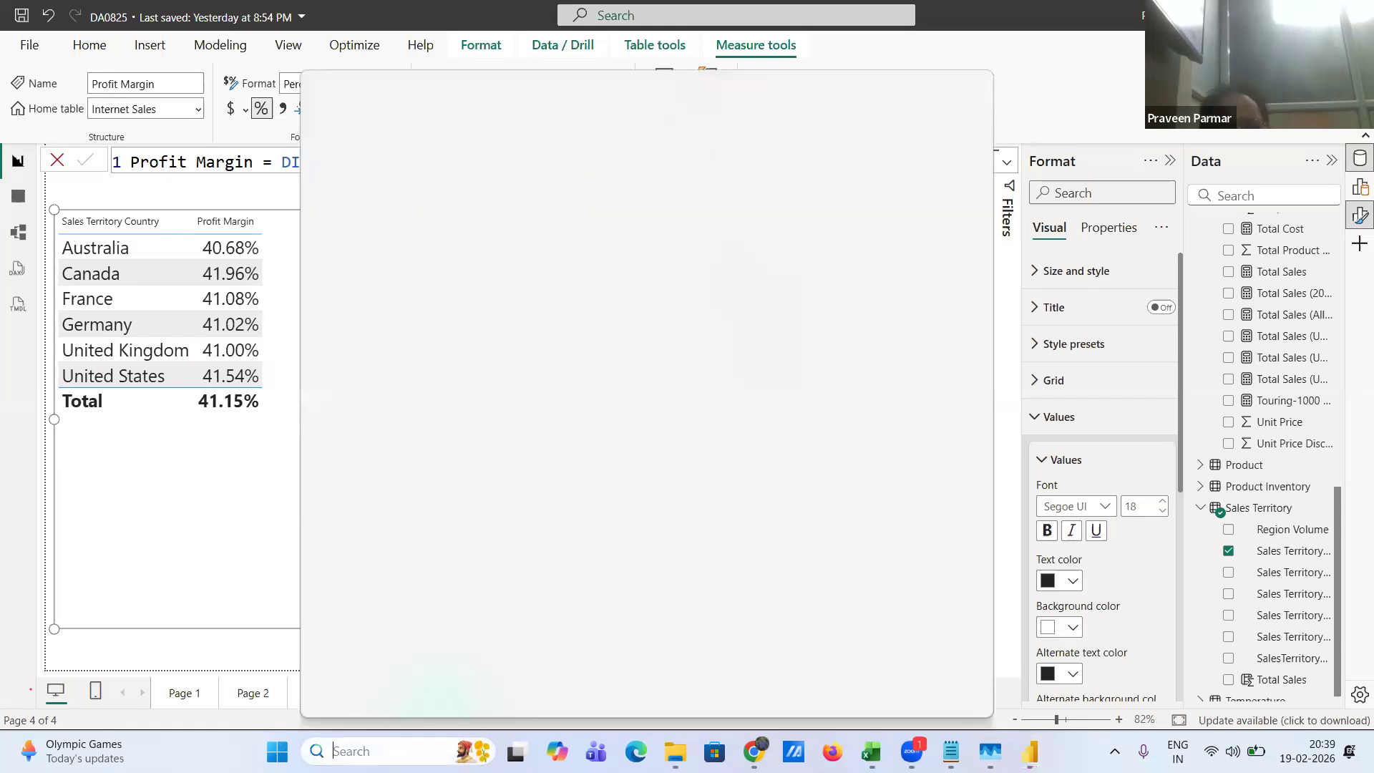
text(what)
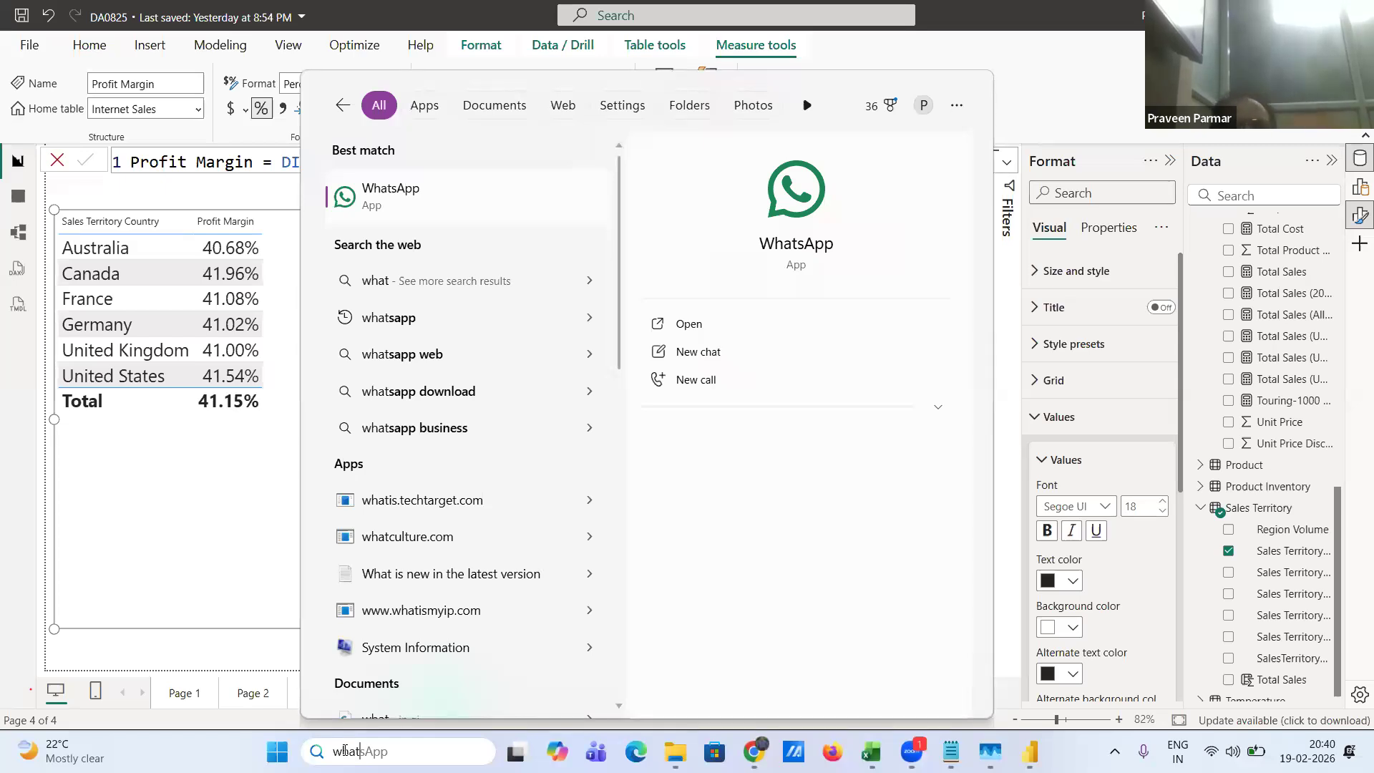
click(384, 189)
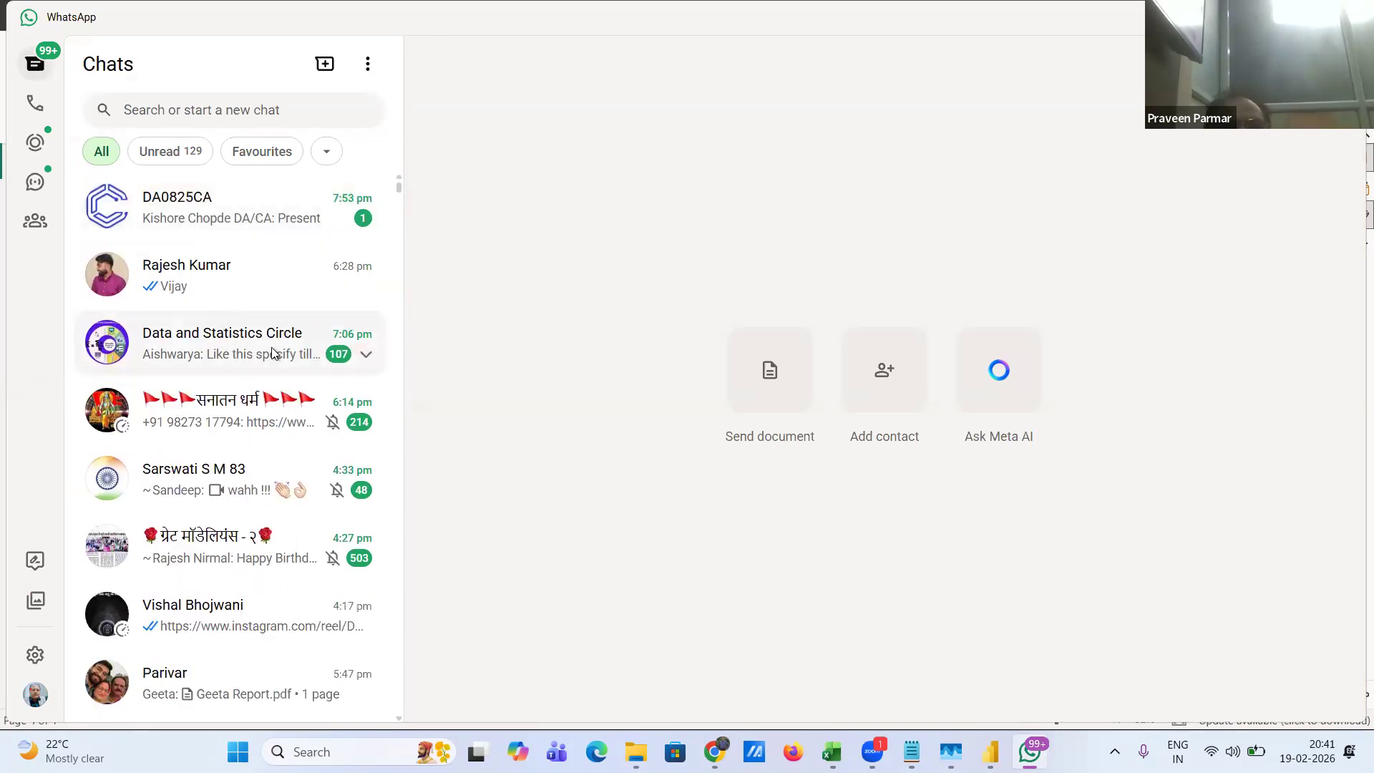
click(290, 223)
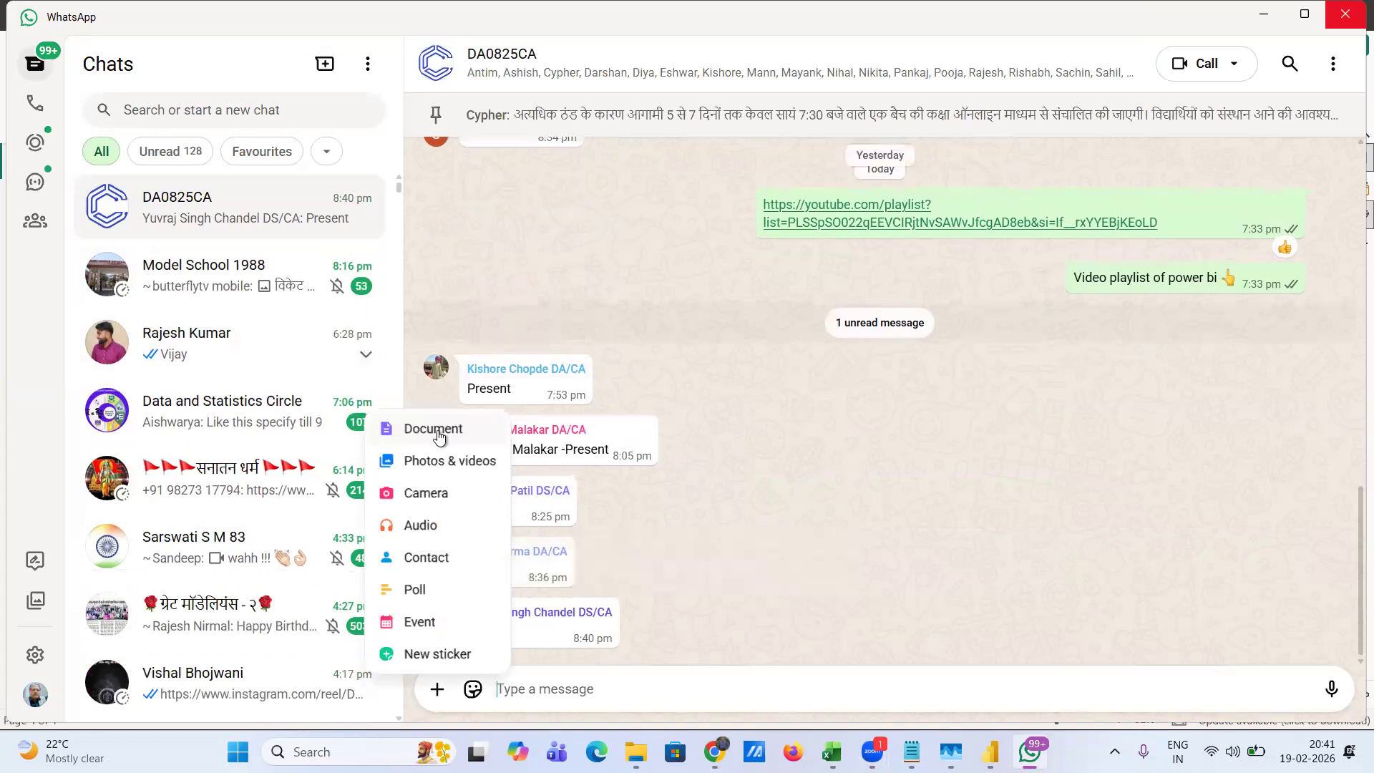
click(657, 352)
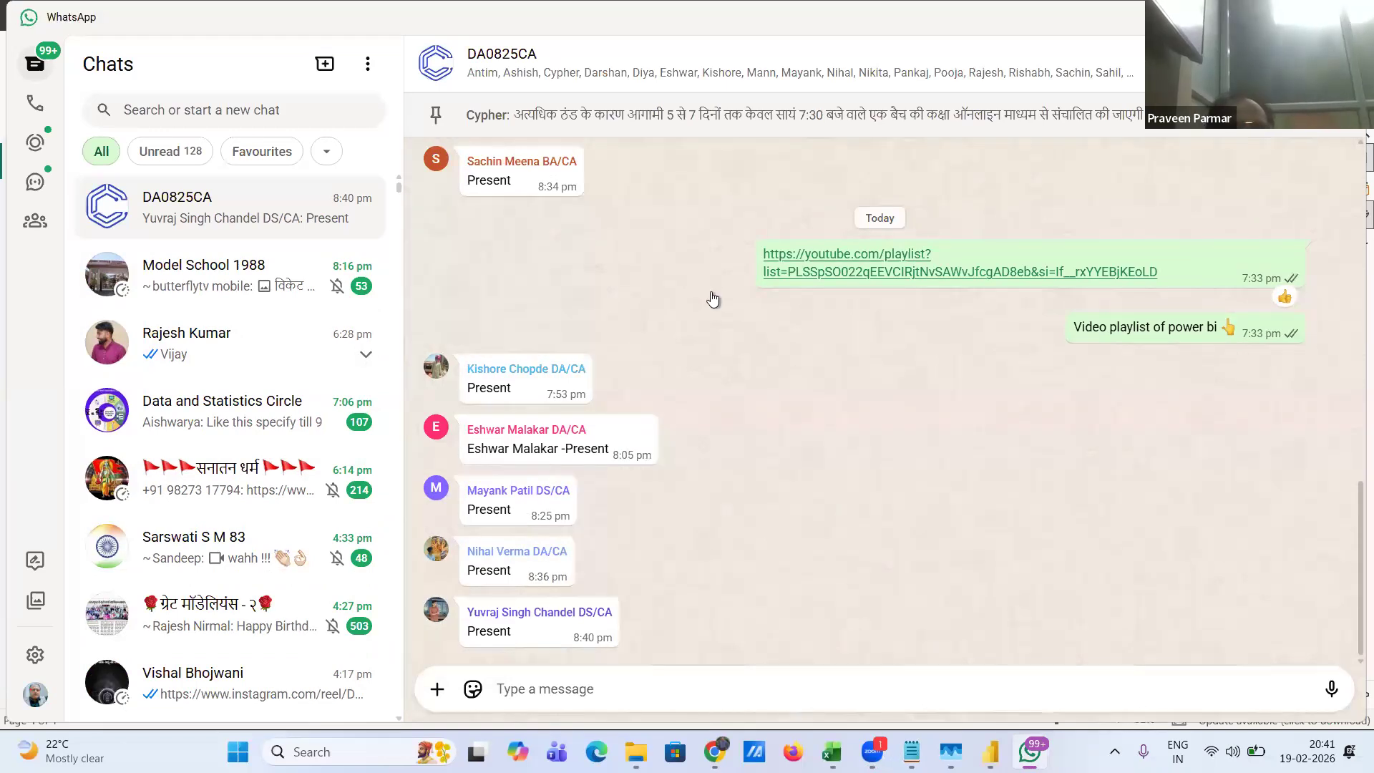
- Send the time_intelligence_dataset CSV from the Attendee Download folder as a document to the DA0825CA group
click(726, 599)
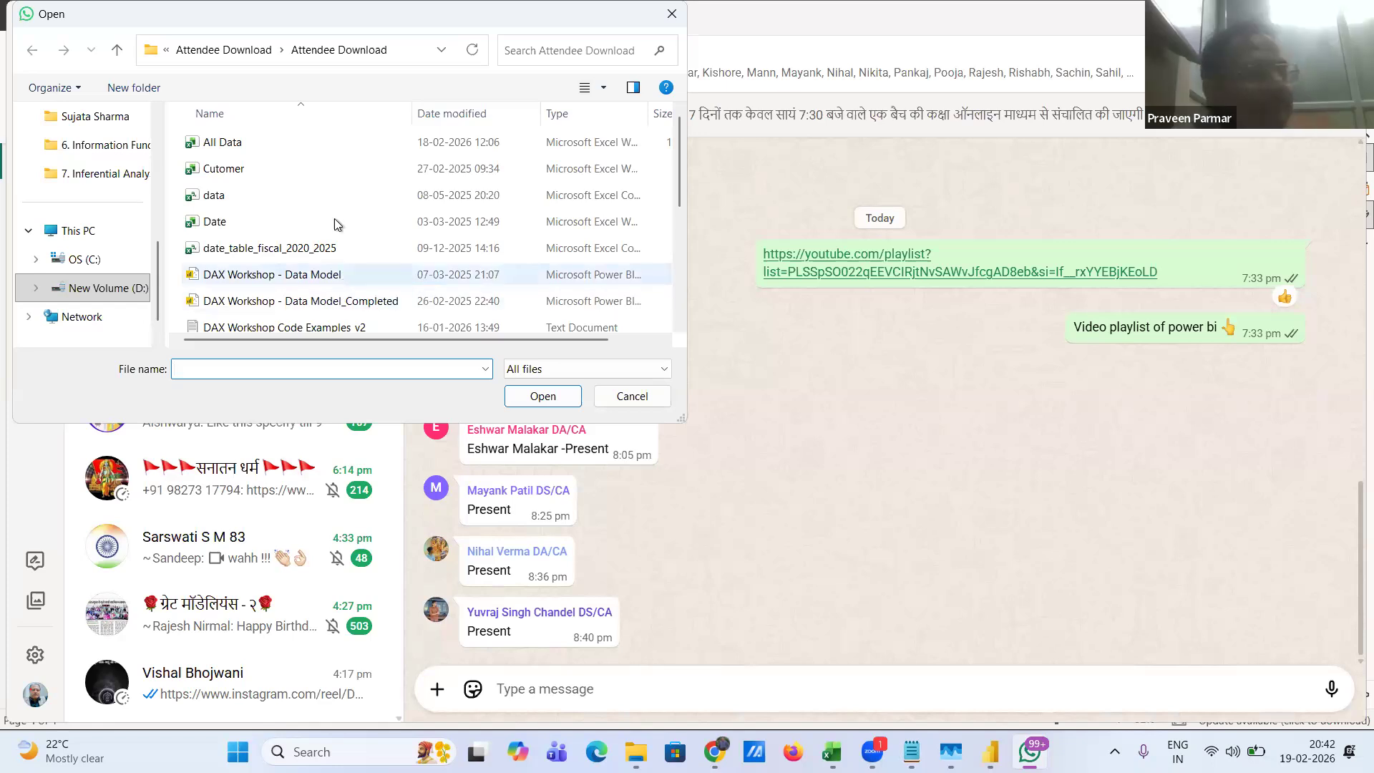
scroll(310, 213, down, 1)
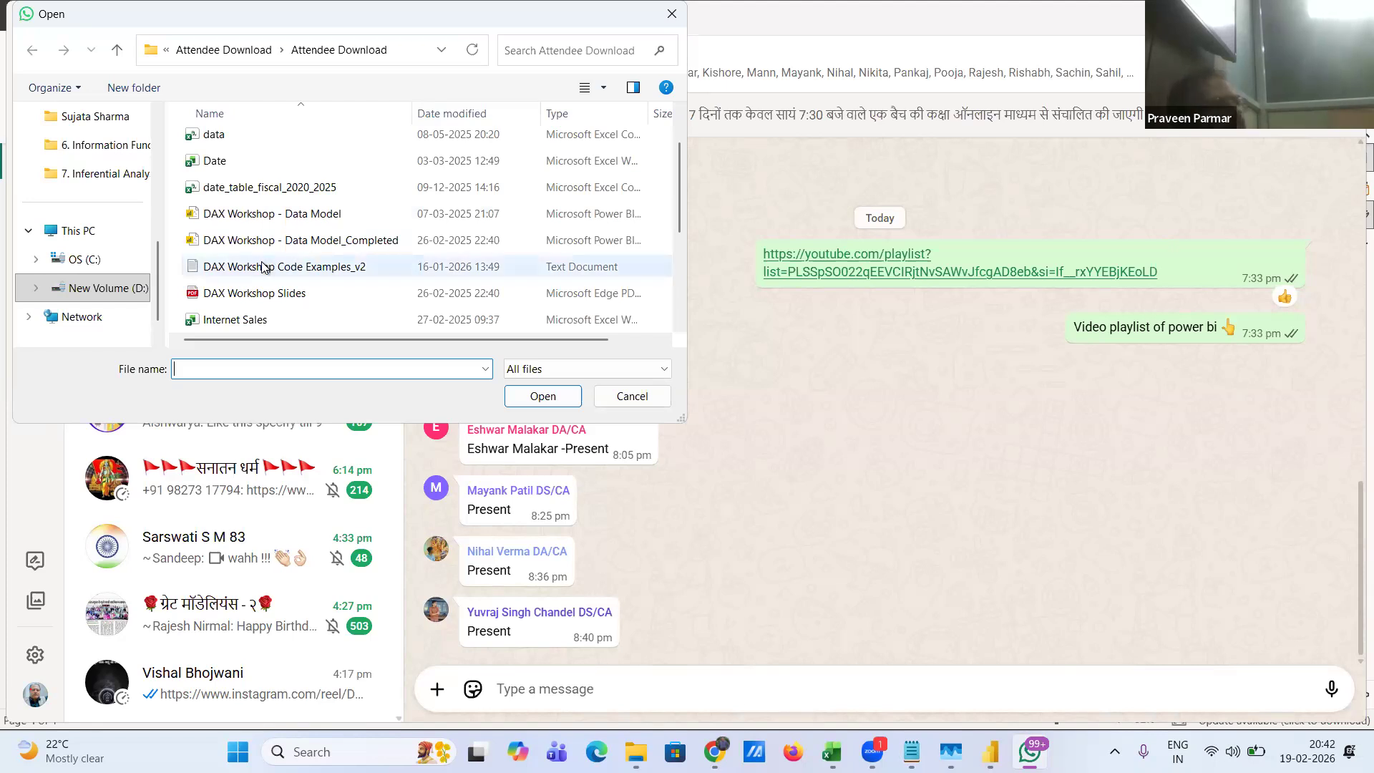
scroll(265, 265, down, 2)
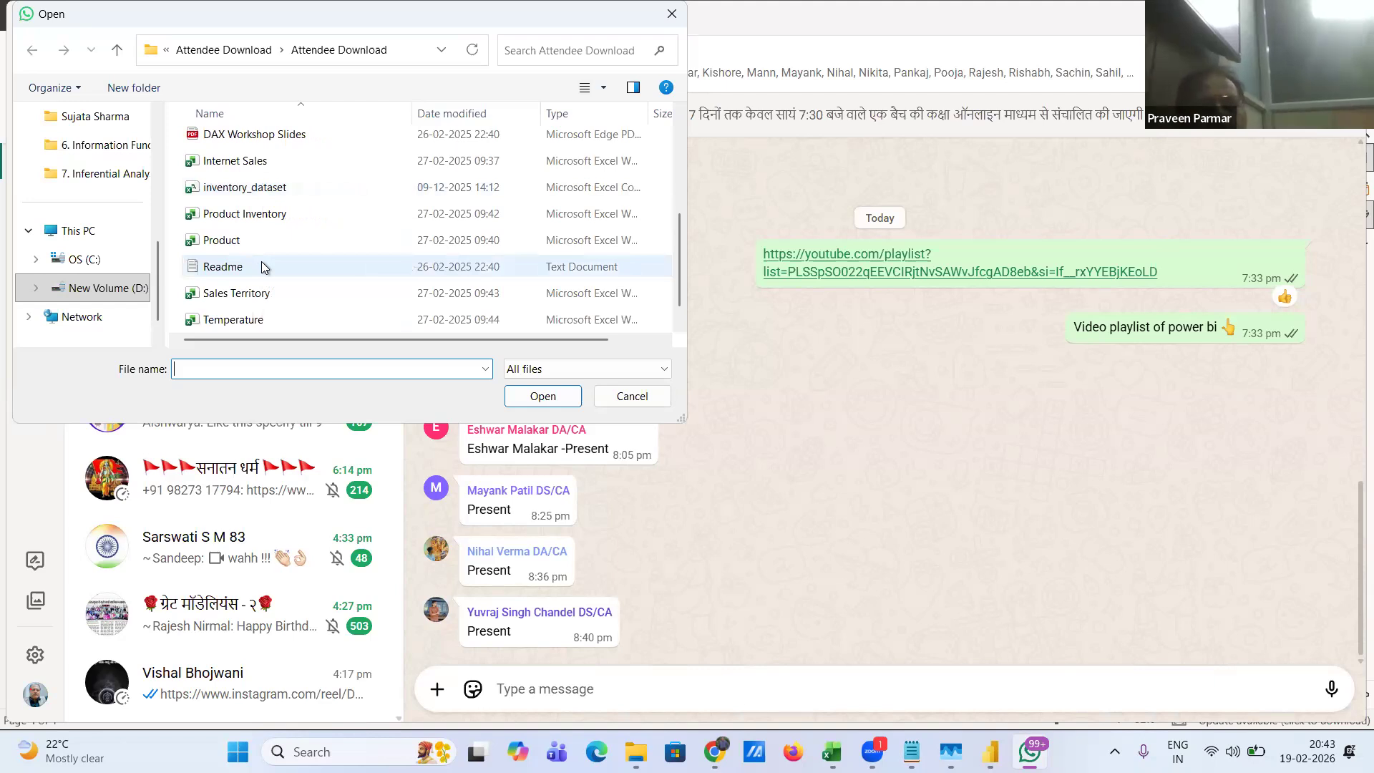
scroll(262, 267, down, 1)
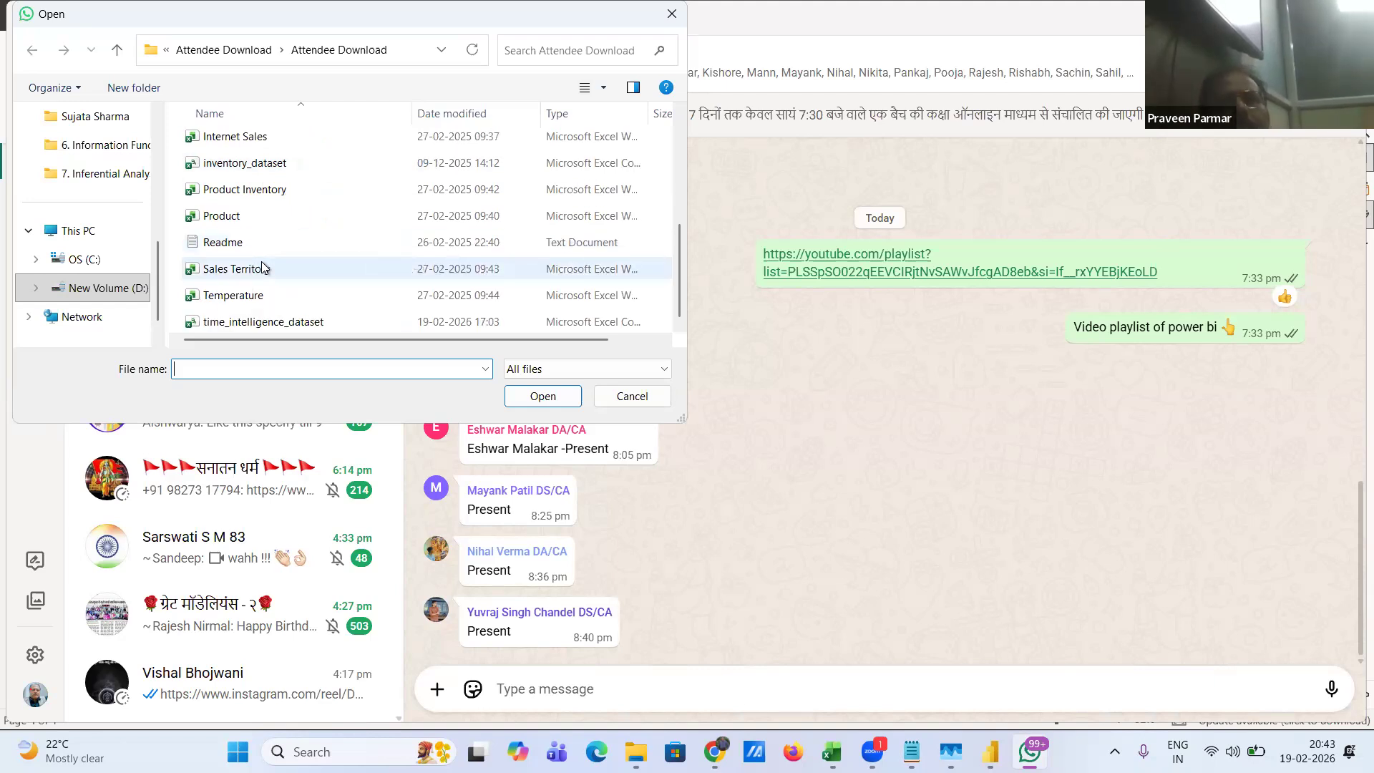
scroll(262, 267, up, 3)
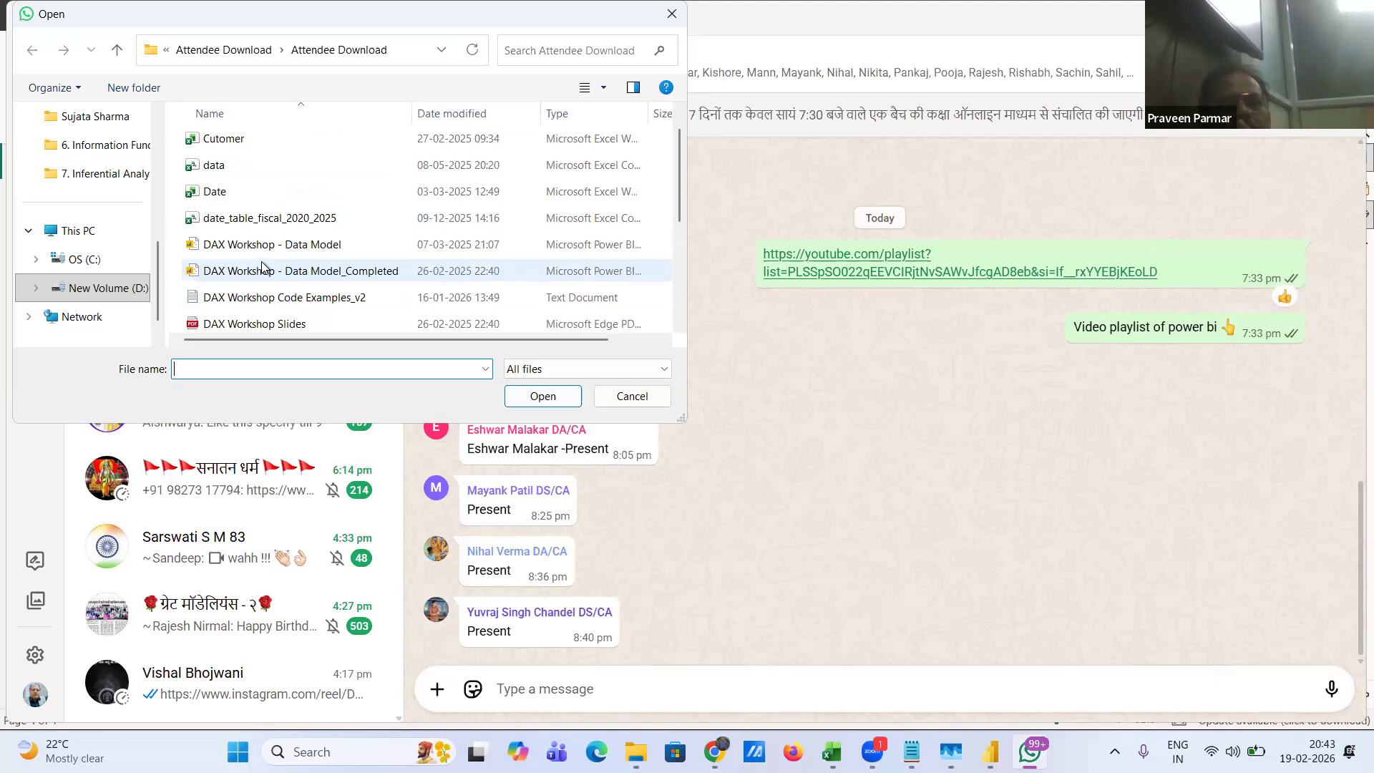
scroll(262, 267, down, 2)
scroll(262, 267, down, 1)
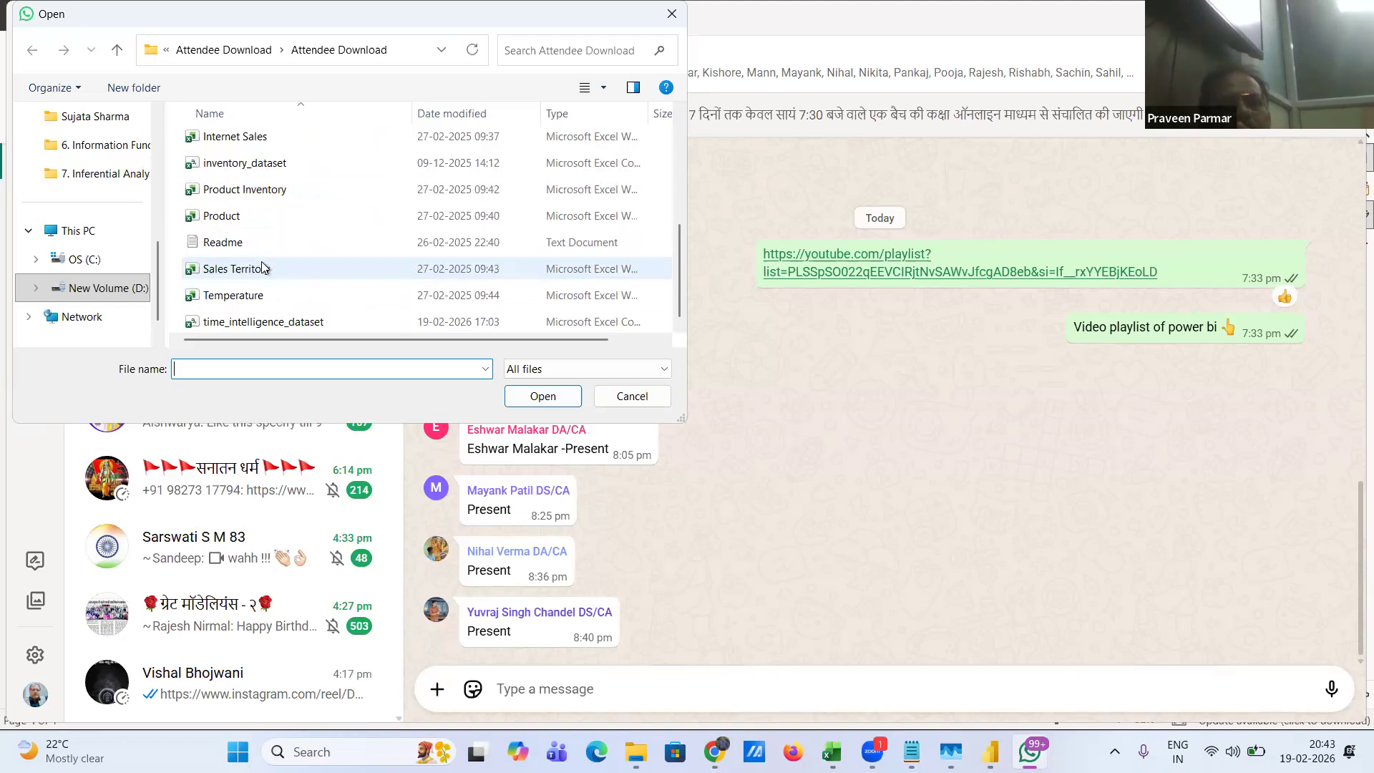
click(255, 325)
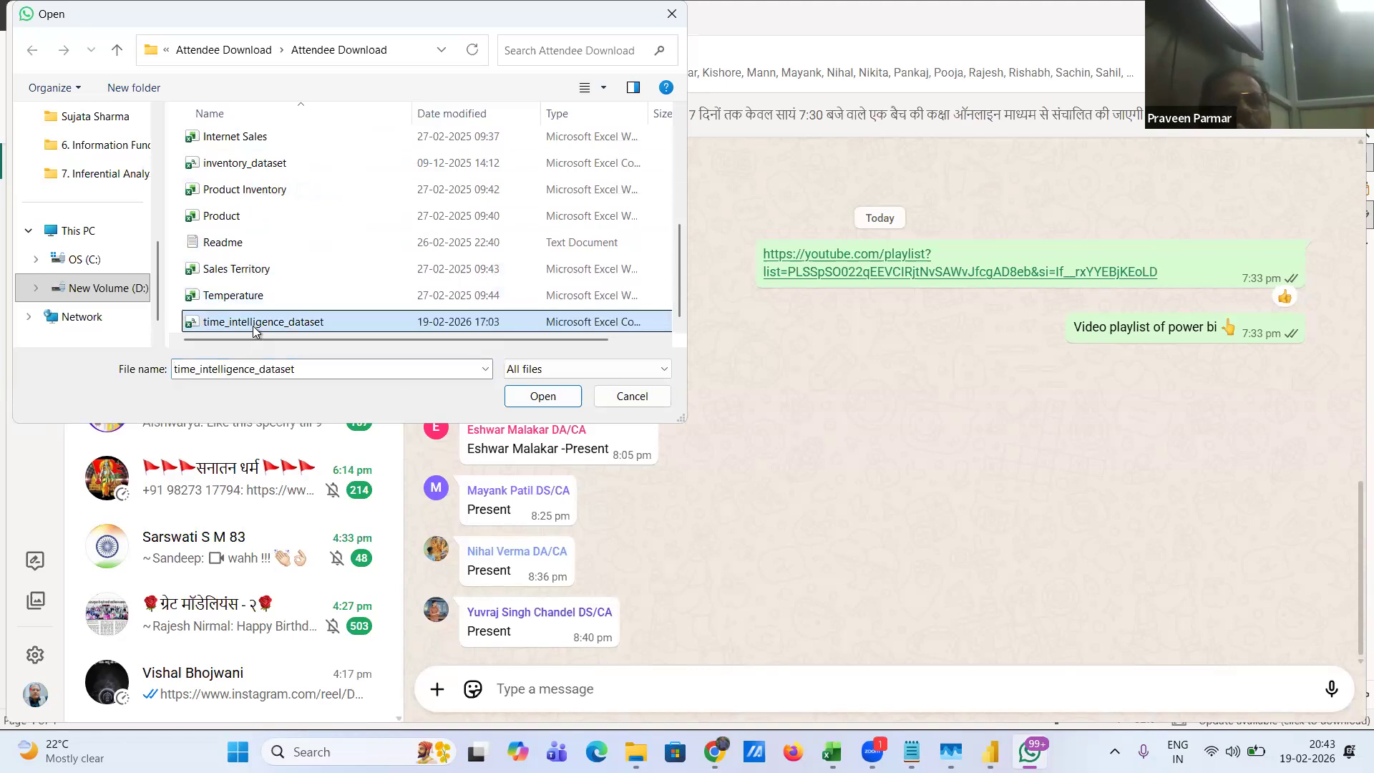
click(548, 398)
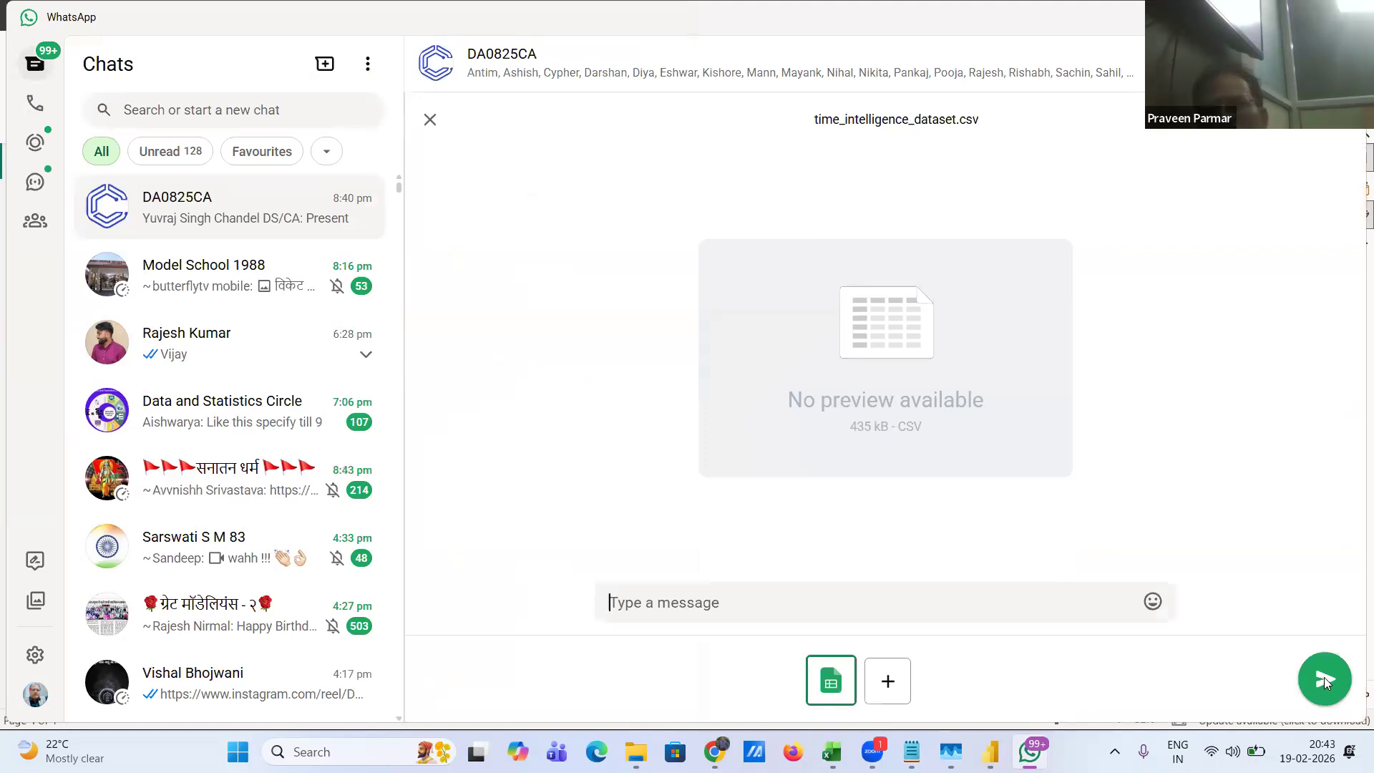
click(1325, 680)
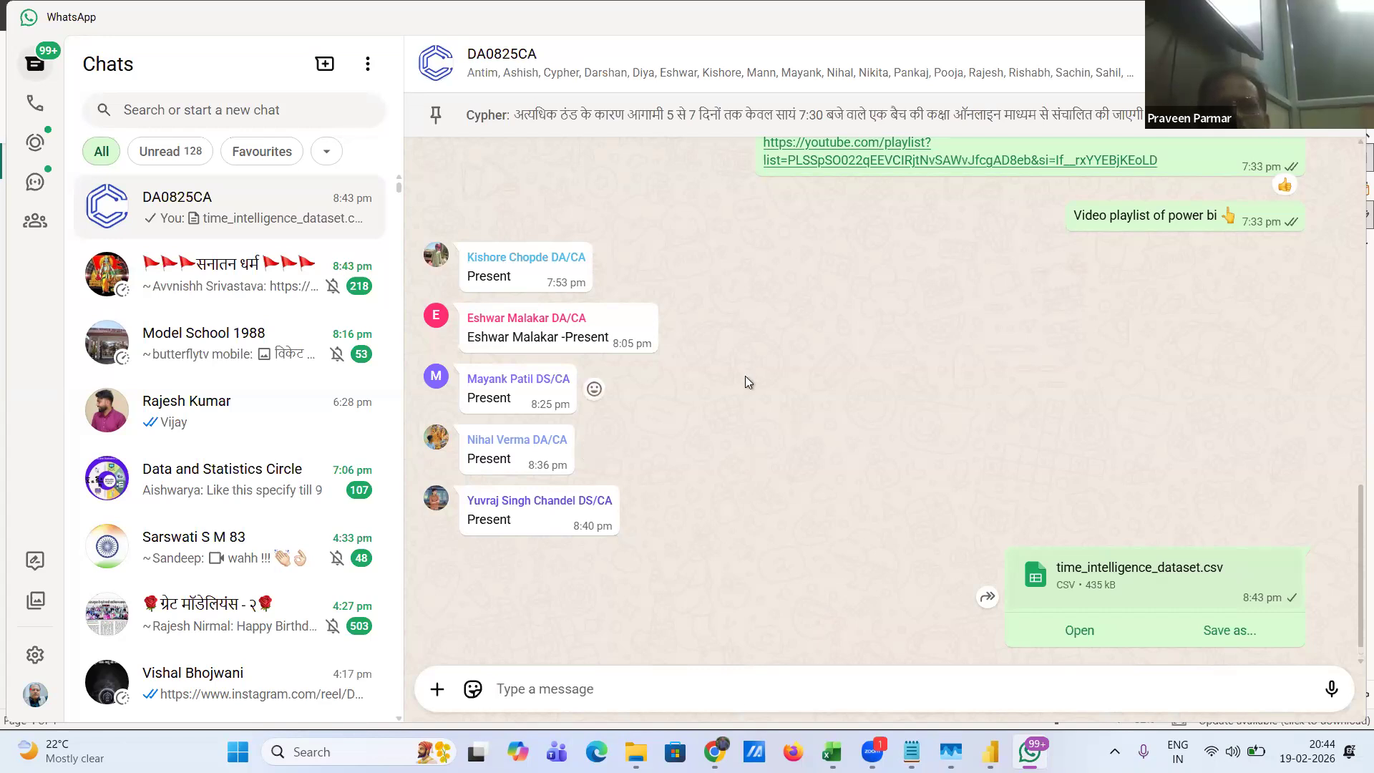
- Look back through the earlier messages in the DA0825CA group chat and return to the latest ones
scroll(745, 376, up, 5)
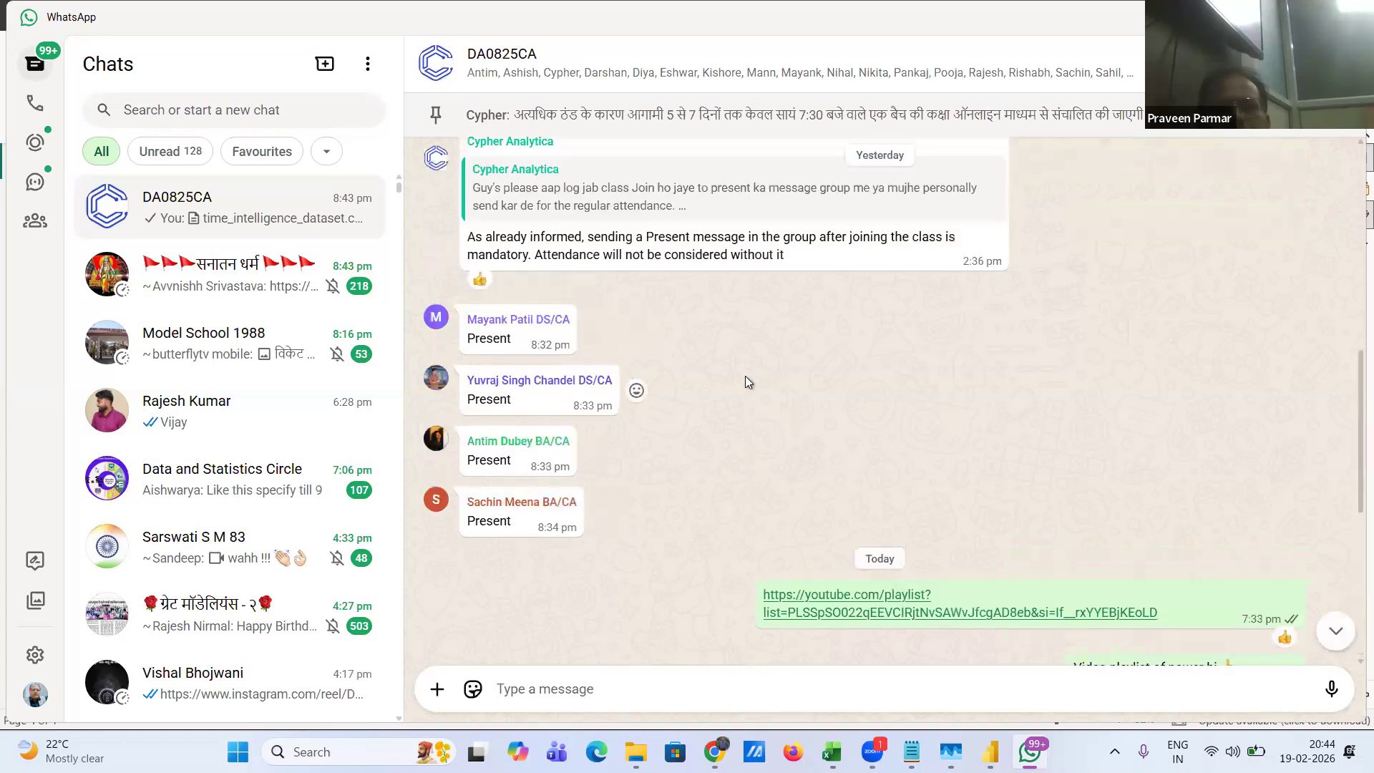
scroll(1008, 393, up, 1)
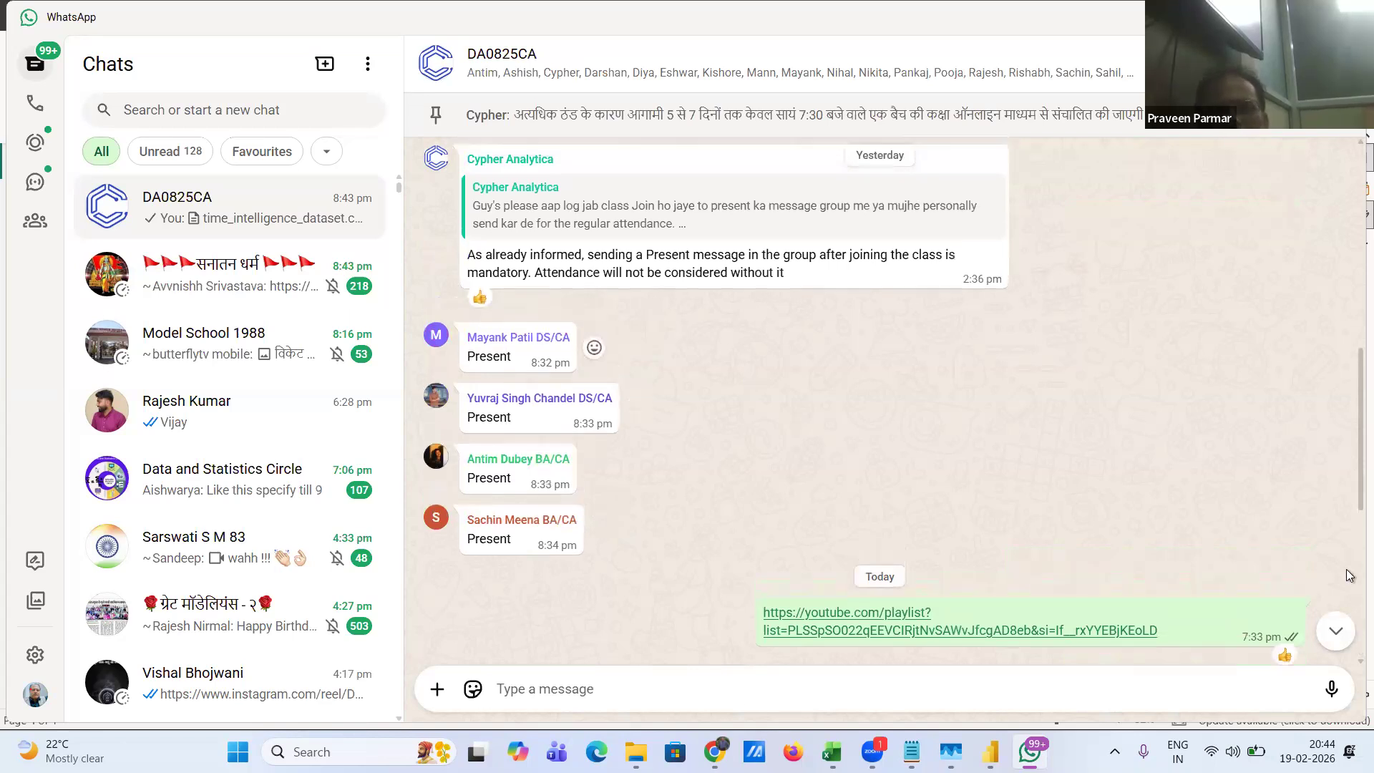
scroll(1350, 569, down, 5)
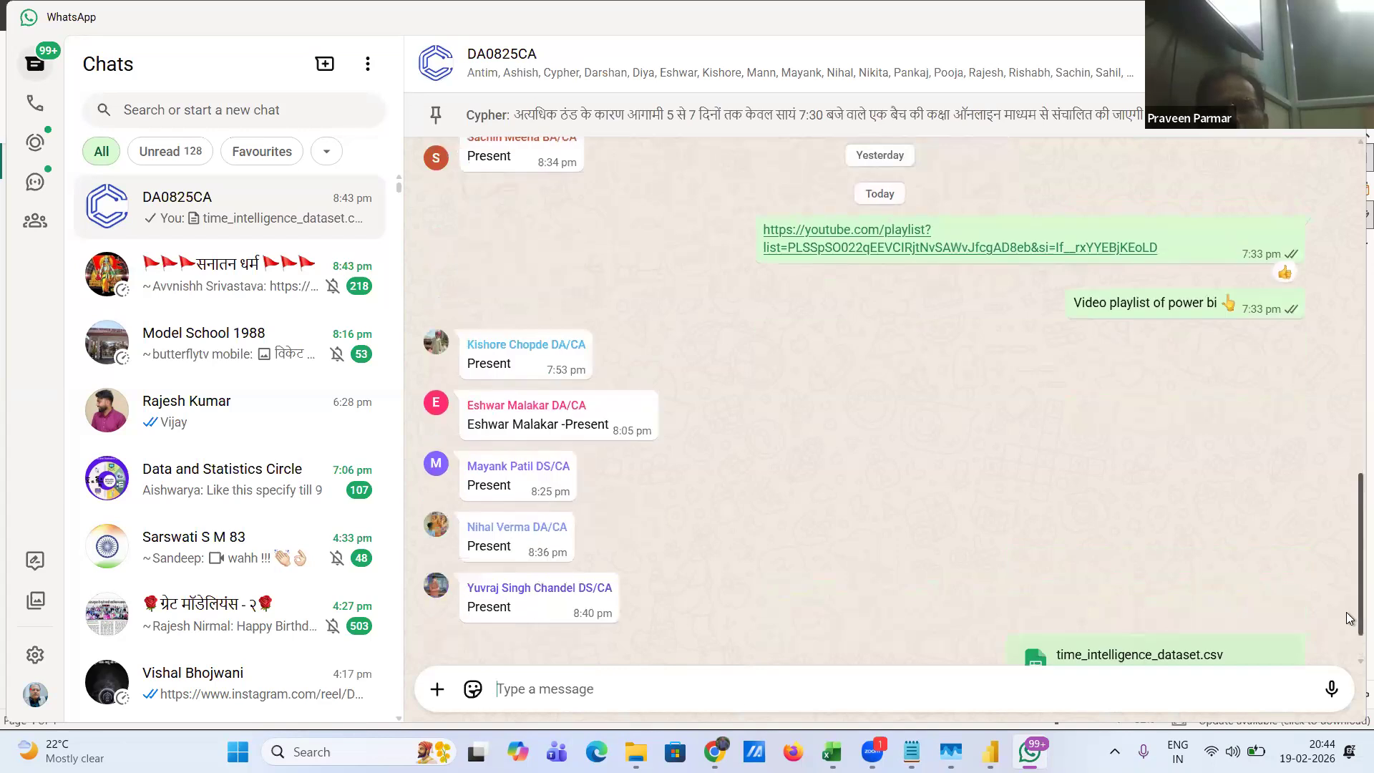
scroll(1350, 617, up, 5)
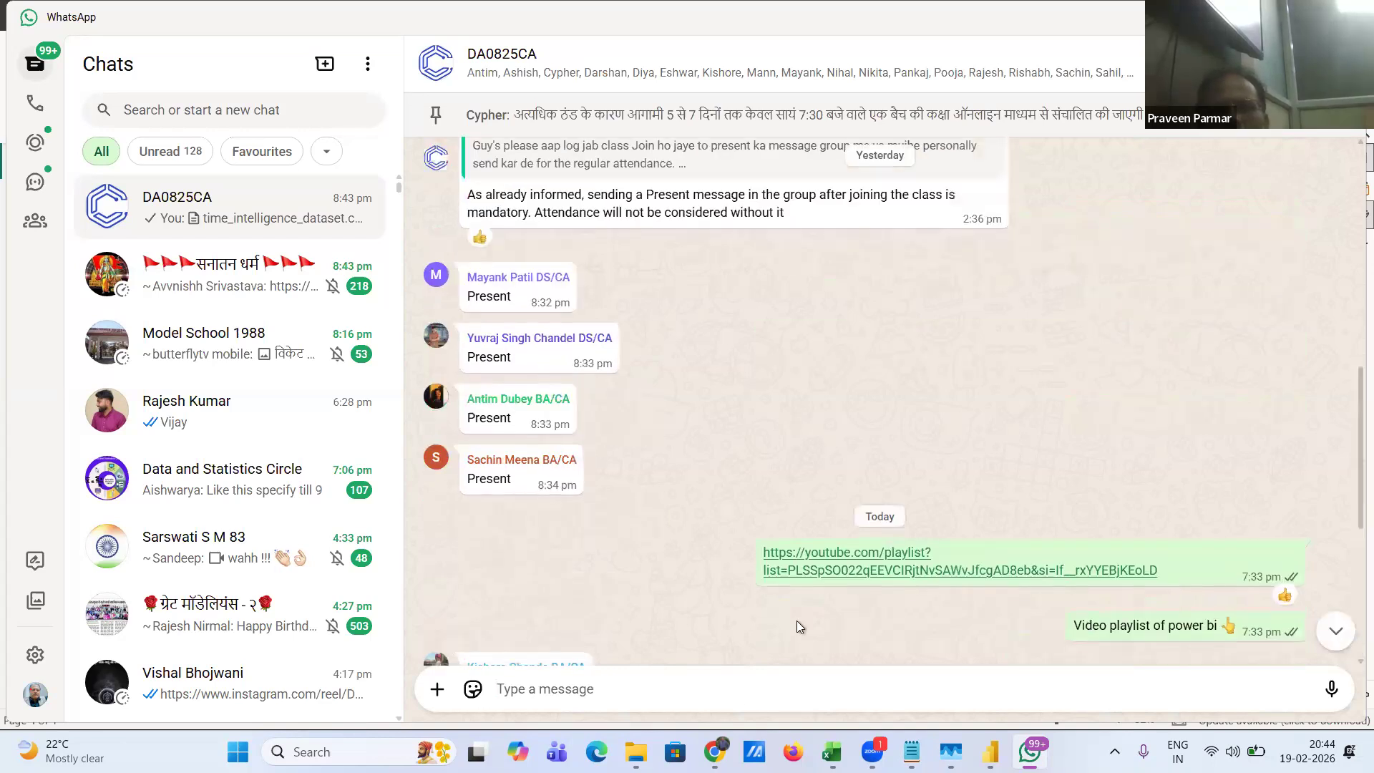
scroll(629, 567, down, 1)
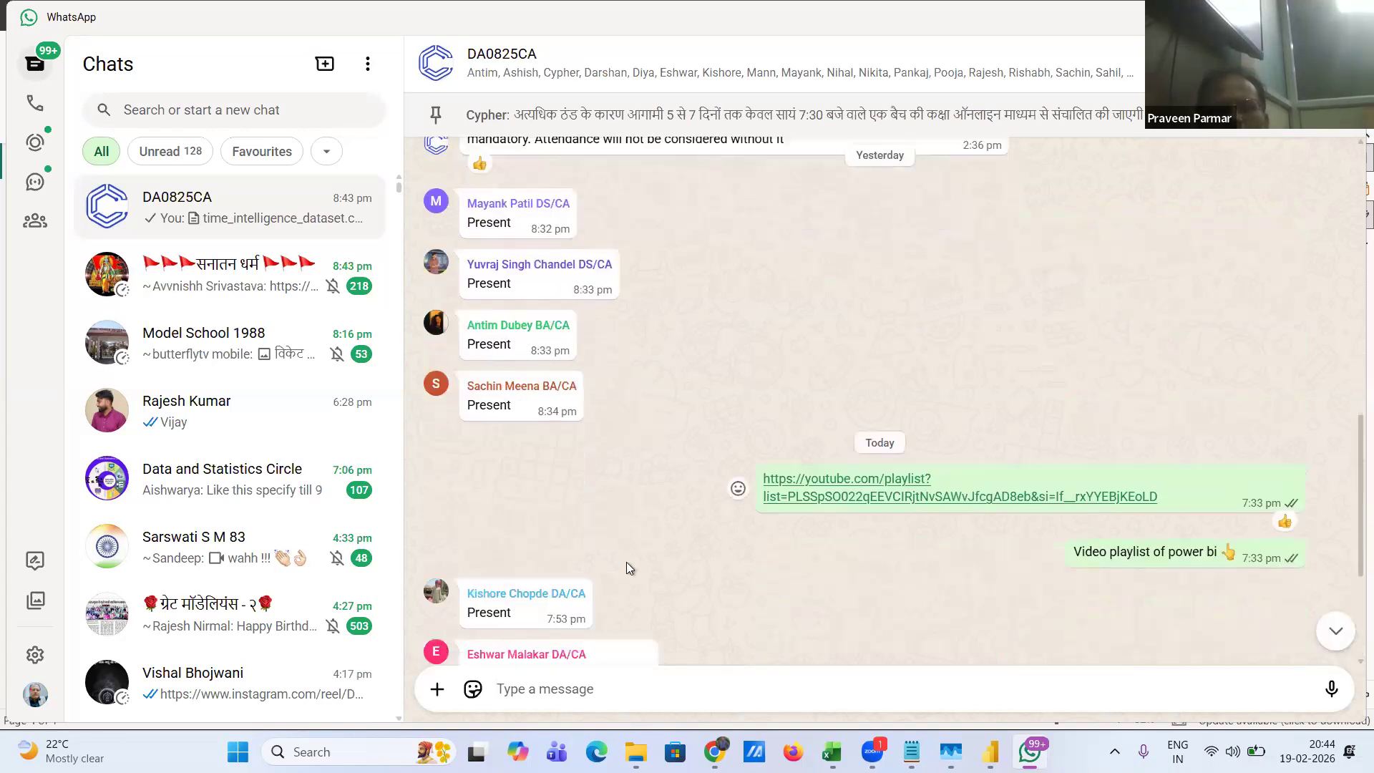
scroll(627, 568, down, 1)
scroll(627, 568, down, 3)
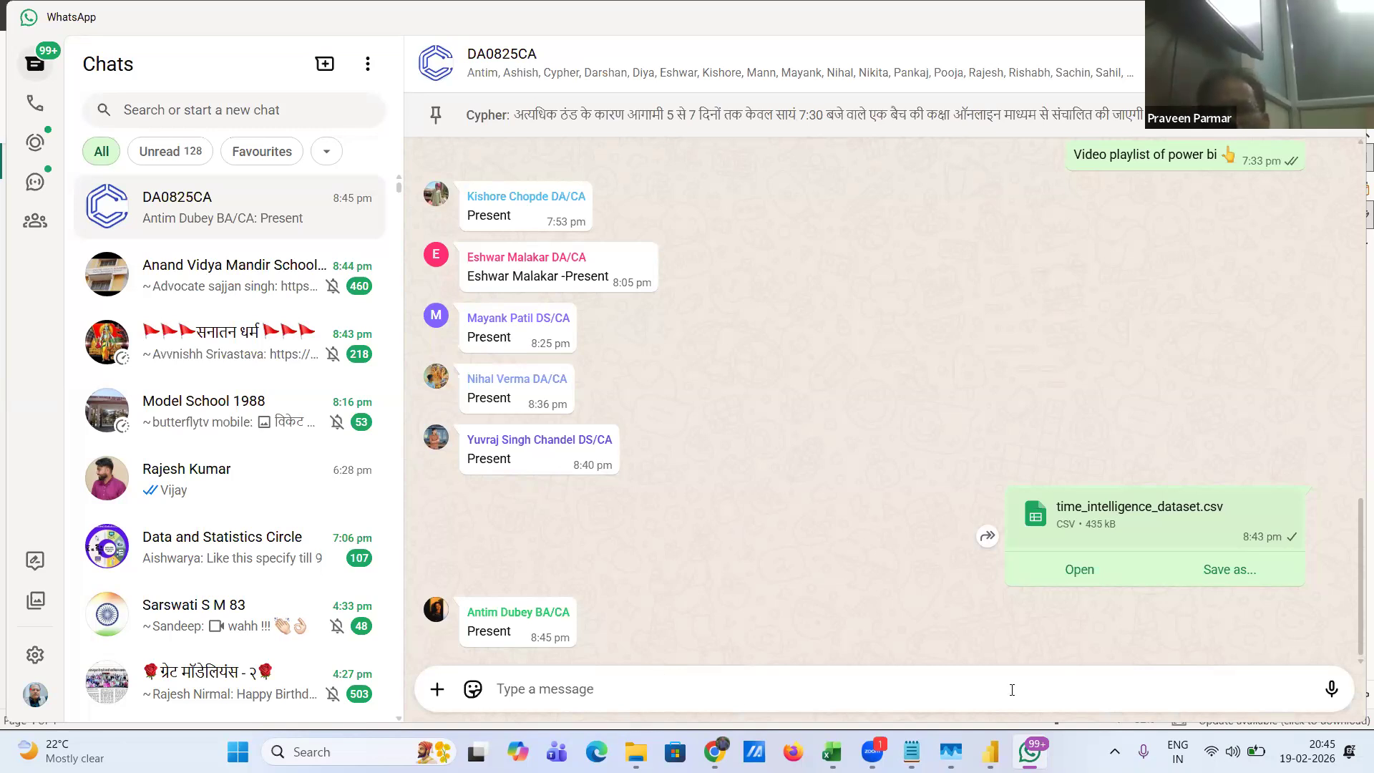
- Switch back to Power BI Desktop and create a new blank report
mouse_move(990, 750)
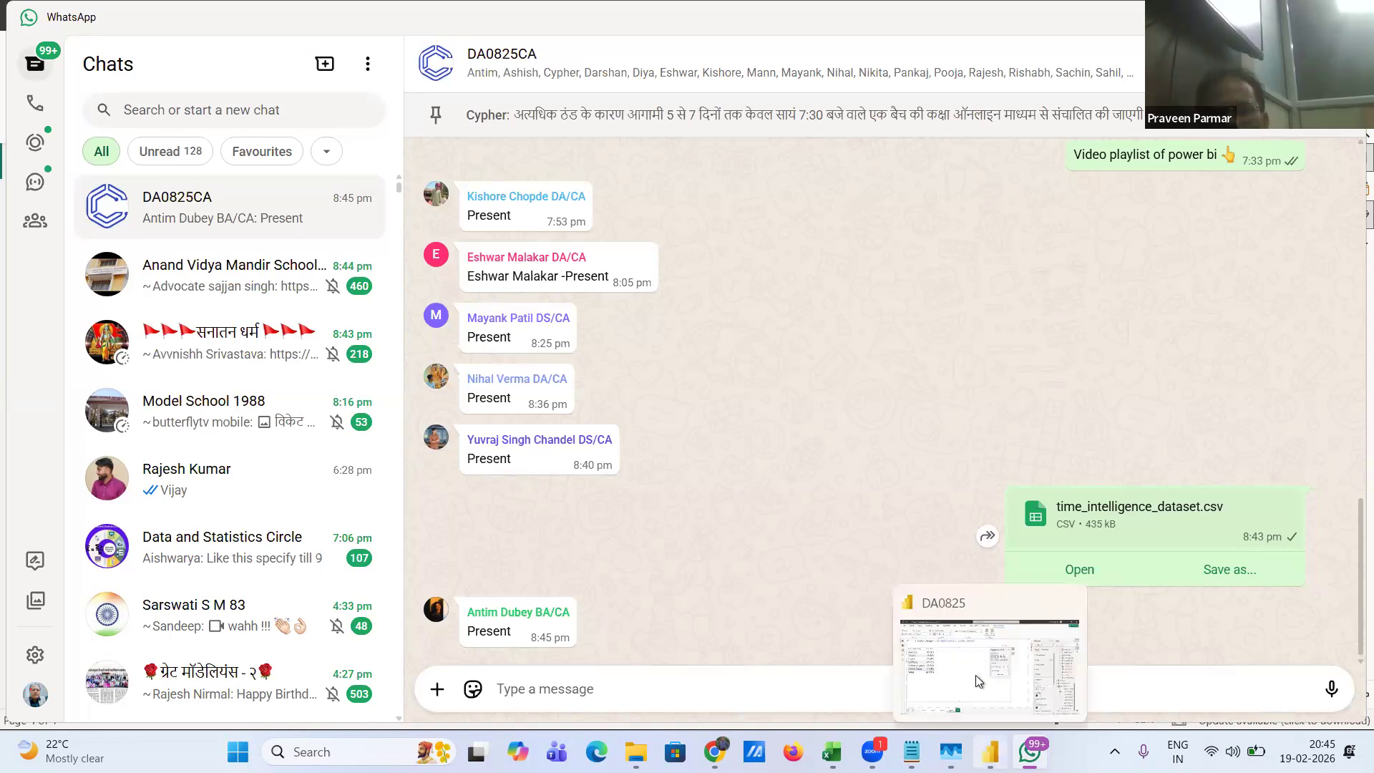
click(978, 681)
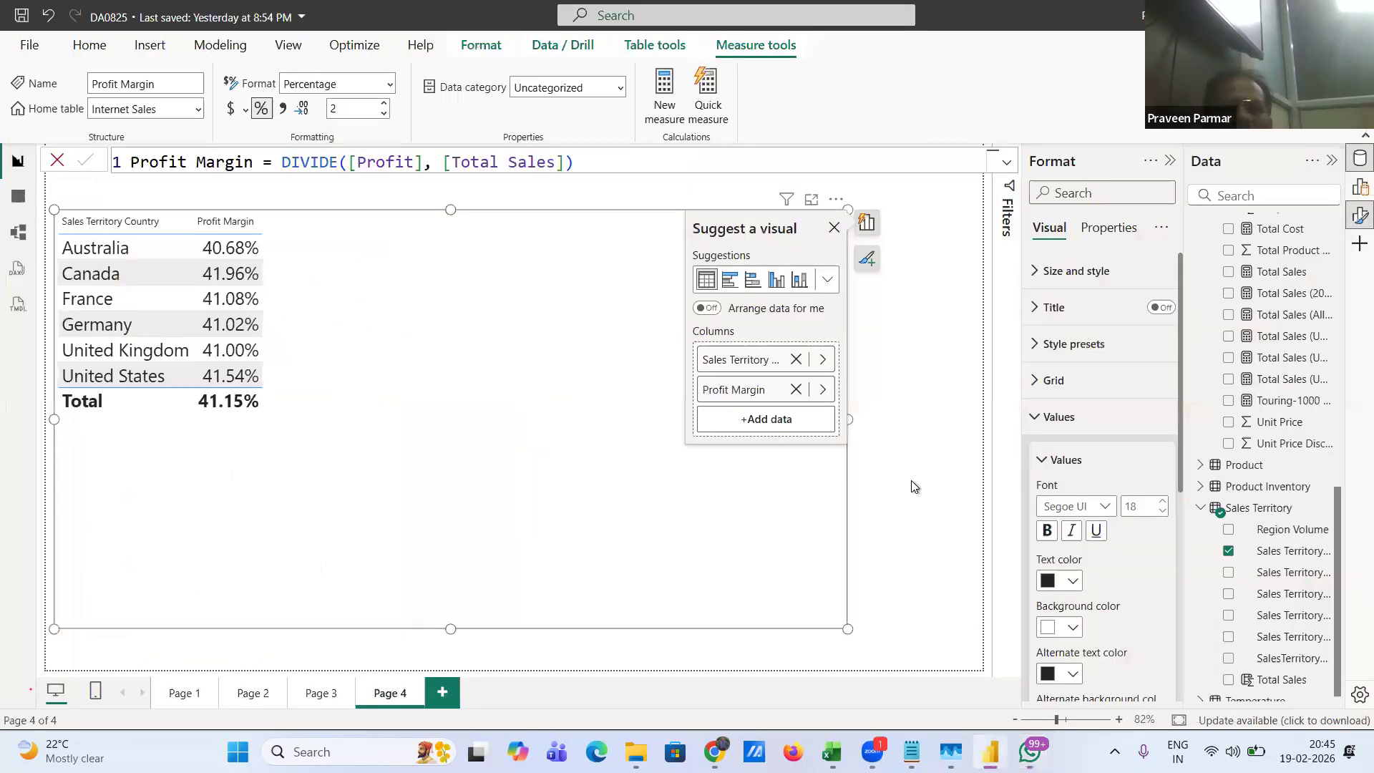
click(27, 49)
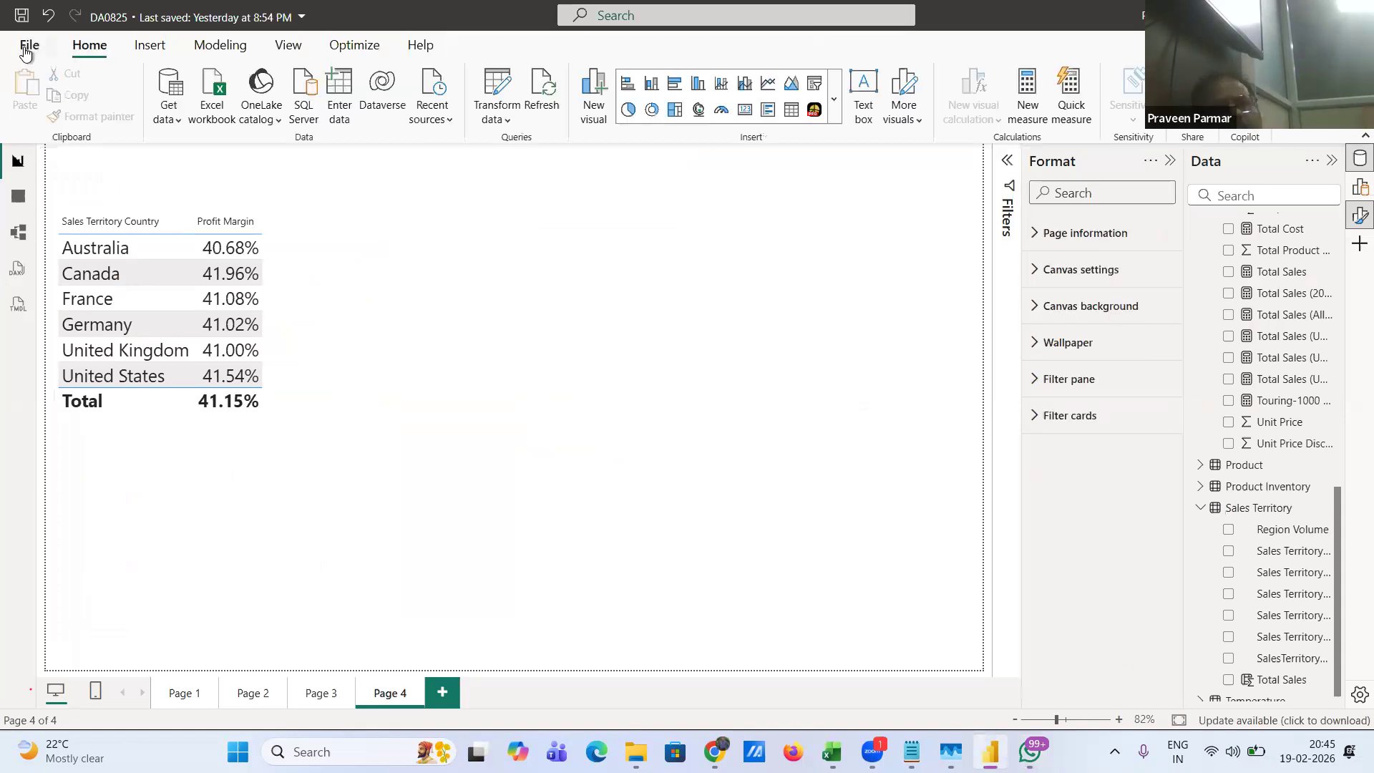
click(294, 172)
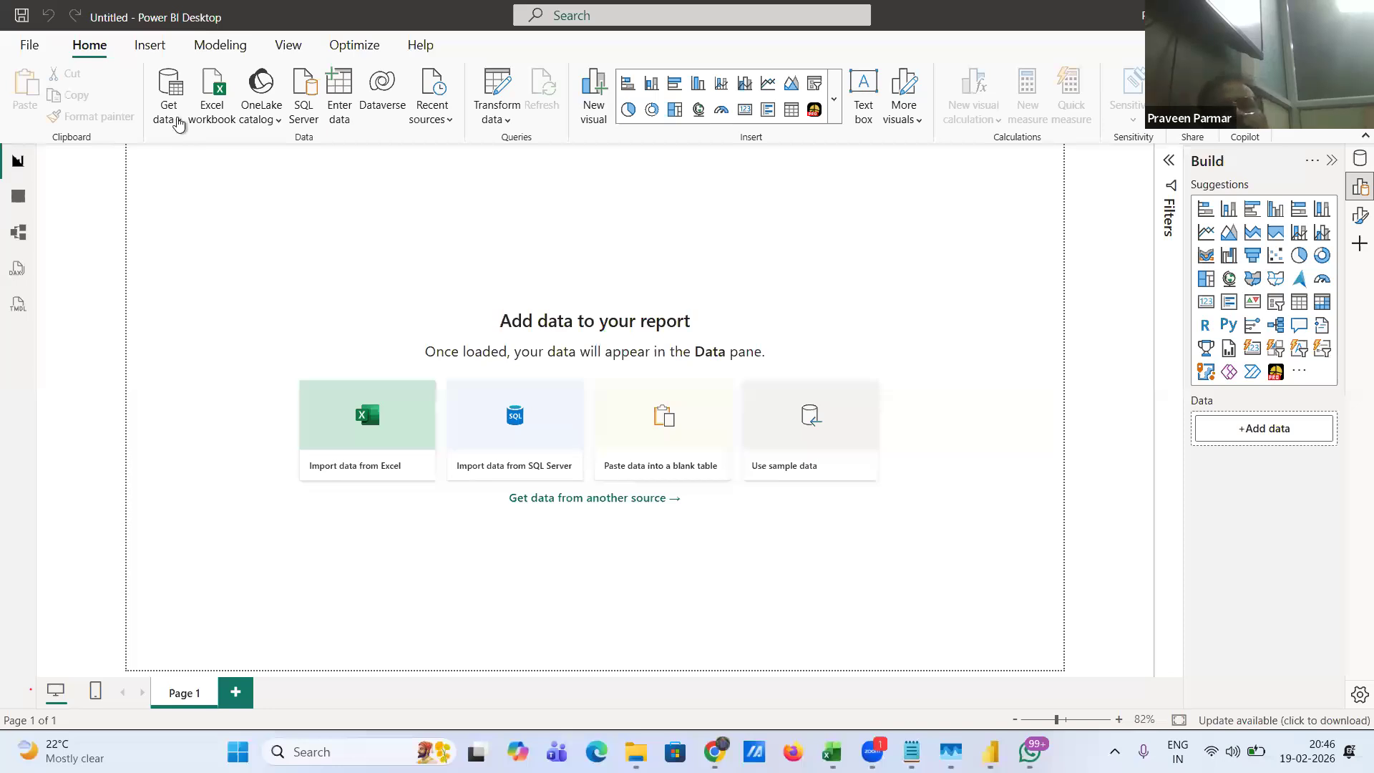
- Start a Text/CSV import and open time_intelligence_dataset from the nested Attendee Download folders inside the PowerBI DAX folder
click(178, 124)
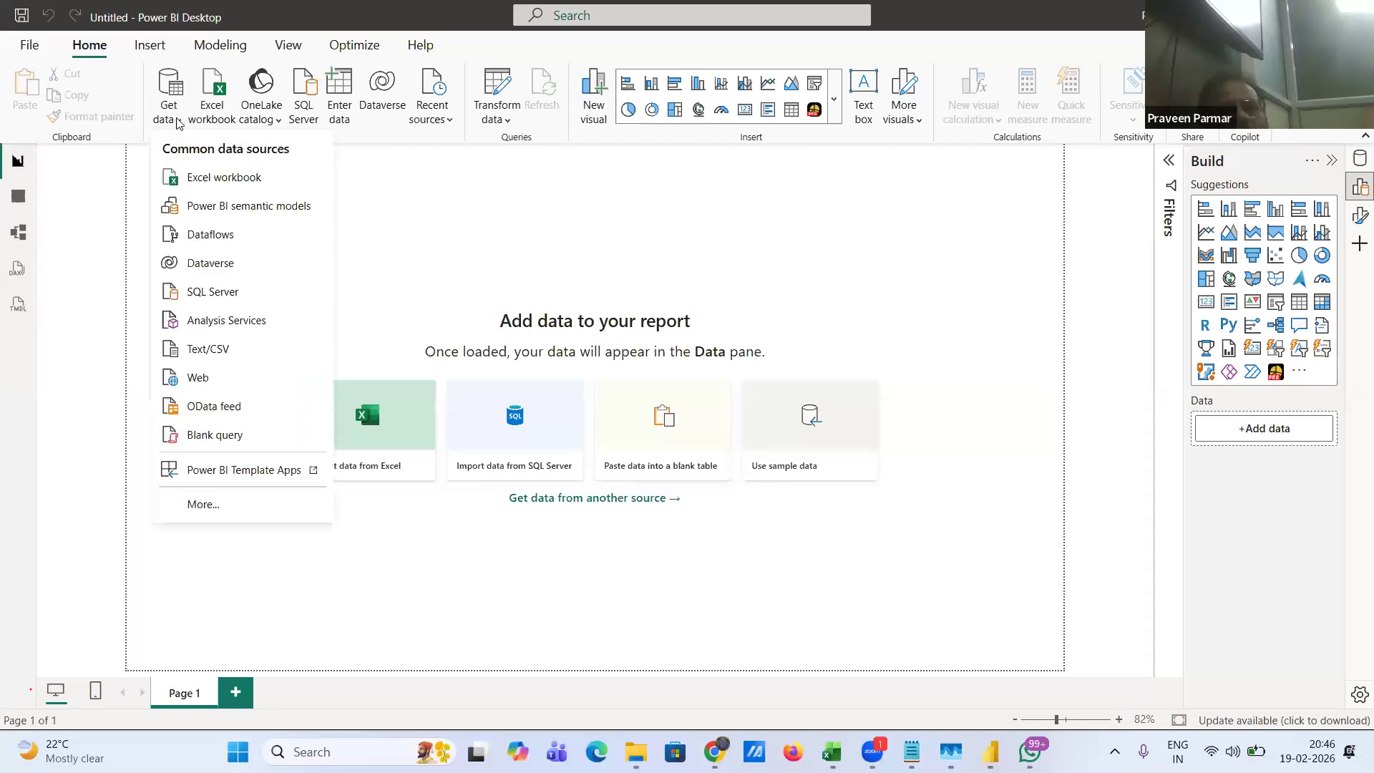
click(207, 351)
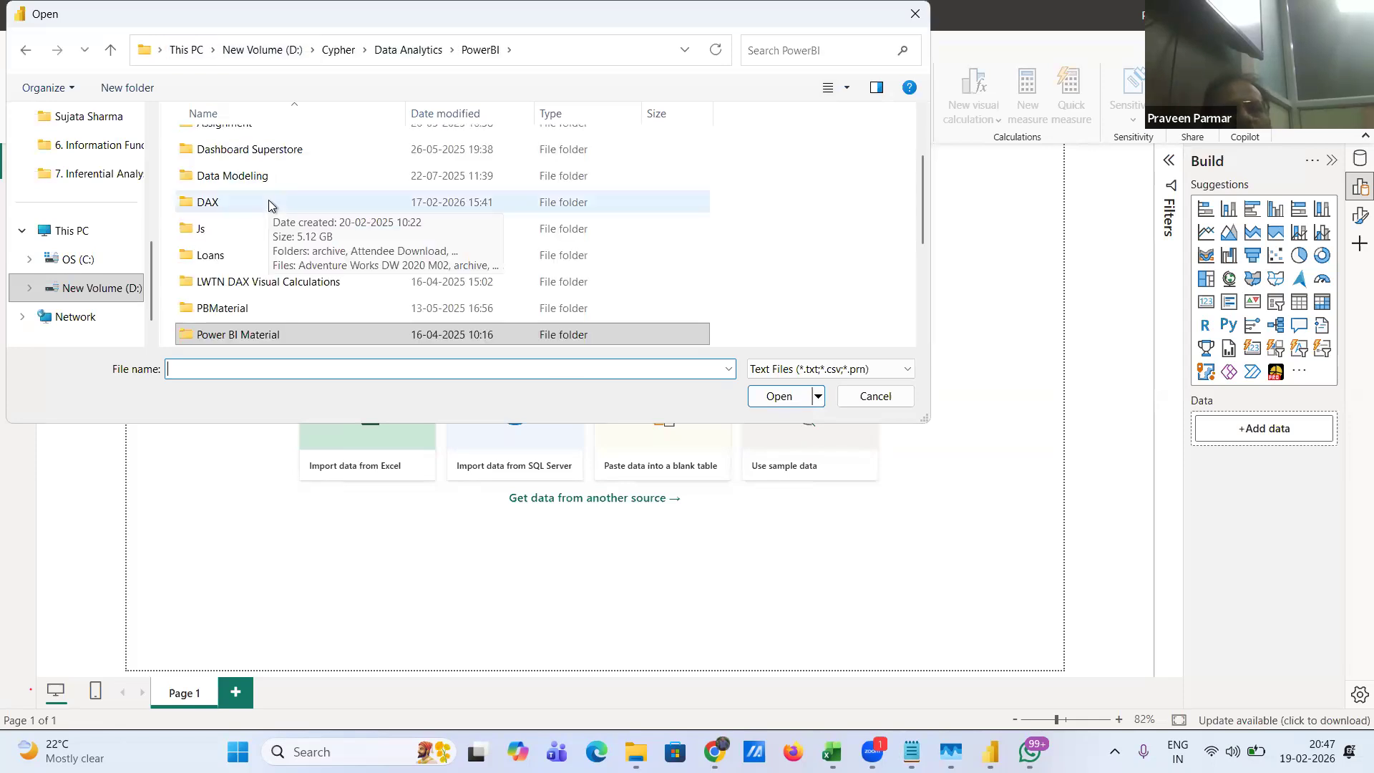
scroll(268, 206, up, 2)
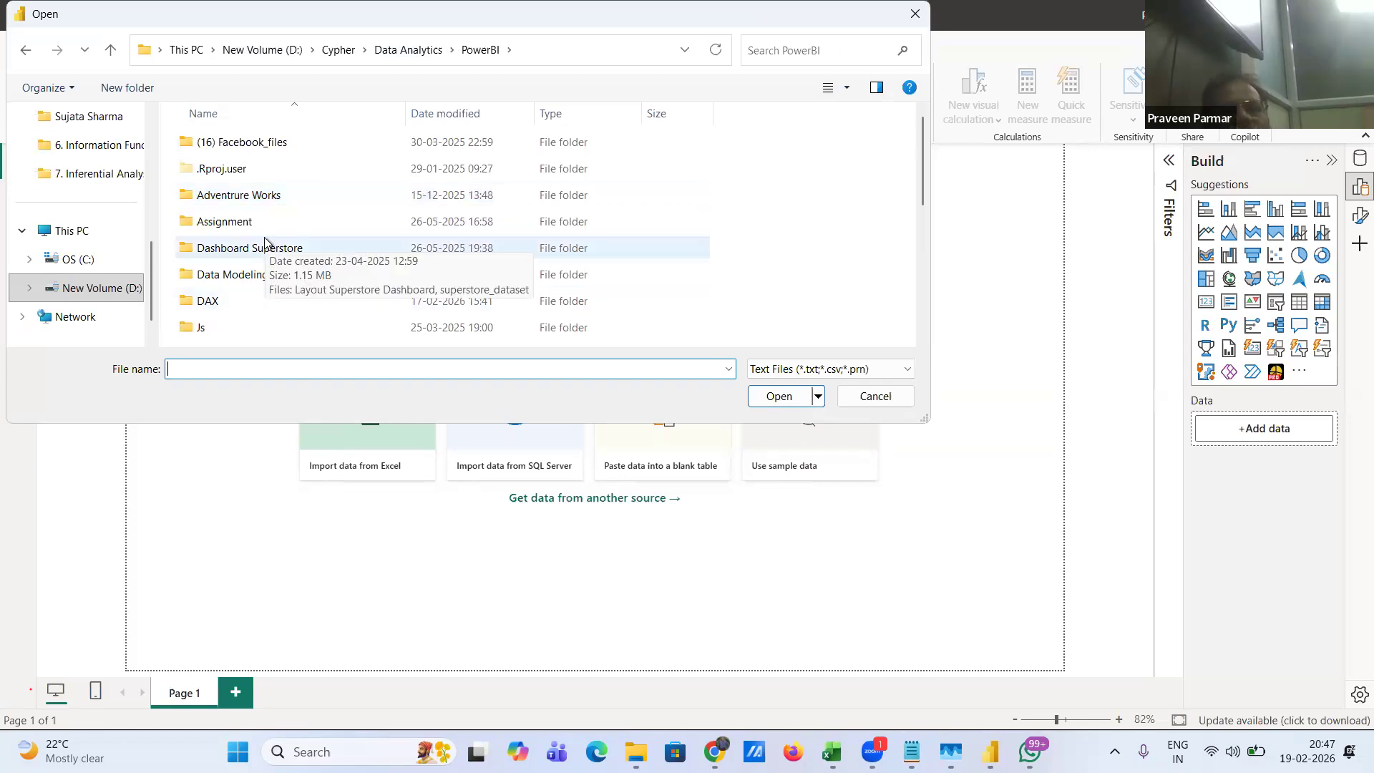
scroll(265, 242, down, 2)
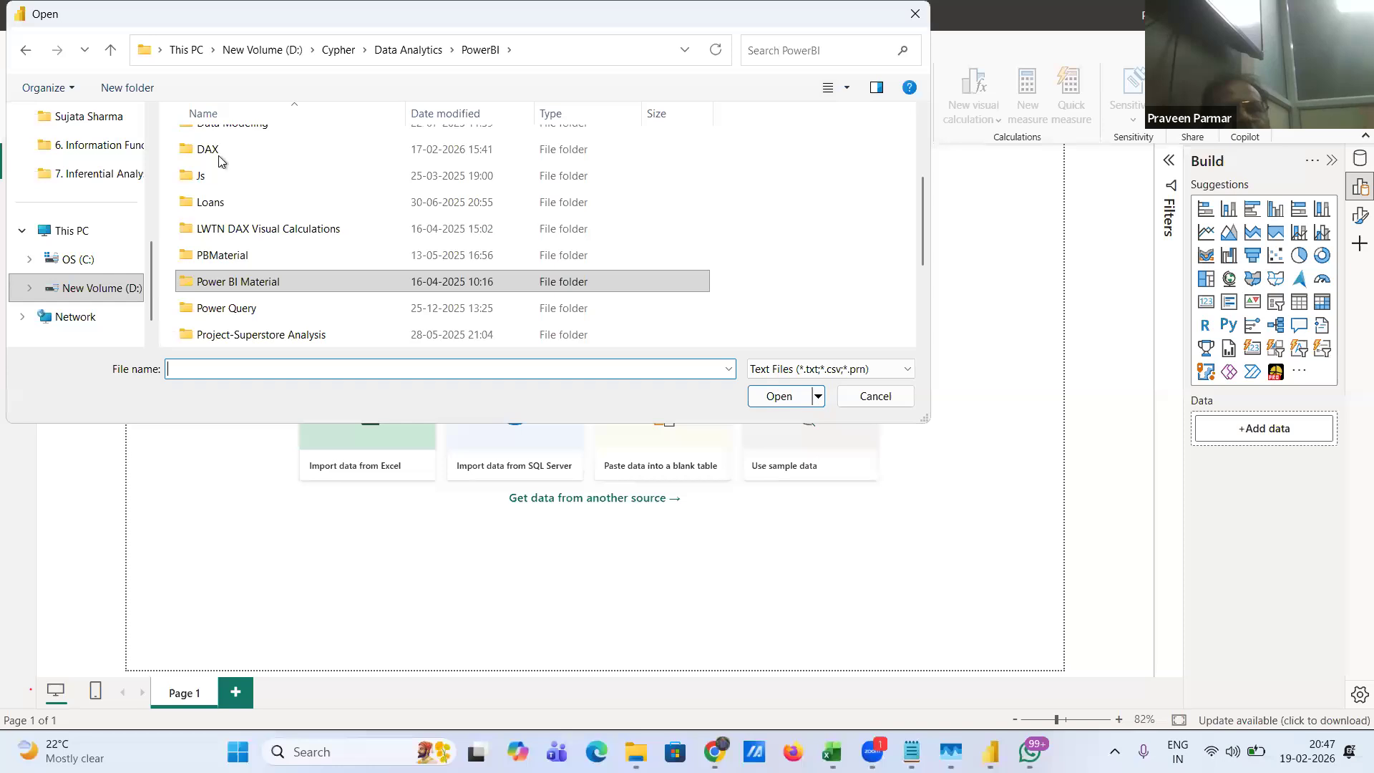
scroll(217, 153, up, 2)
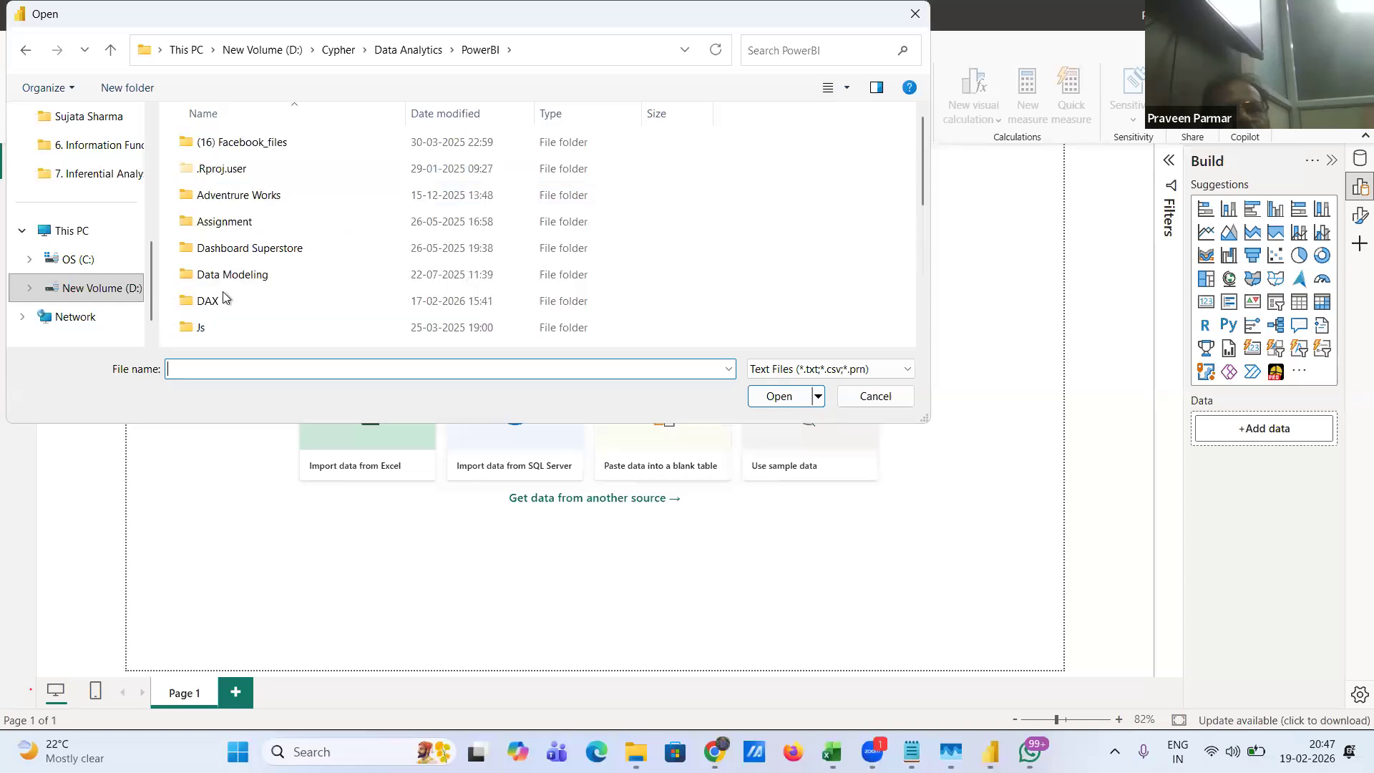
double_click(217, 300)
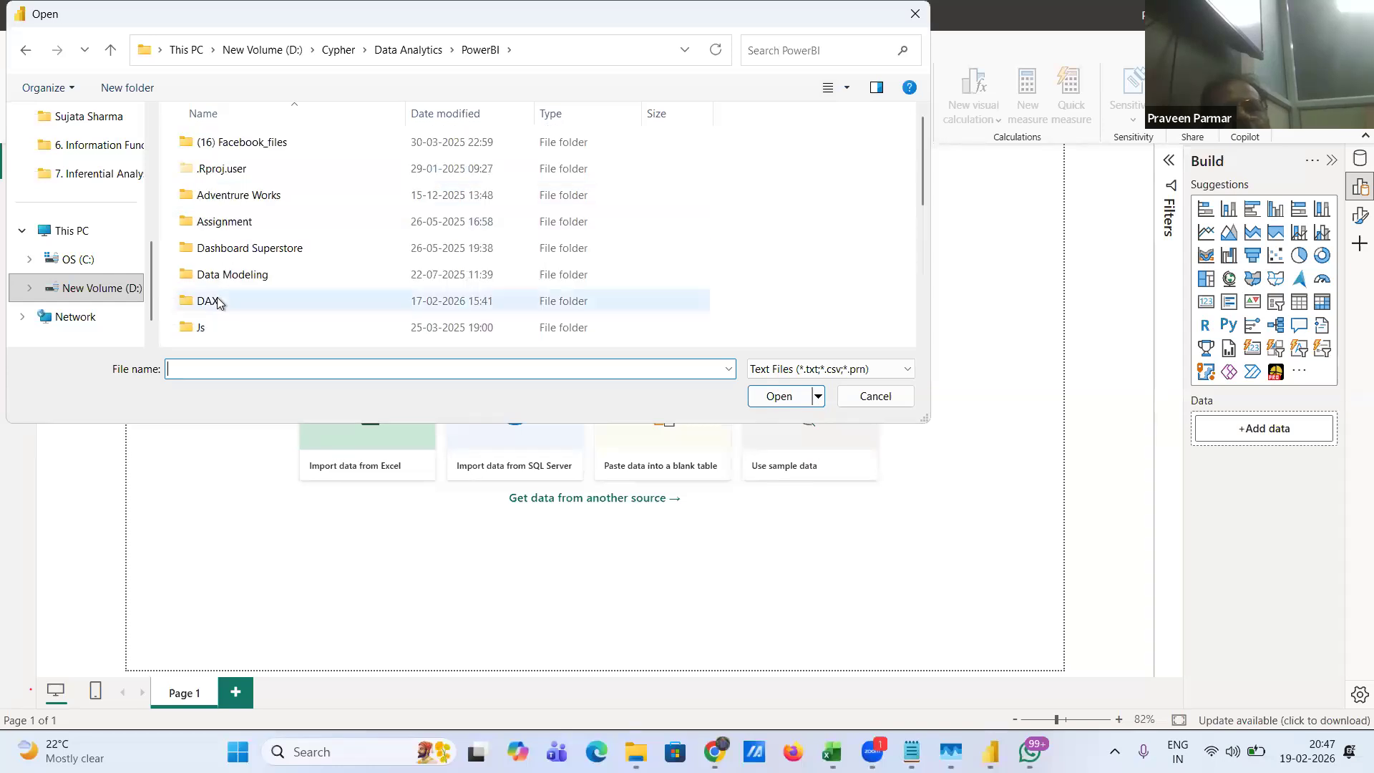
double_click(217, 169)
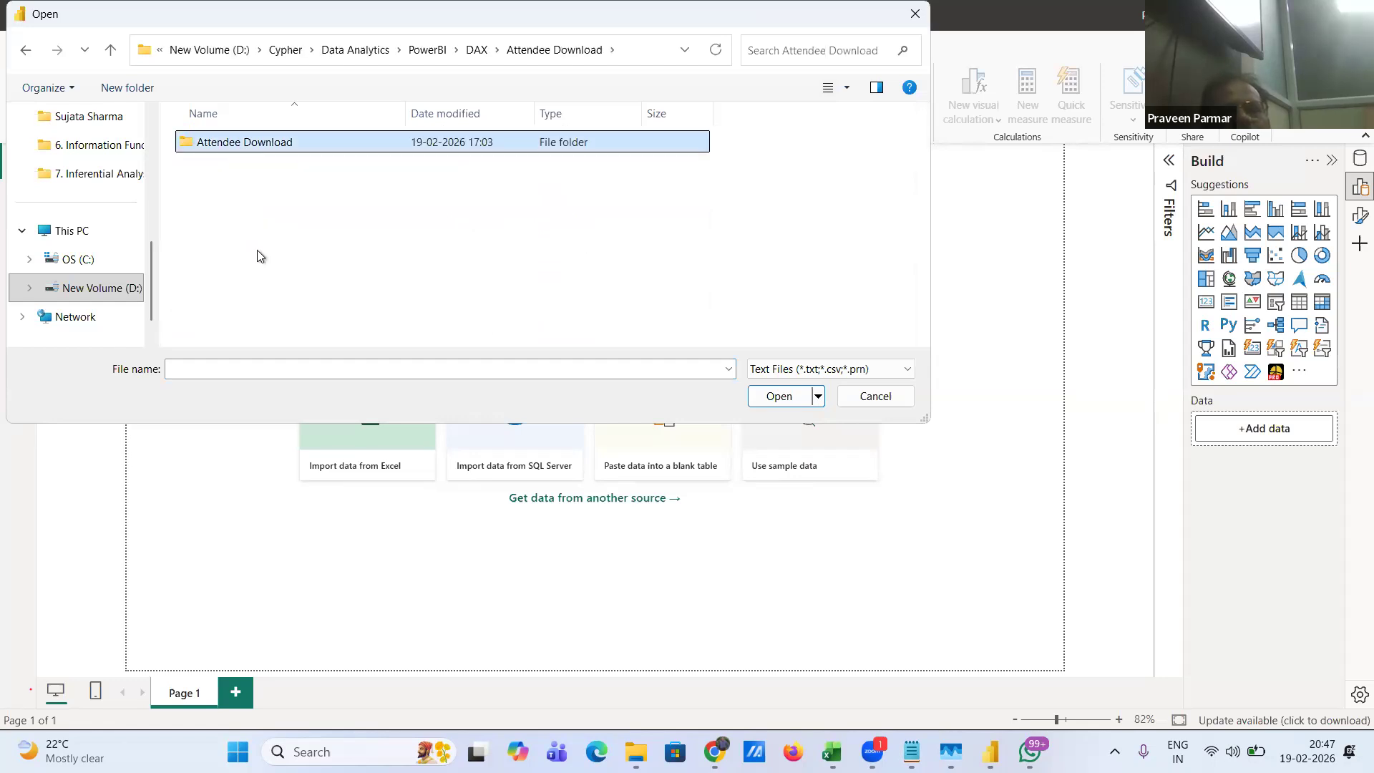
key(Return)
click(257, 278)
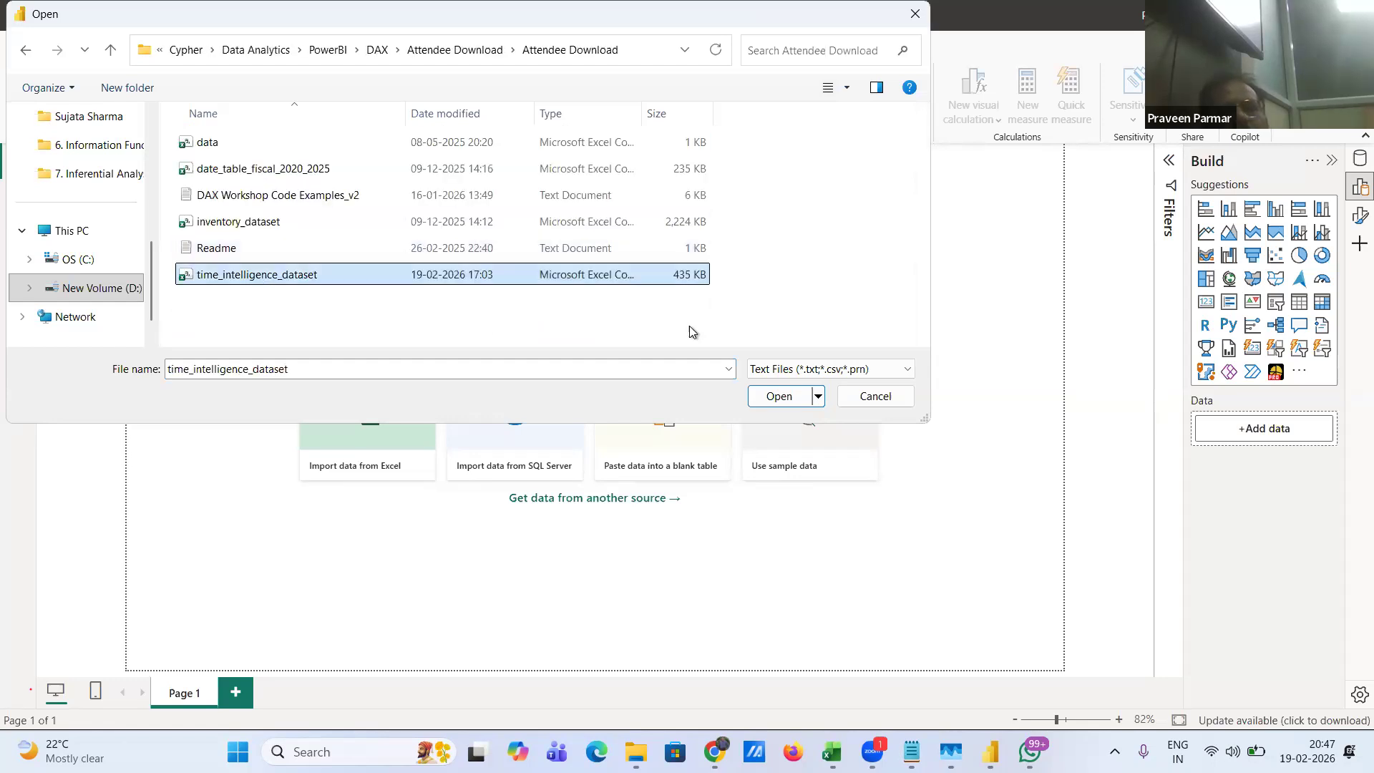
click(792, 398)
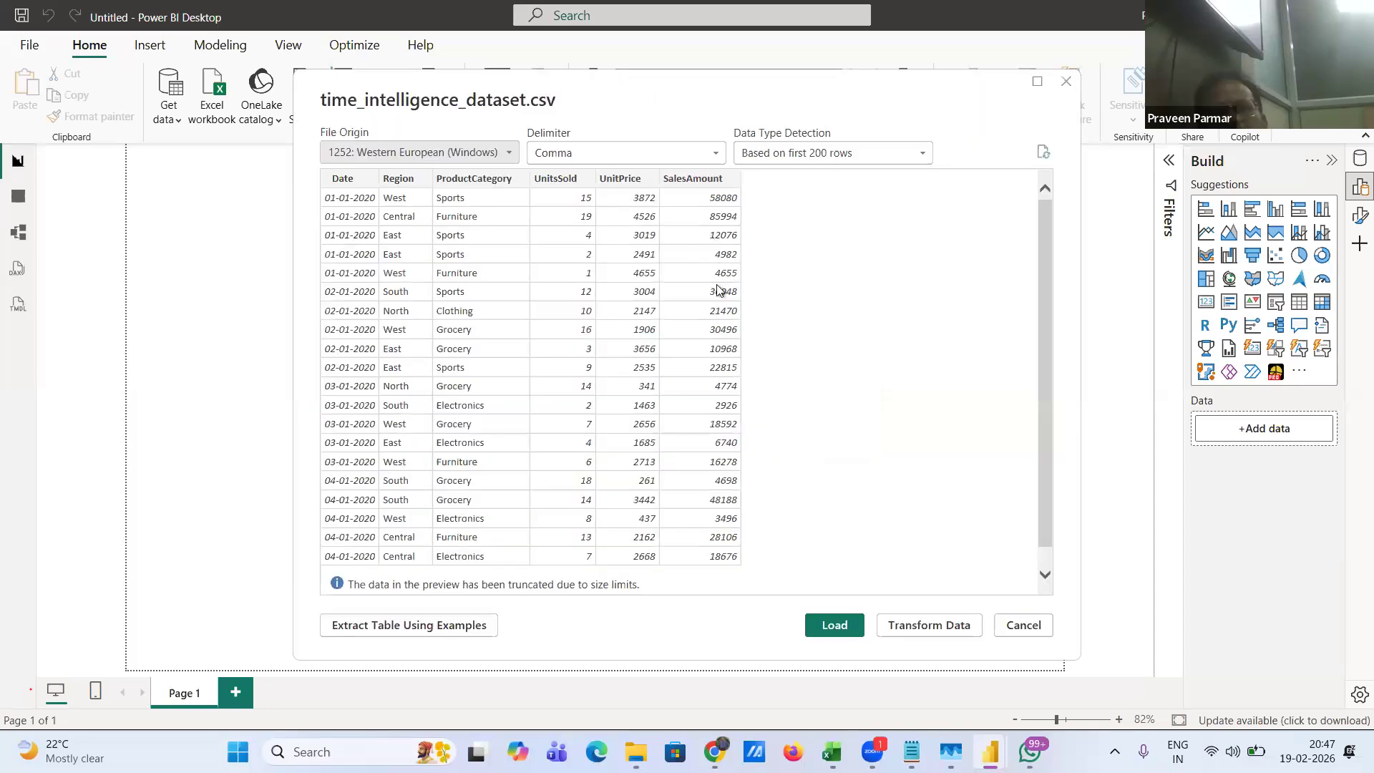
- Open the time_intelligence_dataset query for transformation, check its columns through SalesAmount, and apply it to load the table into the report
click(924, 628)
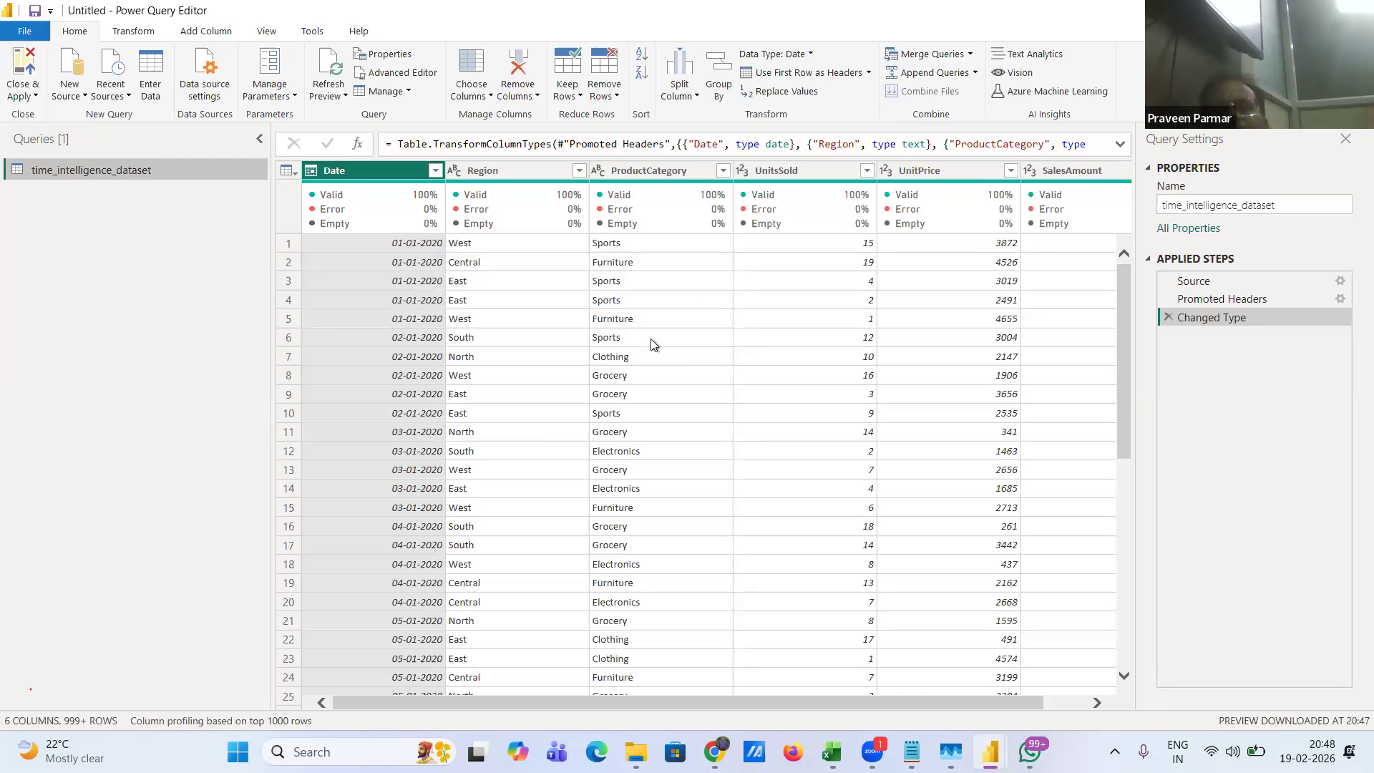
scroll(654, 344, right, 2)
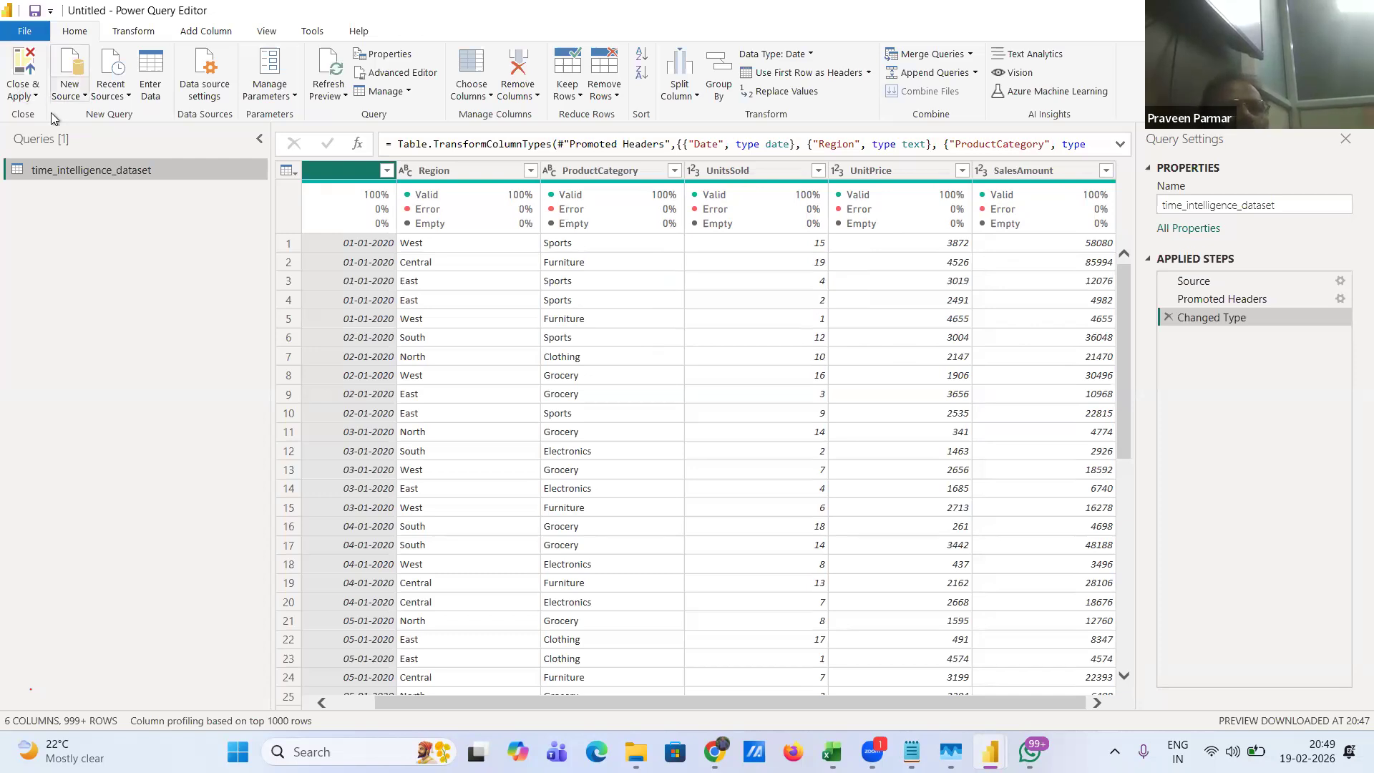
click(24, 90)
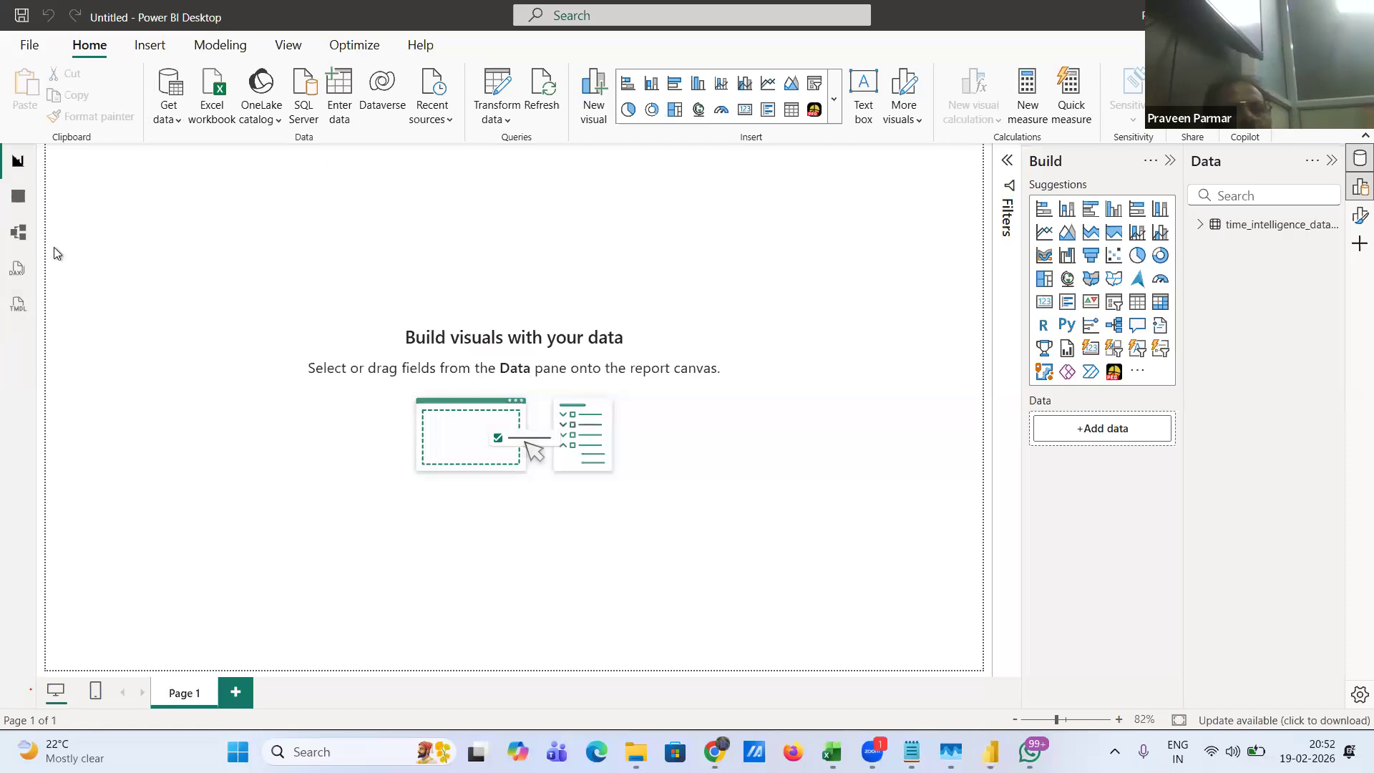
- Show the rows of the loaded time_intelligence_dataset in Table view
click(18, 199)
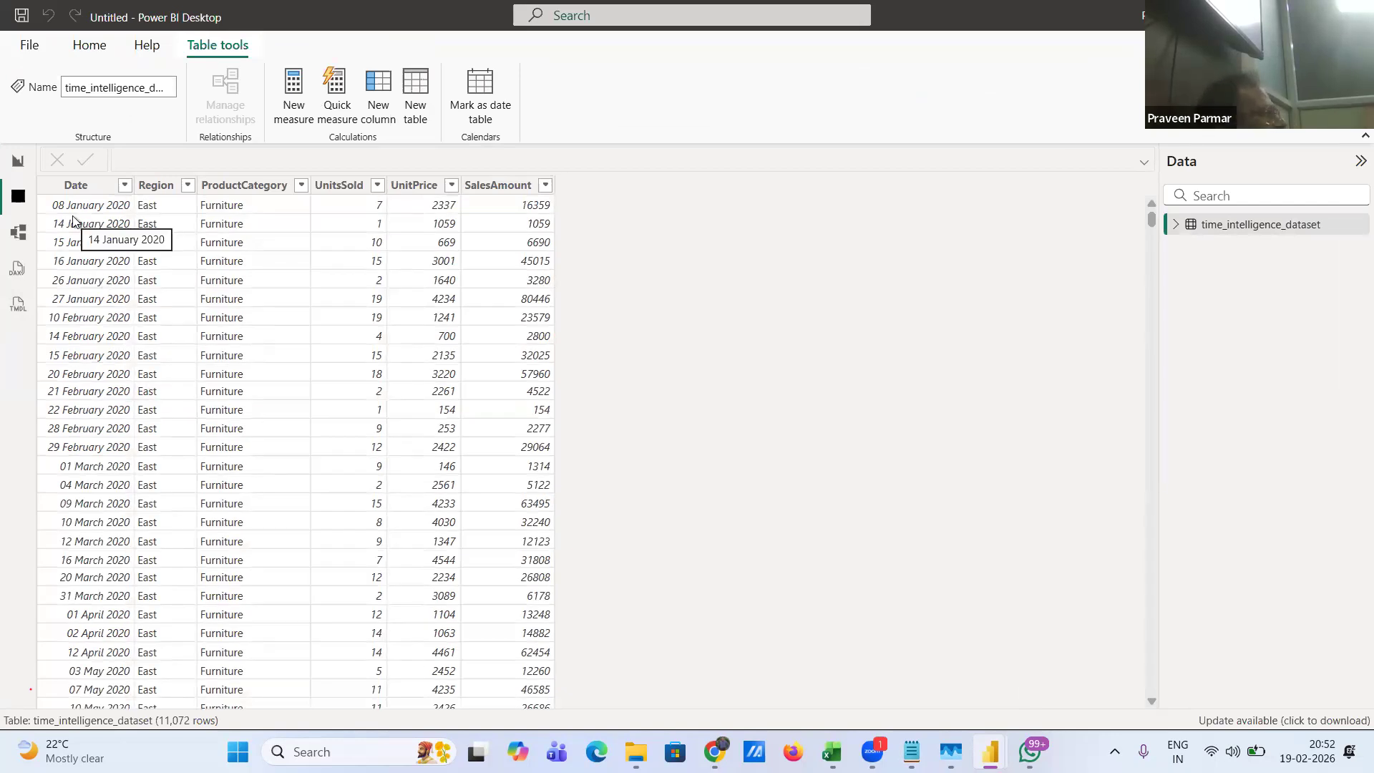
click(74, 187)
click(125, 435)
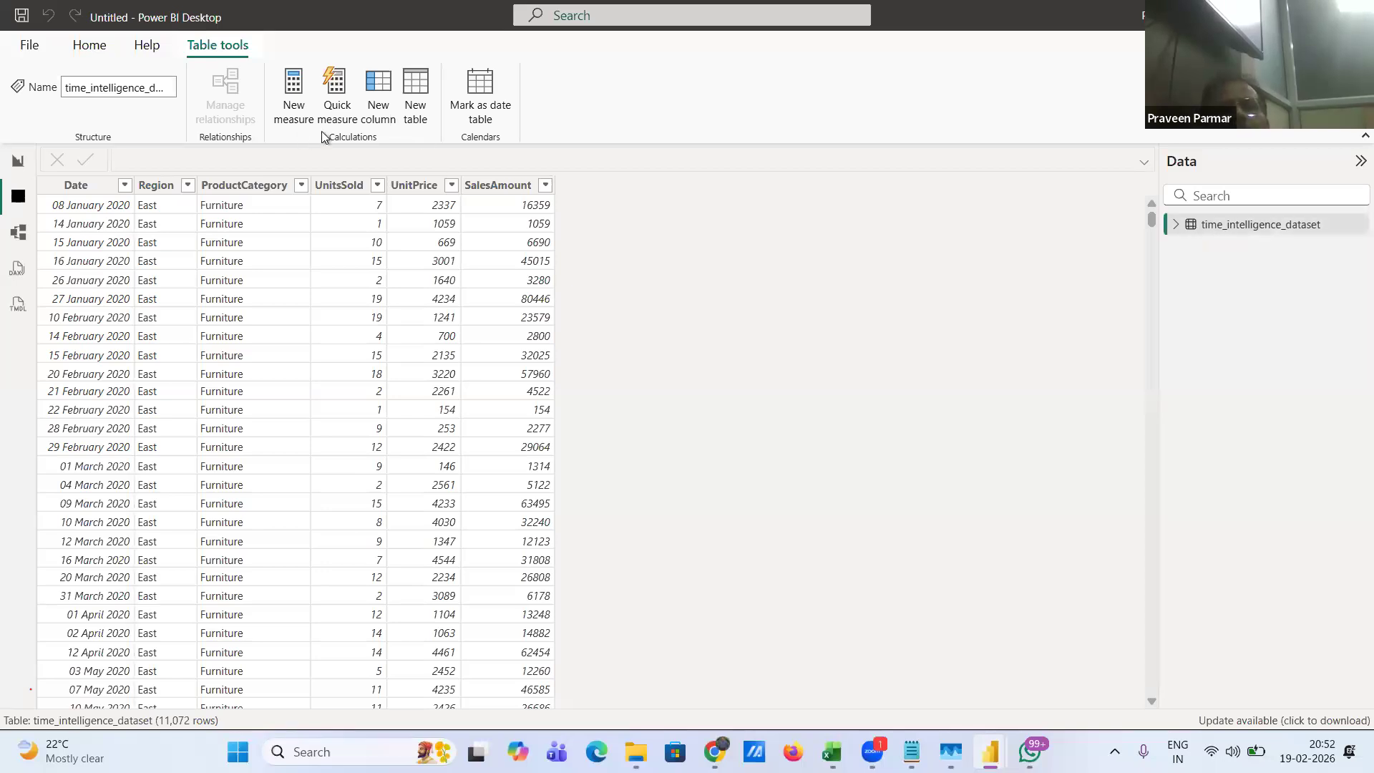
- Create a calculated table with the formula start "DimDate = ADDCOLUMNS(" and enlarge the formula text
click(421, 89)
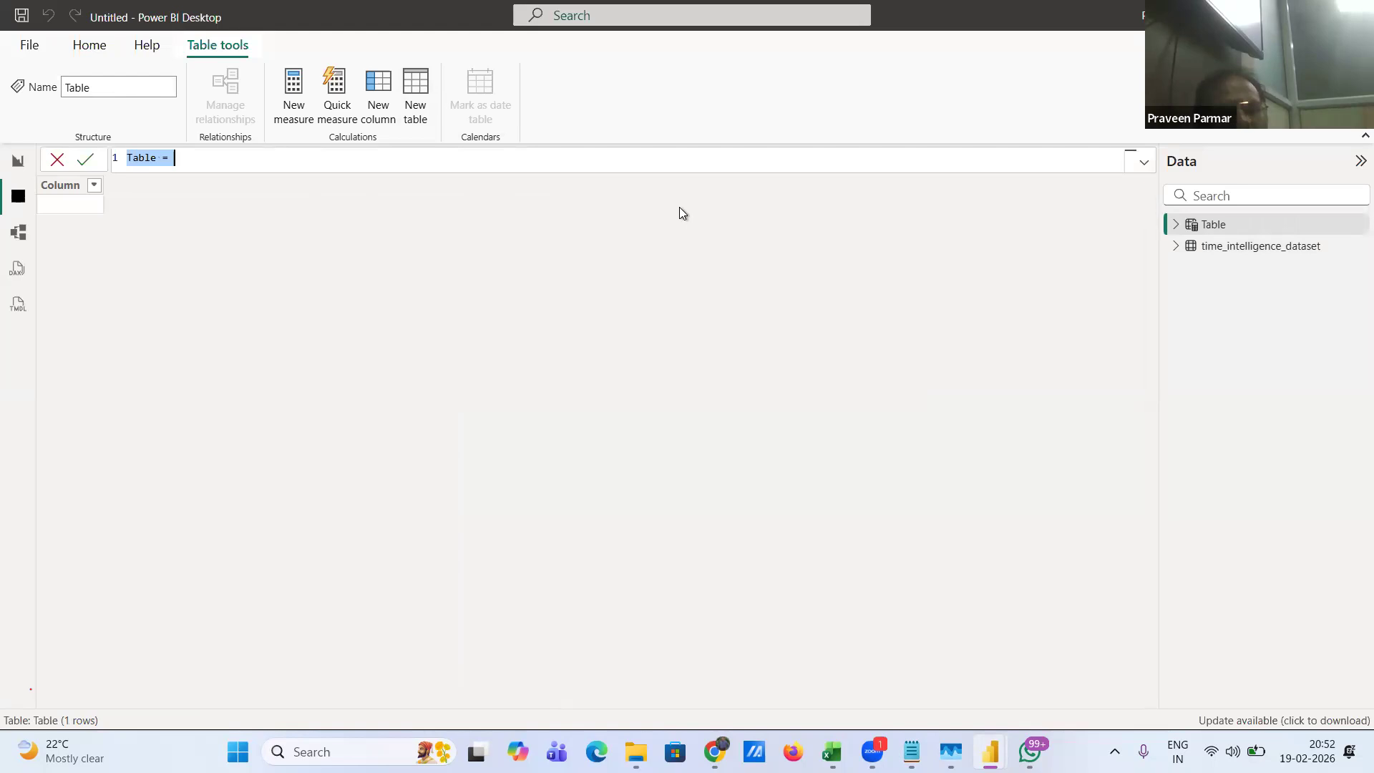
text(D)
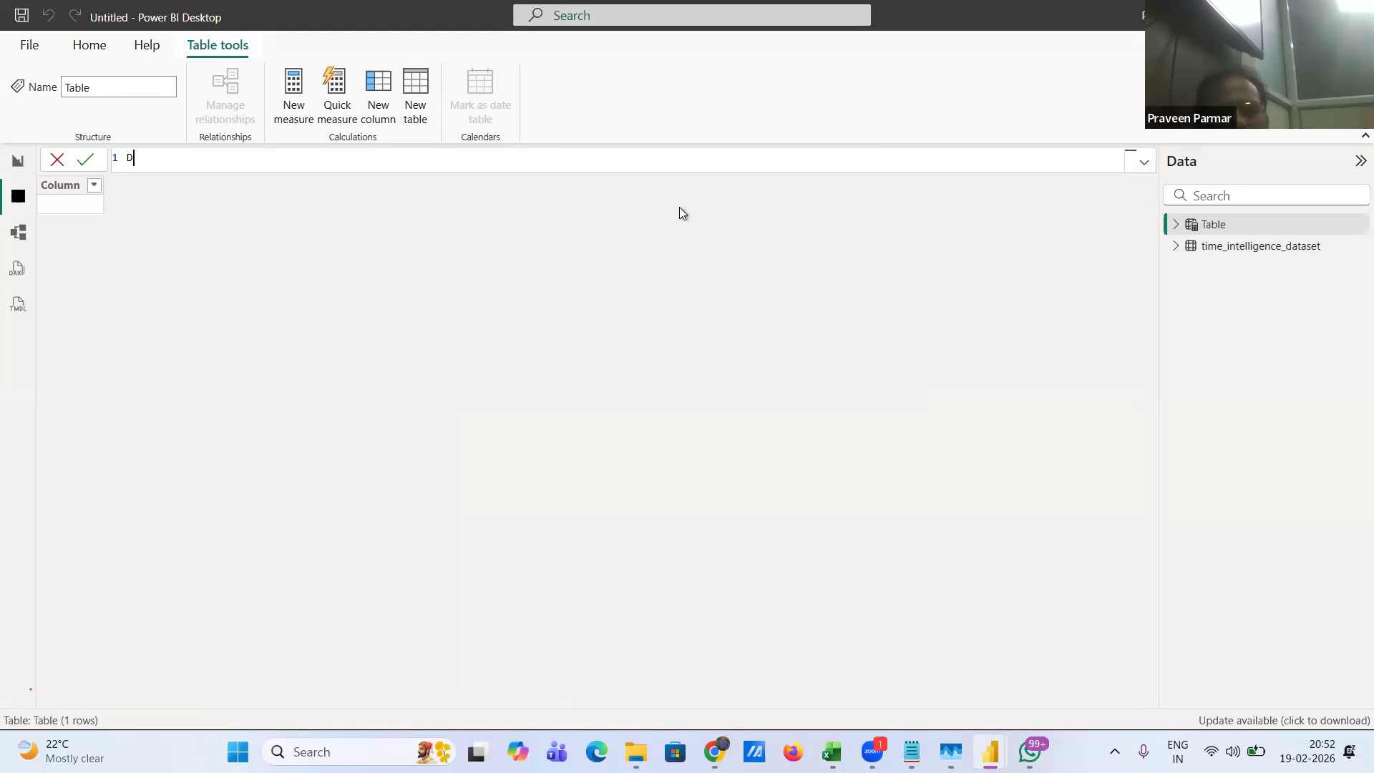
text(imDate)
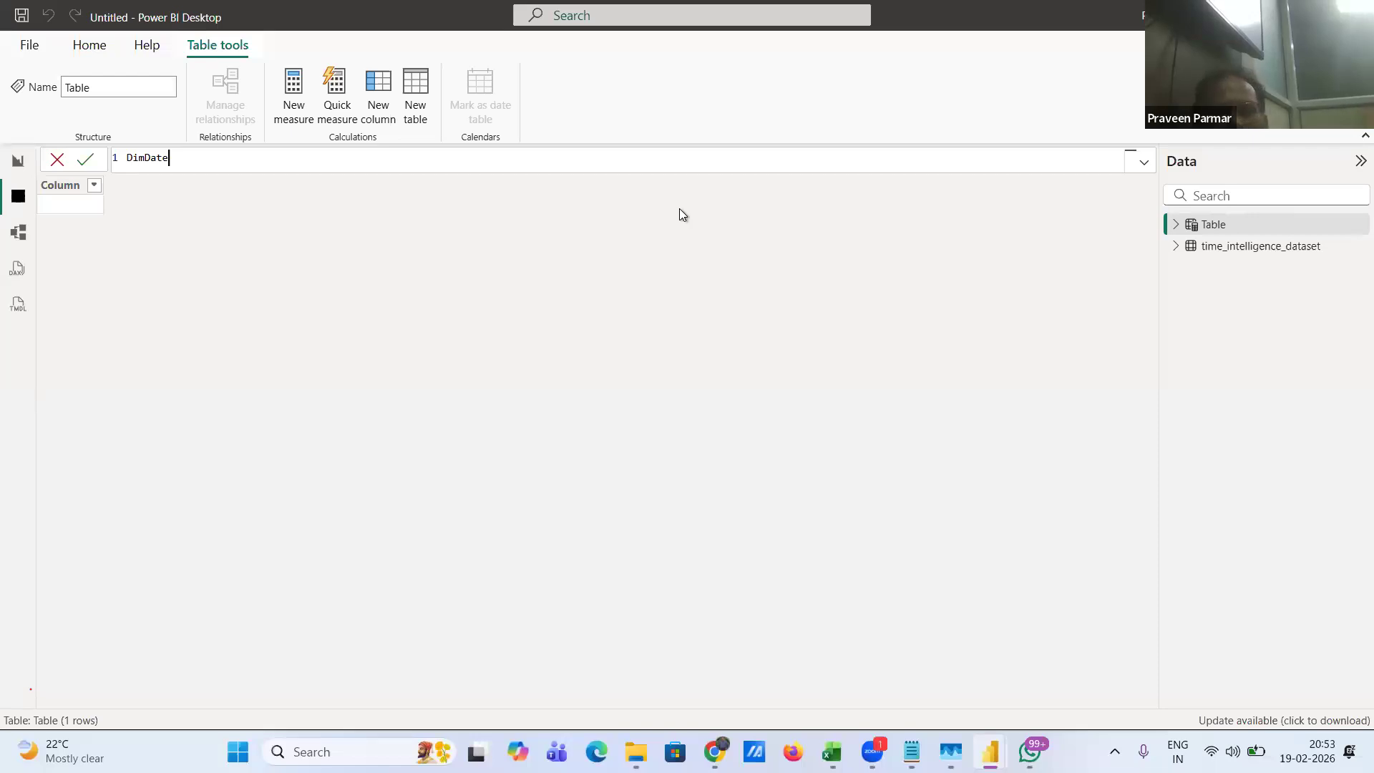
text( =)
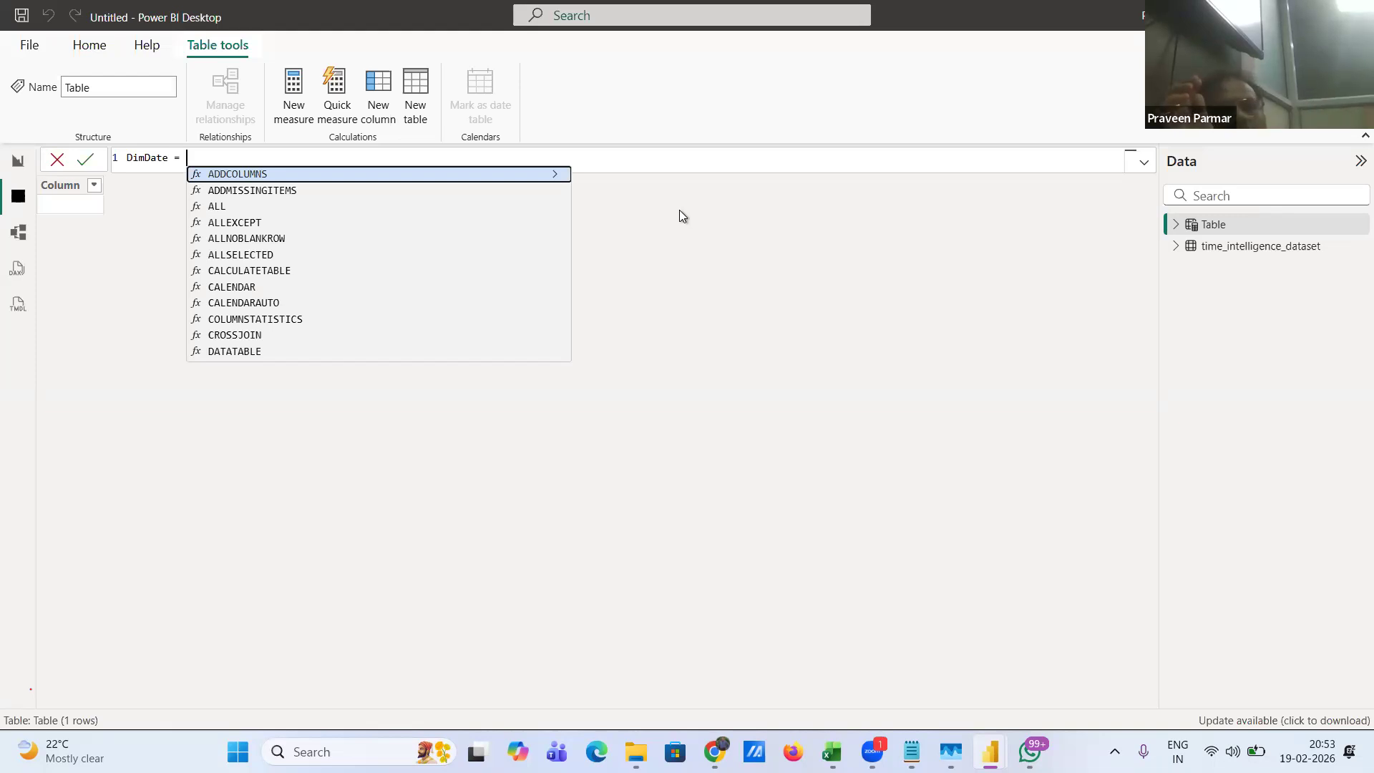
key(Tab)
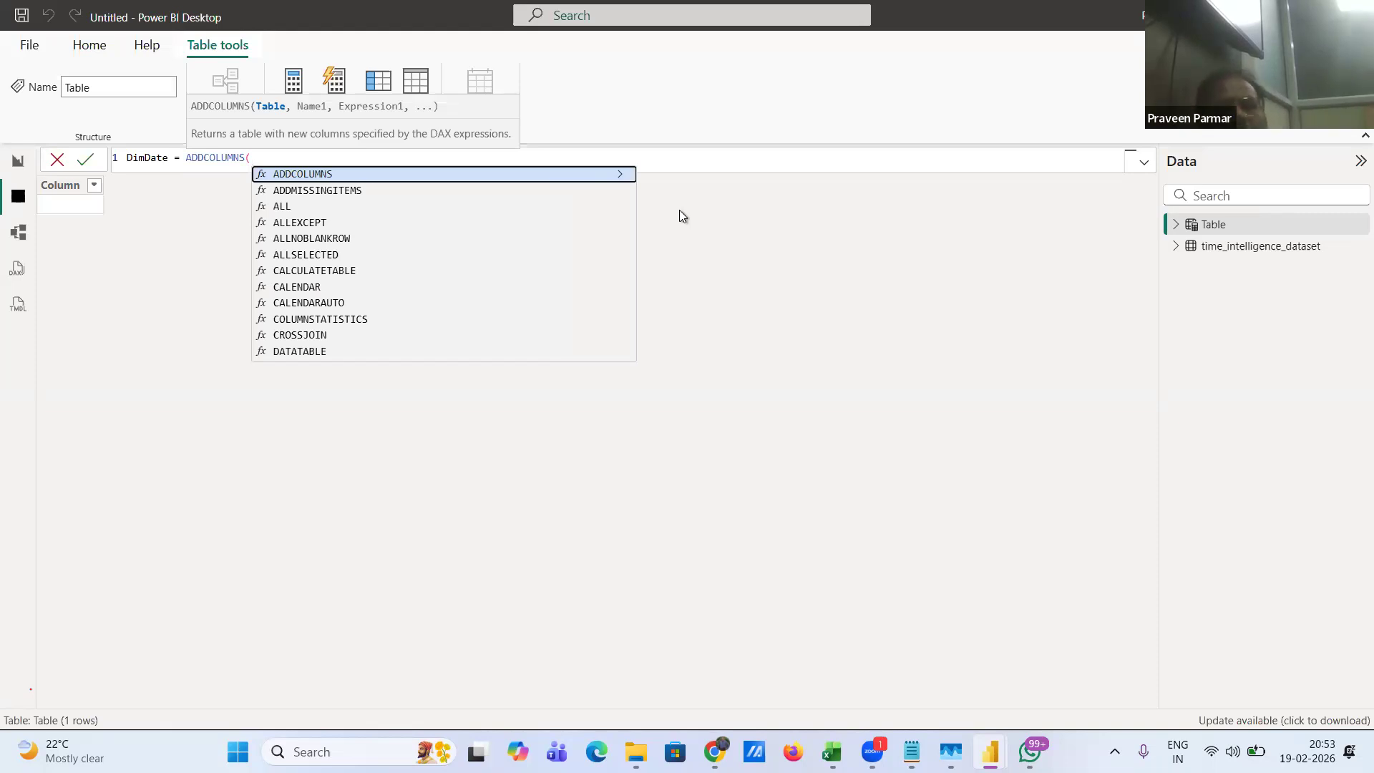
key(shift+Return)
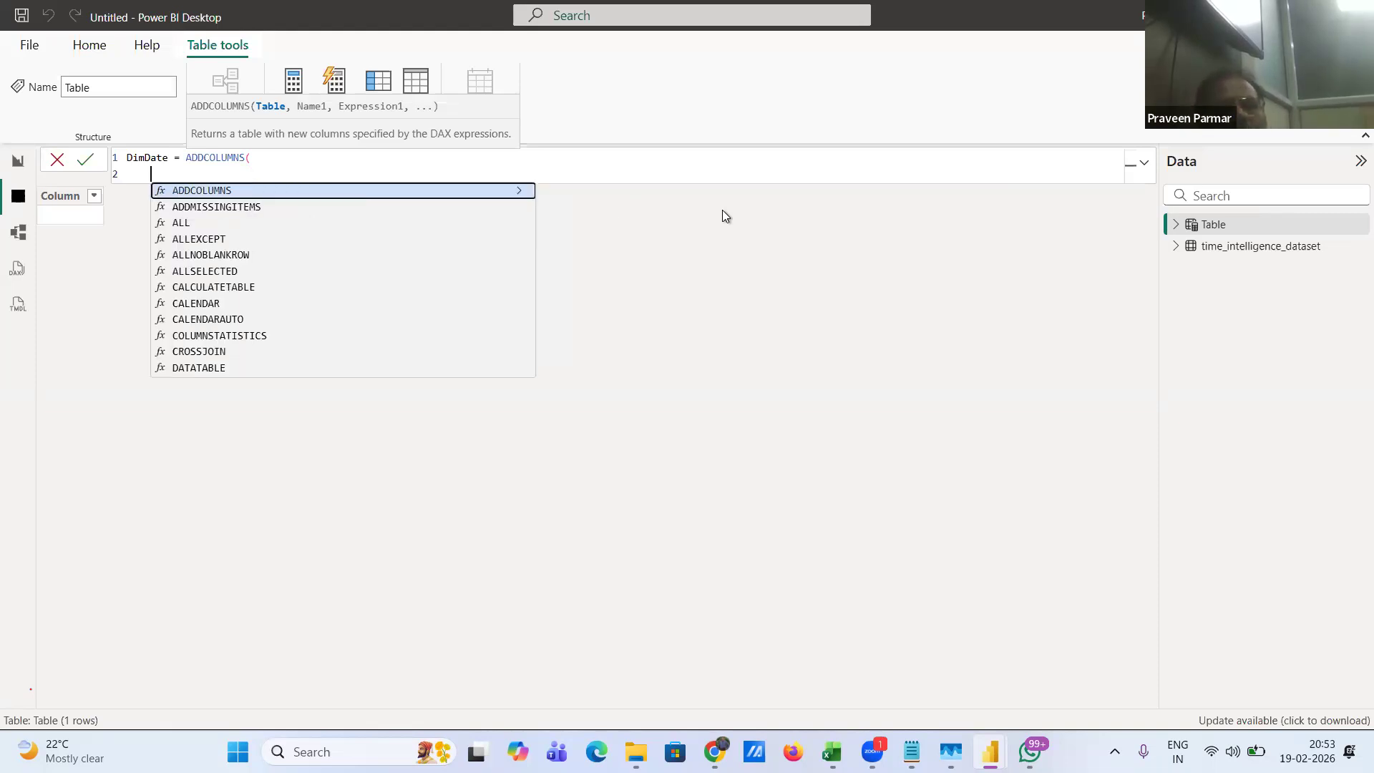
key(Escape)
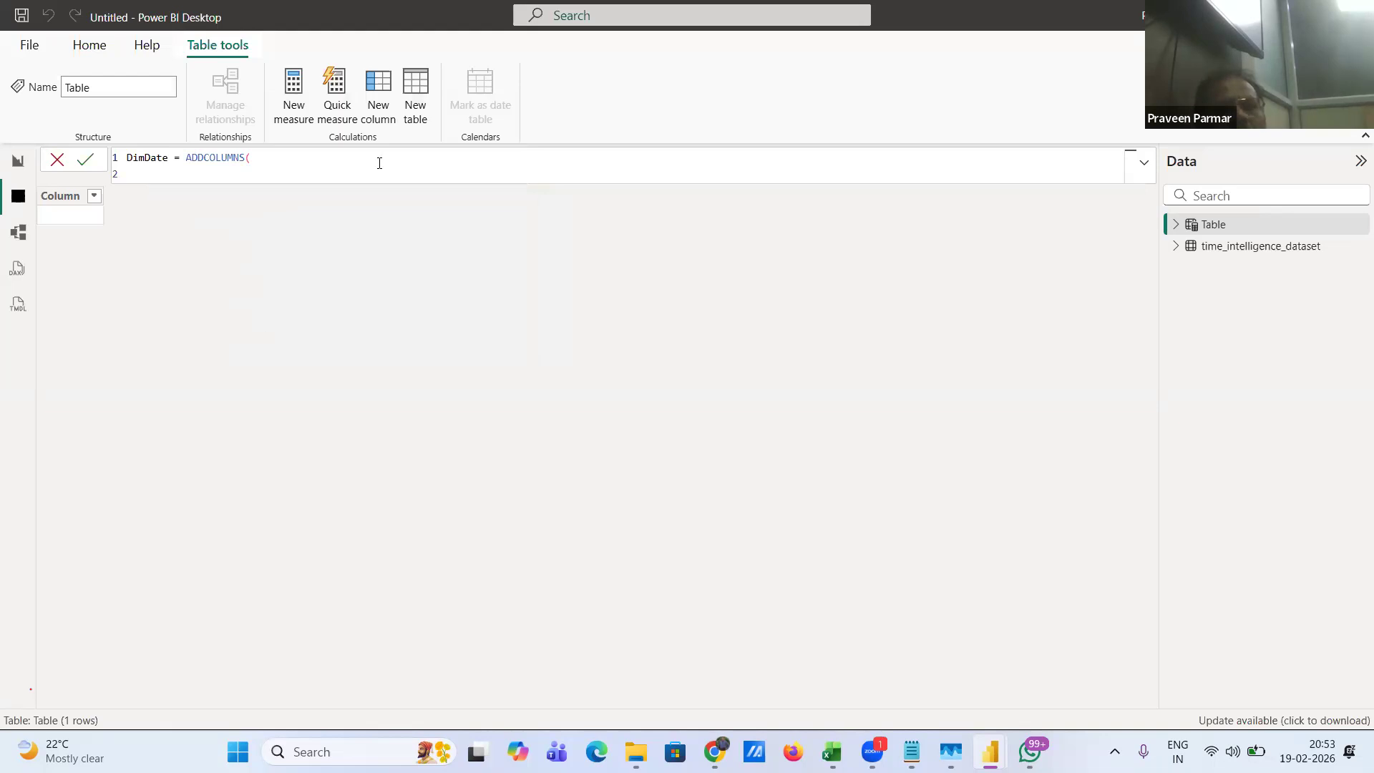
scroll(379, 164, up, 12)
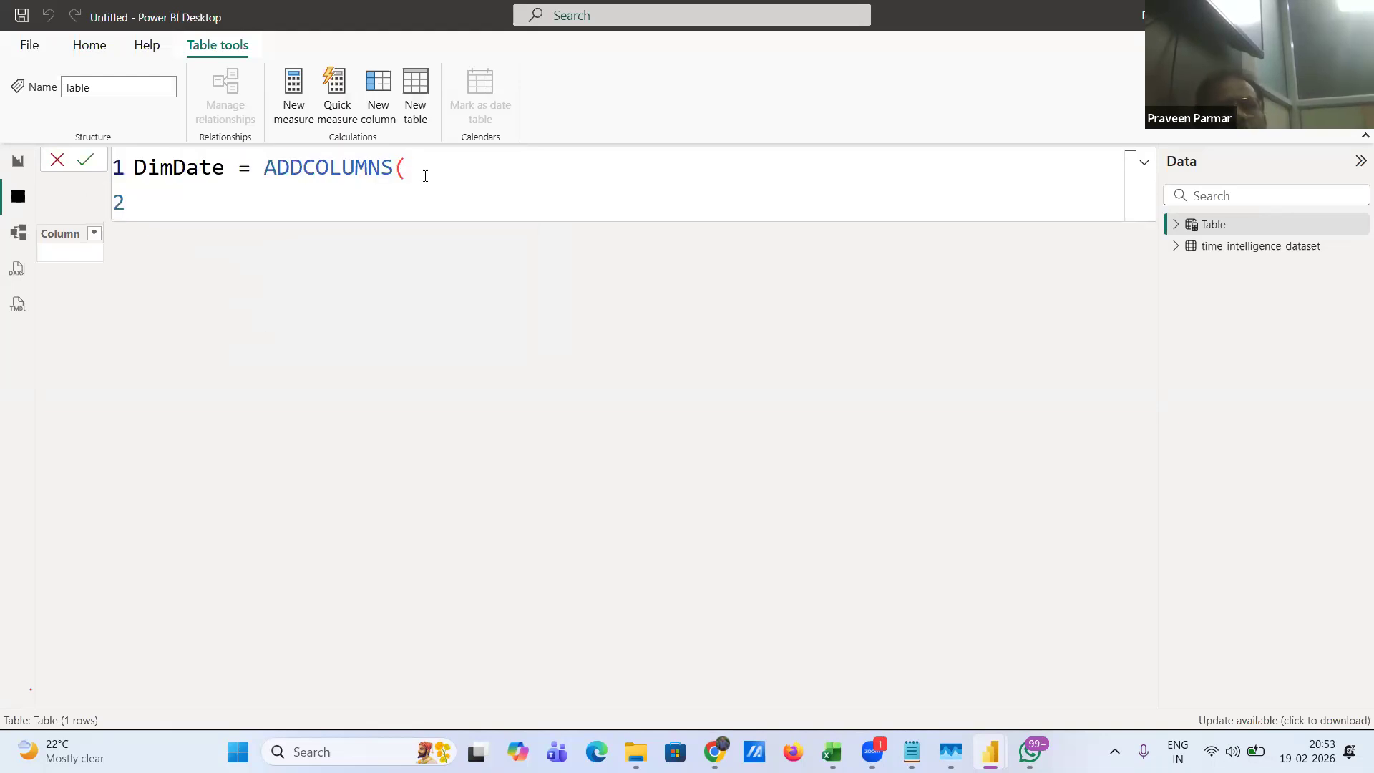
- On the second line of the DimDate formula, add CALENDAR with a MIN function opened as its start date
key(shift+Return)
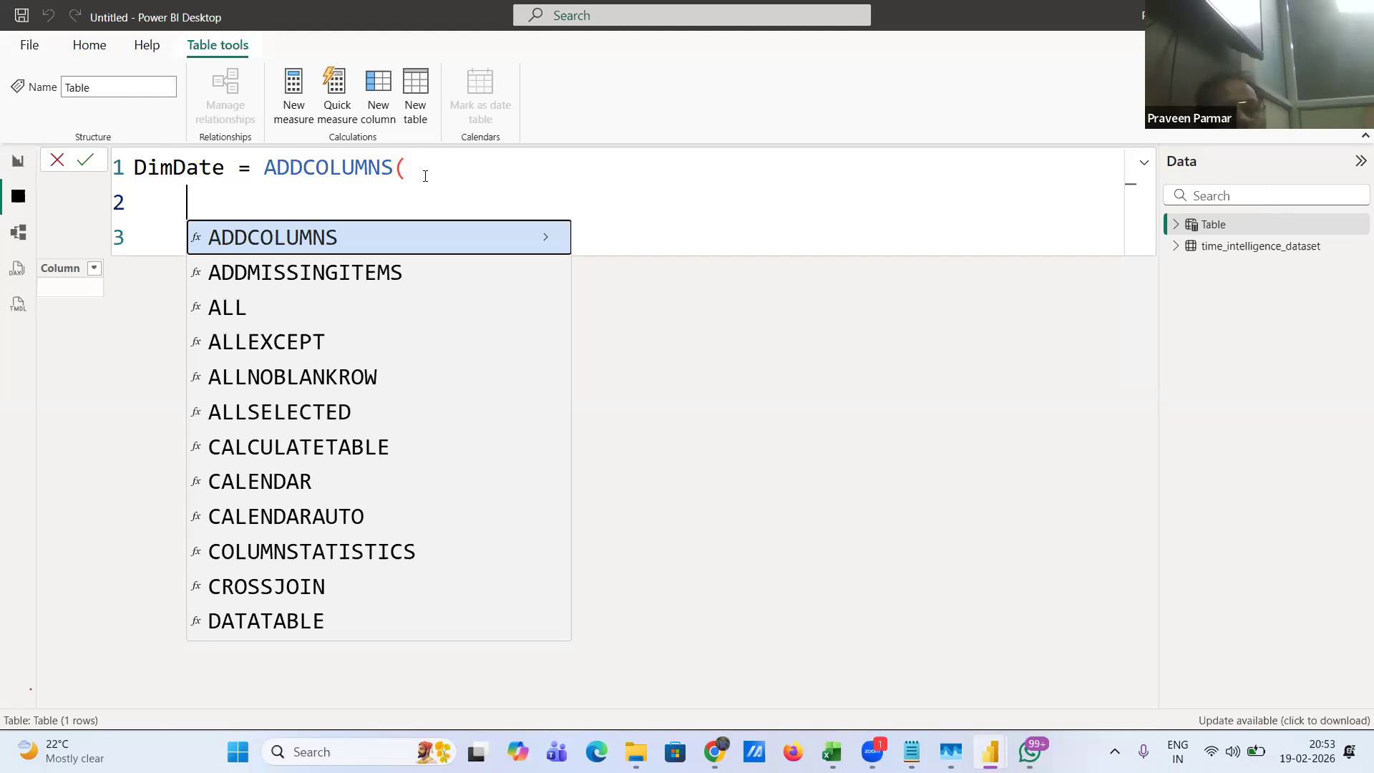
text(ca)
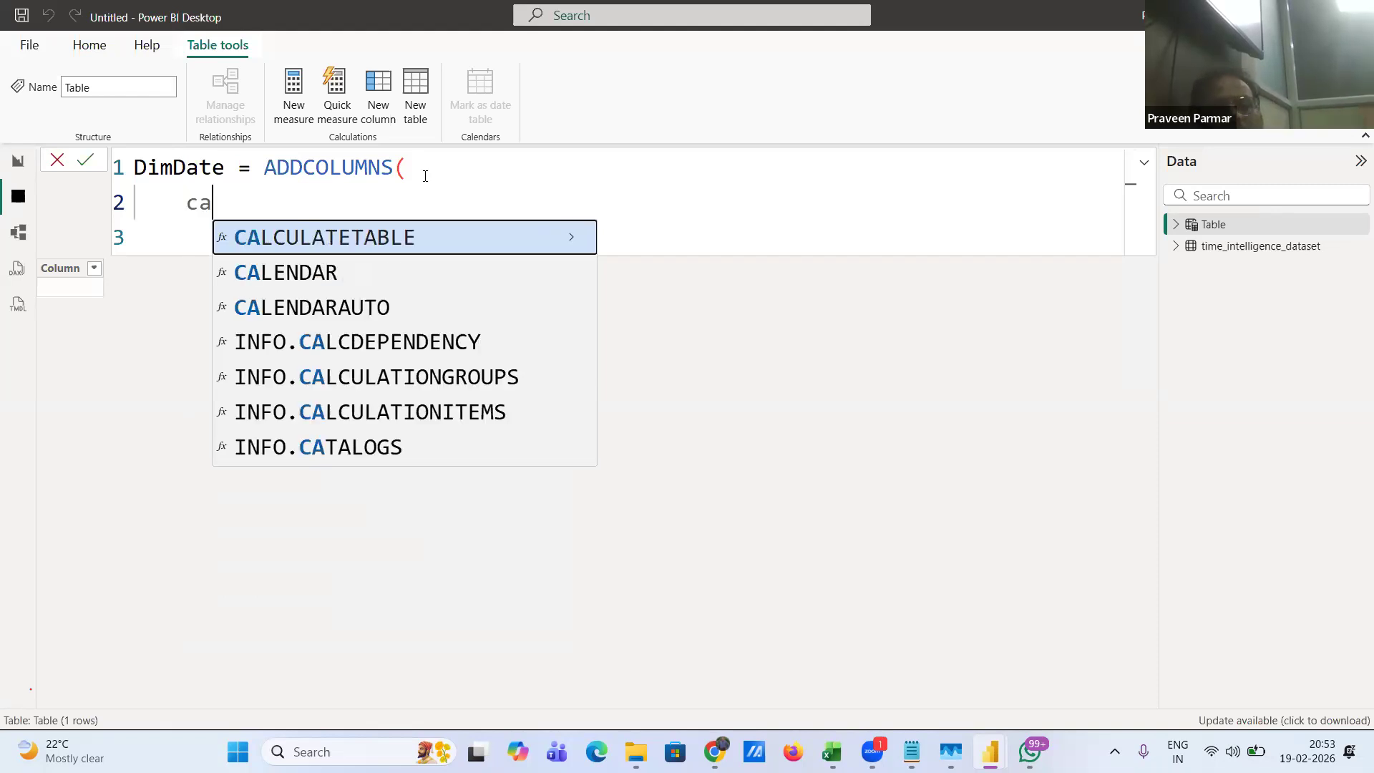
key(Down)
key(Tab)
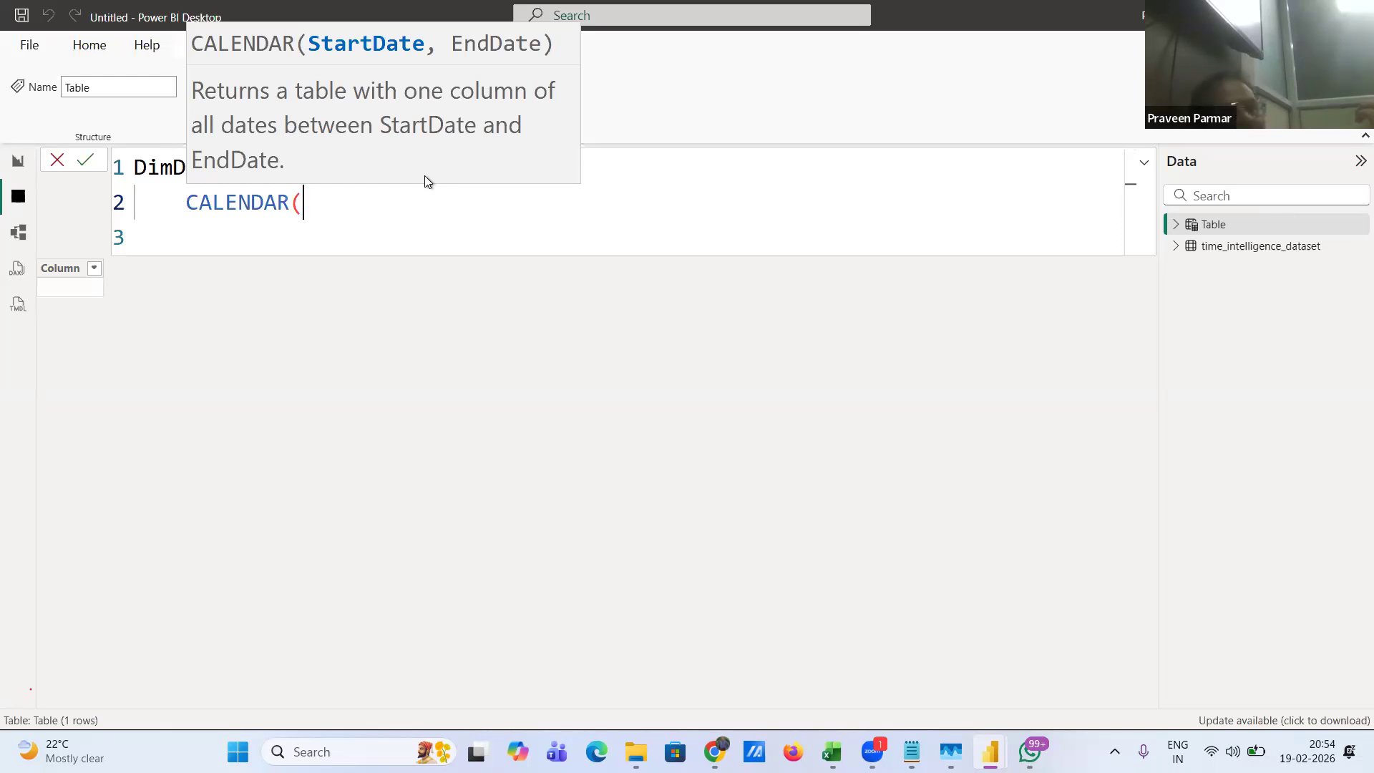
text(min()
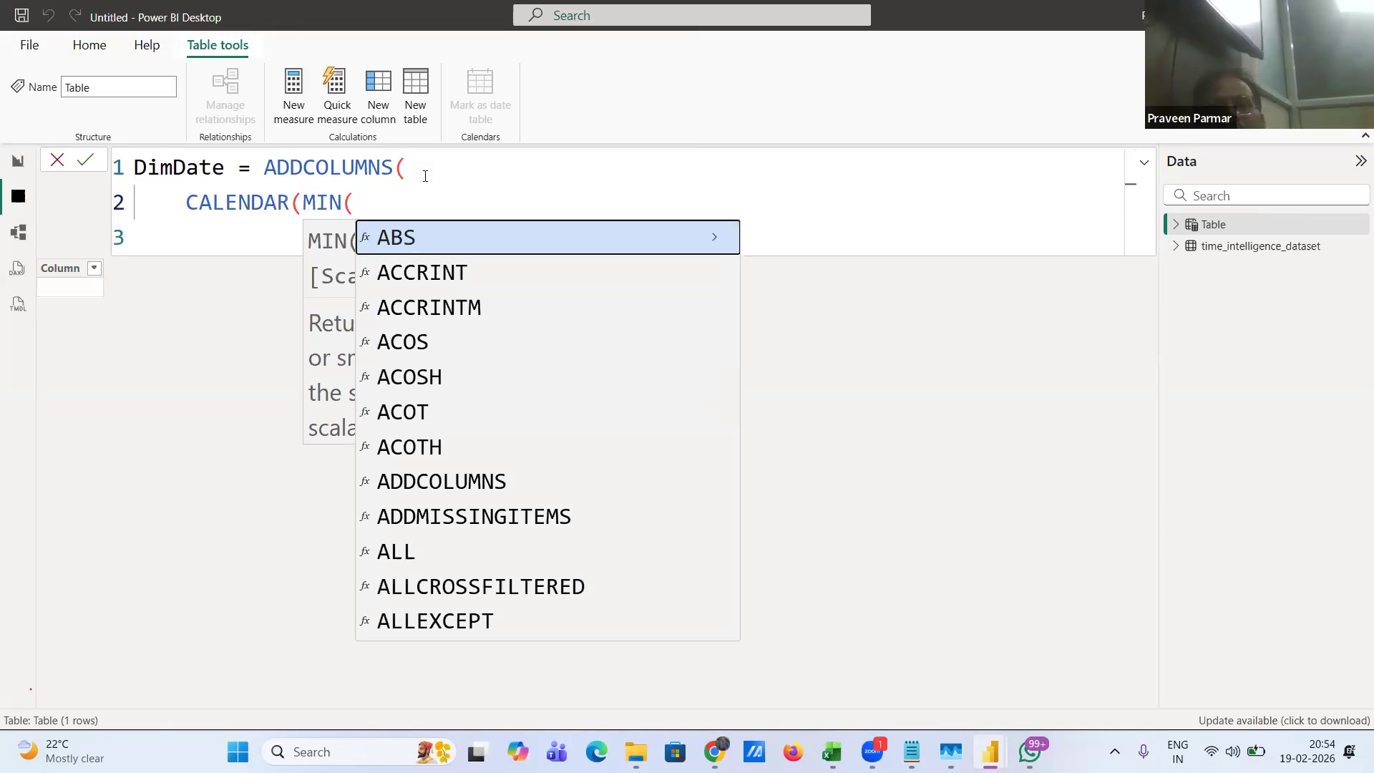
text(t)
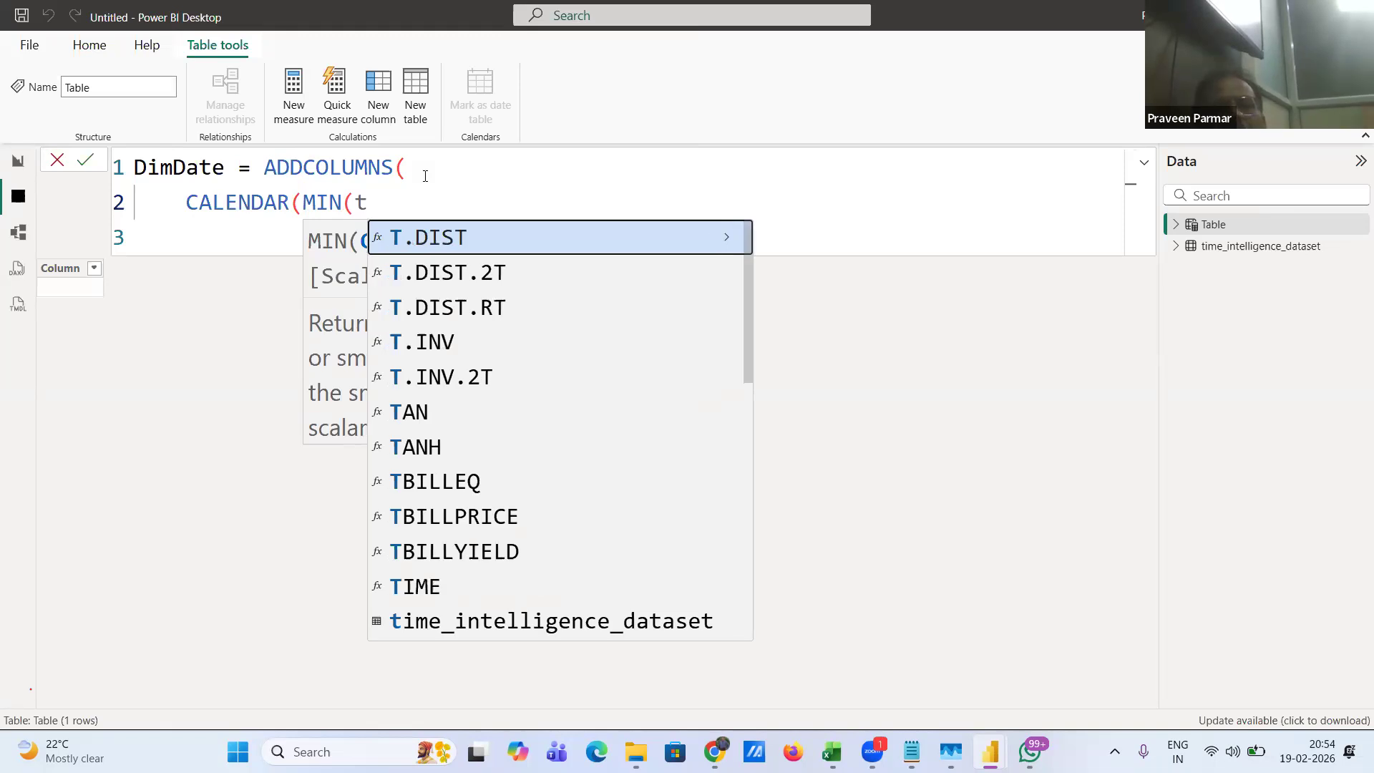
key(BackSpace)
text(date)
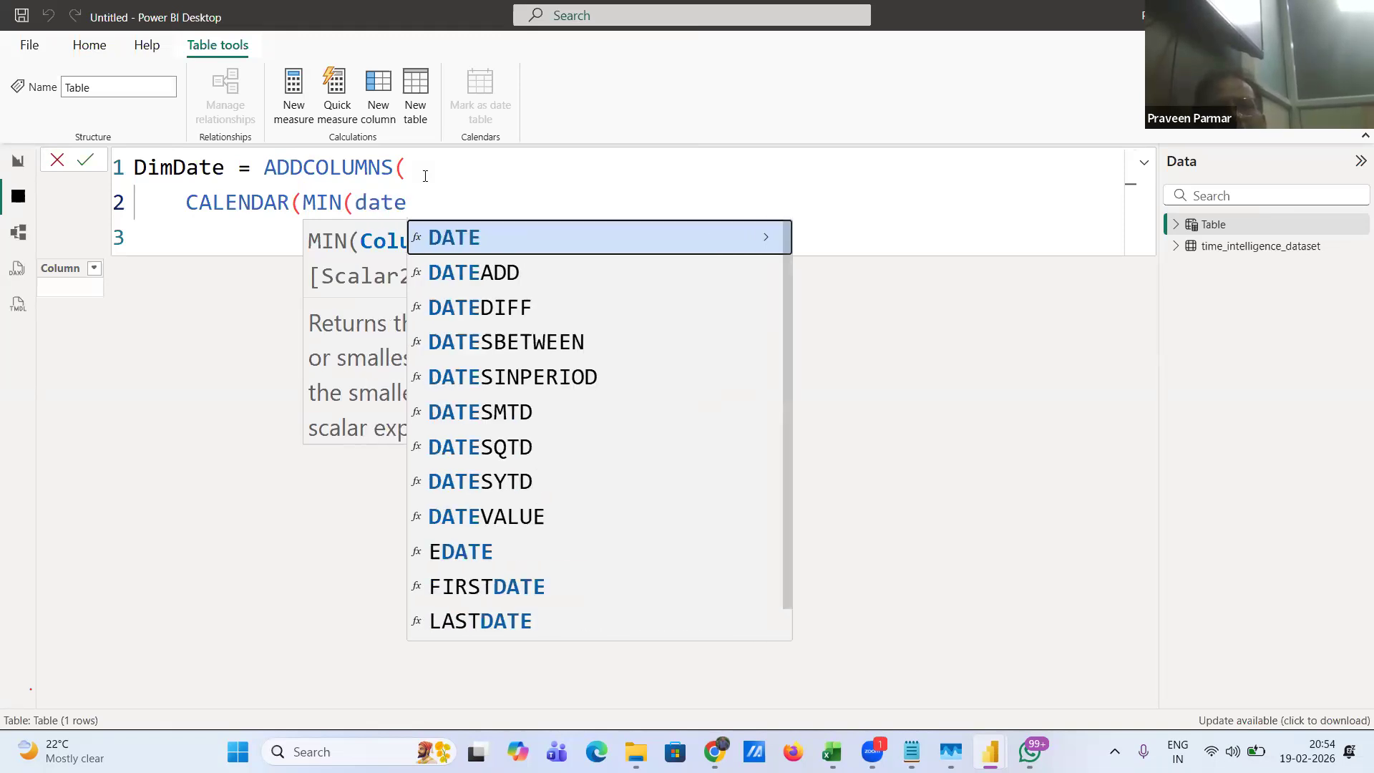
key(BackSpace)
key(BackSpace)
key(BackSpace)
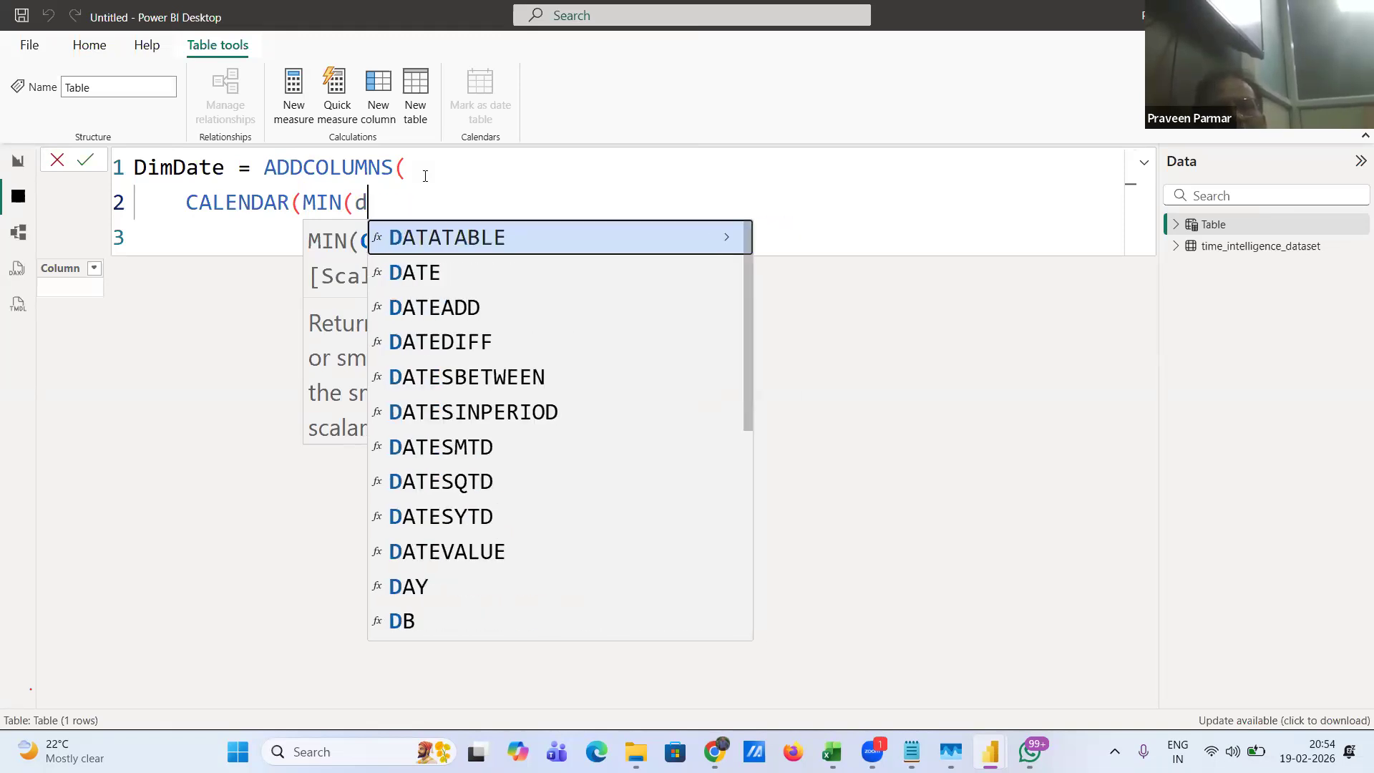
key(BackSpace)
- Give the MIN function the column time_intelligence_dataset[Date], followed by a comma
text(tei)
key(BackSpace)
key(BackSpace)
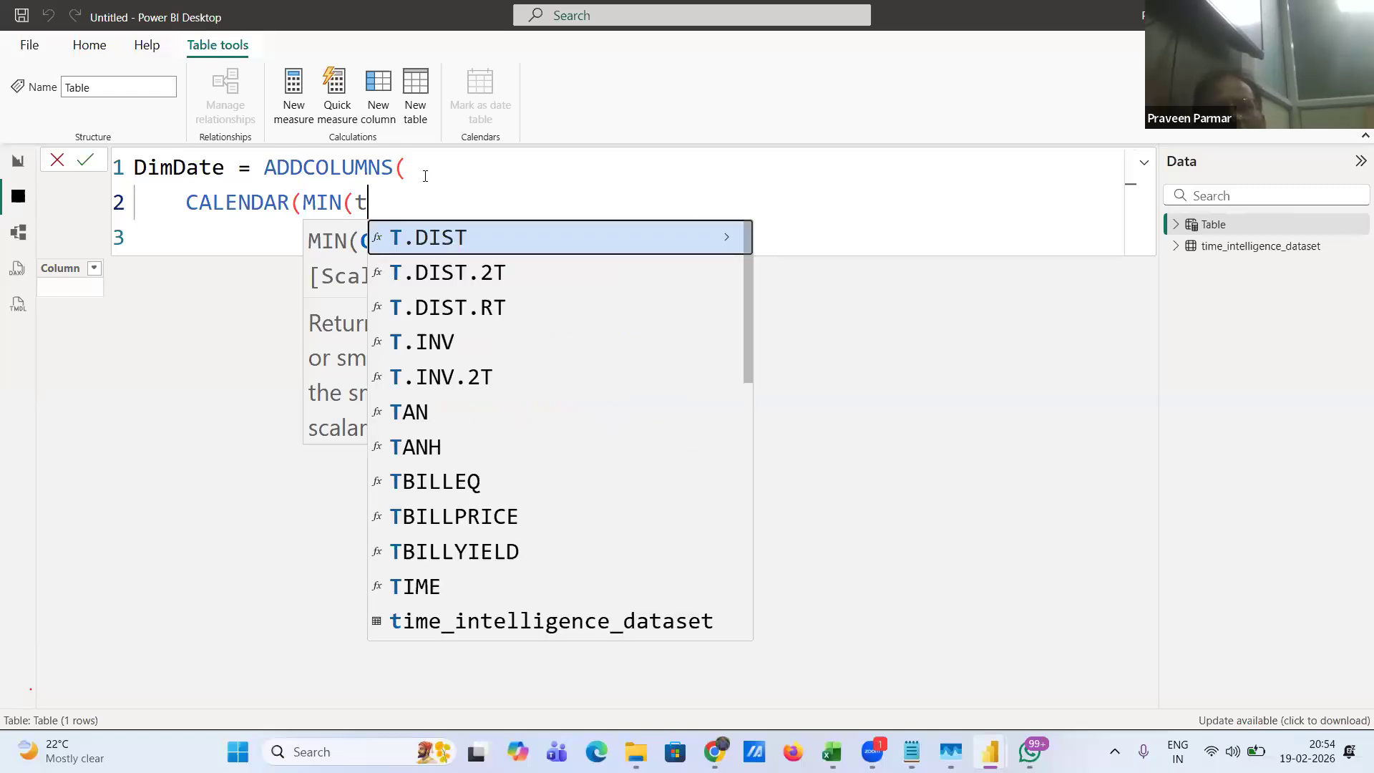
text(m)
key(BackSpace)
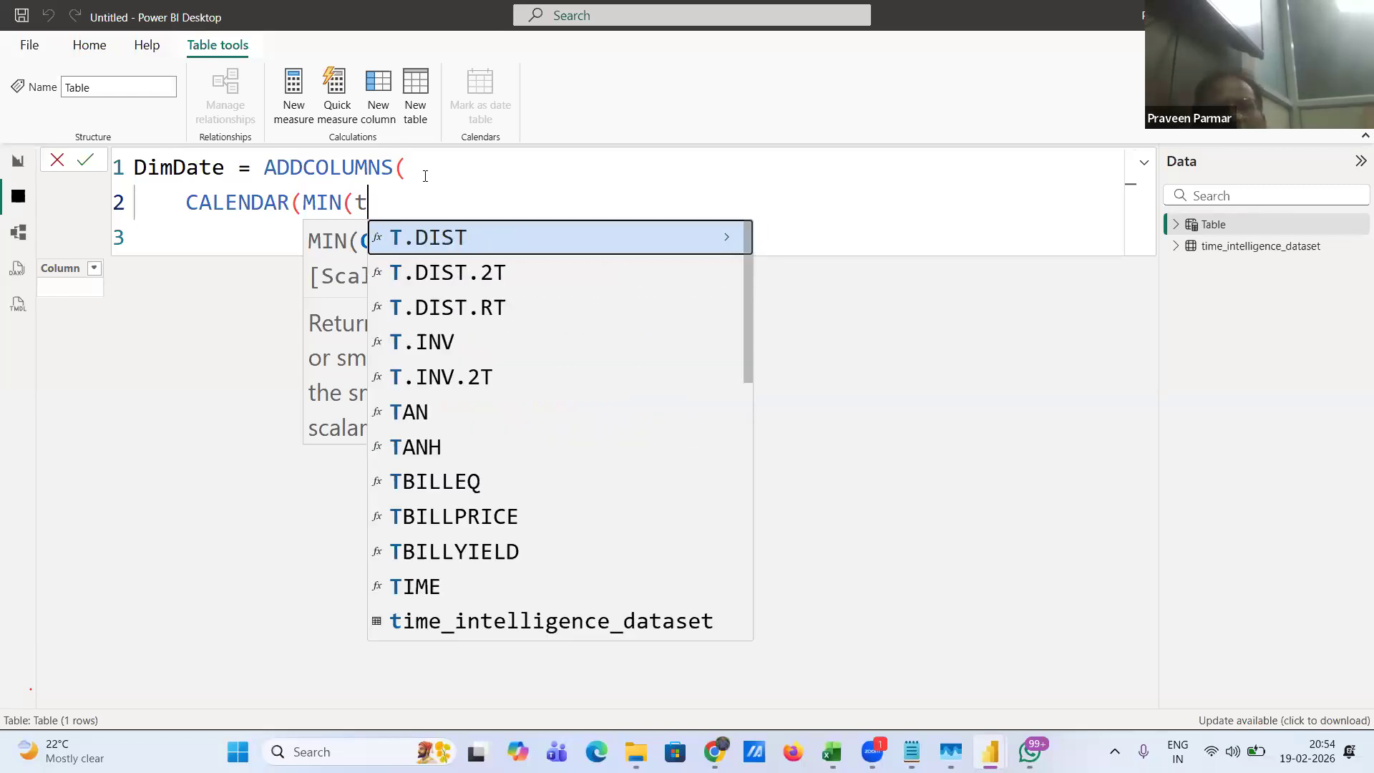
text(ime)
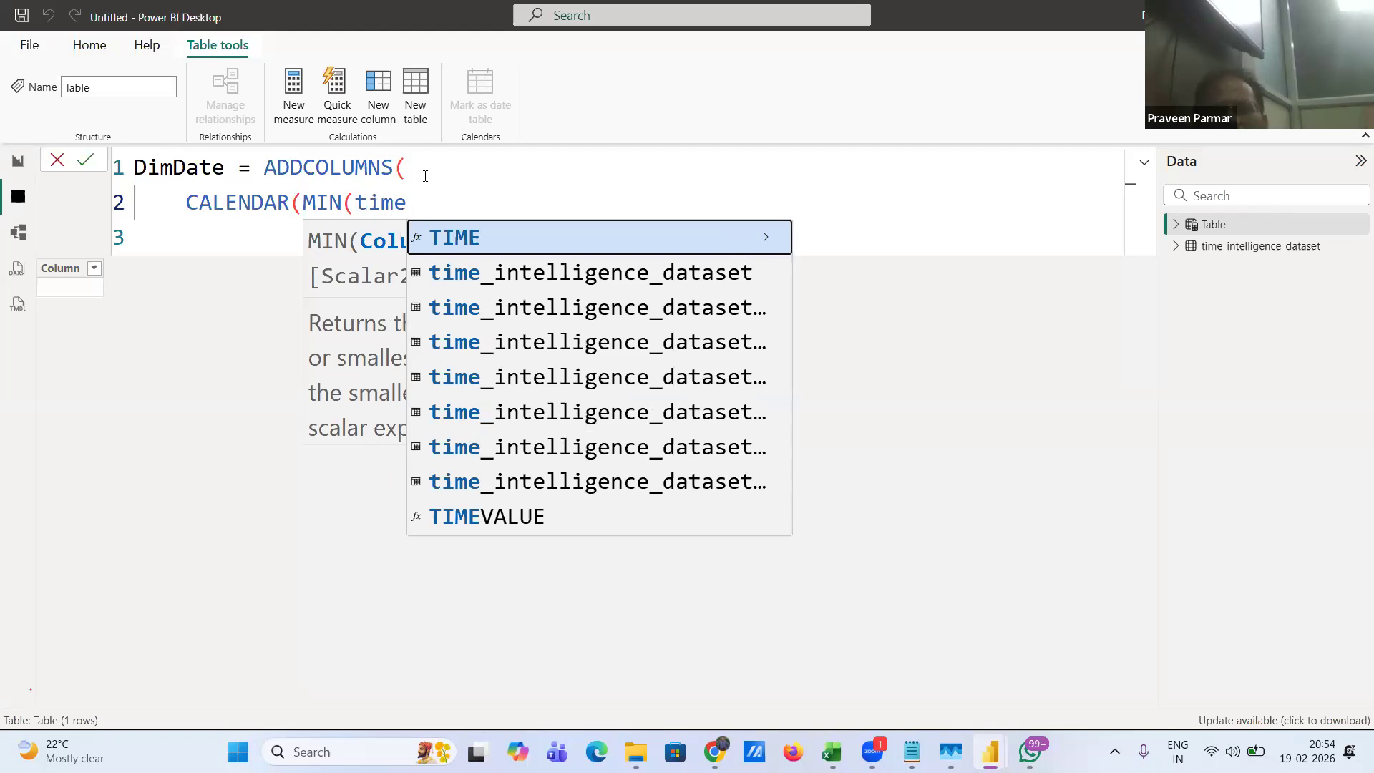
key(Down)
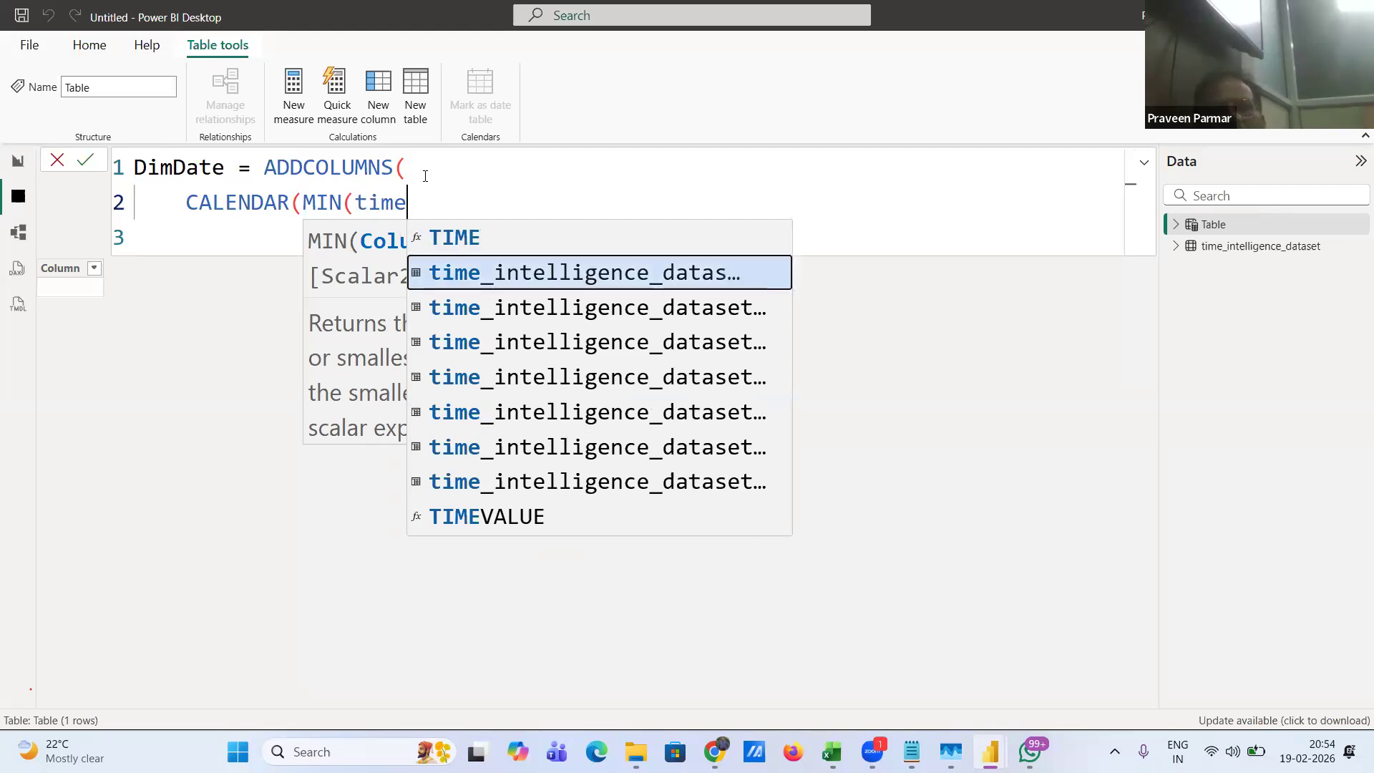
key(Tab)
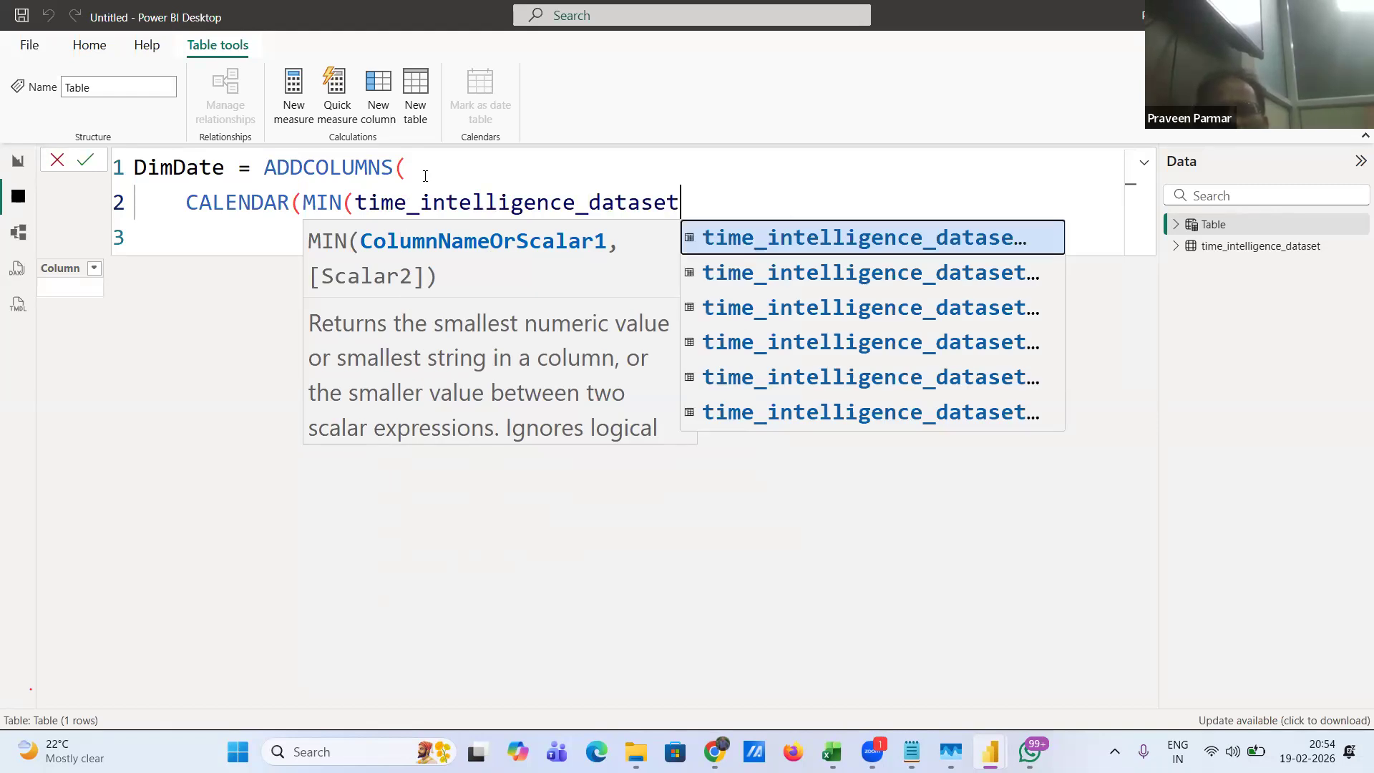
text([)
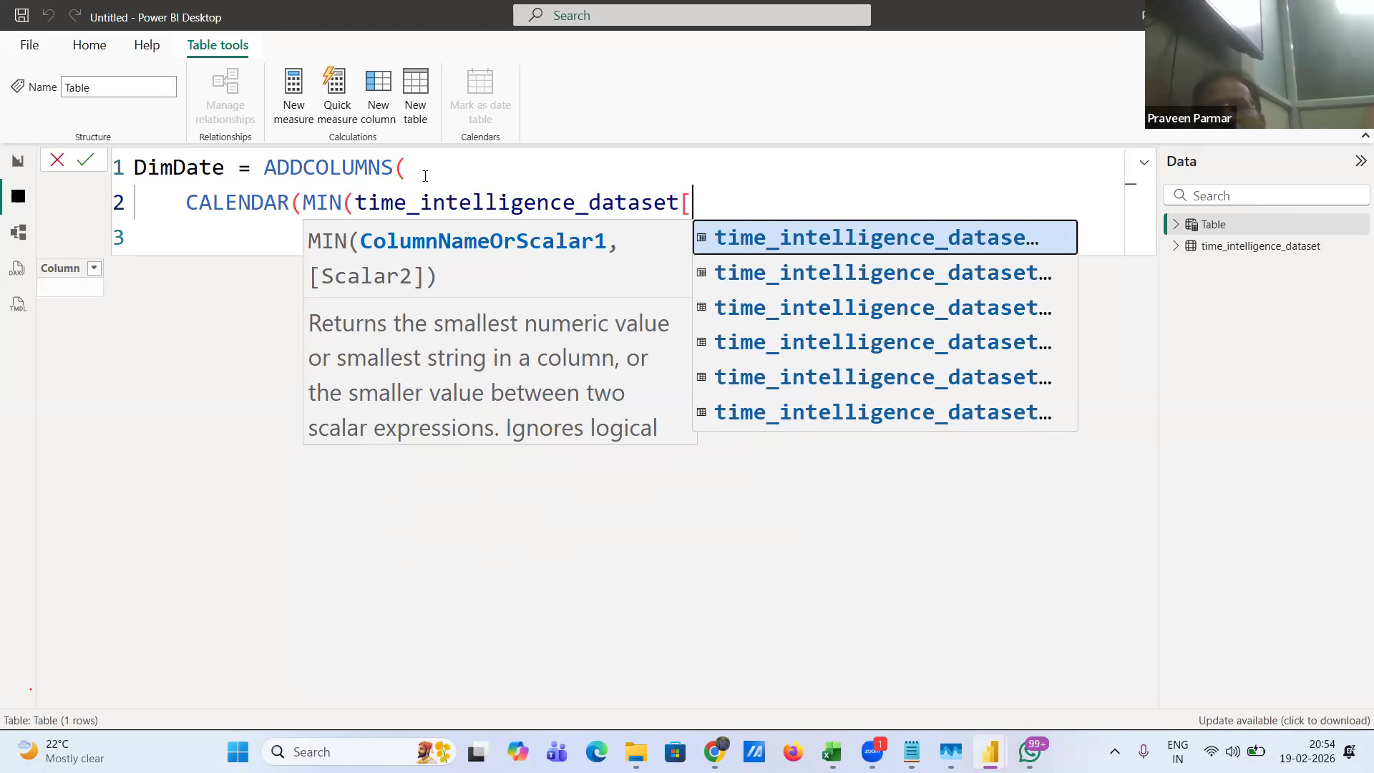
text(da)
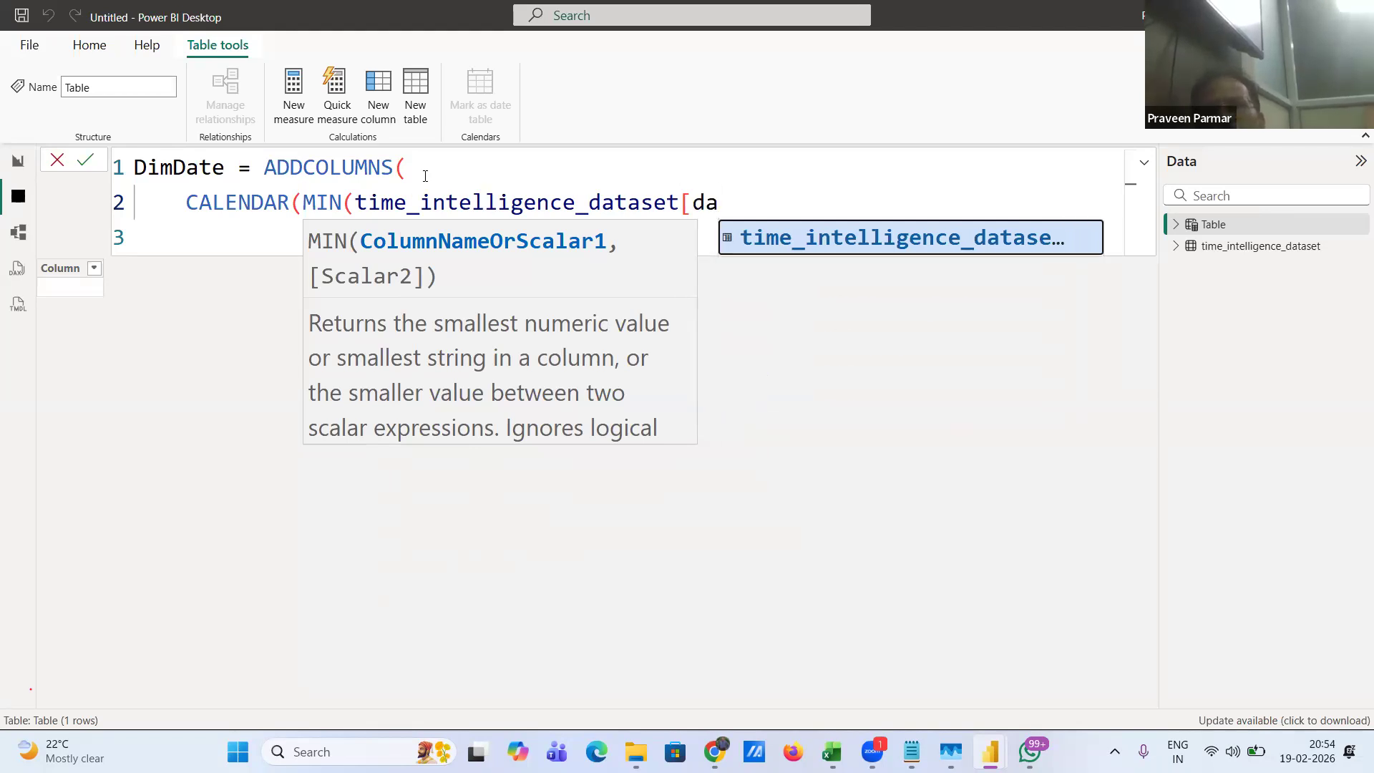
key(Tab)
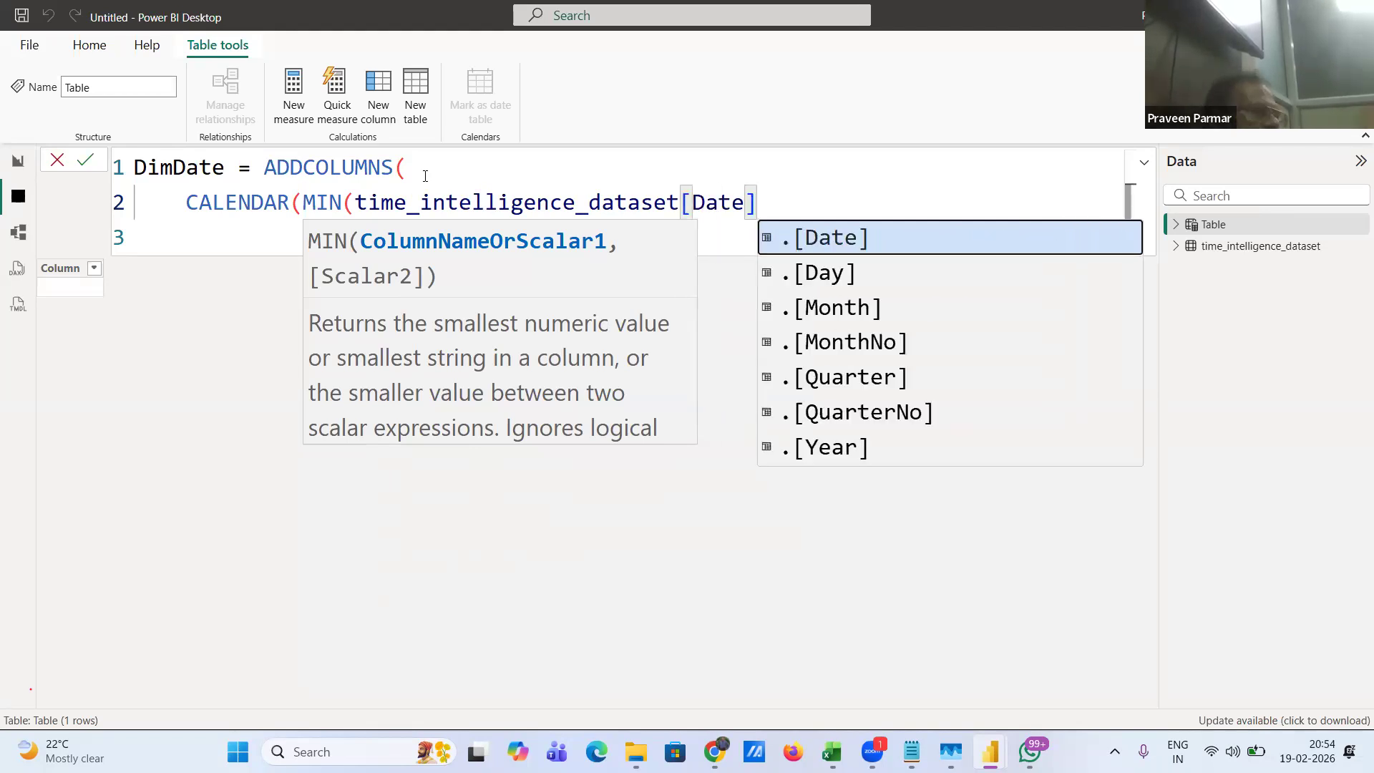
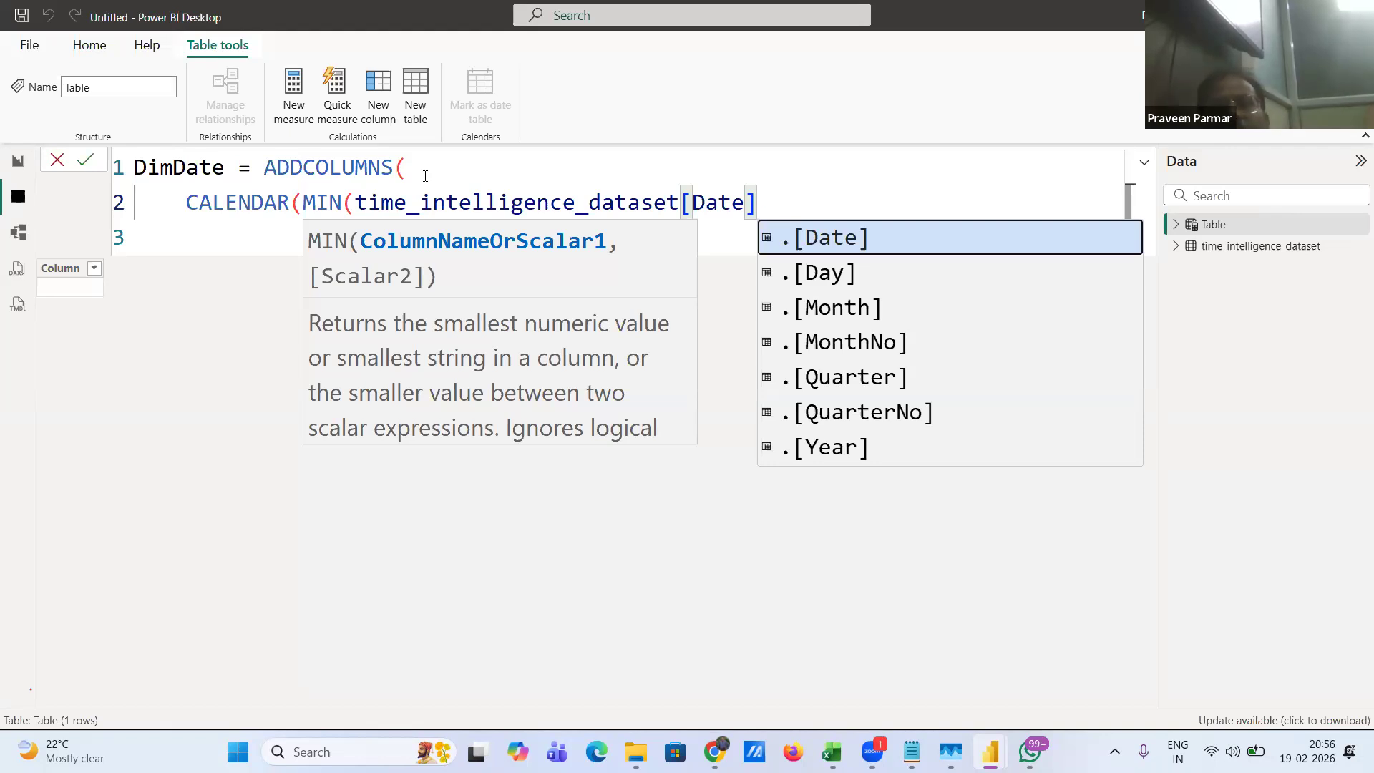
text(,)
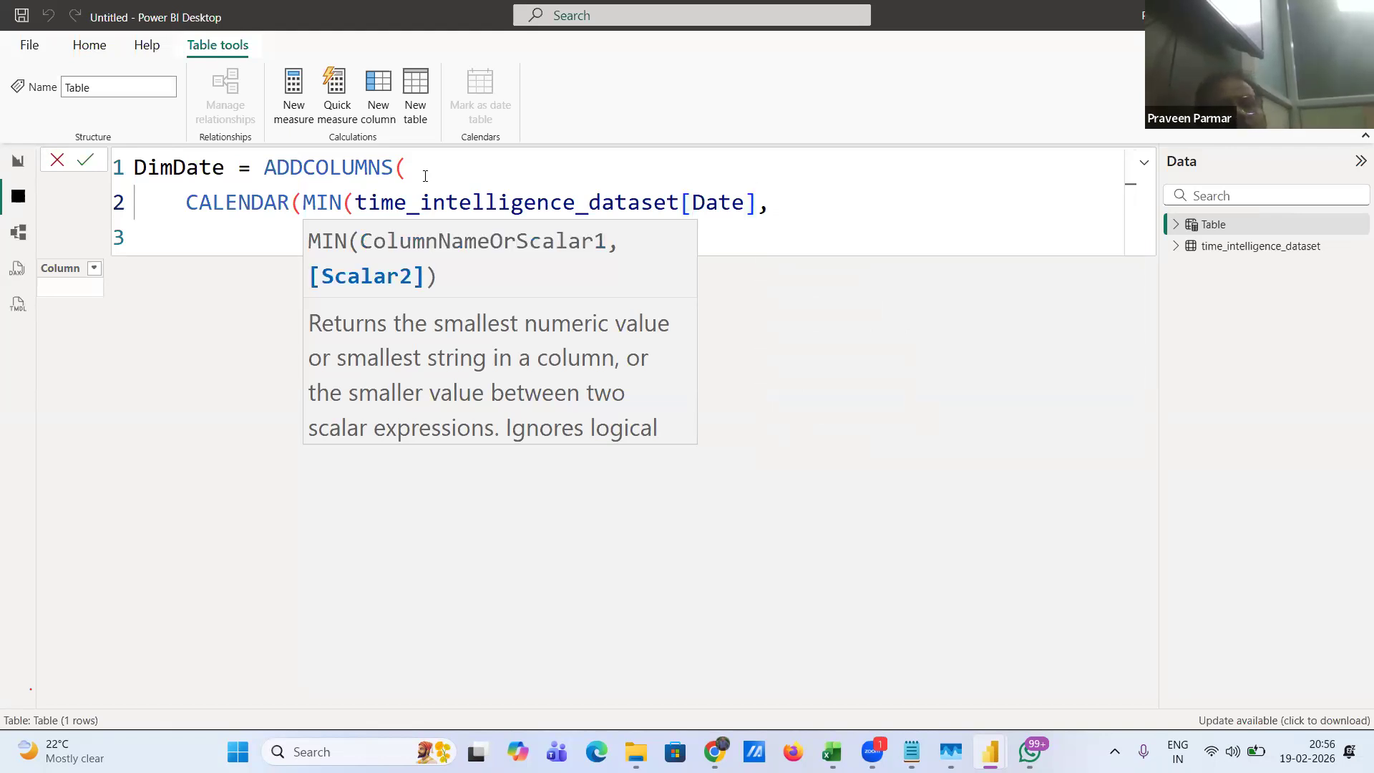
- On the third line of the DimDate formula, add MAX(time_intelligence_dataset[Date]) as the calendar's end date
key(shift+Return)
text(ma)
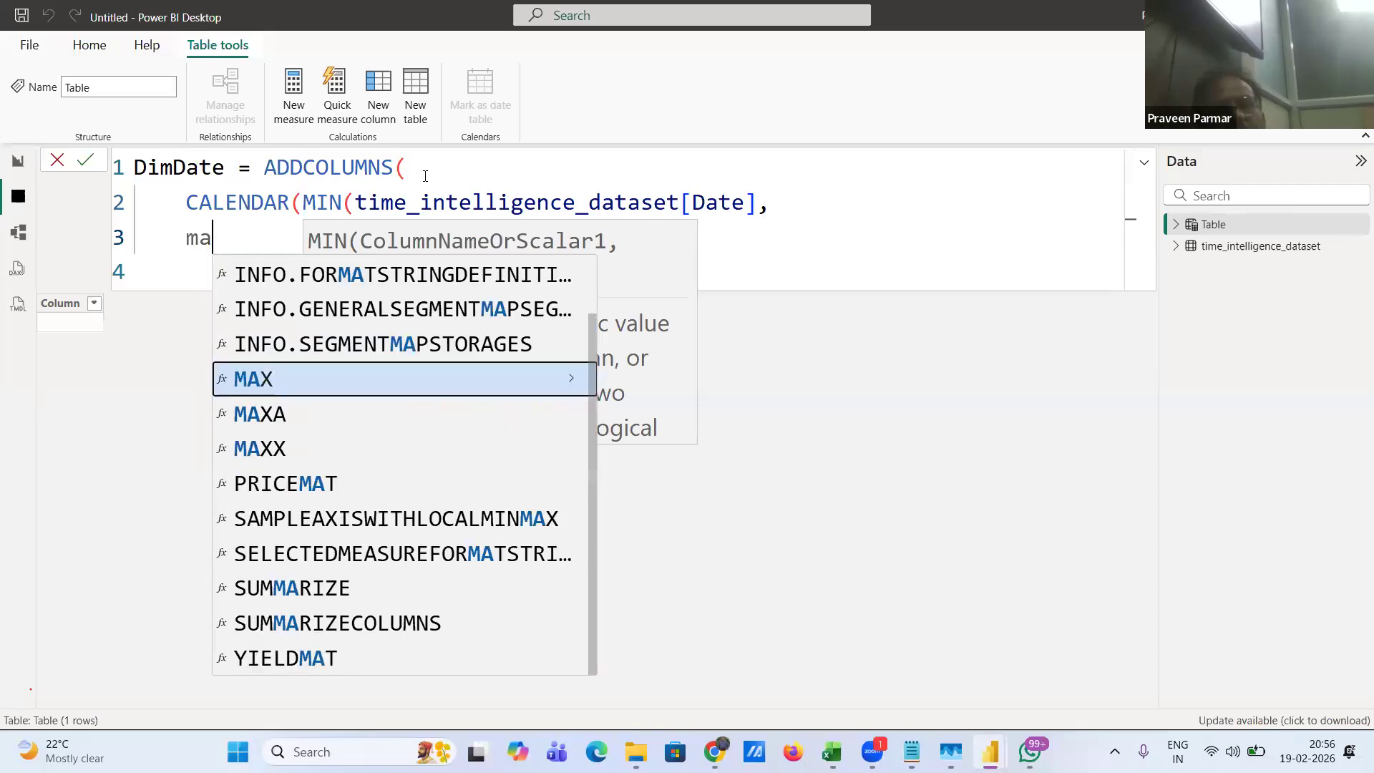
text(x)
key(Tab)
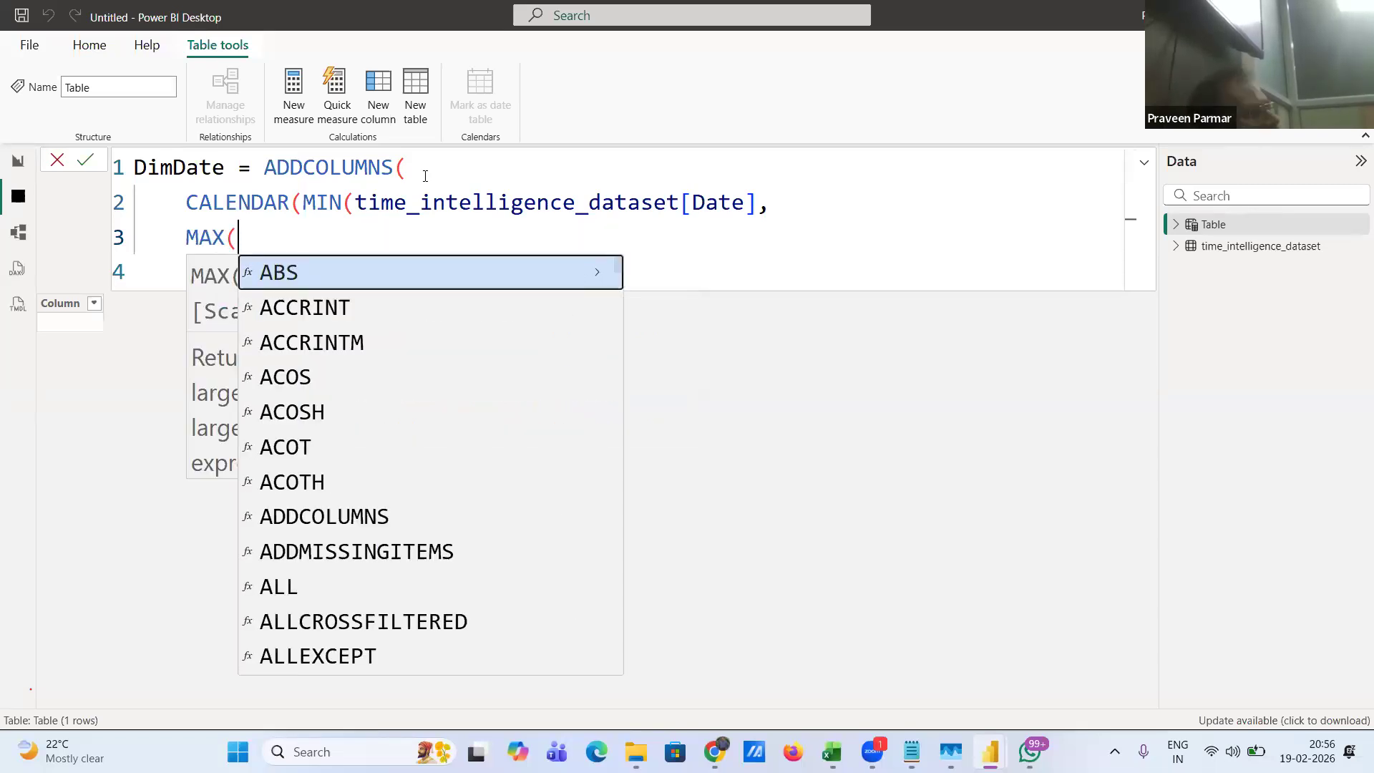
text(ti)
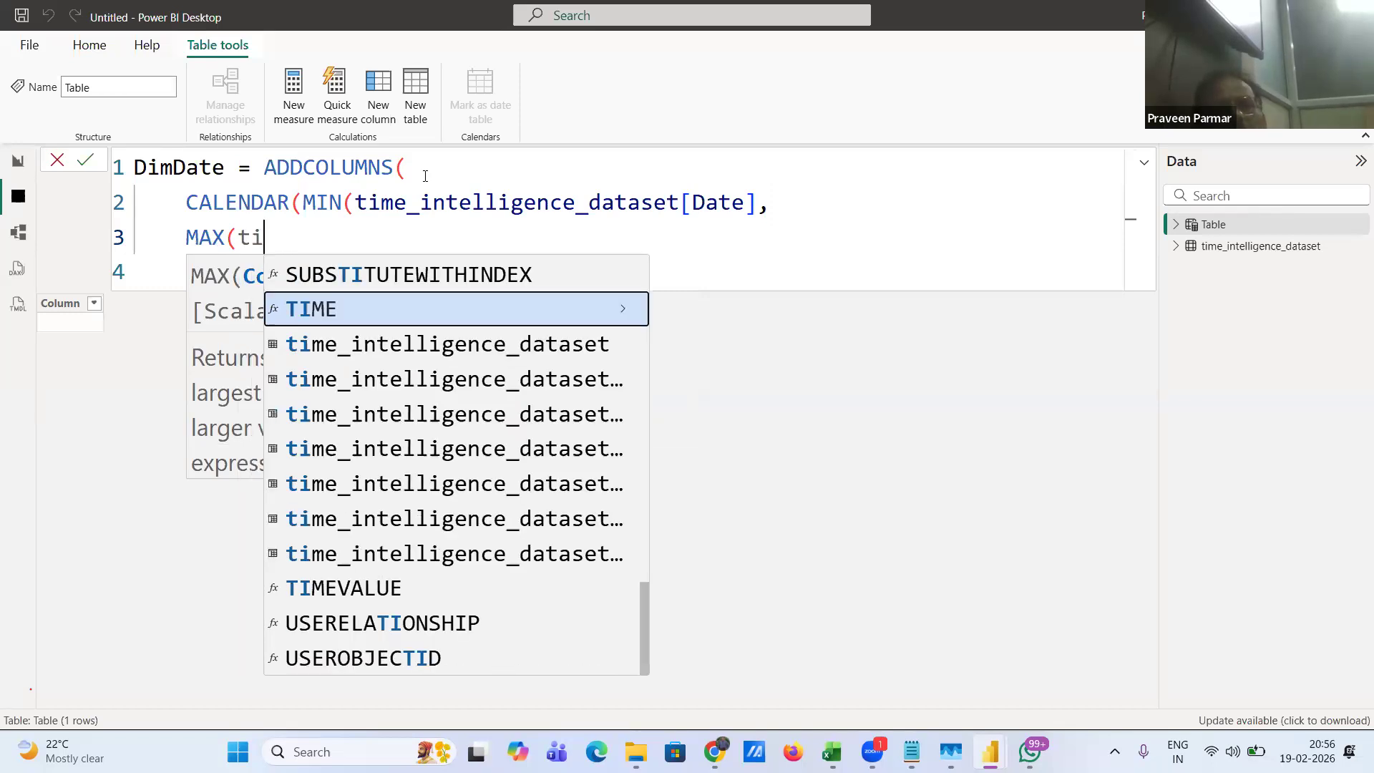
text(m)
key(Down)
key(Down)
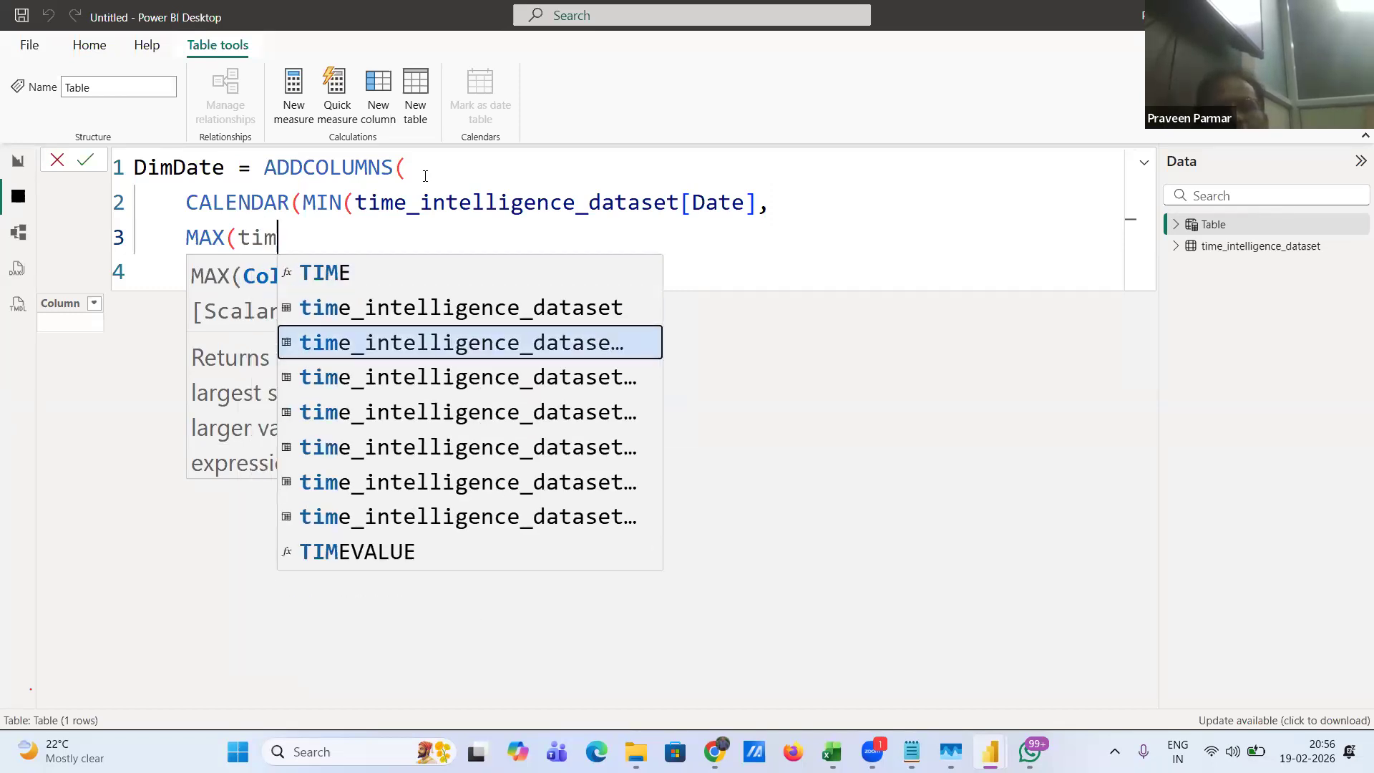
key(Tab)
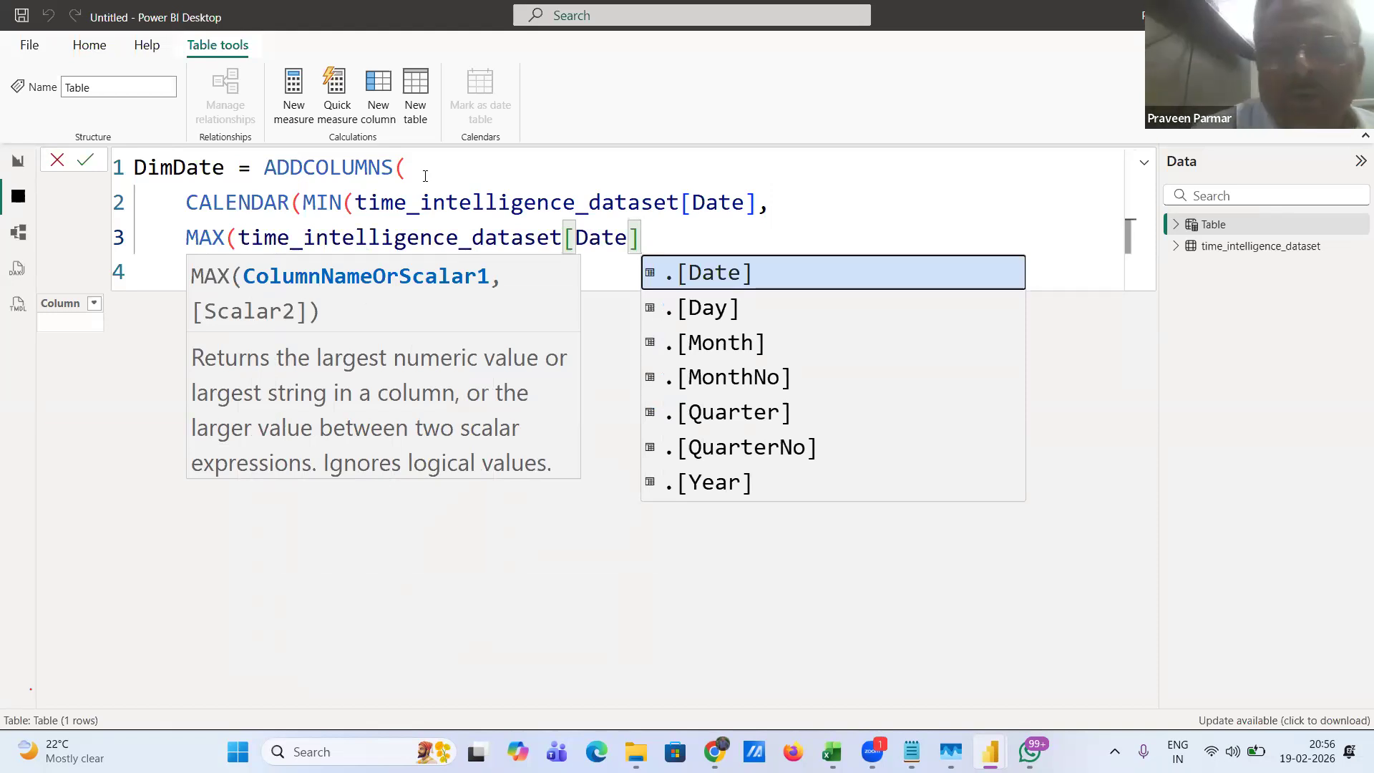
text())
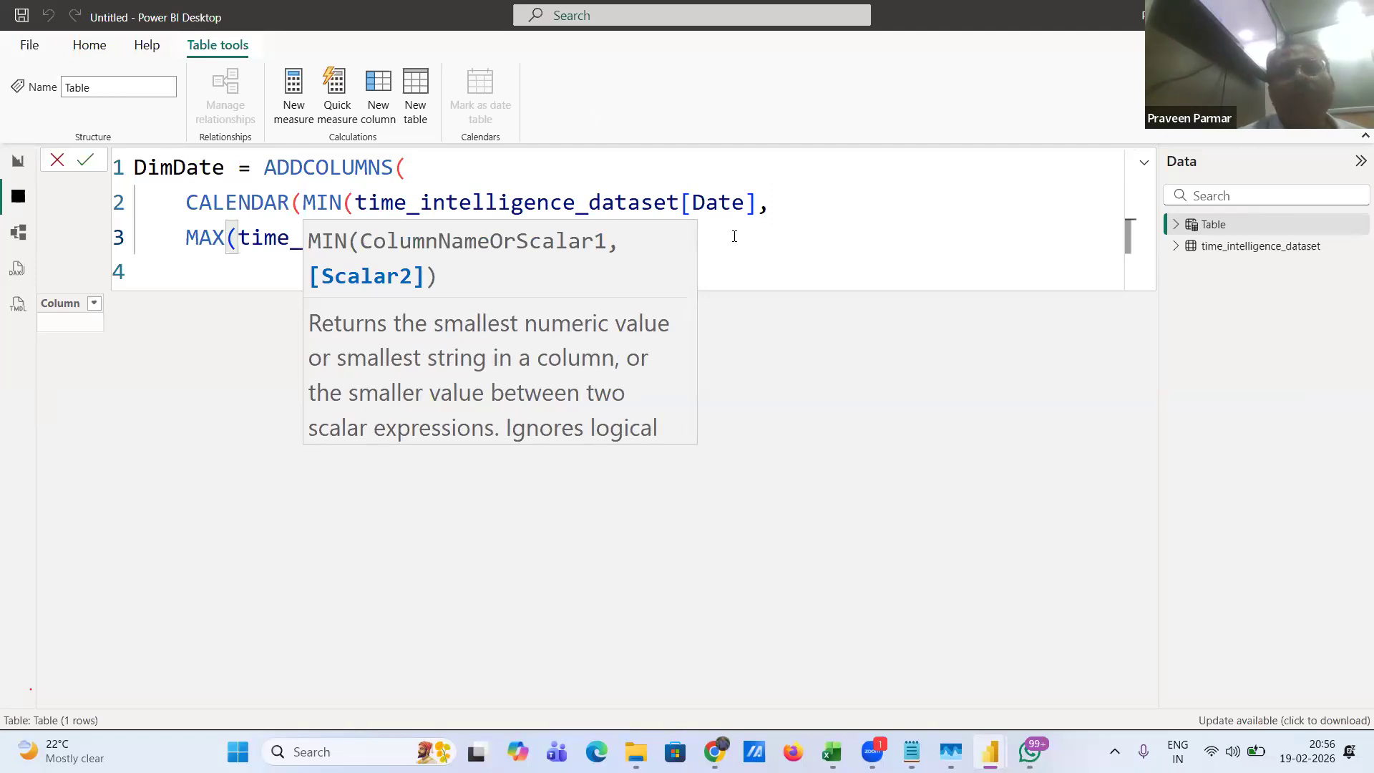
- Add a comma after the MAX expression and insert a new line below it
click(237, 242)
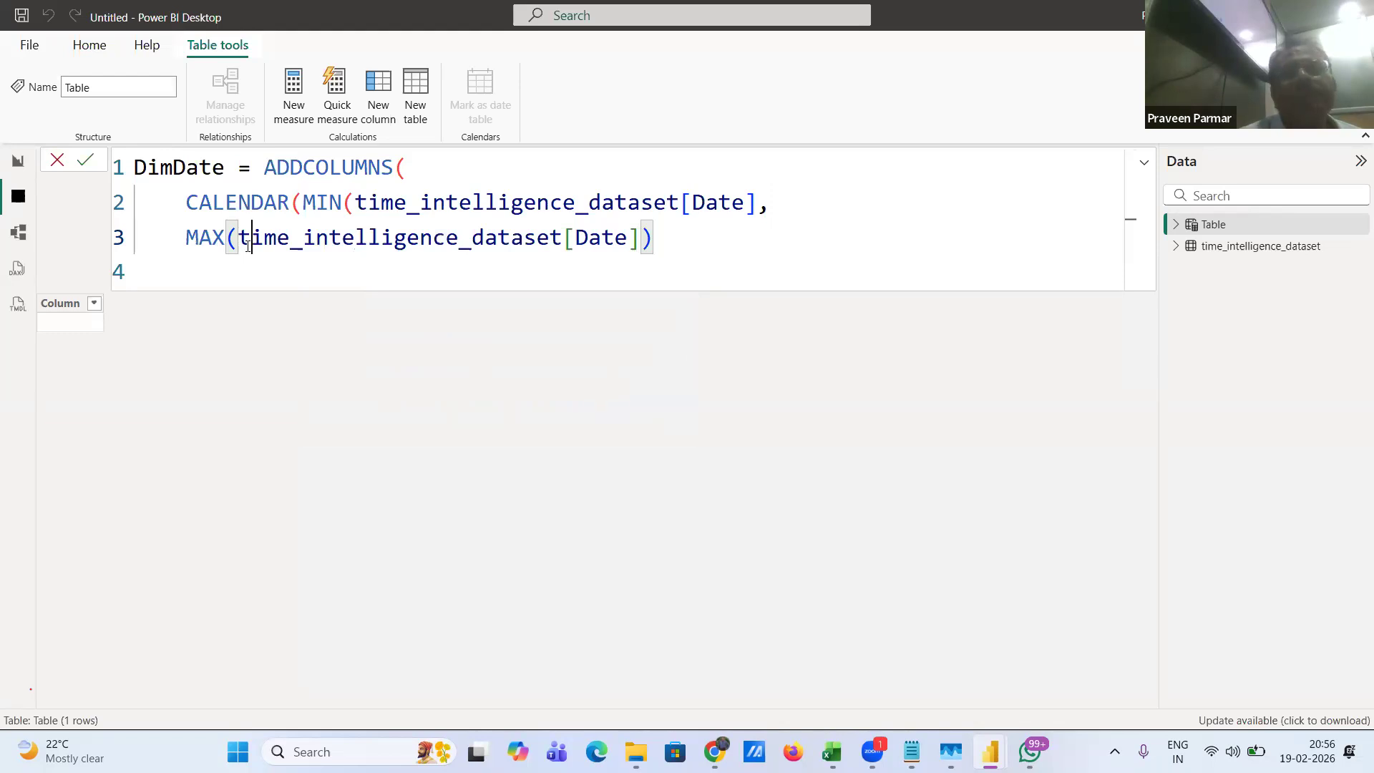
click(666, 242)
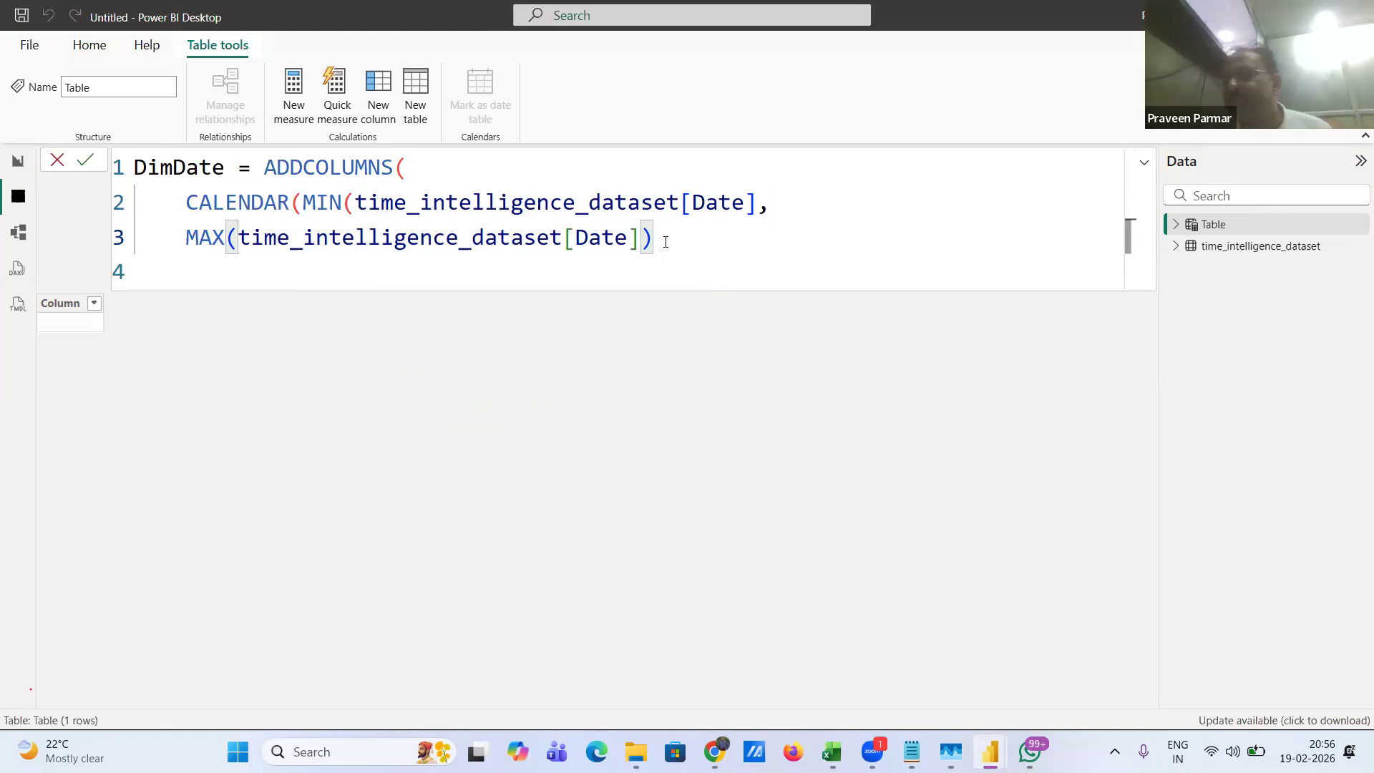
text(,)
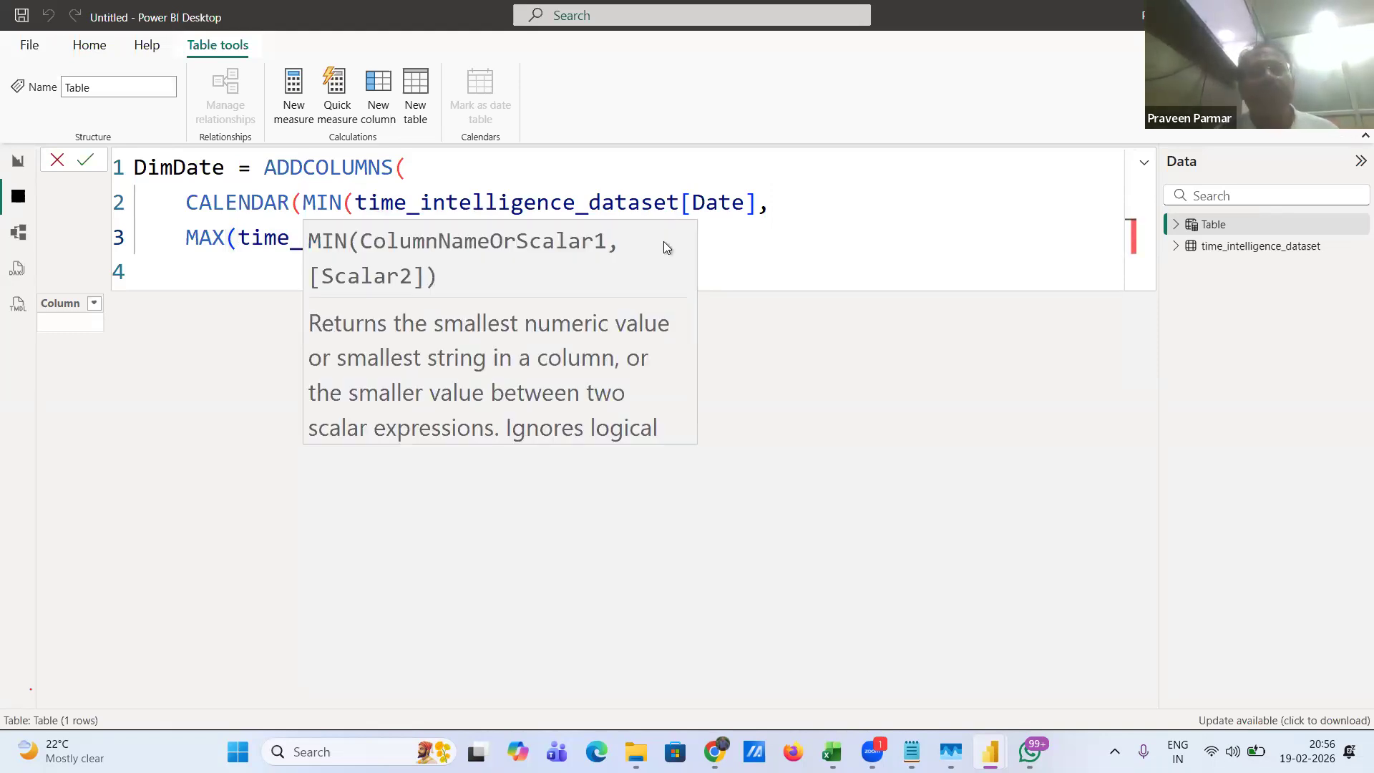
key(Return)
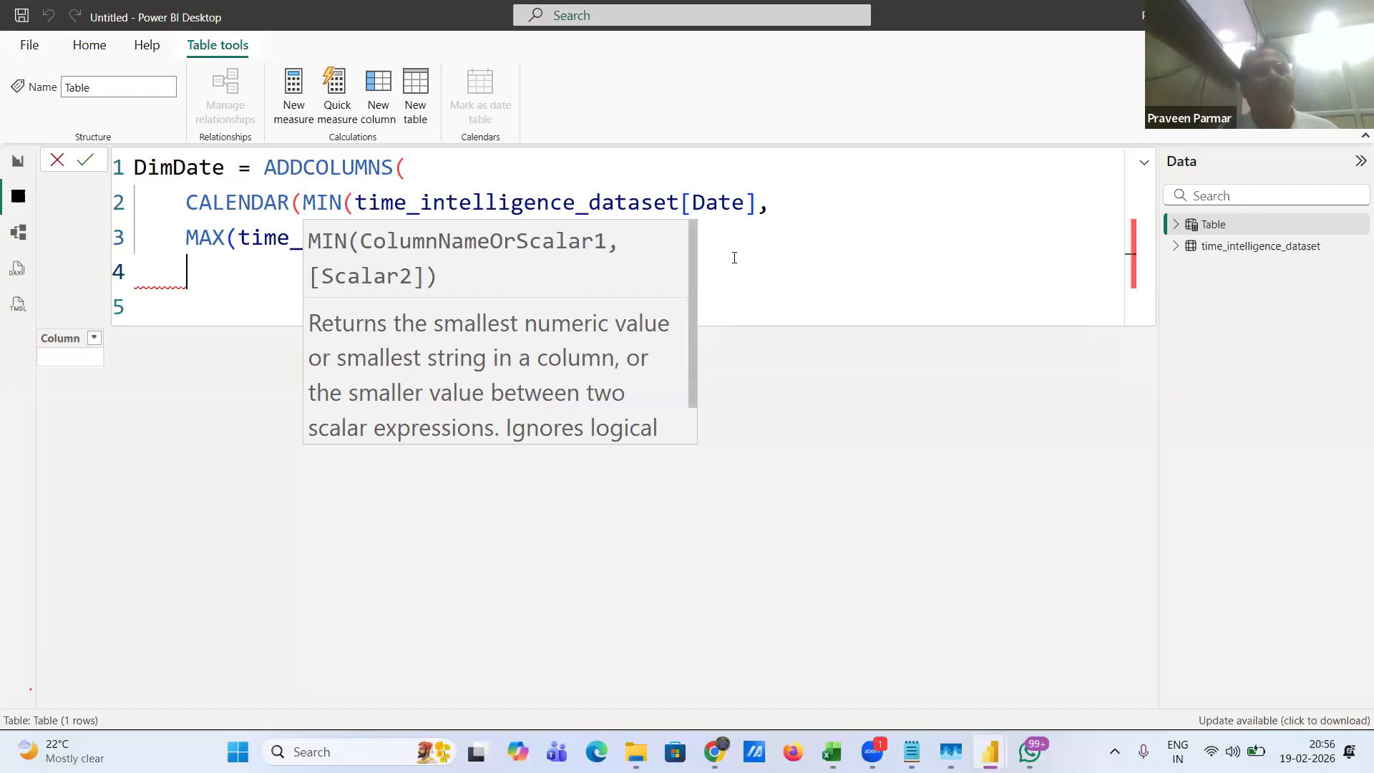
double_click(255, 262)
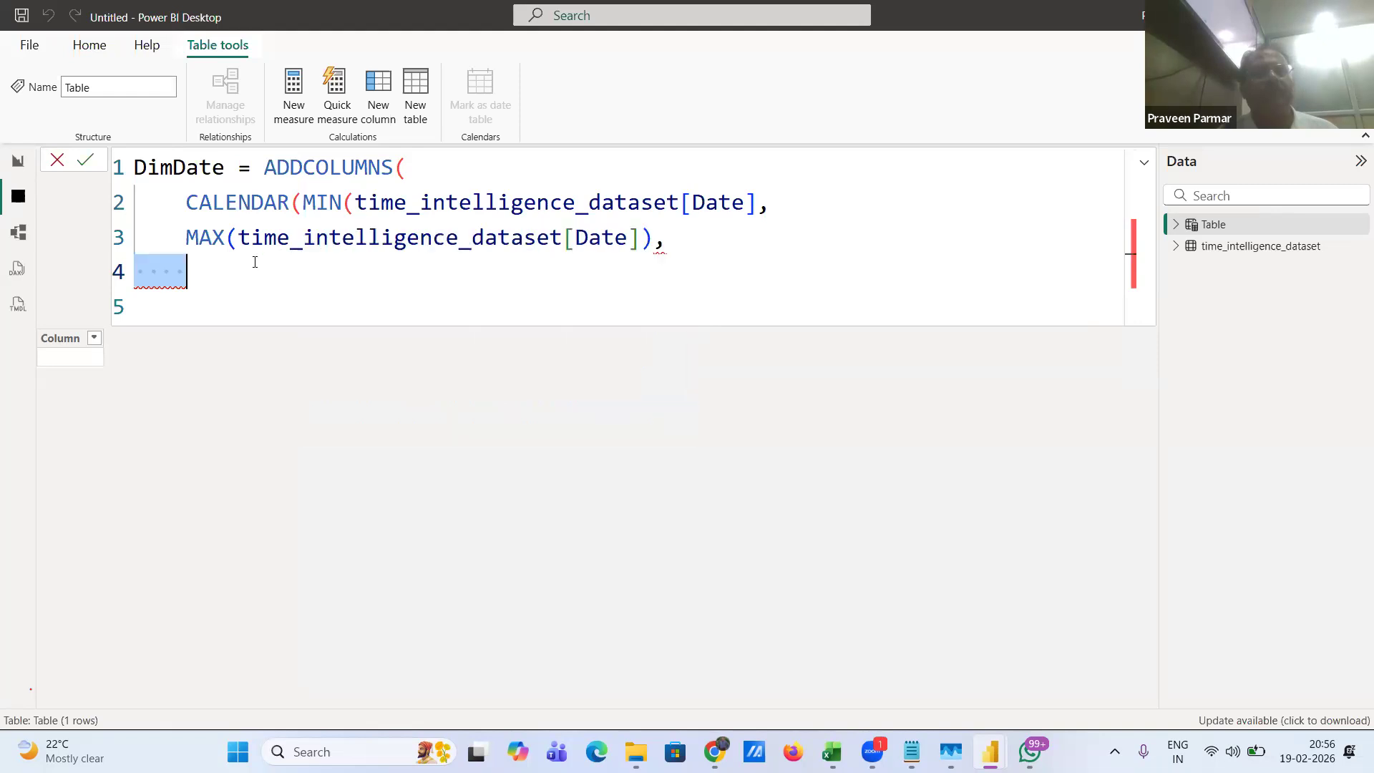
click(681, 244)
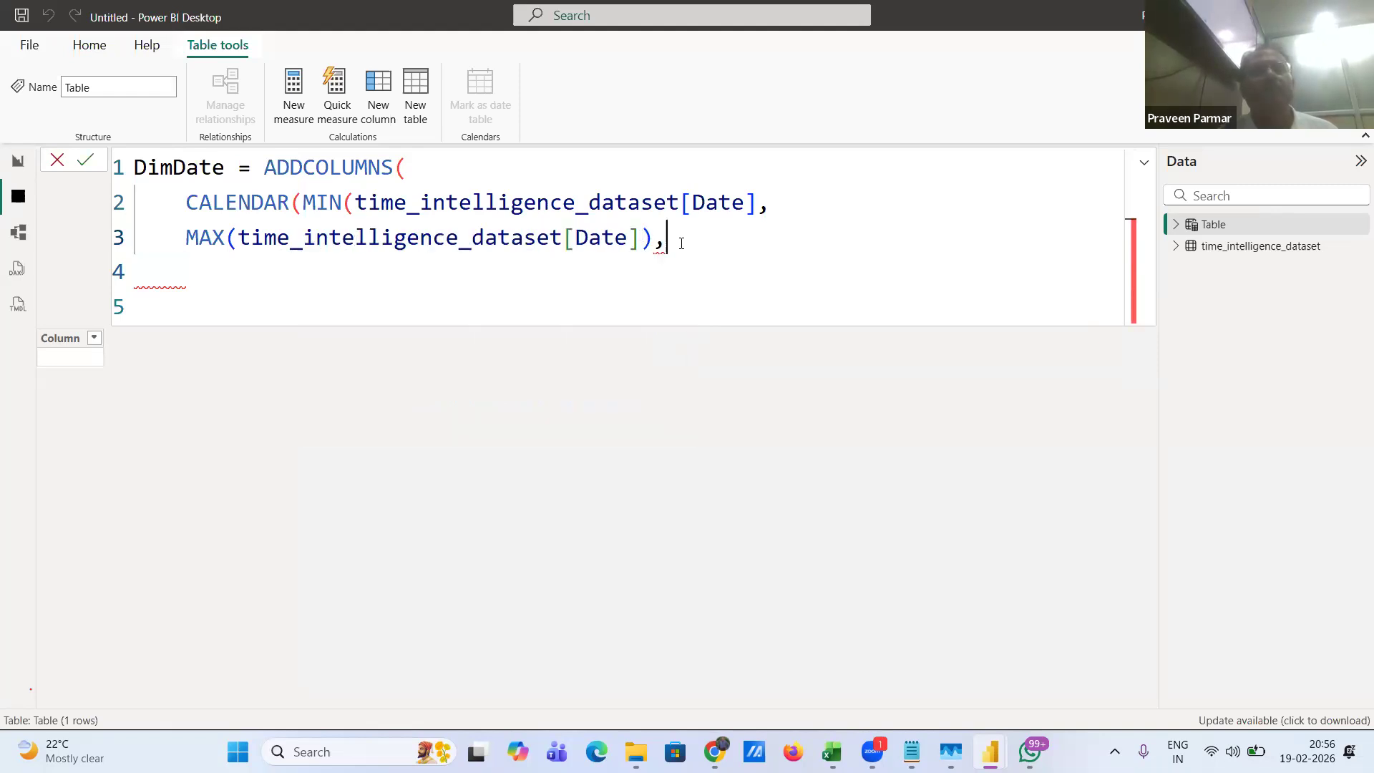
- Add the missing closing parentheses of the MIN function and of CALENDAR, keeping the comma after the MAX line
click(758, 202)
text())
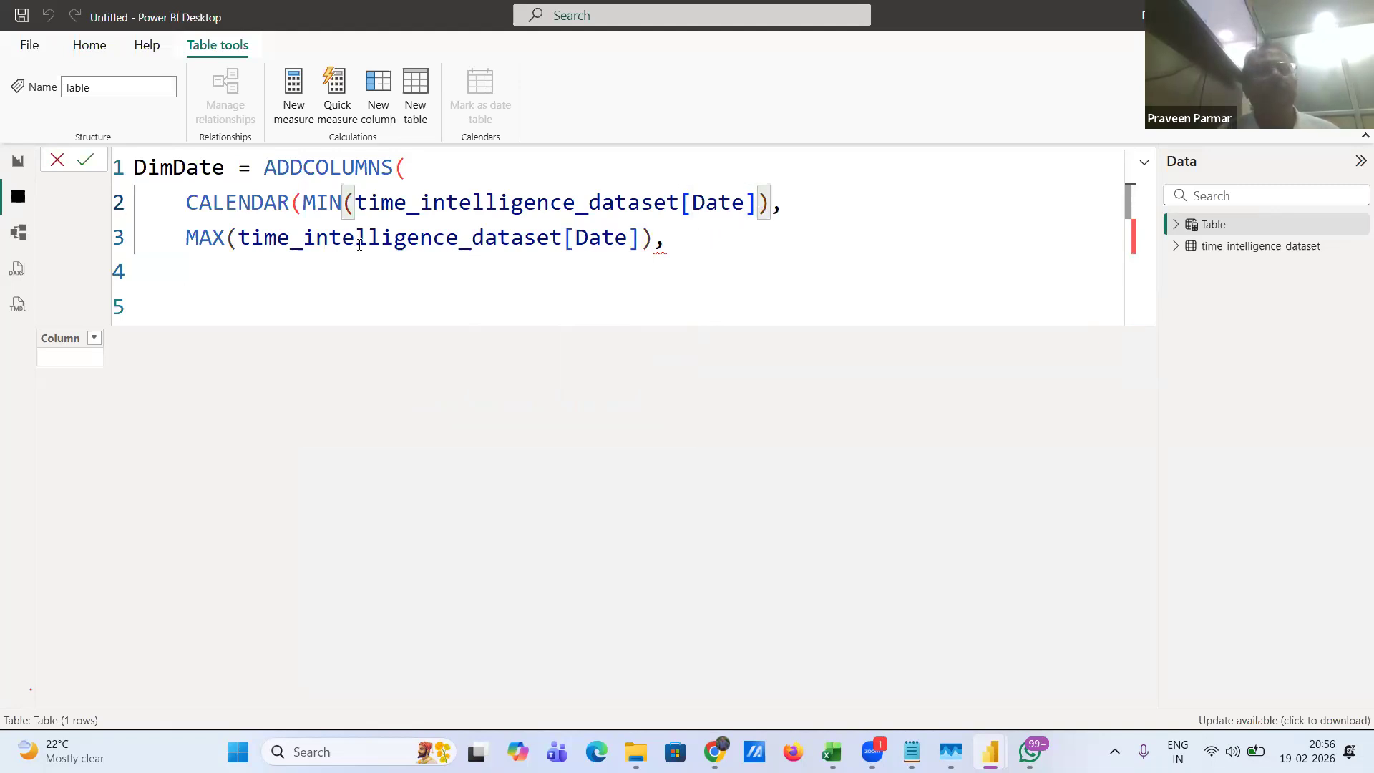
click(659, 241)
key(BackSpace)
text(,)
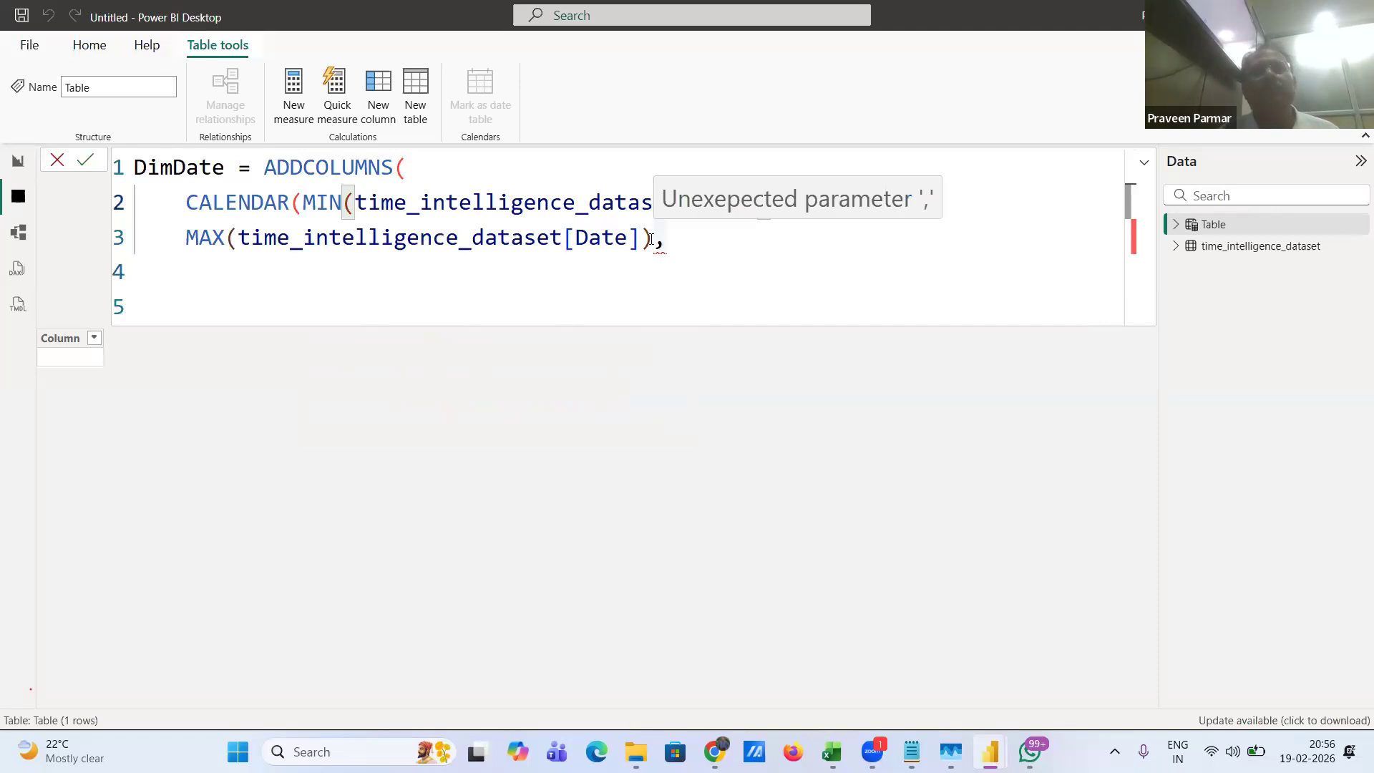
click(651, 240)
text())
click(697, 241)
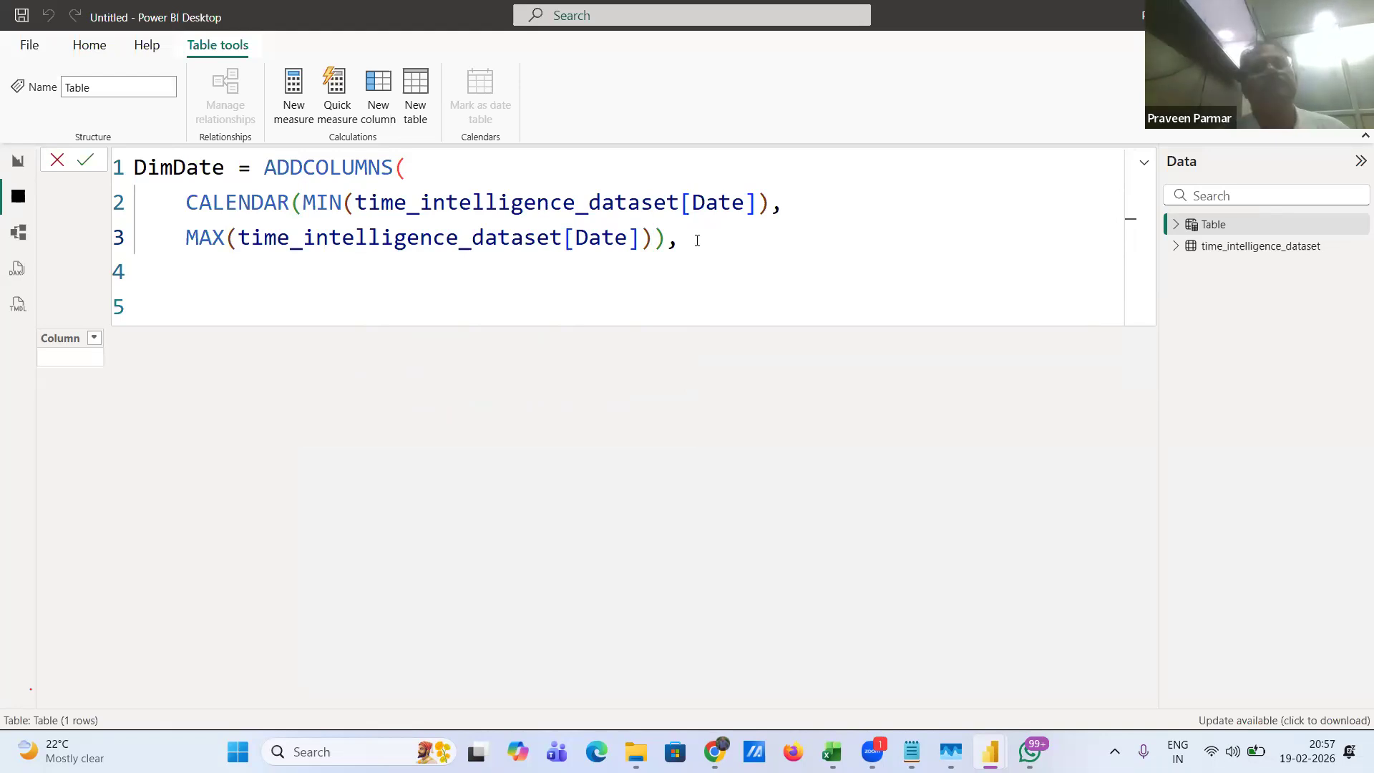
- On the fourth line of the DimDate formula, add a "Year" column with a YEAR function opened as its expression
key(Return)
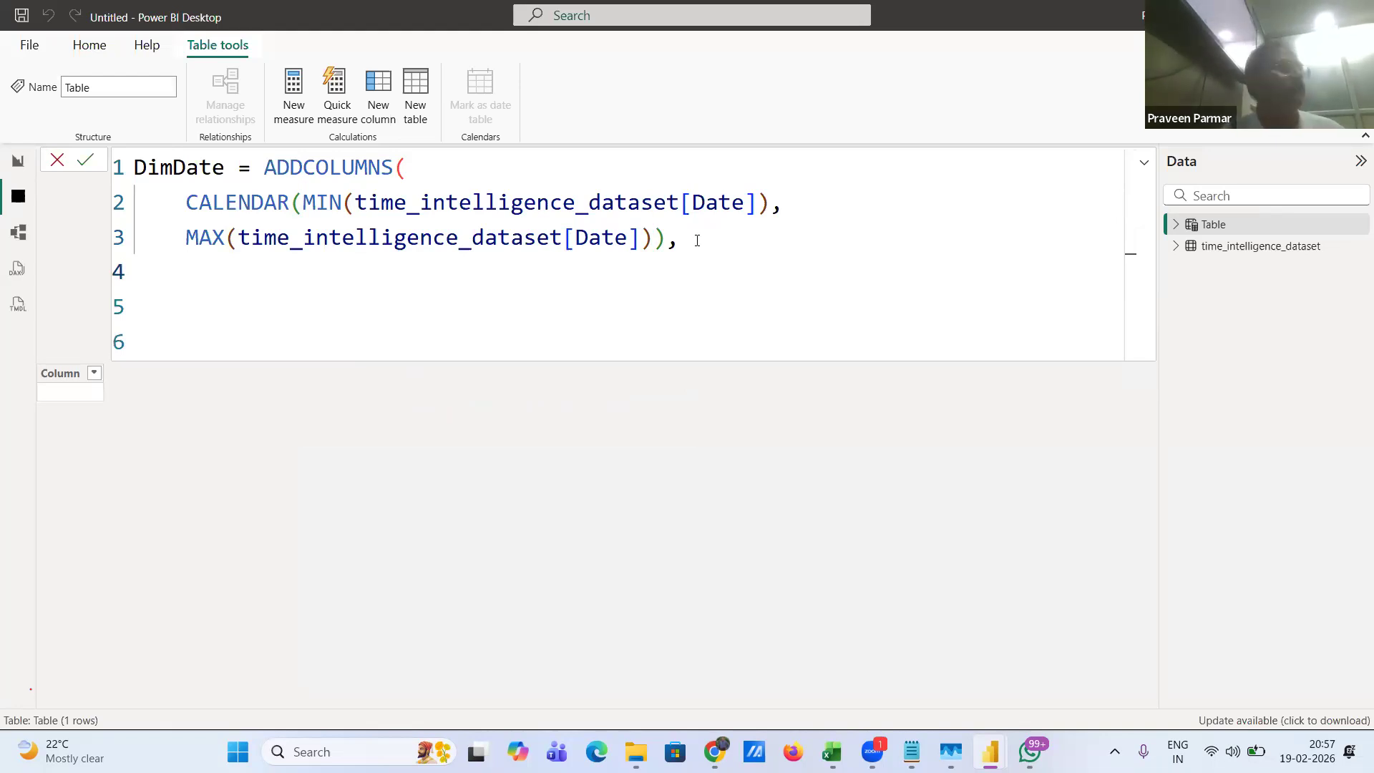
text(")
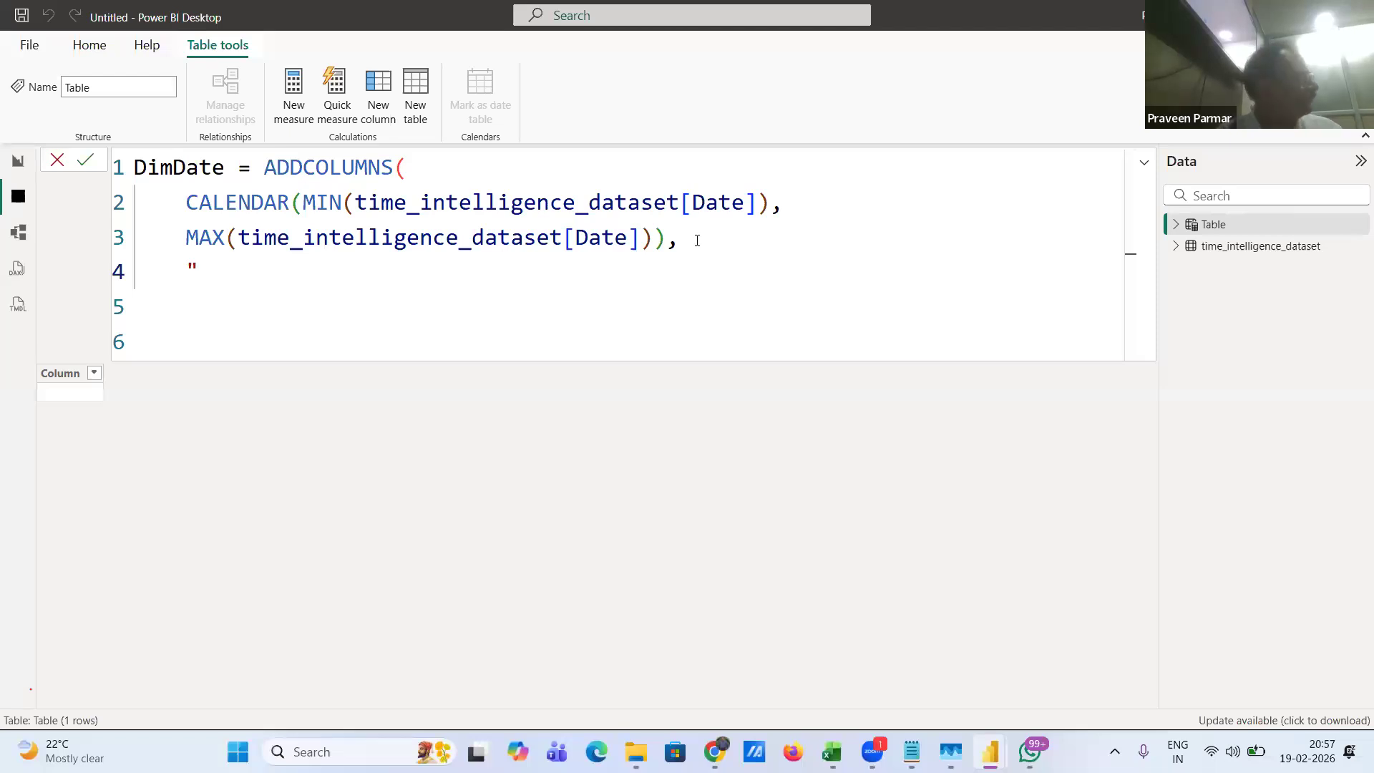
text(Y)
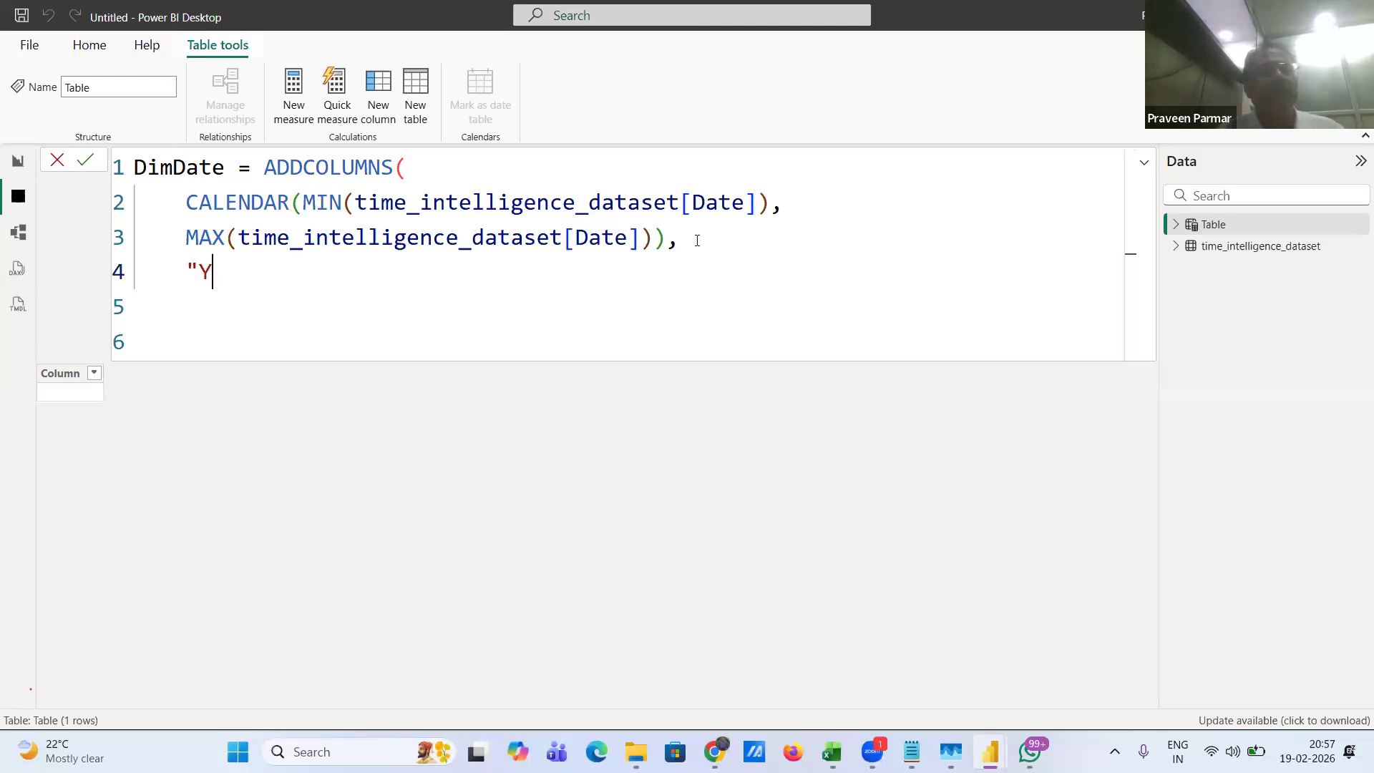
text(ear")
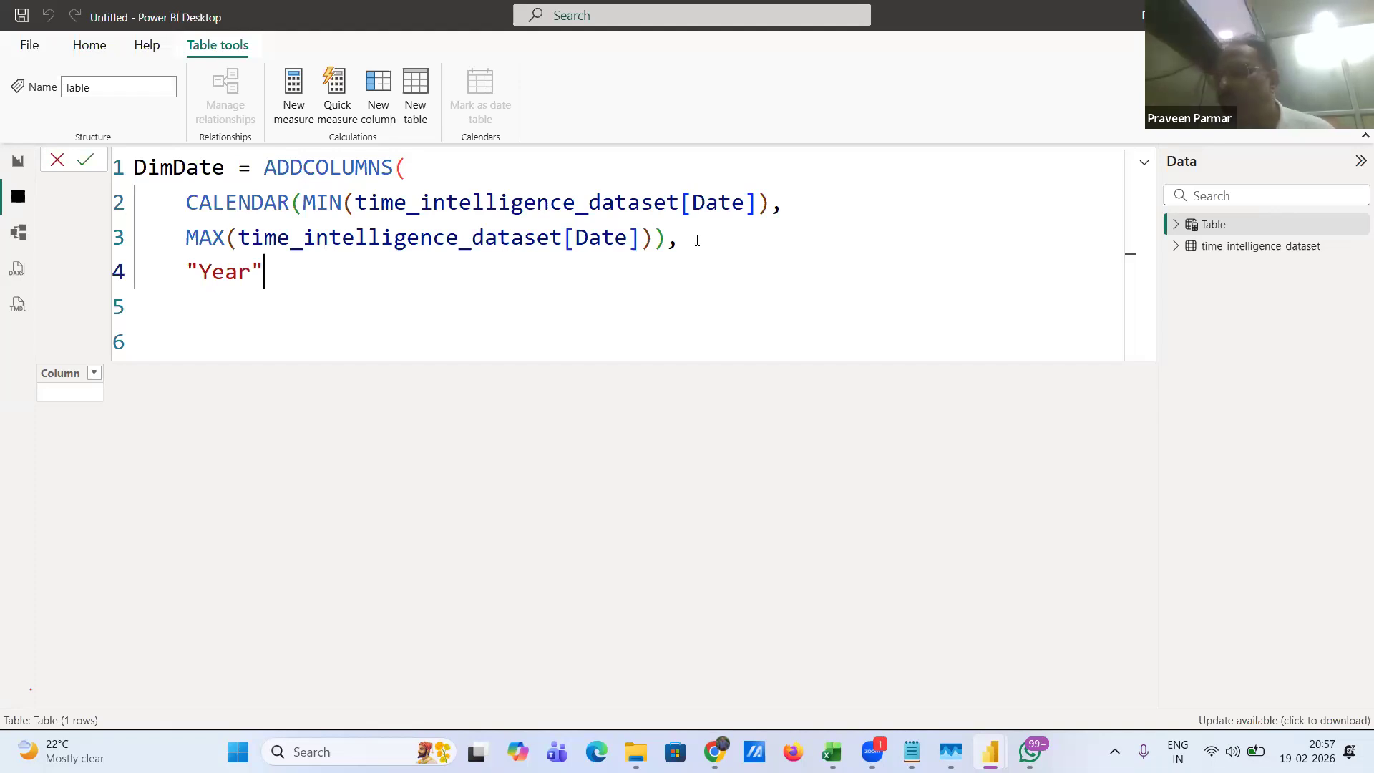
text(,)
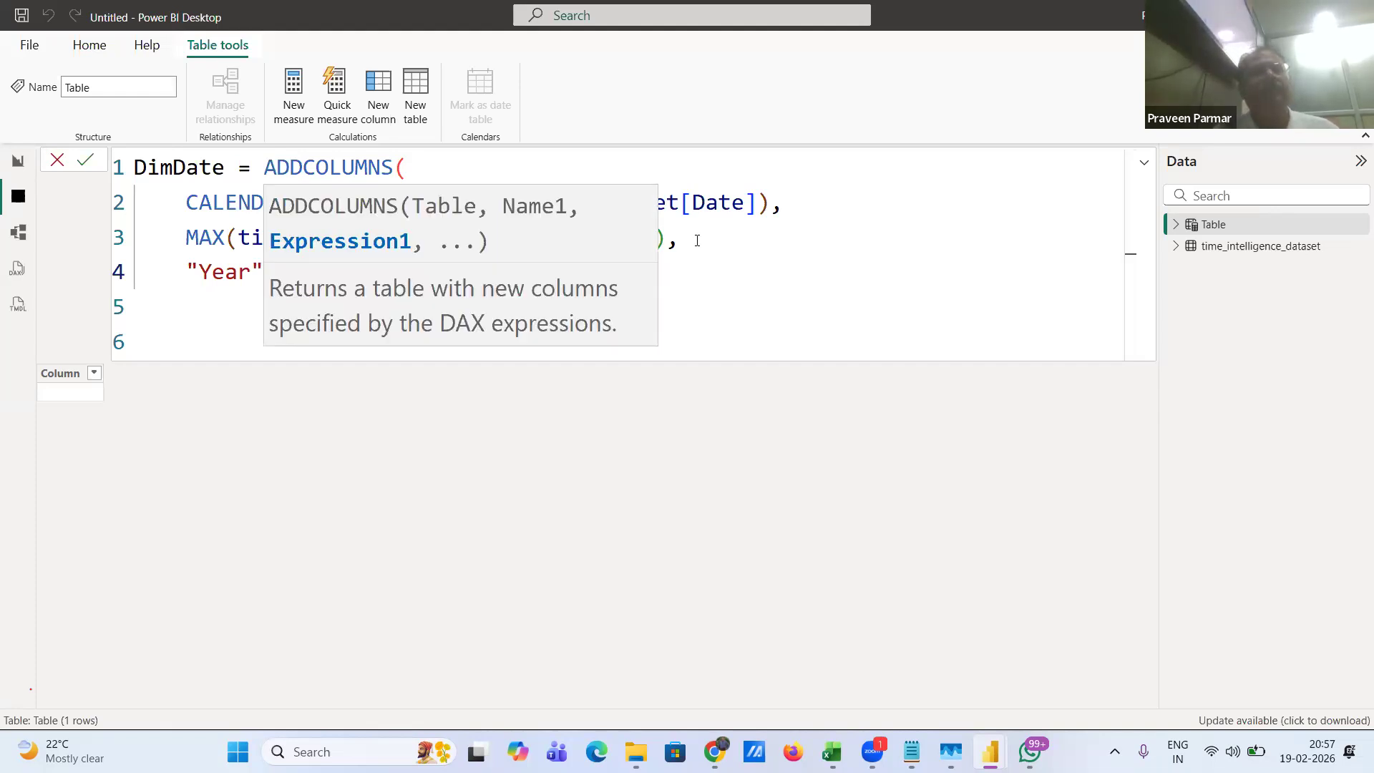
text( YE)
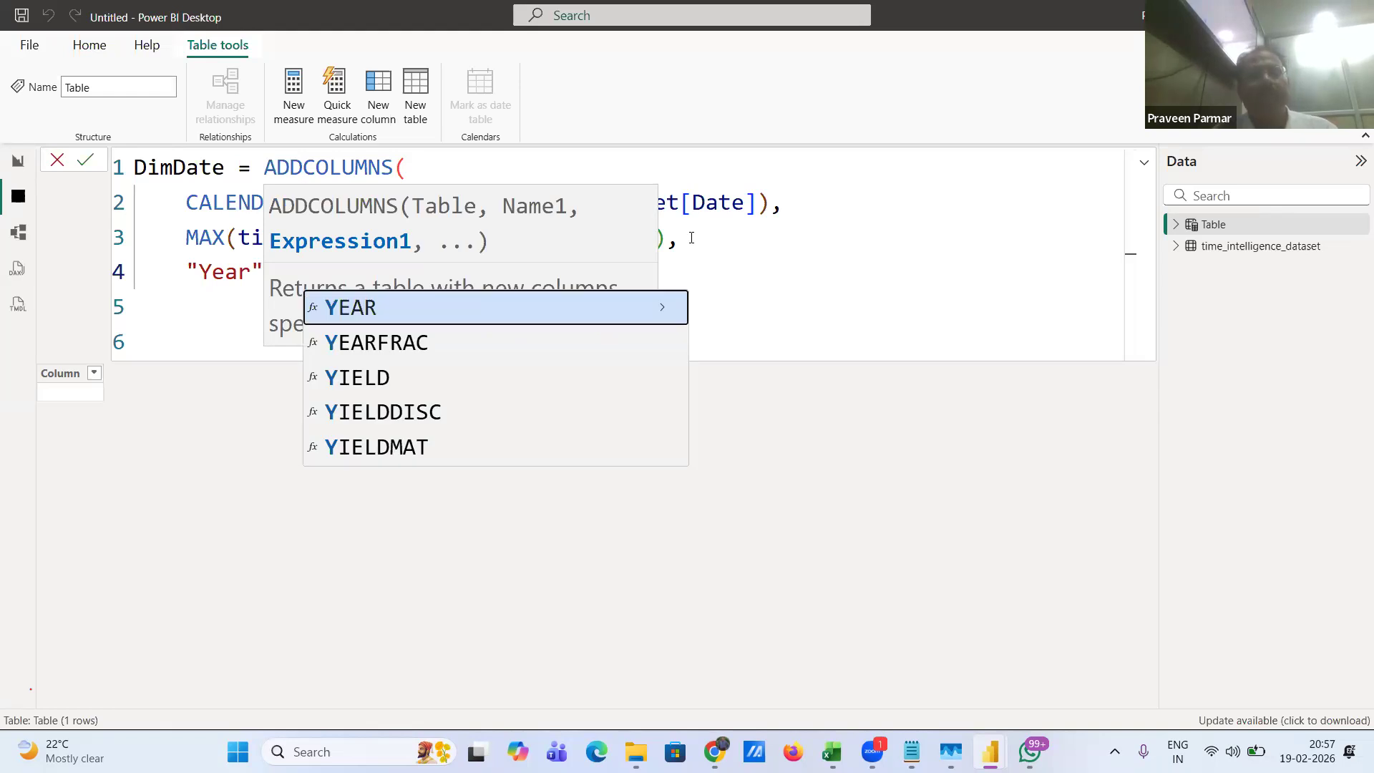
key(Tab)
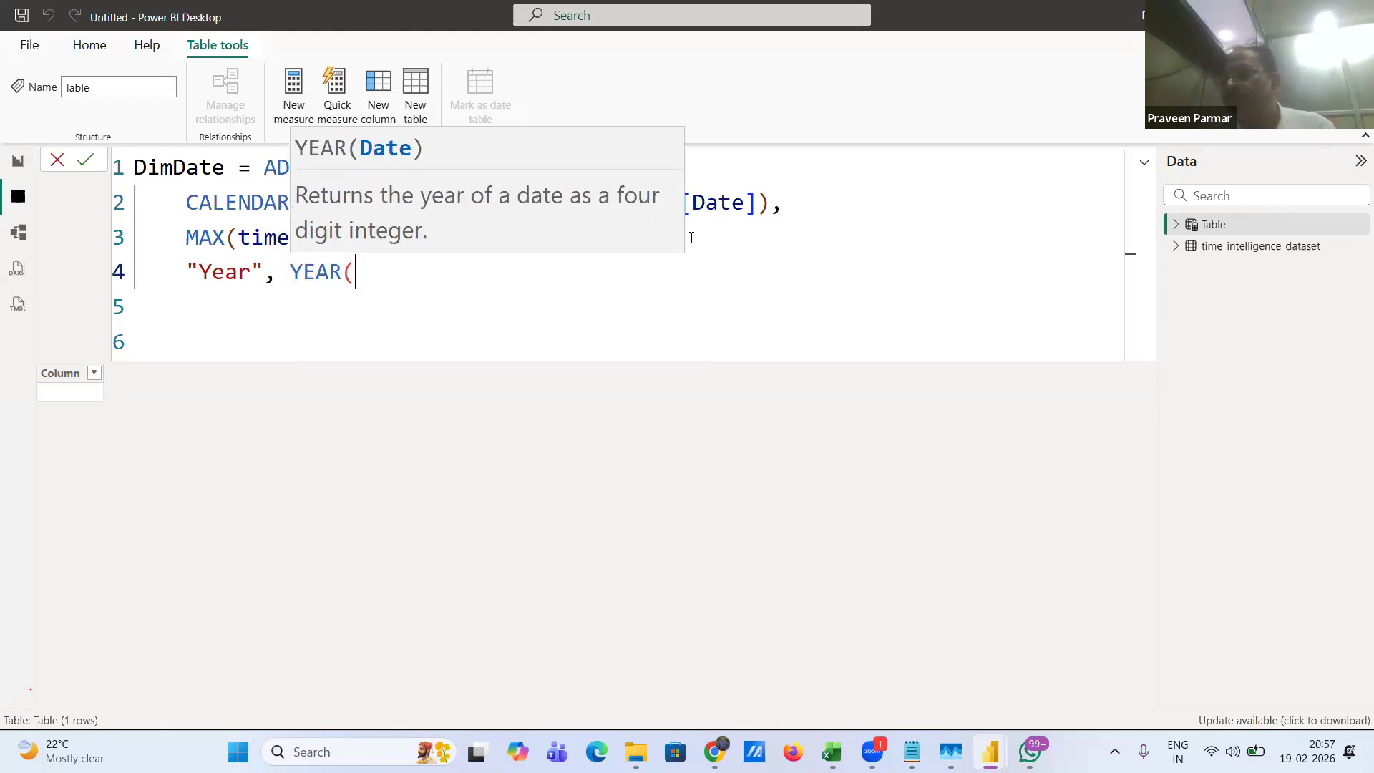
text(da)
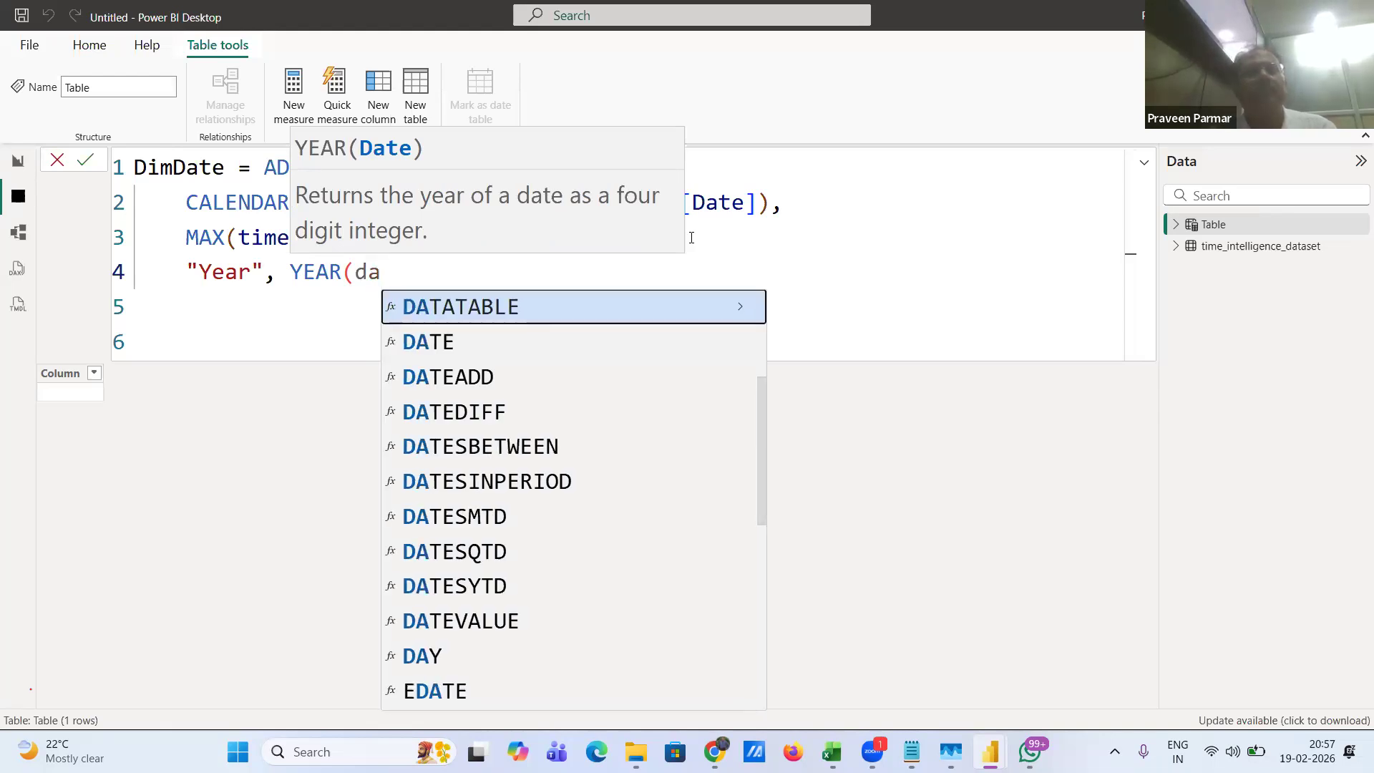
text(te)
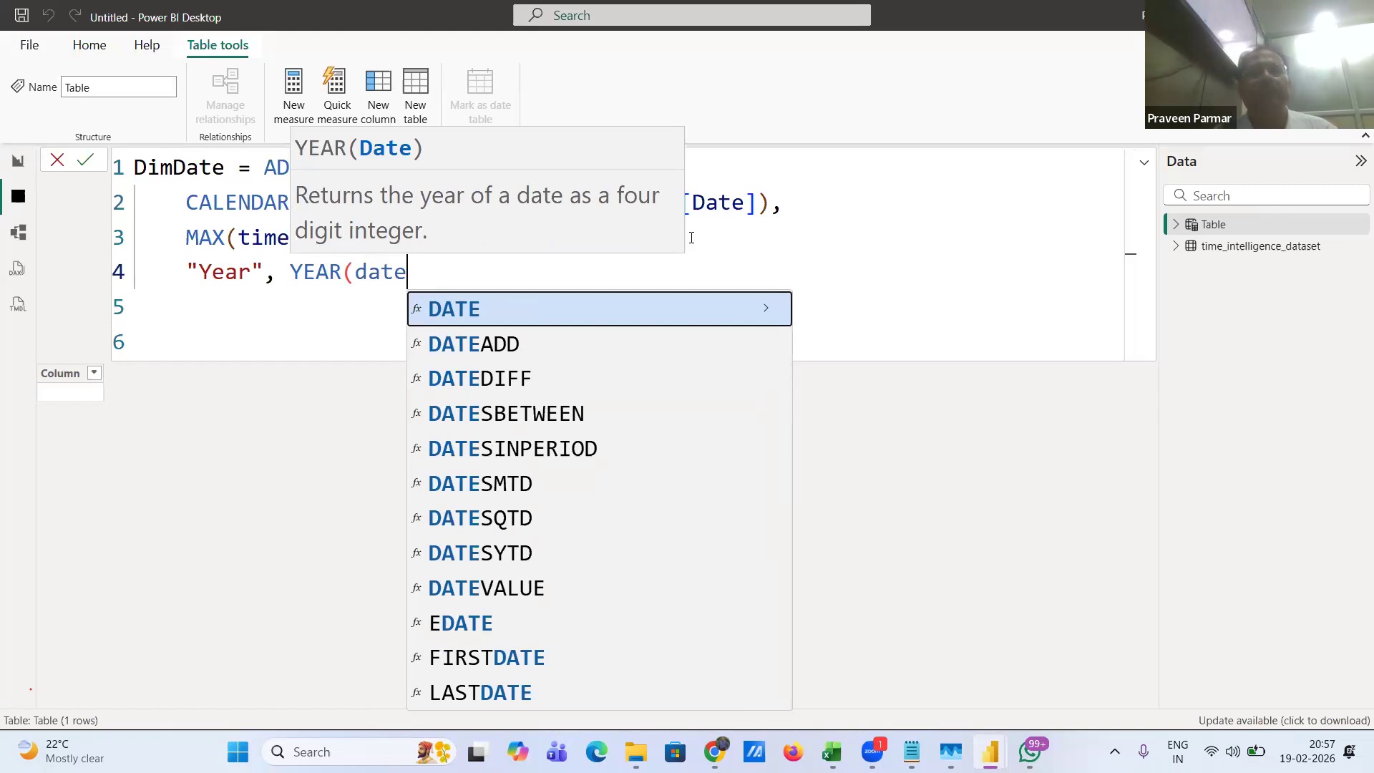
key(BackSpace)
key(BackSpace)
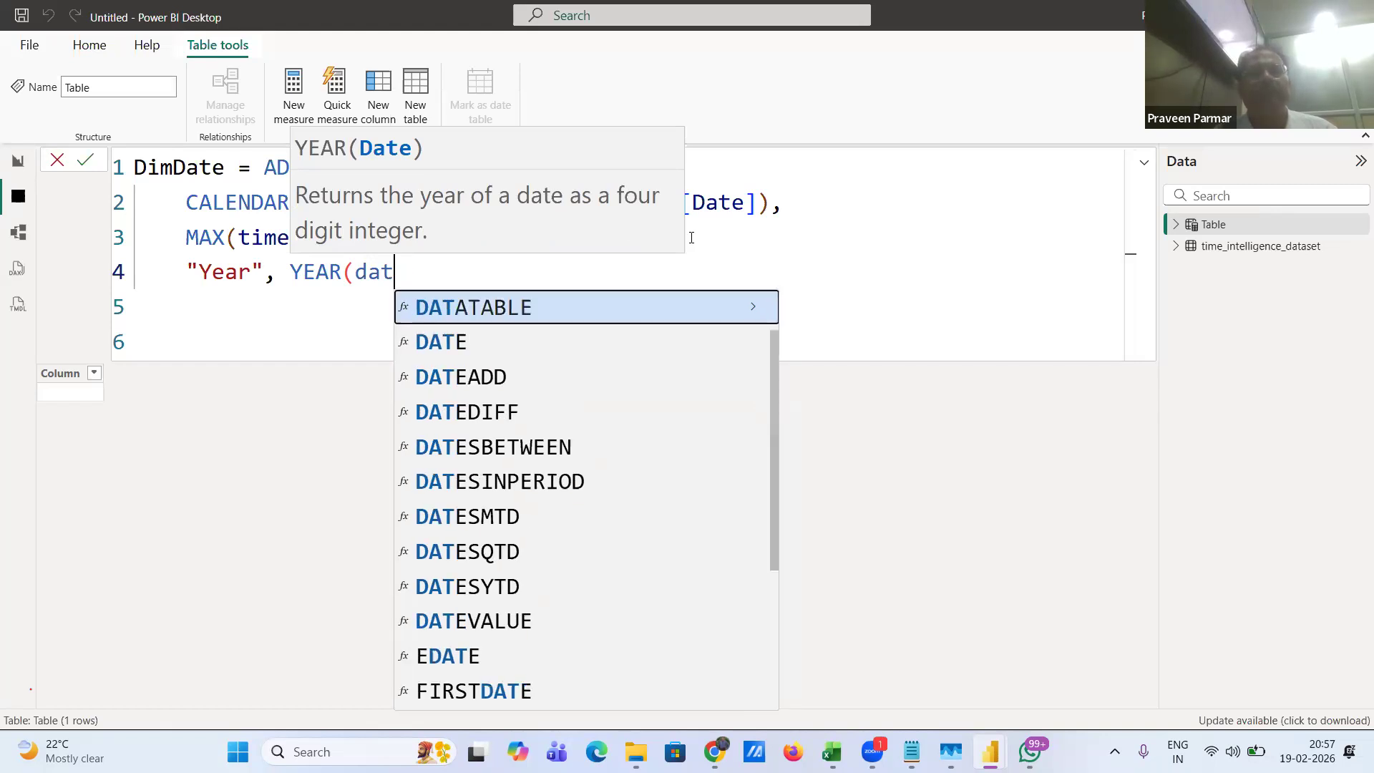
key(BackSpace)
key(BackSpace)
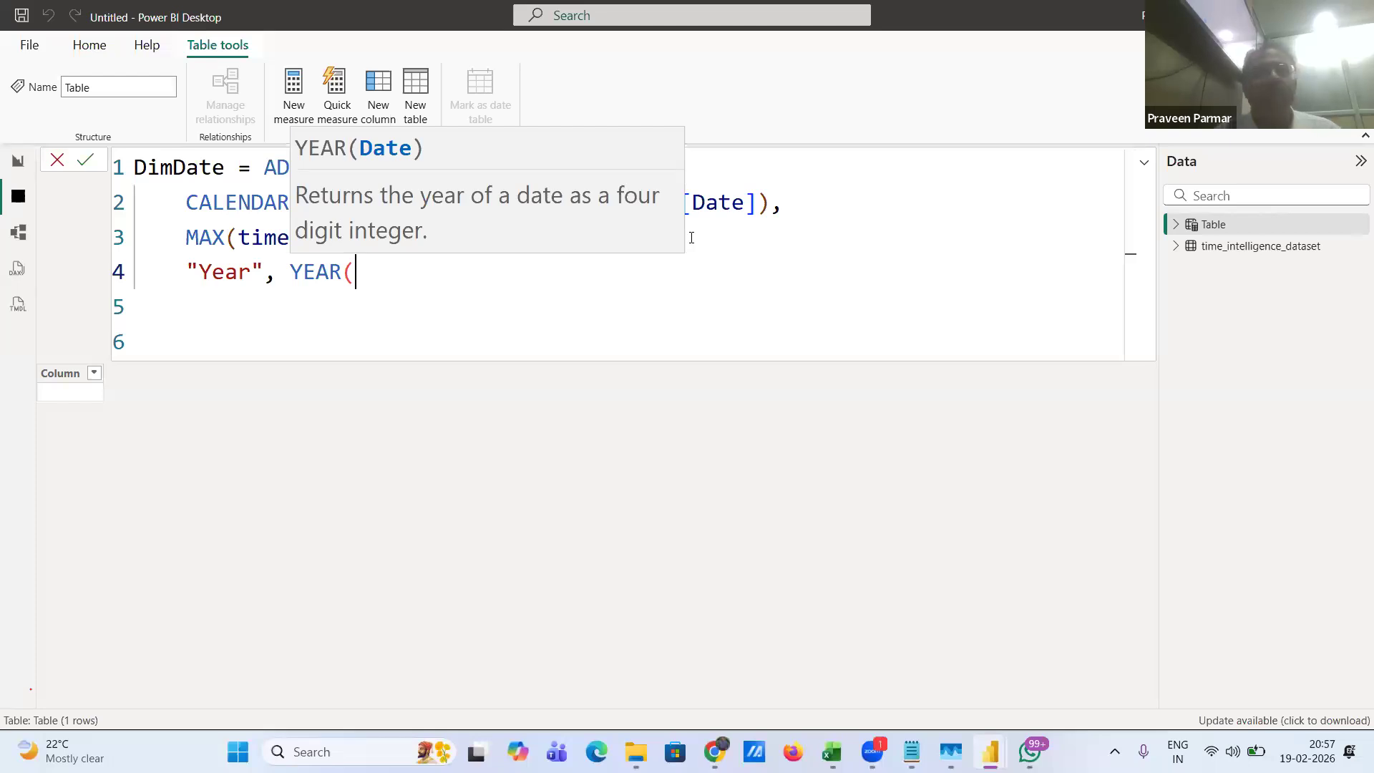
- Complete the "Year" column's YEAR function with [Date] as its argument and a closing parenthesis
text([)
key(Tab)
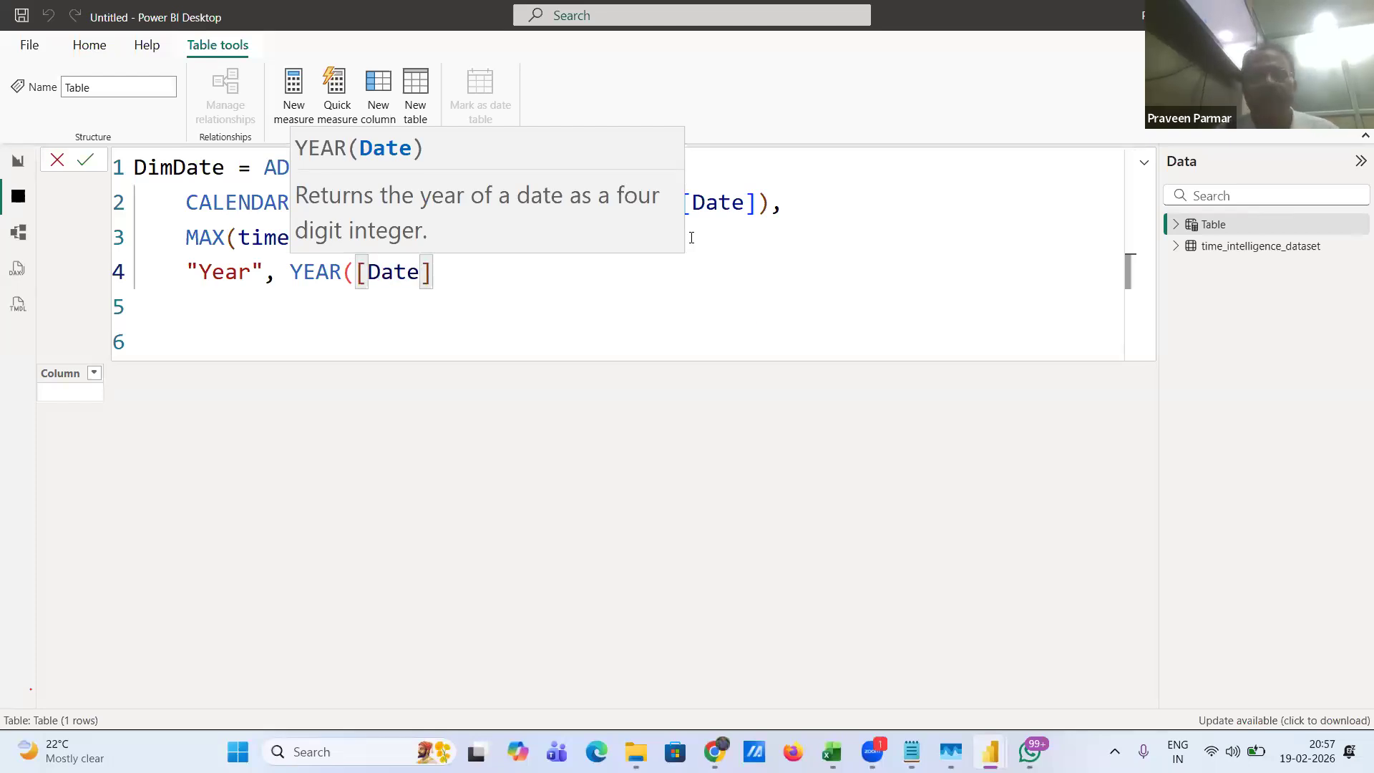
text())
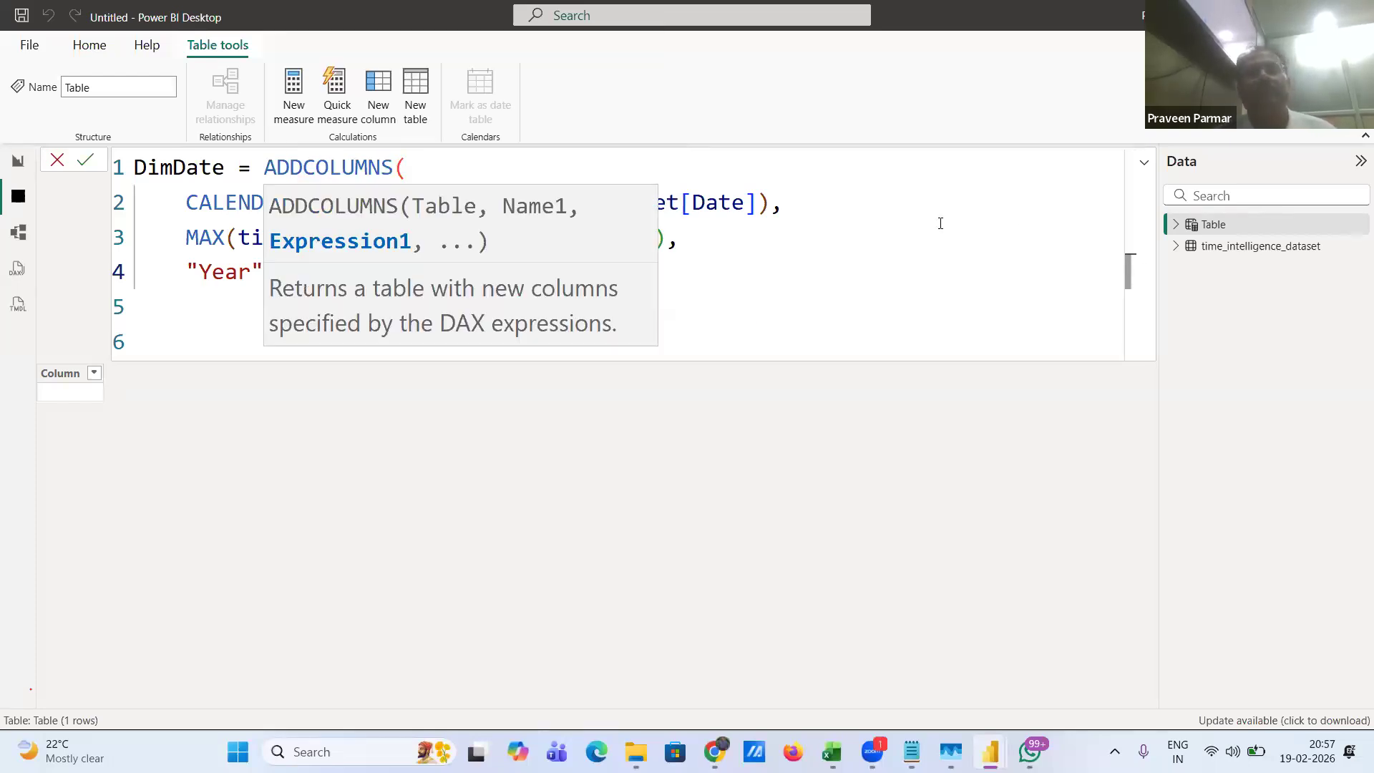
click(666, 306)
click(468, 279)
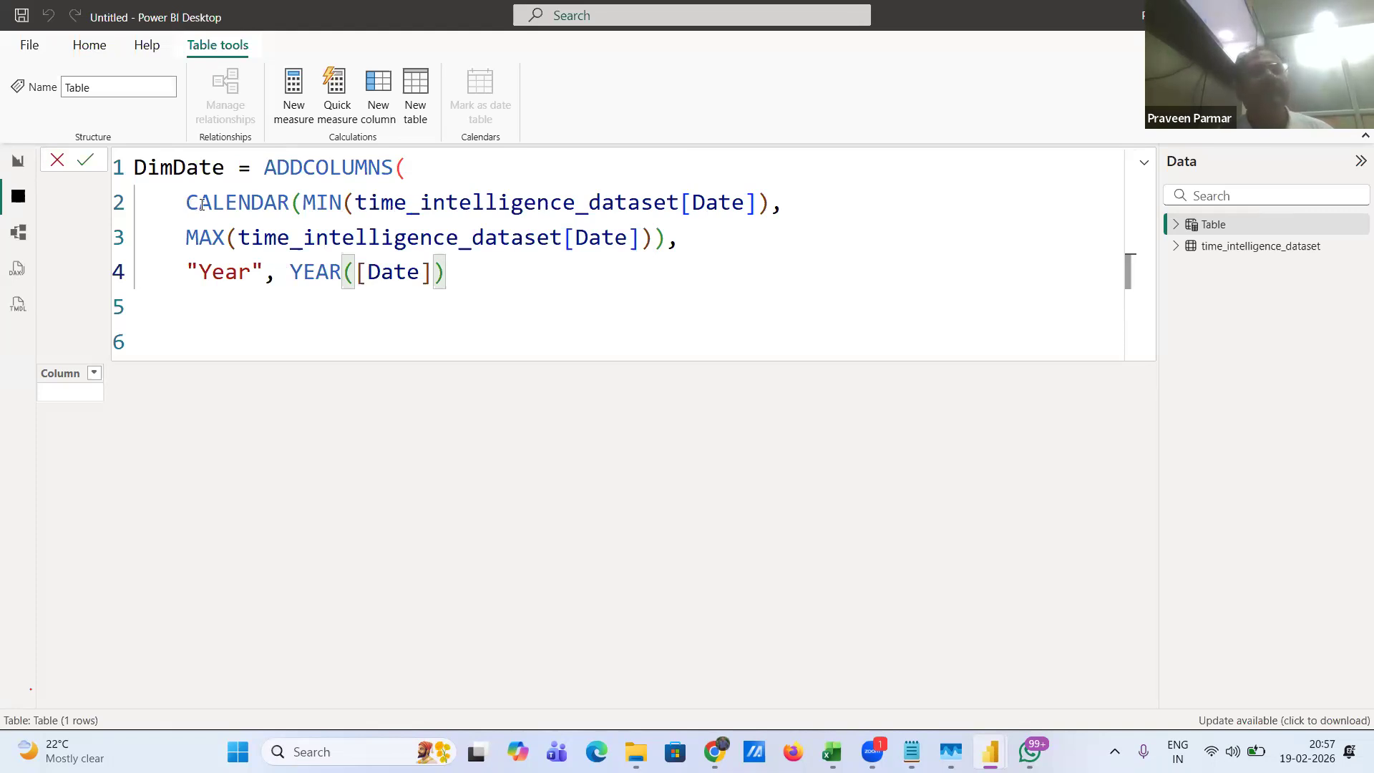
- Add a comma after YEAR([Date]) and insert a new indented line below it
drag(188, 203, 671, 239)
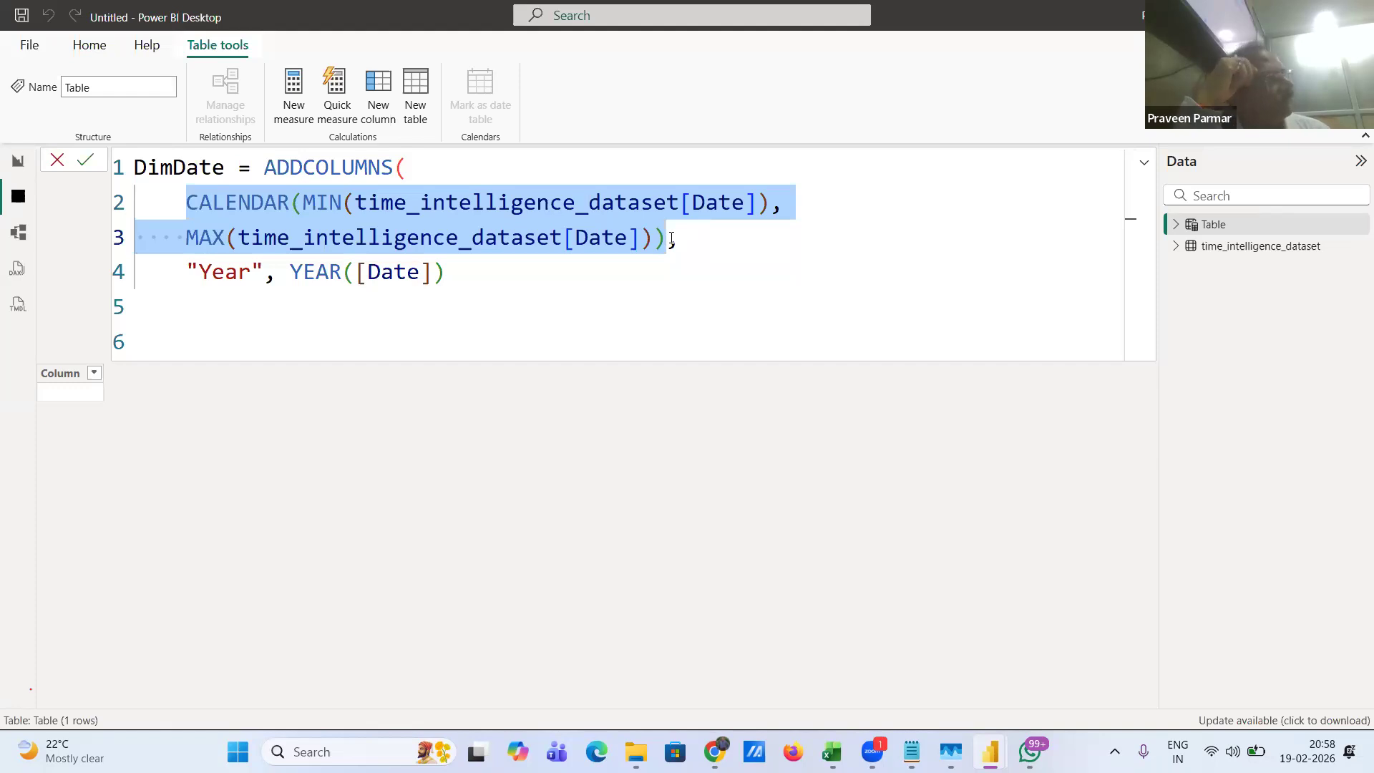
click(445, 272)
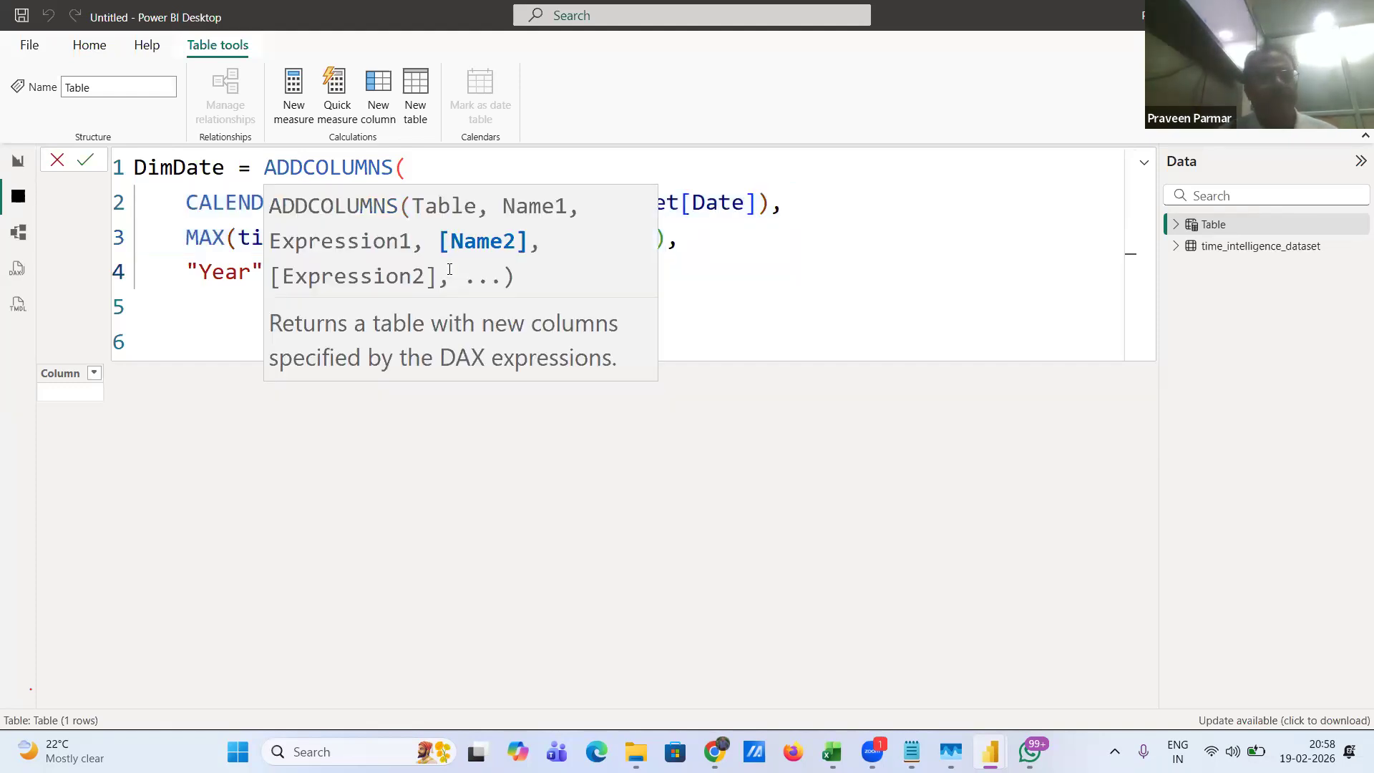
key(shift+Return)
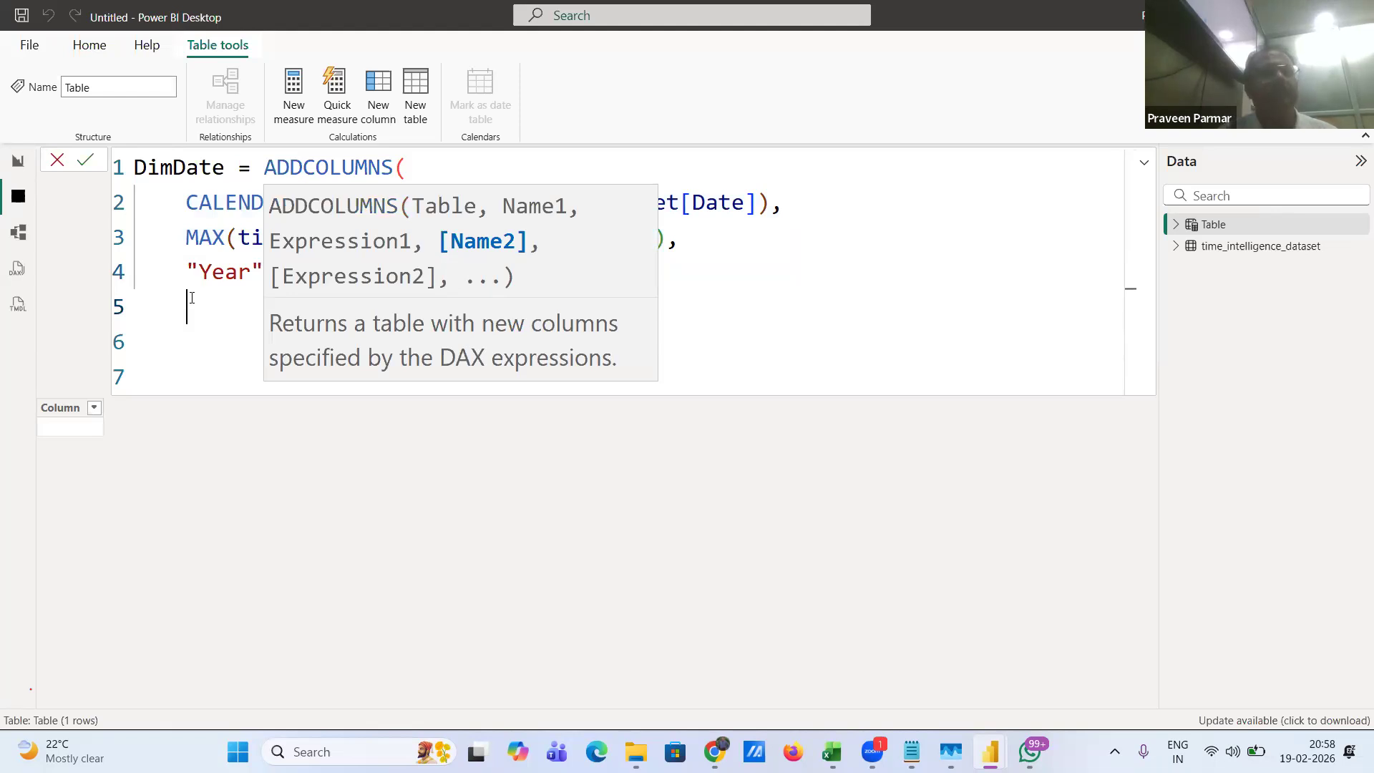
double_click(192, 298)
click(199, 298)
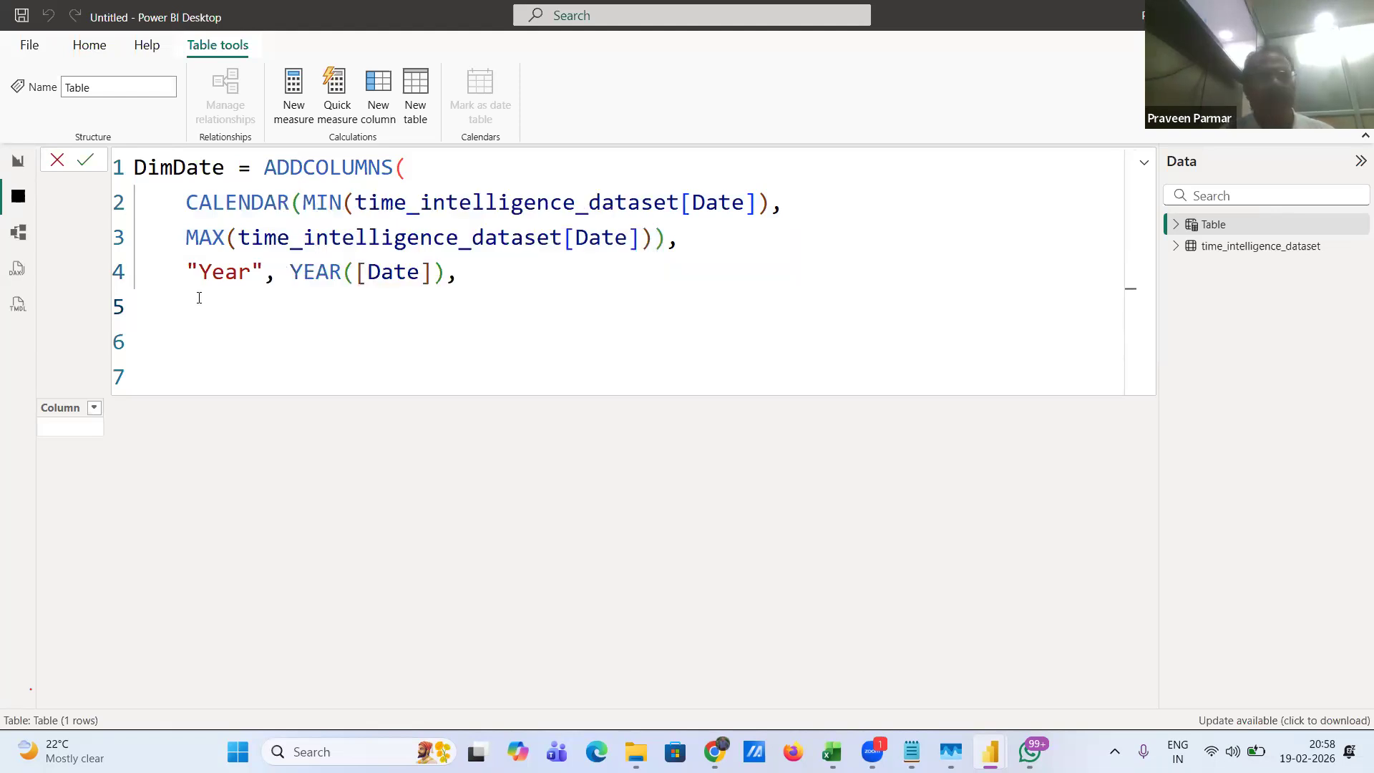
- On the fifth line of the DimDate formula, enter the column name "Month No." followed by a comma
text("M)
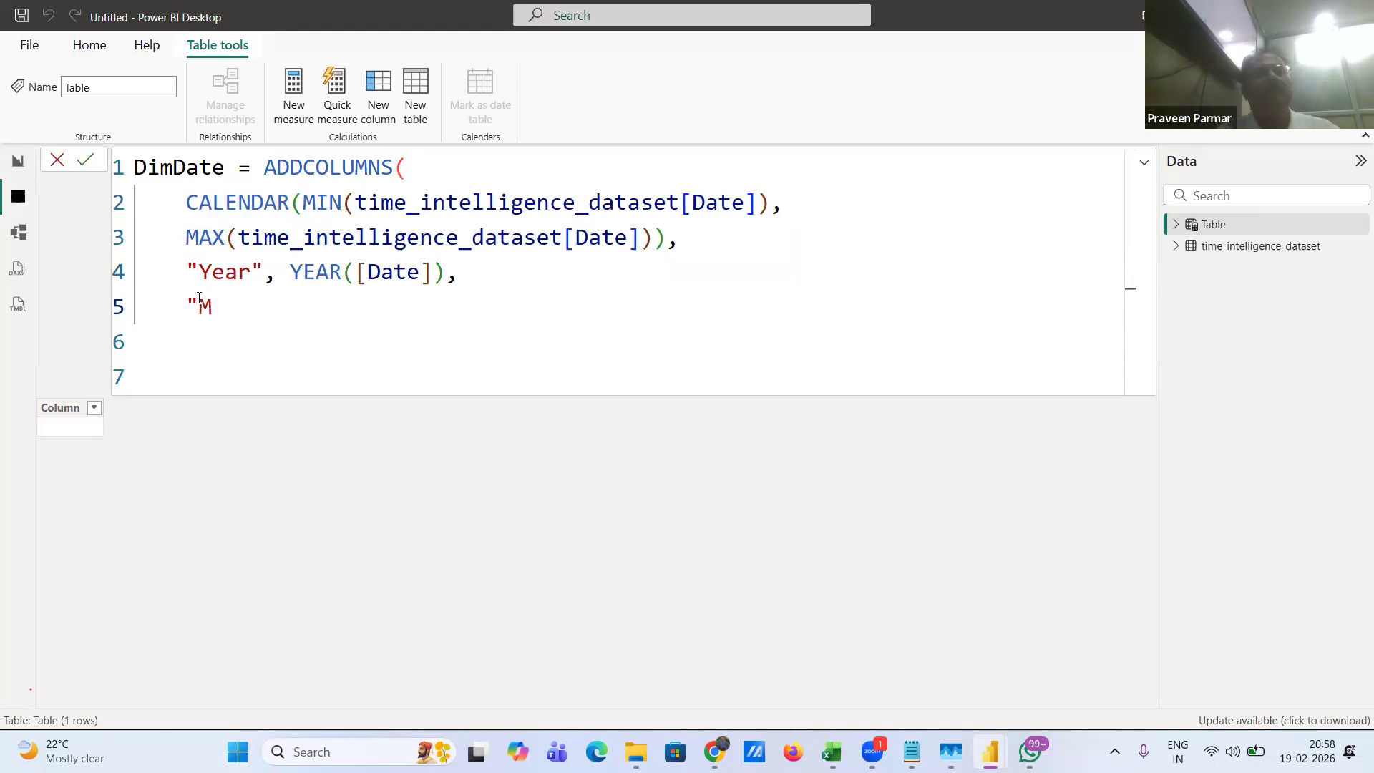
text(onth)
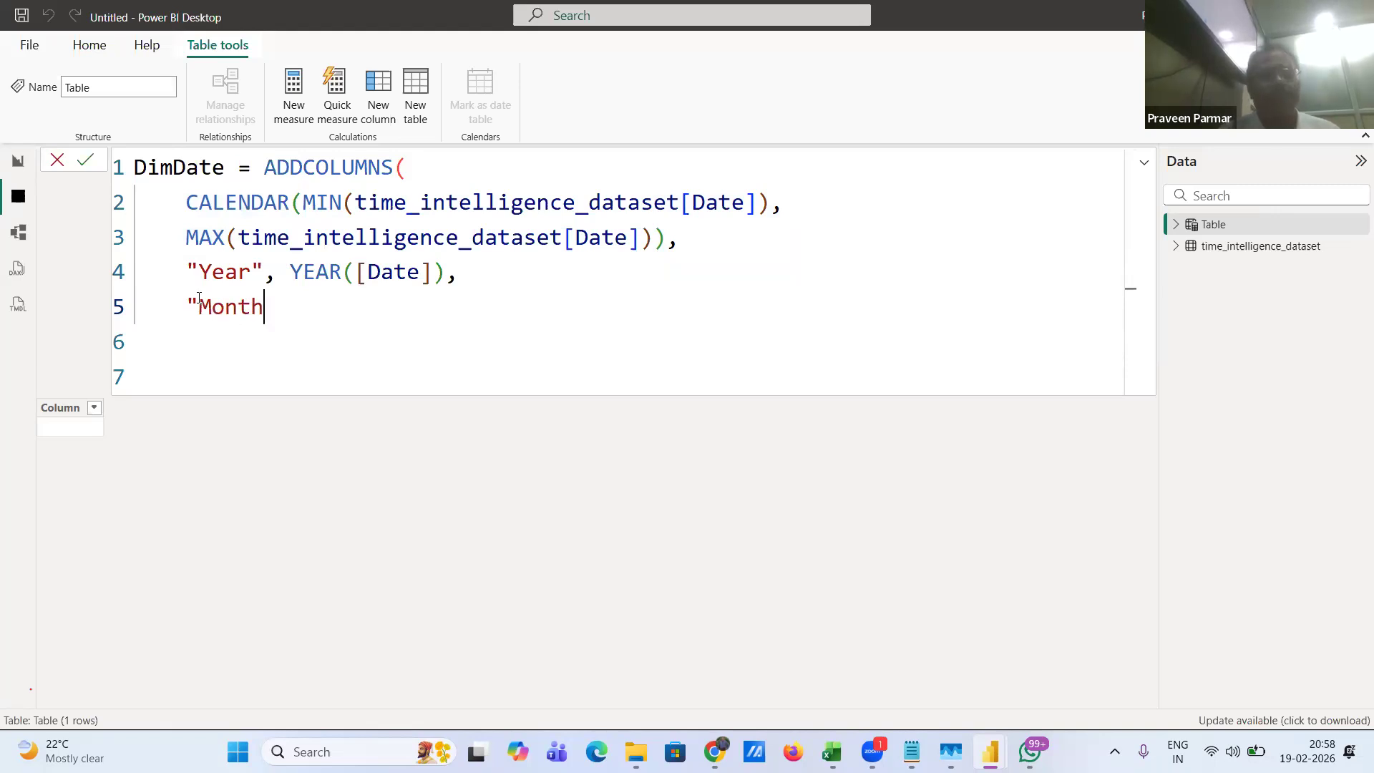
text( No)
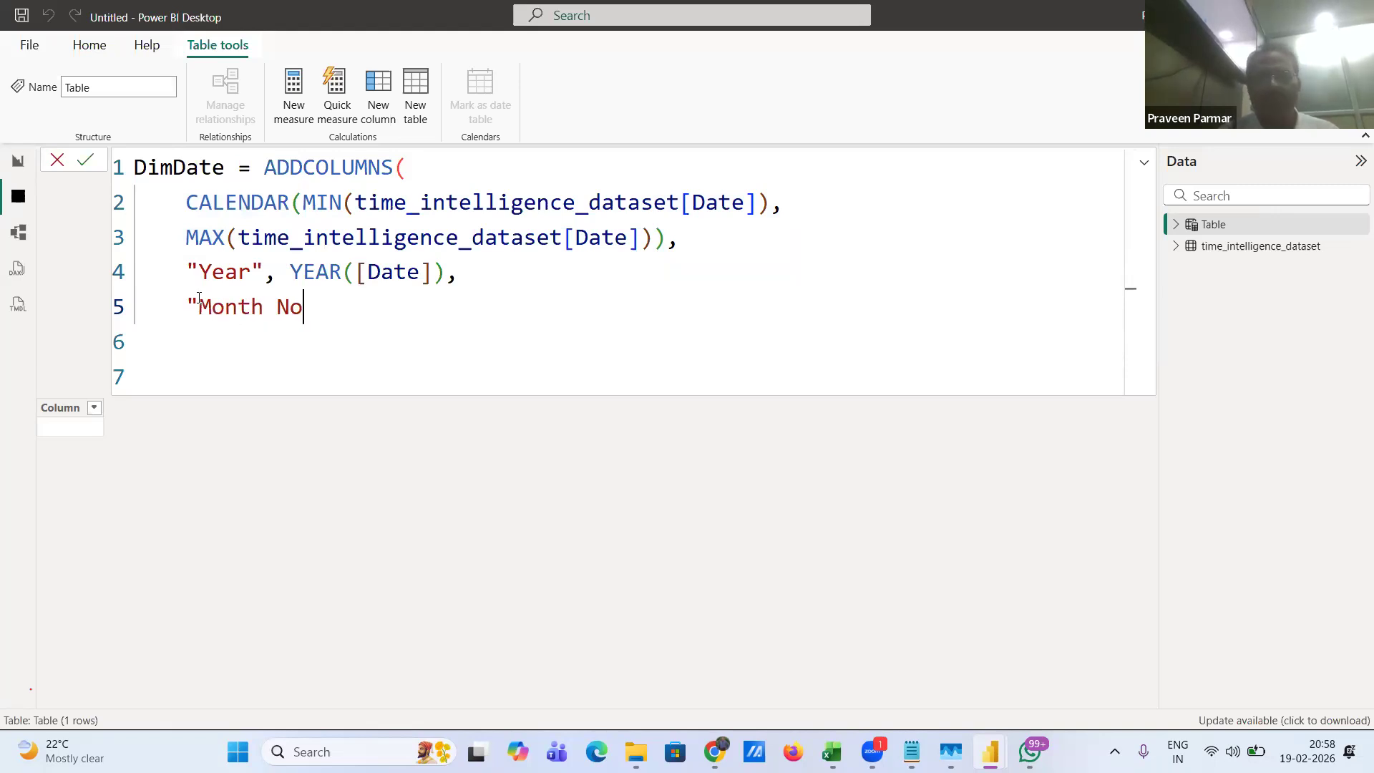
text(.")
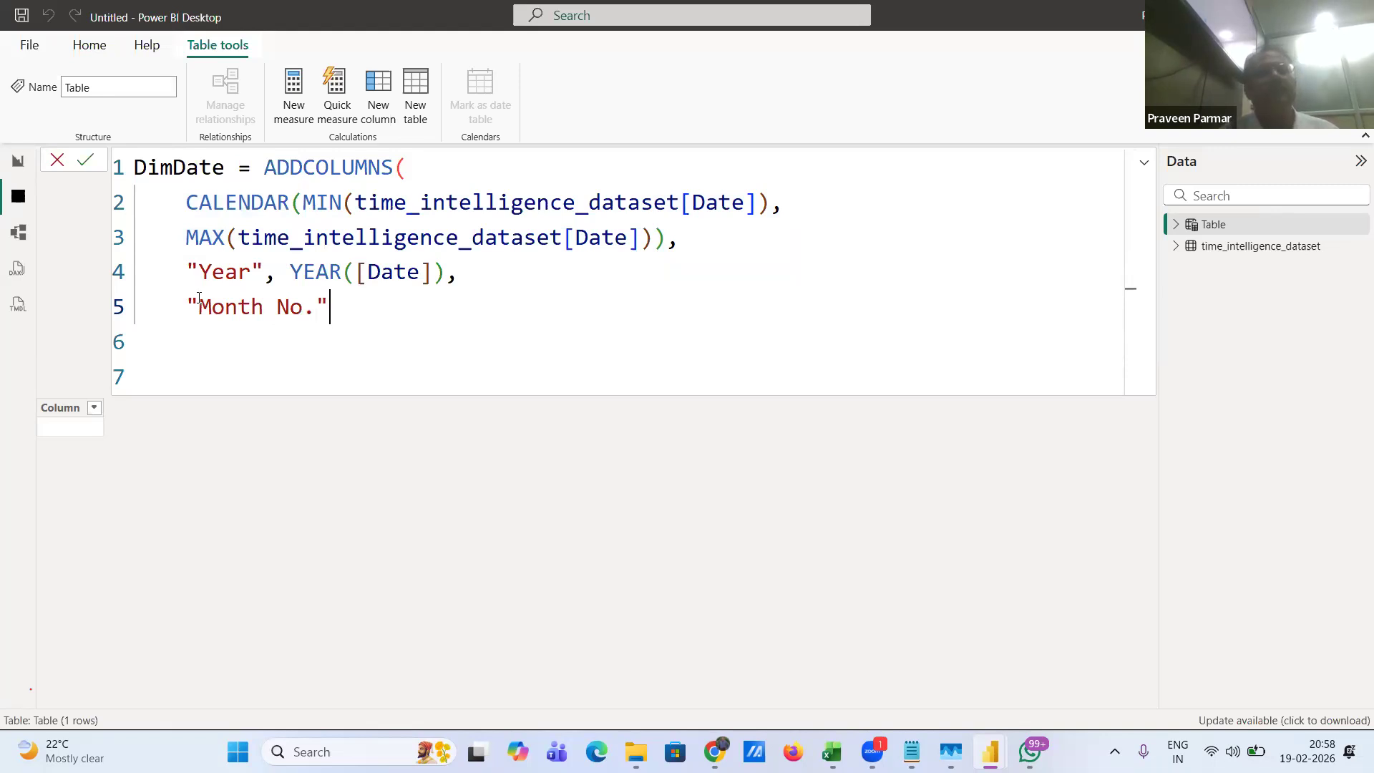
key(BackSpace)
text(,)
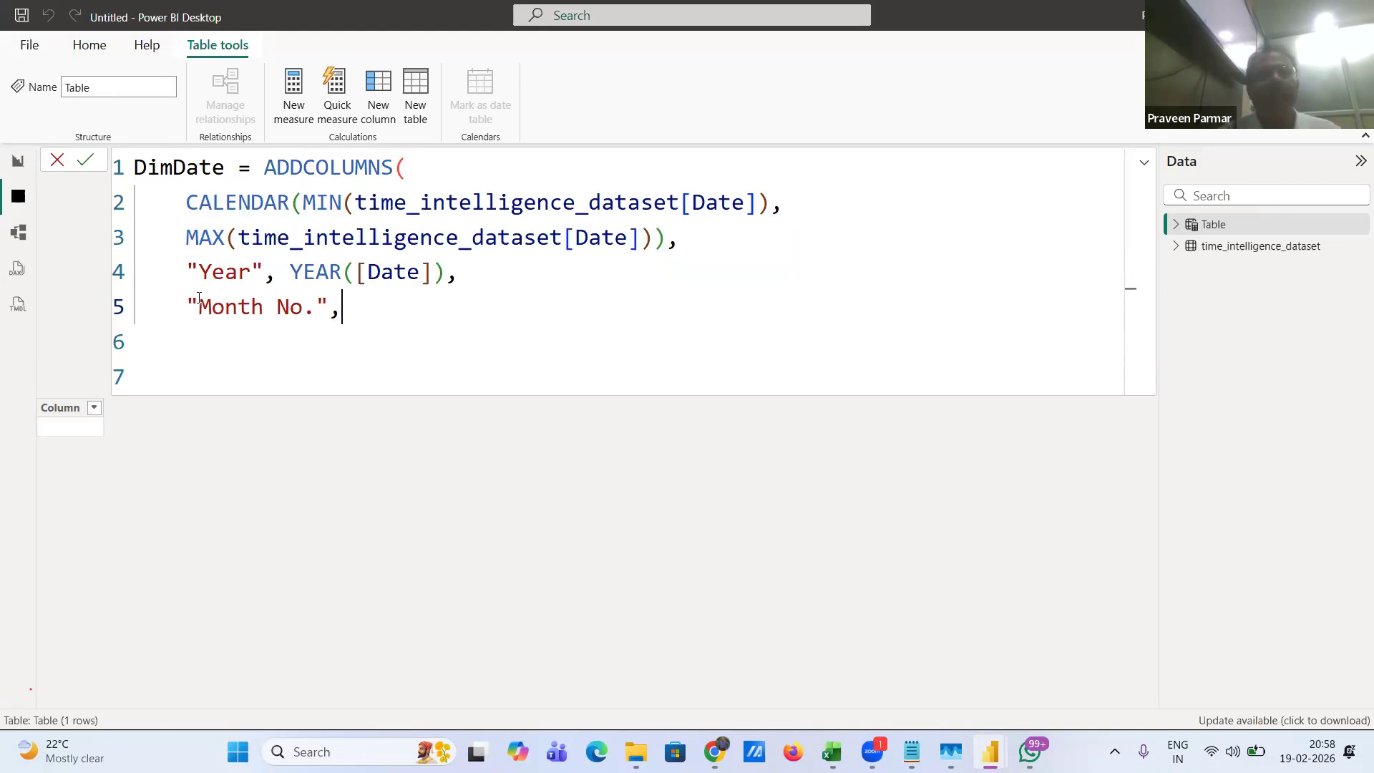
- Enter MONTH([Date]) as the expression of the "Month No." column
text( MONTH)
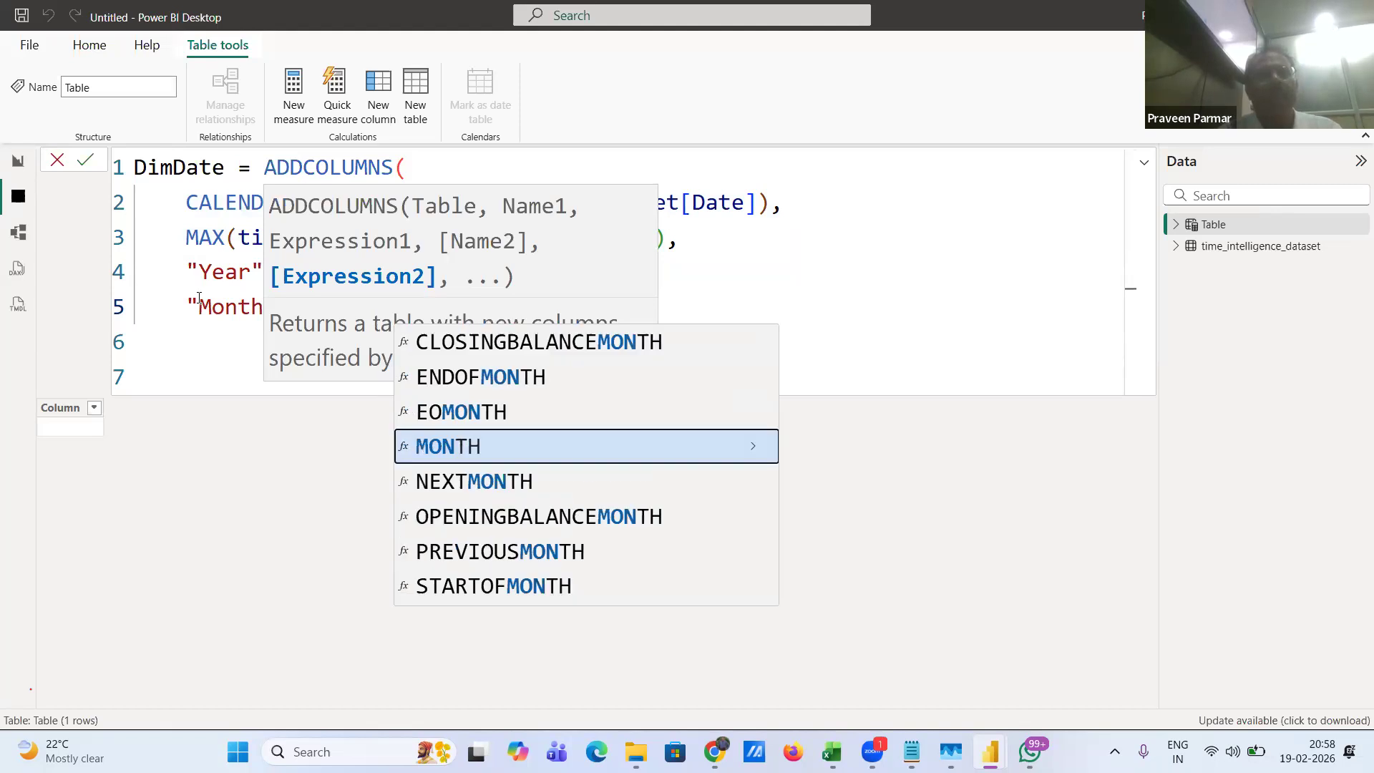
key(Tab)
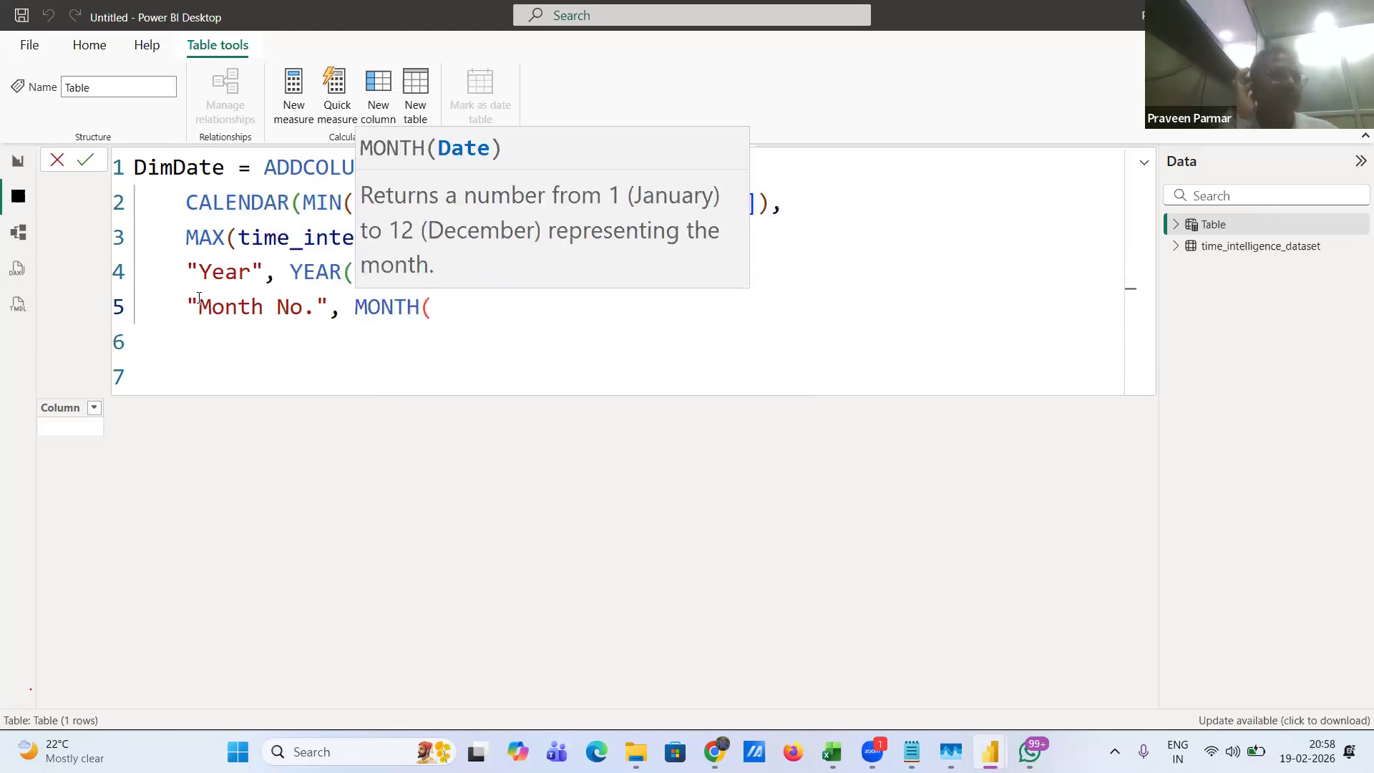
text([)
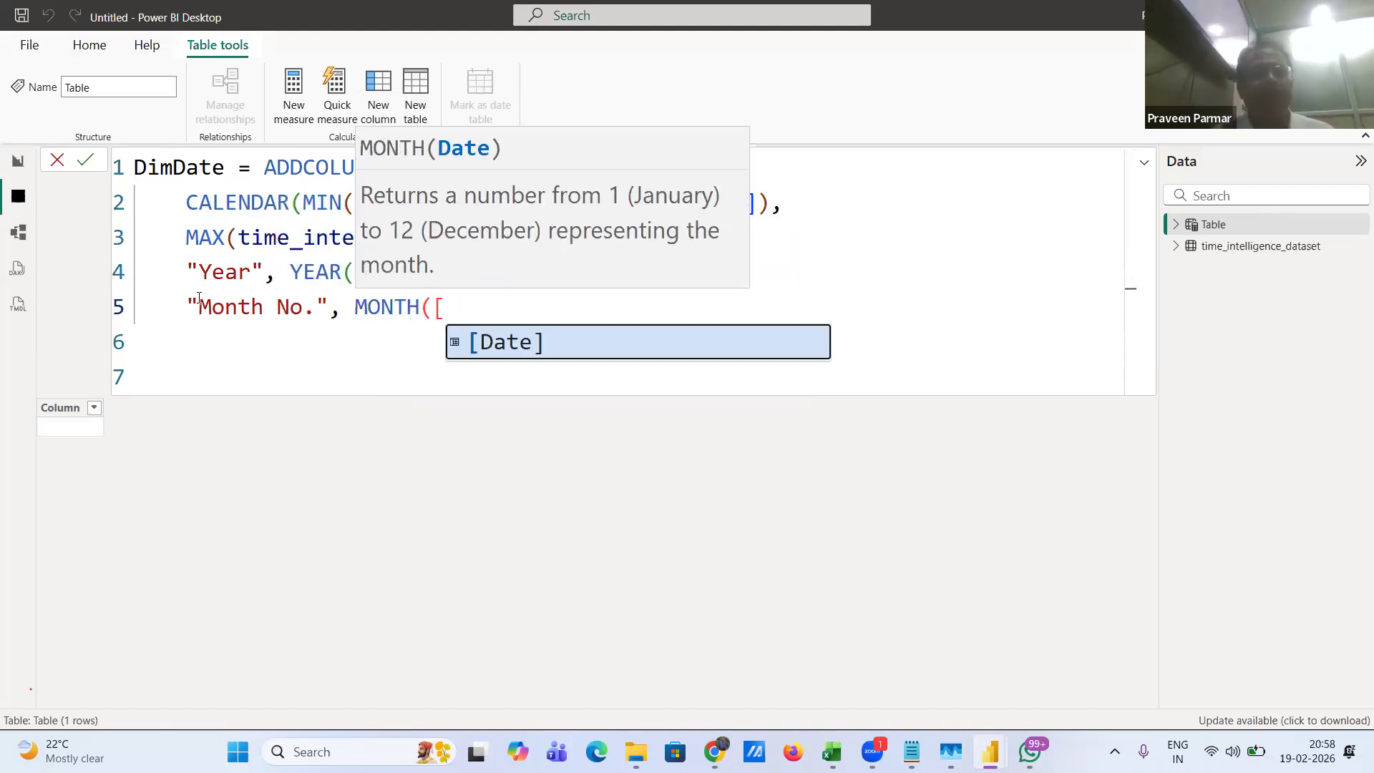
key(Tab)
text())
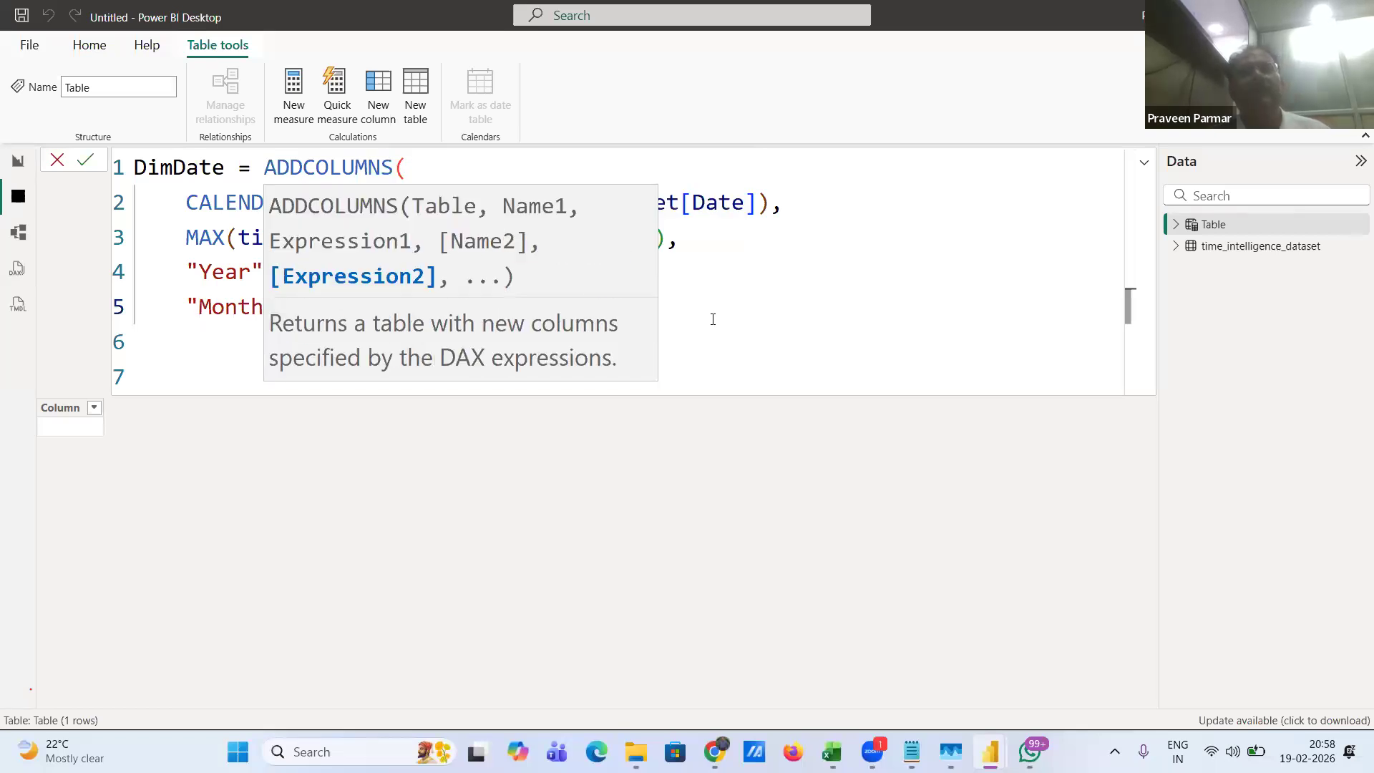
click(212, 303)
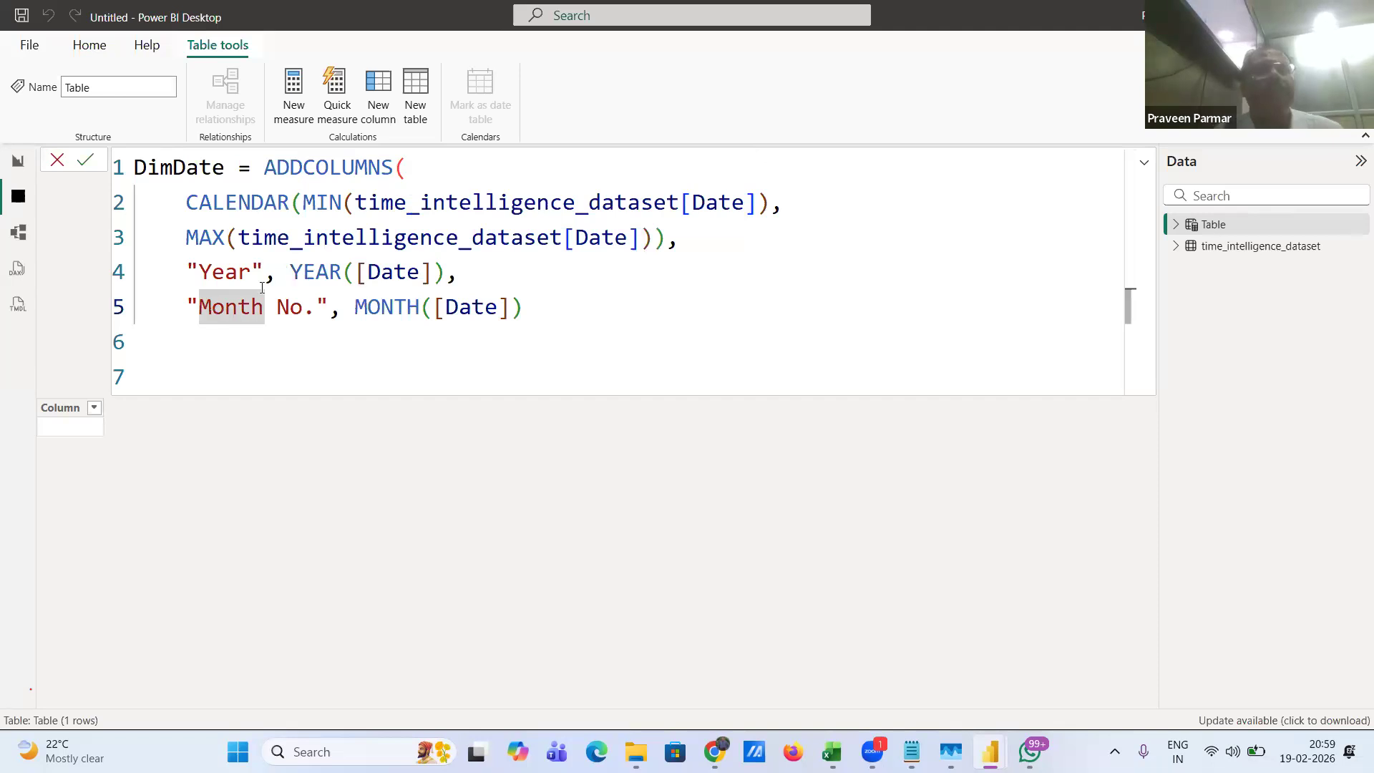
- Add a comma after MONTH([Date]) and insert a new indented line below it
click(538, 312)
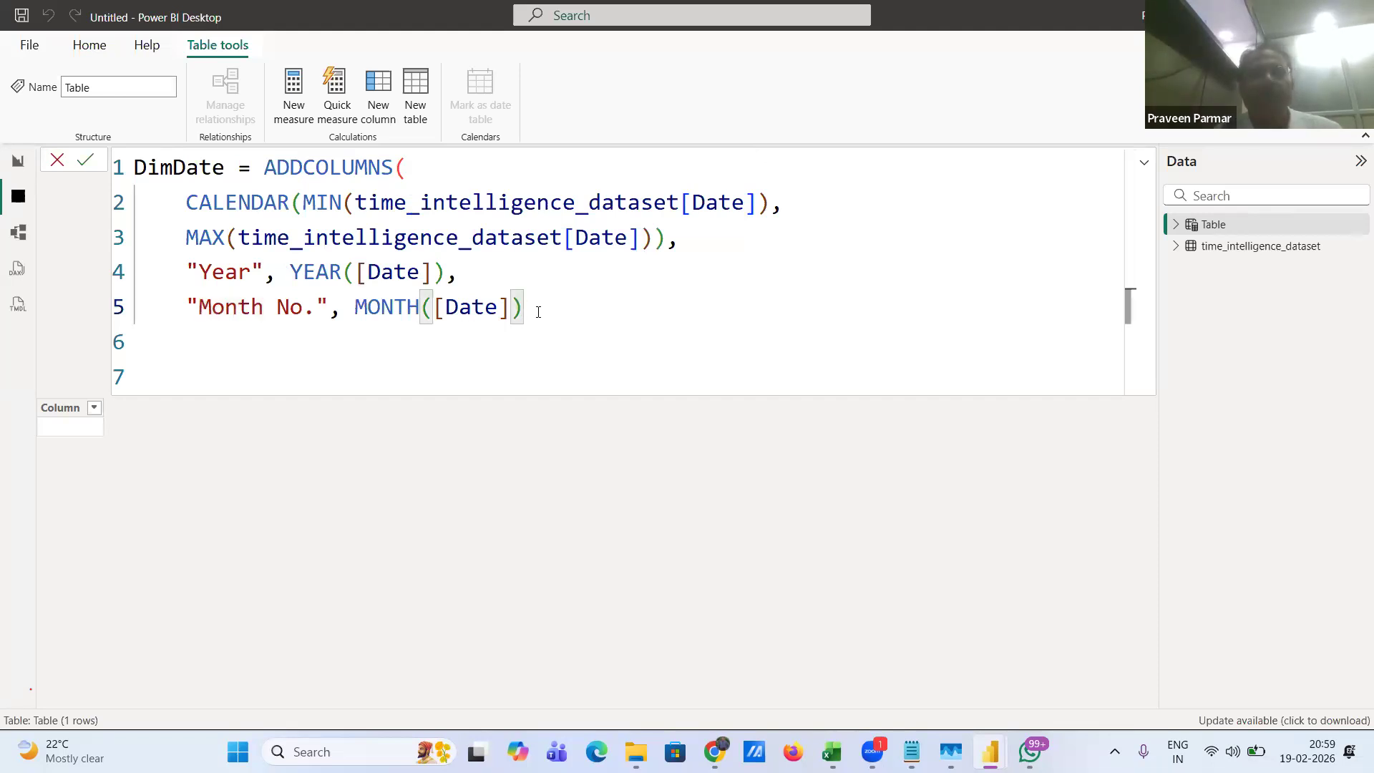
text(,)
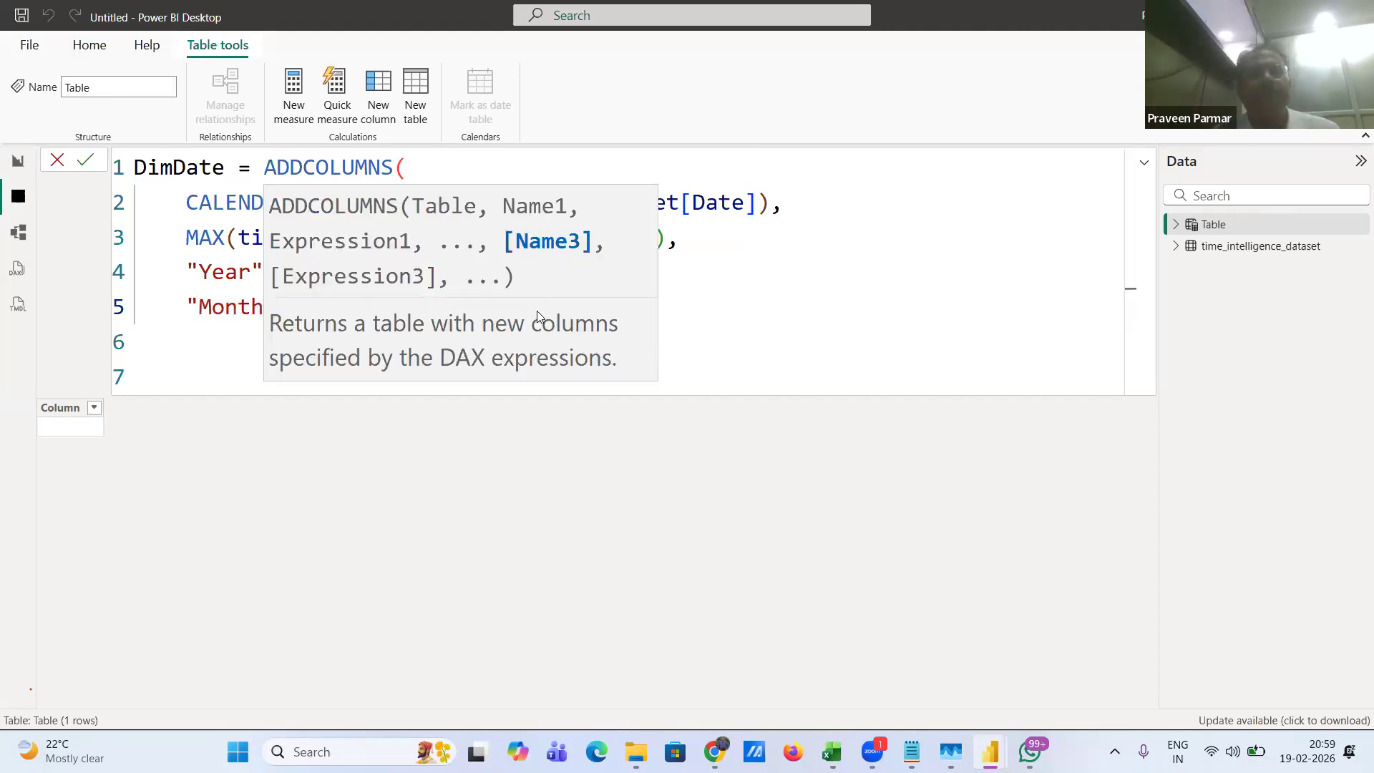
key(Return)
double_click(232, 332)
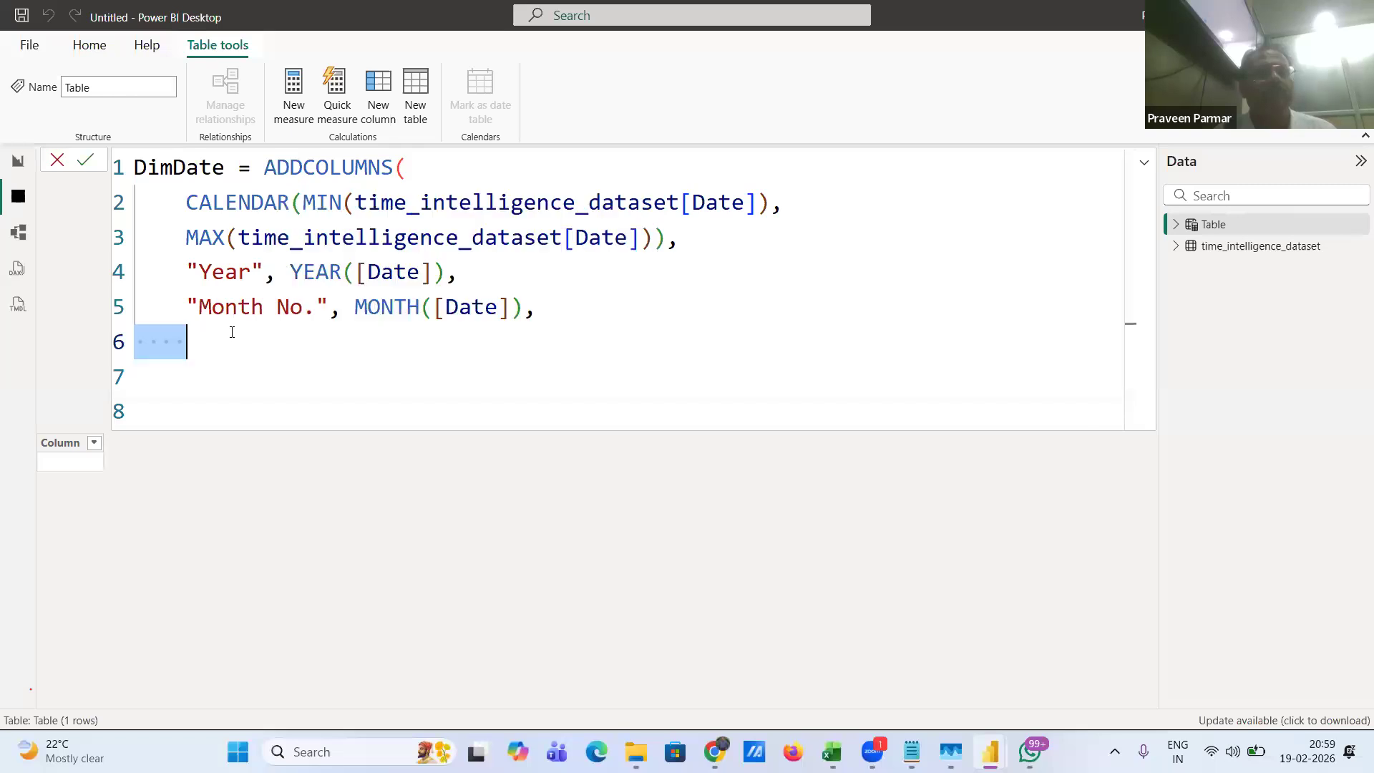
click(199, 337)
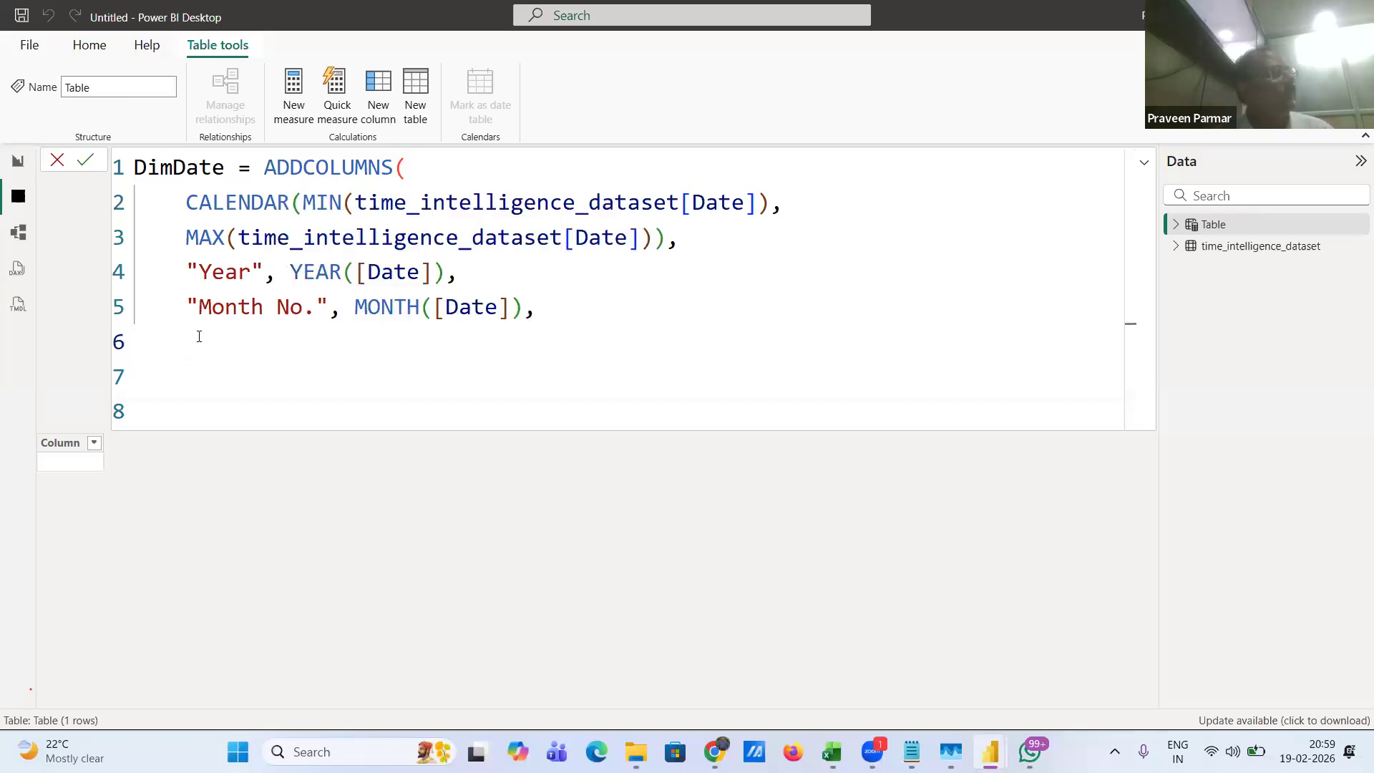
- On the sixth line of the DimDate formula, enter the column name "Month Name" followed by a comma
text("Month Name",)
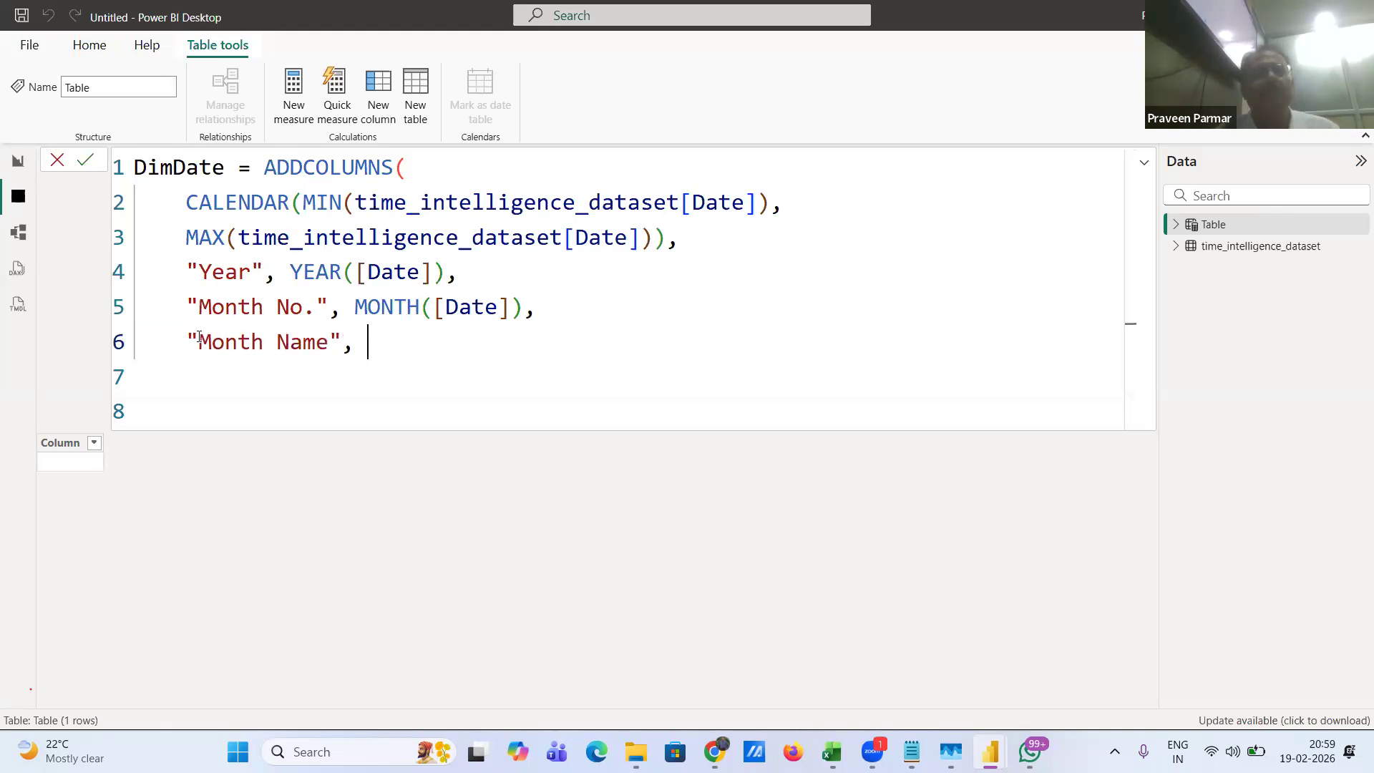
click(701, 352)
double_click(366, 343)
click(367, 344)
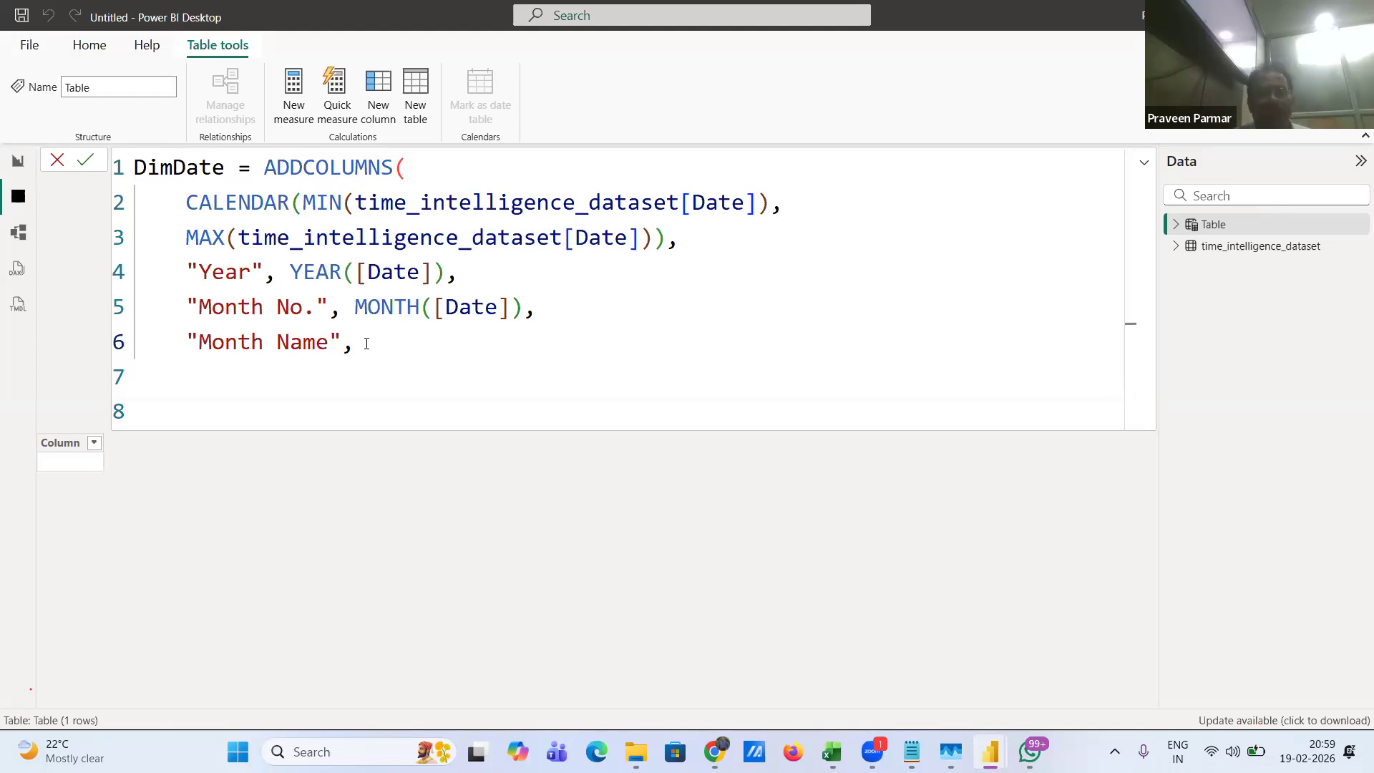
- Enter FORMAT([Date], "MMM") as the "Month Name" expression, followed by a comma and a new line
text(fo)
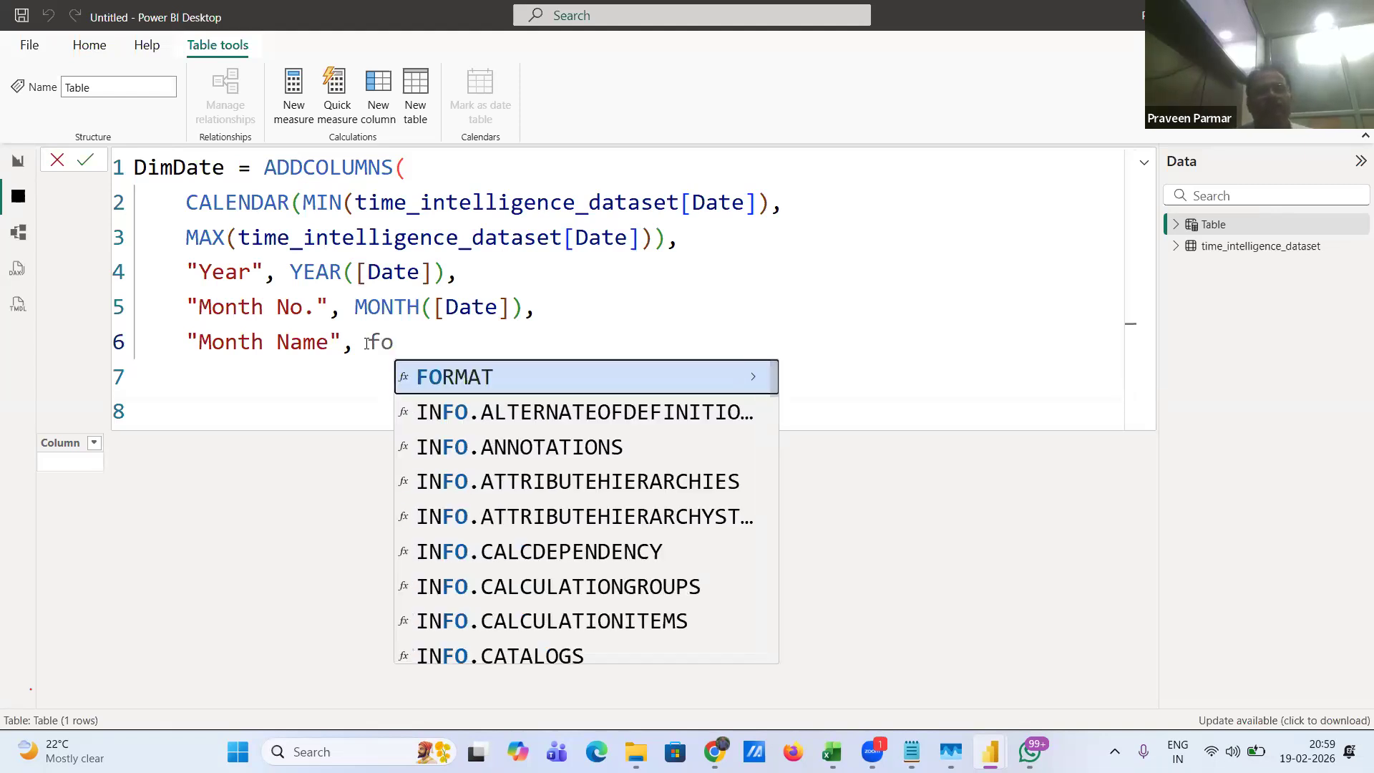
key(Tab)
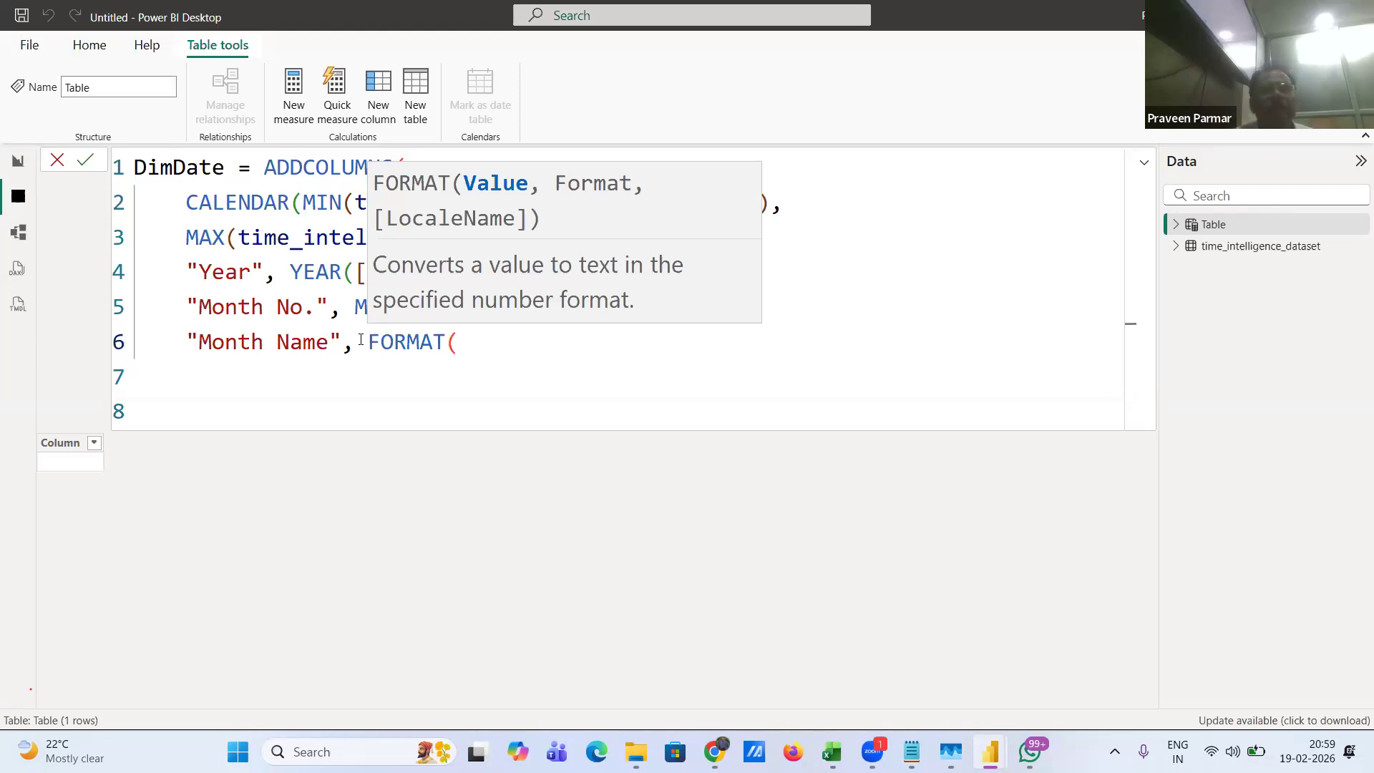
text([d)
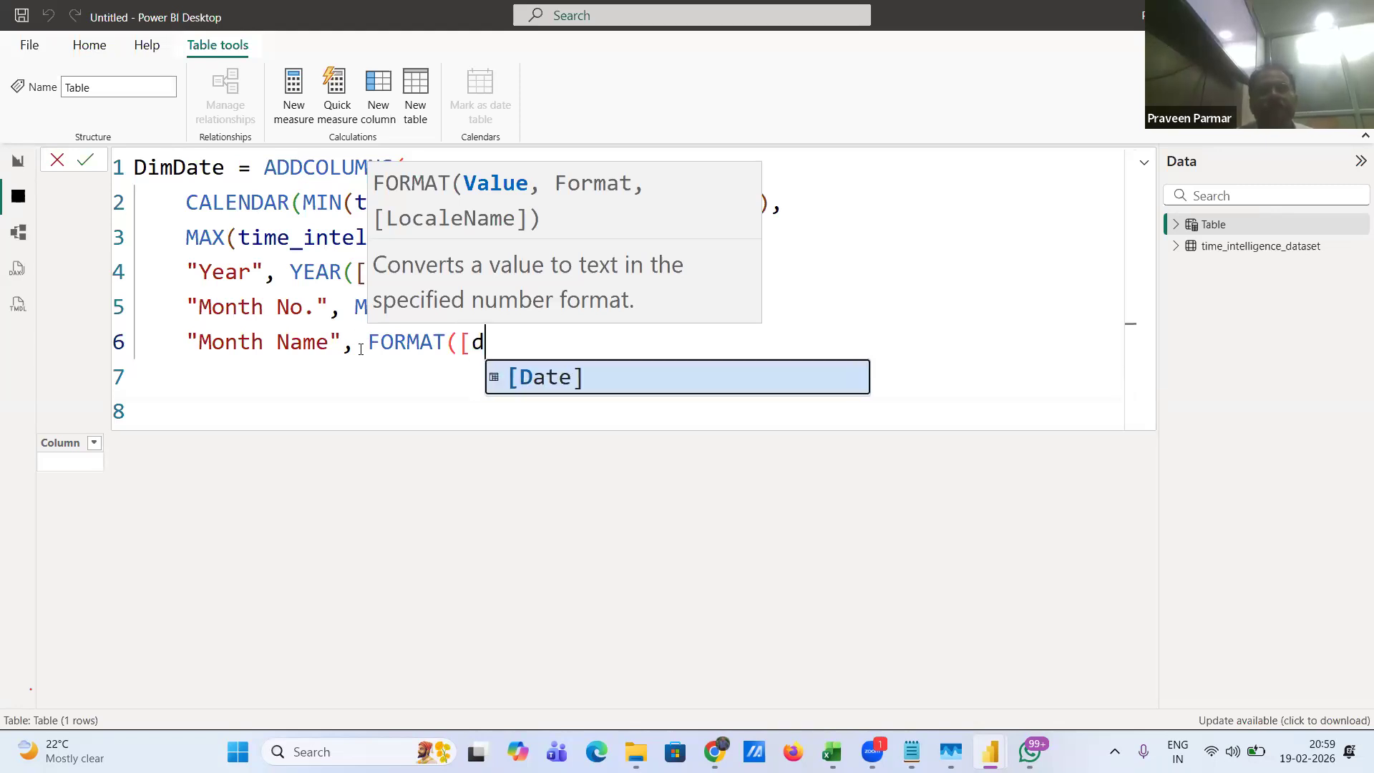
key(Tab)
text(, )
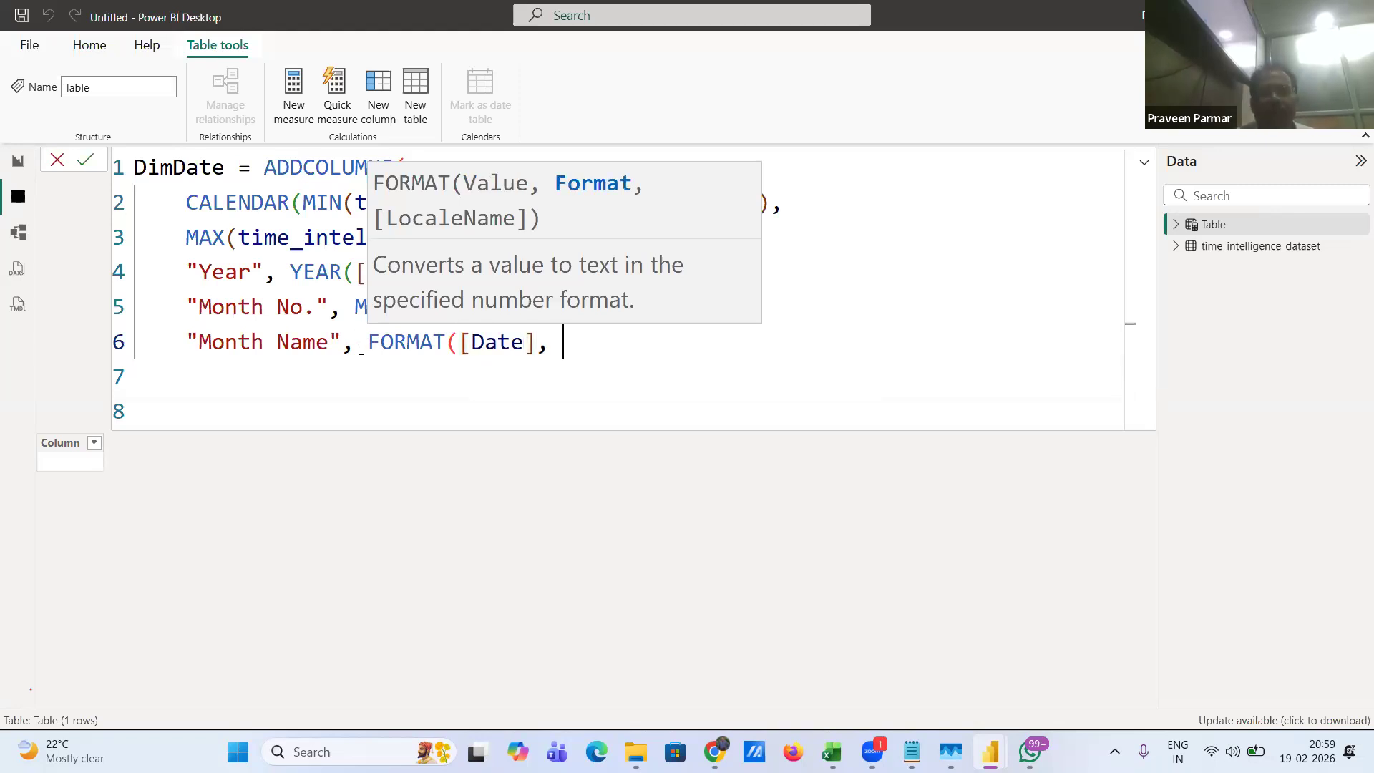
text("MMM")
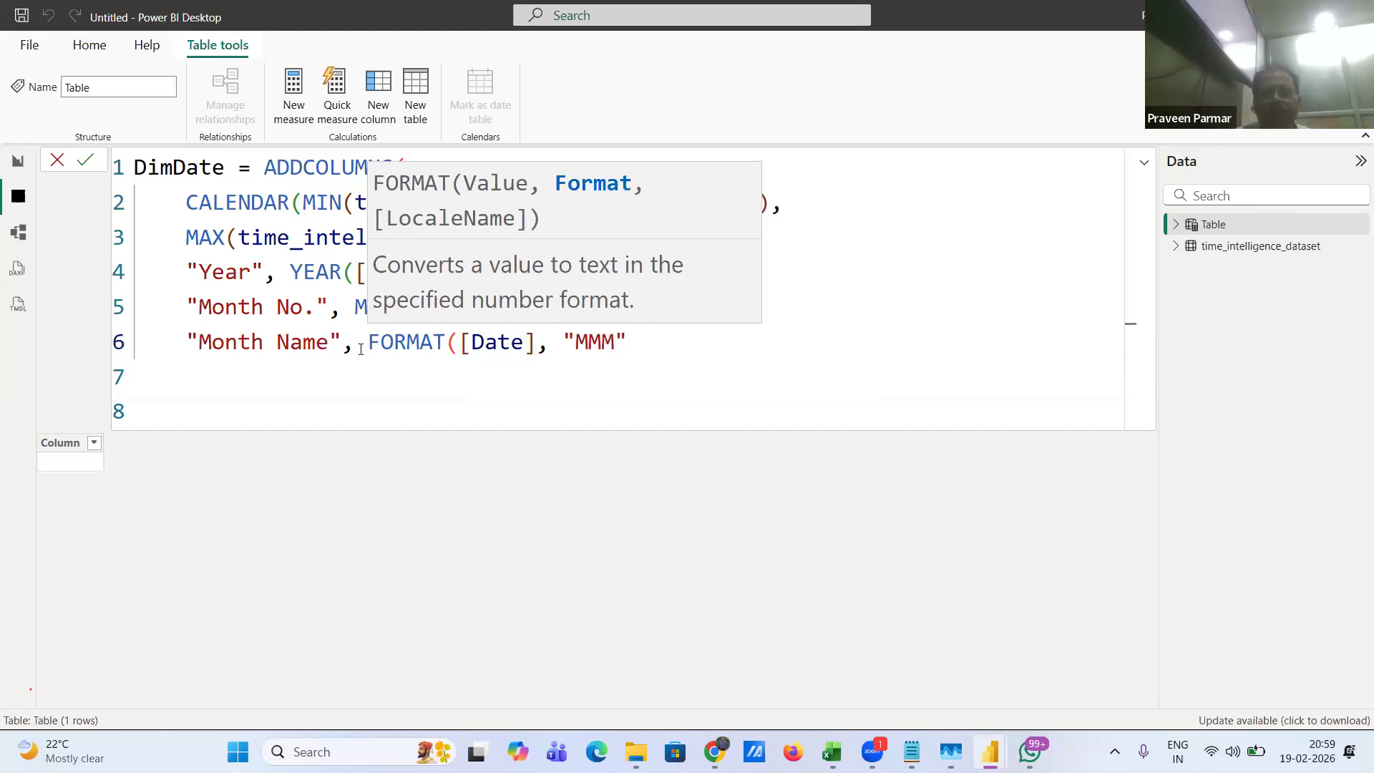
text(),)
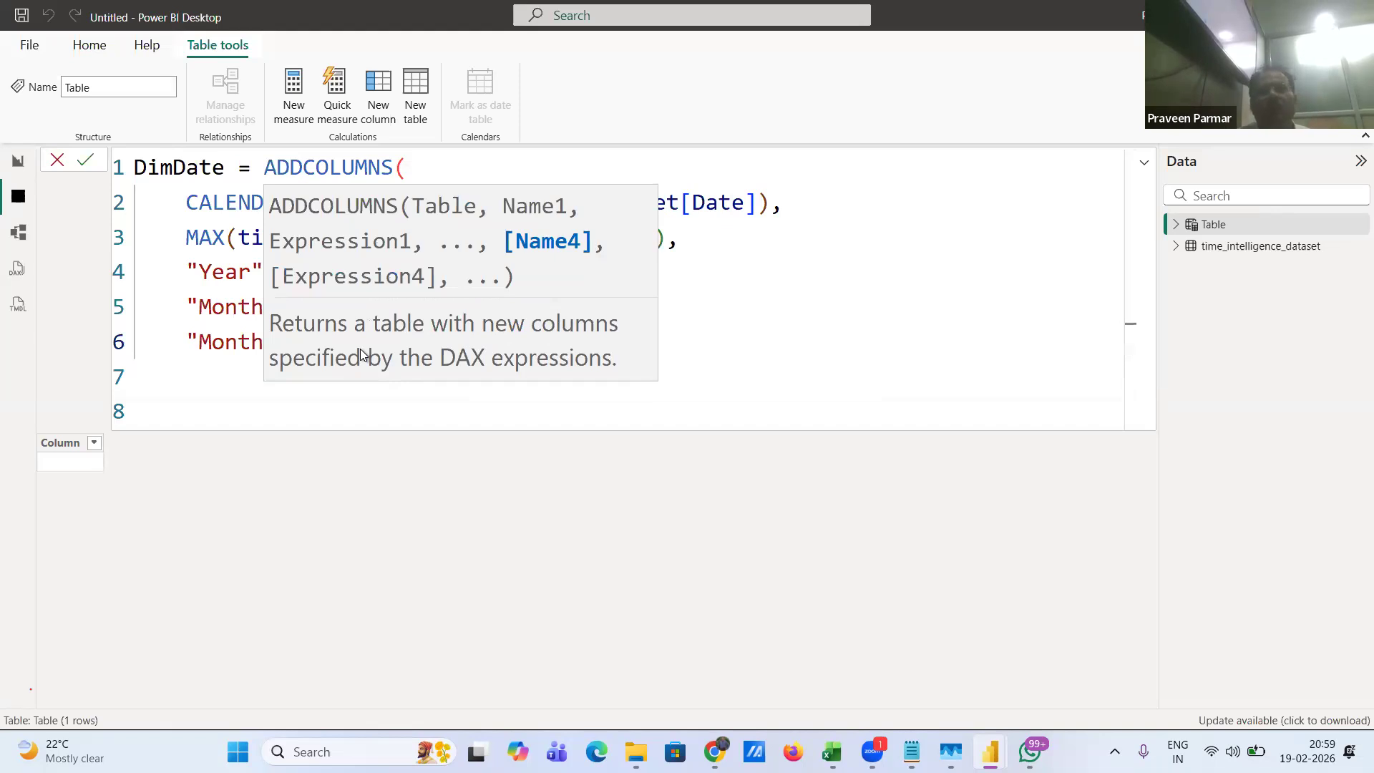
key(Return)
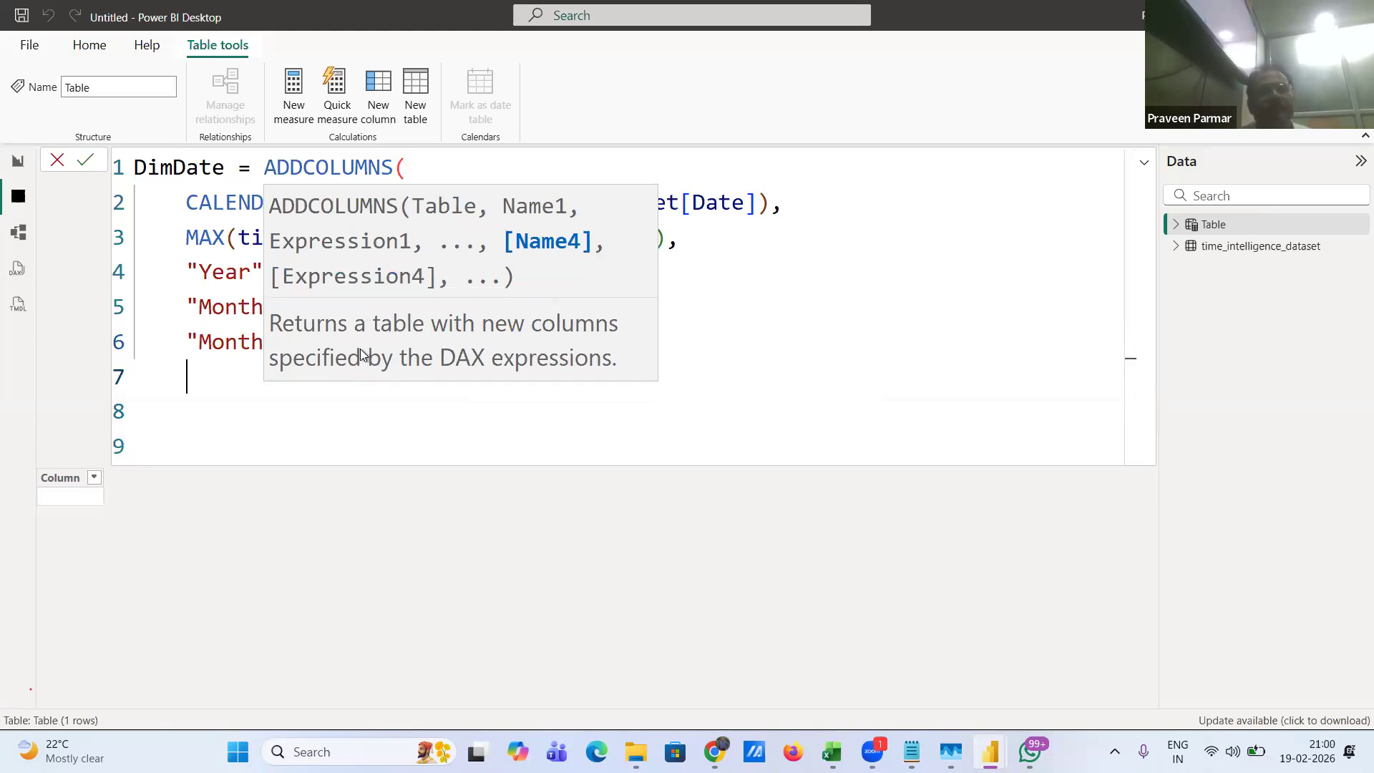
double_click(223, 380)
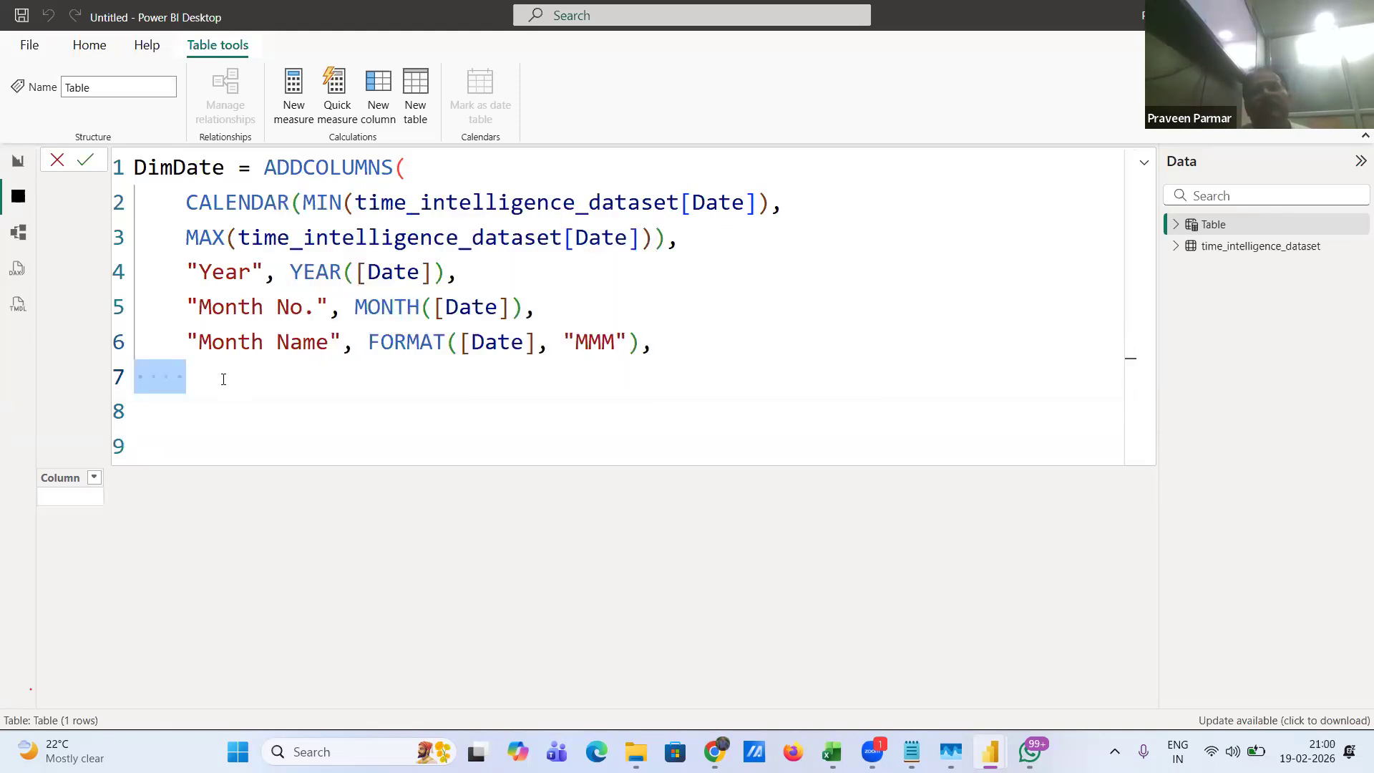
- On the seventh line of the DimDate formula, enter the column name "Quarter" followed by a comma
click(201, 368)
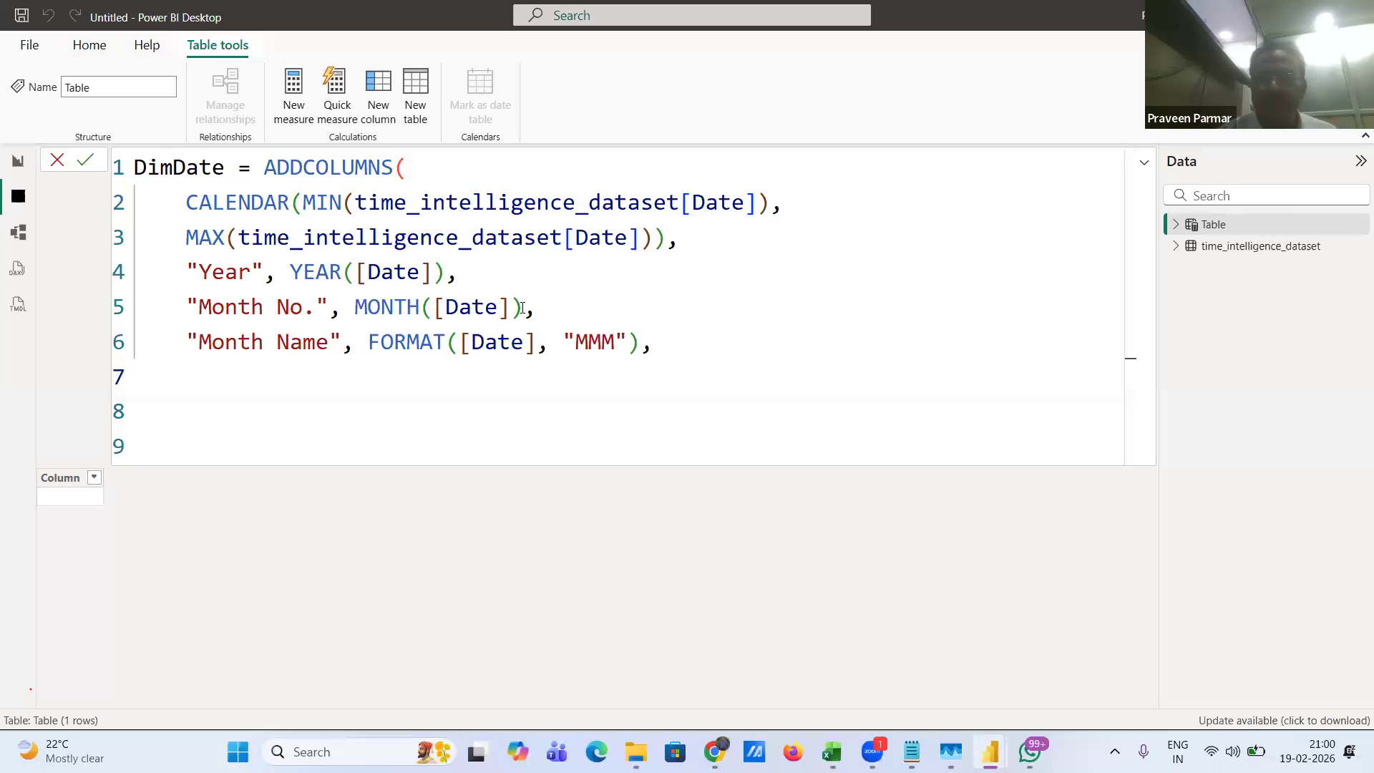
text("Q)
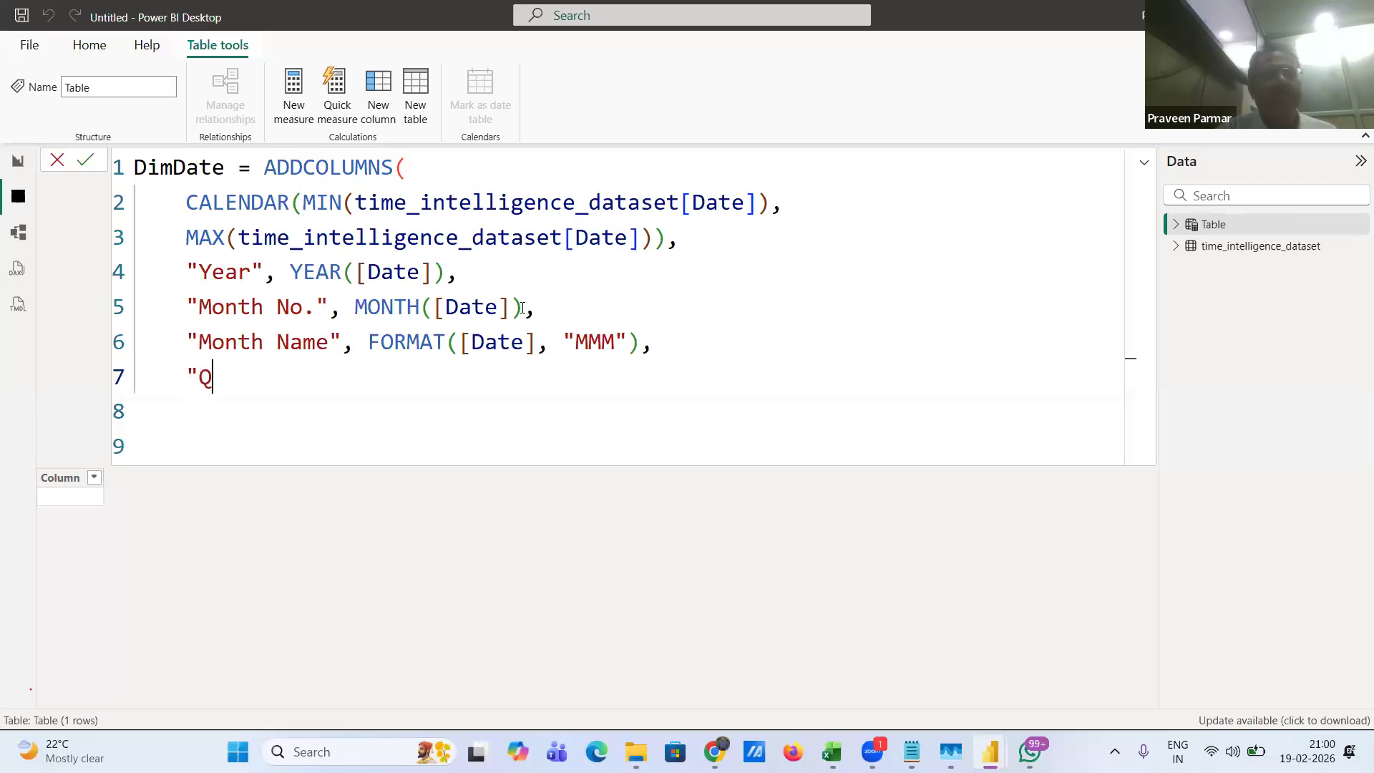
text(ua)
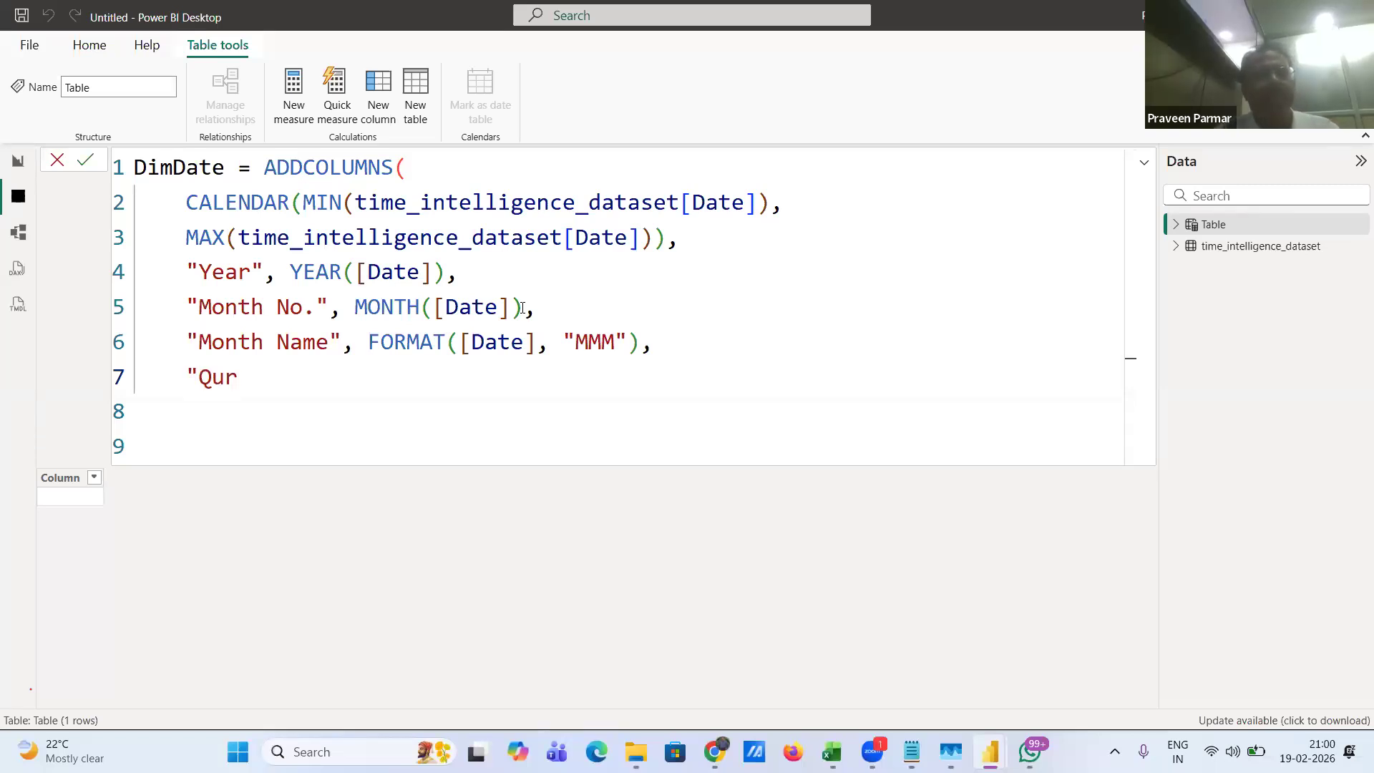
text(rter)
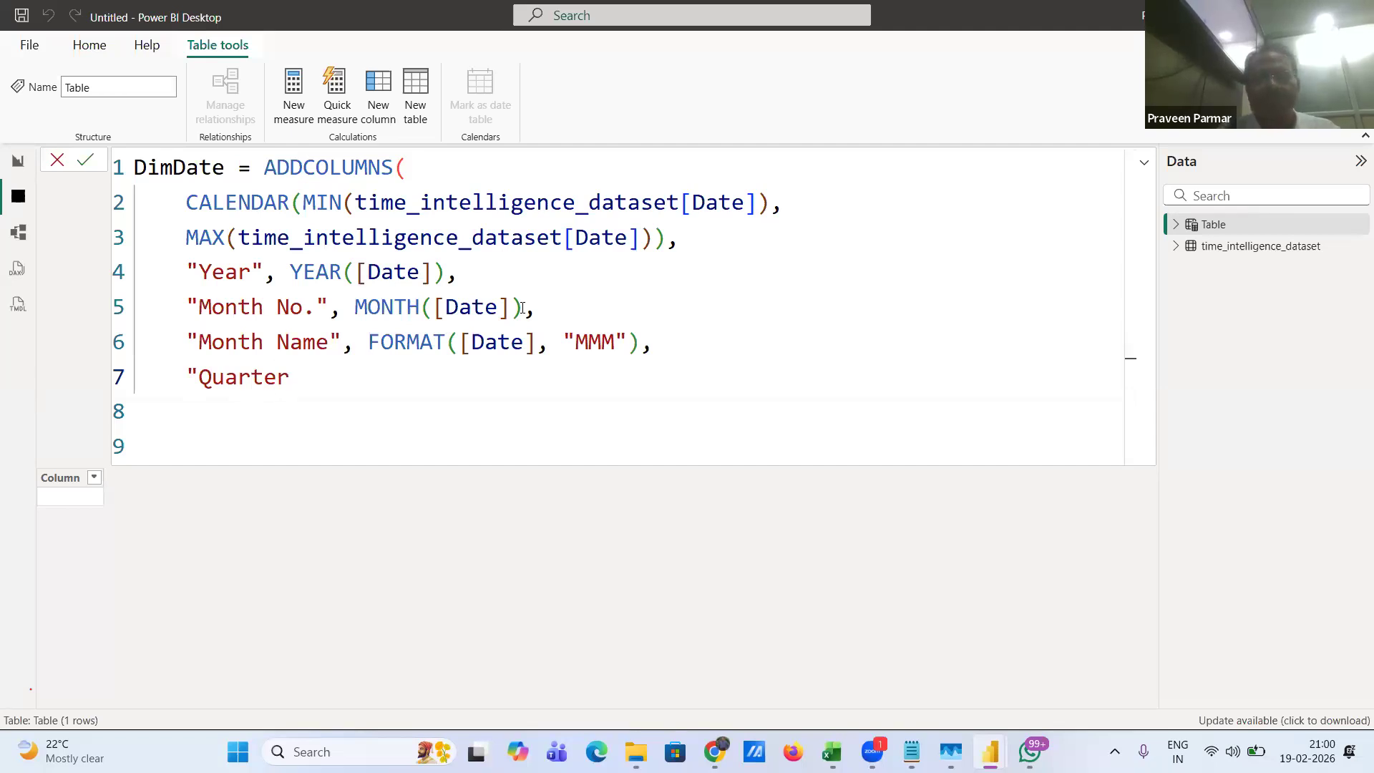
text(",)
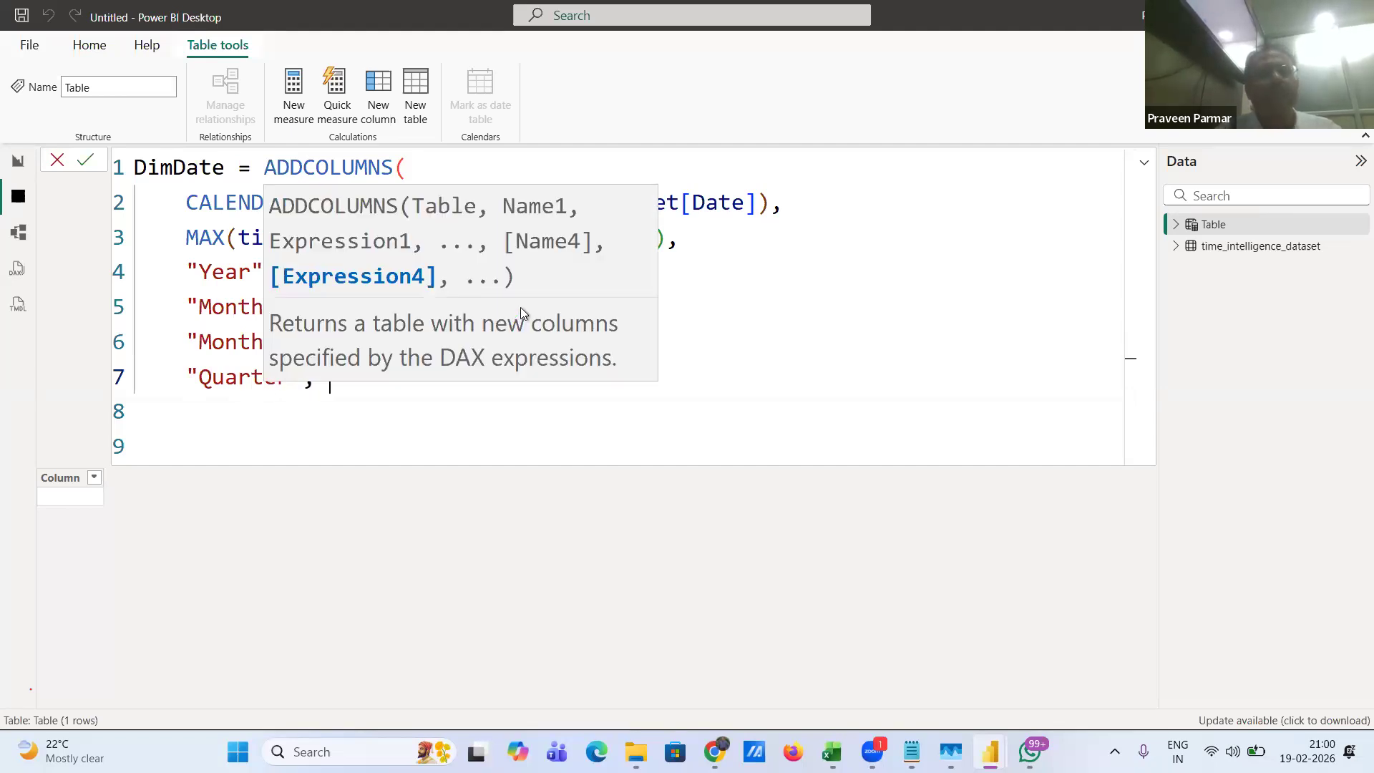
- Enter FORMAT([Date],"Q") as the expression of the "Quarter" column
text( FORMAT()
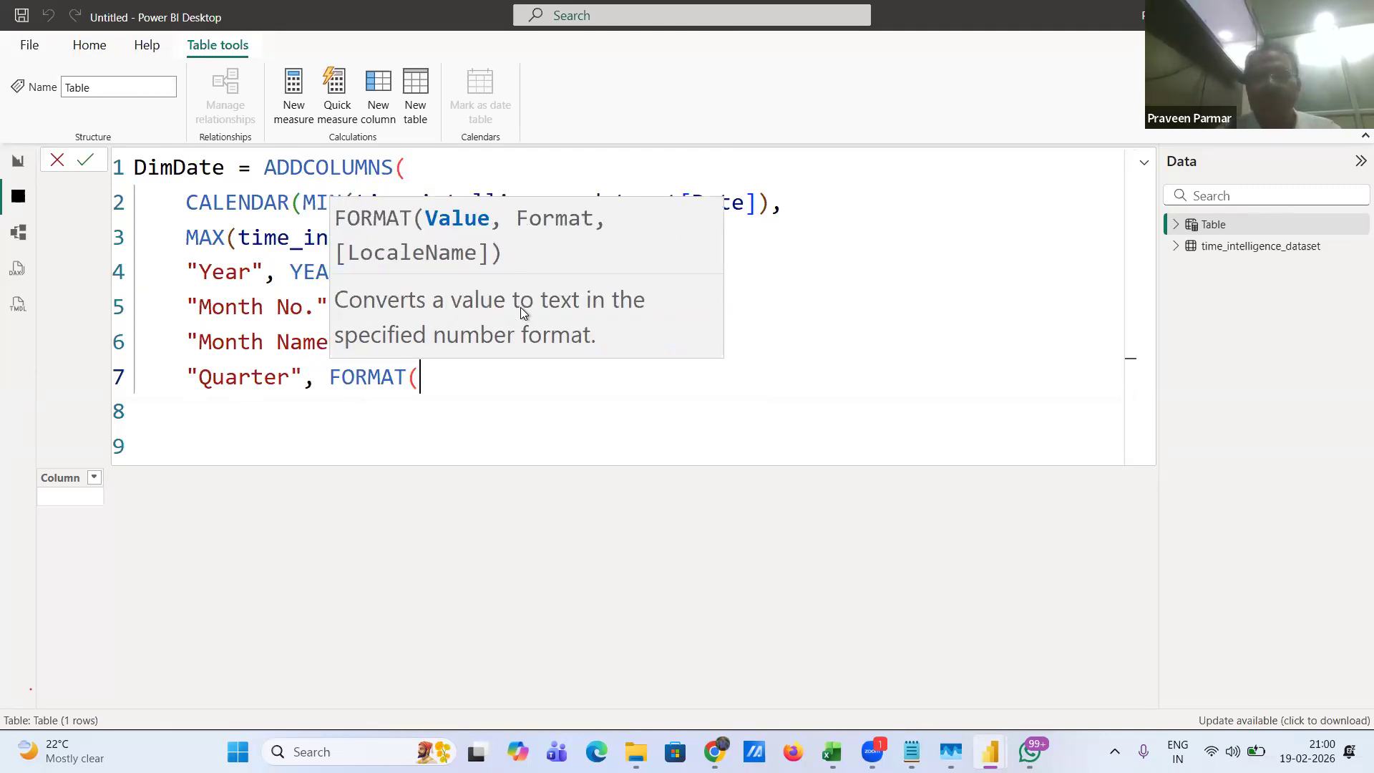
text([Date])
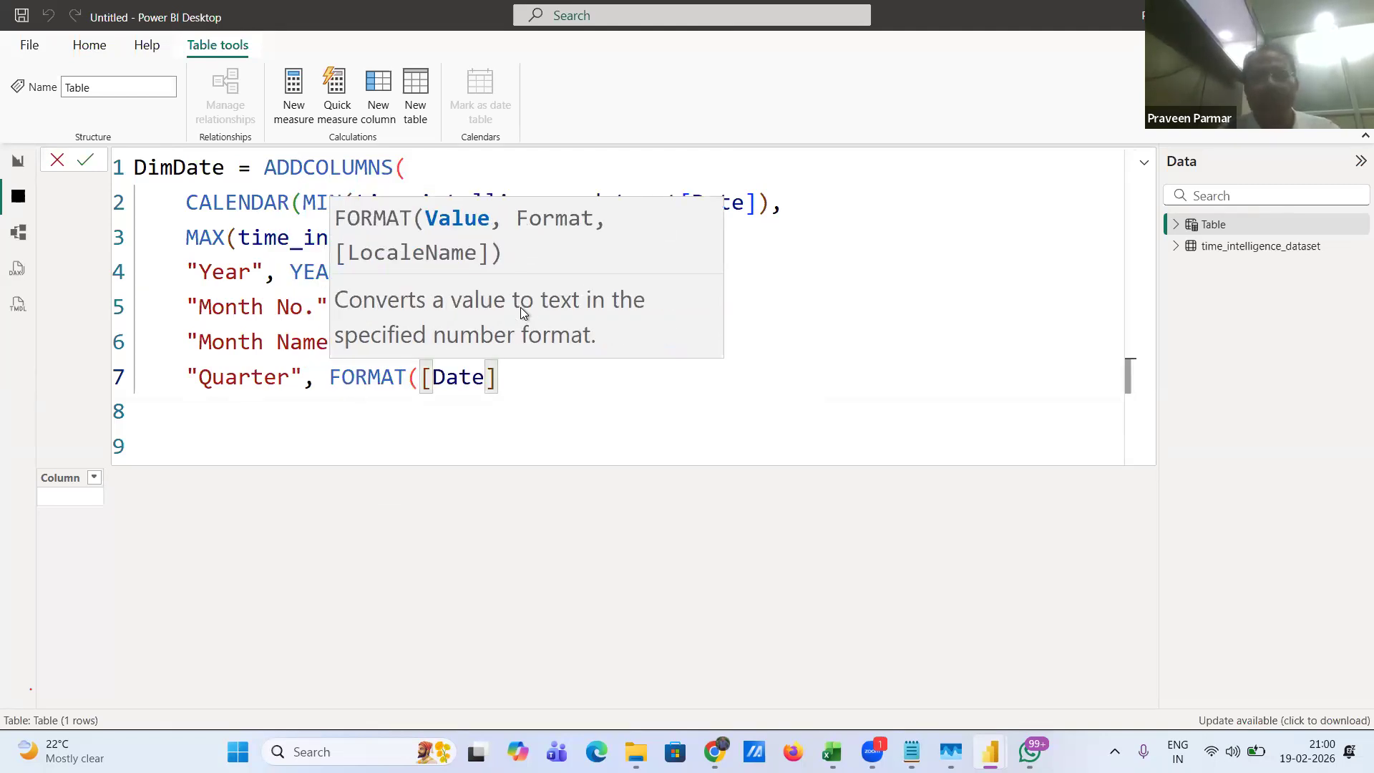
text(,)
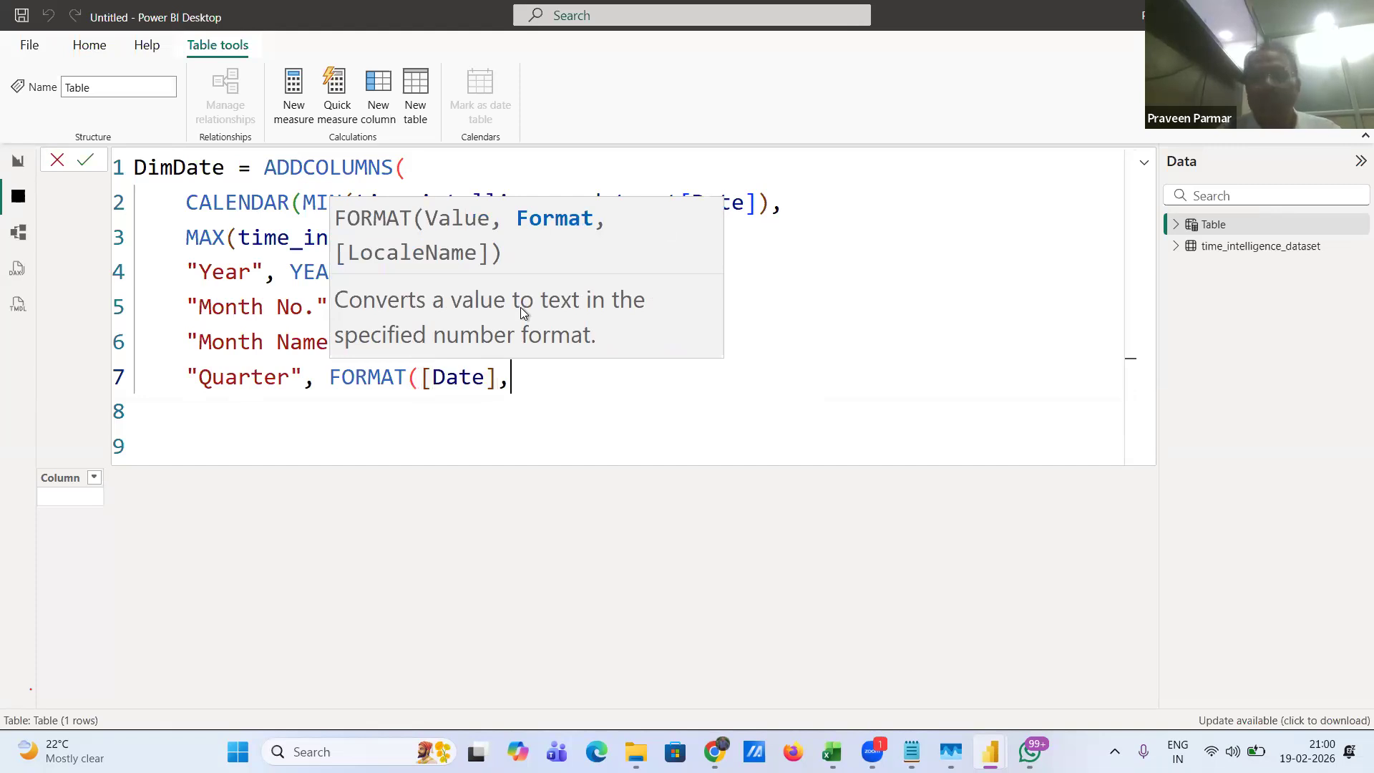
text("Q")
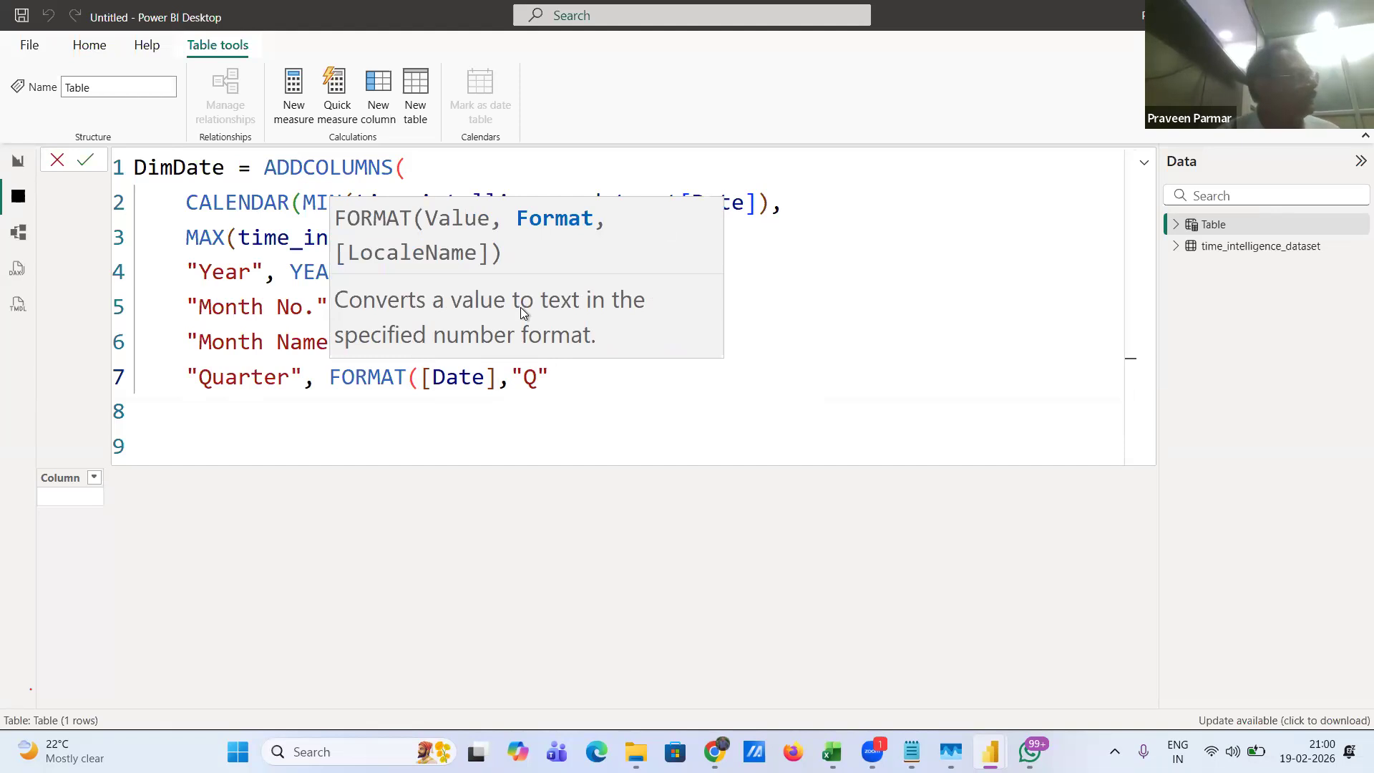
text())
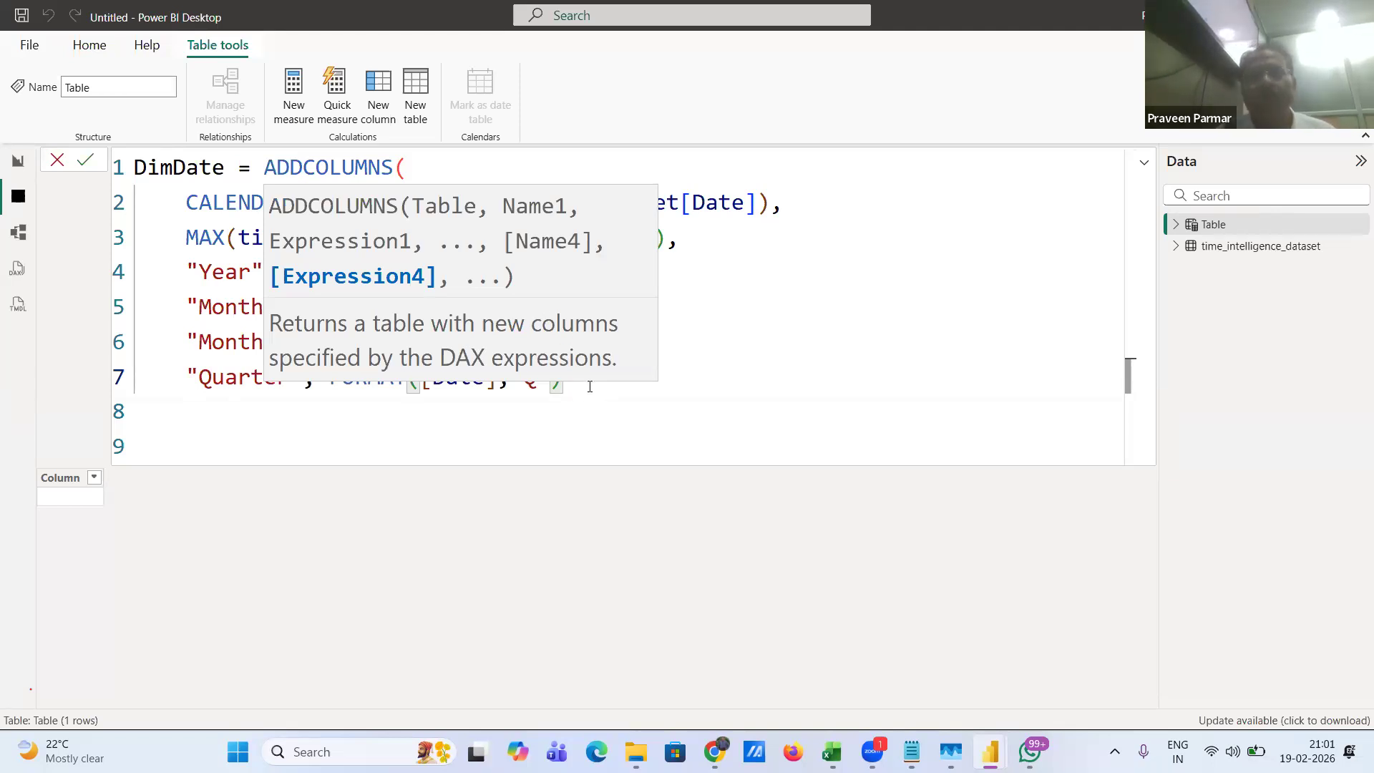
- Close the ADDCOLUMNS function with a parenthesis on a new line, without a comma after the Quarter expression, and commit the DimDate table
text(,)
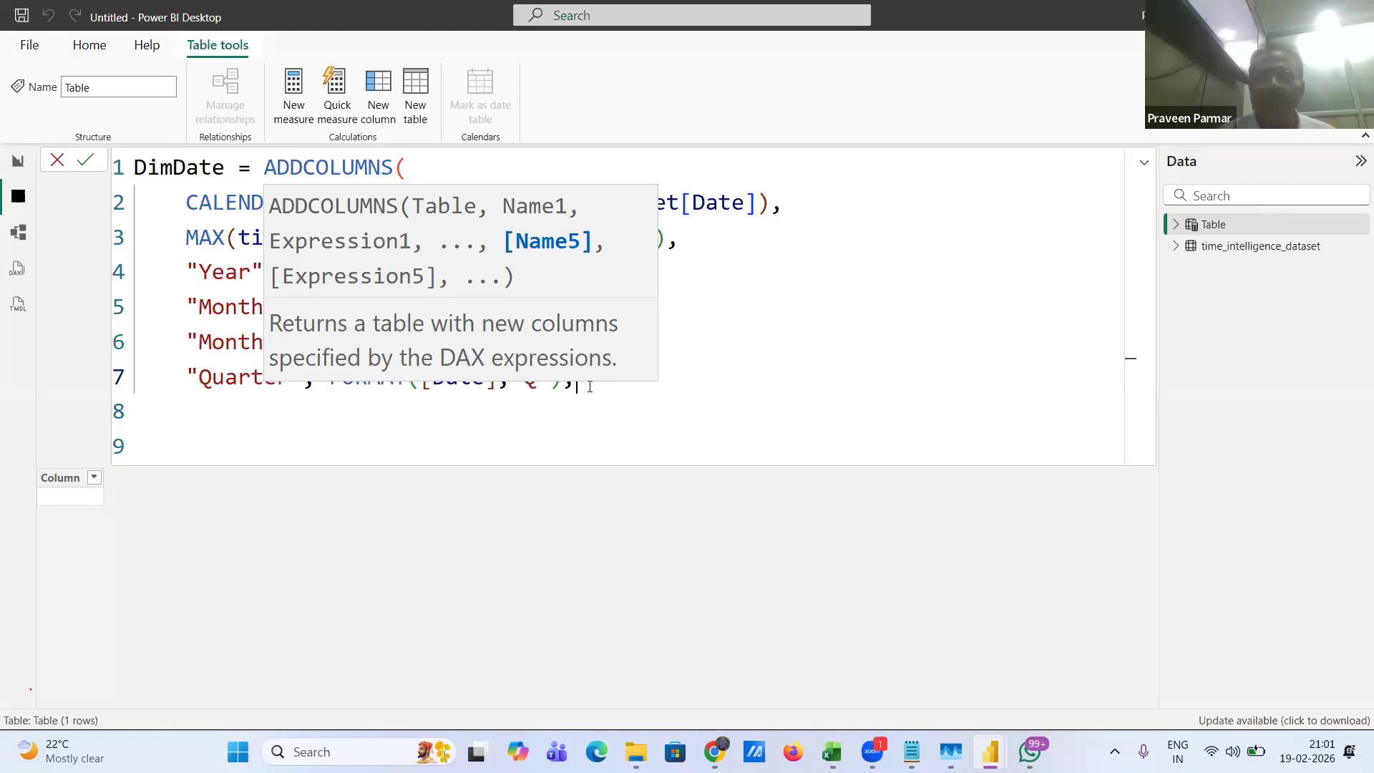
key(BackSpace)
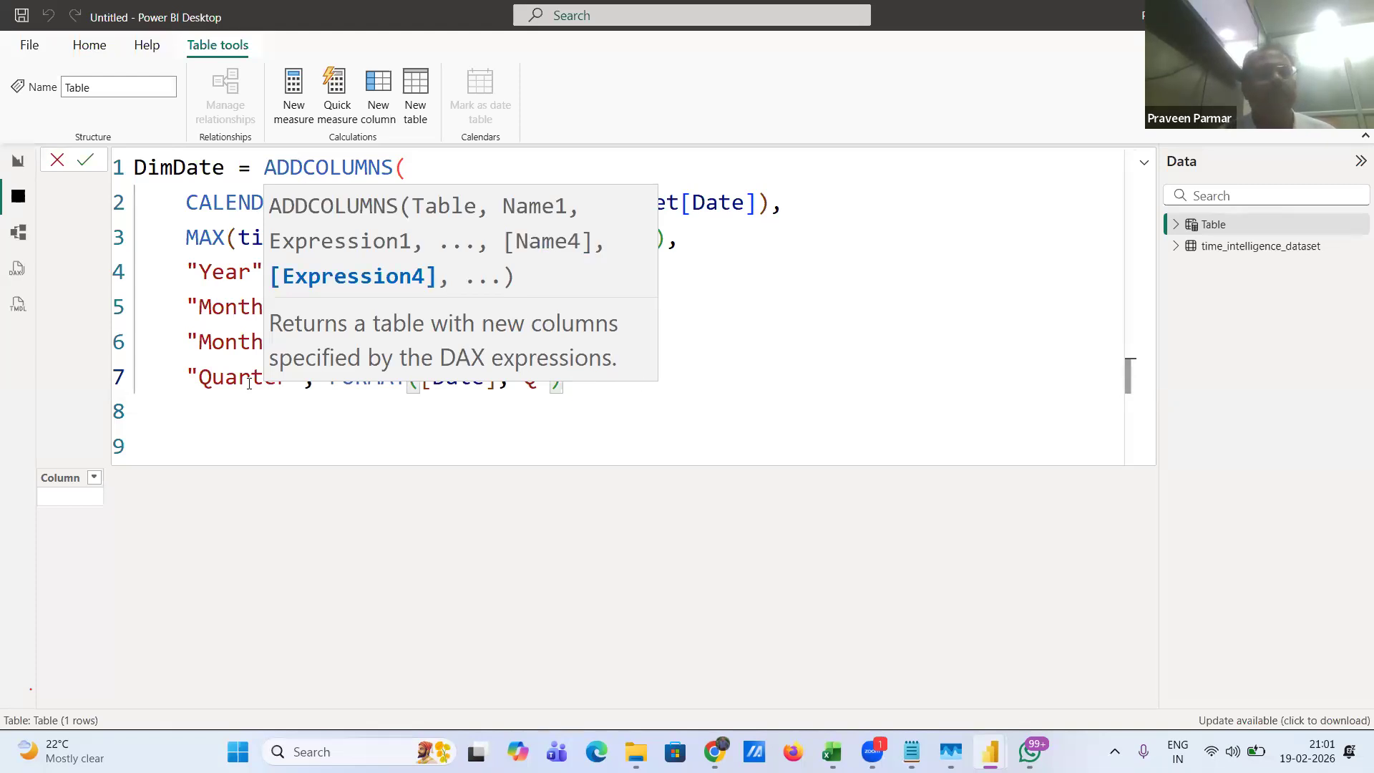
click(249, 383)
click(565, 380)
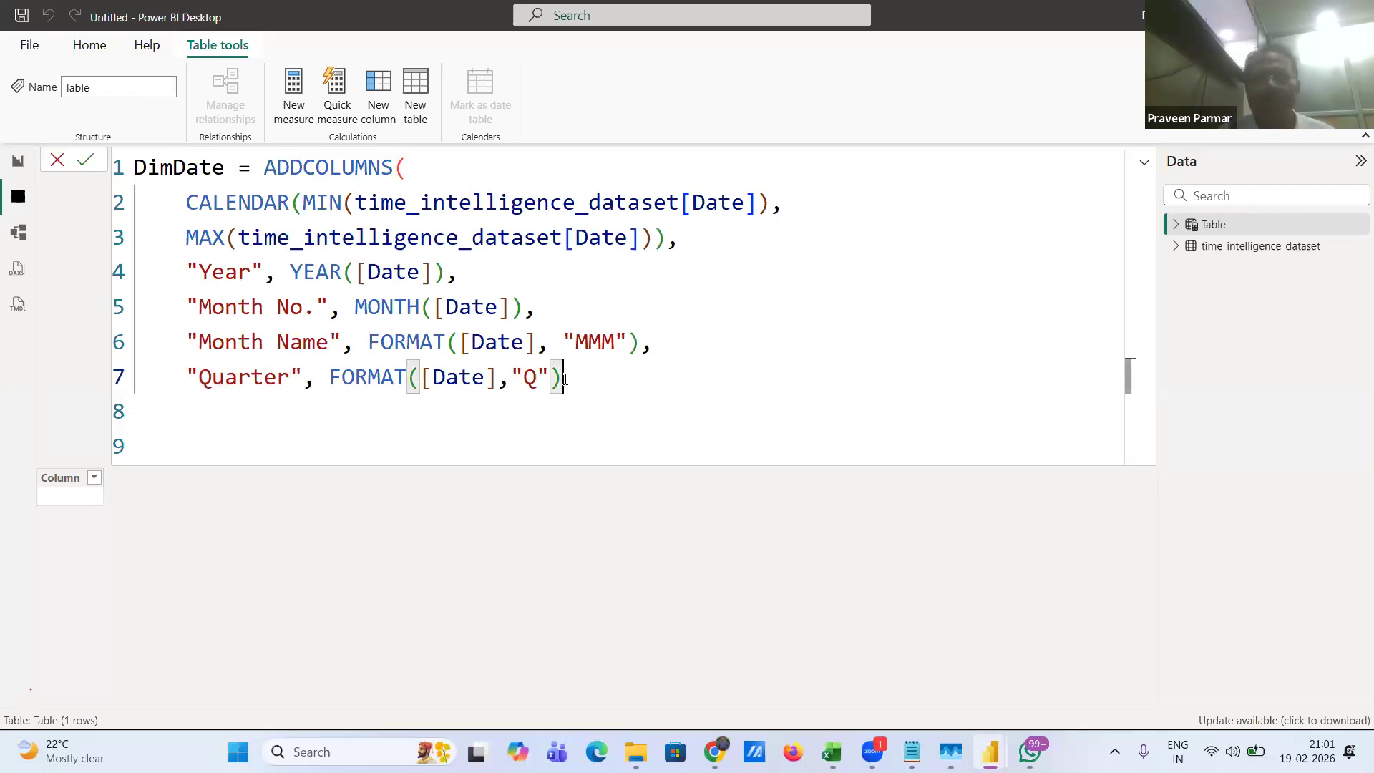
key(Return)
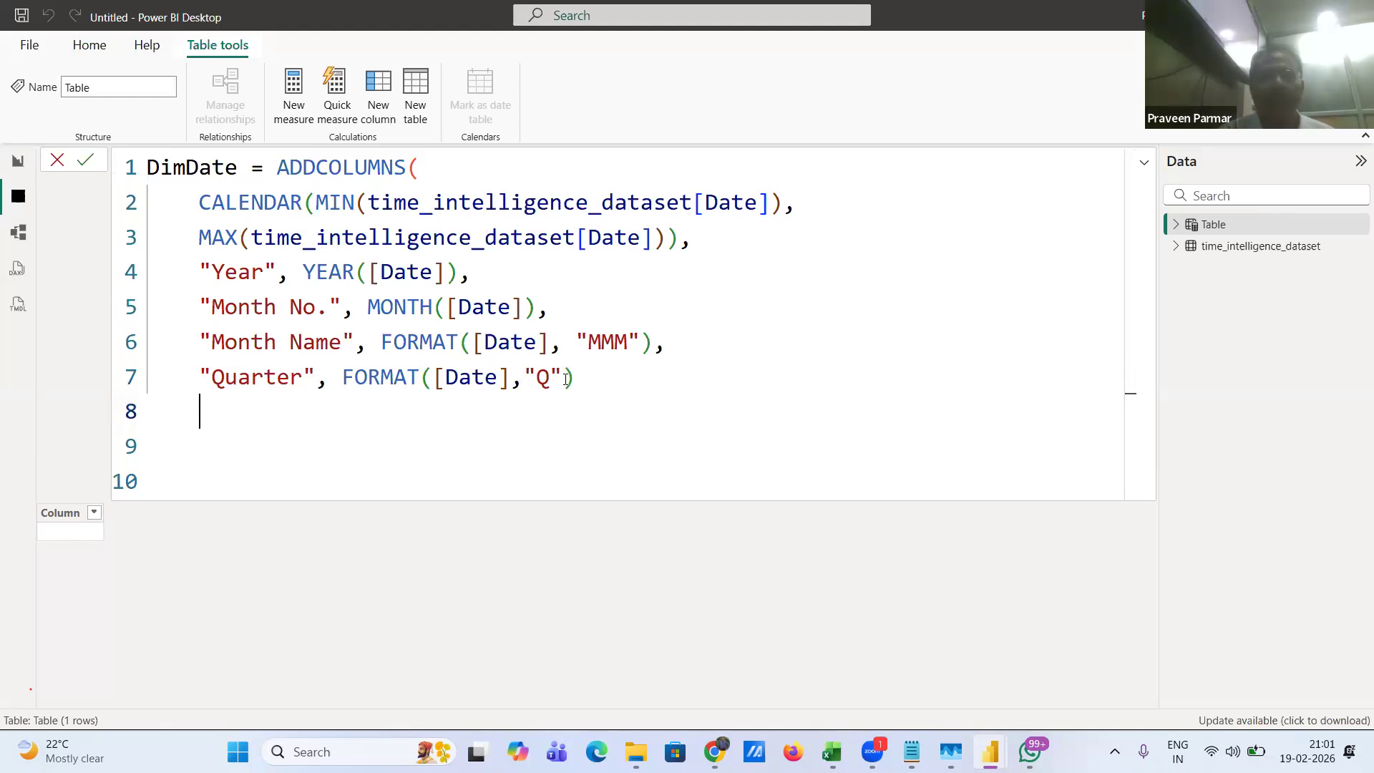
text())
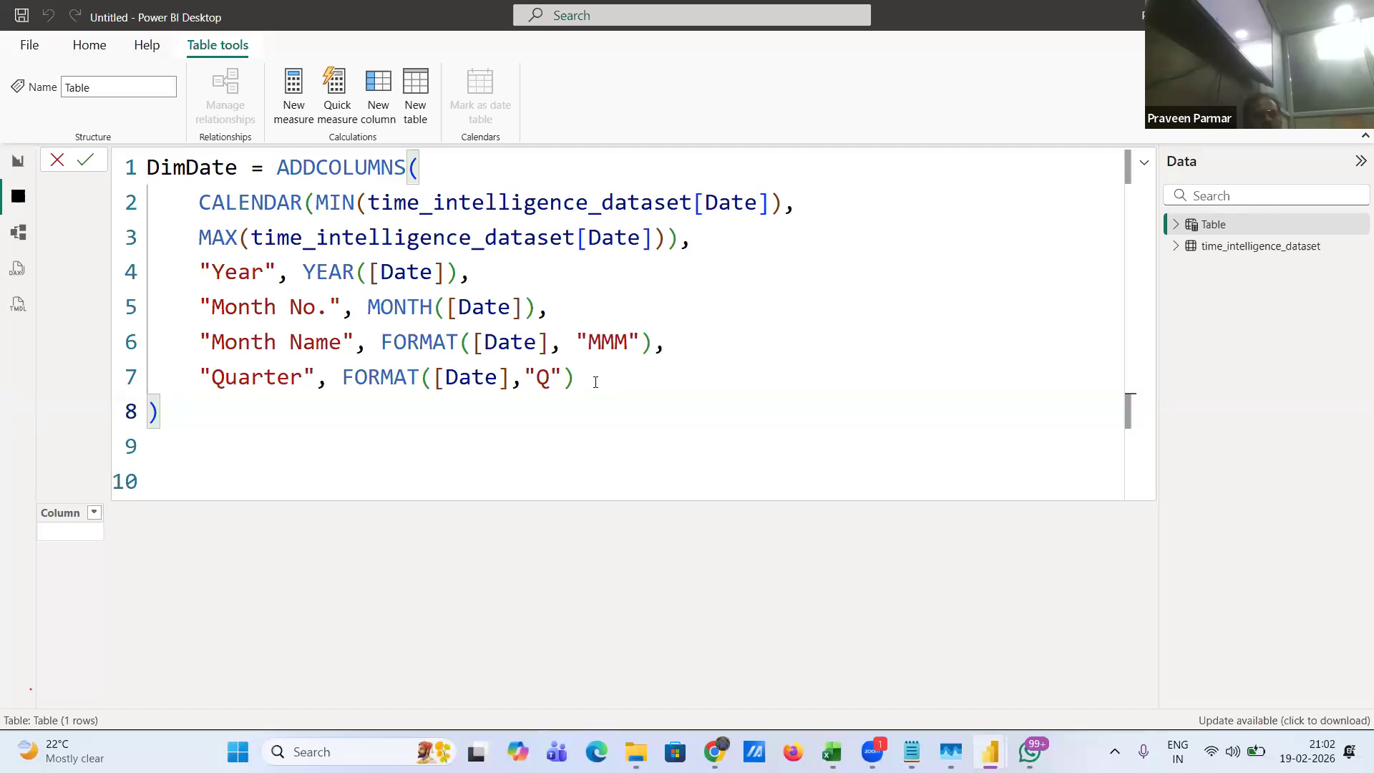
click(87, 160)
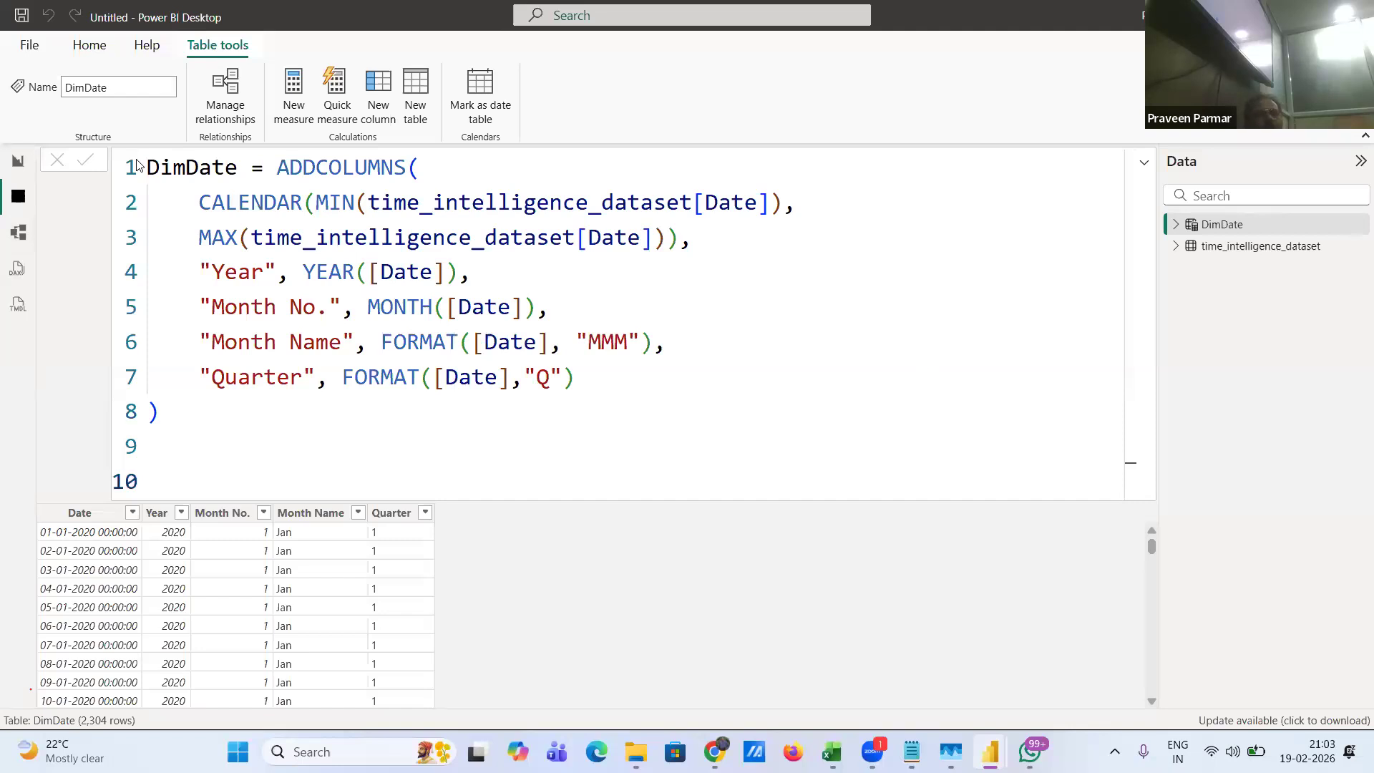
- In the model view, create an active many-to-one, single-direction relationship from time_intelligence_dataset's Date to DimDate's Date
click(16, 234)
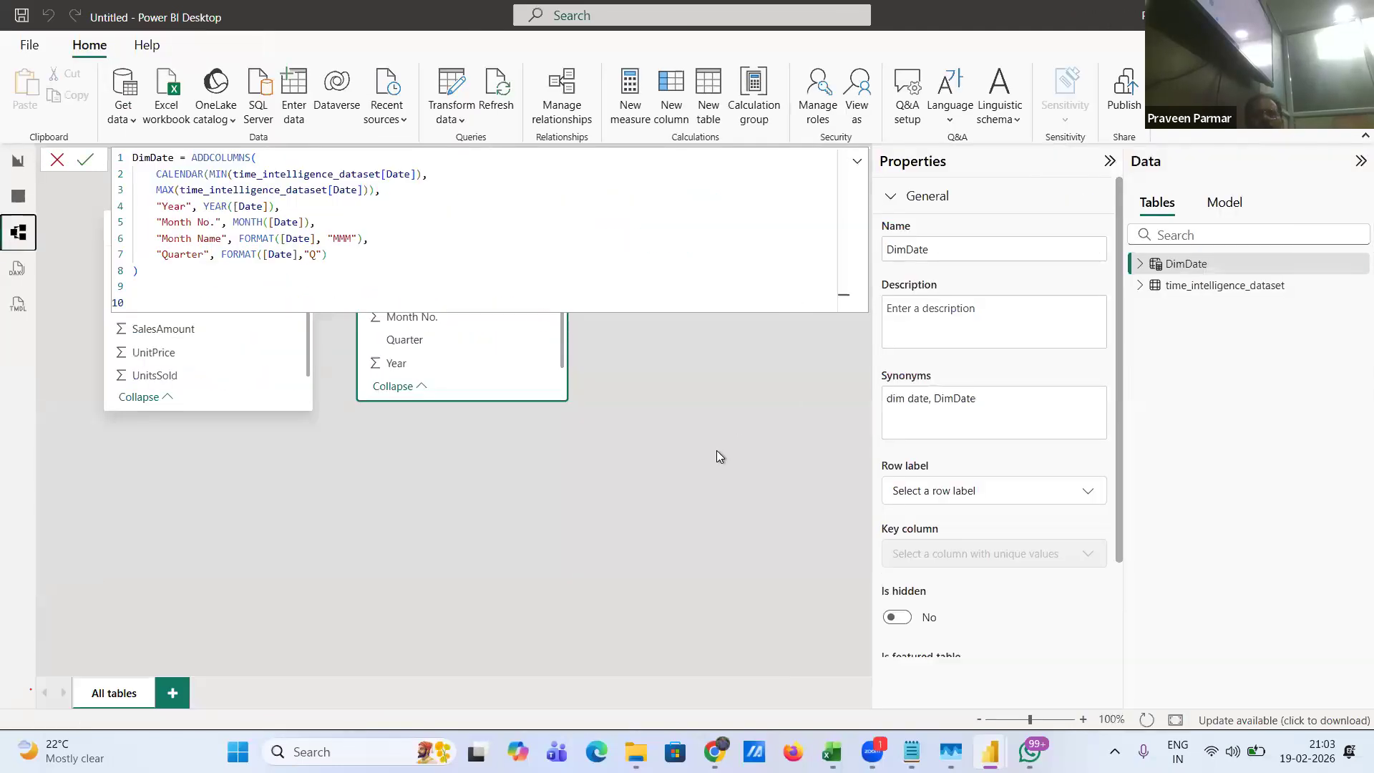
click(719, 456)
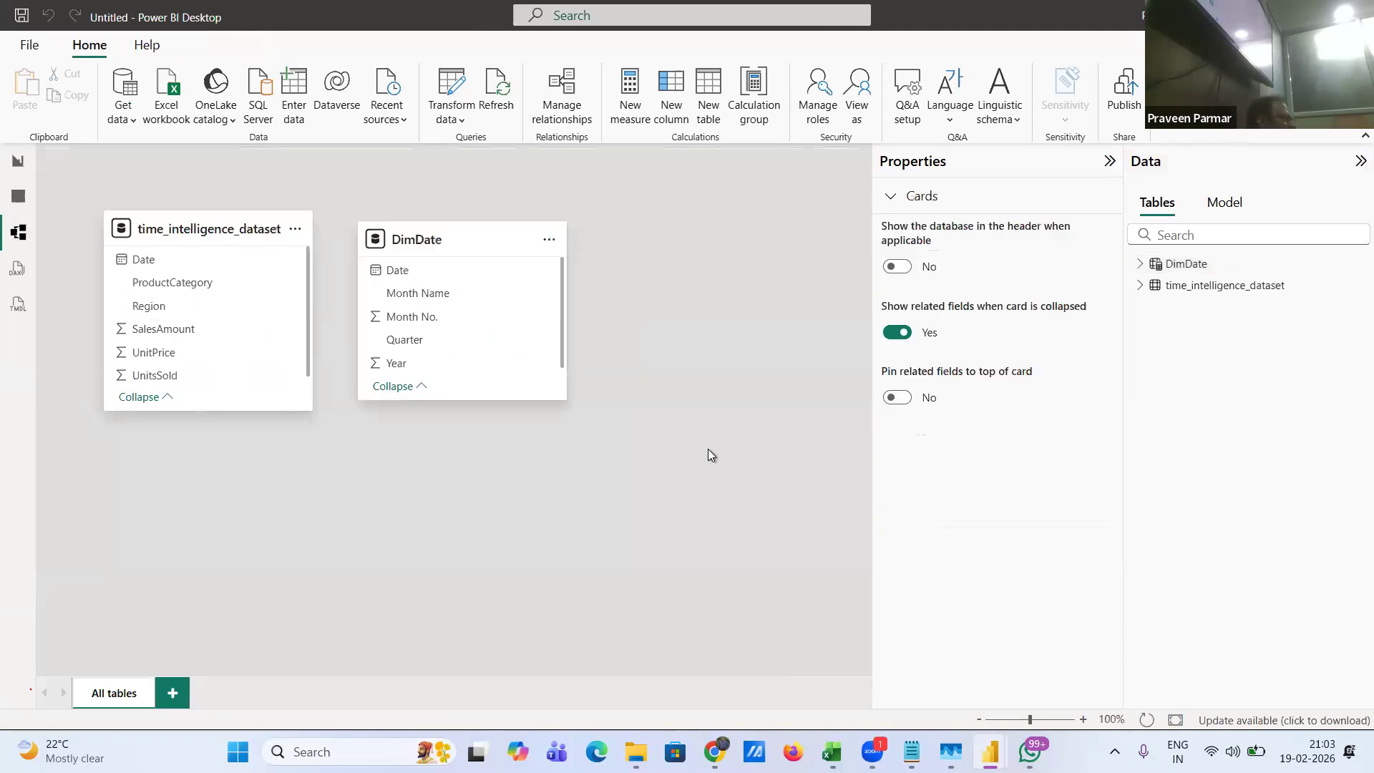
mouse_move(444, 239)
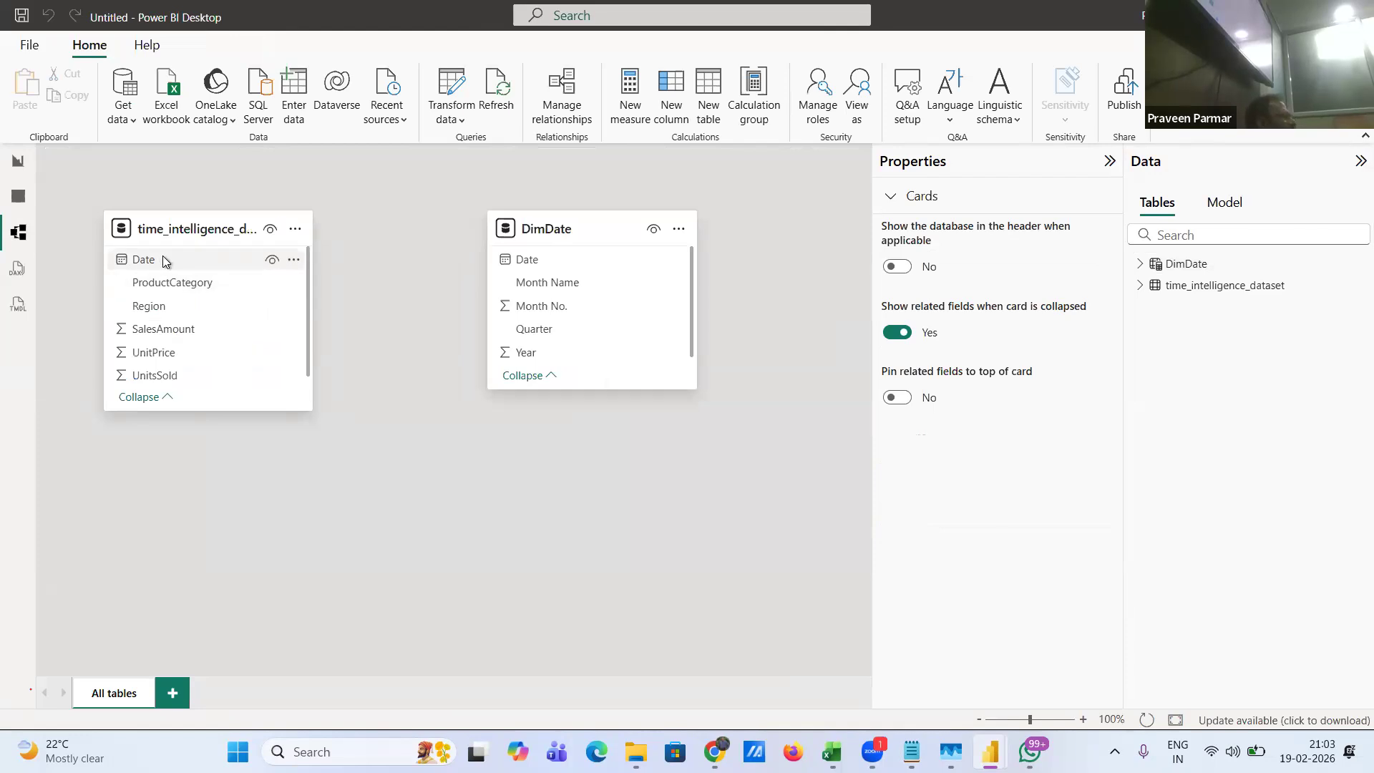
drag(163, 260, 547, 260)
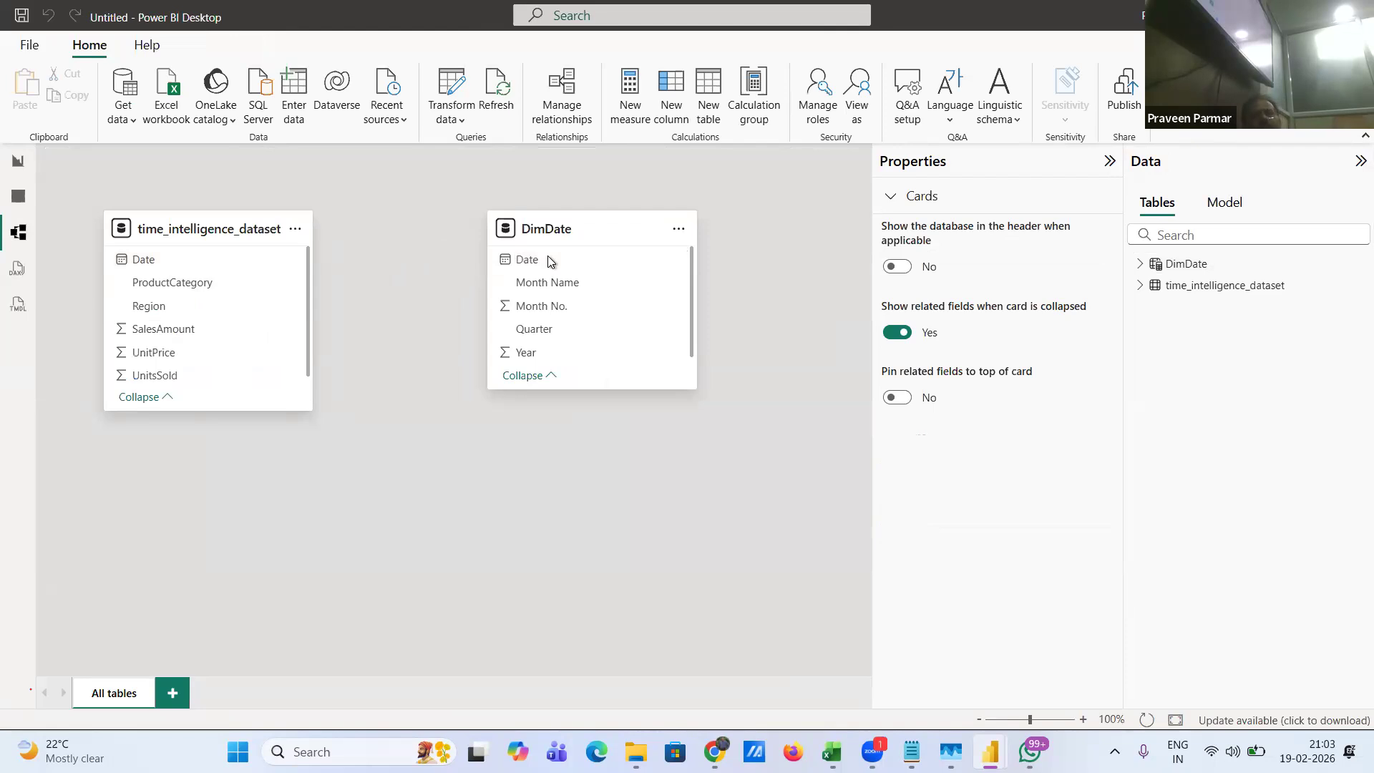
drag(549, 261, 549, 261)
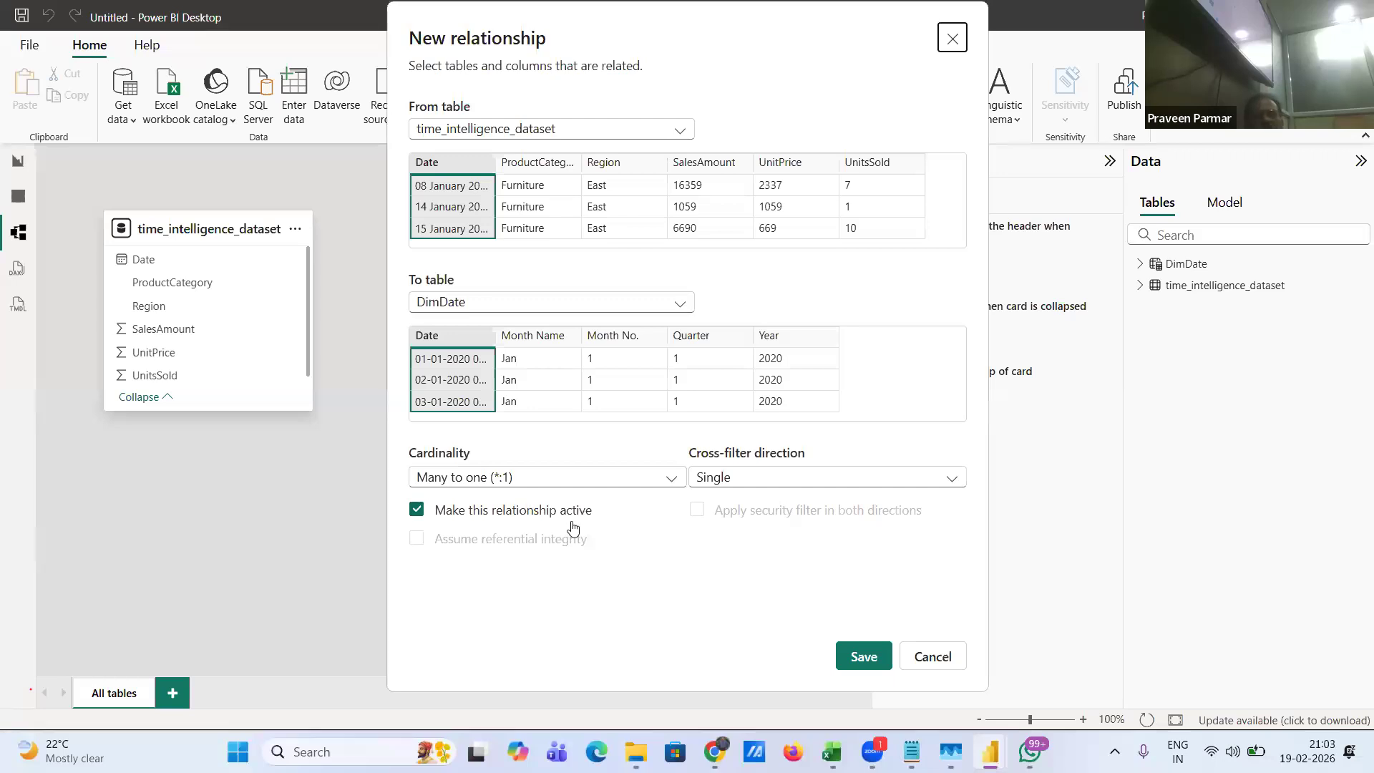
click(864, 656)
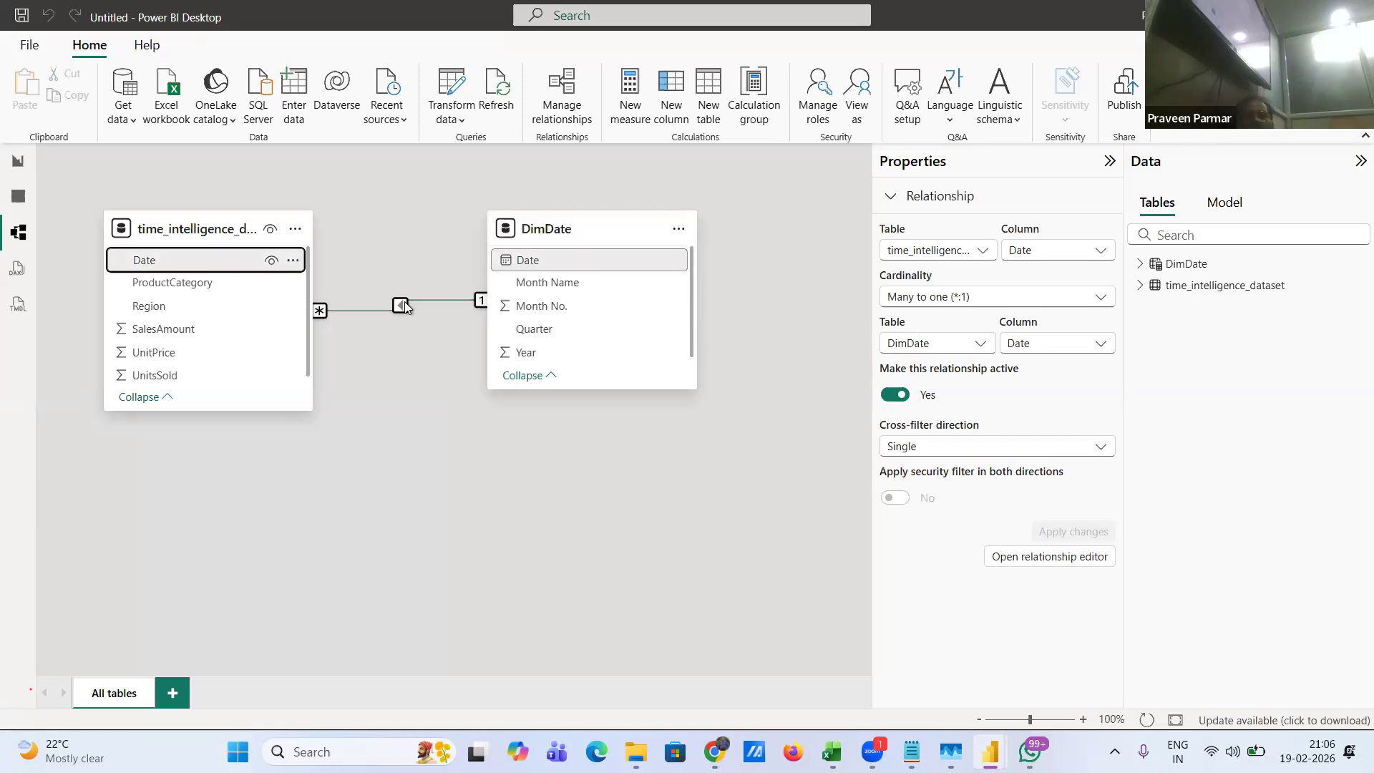
- Mark DimDate as a date table using its Date column, save the setting, and deselect the table
click(678, 230)
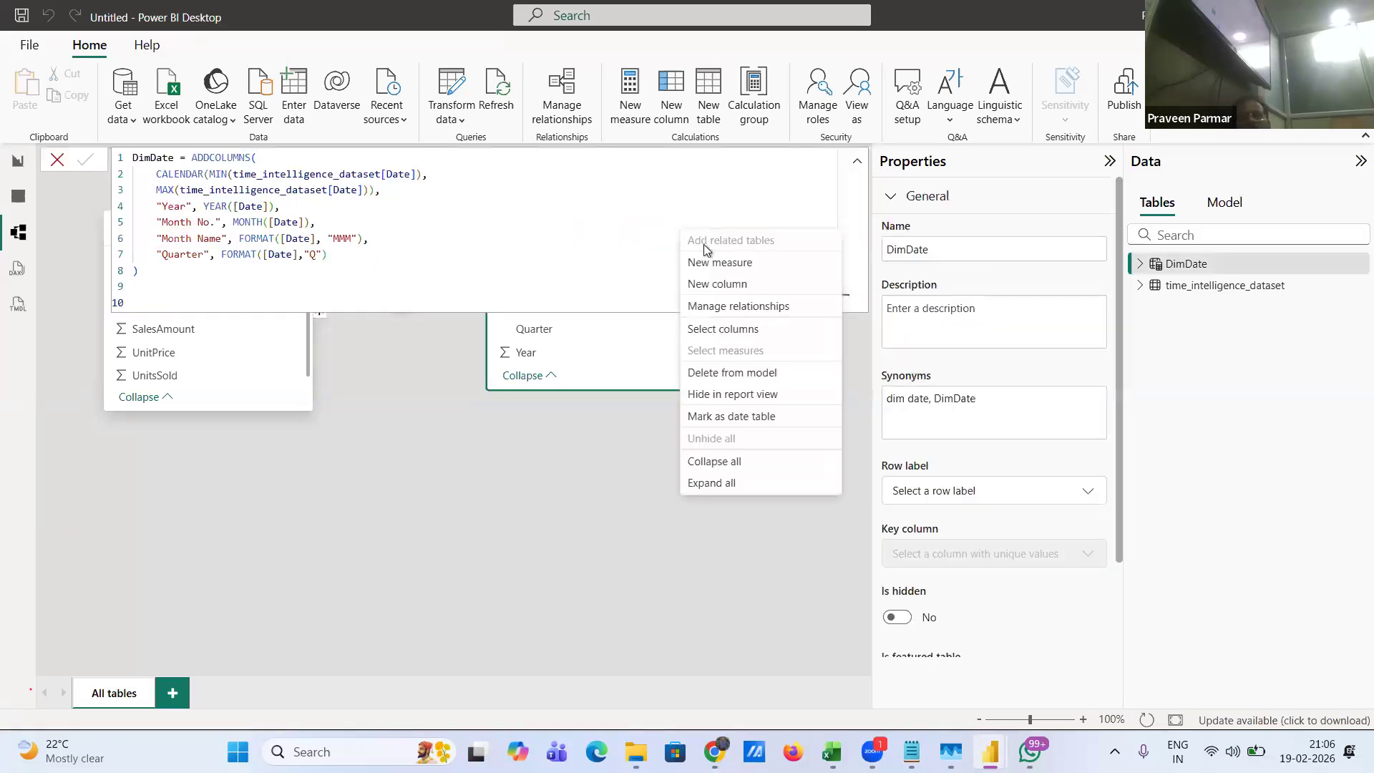
click(747, 422)
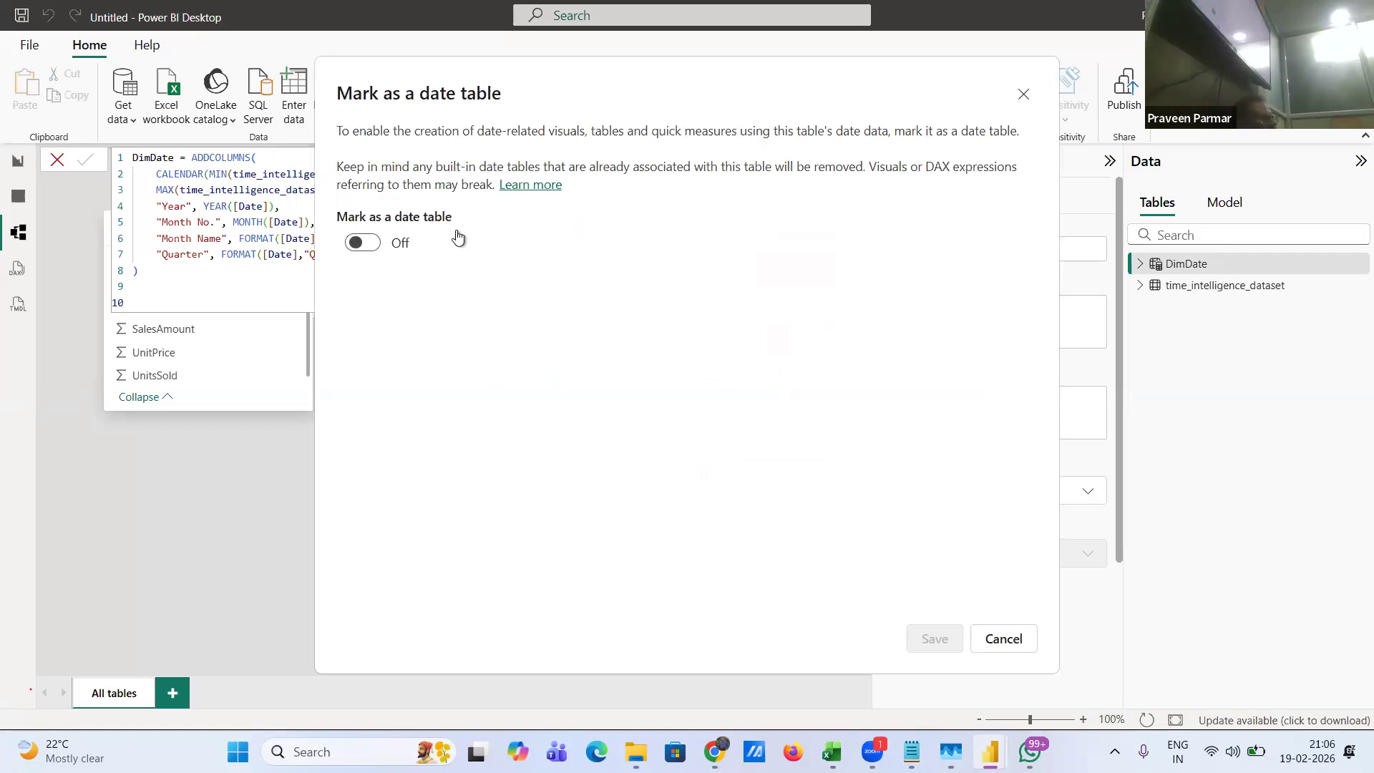
click(373, 246)
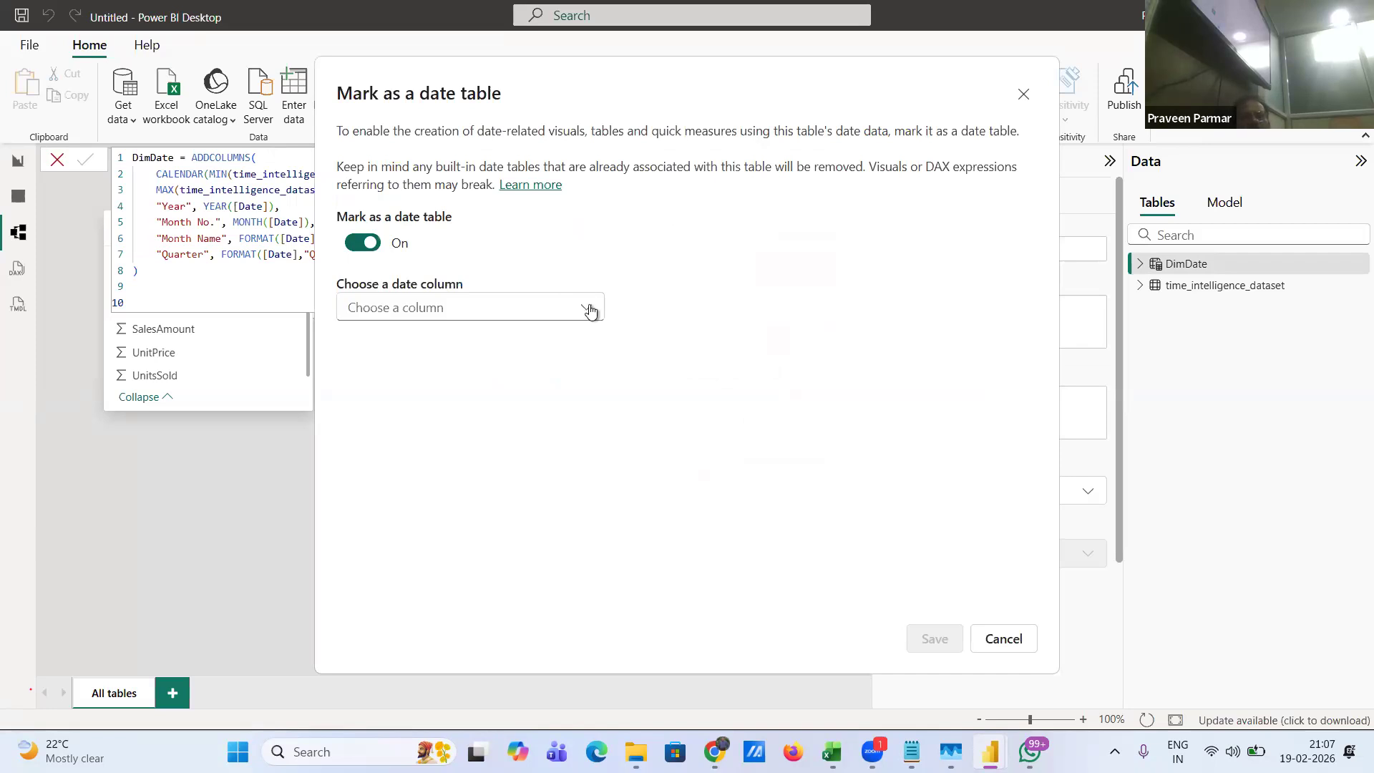
click(586, 309)
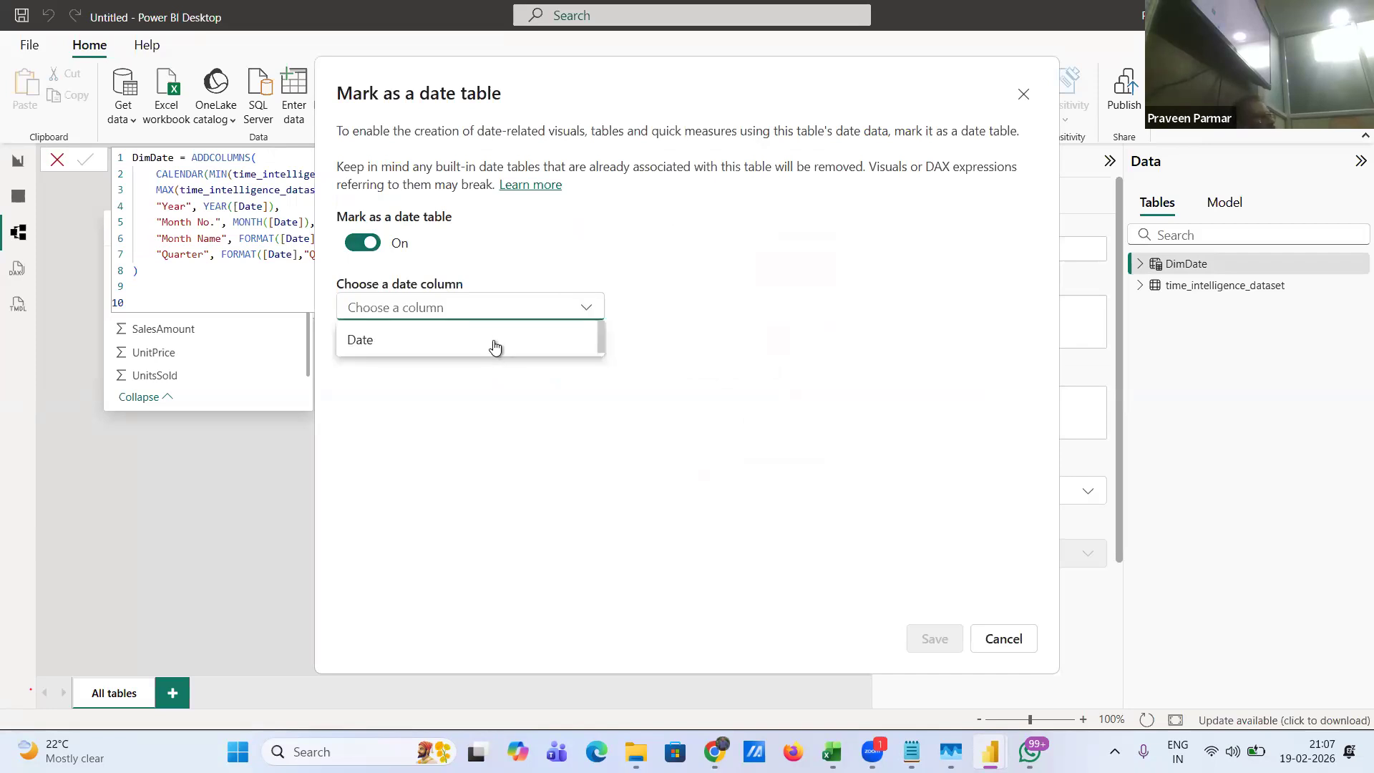
click(494, 343)
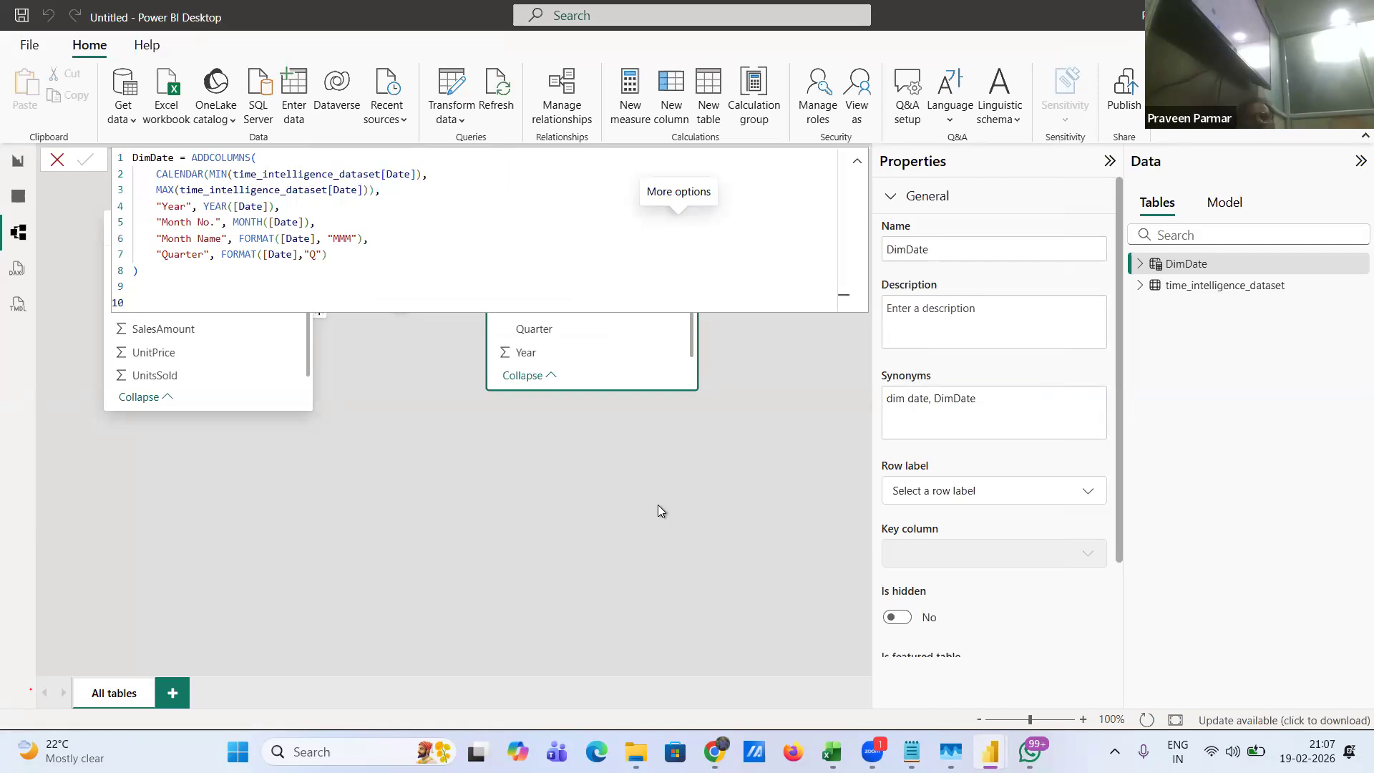
click(605, 510)
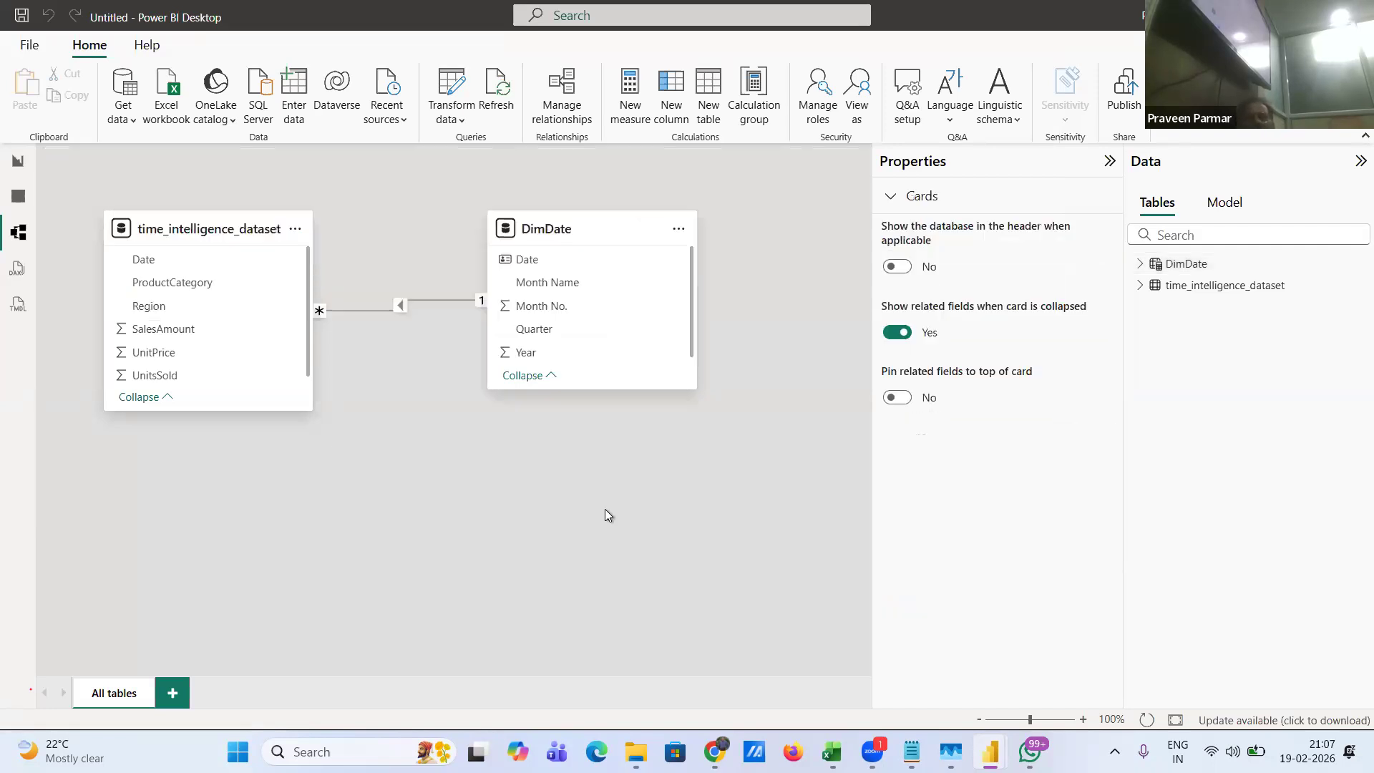